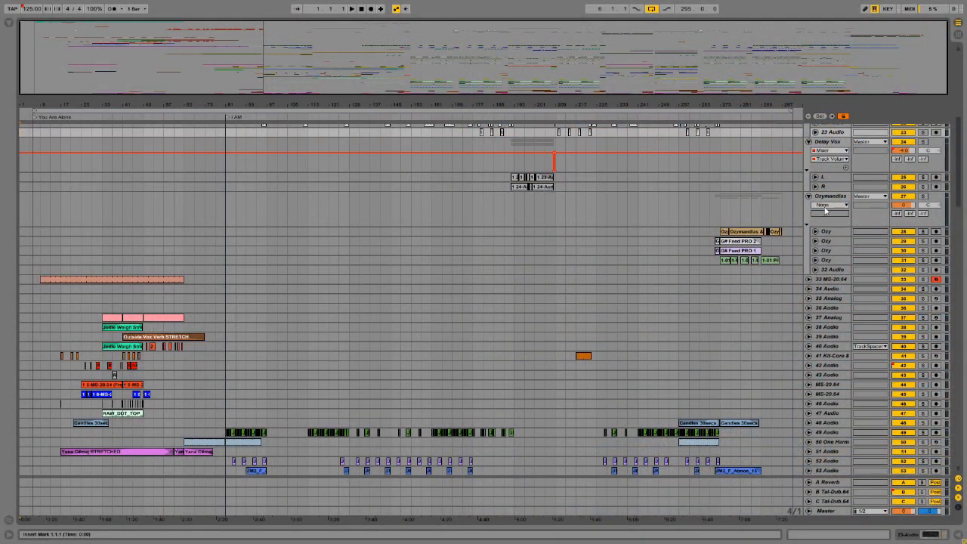
- Look through the arrangement from the first vocal tracks down to the Bass group
left_click_drag(958, 181, 963, 115)
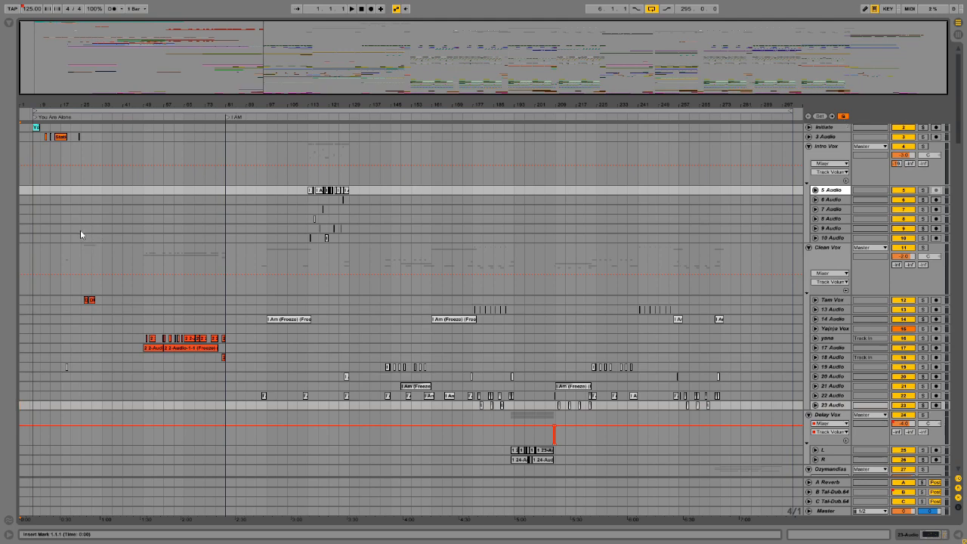
scroll(80, 230, "up", 1)
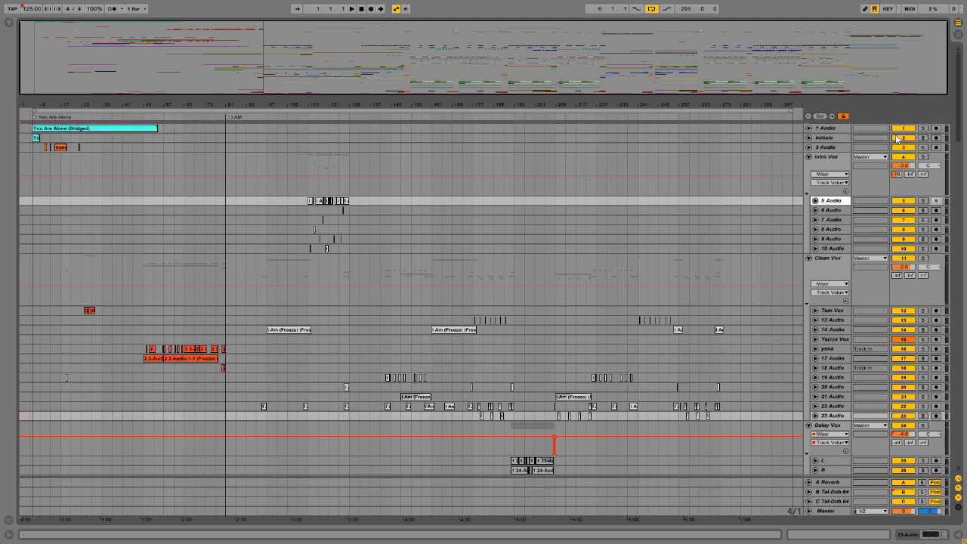
scroll(311, 276, "down", 8)
scroll(311, 277, "down", 20)
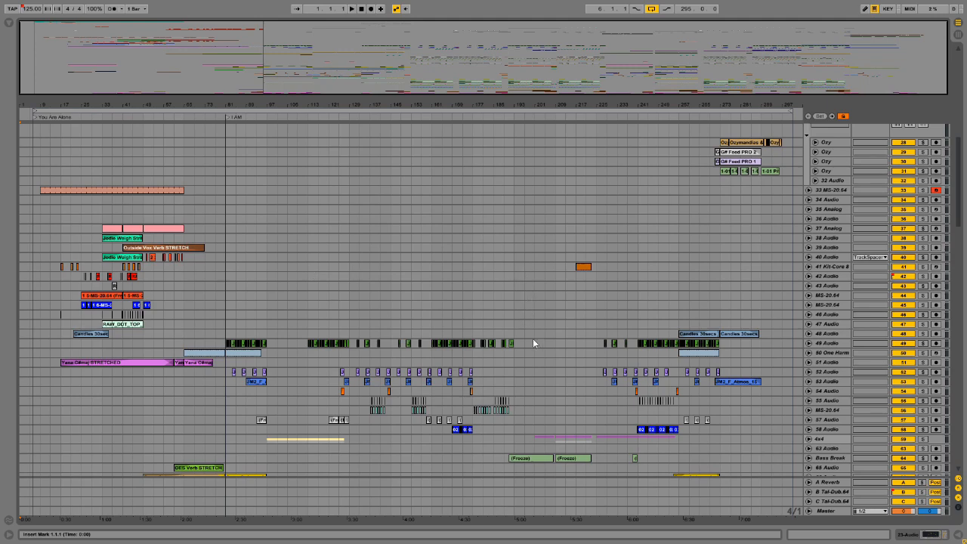
scroll(529, 344, "down", 5)
scroll(436, 308, "down", 5)
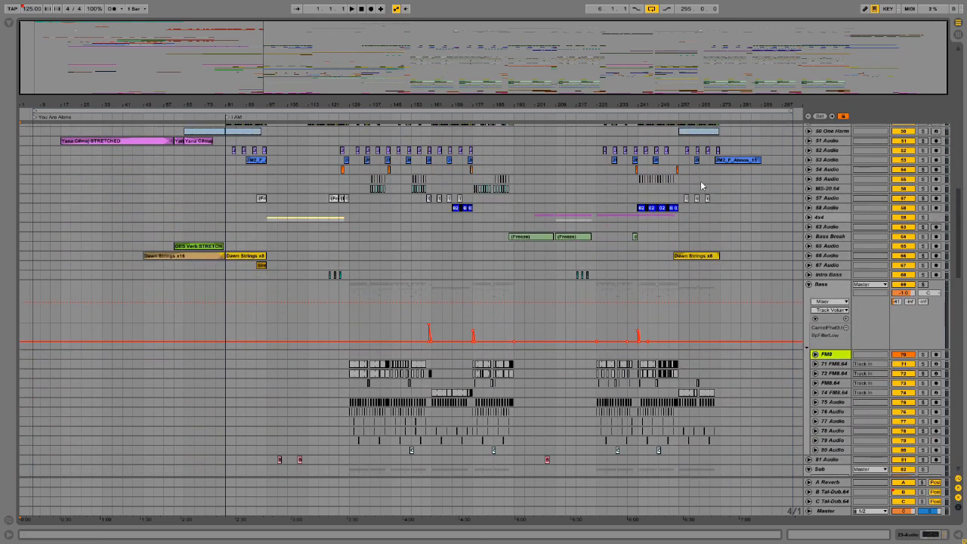
mouse_move(960, 204)
left_mouse_down()
mouse_move(958, 216)
mouse_move(958, 198)
left_mouse_up()
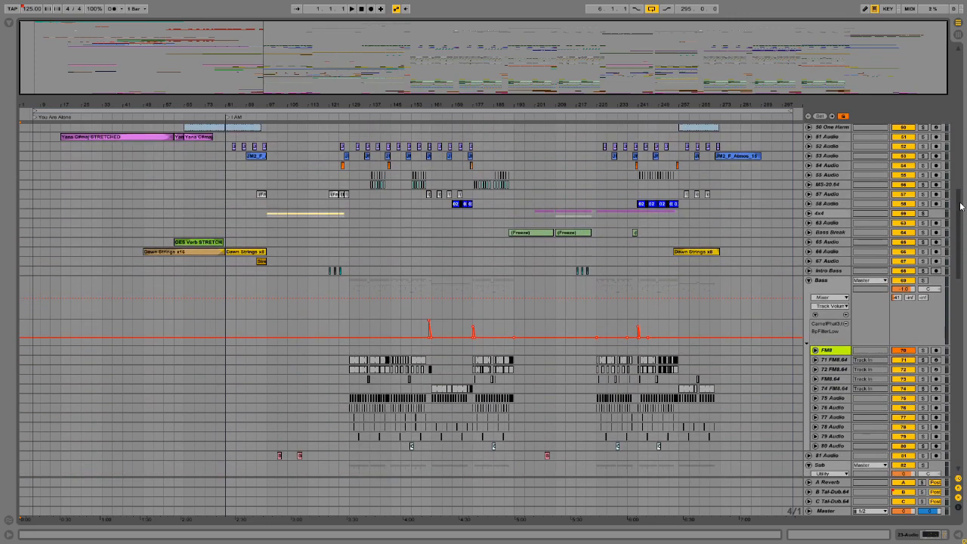
- Unfold the 4x4 group to reveal its tracks, leaving its MS-20.64 track collapsed
left_click(810, 217)
left_click(815, 249)
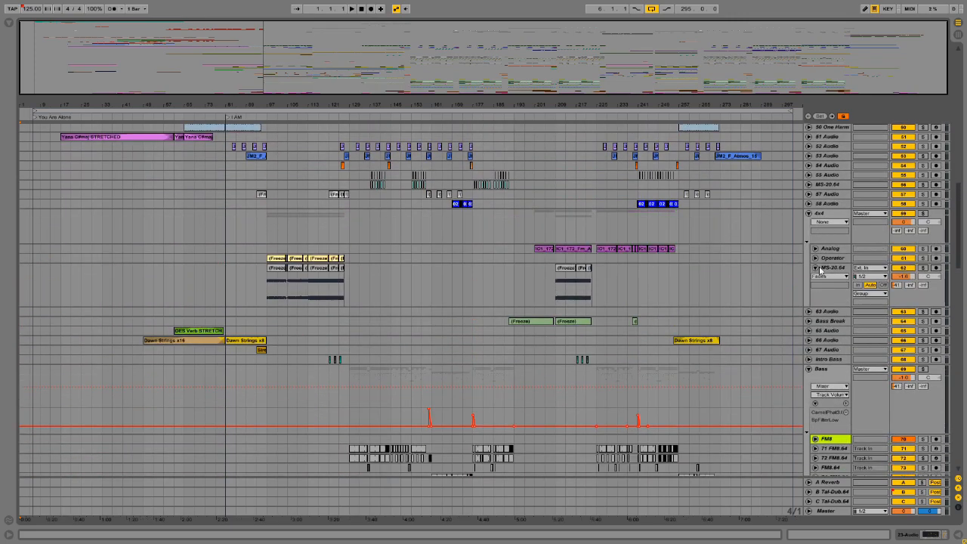
left_click(816, 269)
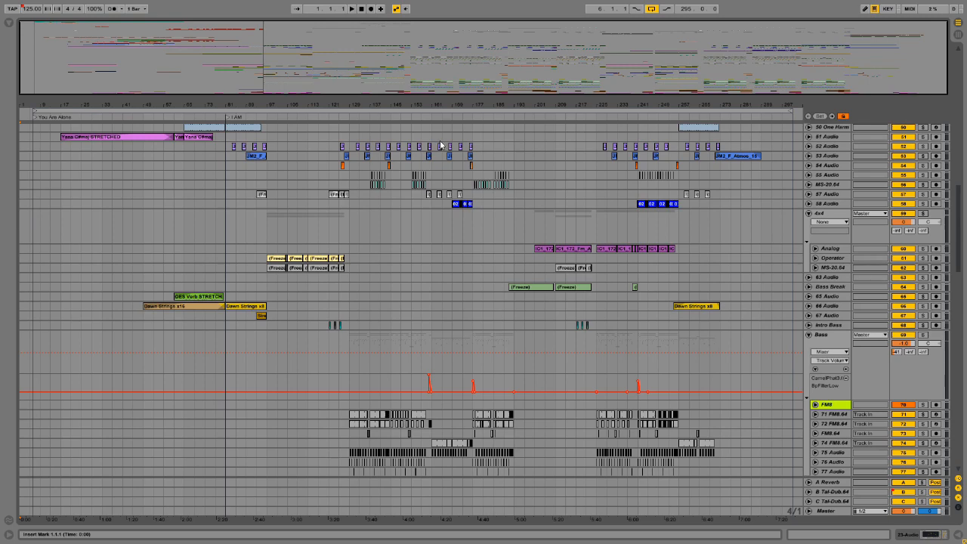
- Examine the clips and automation in the Bass, Sub and Cinematics groups, and return to the vocal groups at the start of the track list
scroll(440, 178, "down", 5)
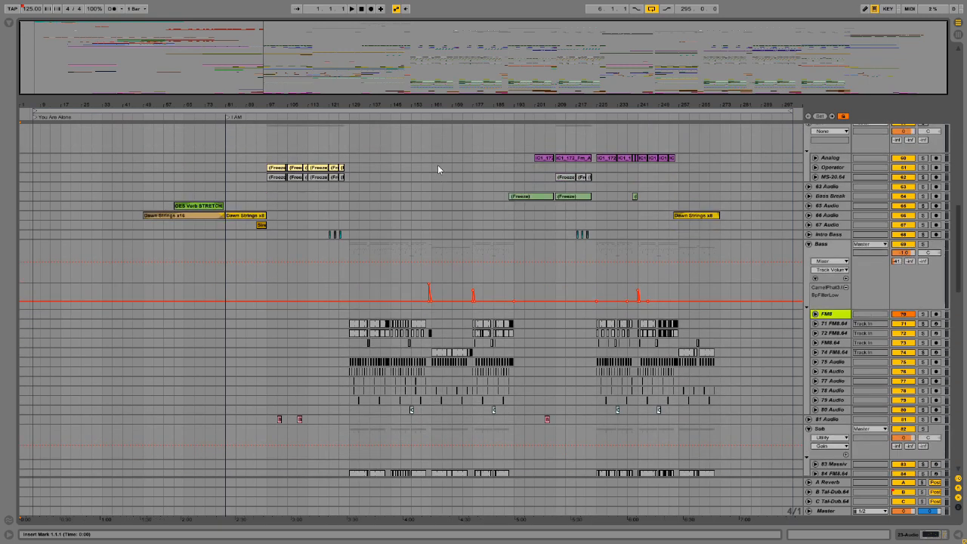
left_click_drag(959, 271, 961, 283)
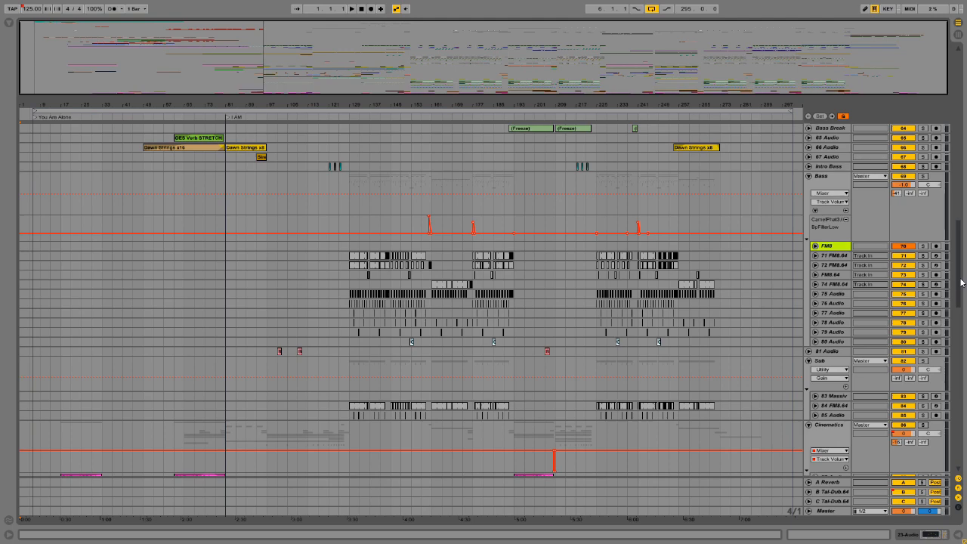
left_click_drag(962, 282, 961, 285)
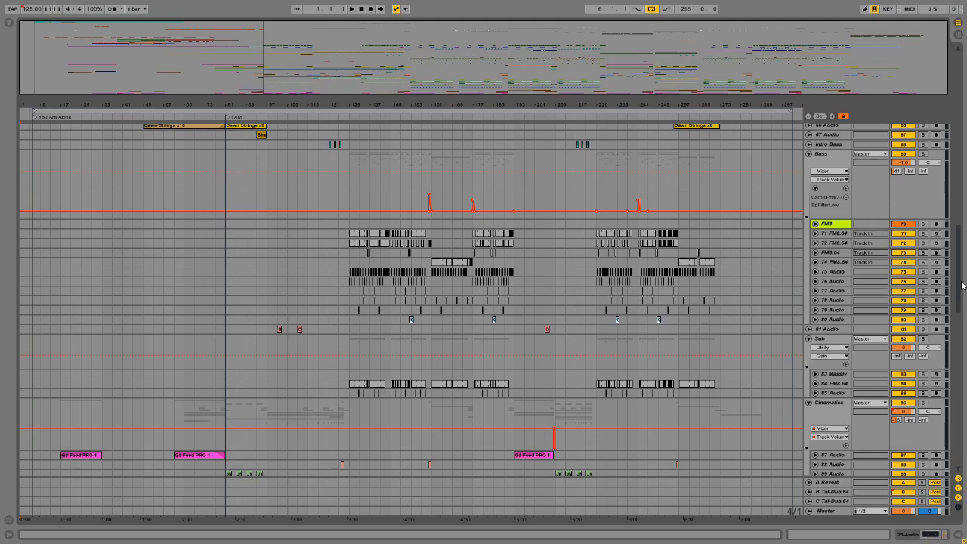
left_click_drag(963, 277, 955, 297)
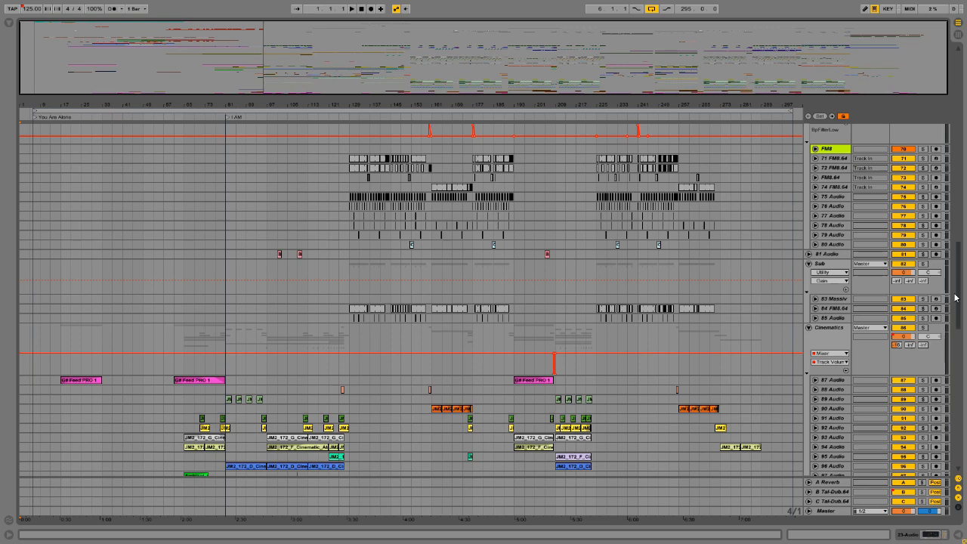
left_click_drag(958, 295, 960, 315)
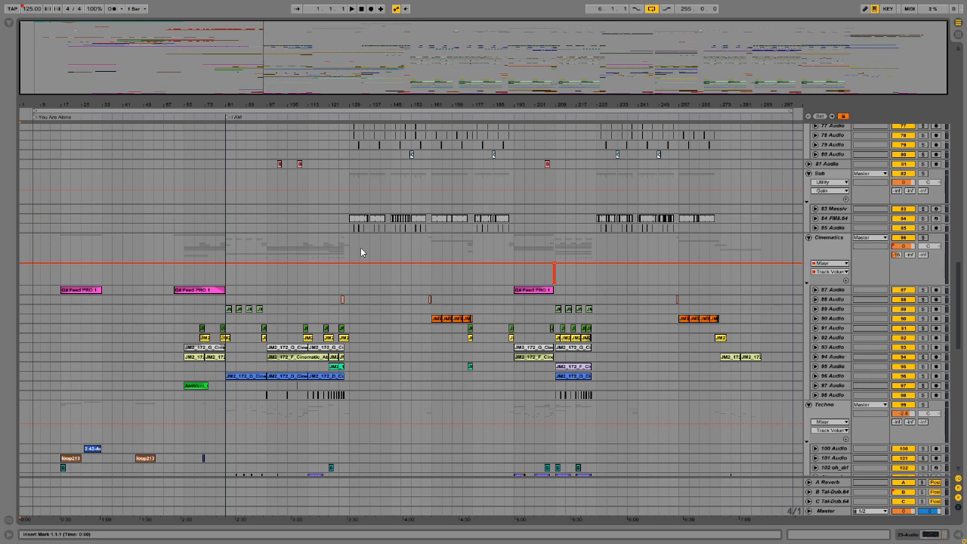
scroll(384, 290, "up", 5)
scroll(385, 295, "up", 8)
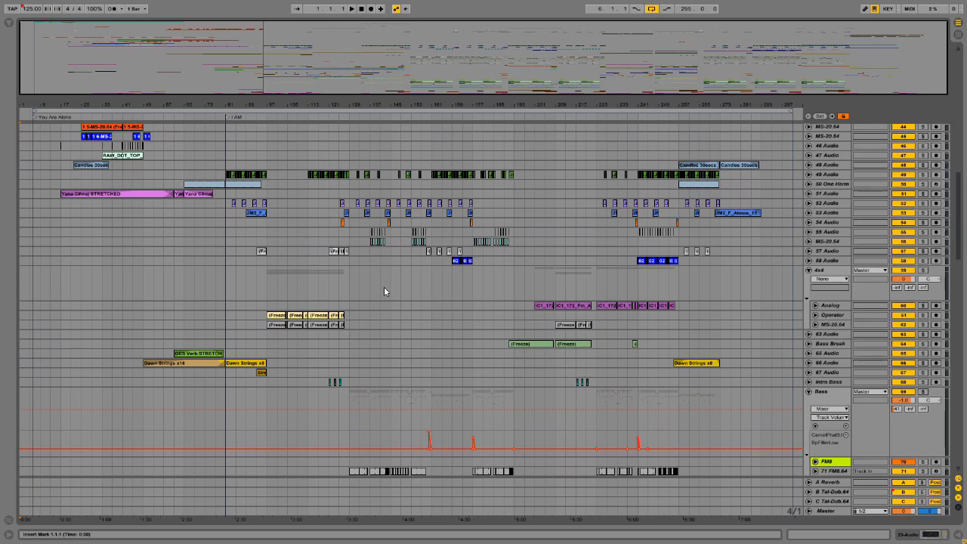
scroll(383, 288, "up", 8)
scroll(384, 289, "up", 11)
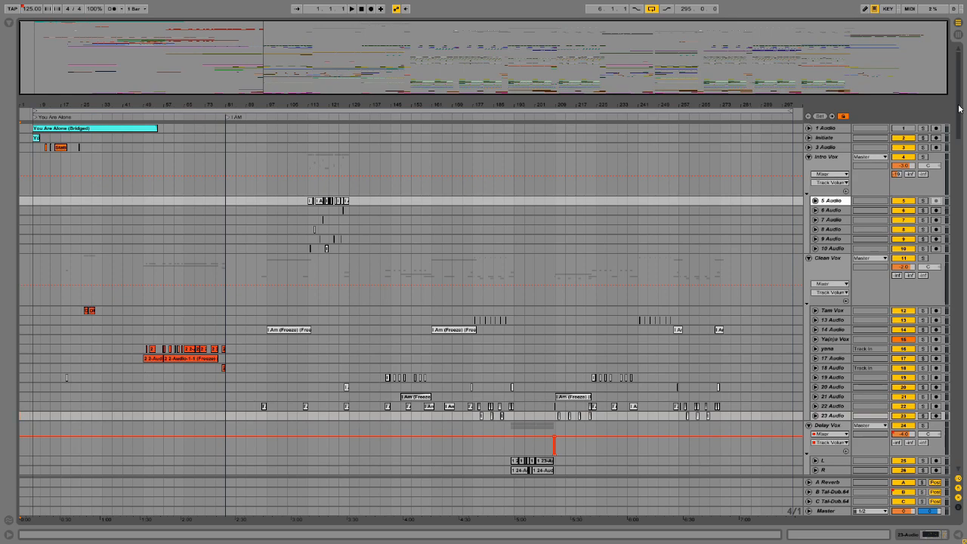
scroll(959, 108, "down", 3)
scroll(958, 108, "up", 3)
- Collapse the 131 Audio track inside the Snare group
left_click_drag(961, 148, 962, 275)
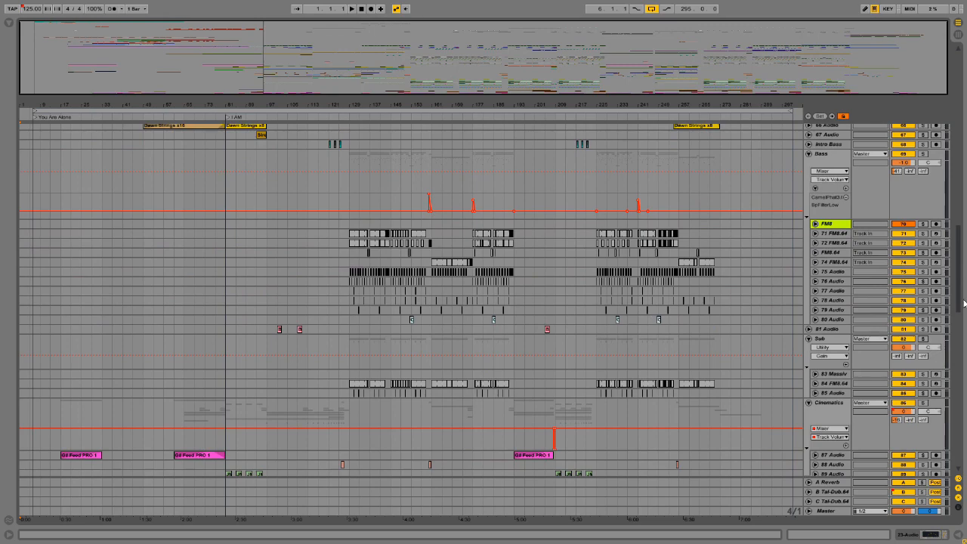
left_click_drag(961, 280, 964, 312)
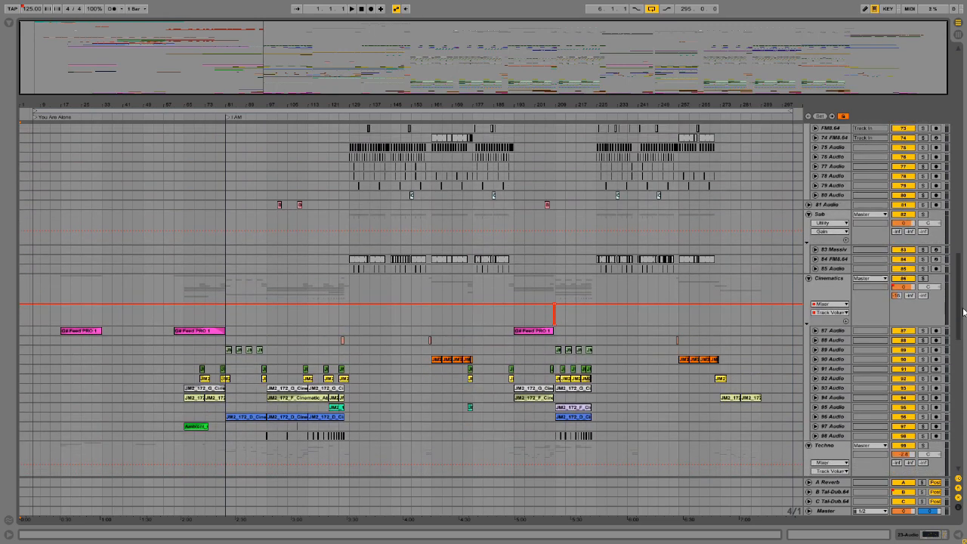
left_click_drag(964, 312, 964, 286)
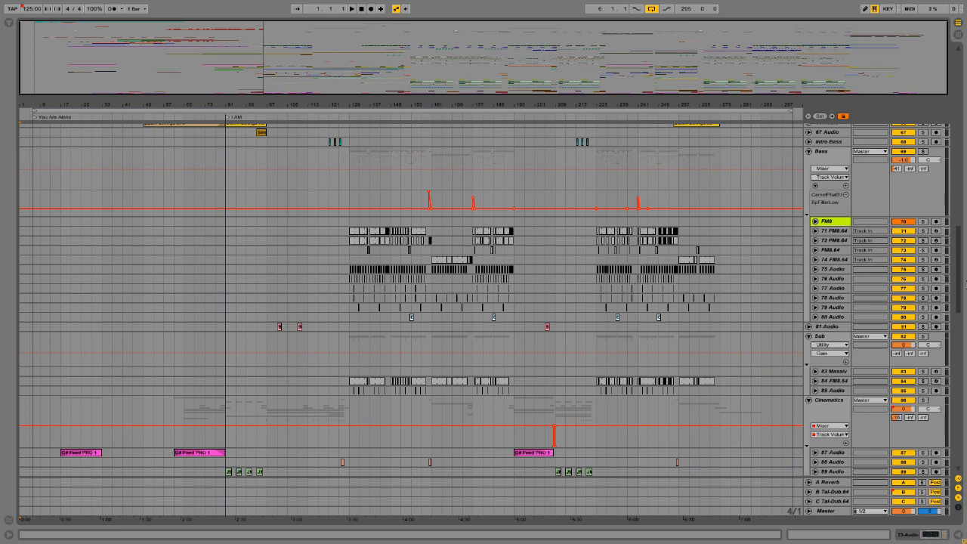
left_click_drag(965, 281, 964, 279)
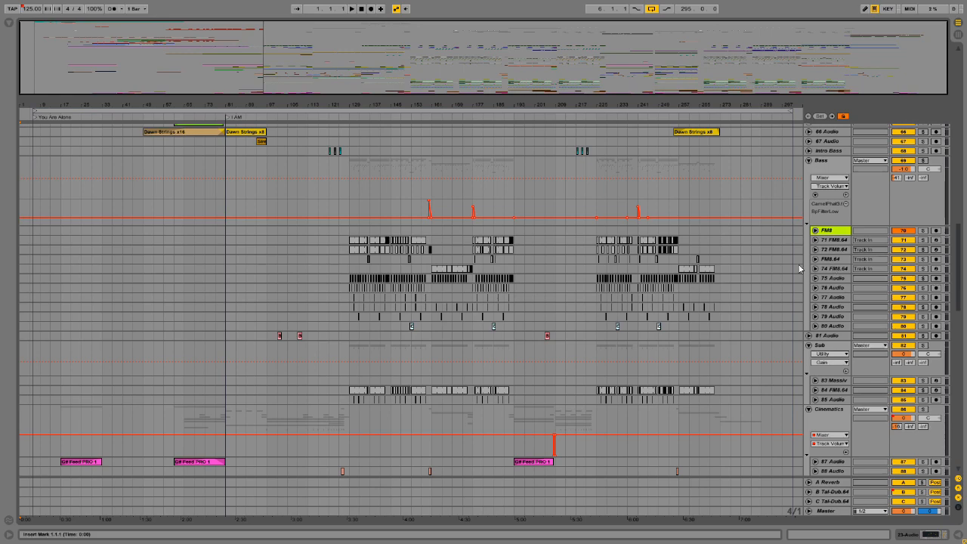
scroll(768, 240, "down", 5)
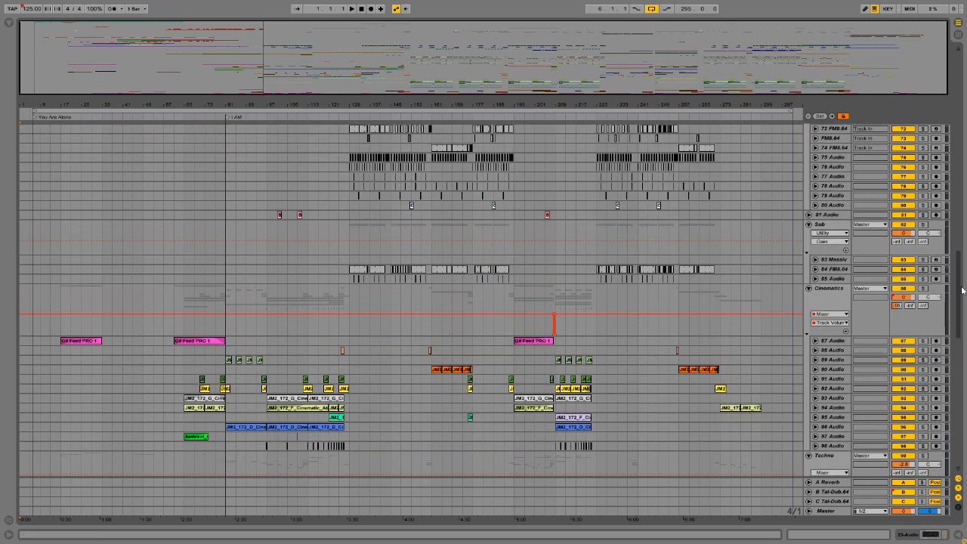
left_click_drag(960, 276, 962, 414)
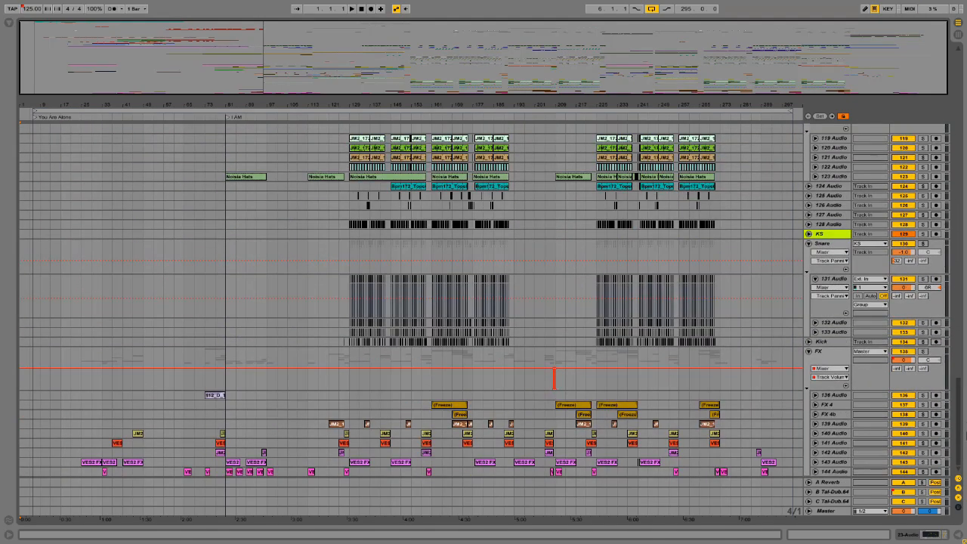
left_click(816, 279)
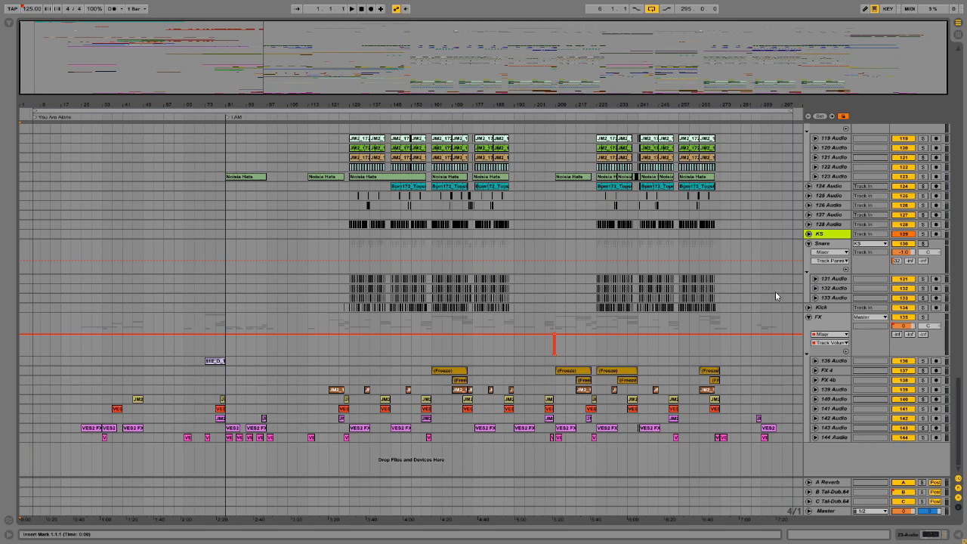
- Review the track list upward from the drum tracks through Techno, Cinematics and Ozymandias to the first audio track
scroll(403, 202, "up", 12)
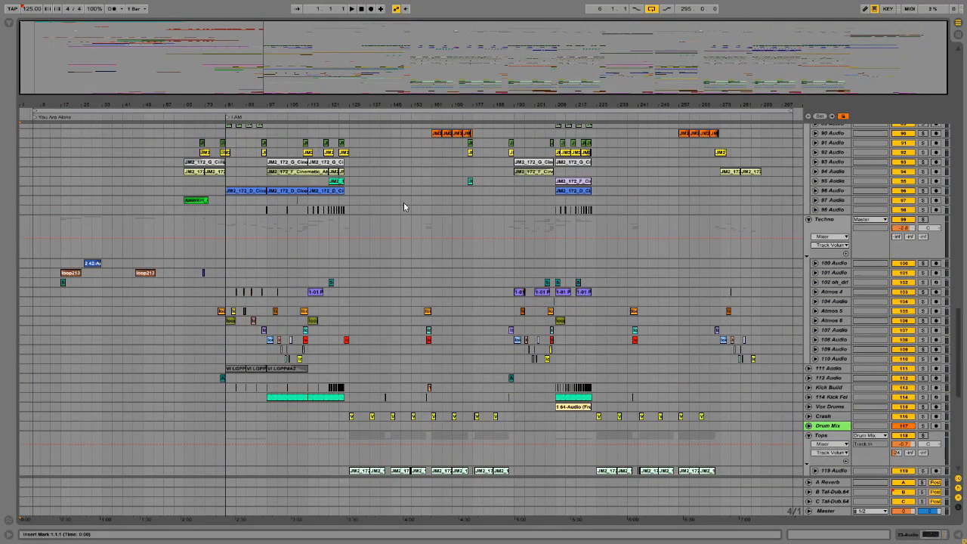
scroll(403, 202, "up", 8)
scroll(404, 202, "up", 1)
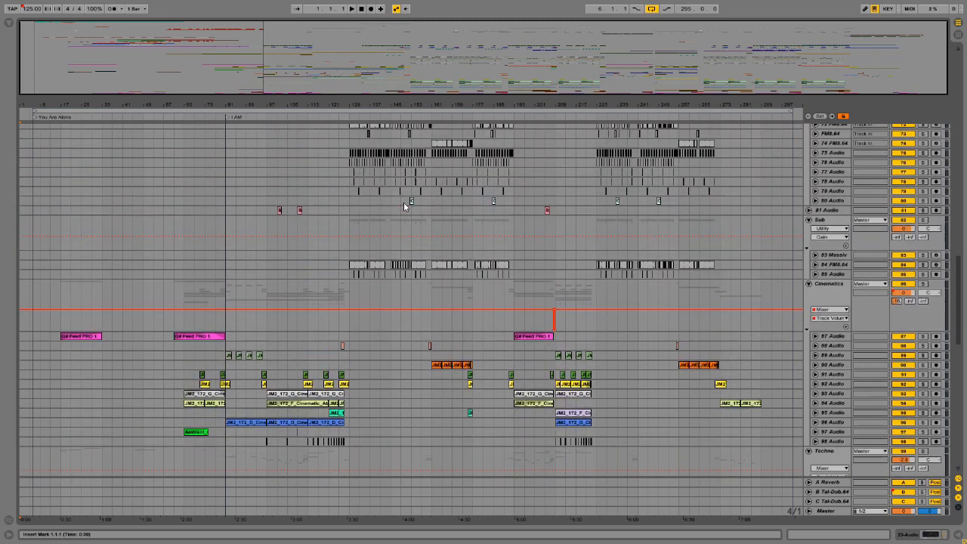
left_click_drag(963, 285, 966, 159)
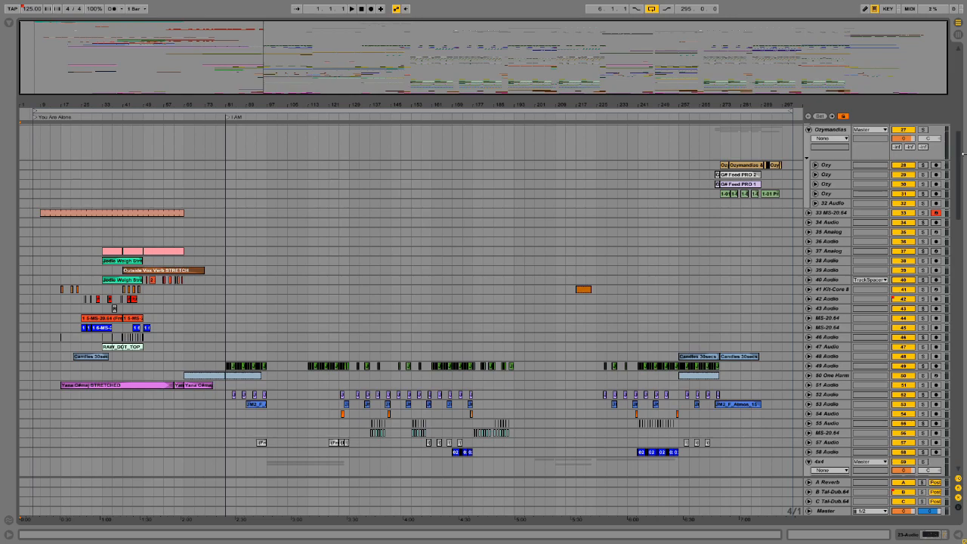
scroll(962, 156, "down", 1)
scroll(962, 148, "up", 5)
left_click_drag(962, 140, 962, 72)
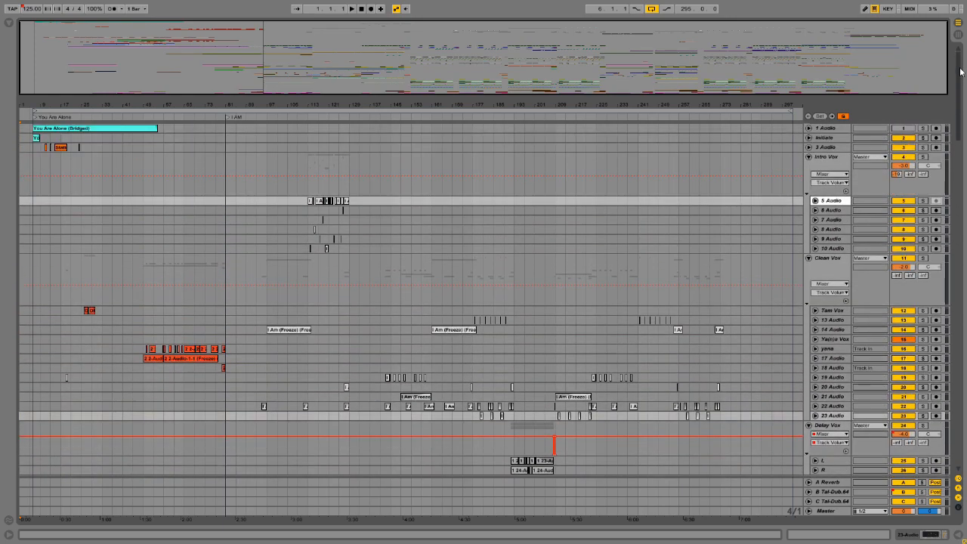
- Examine the Clean Vox, Delay Vox and Ozymandias groups and the audio tracks down to the 4x4 group
scroll(962, 91, "down", 2)
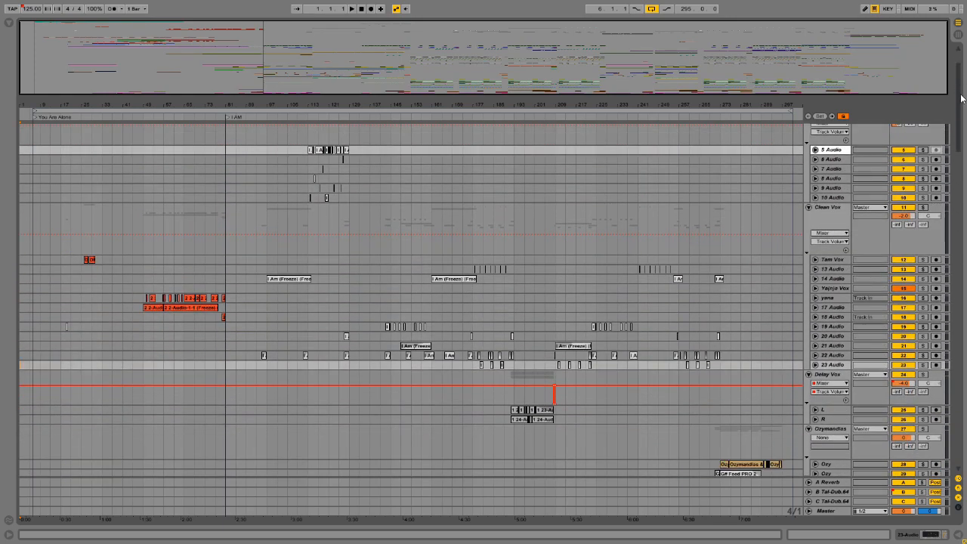
scroll(962, 98, "down", 1)
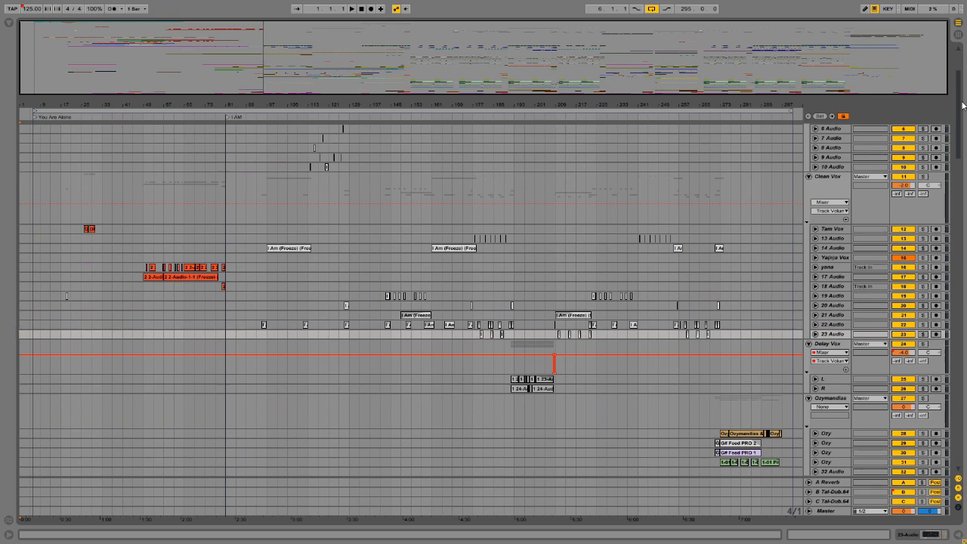
scroll(961, 110, "down", 2)
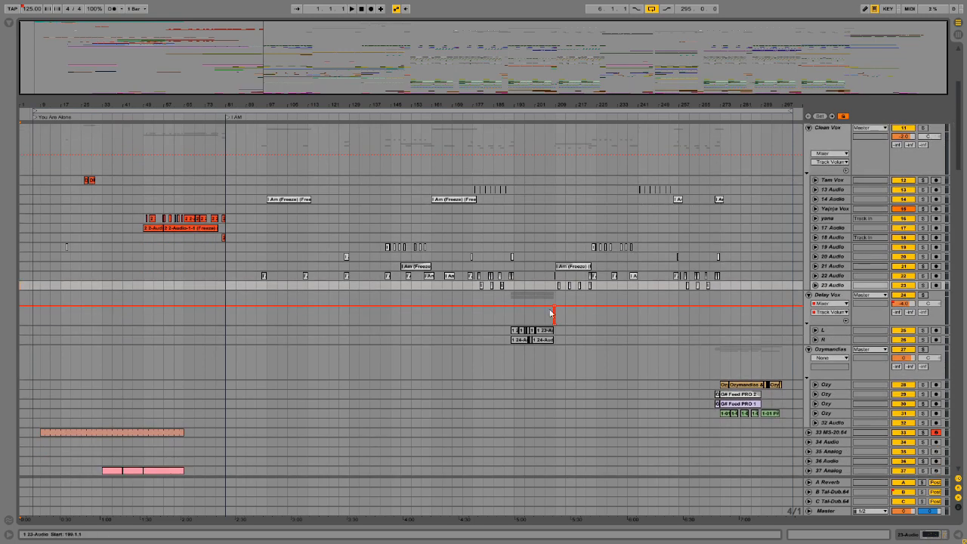
scroll(509, 194, "down", 7)
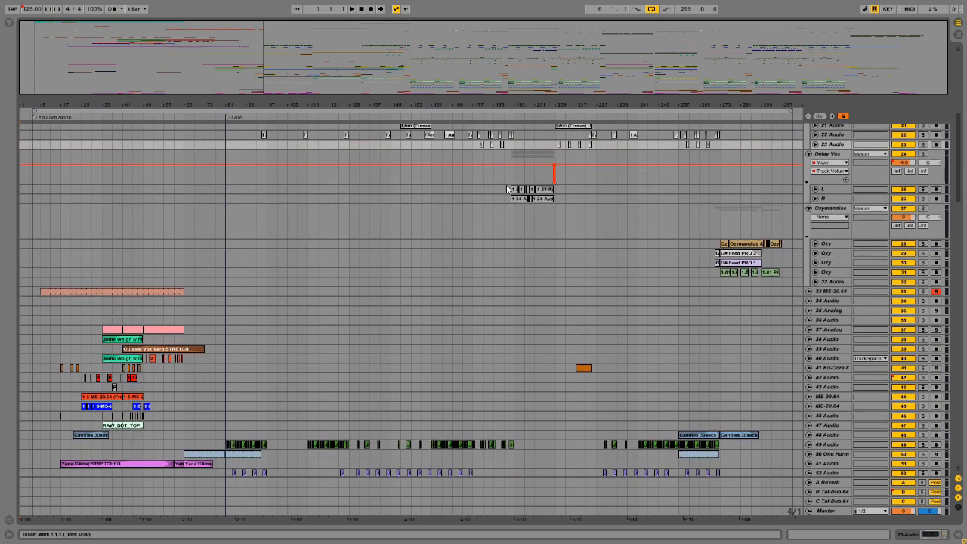
scroll(346, 205, "down", 2)
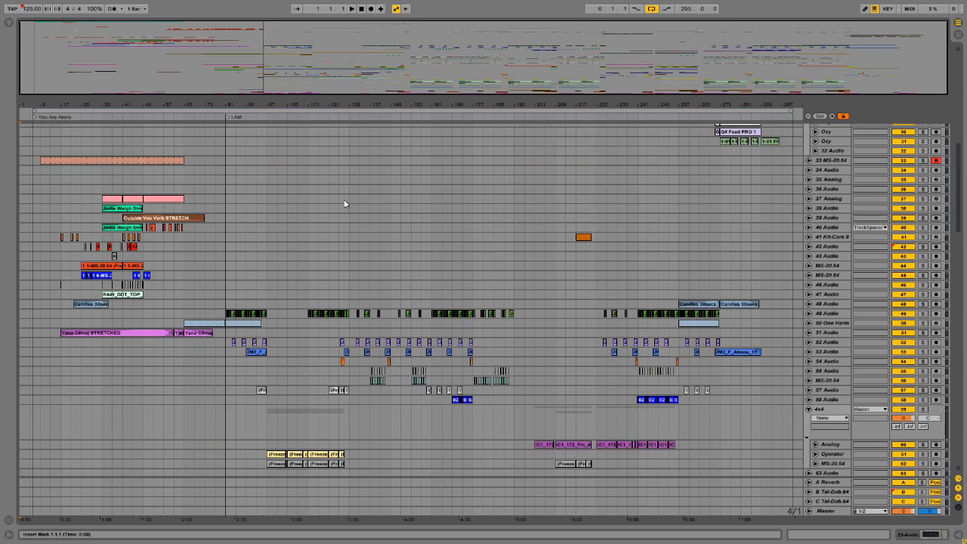
scroll(345, 205, "down", 3)
left_click_drag(956, 217, 961, 96)
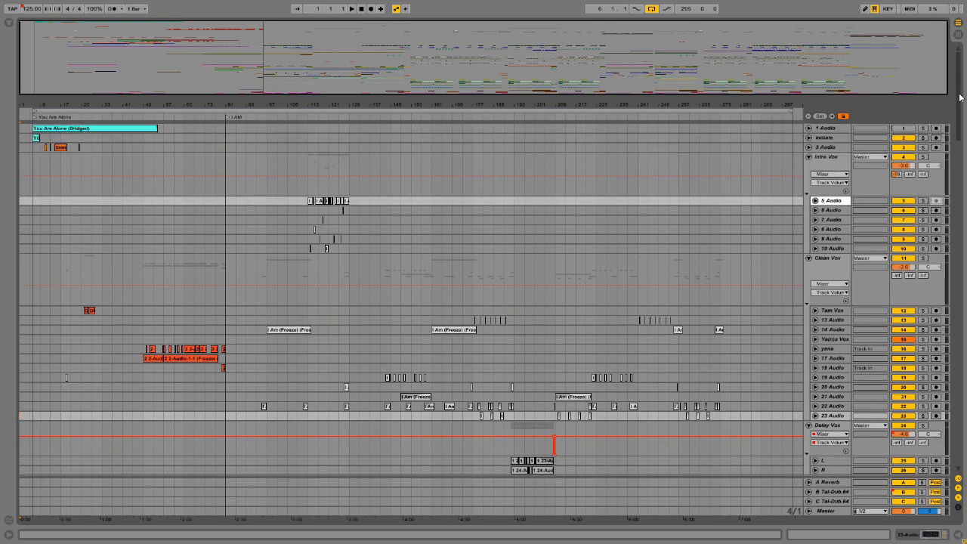
- Jump the song position between the I AM and You Are Alone locators to compare both songs' tempos
left_click(229, 118)
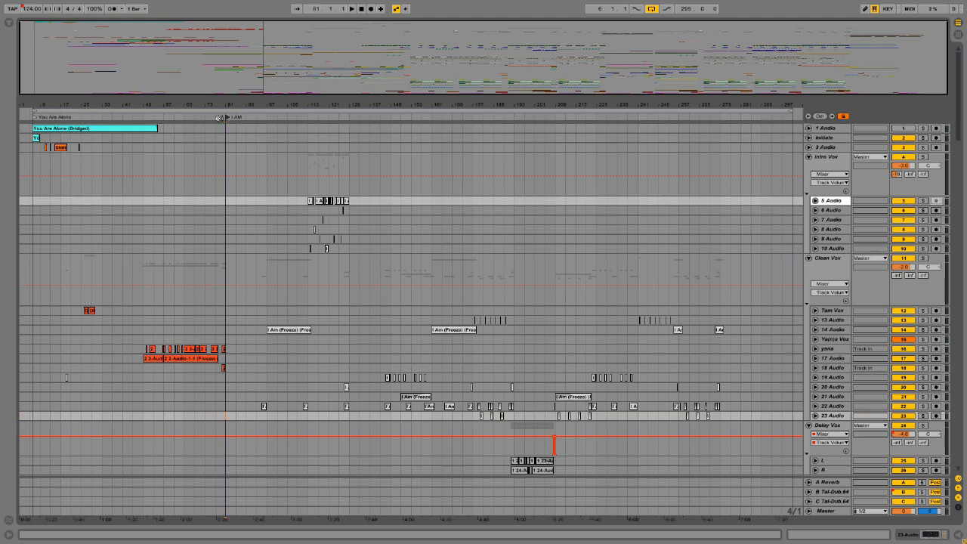
left_click(35, 117)
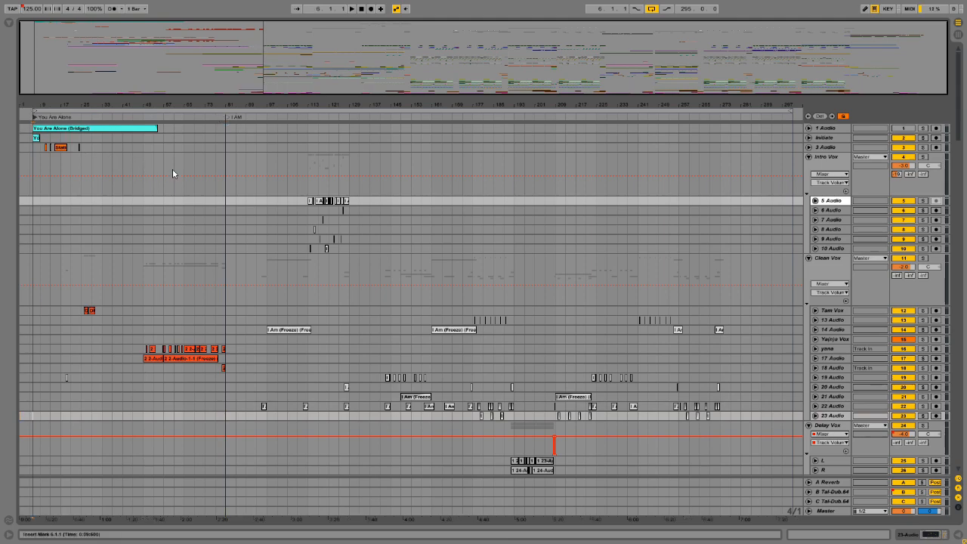
left_click(229, 117)
- Place the insert marker on the 7 Audio track at bar 81, where the I AM section starts
left_click(288, 166)
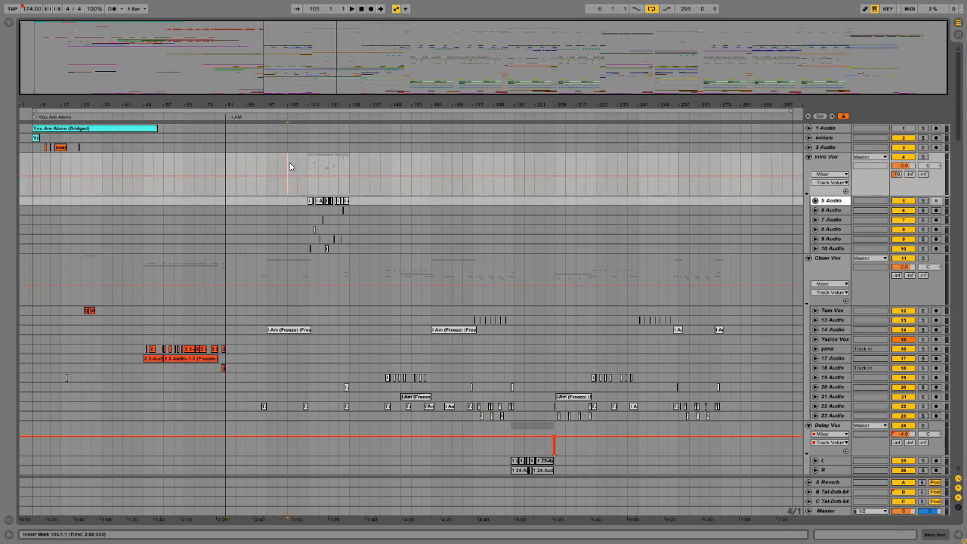
scroll(959, 93, "down", 2)
scroll(959, 94, "down", 1)
left_click(227, 157)
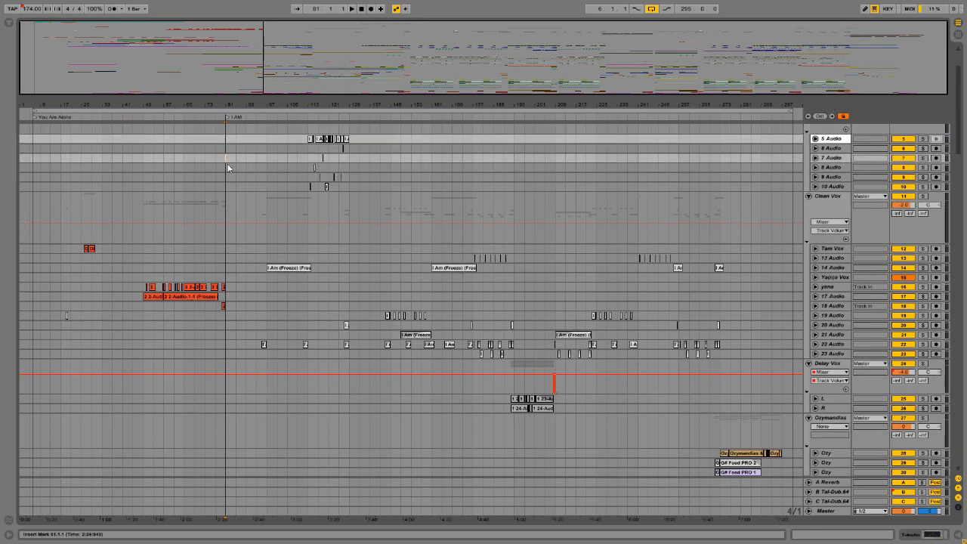
- Examine the vocal tracks from 1 Audio and Intro Vox down through Clean Vox and Delay Vox to the Ozymandias group
scroll(228, 168, "up", 3)
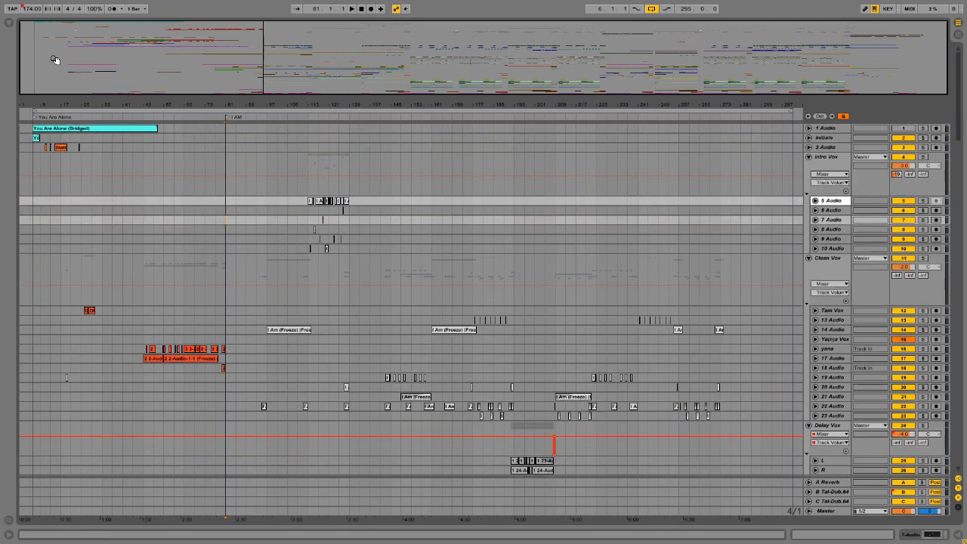
mouse_move(959, 127)
left_mouse_down()
mouse_move(963, 490)
mouse_move(961, 121)
left_mouse_up()
scroll(317, 229, "down", 4)
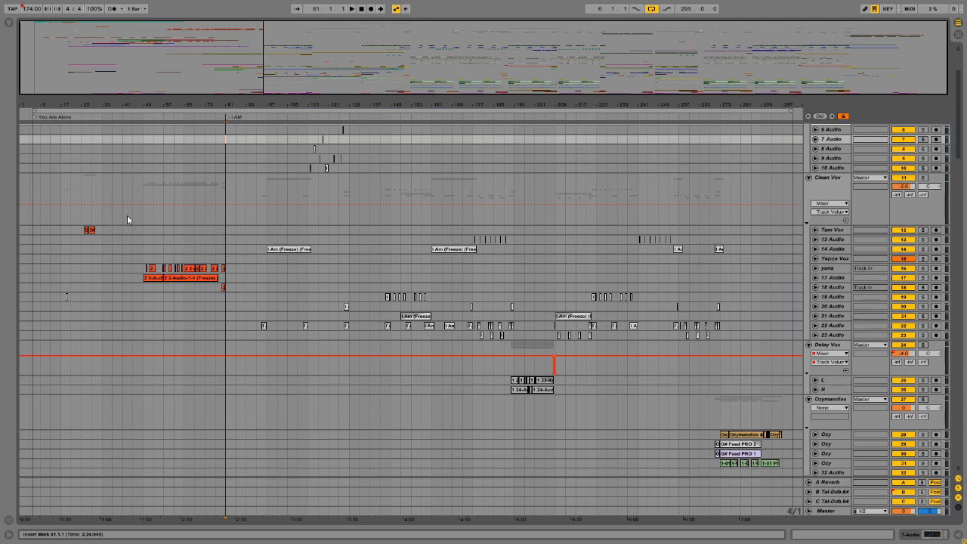
scroll(121, 218, "up", 3)
scroll(121, 213, "up", 2)
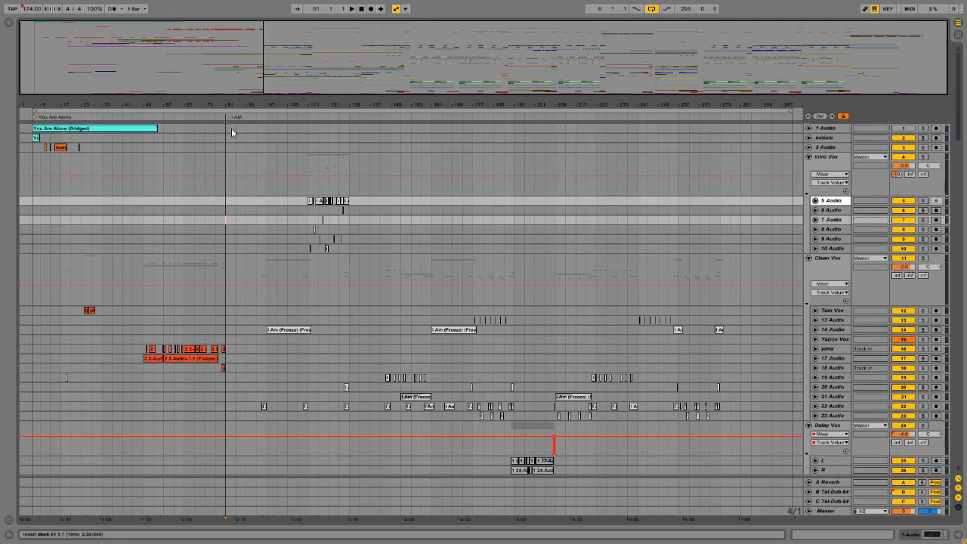
scroll(231, 132, "down", 5)
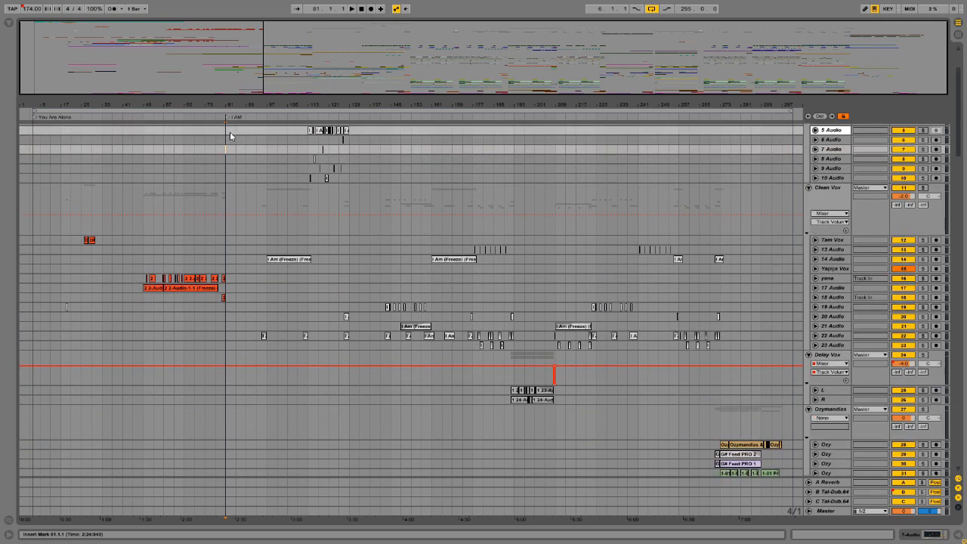
scroll(228, 136, "up", 5)
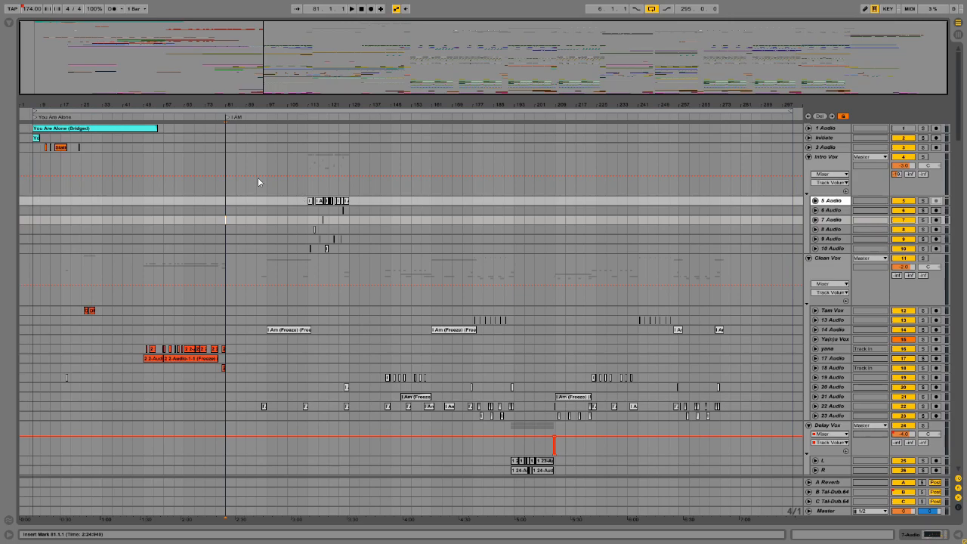
- Review the track list down through 4x4, Bass, Cinematics and Techno to the Tops drum group, then return to the first track
scroll(143, 187, "down", 3)
scroll(143, 185, "down", 15)
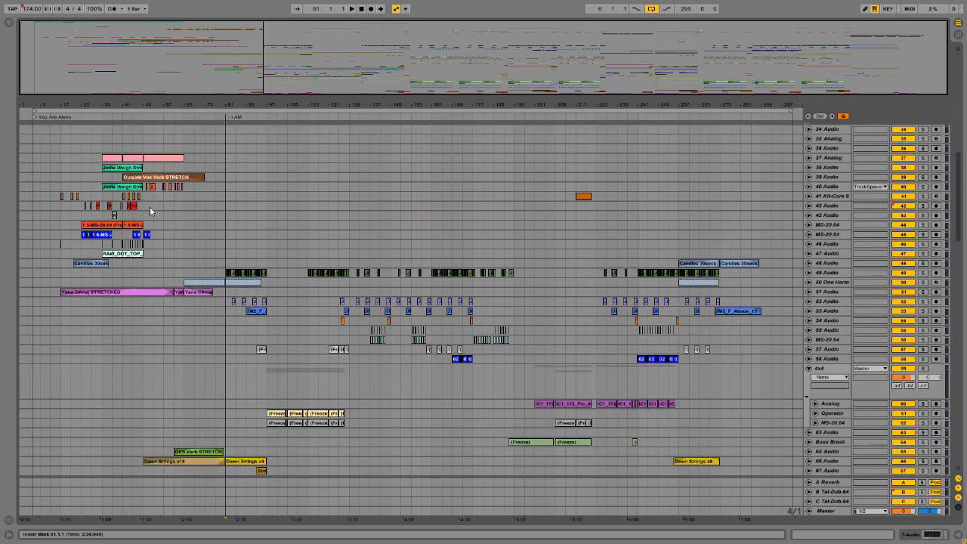
scroll(177, 302, "down", 15)
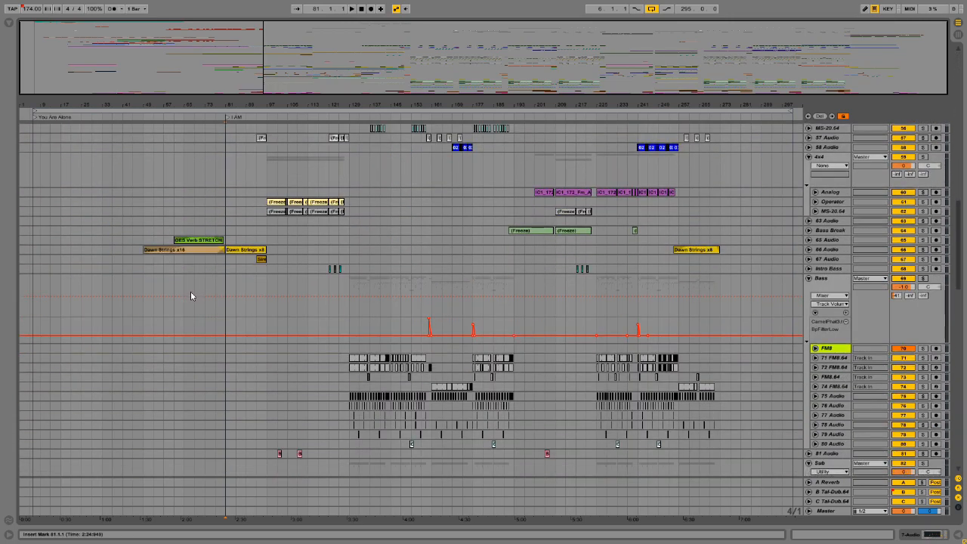
scroll(197, 306, "down", 8)
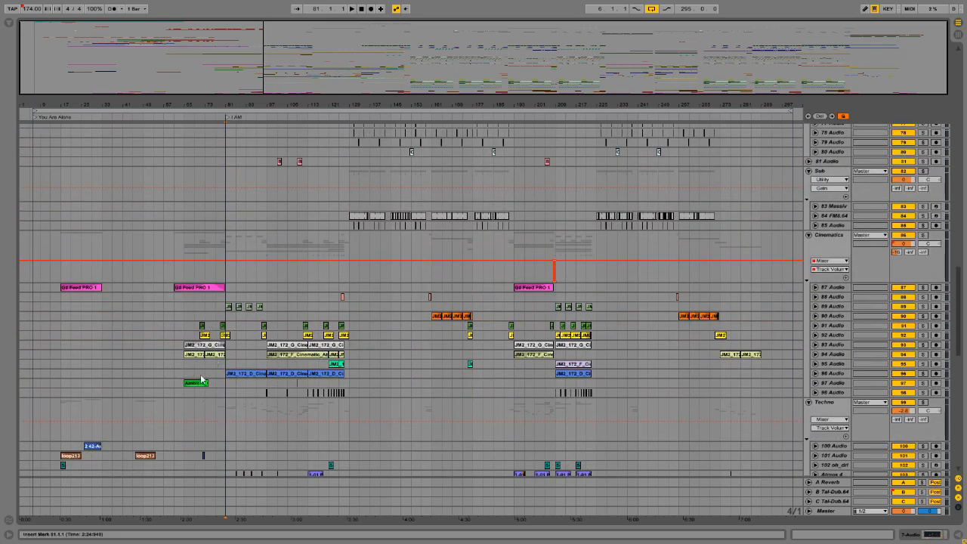
scroll(302, 370, "down", 4)
scroll(308, 364, "down", 4)
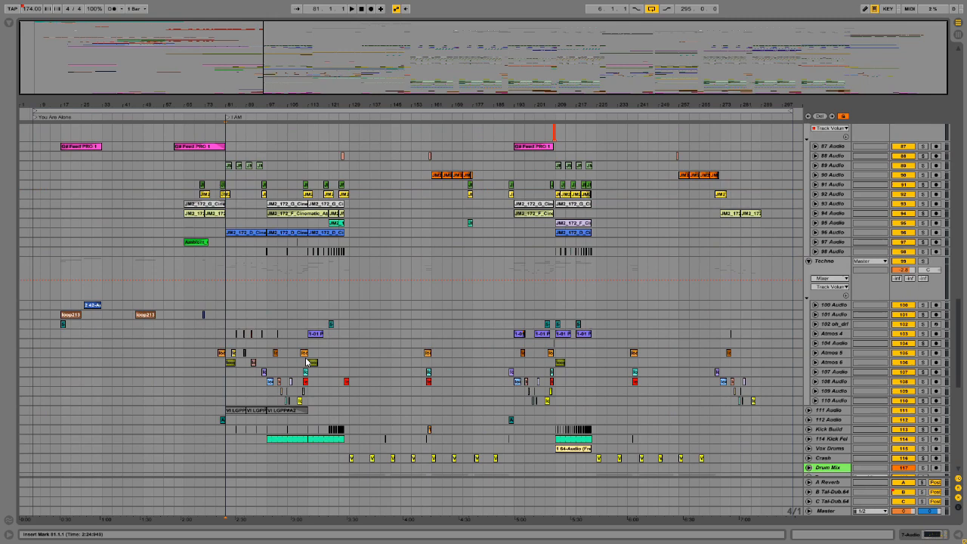
scroll(103, 241, "down", 4)
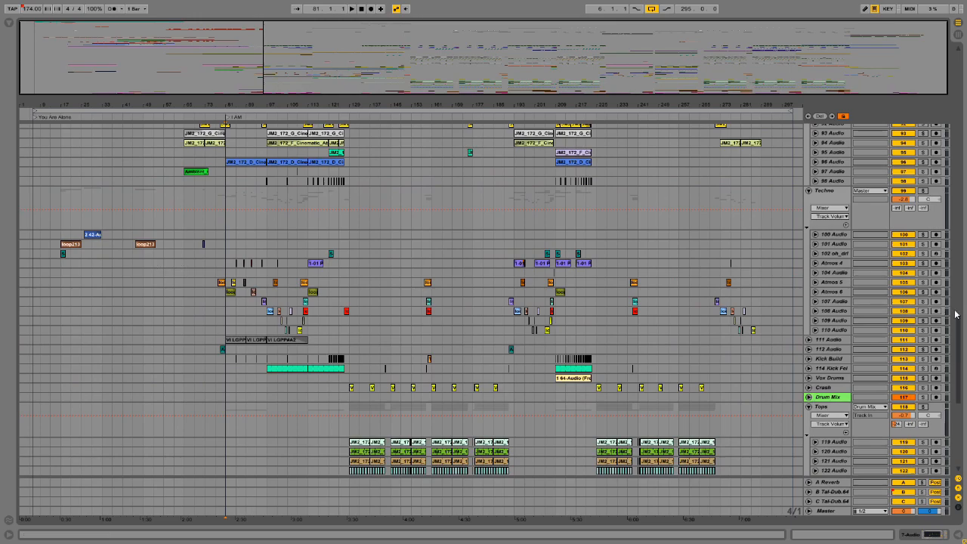
left_click_drag(963, 358, 955, 113)
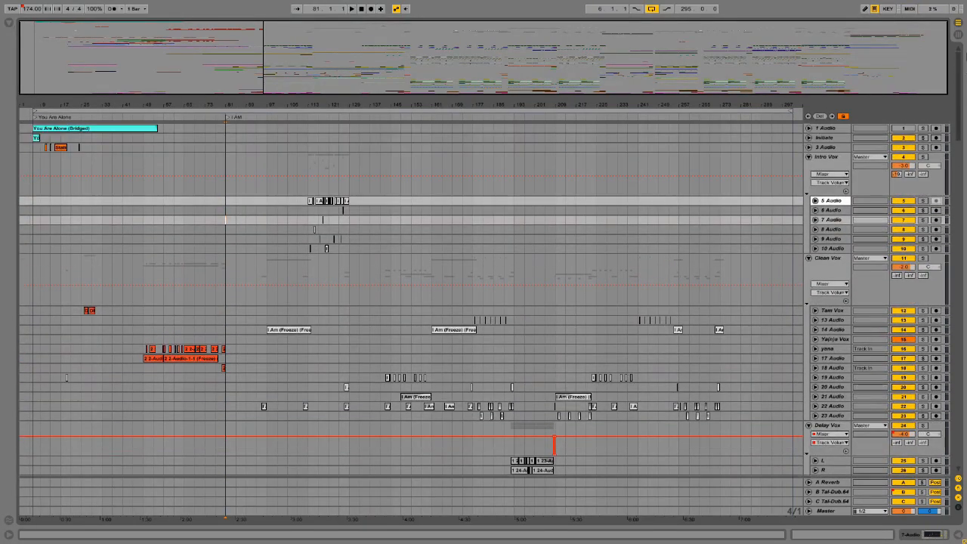
- Focus the arrangement on the You Are Alone section and inspect its tracks down through the drums to the FX group
left_click_drag(30, 38, 44, 51)
mouse_move(93, 99)
left_mouse_down()
mouse_move(93, 72)
mouse_move(94, 87)
mouse_move(94, 76)
mouse_move(83, 86)
left_mouse_up()
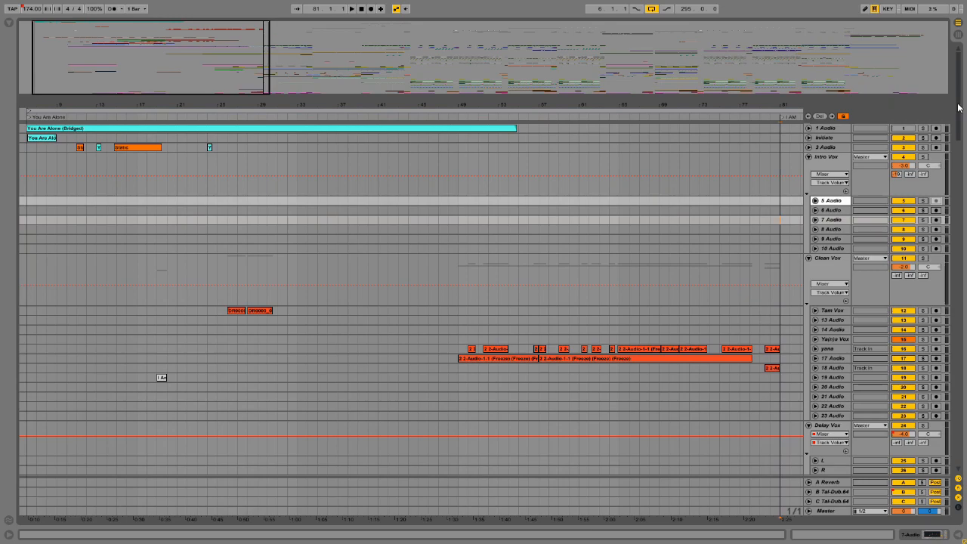
left_click_drag(958, 108, 958, 318)
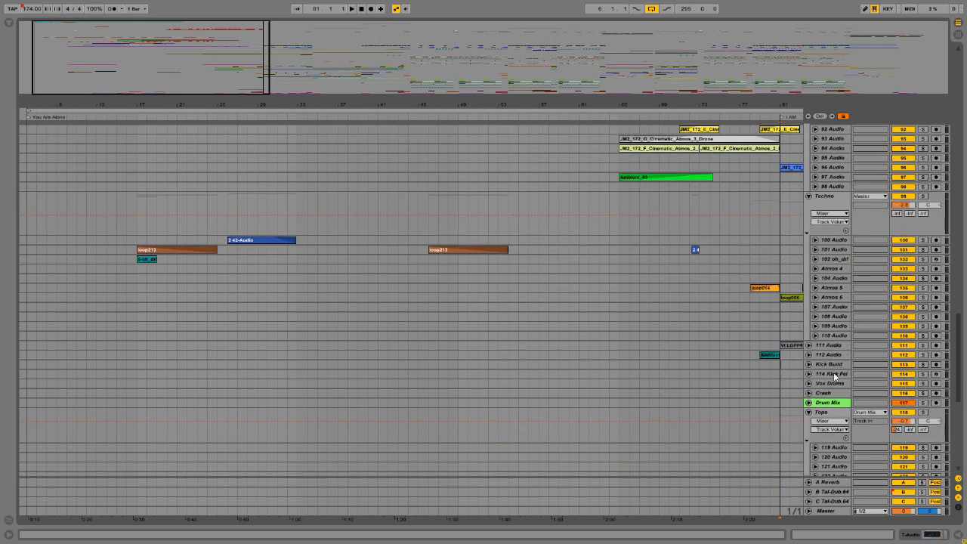
left_click(831, 374)
scroll(642, 270, "down", 10)
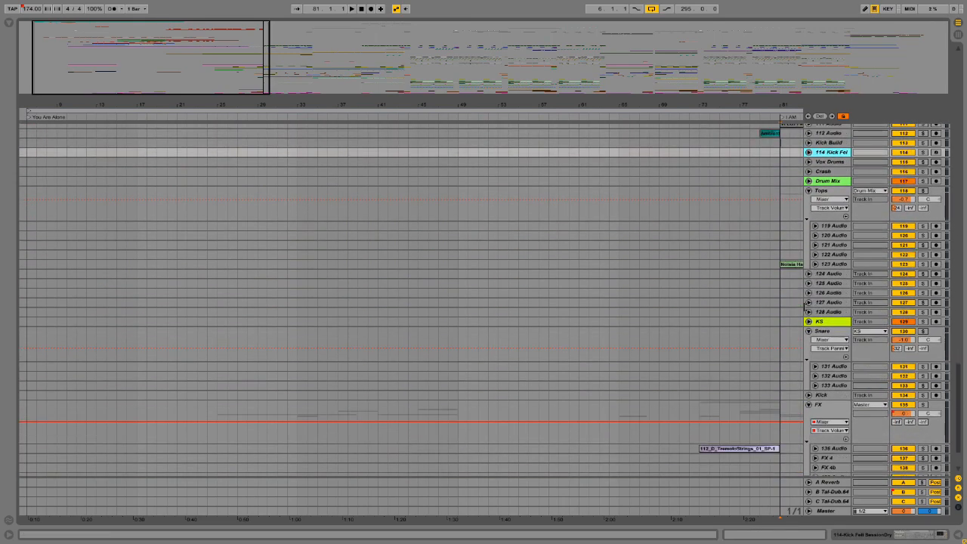
left_click(831, 283)
left_click_drag(958, 397, 961, 114)
scroll(633, 199, "up", 3)
left_click(632, 198)
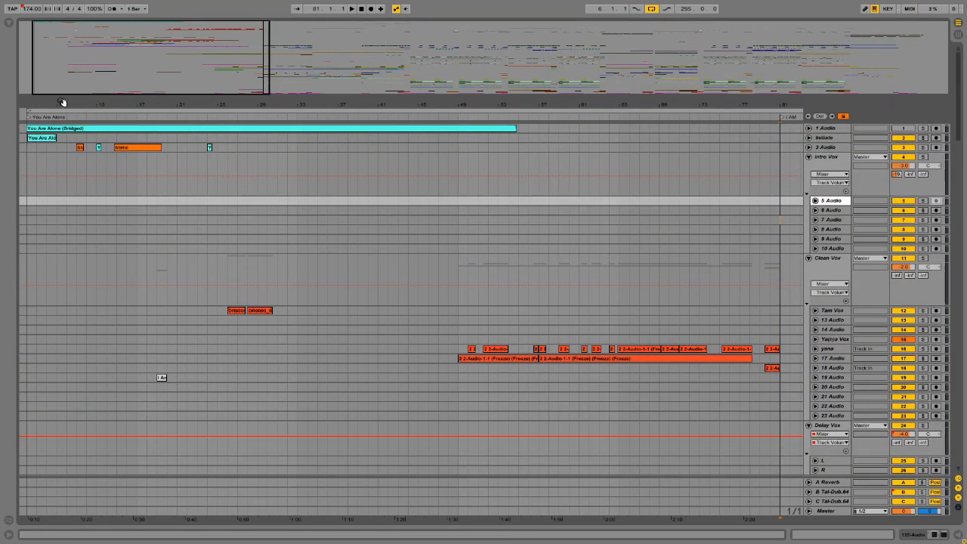
- Unfold the 1 Audio track, open its You Are Alone (Bridged) clip and solo the track
left_click_drag(38, 55, 43, 56)
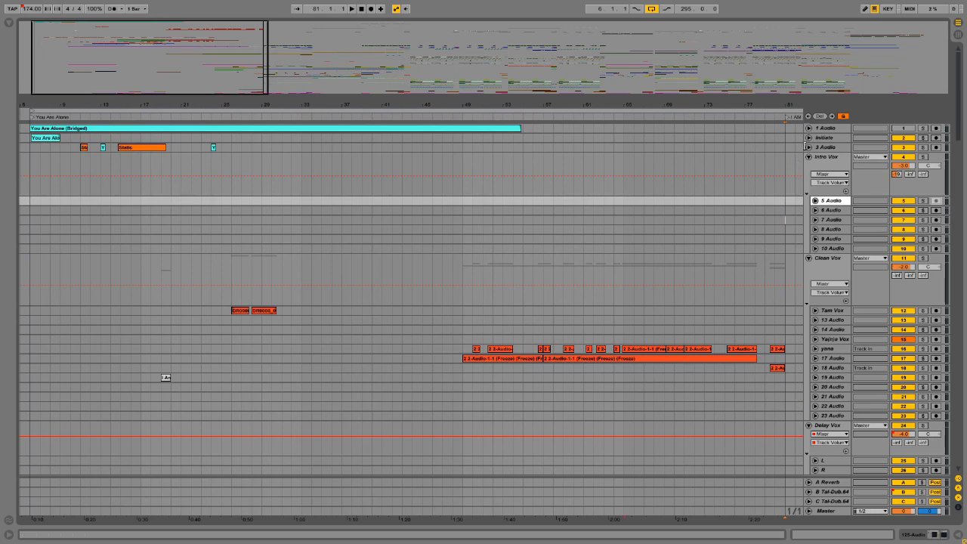
left_click(810, 128)
double_click(412, 126)
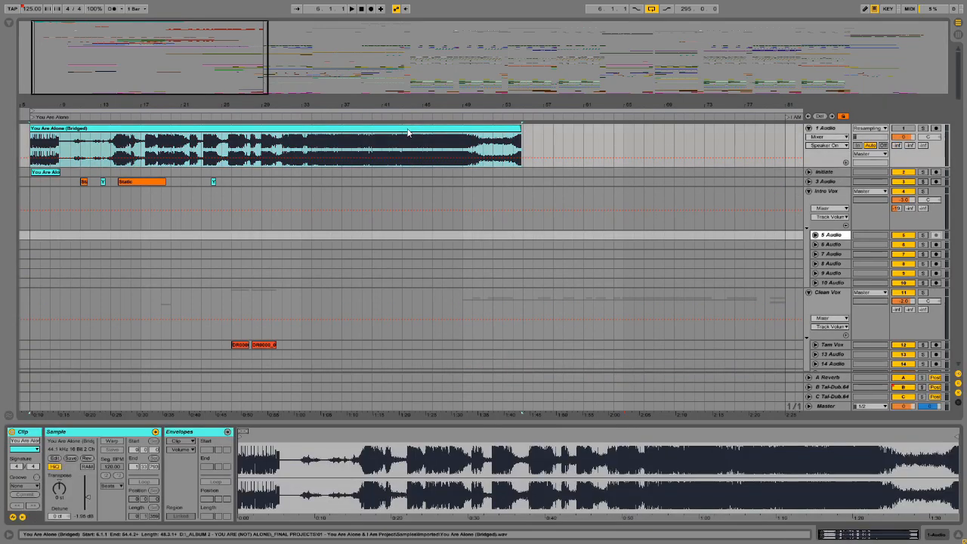
left_click(924, 129)
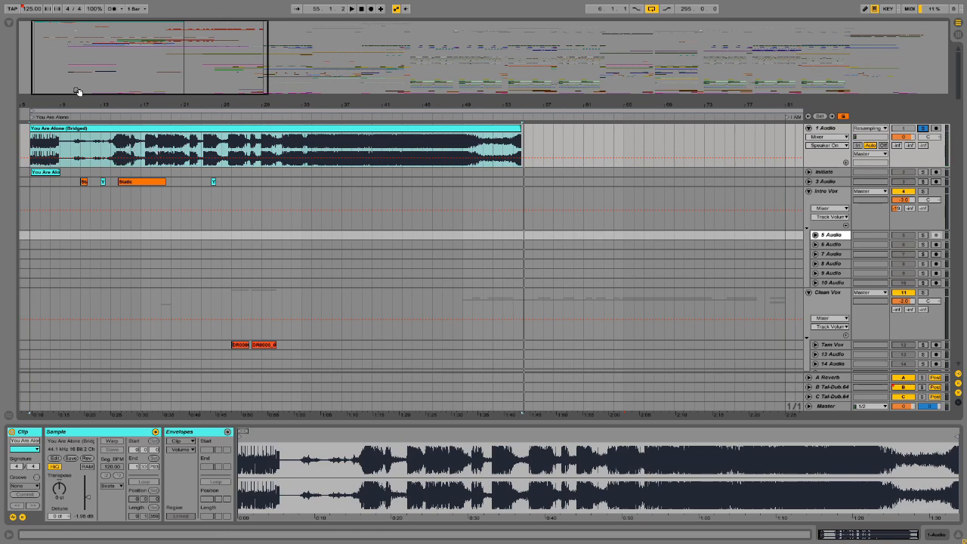
- Examine the waveform of the You Are Alone (Bridged) clip and place the insert marker at points along it
mouse_move(64, 70)
left_mouse_down()
mouse_move(65, 97)
mouse_move(66, 85)
left_mouse_up()
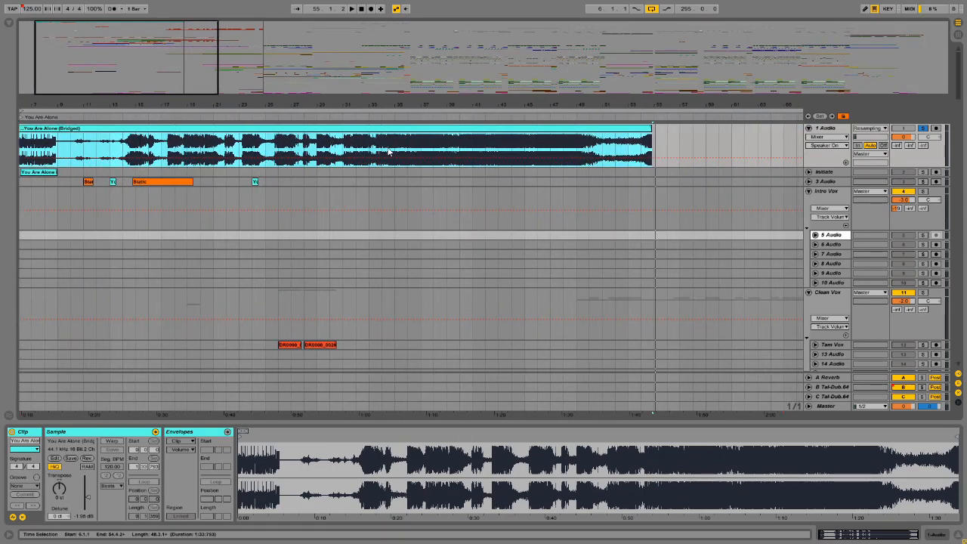
mouse_move(721, 456)
left_mouse_down()
mouse_move(722, 522)
mouse_move(722, 456)
left_mouse_up()
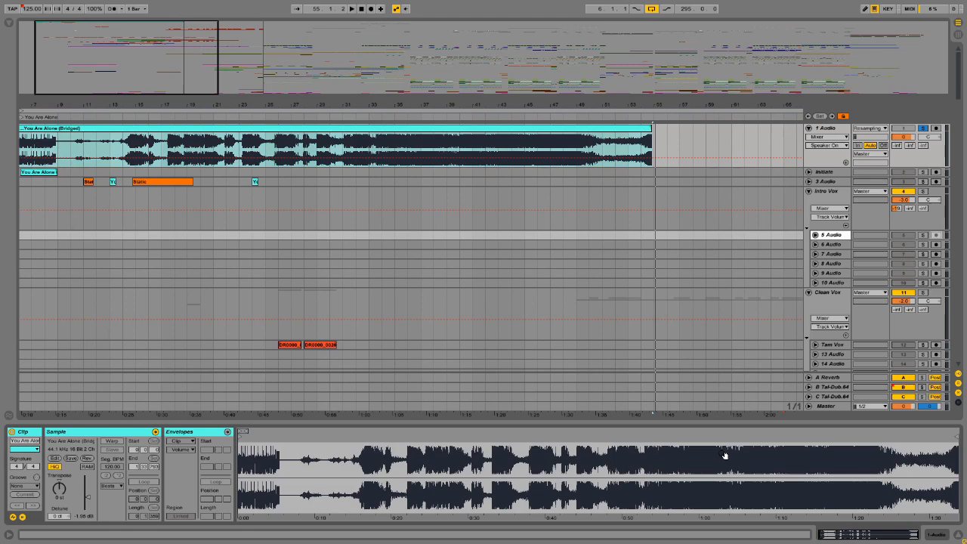
left_click_drag(101, 75, 101, 80)
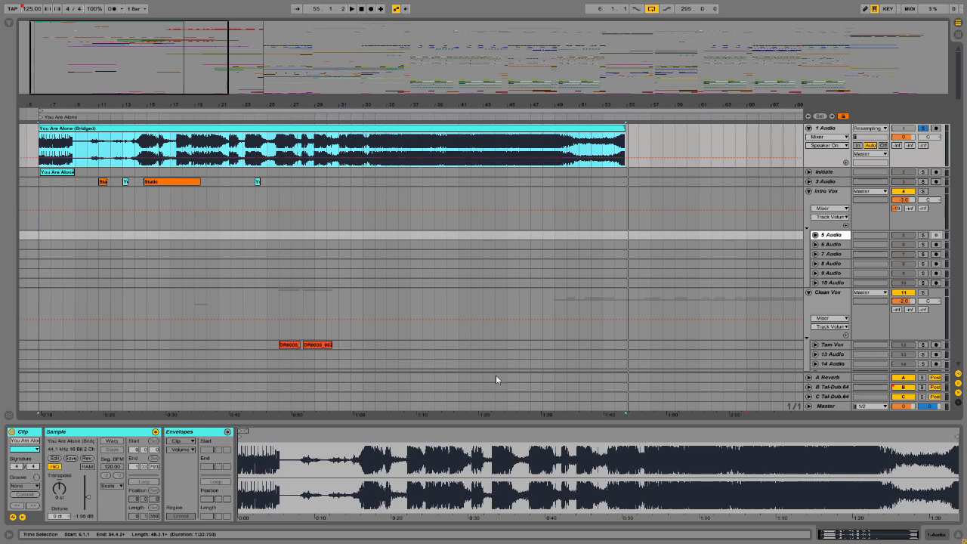
left_click(143, 152)
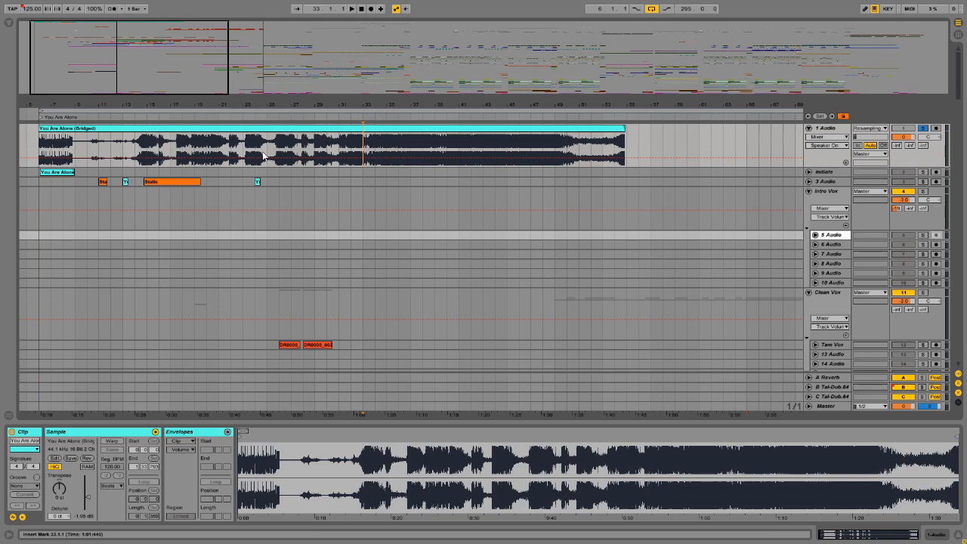
key("space")
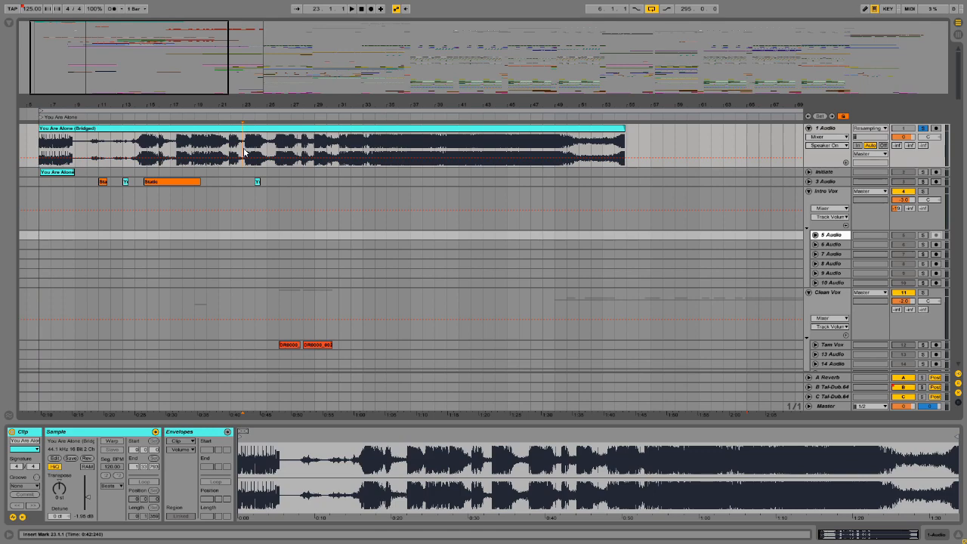
- Fold the 1 Audio track, then unfold the Initiate track and solo it instead
scroll(265, 201, "down", 5)
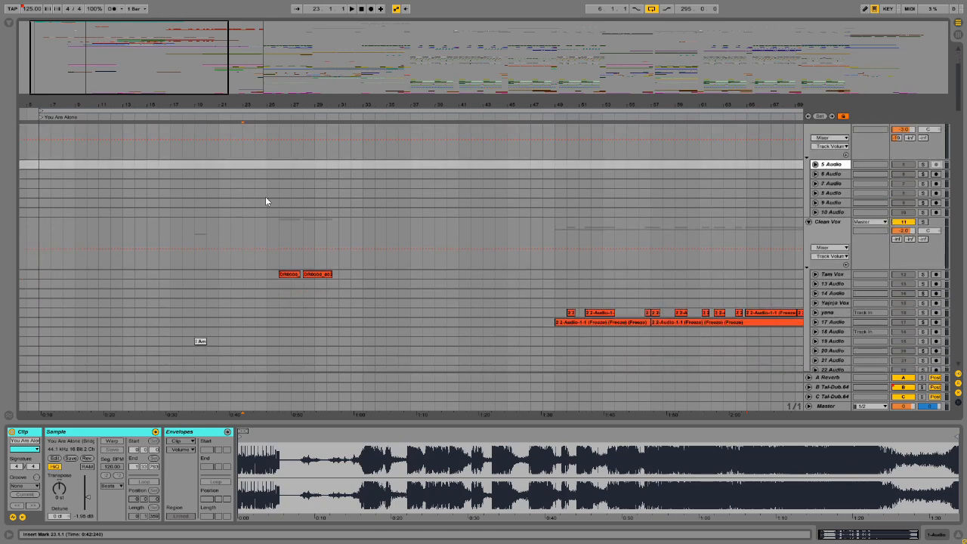
left_click_drag(168, 75, 124, 69)
scroll(156, 163, "up", 5)
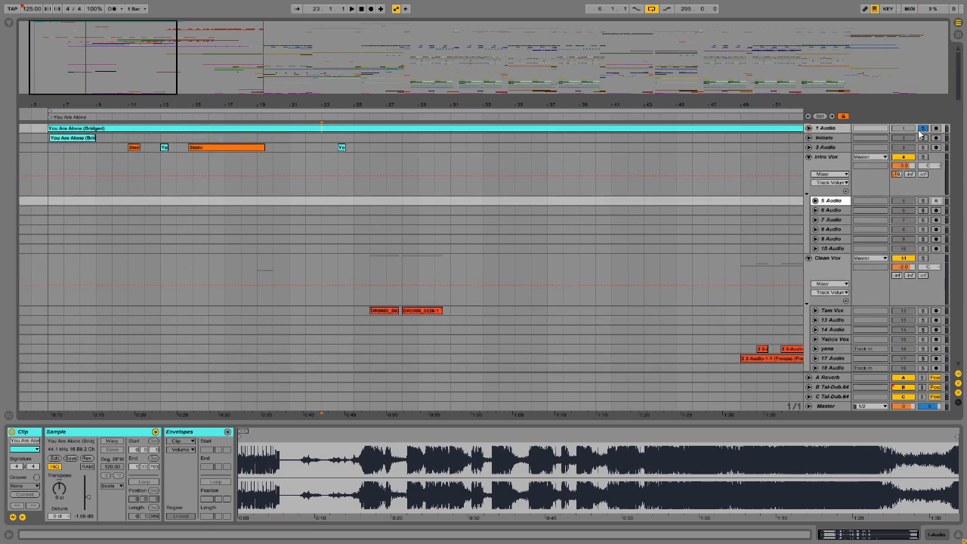
left_click(809, 138)
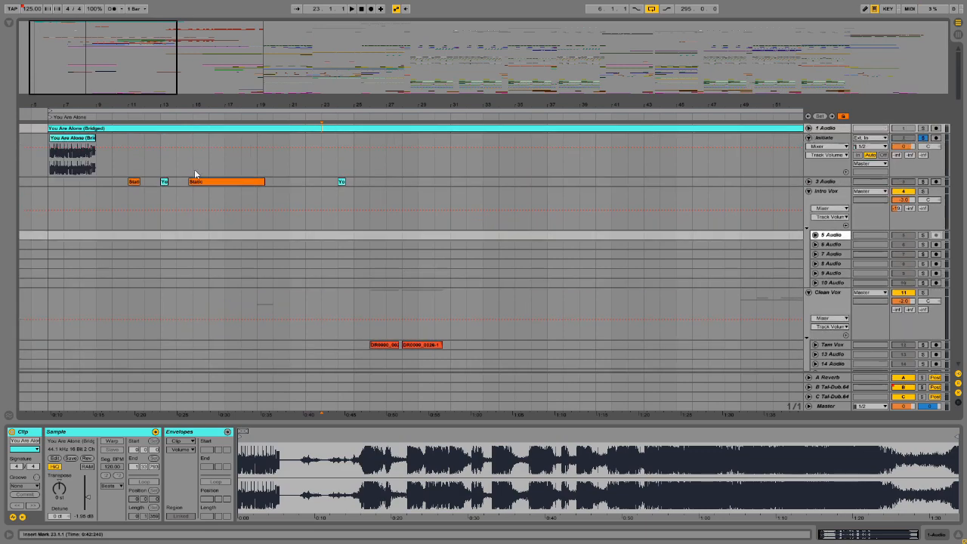
- Zoom in on the clip in the Initiate track and play it from the start of You Are Alone at bar 6
left_click(70, 141)
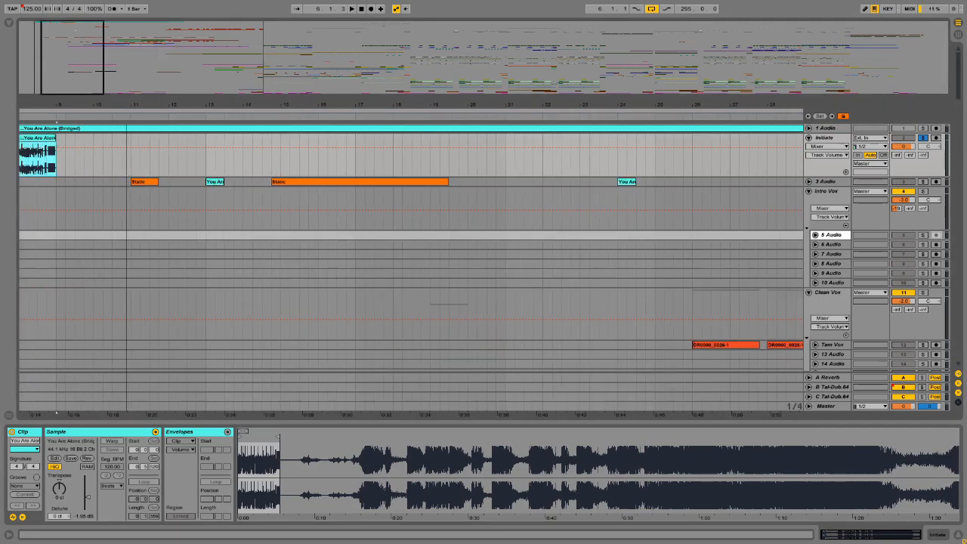
key("z")
left_click(820, 138)
key("space")
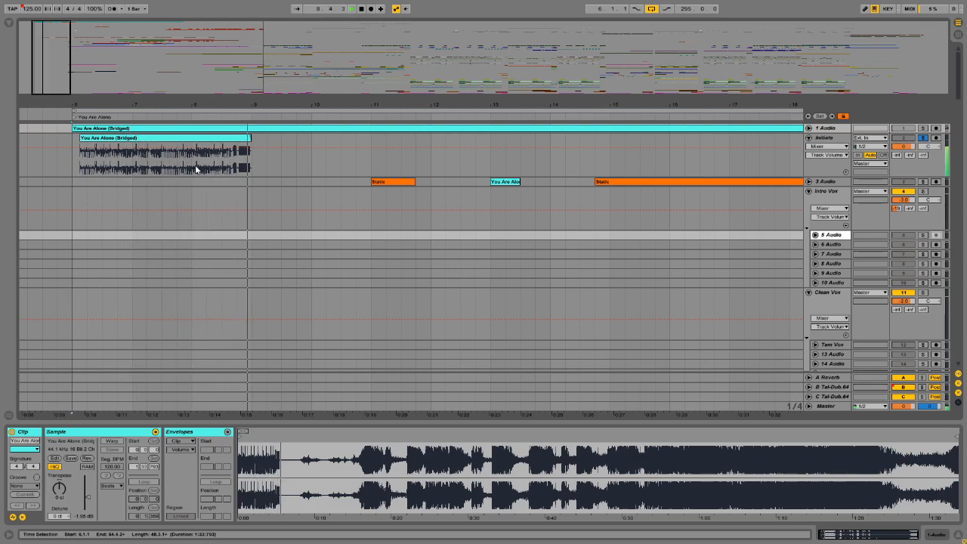
- Switch to iTunes, search the library for "section nine" and open the Section Nine album
key("super")
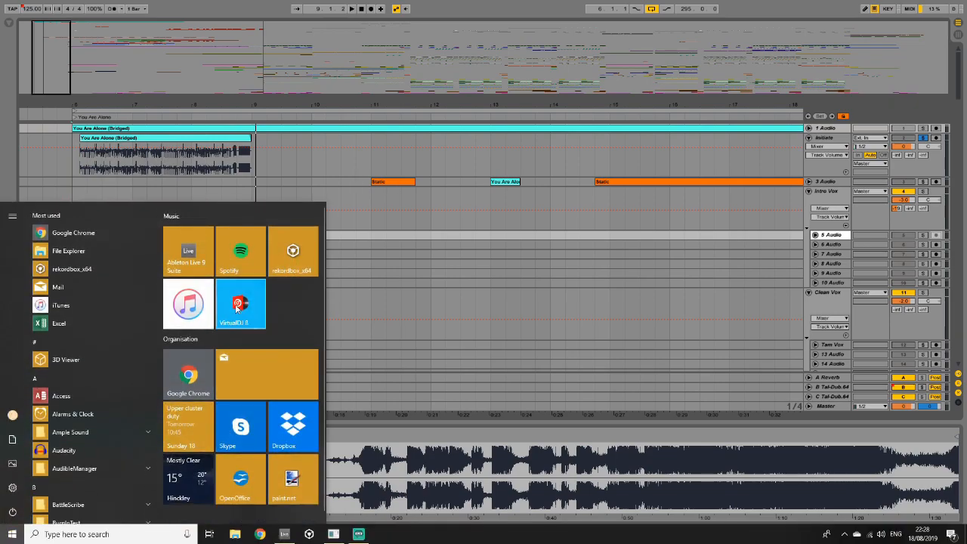
key("super")
key("alt+Tab")
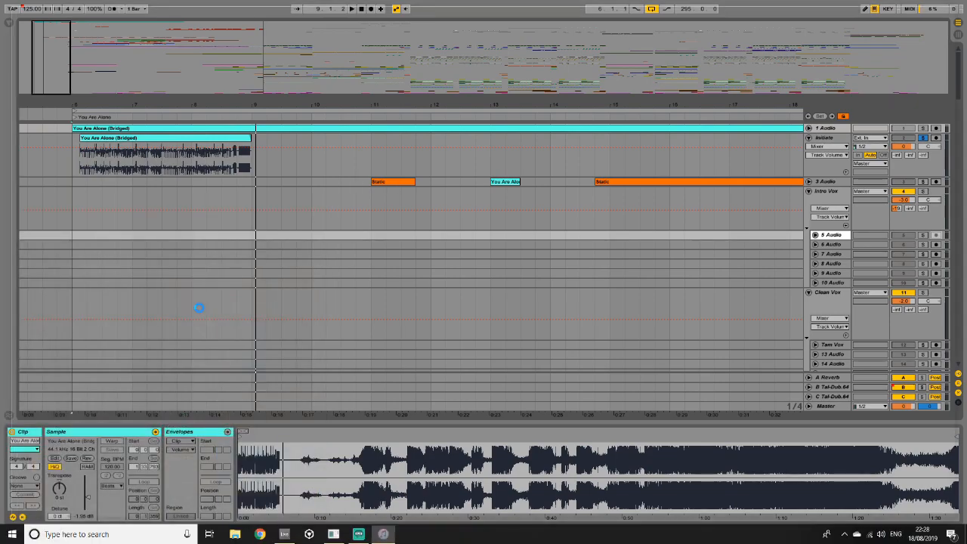
left_click(856, 11)
type("s")
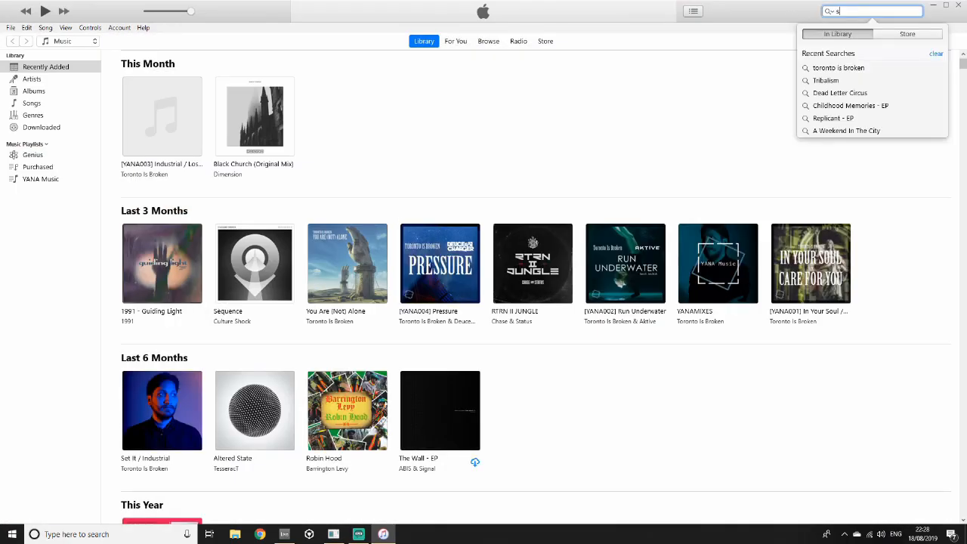
type("ection nine")
key("Down")
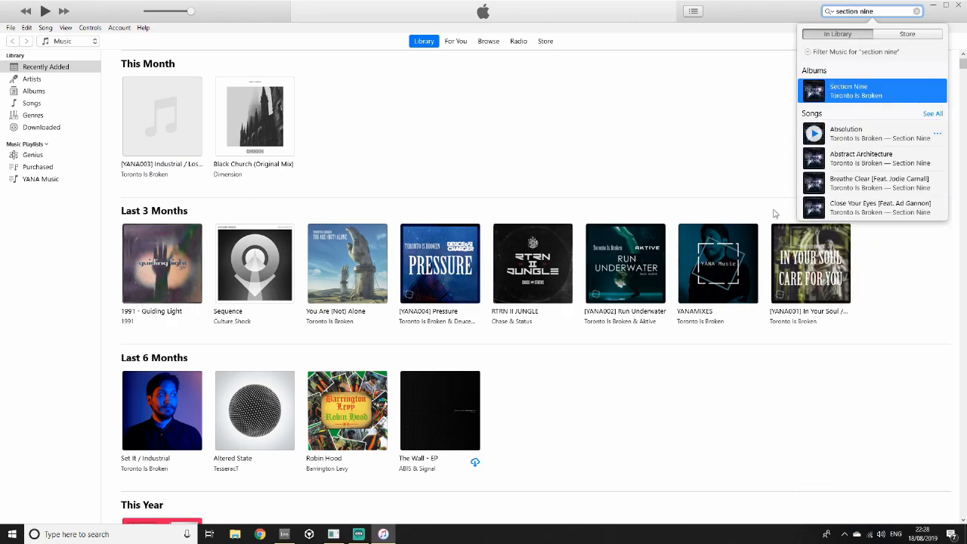
key("Return")
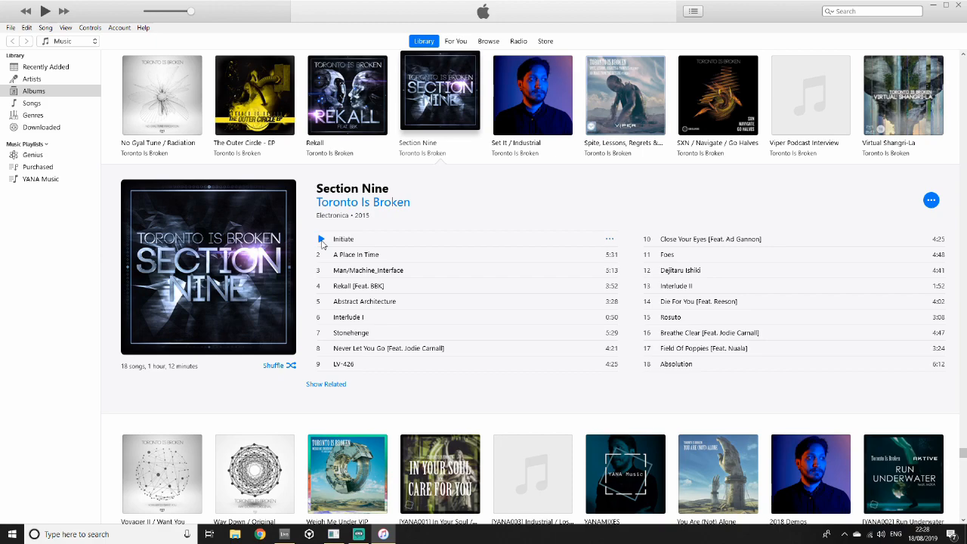
- Play the song Initiate from the Section Nine album and skip ahead to about 1:09
left_click(321, 239)
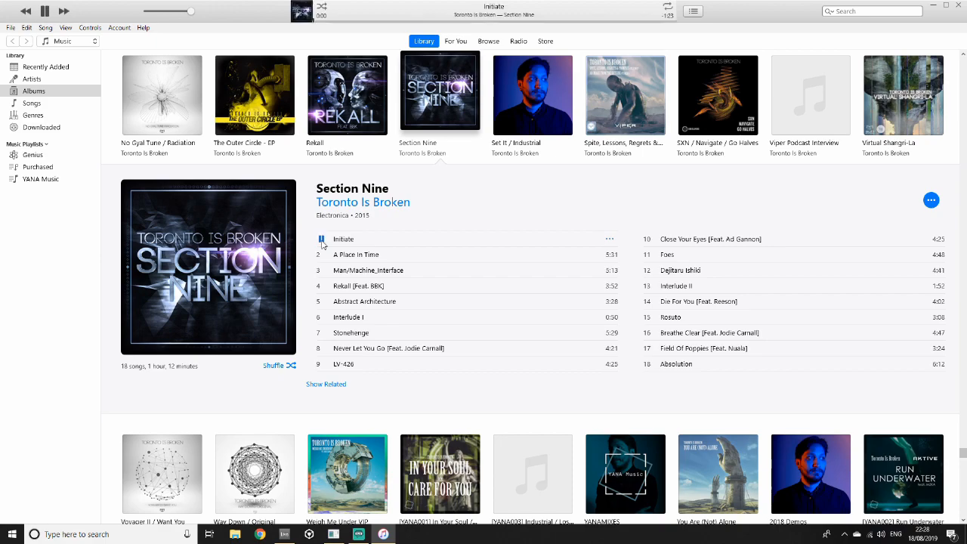
left_click(322, 239)
left_click(321, 239)
left_click(321, 238)
left_click(619, 20)
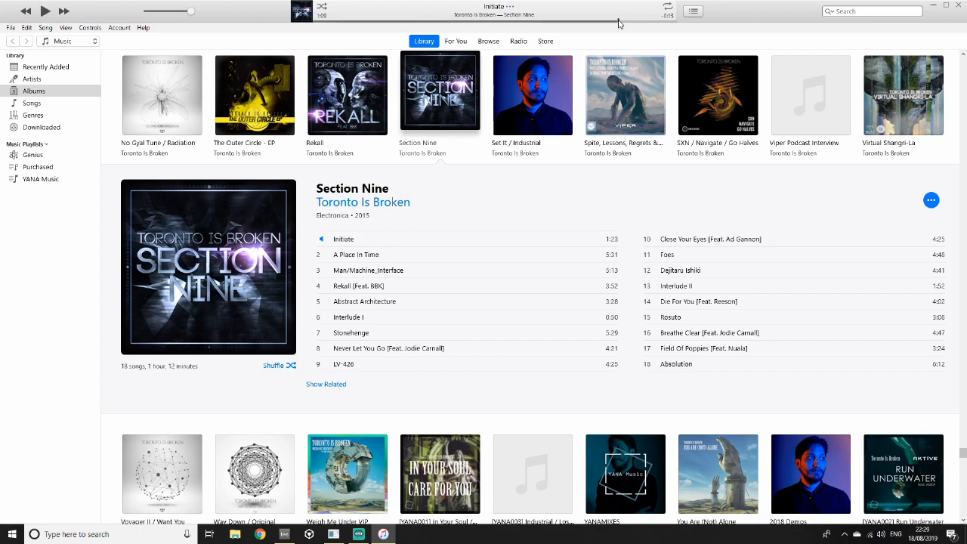
- Play Absolution from the Section Nine album instead of Initiate and skip ahead to near the end of the song
left_click(321, 238)
left_click(647, 363)
left_click(337, 22)
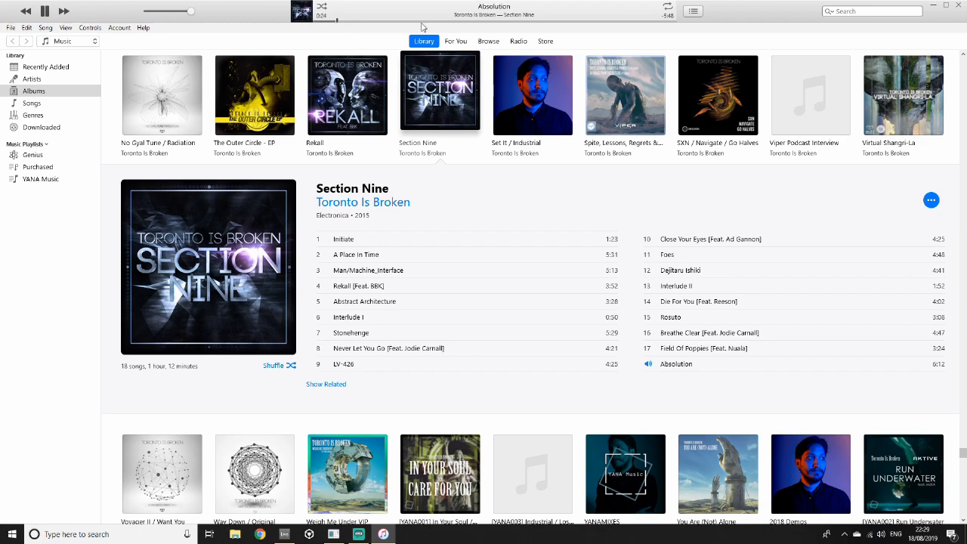
left_click(648, 23)
left_click(655, 23)
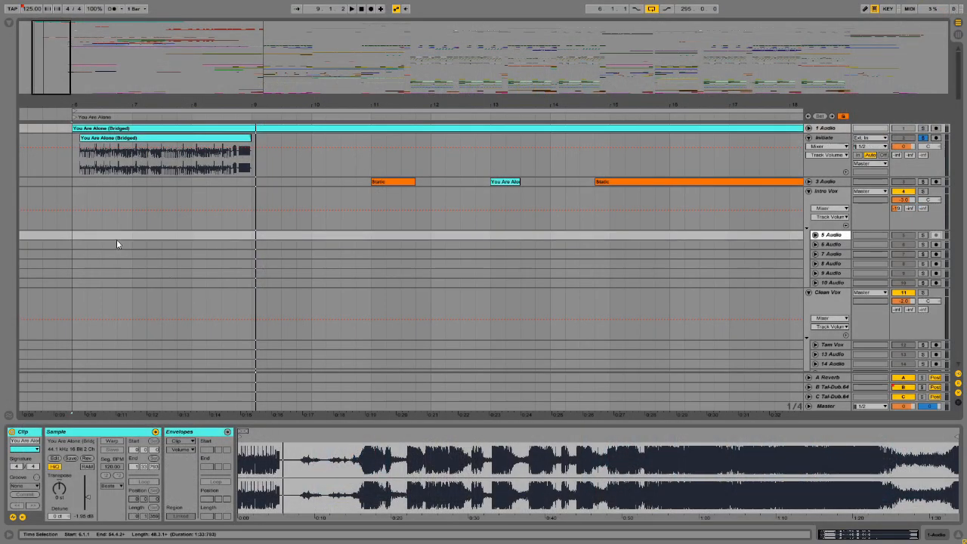
- Switch back to Ableton Live, select the clip in the Initiate track and play its beginning briefly
left_click(131, 146)
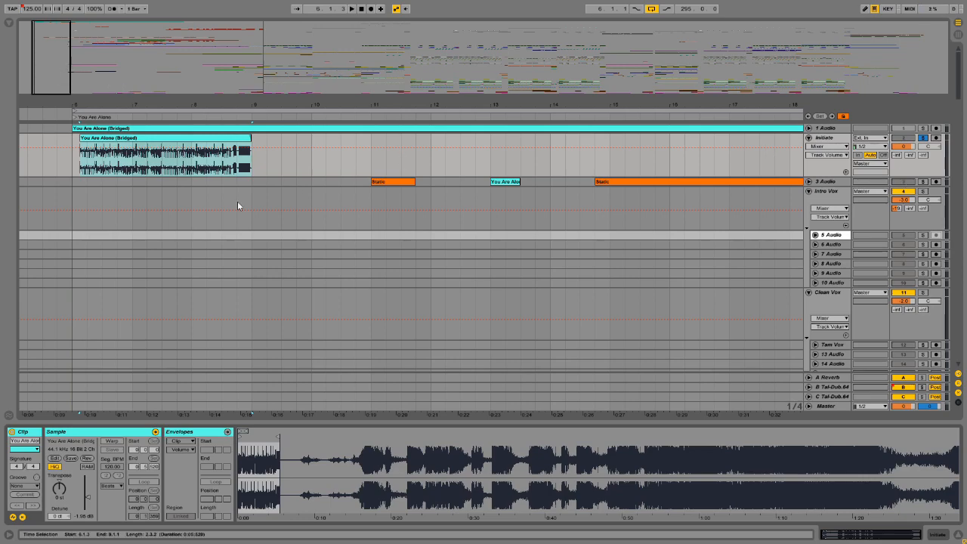
key("space")
key("space")
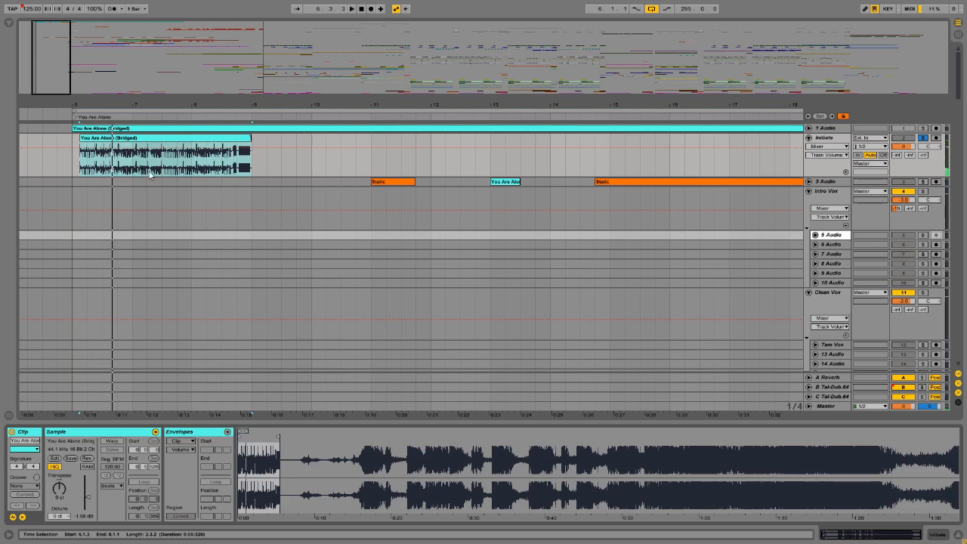
- Select the You Are Alone (Bridged) clip in the 1 Audio track, unfold the track to inspect its waveform and fold it again
left_click(166, 129)
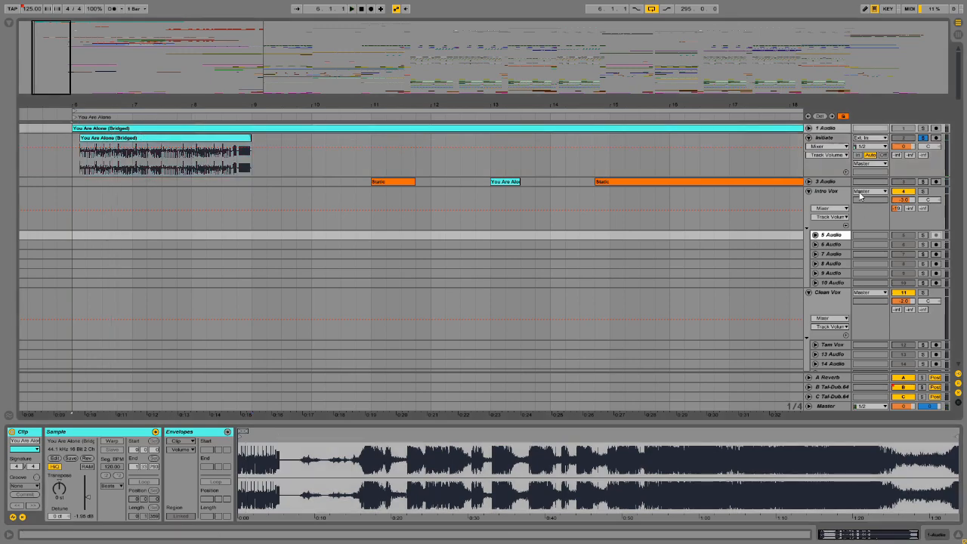
key("Right")
left_click(233, 136)
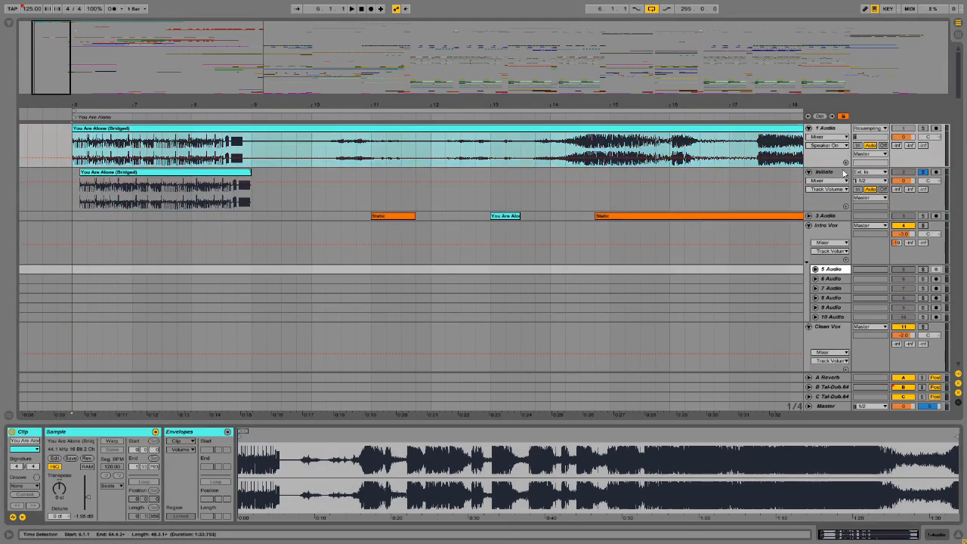
left_click(771, 130)
left_click(808, 128)
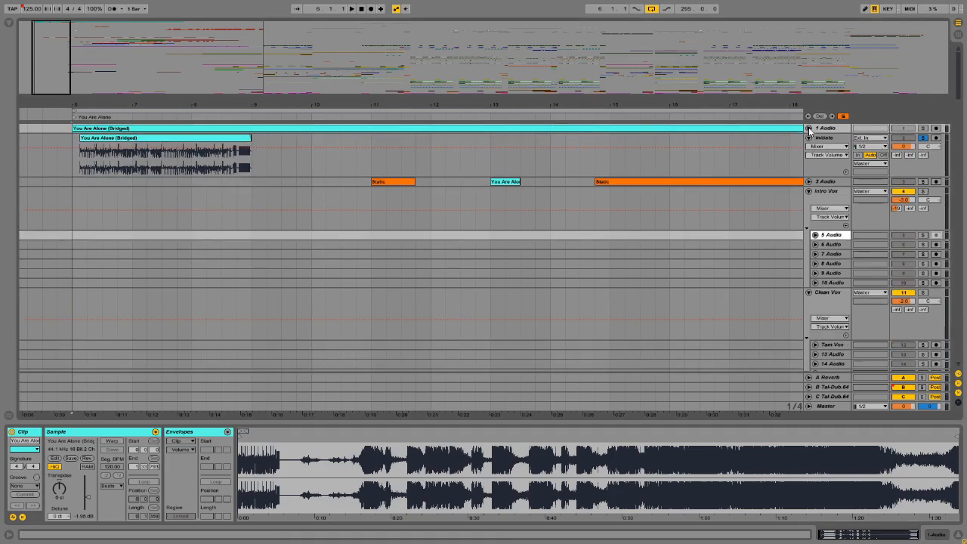
- Play the closing part of the Initiate track's clip from bar 8.3
left_click(216, 139)
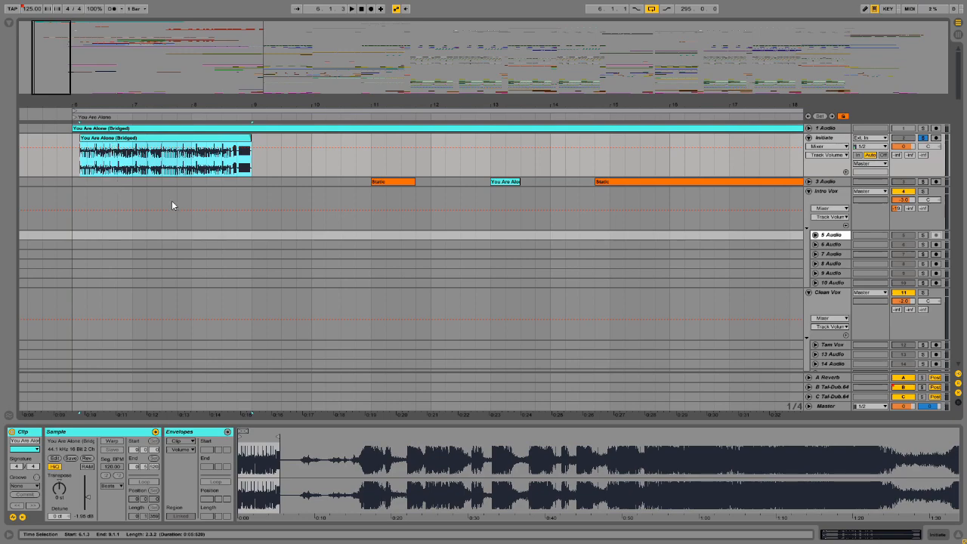
left_click(236, 141)
left_click(222, 171)
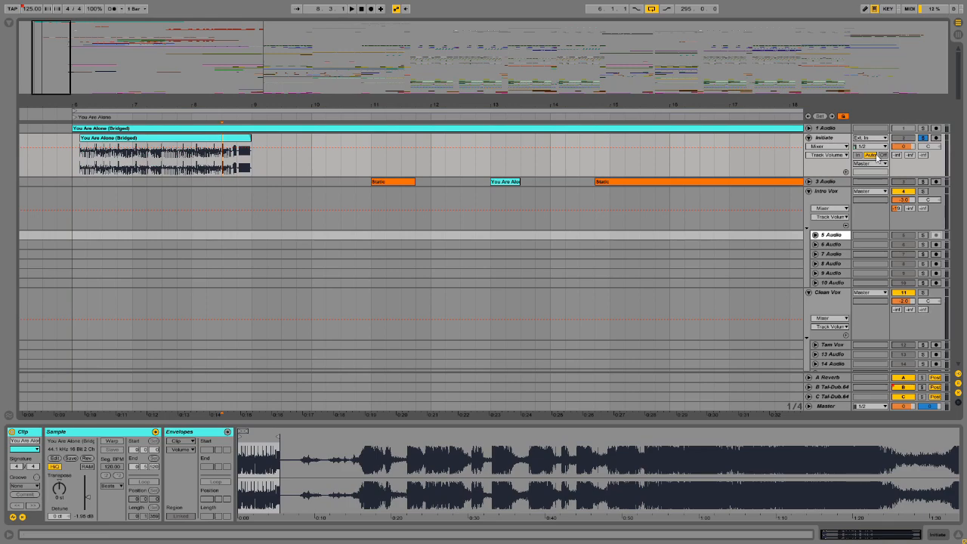
key("space")
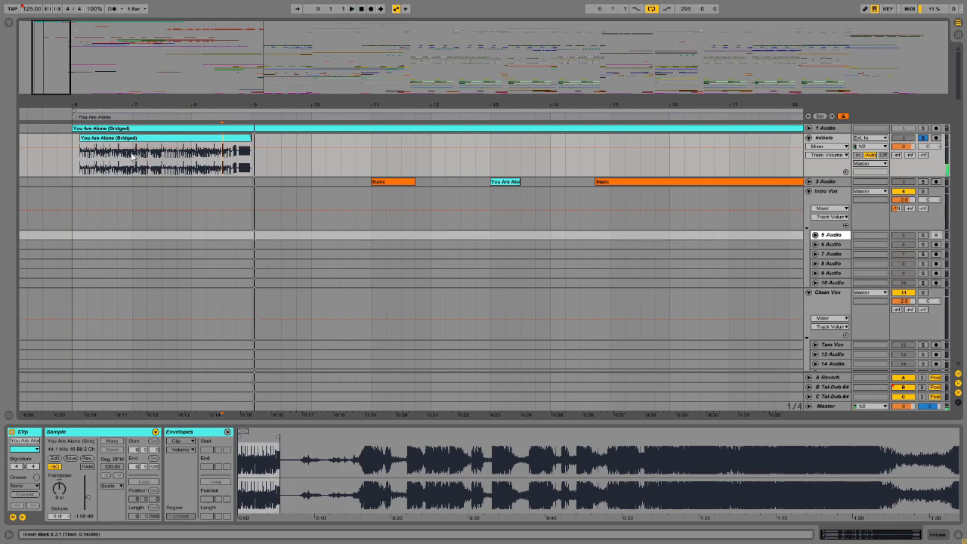
- Widen the arrangement to the whole intro, select the first Static clip in the 3 Audio track and inspect its waveform up close
left_click_drag(58, 60, 143, 99)
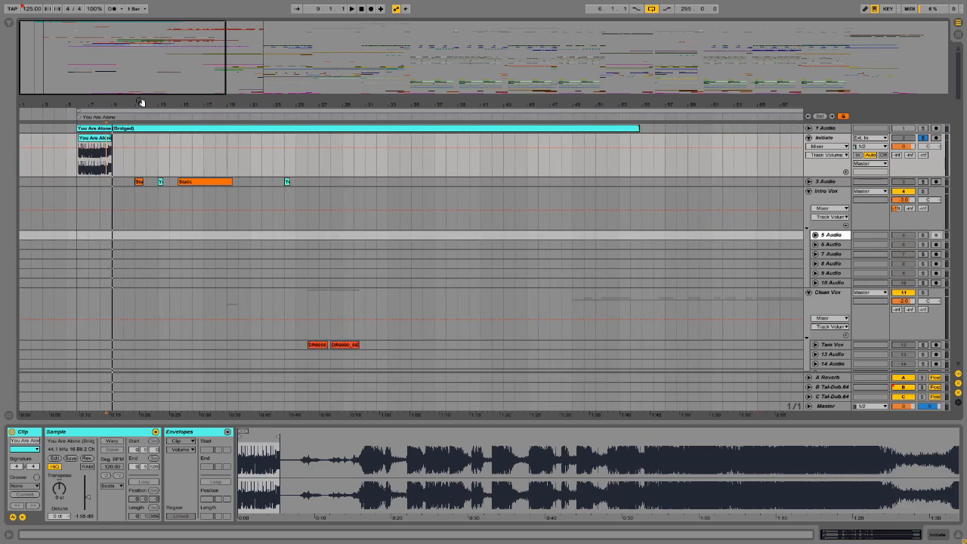
left_click(140, 182)
left_click(268, 489)
left_click_drag(249, 439, 422, 435)
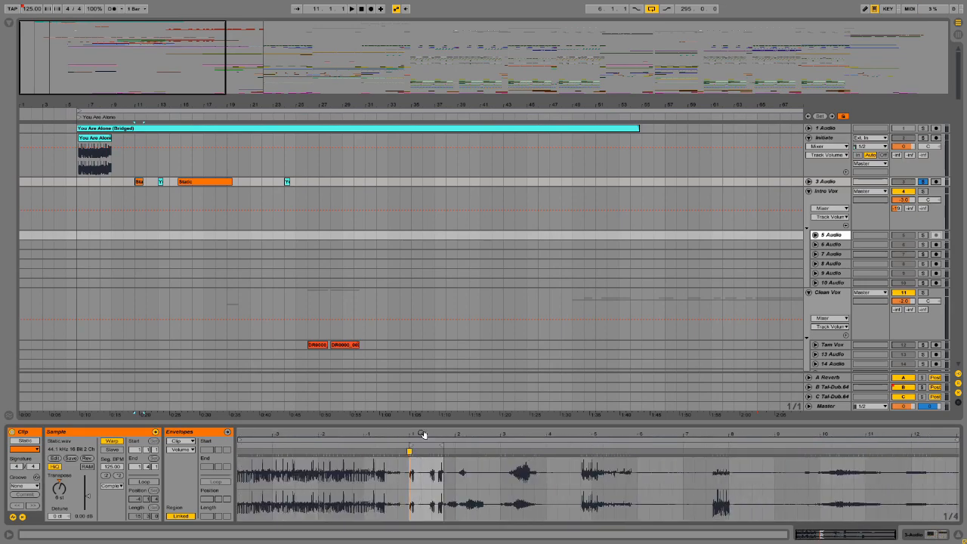
- Unfold the 3 Audio track and audition its clips from bar 11, selecting the short You Are Alone clip and the longer Static clip
left_click(808, 181)
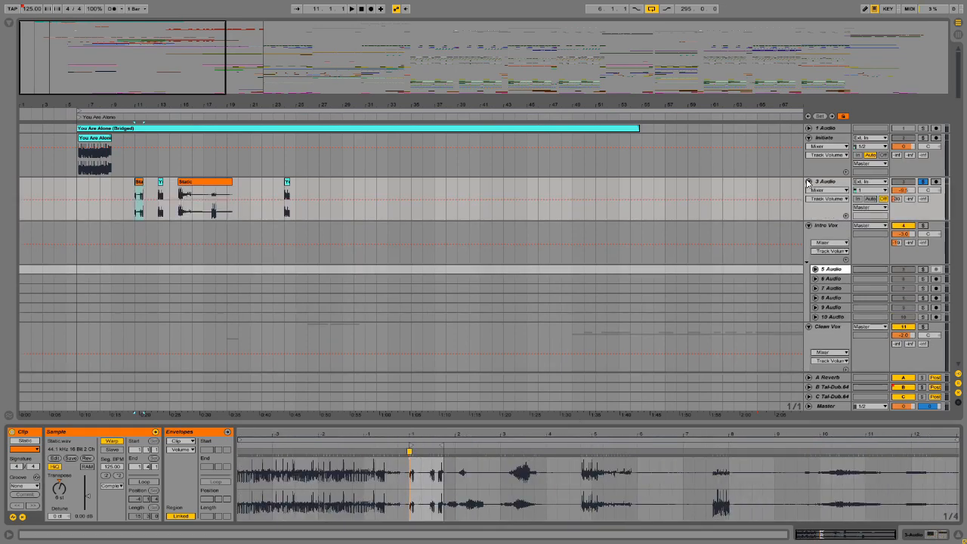
left_click(189, 190)
left_click(138, 195)
key("space")
left_click(160, 198)
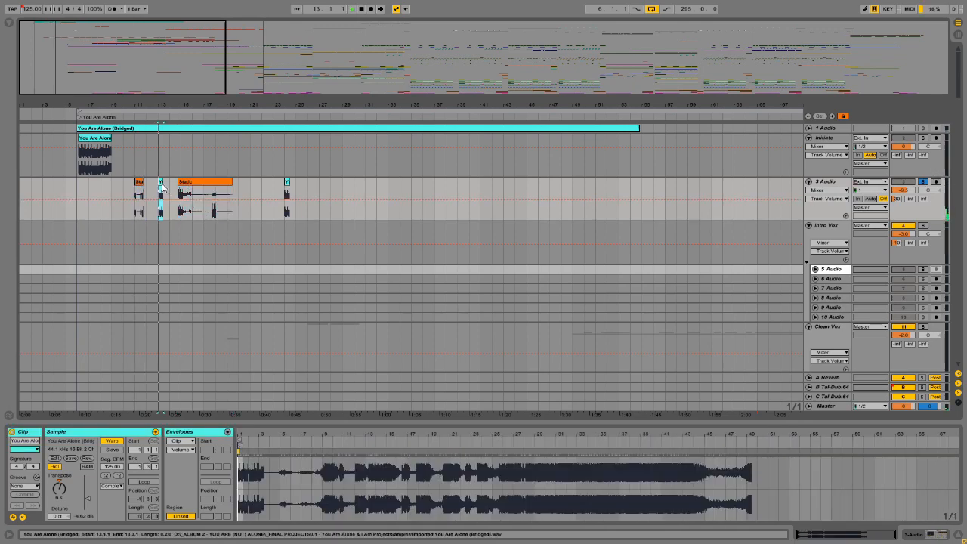
left_click(196, 186)
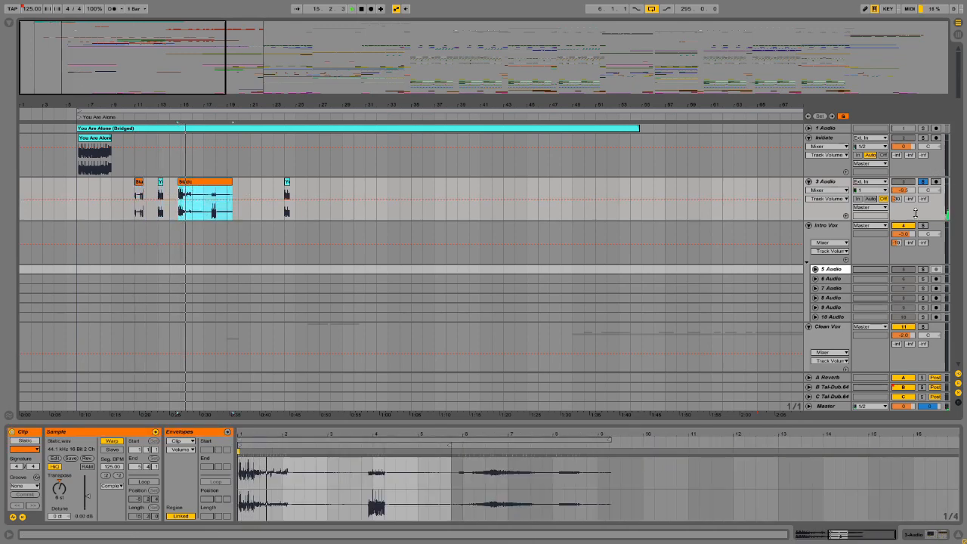
- Fold the 3 Audio and Initiate tracks, then select the clips in the 33 MS-20.64 track and unfold it
left_click(808, 182)
left_click(809, 138)
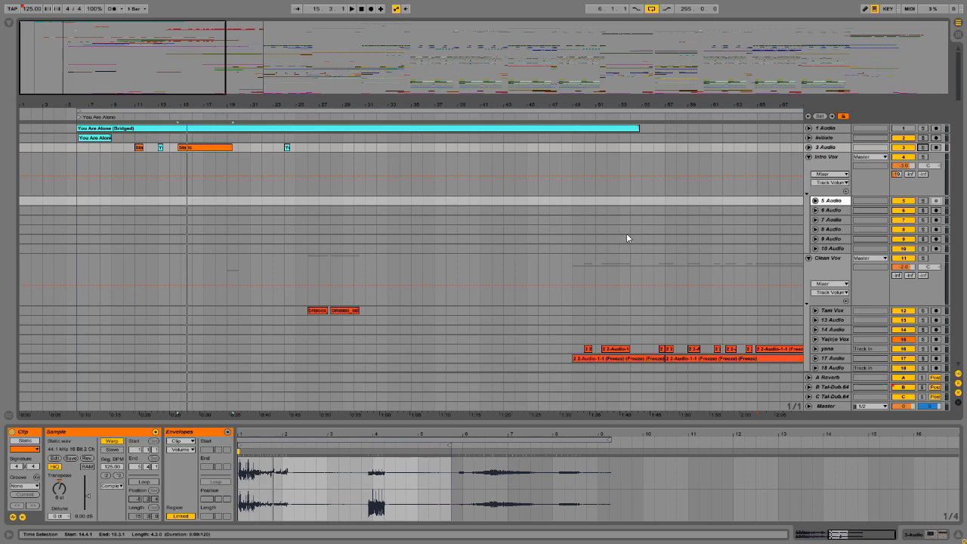
scroll(279, 219, "down", 10)
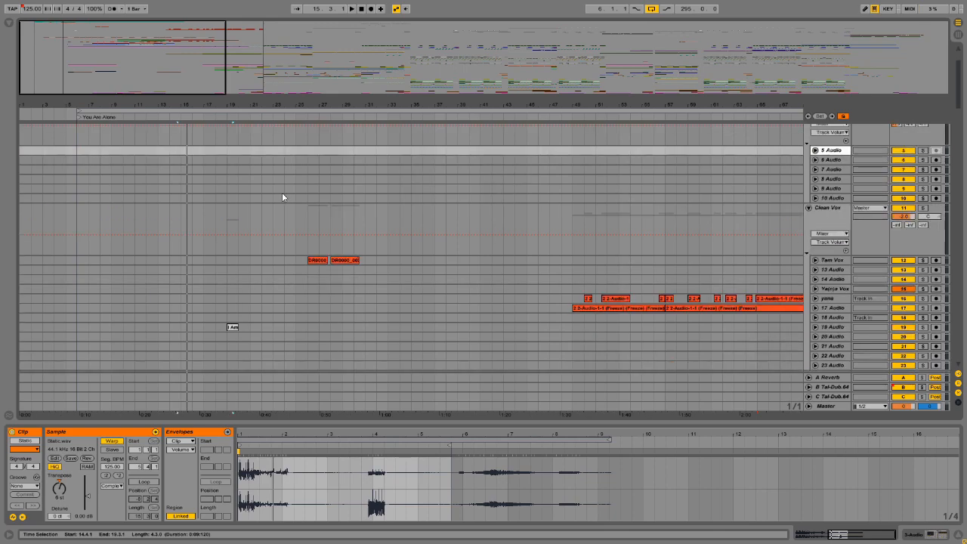
left_click(279, 272)
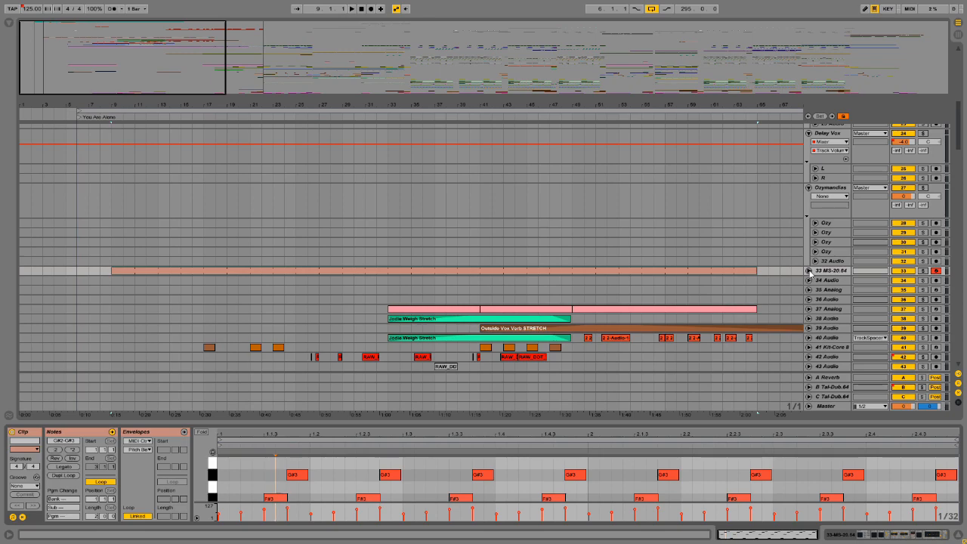
left_click(810, 272)
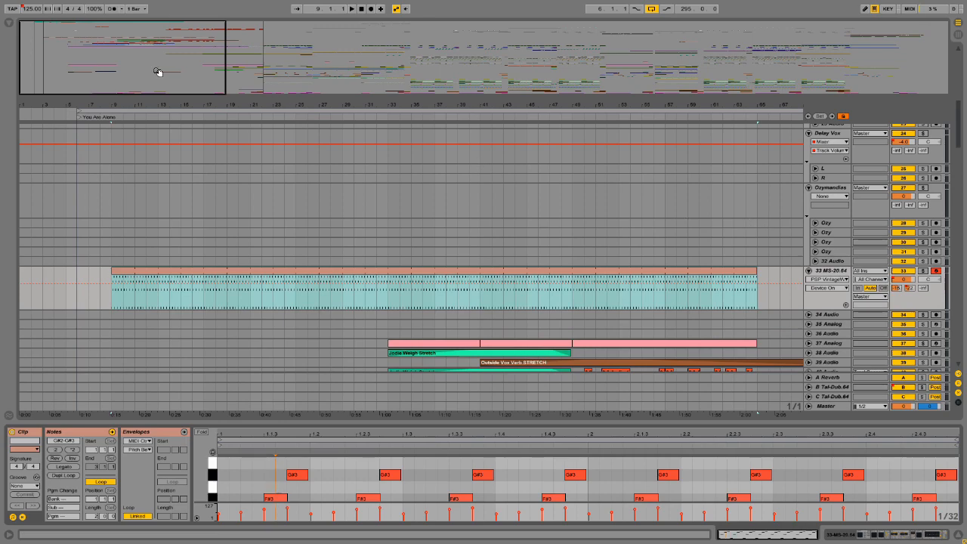
- Show the arrangement up to about bar 80, solo the 33 MS-20.64 track and play its part from bar 9
left_click_drag(149, 74, 170, 72)
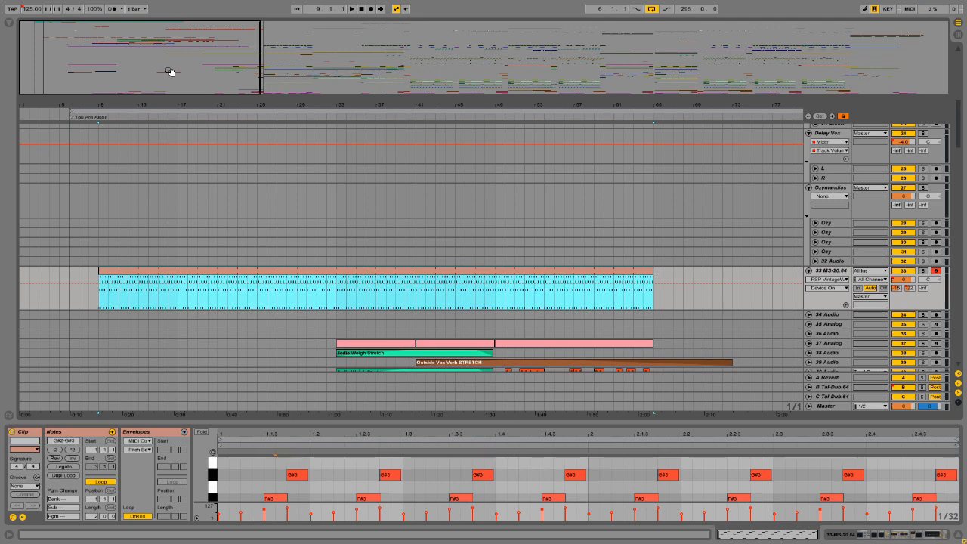
left_click(923, 271)
left_click(170, 275)
key("space")
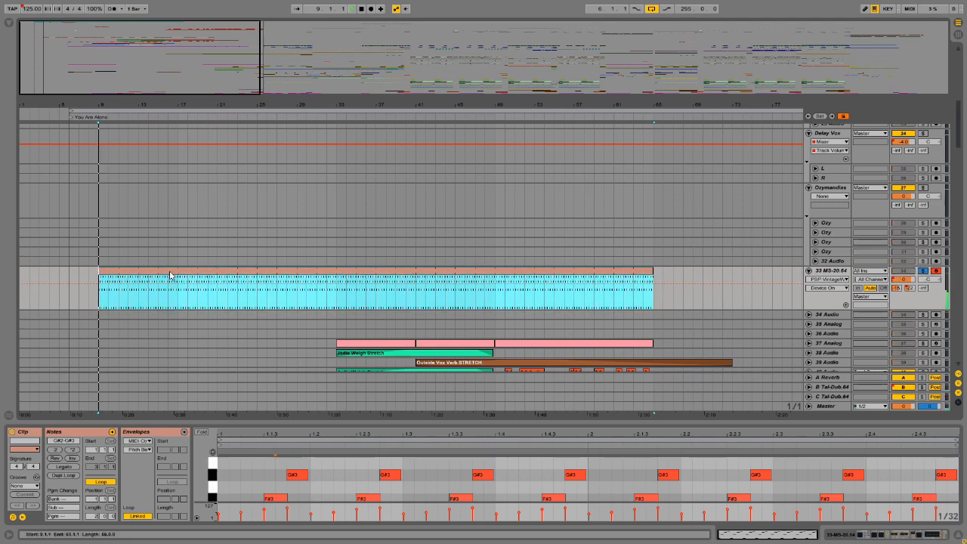
- Enlarge the note editor to examine the MS-20.64 arpeggio's MIDI notes, then close the editor
left_click_drag(361, 420, 364, 339)
scroll(395, 410, "up", 2)
scroll(396, 412, "down", 2)
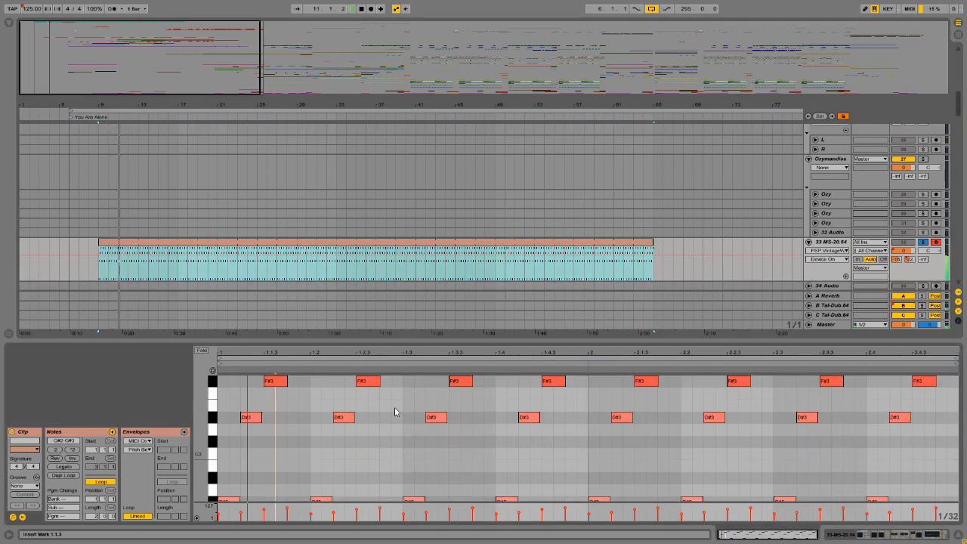
scroll(395, 410, "up", 2)
left_click_drag(453, 344, 462, 530)
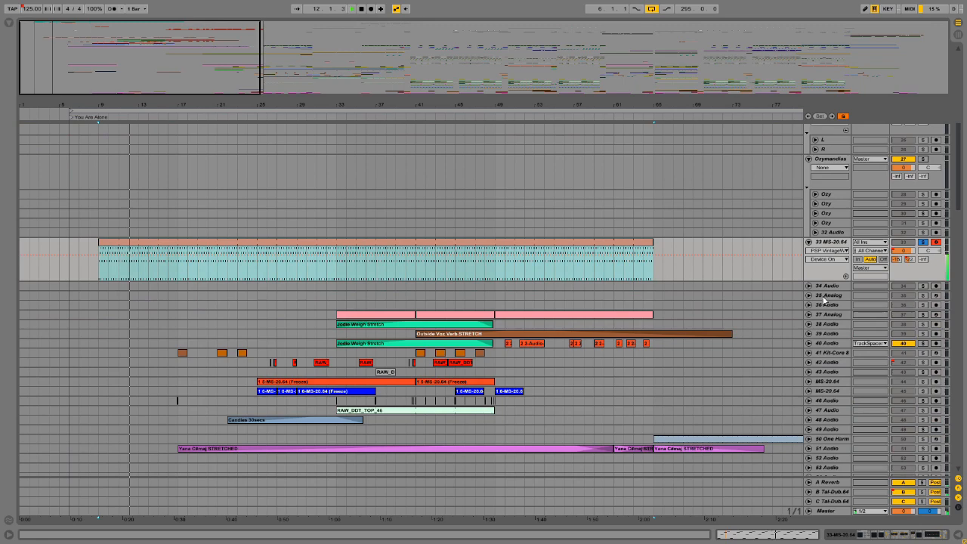
- Show the MS-20.64 device's LPF Cutoff automation on the track, followed by its LPF Peak automation
left_click(829, 250)
left_click(822, 265)
left_click(827, 260)
left_click(831, 279)
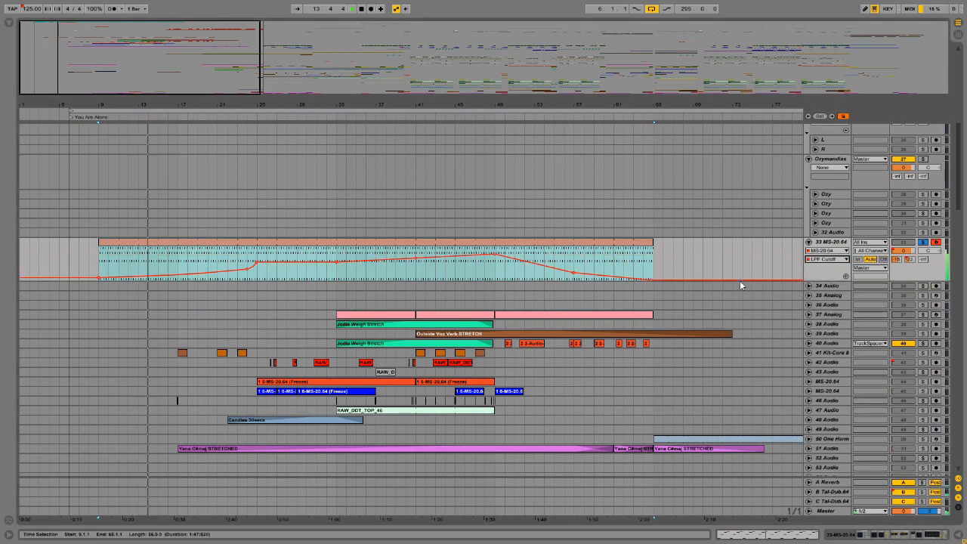
left_click(827, 259)
left_click(822, 269)
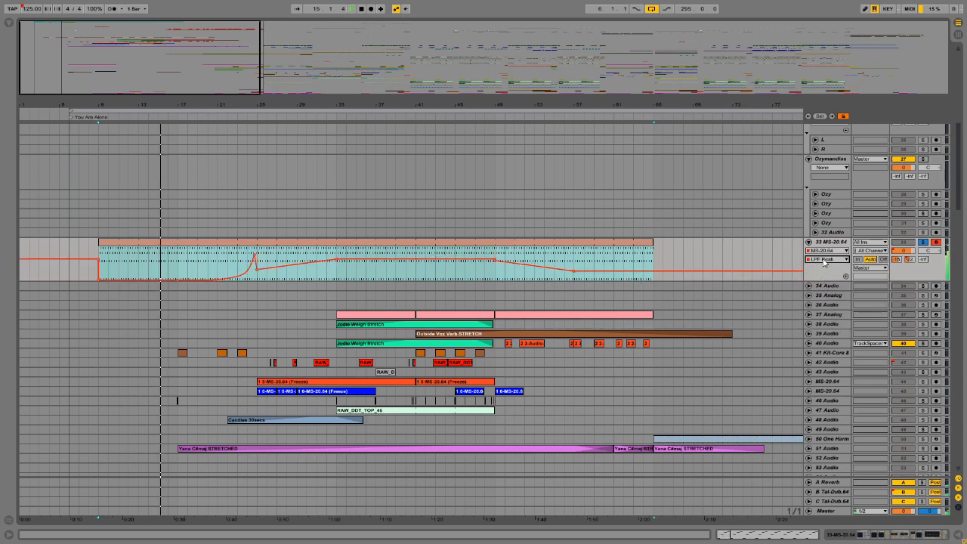
- Jump playback to about bar 24 and show the HPF Cutoff automation of the MS-20.64 track
left_click(827, 259)
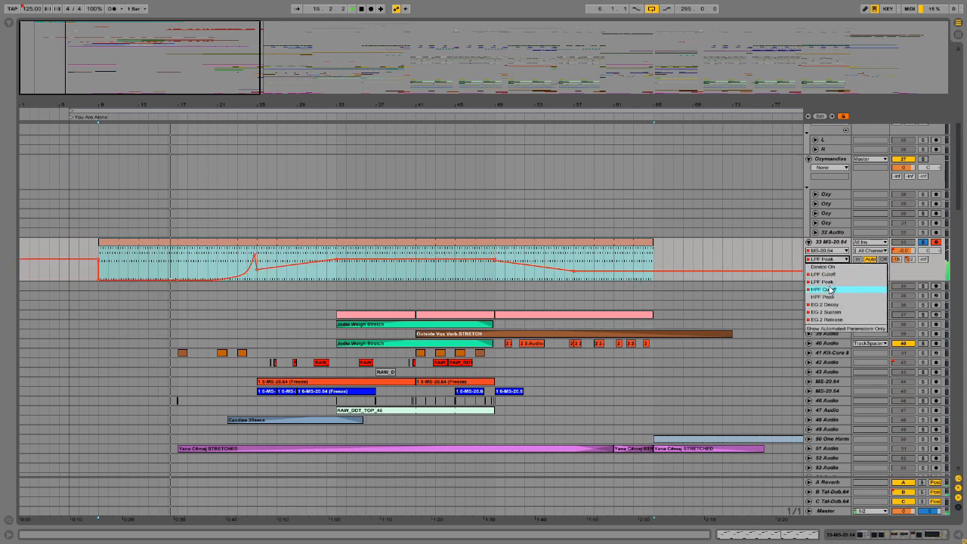
left_click(246, 118)
left_click(246, 117)
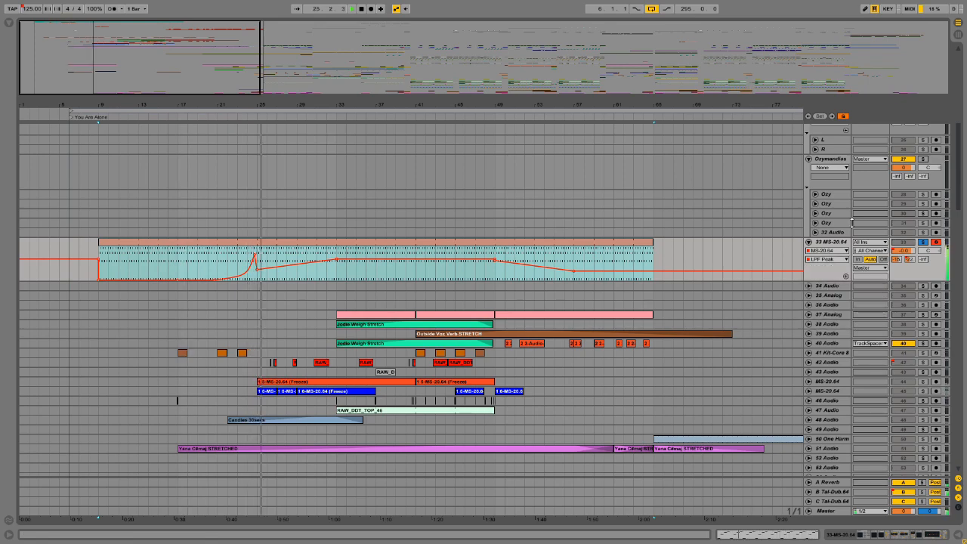
left_click(828, 259)
left_click(828, 289)
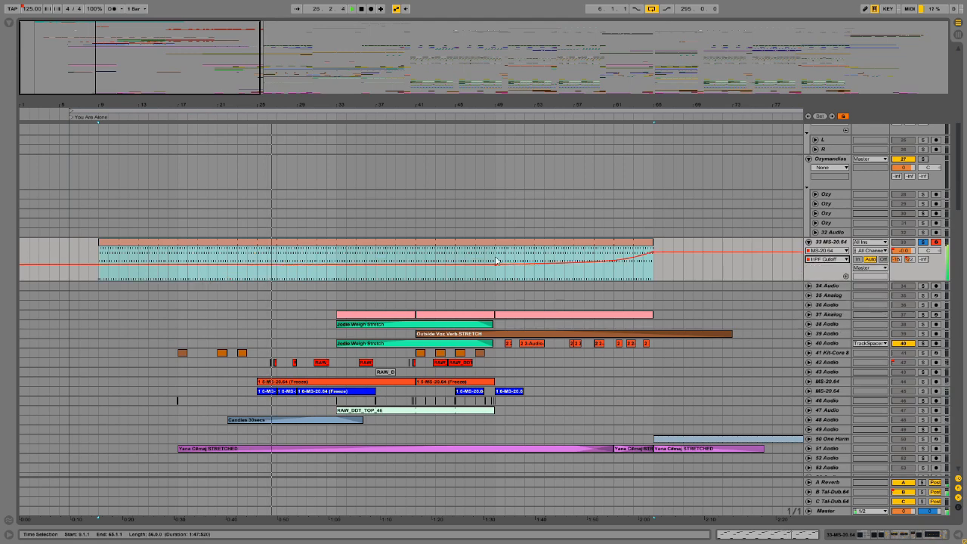
- Show the EG 2 Decay automation of the MS-20.64 track and jump playback to bar 33
left_click(824, 260)
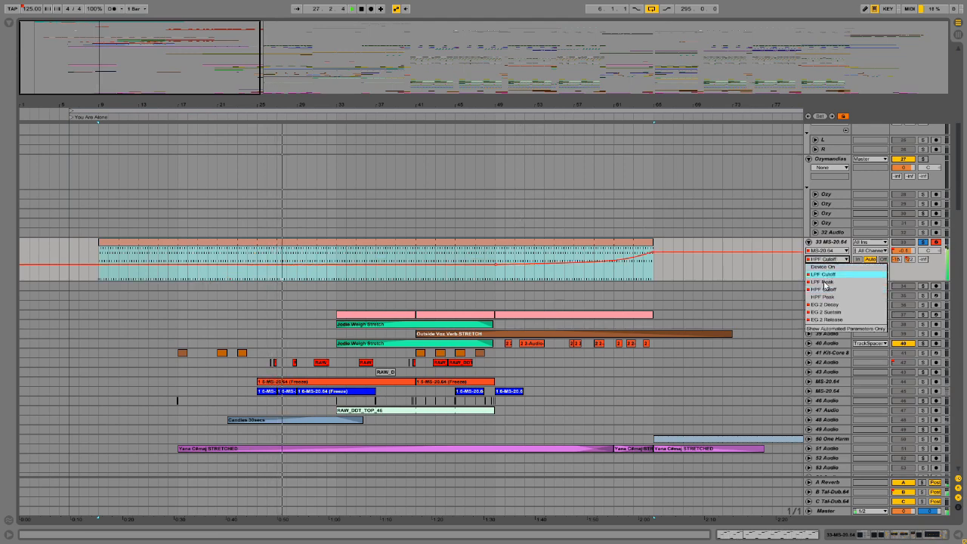
left_click(827, 308)
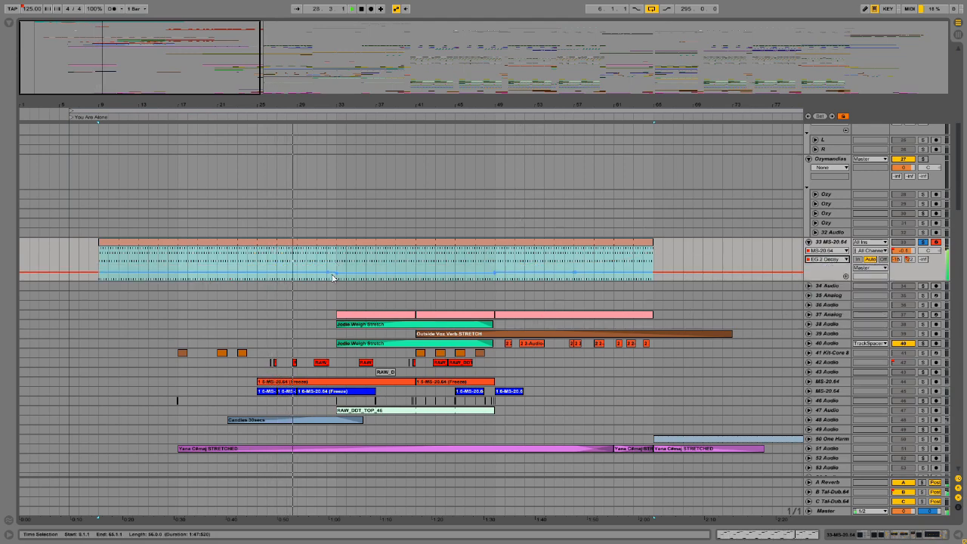
left_click(337, 117)
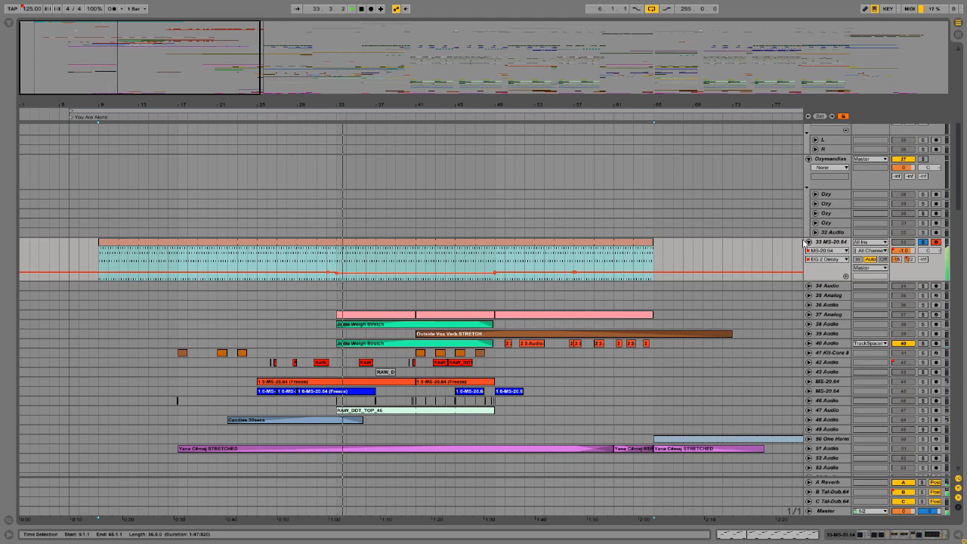
- Show the EG 2 Sustain automation of the MS-20.64 track, followed by its EG 2 Release automation
left_click(826, 259)
left_click(838, 314)
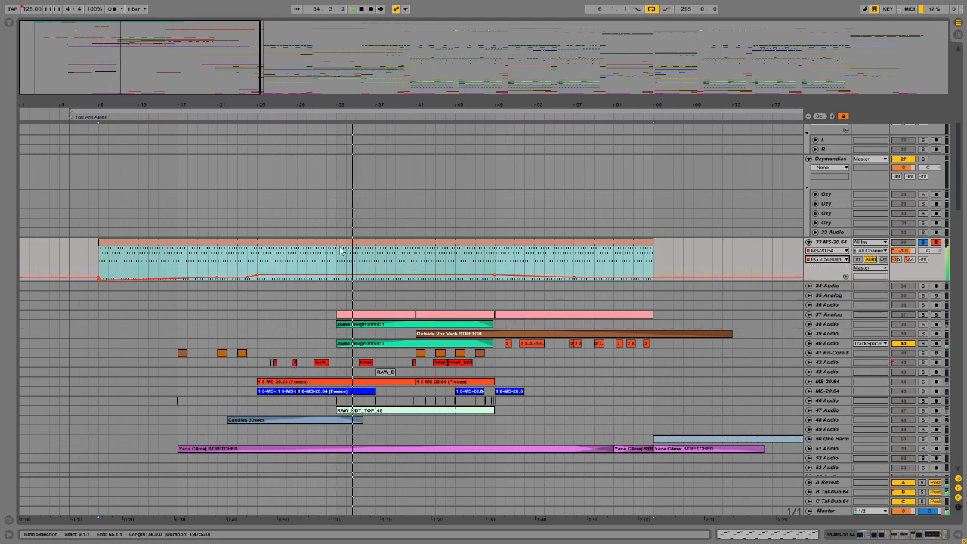
left_click(836, 260)
left_click(842, 323)
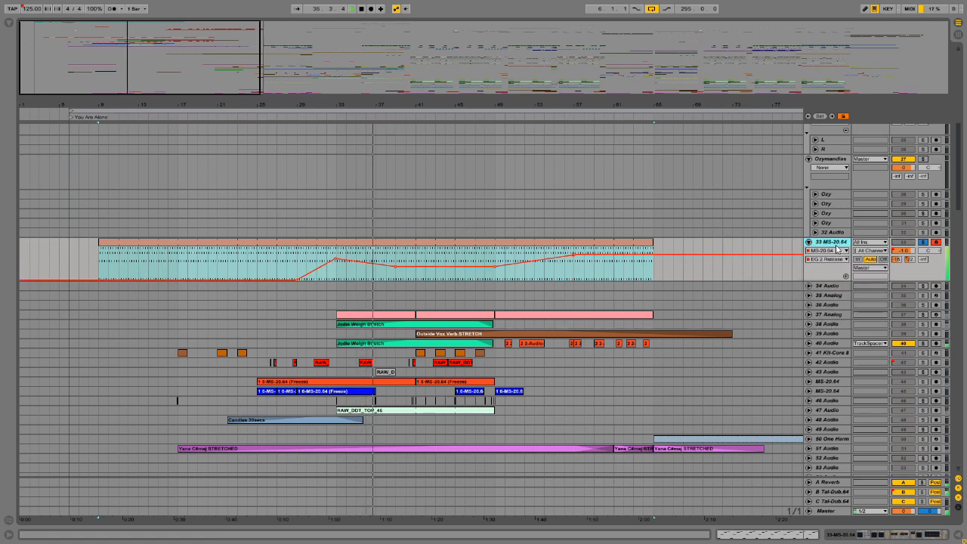
- Open the 33 MS-20.64 track's device chain, stop playback and show the Reverb's Dry/Wet automation
double_click(837, 242)
key("space")
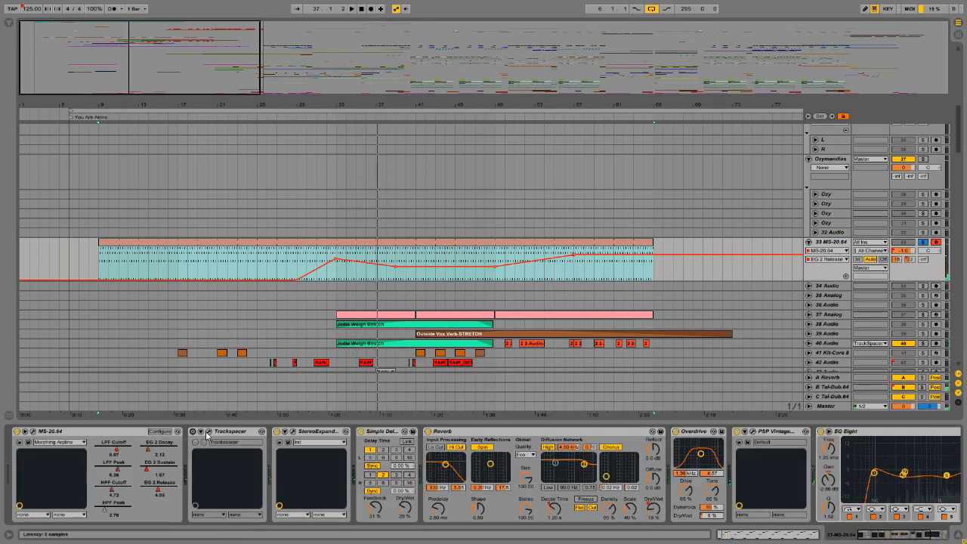
left_click(656, 512)
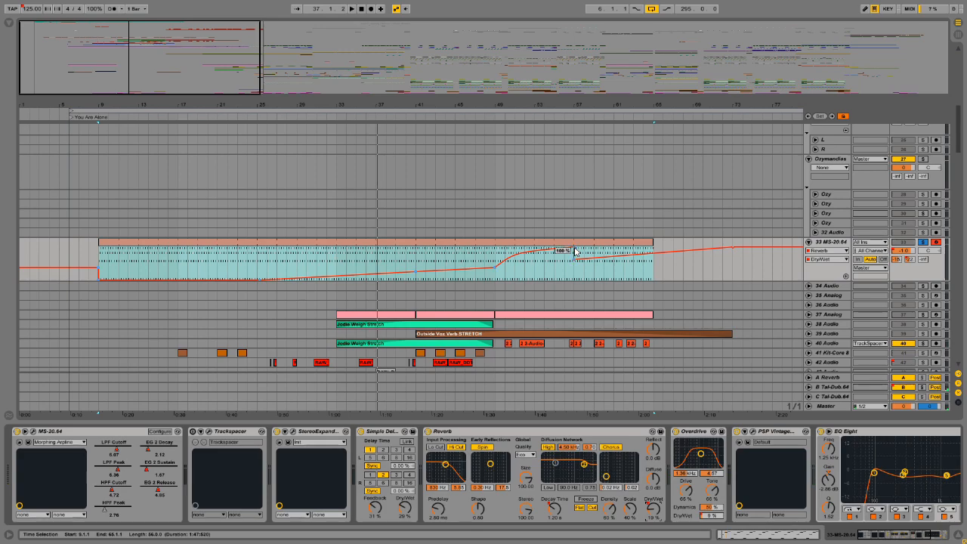
- Play from about bar 54, check the end of the device chain and show the track's B Tal-Dub.64 send automation
left_click(544, 117)
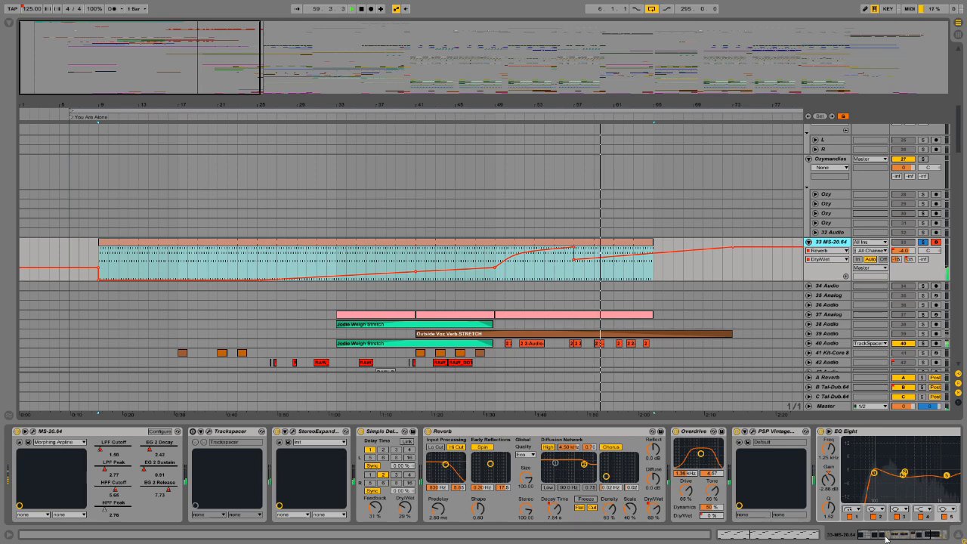
left_click(927, 538)
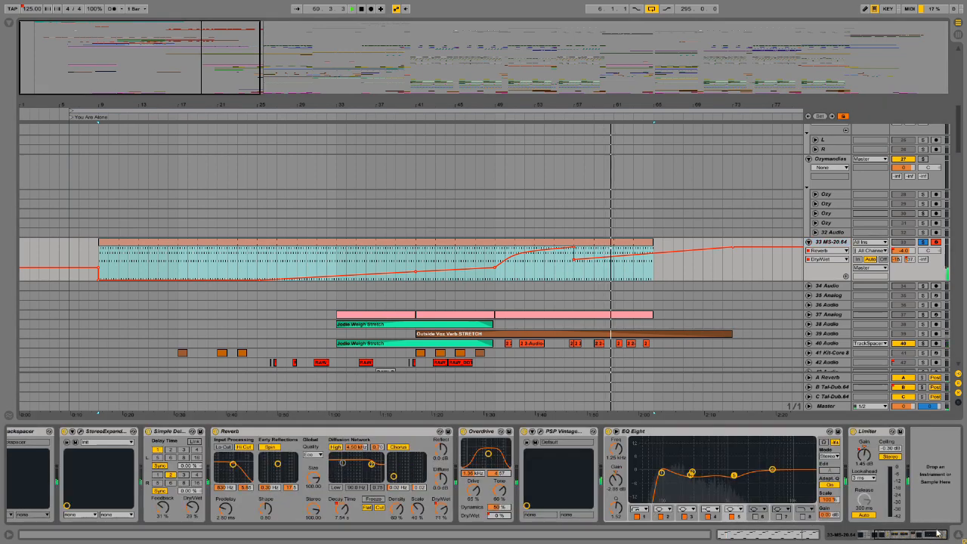
left_click(906, 536)
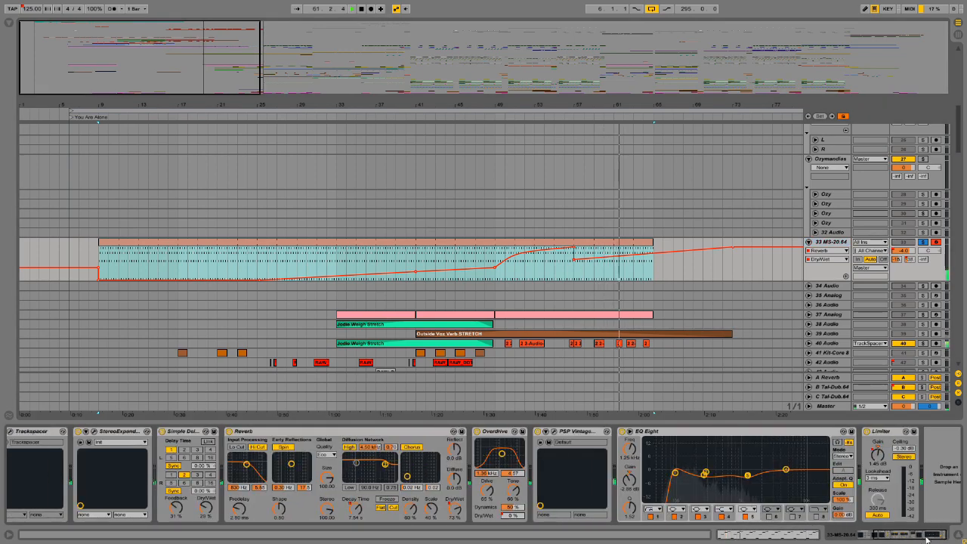
left_click(910, 259)
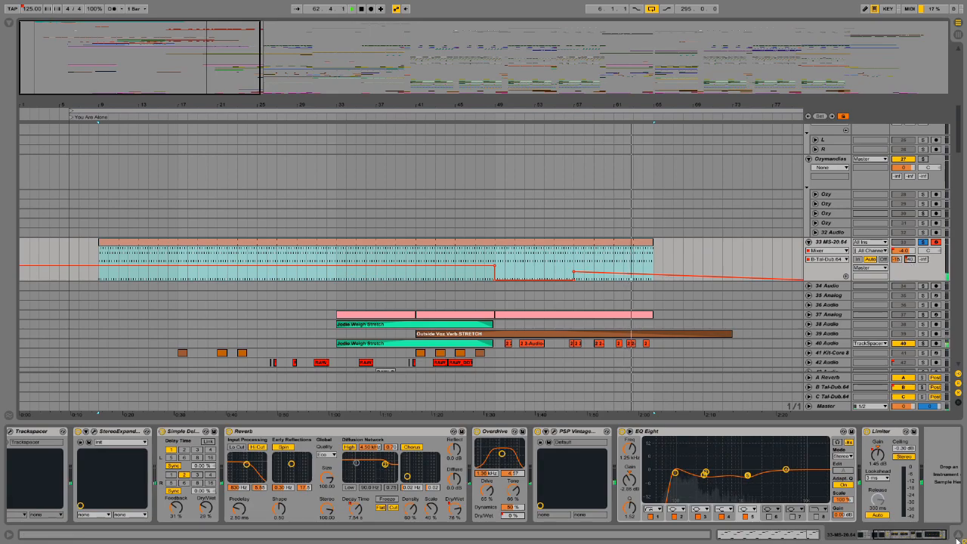
- Return from the MS-20.64 clip's notes to the device chain and open the MS-20.64 plug-in window on its Edit page
left_click(876, 536)
left_click(143, 246)
double_click(143, 246)
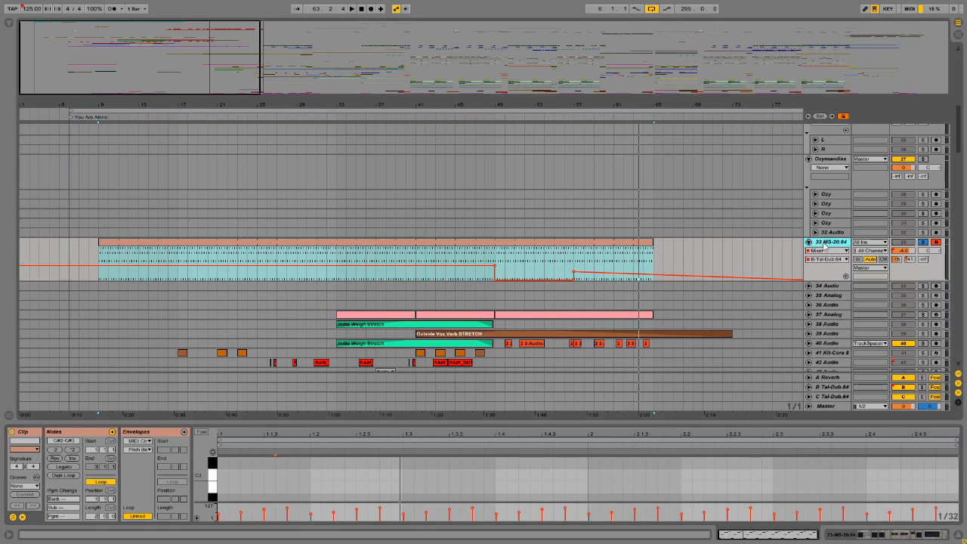
key("shift+Tab")
left_click(34, 433)
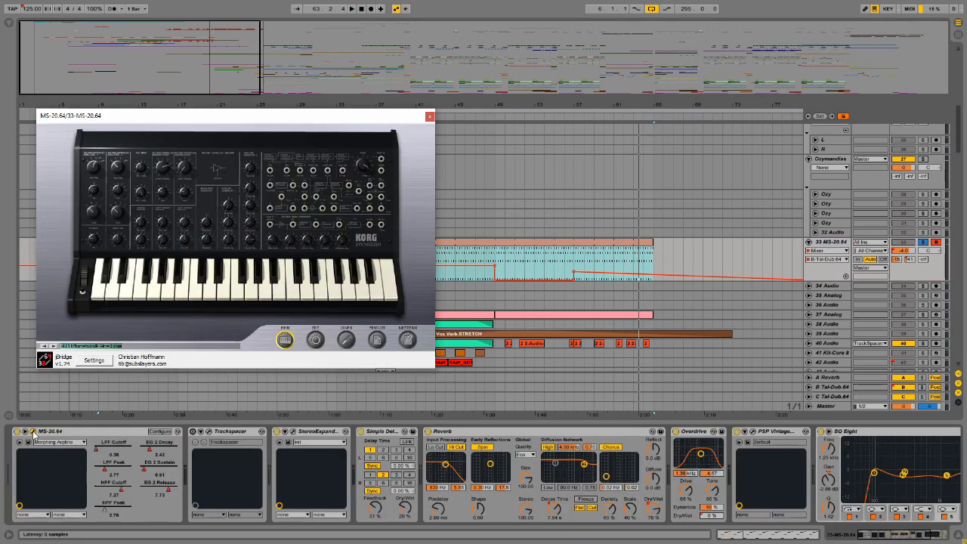
left_click(315, 340)
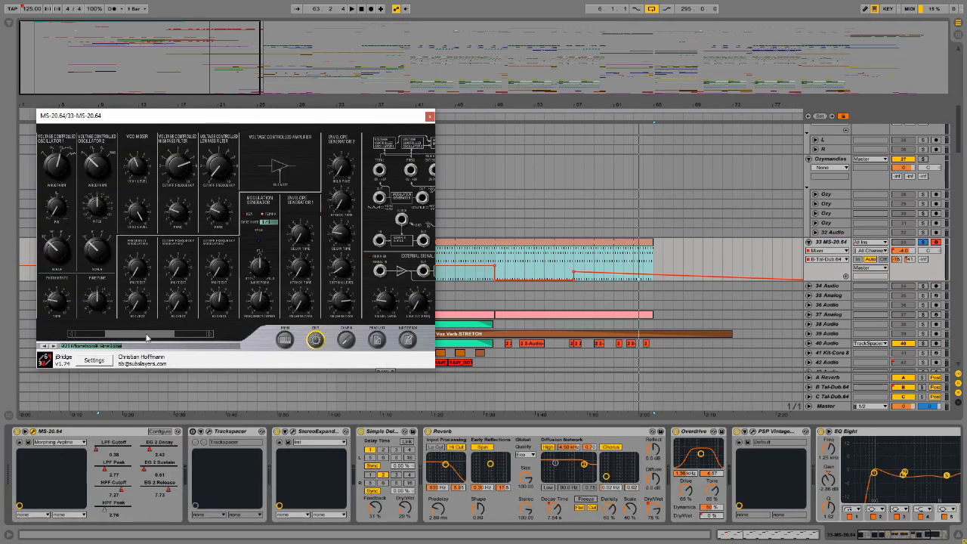
- Examine the MS-20.64's patch bay, oscillators, filters, modulation and voice controls while playing the arpeggio from bar 9, and stop playback
left_click_drag(147, 338, 183, 336)
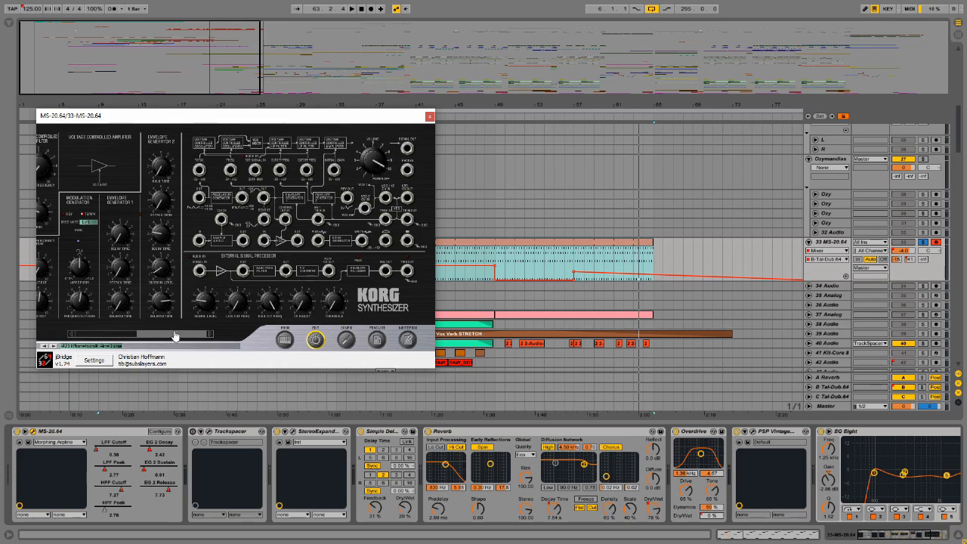
left_click_drag(182, 337, 130, 336)
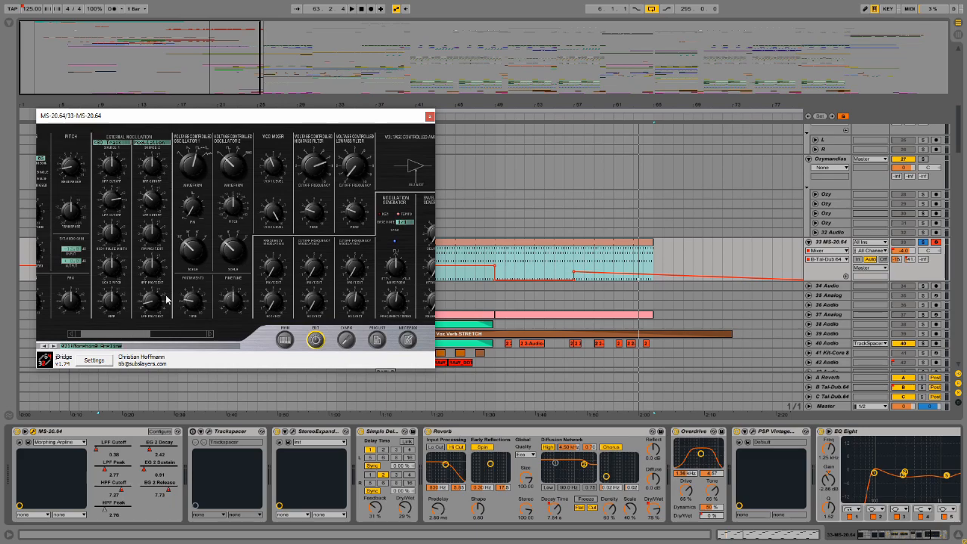
left_click_drag(290, 113, 400, 171)
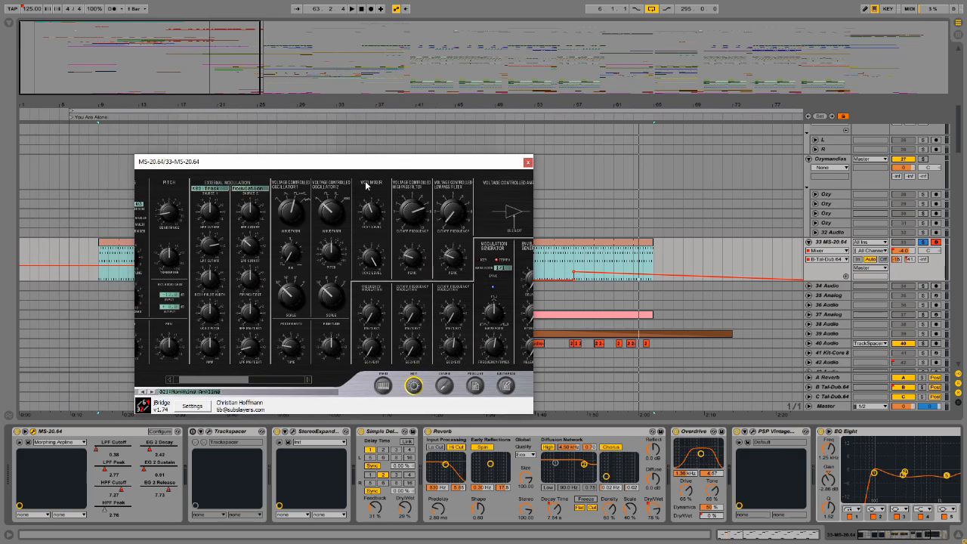
left_click_drag(248, 161, 263, 120)
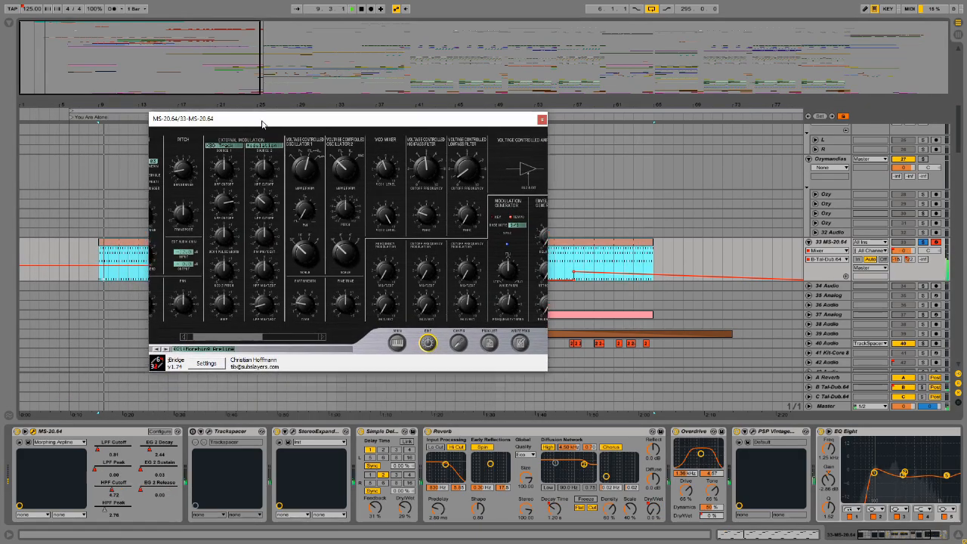
scroll(244, 345, "right", 2)
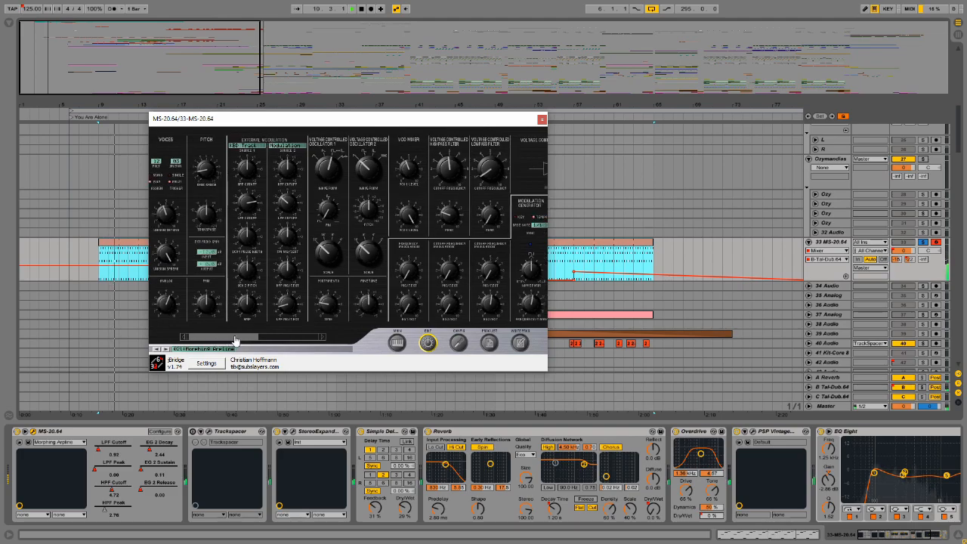
scroll(242, 341, "left", 5)
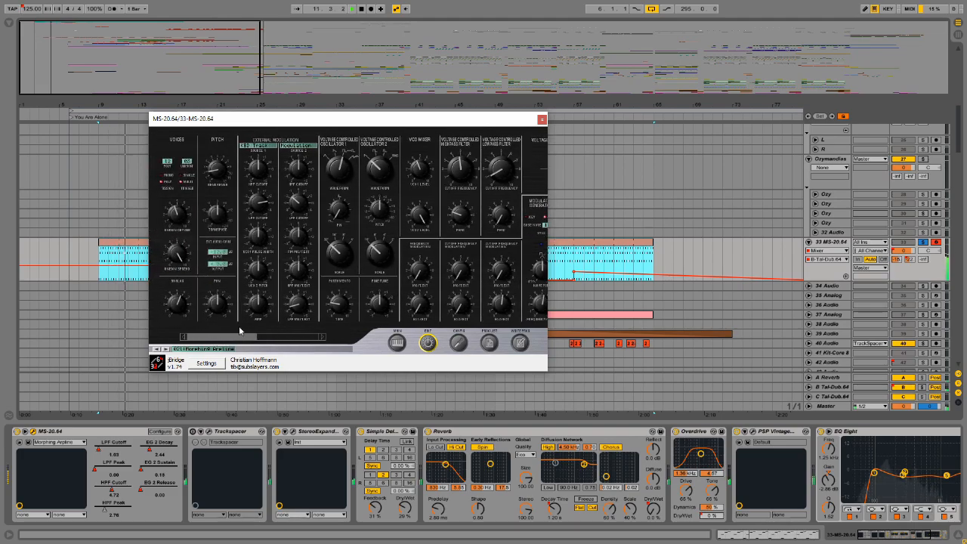
left_click(446, 4)
key("space")
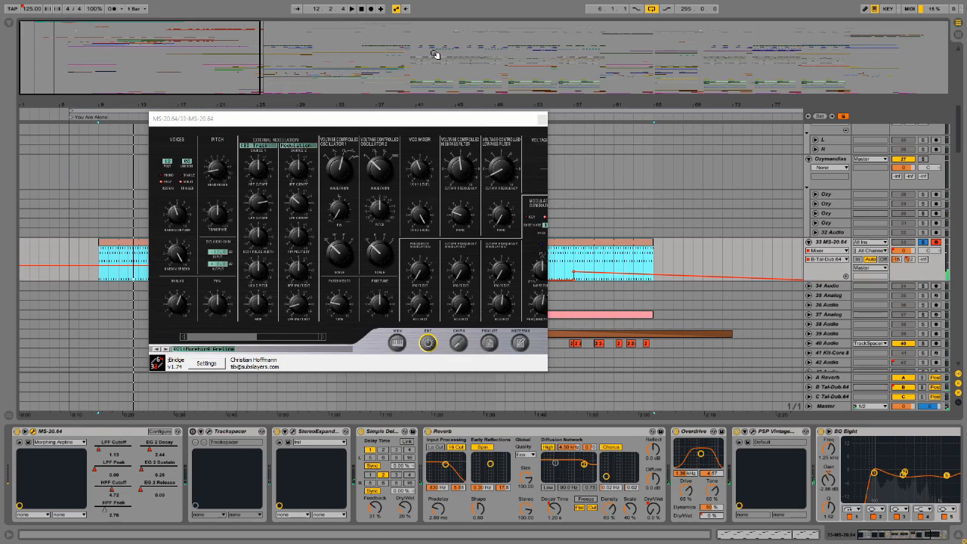
- Show the LPF Cutoff automation from the synth's low-pass filter cutoff knob and close the MS-20.64 window
left_click_drag(362, 117, 436, 149)
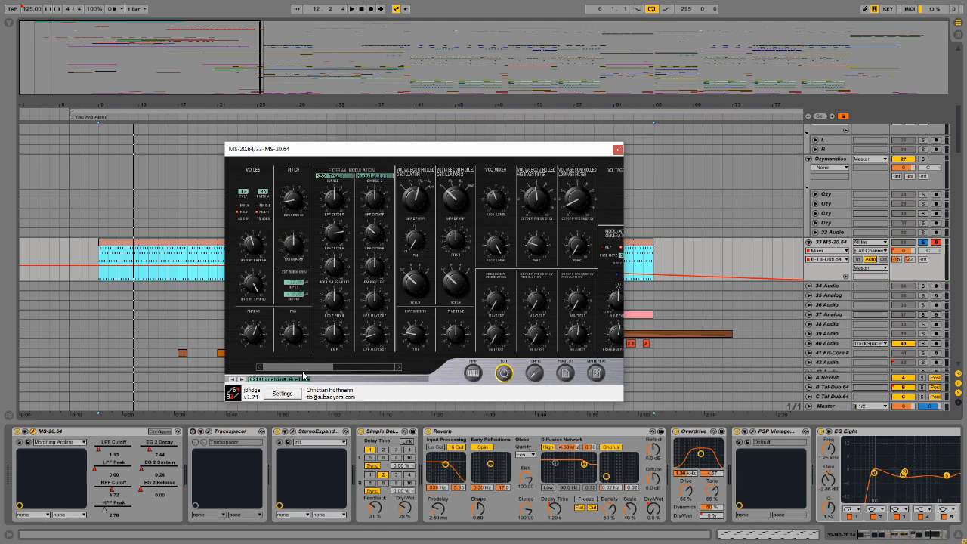
left_click_drag(299, 372, 312, 377)
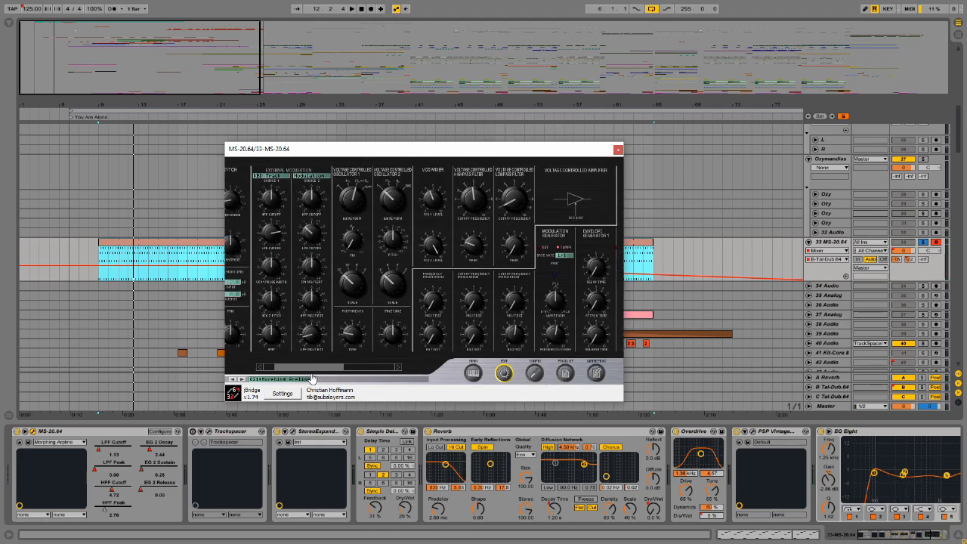
left_click_drag(512, 199, 517, 226)
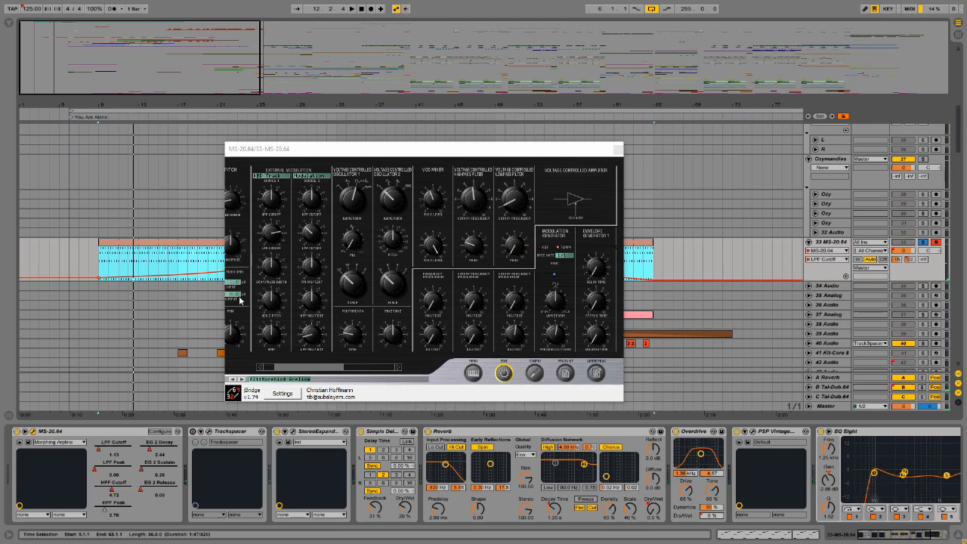
left_click(337, 368)
left_click_drag(336, 368, 263, 369)
left_click(619, 149)
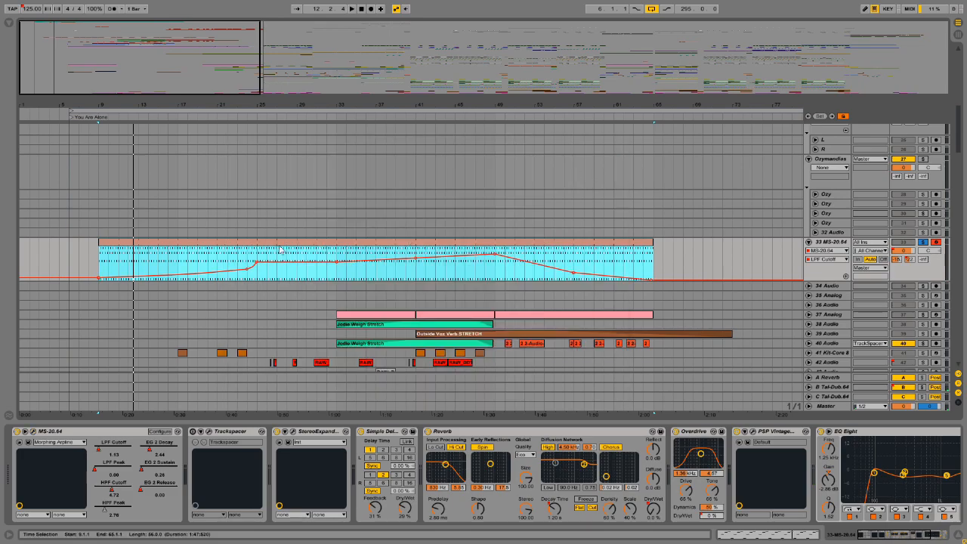
- Open the StereoExpander window and toggle the device during playback from bar 9 to compare its effect
left_click(293, 431)
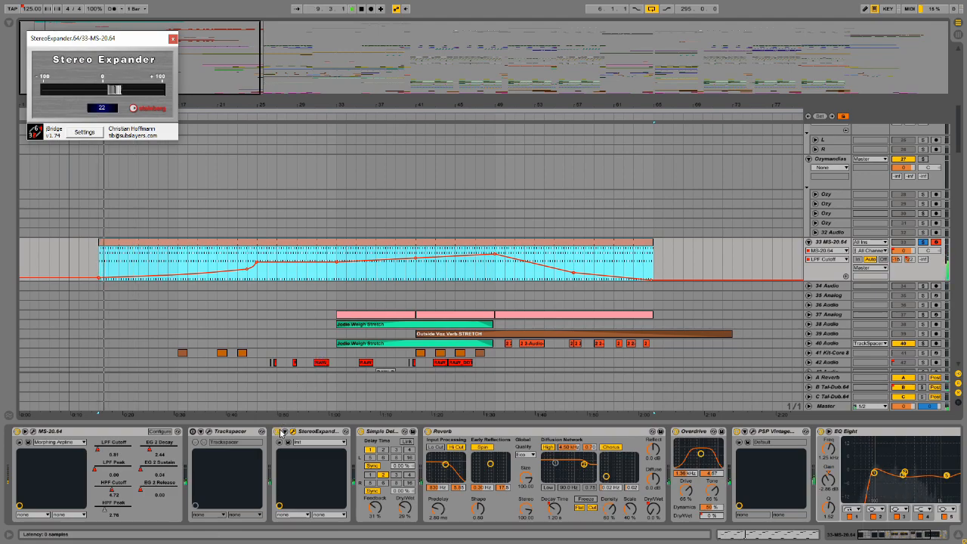
left_click(279, 432)
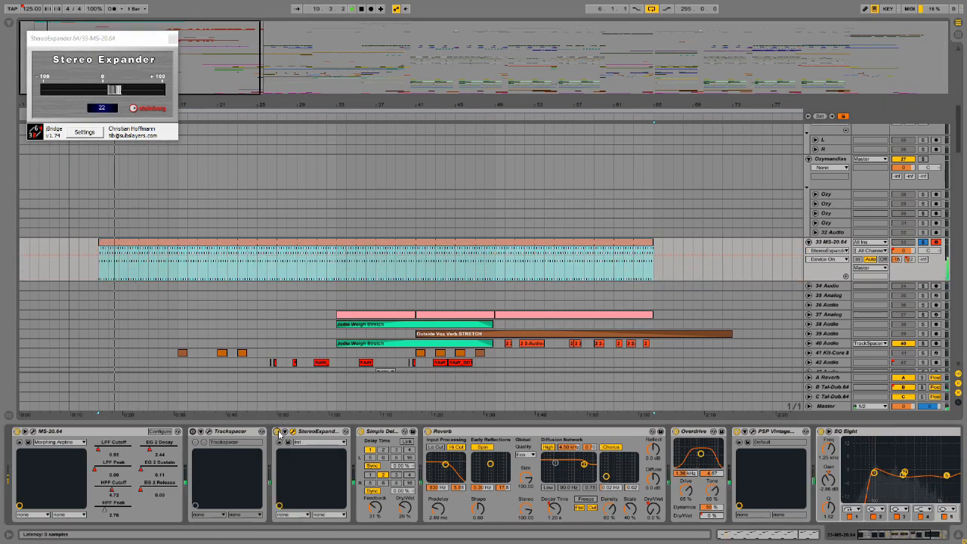
- Show the Reverb's Dry/Wet automation and audition it at bars 9, 25, 48 and 64
left_click(655, 513)
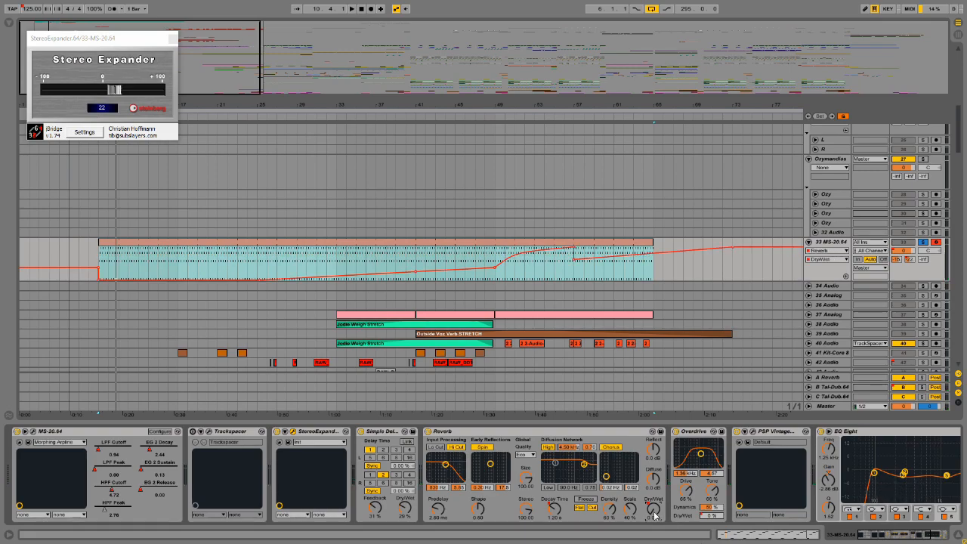
left_click(96, 263)
key("space")
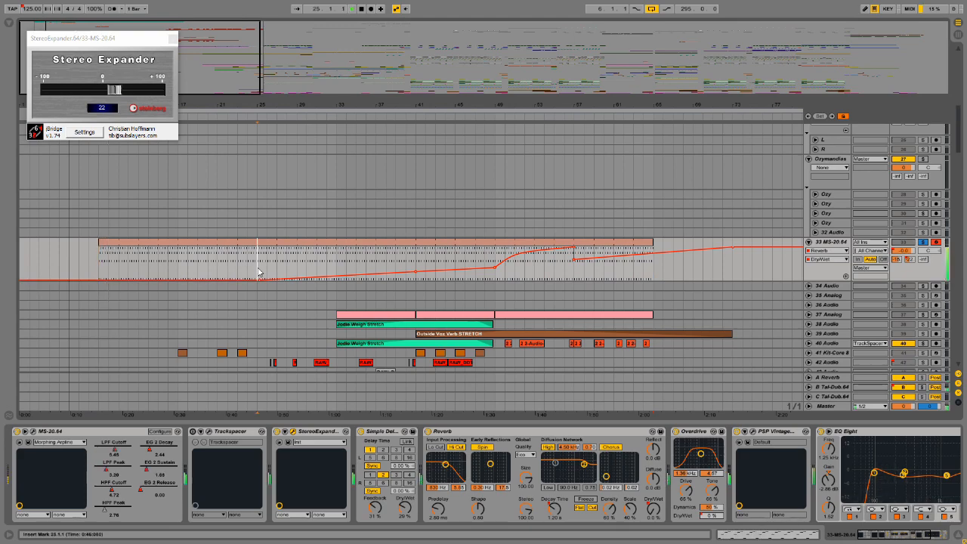
left_click(487, 257)
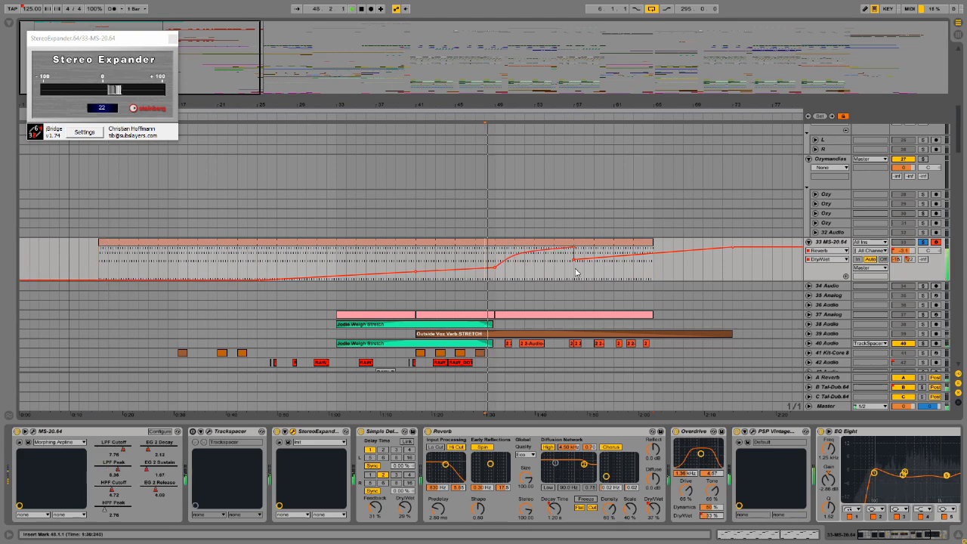
left_click(650, 279)
left_click(645, 281)
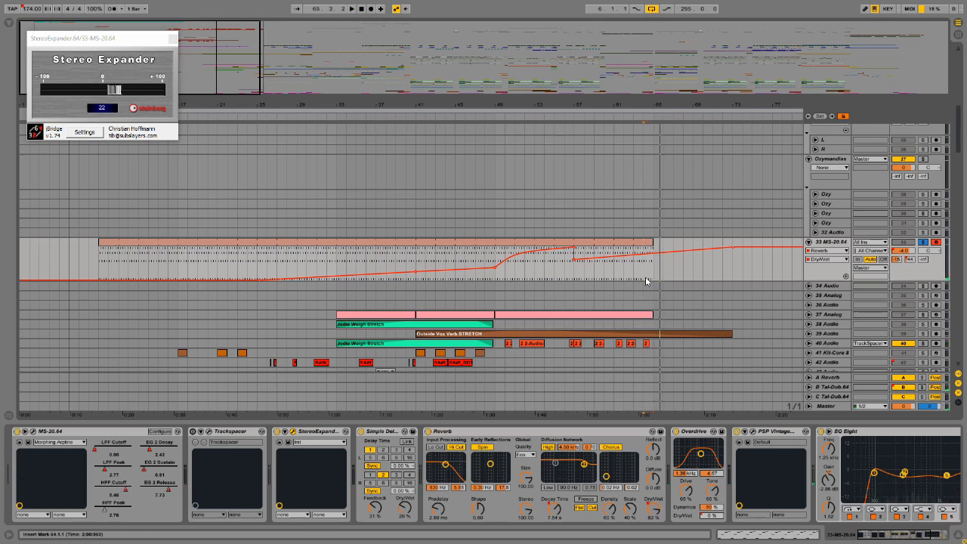
- Show the Overdrive's Dry/Wet automation and briefly audition the track from bar 37
left_click(712, 517)
left_click(373, 266)
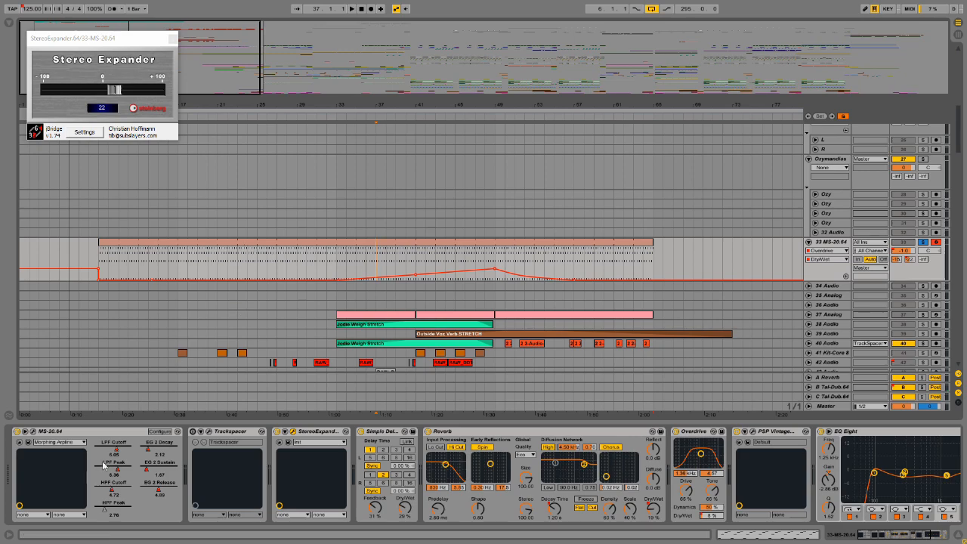
key("space")
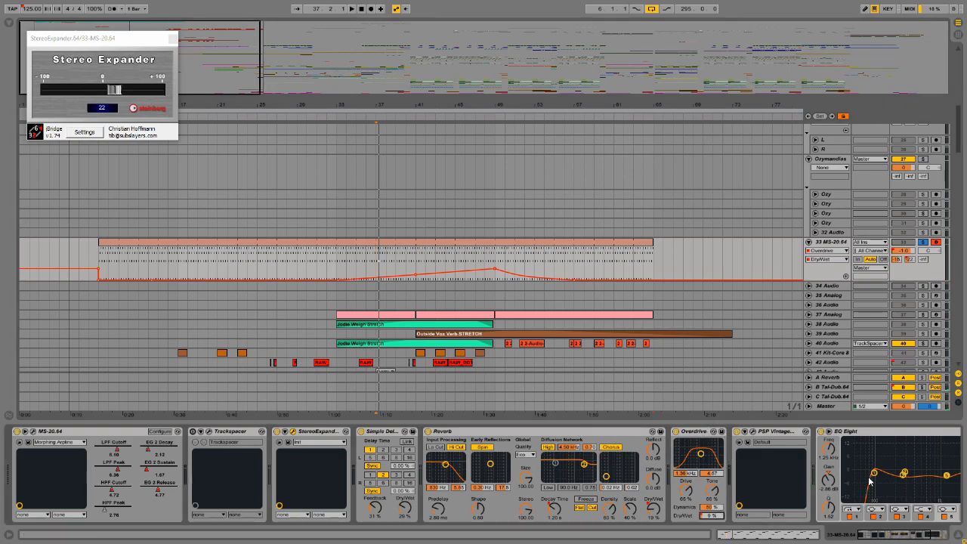
- Open the PSP VintageWarmer2 window, view its preset list without changing the preset and move the window off the Stereo Expander
left_click(877, 538)
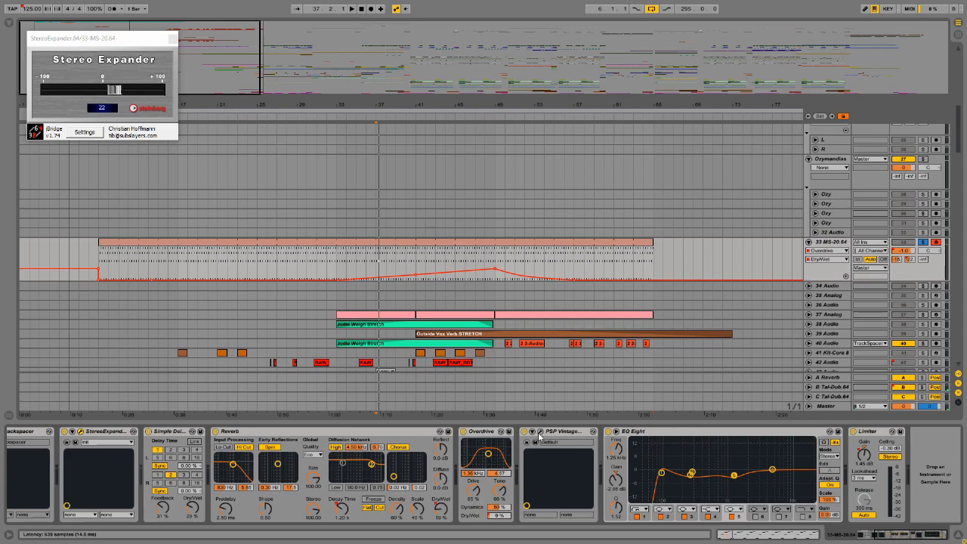
left_click(540, 432)
left_click(175, 274)
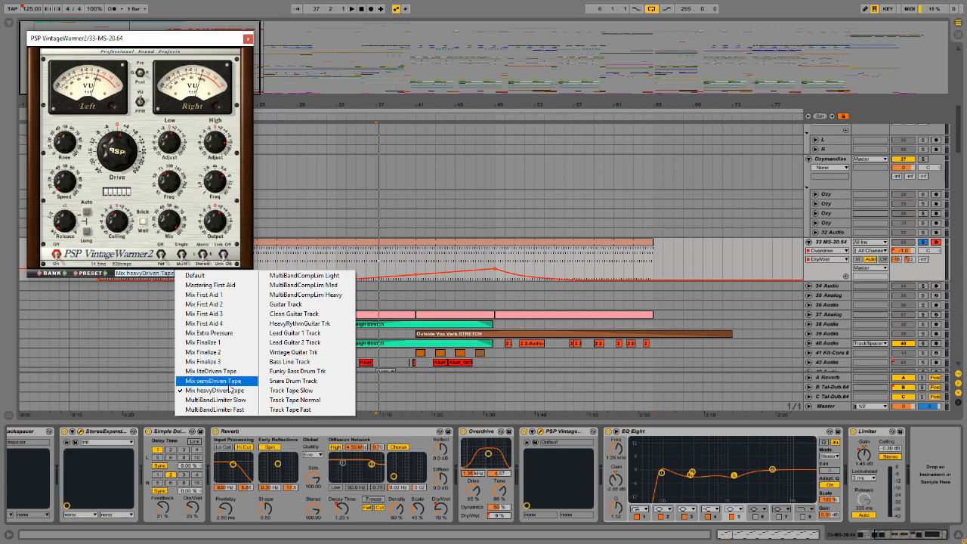
left_click(212, 47)
left_click_drag(198, 45, 285, 56)
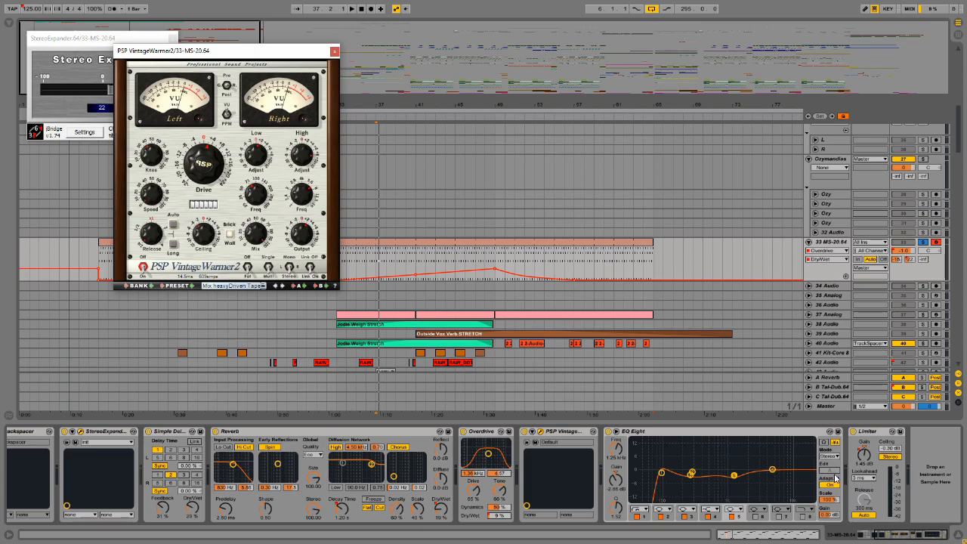
- Show the Limiter's Gain automation and close the PSP VintageWarmer2 window
left_click(867, 457)
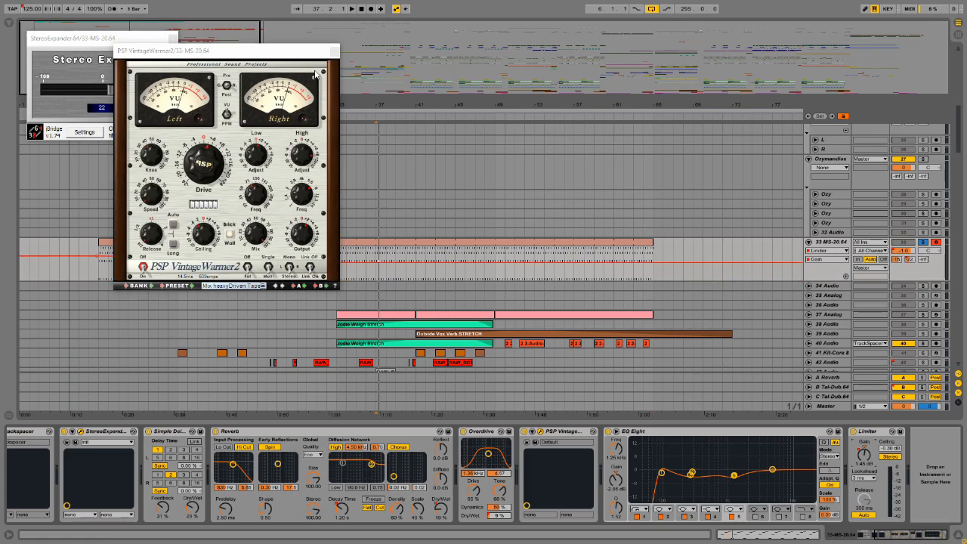
left_click(335, 52)
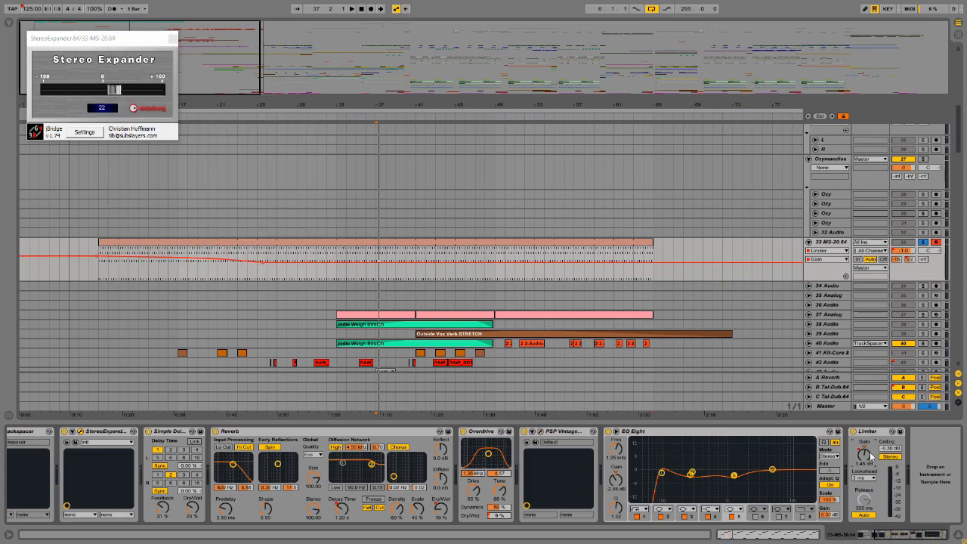
- Play the MS-20.64 clip from bar 9 and switch the Limiter off to compare the level
left_click(109, 247)
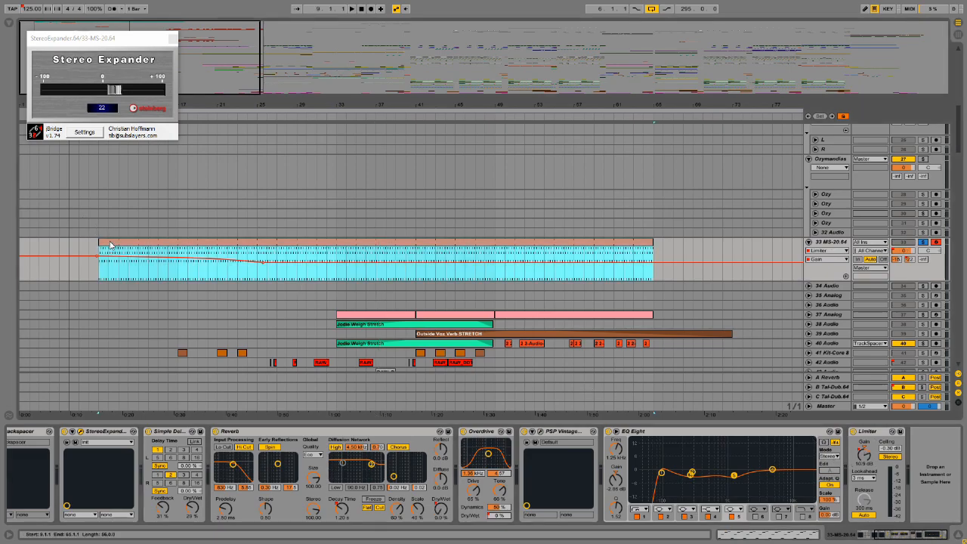
key("space")
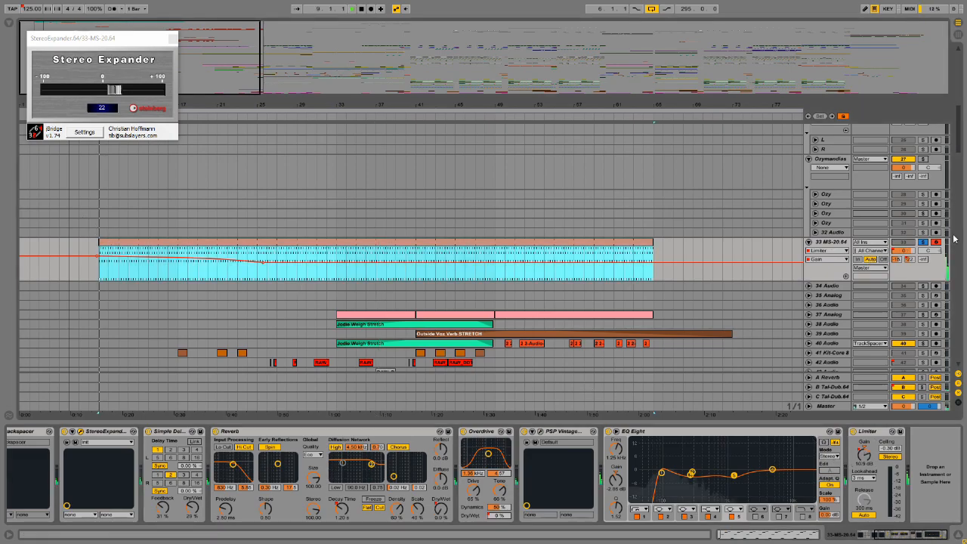
left_click(870, 467)
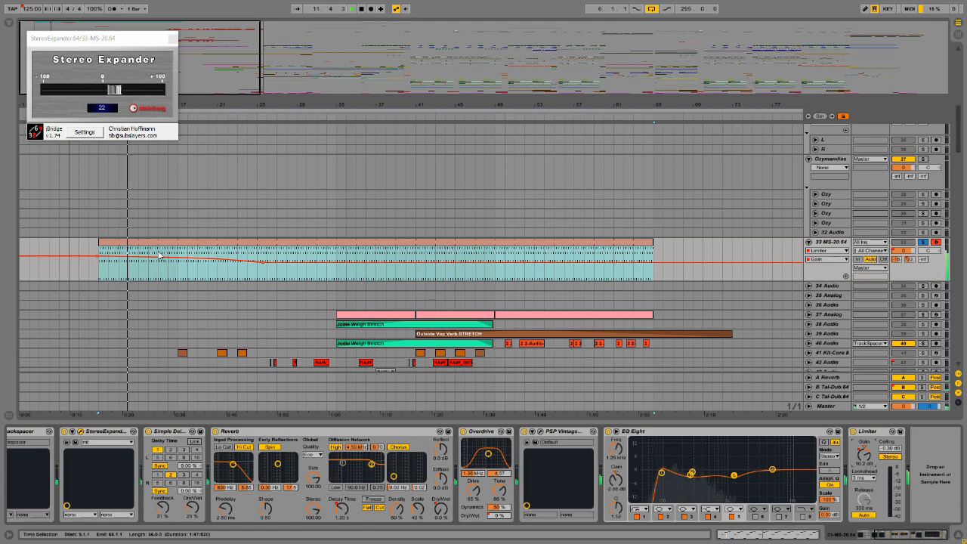
left_click(853, 431)
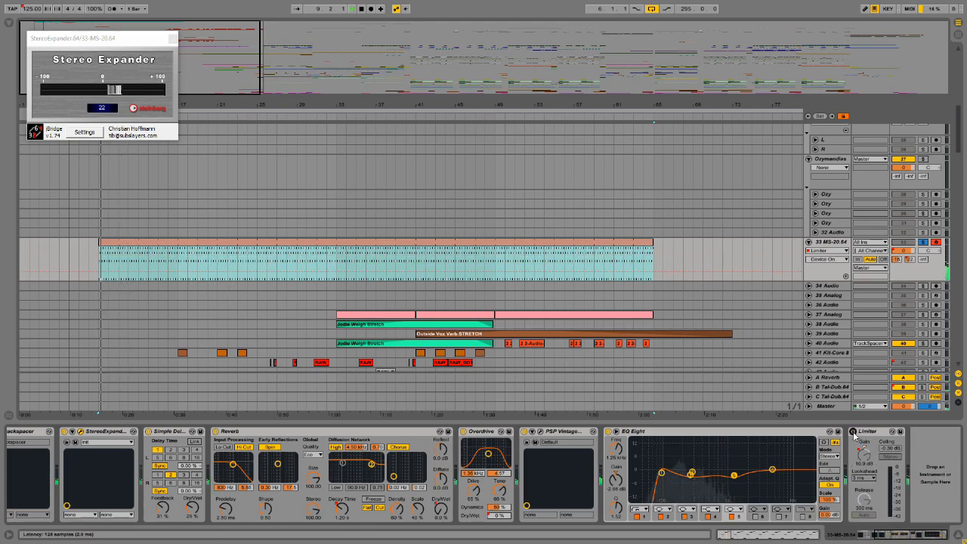
- Play the MS-20.64 track from bar 59 and switch the Limiter back on to compare the level
left_click(477, 257)
left_click(595, 262)
key("space")
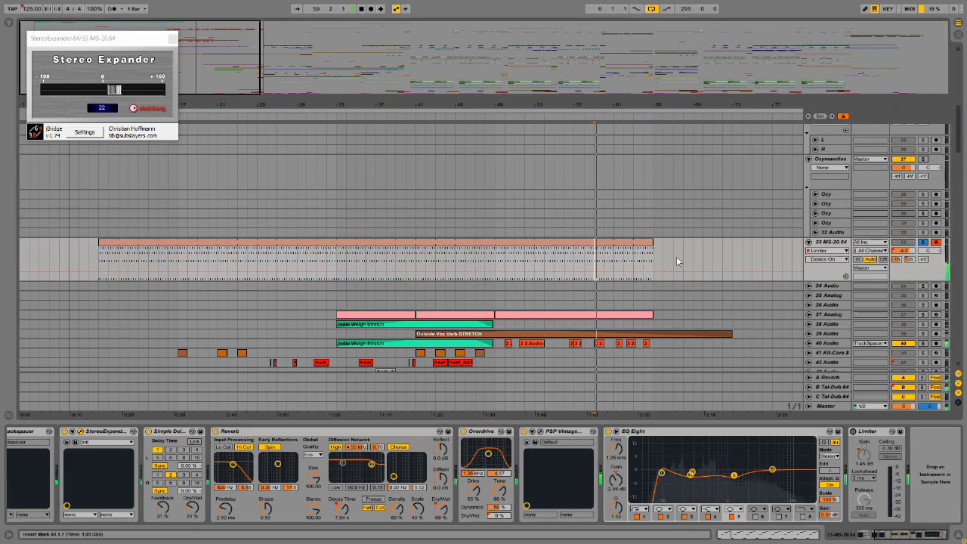
left_click(853, 431)
key("space")
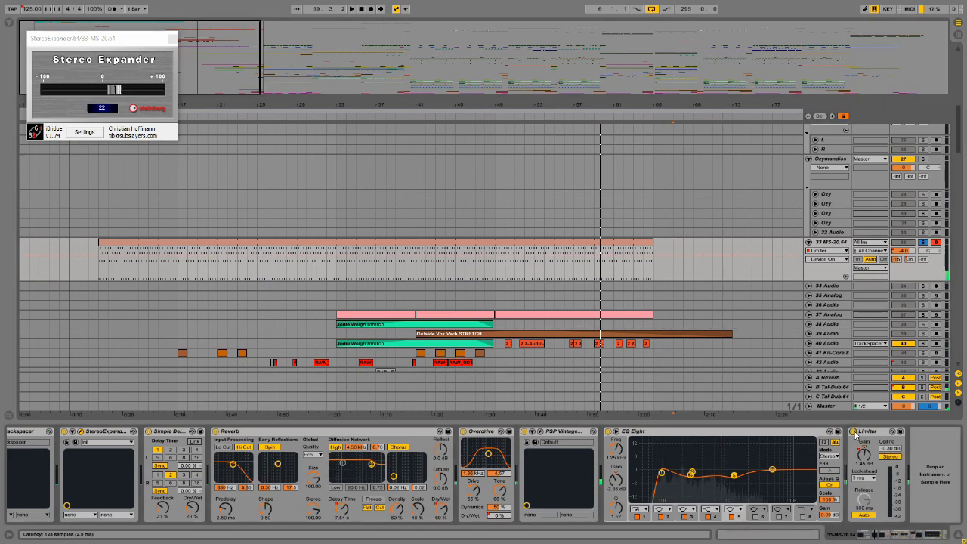
- Select the MS-20.64 clip, show the Limiter's Gain automation over it and fold the track
left_click(118, 242)
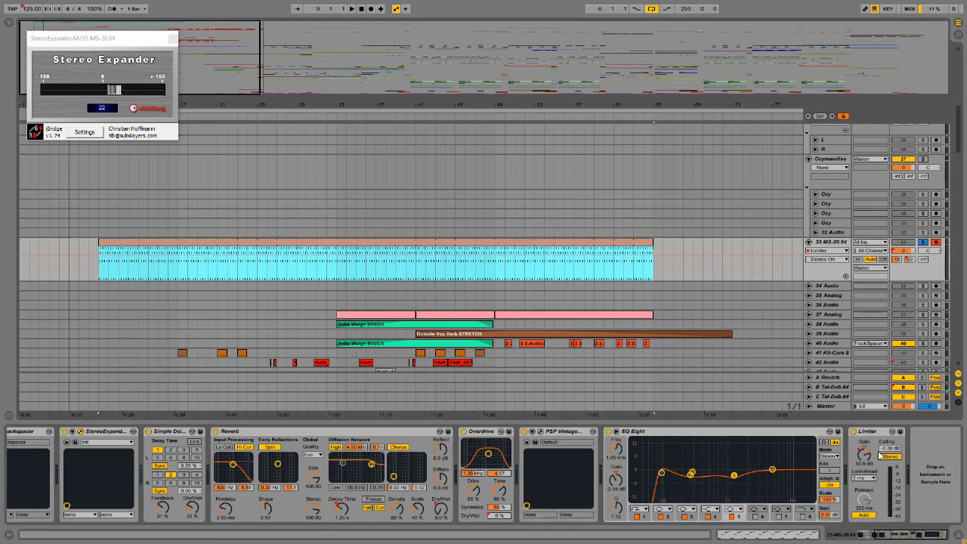
key("a")
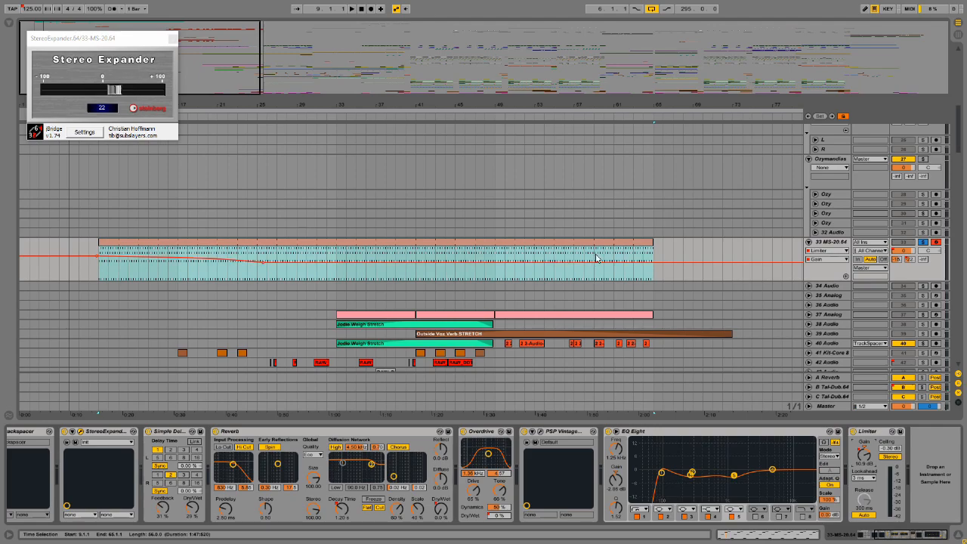
scroll(751, 241, "down", 3)
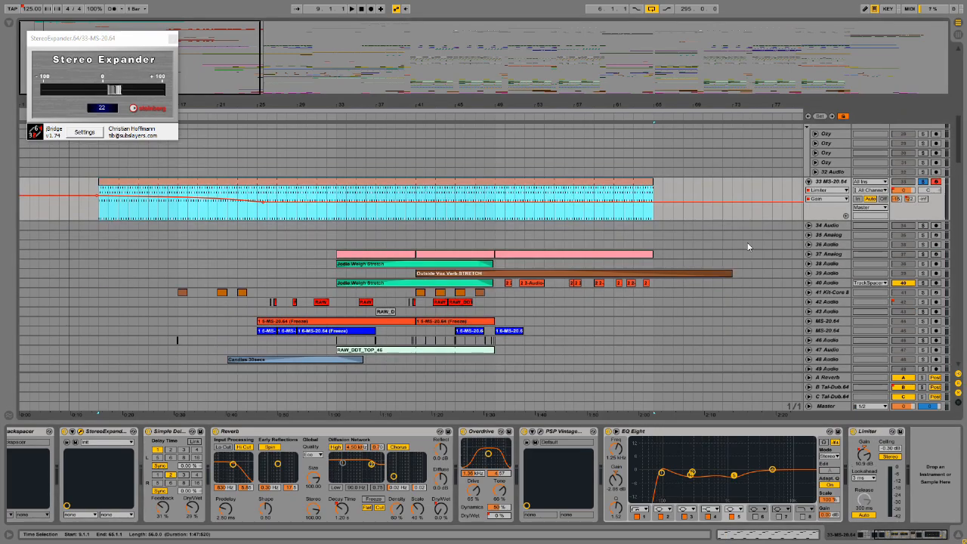
left_click(809, 182)
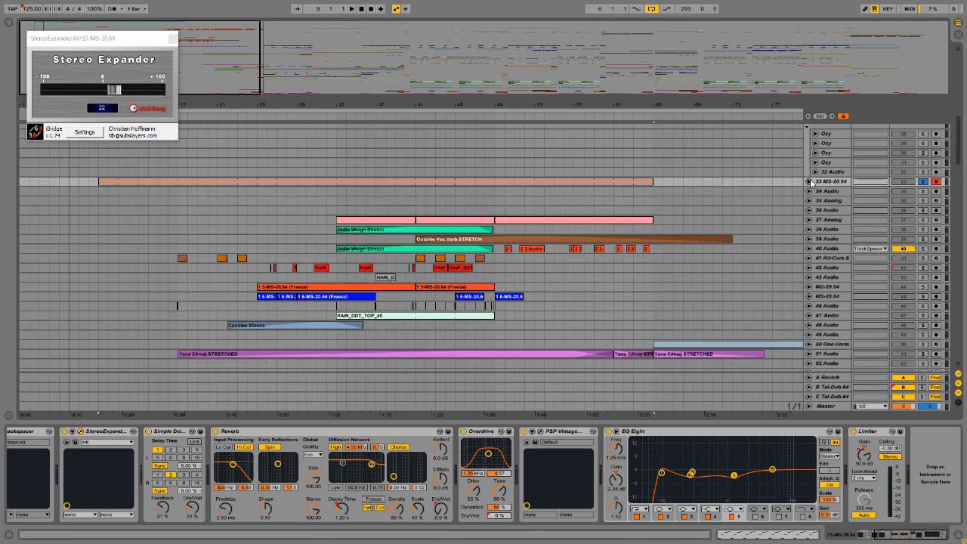
- Unfold and solo the 37 Analog track and audition its first clip from bar 33 together with the arpeggio
left_click(390, 218)
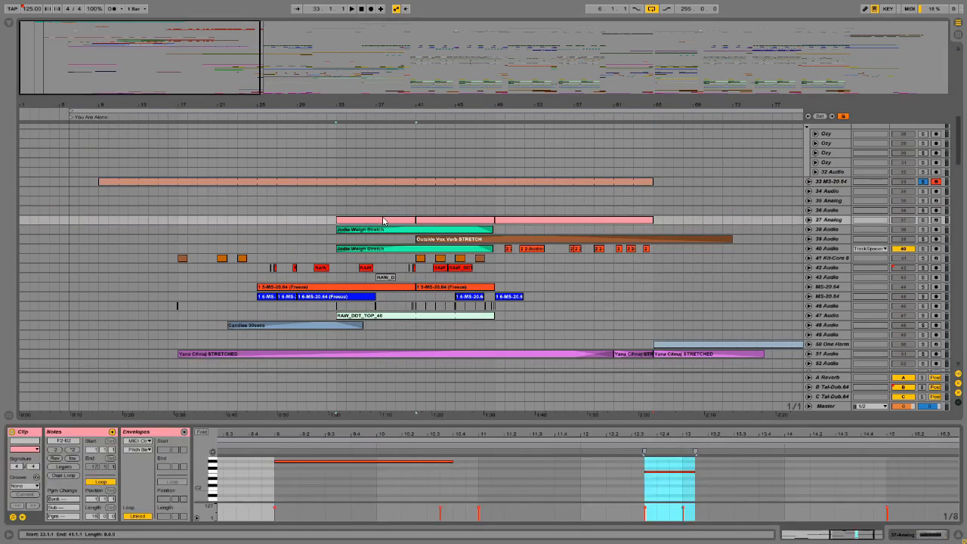
left_click(808, 220)
left_click(923, 220)
key("space")
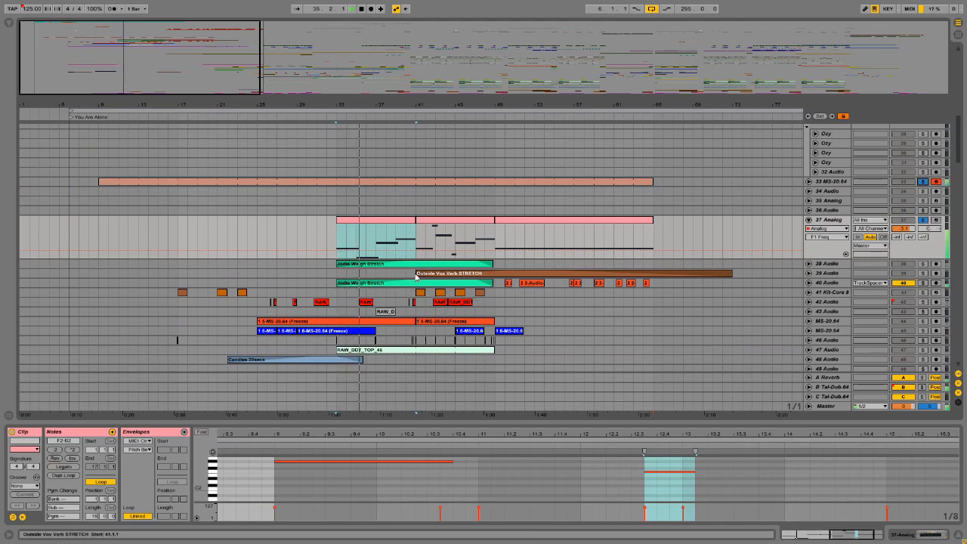
left_click(298, 211)
left_click(350, 220)
key("space")
- Open the MS-20.64 clip in an enlarged note editor and try an extra B2 note in the arpeggio, removing it again
left_click(808, 181)
left_click(239, 182)
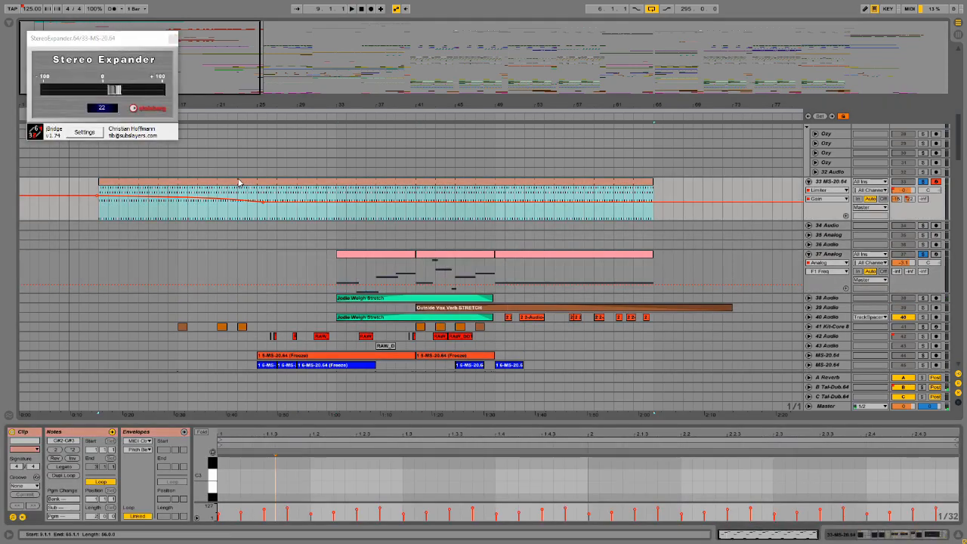
left_click_drag(382, 420, 355, 113)
scroll(253, 311, "up", 3)
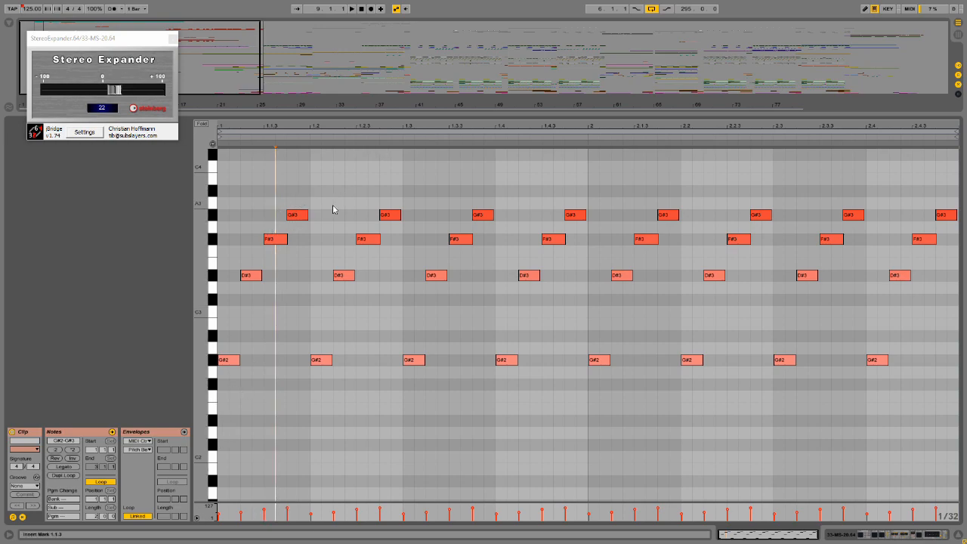
double_click(236, 324)
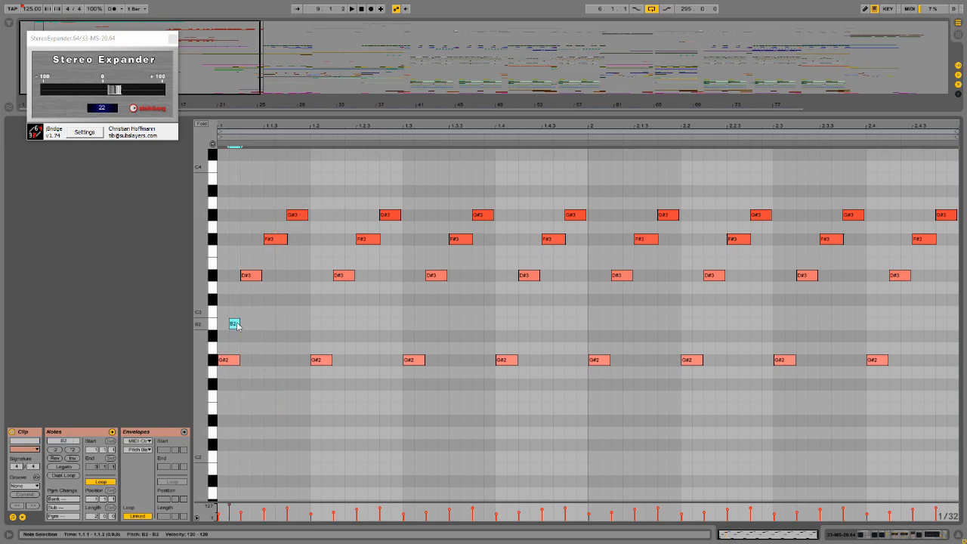
double_click(235, 323)
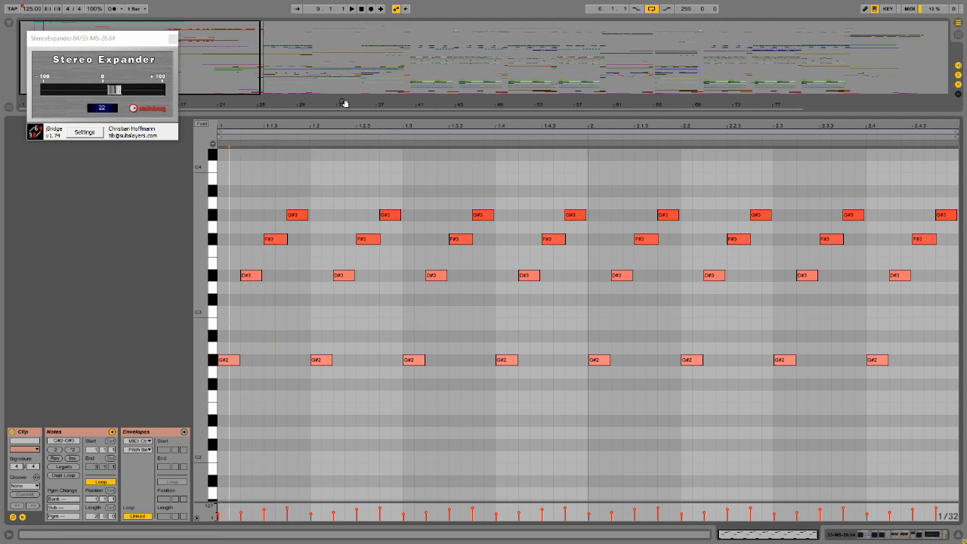
- Shrink the note editor to reveal the arrangement and close the Stereo Expander window
left_click_drag(349, 118, 350, 126)
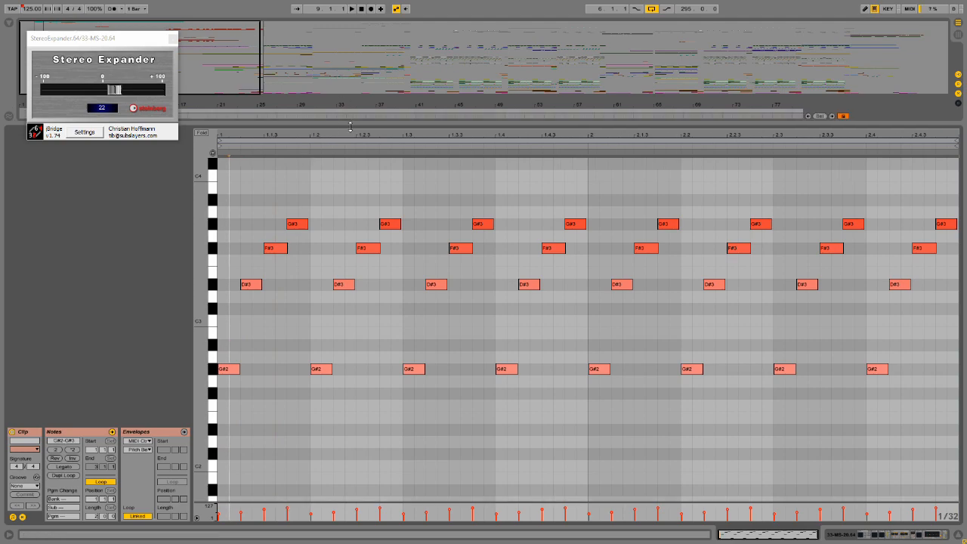
left_click_drag(350, 126, 346, 514)
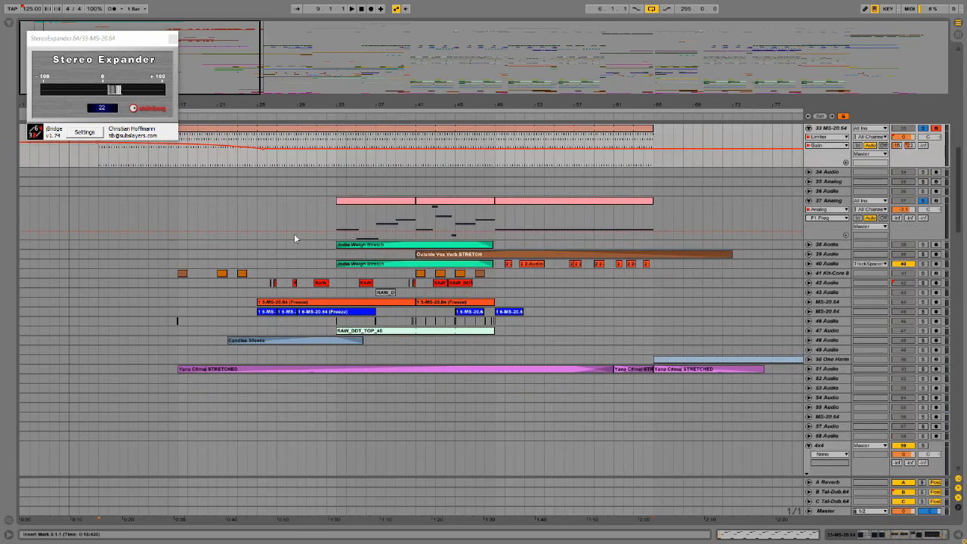
scroll(291, 235, "up", 3)
left_click(173, 37)
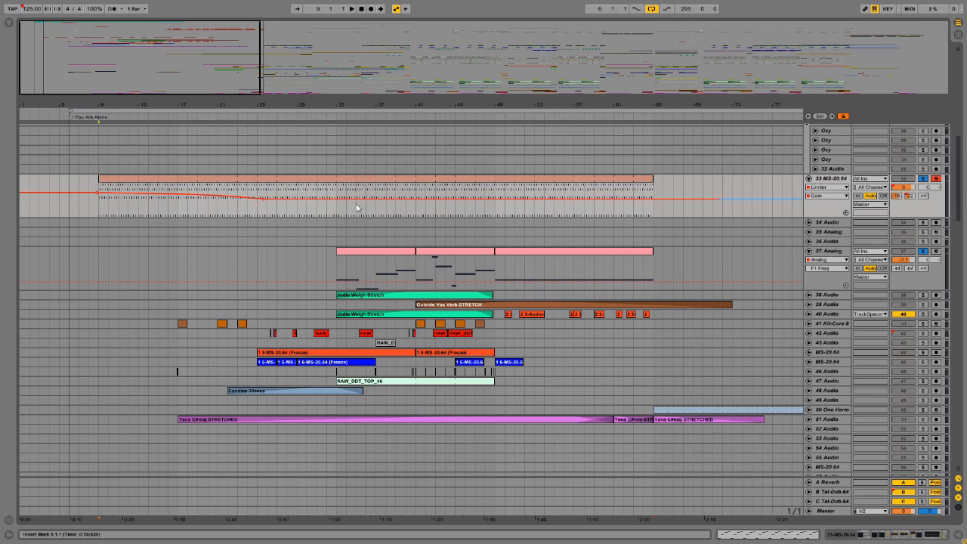
- Briefly play the soloed MS-20.64 and Analog tracks from just before the first Analog clip
left_click(330, 212)
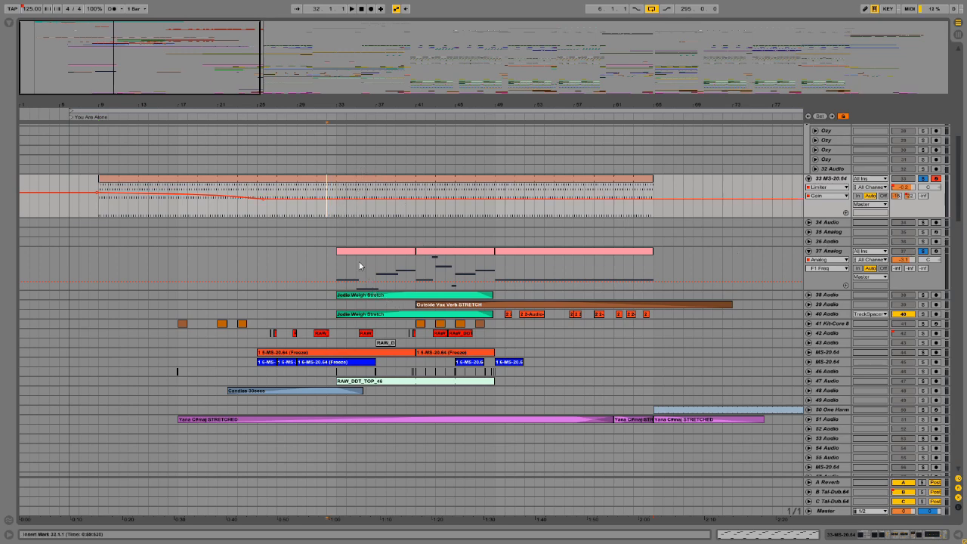
left_click(315, 212)
key("space")
key("space")
left_click(303, 212)
- Open the first 37 Analog clip, show its full note sequence and play it from bar 33
double_click(371, 254)
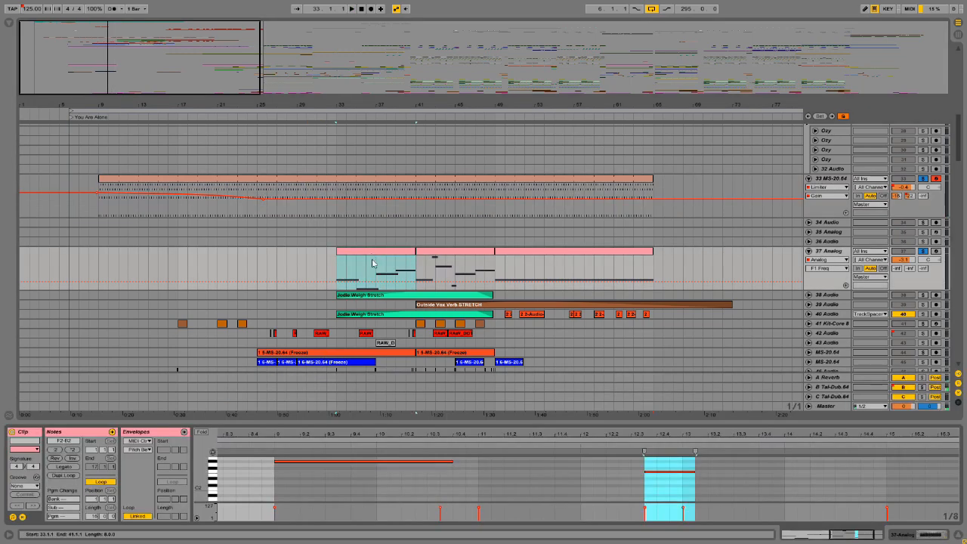
double_click(376, 437)
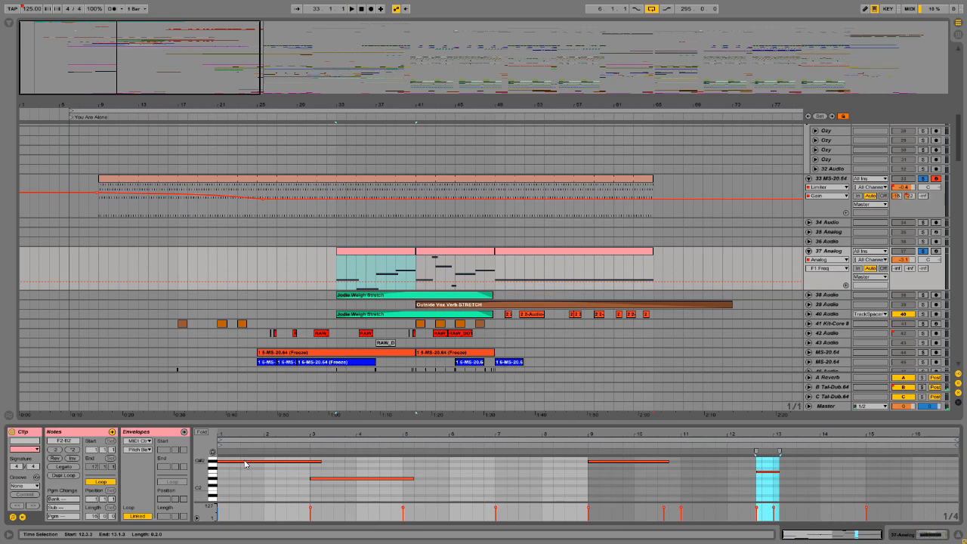
scroll(244, 465, "up", 3)
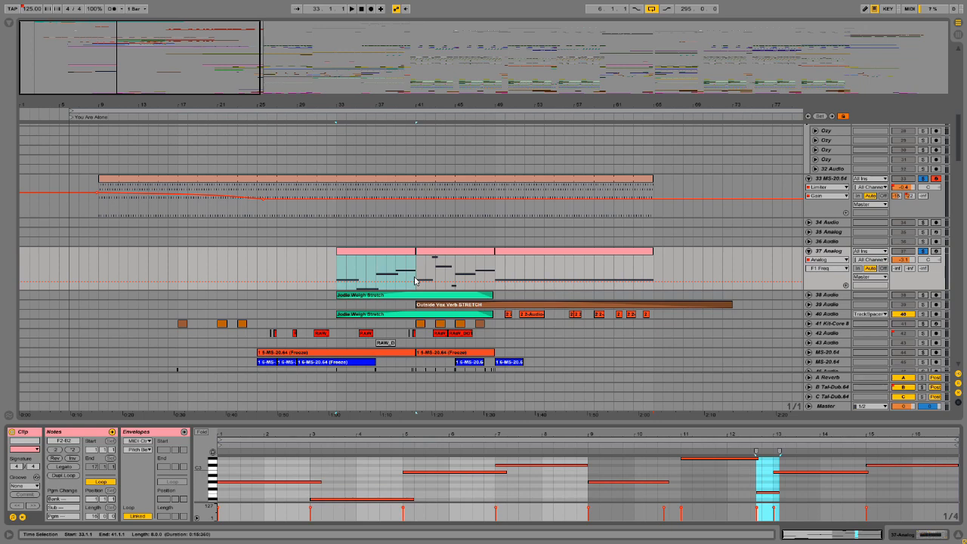
left_click(314, 118)
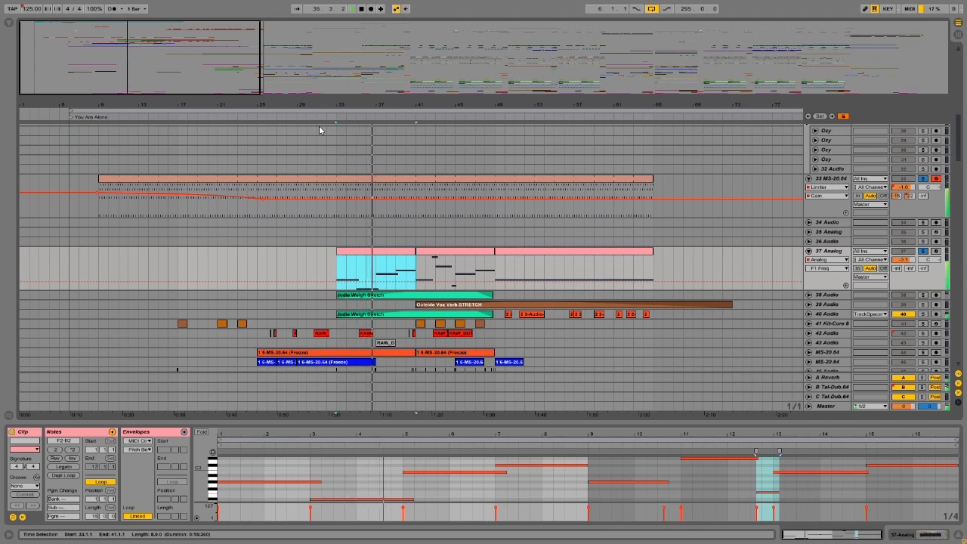
- Open the second 37 Analog clip during playback and examine its notes in an enlarged editor
left_click(447, 253)
scroll(507, 487, "up", 4)
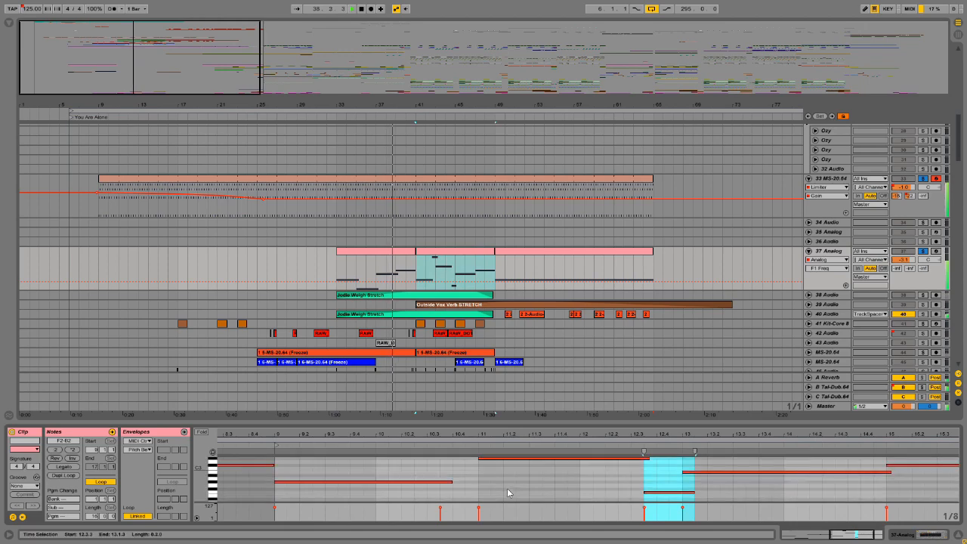
scroll(650, 491, "down", 2)
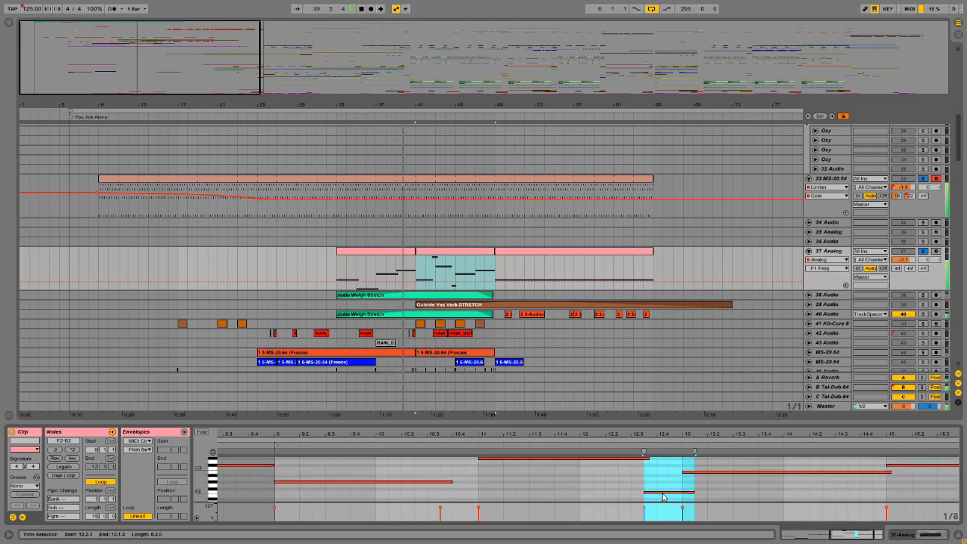
left_click(566, 488)
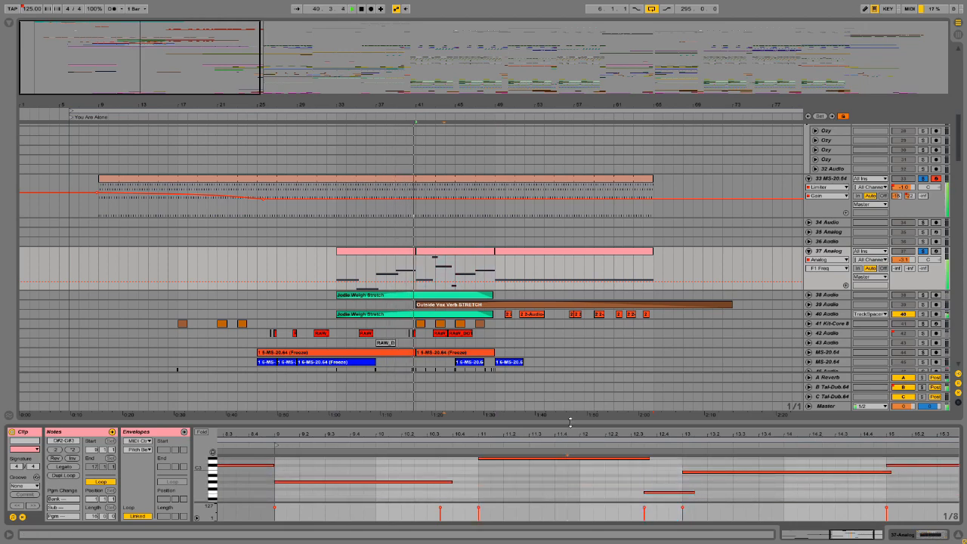
left_click_drag(572, 420, 572, 312)
scroll(572, 417, "up", 2)
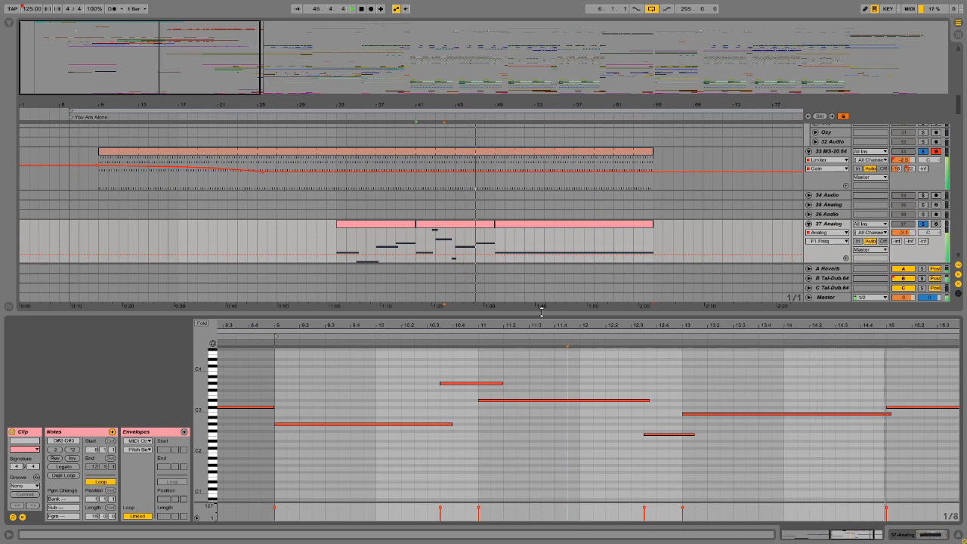
- View the notes of the third 37 Analog clip, restore the editor's smaller height and stop playback
left_click(513, 225)
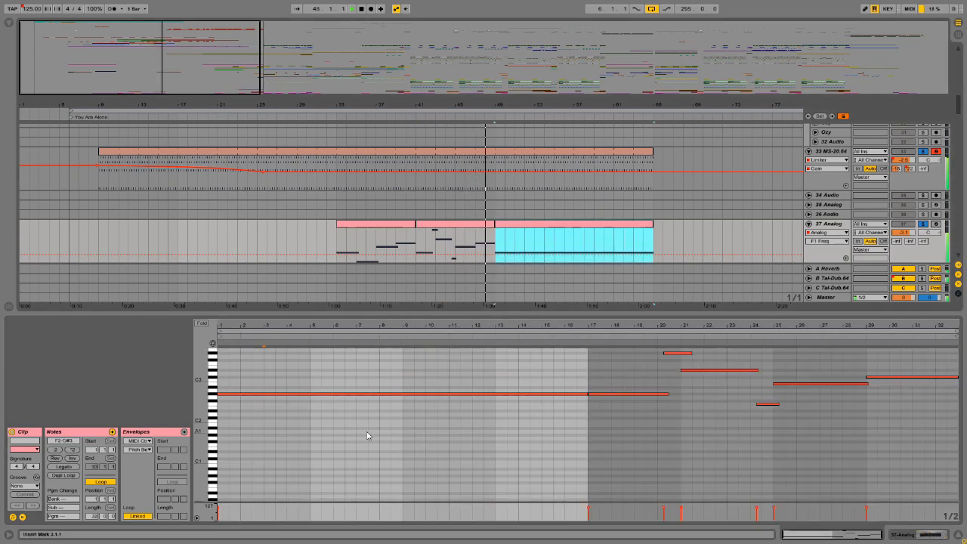
left_click(327, 324)
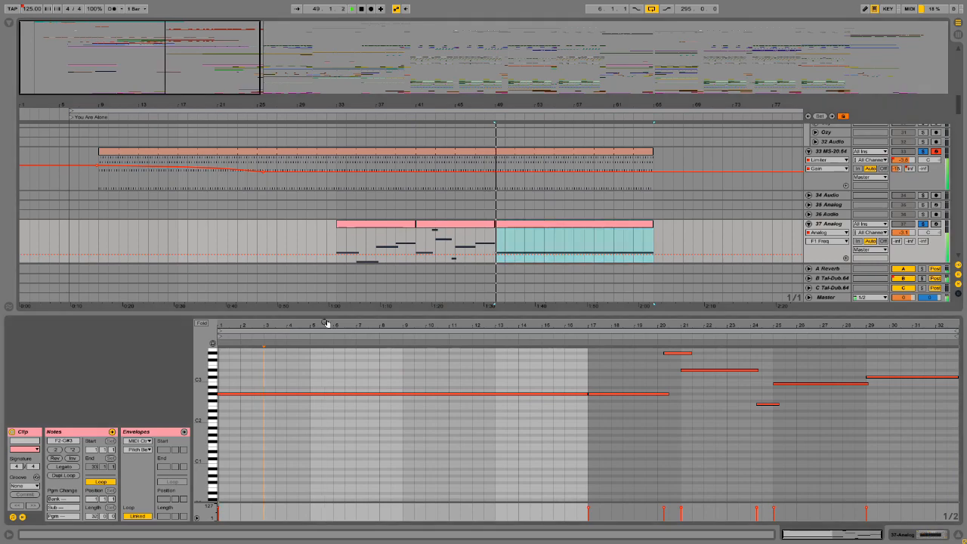
left_click_drag(331, 313, 330, 420)
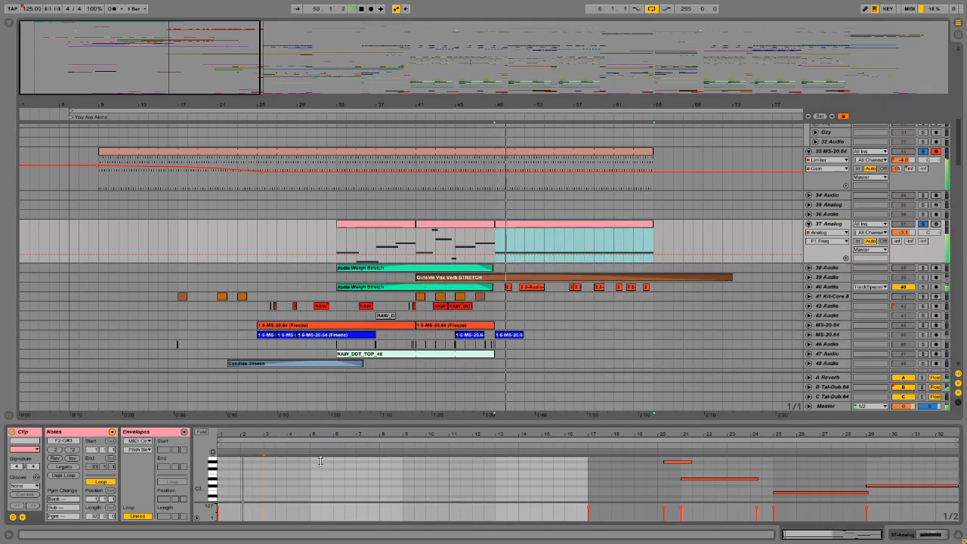
left_click(278, 237)
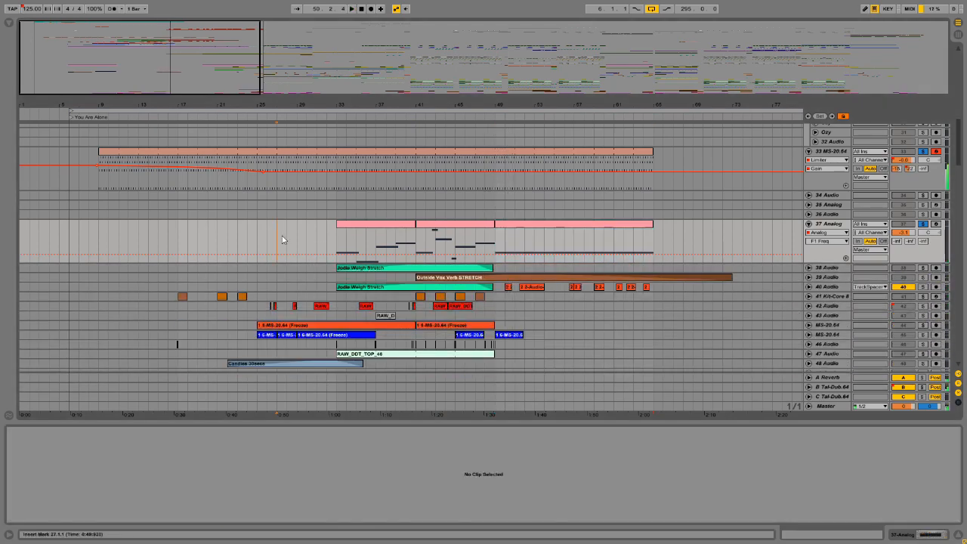
- Revisit the third and first Analog clips, and mark bars 17 to 25 on the 37 Analog track
left_click(520, 226)
left_click(351, 226)
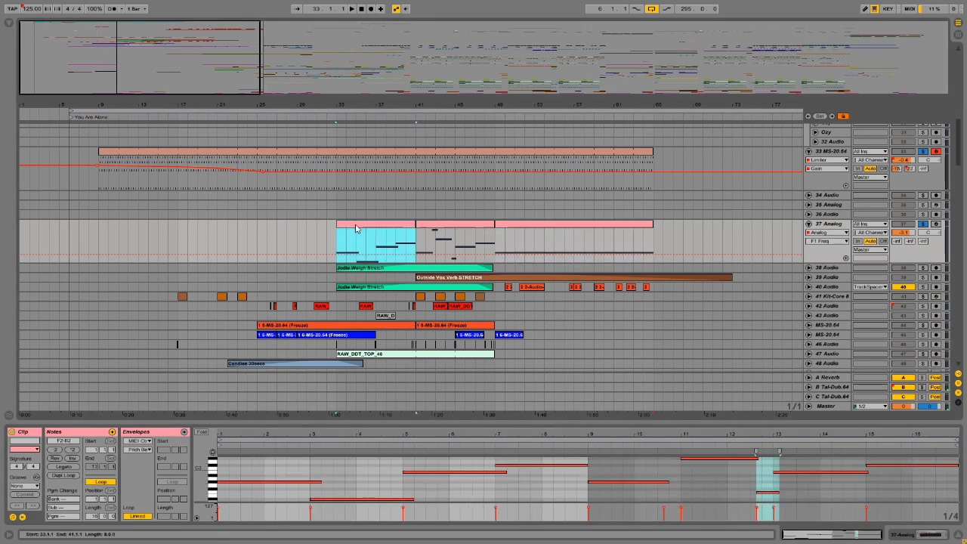
left_click(306, 238)
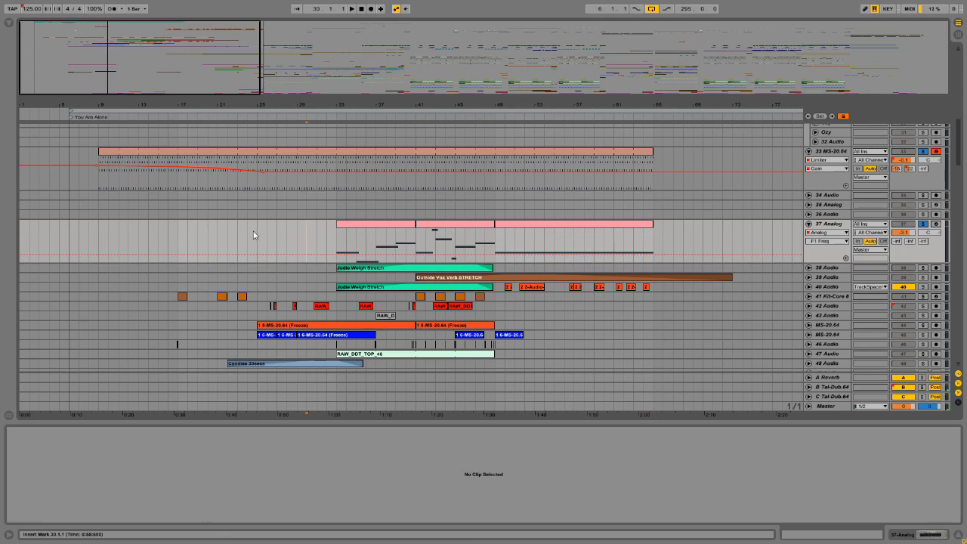
left_click_drag(255, 232, 177, 234)
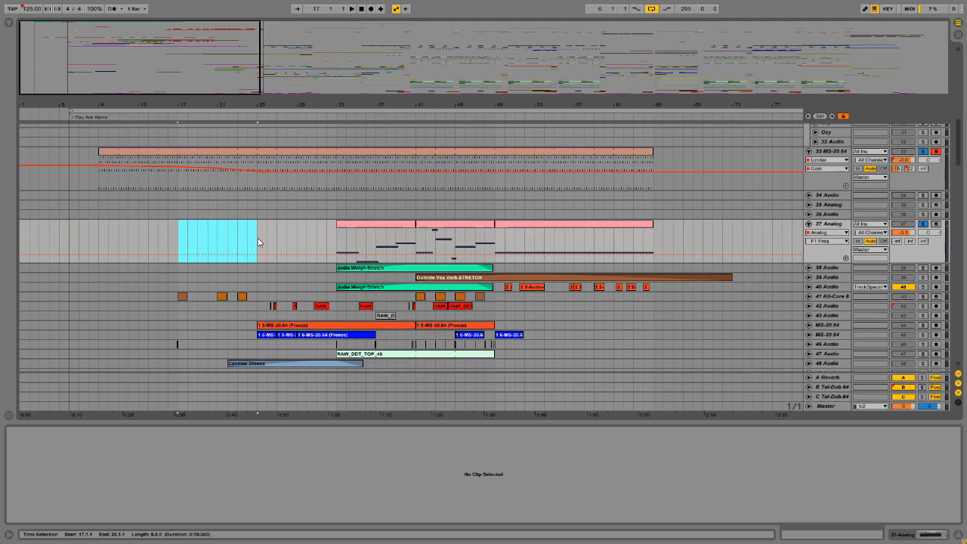
- Unfold and refold the 38 Audio track and show the waveform of its stretched clip at bar 33
left_click(810, 268)
left_click(810, 268)
left_click(345, 269)
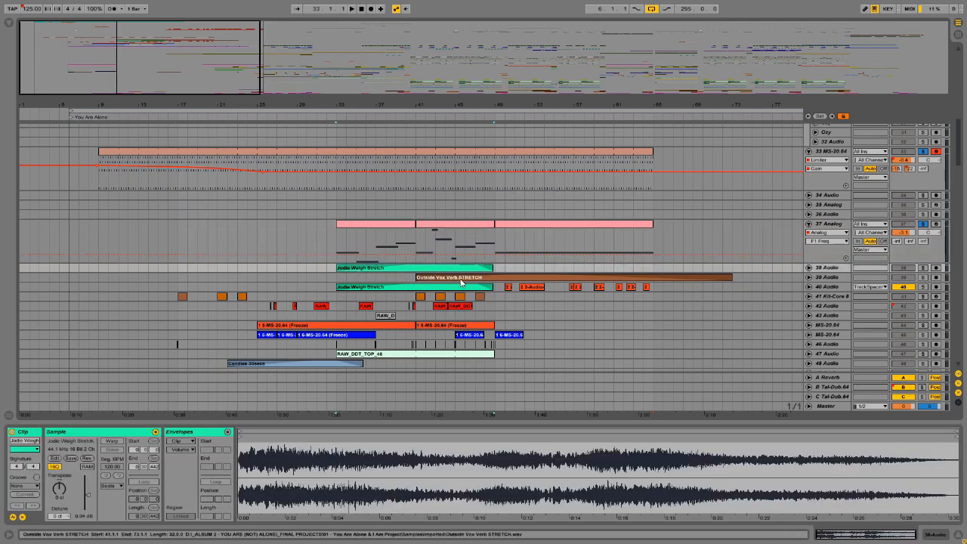
- Return to the first 37 Analog clip and show its notes alongside the arrangement
left_click(372, 223)
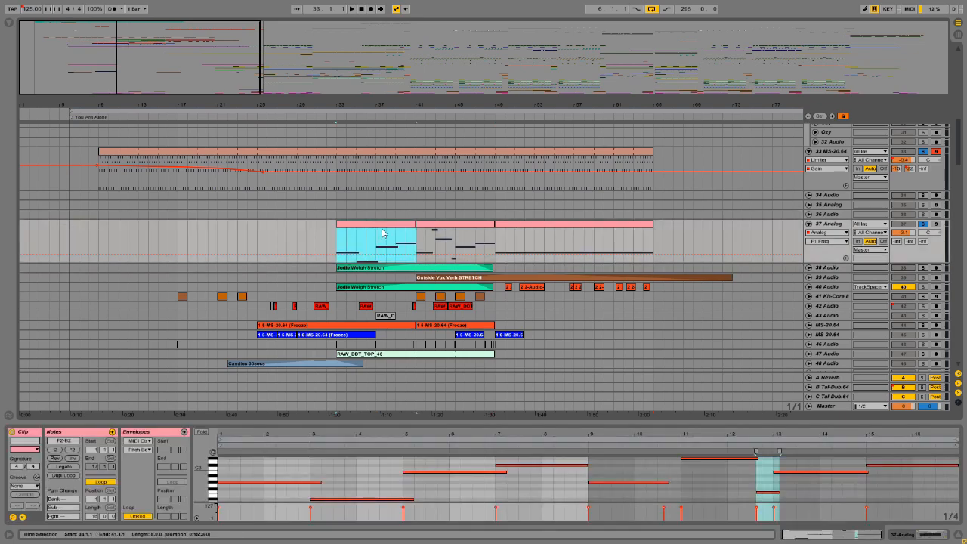
left_click_drag(358, 359, 358, 425)
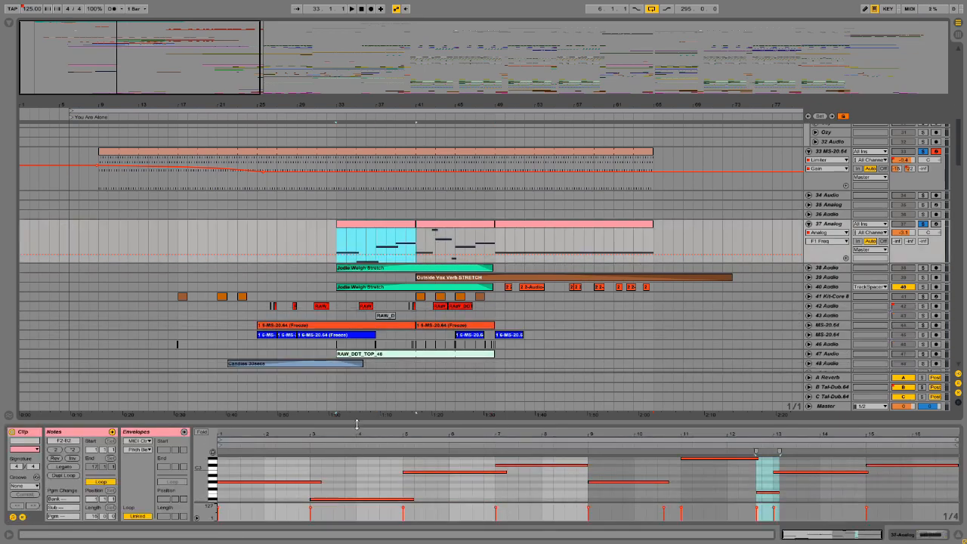
scroll(397, 288, "up", 1)
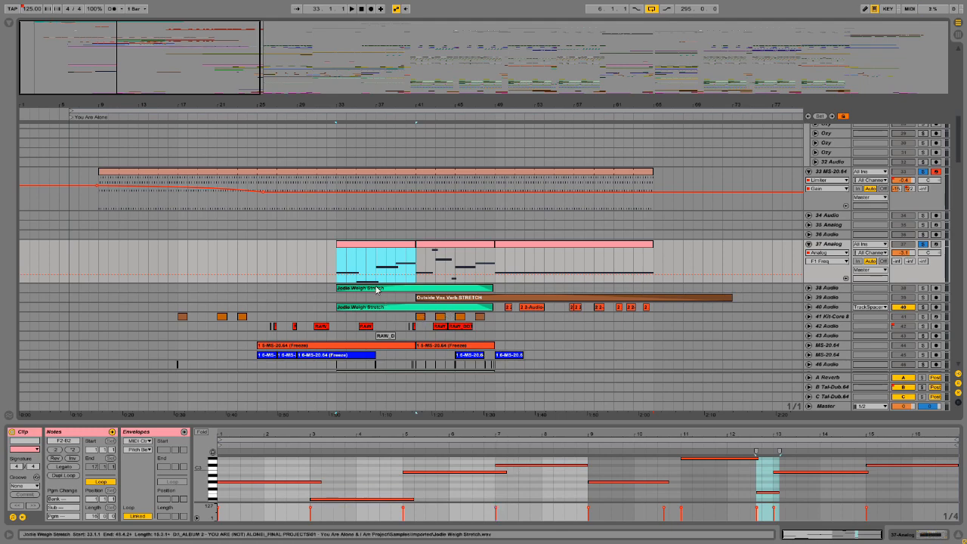
- Solo the 38 Audio track, play its Jodie Weigh Stretch clip from bar 33, unfold the track and stop playback
left_click(866, 283)
left_click(922, 288)
key("space")
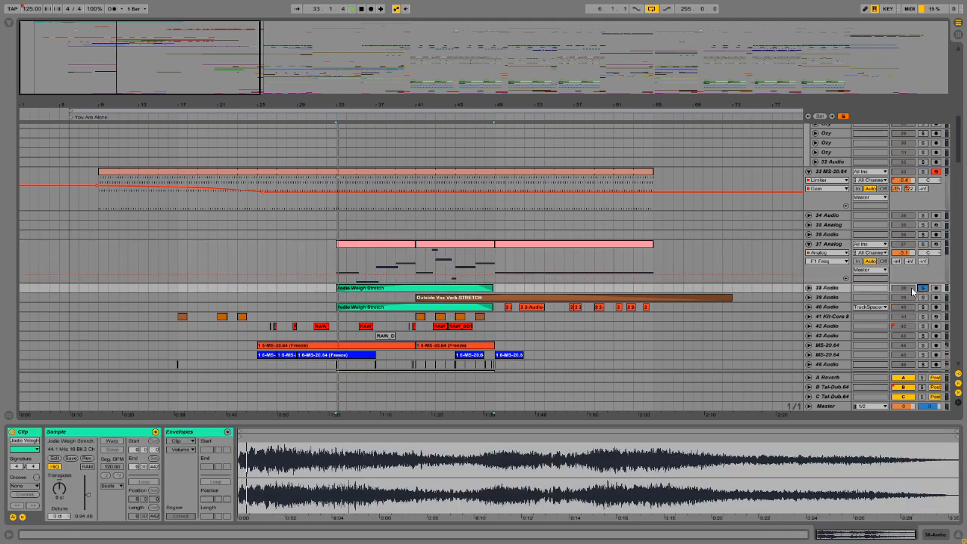
left_click(809, 289)
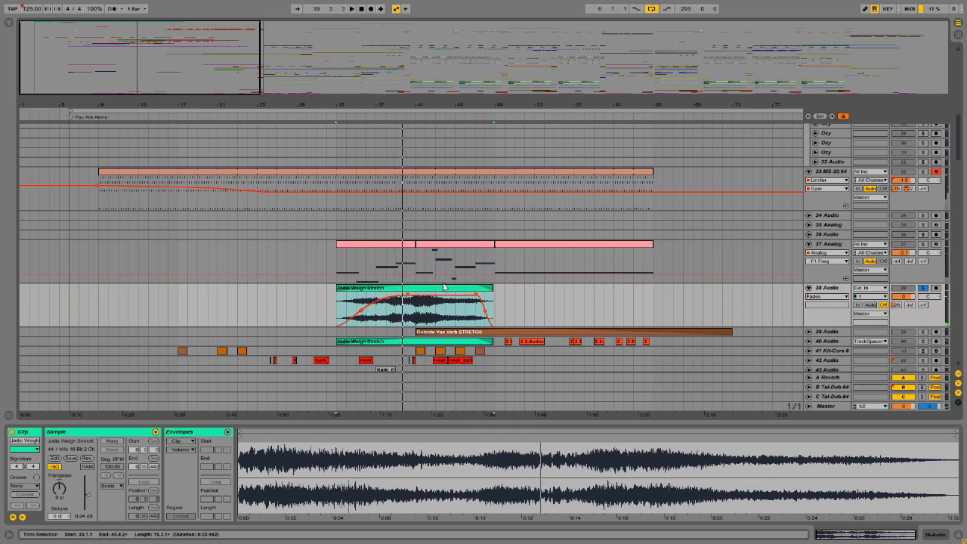
left_click(532, 300)
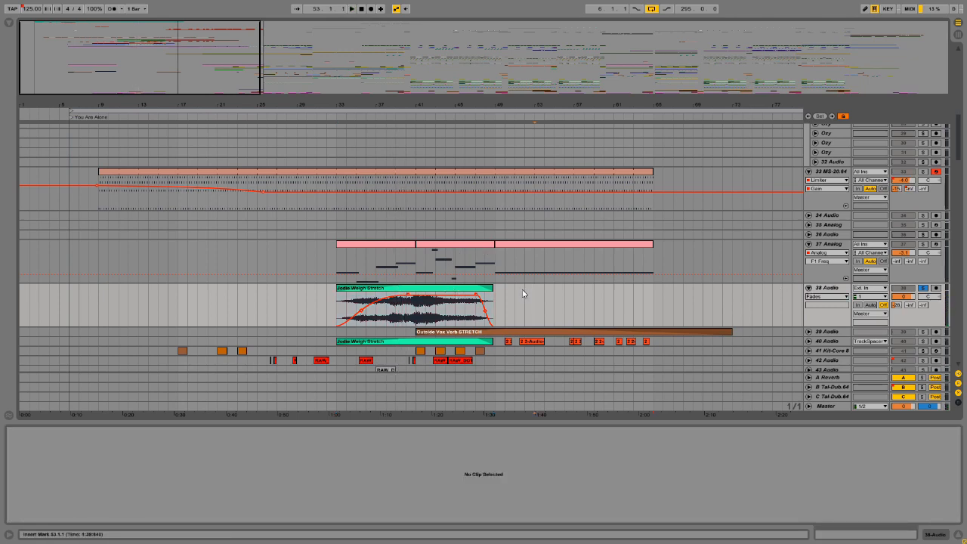
- Unfold the 40 Audio track to view its waveforms and fold it again
left_click(809, 341)
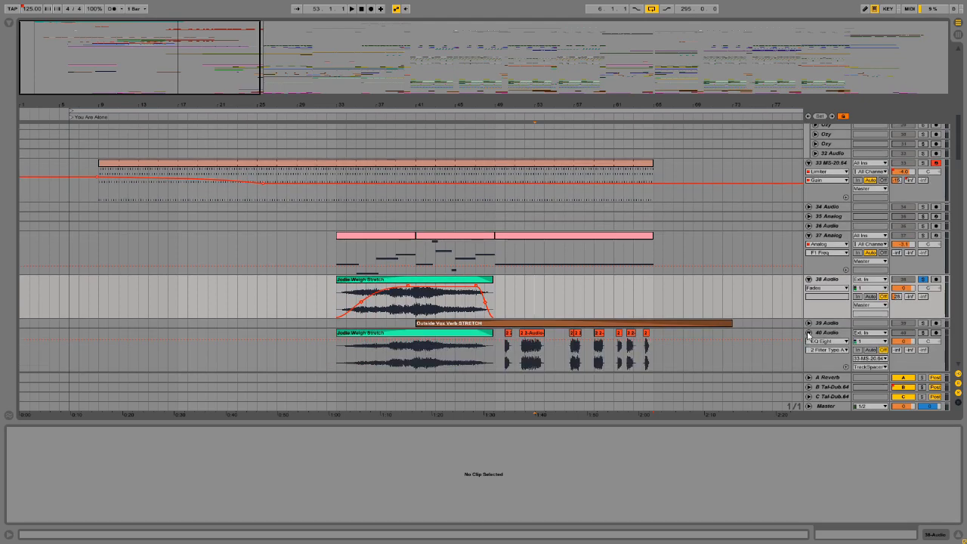
left_click(808, 332)
left_click(810, 323)
left_click(810, 323)
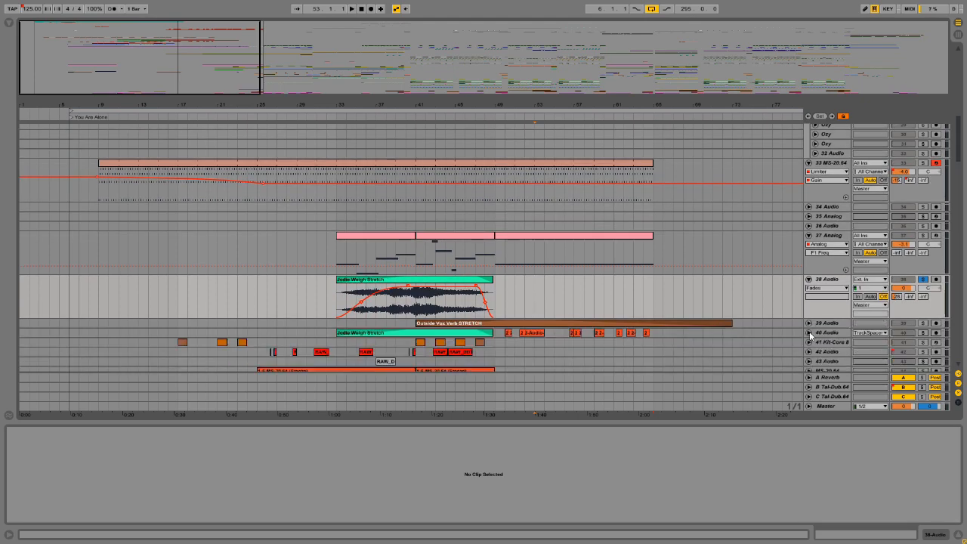
left_click(809, 333)
left_click(809, 334)
- Unfold and refold the 39 Audio track, and select the Jodie Weigh Stretch clip on the 38 Audio track
left_click(809, 323)
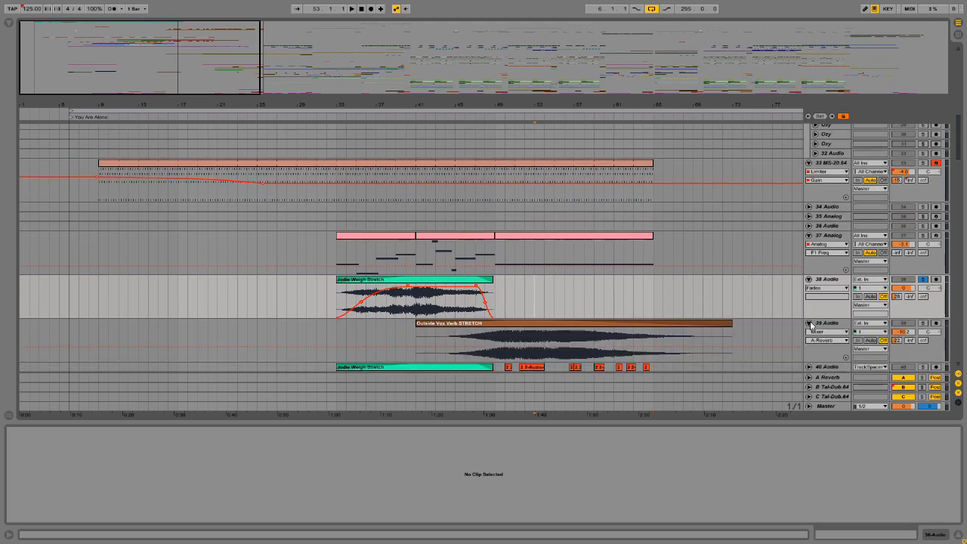
left_click(443, 280)
left_click(809, 324)
left_click(395, 282)
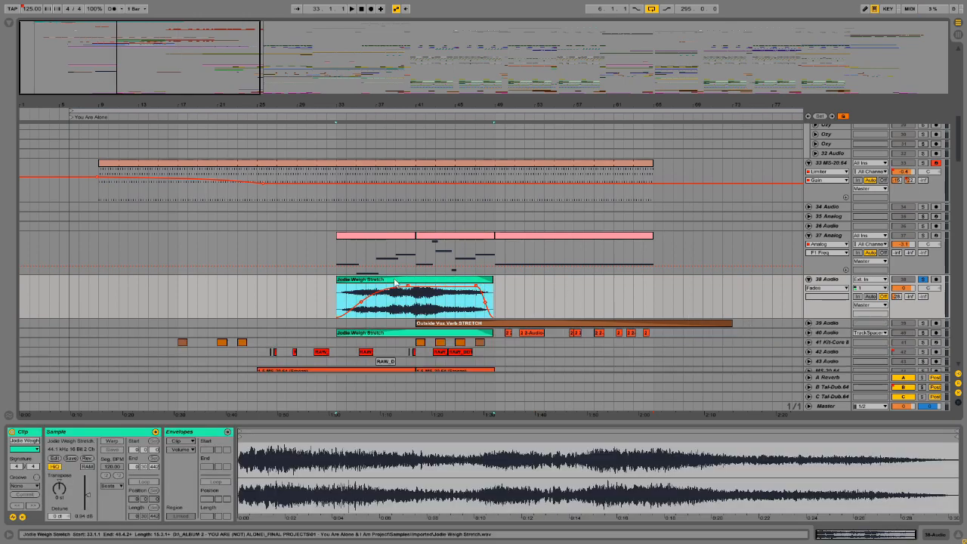
- Unfold and solo the 39 Audio track, and audition its Outside Vox Verb STRETCH clip from bar 41
left_click(463, 324)
scroll(829, 316, "down", 1)
left_click(809, 302)
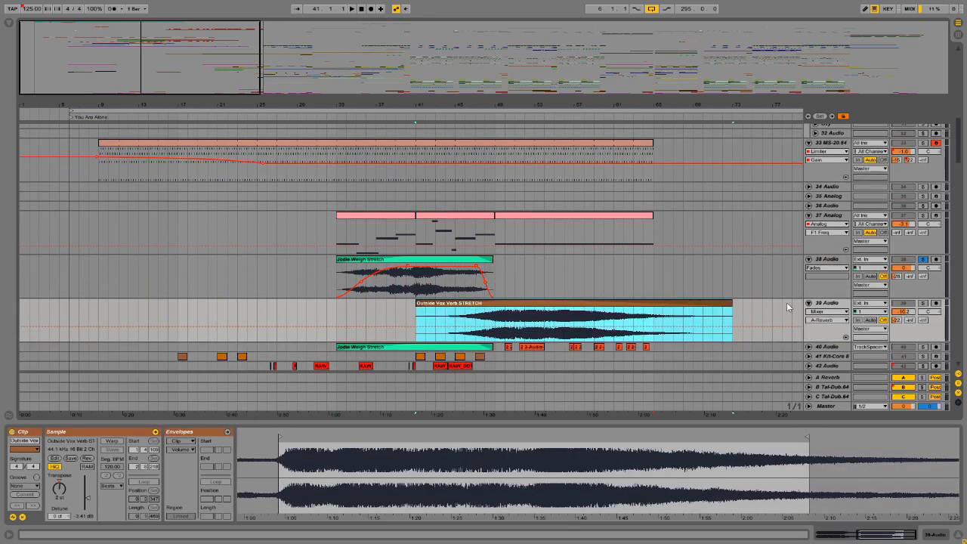
left_click(921, 304)
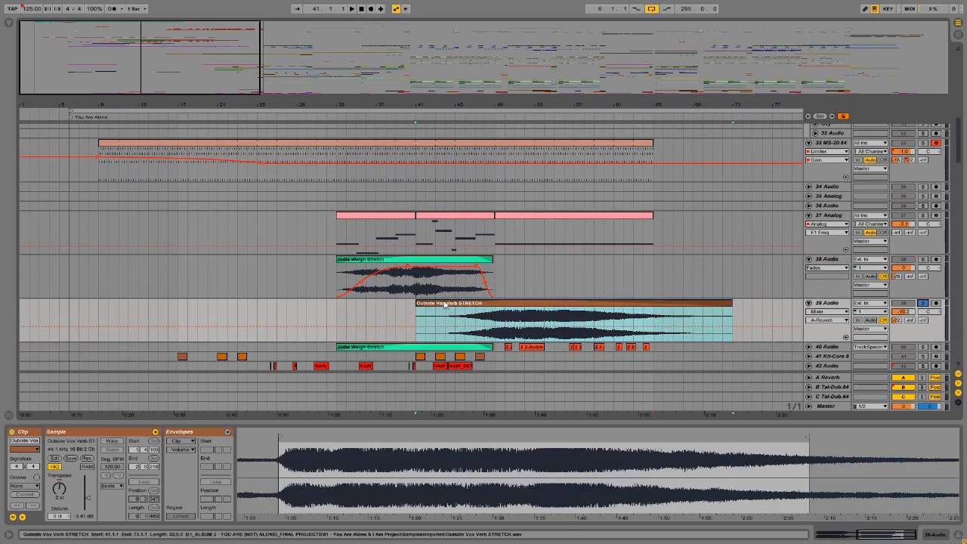
key("space")
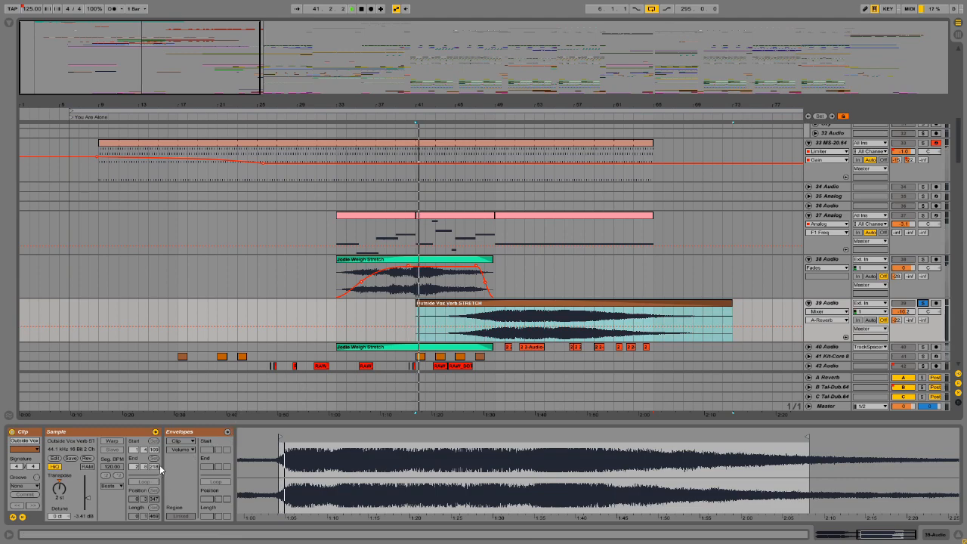
left_click(484, 321)
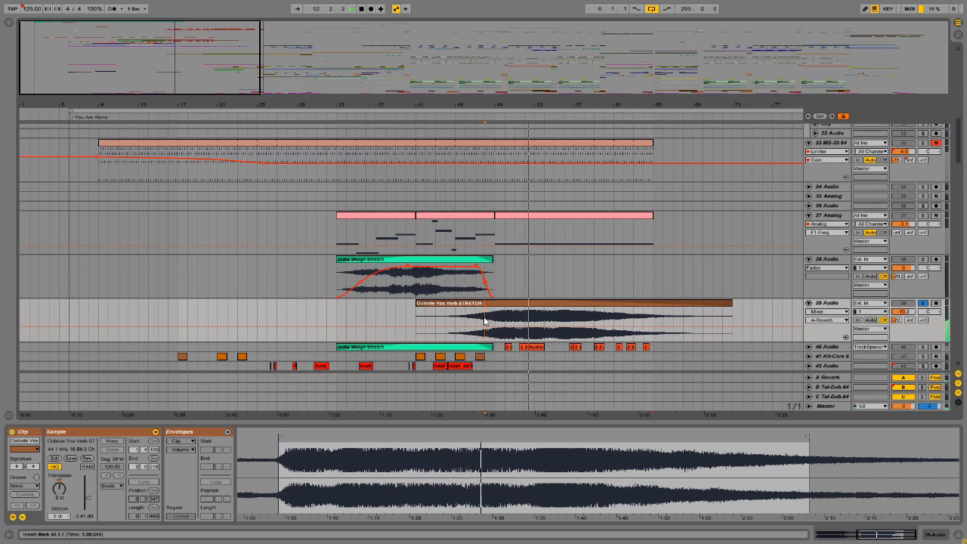
left_click(528, 280)
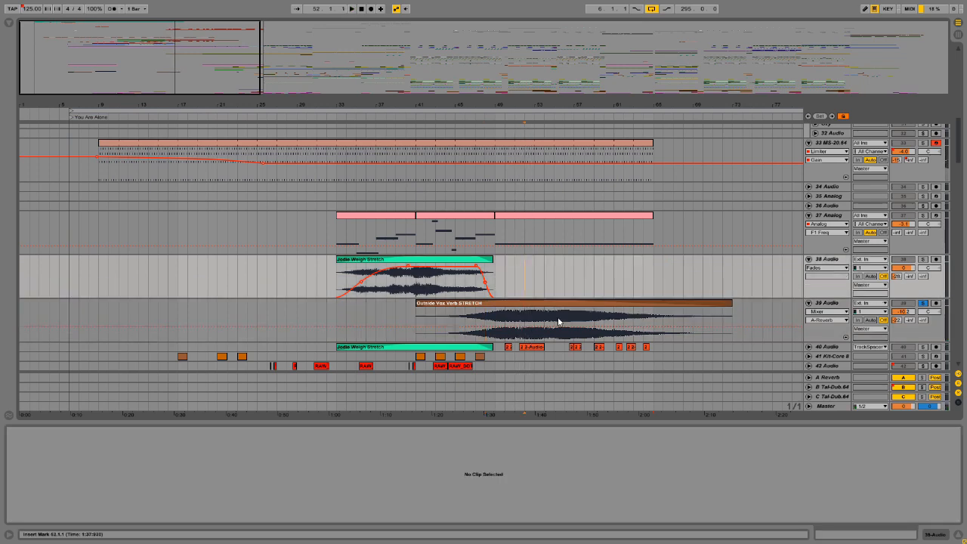
- Switch to Paul's Extreme Sound Stretch and reposition its window over the arrangement
key("super")
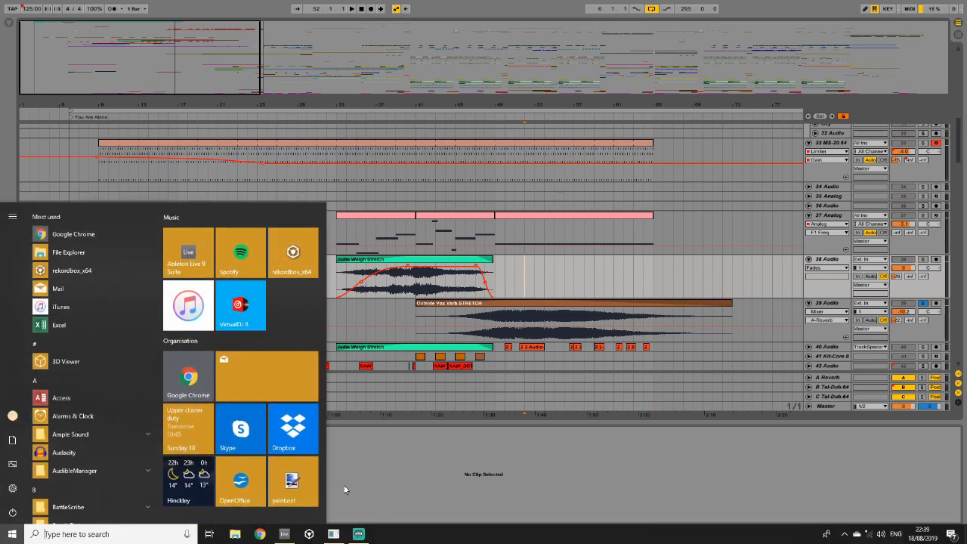
left_click(333, 534)
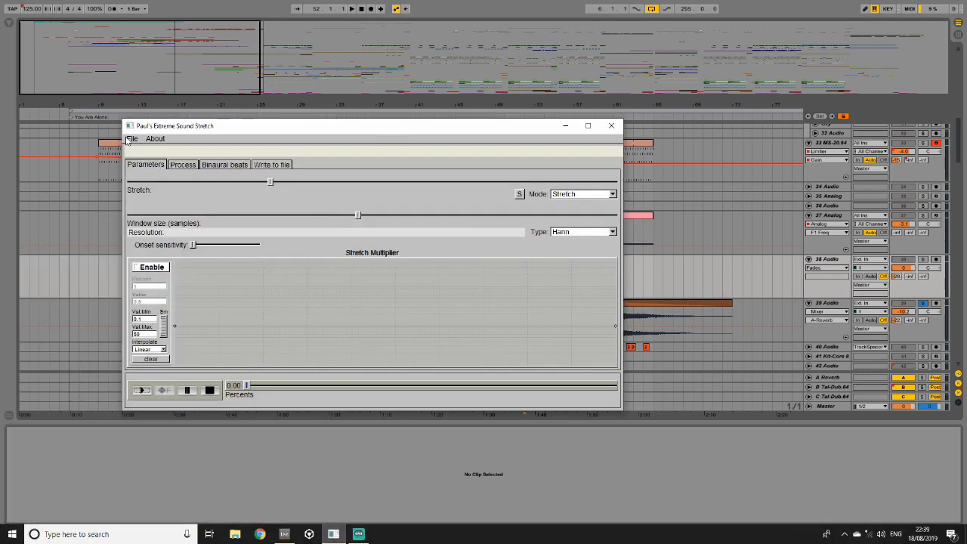
left_click_drag(219, 134, 350, 128)
- Open Weigh Me Down G#m.wav from the favorite folder F:/_SAMPLE LIBRARY/PaulStretch
left_click(264, 135)
left_click(276, 143)
left_click(365, 75)
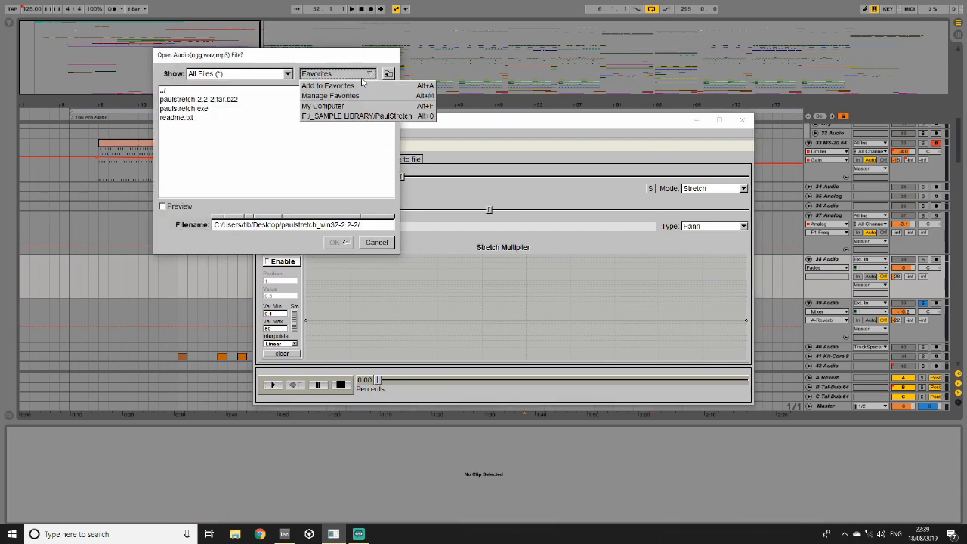
left_click(361, 116)
left_click_drag(392, 100, 388, 198)
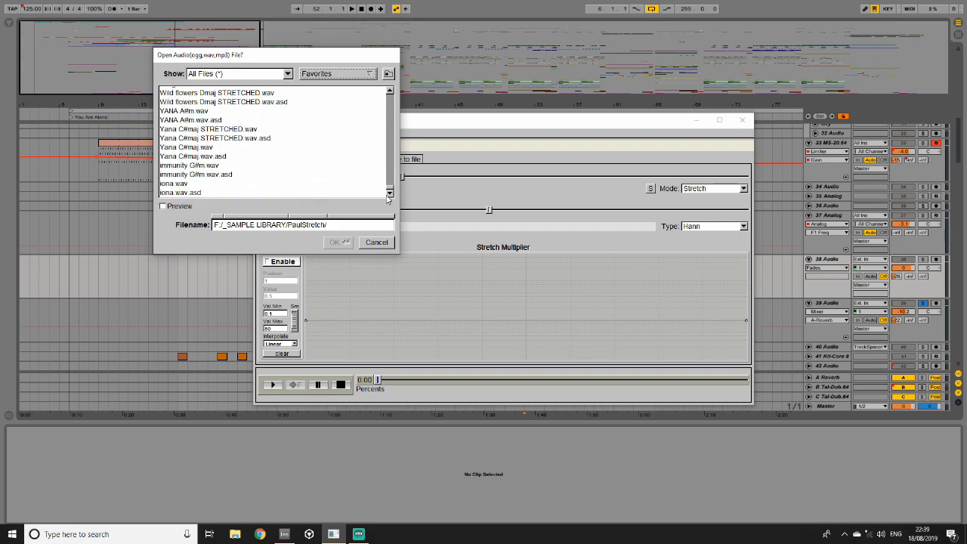
scroll(257, 158, "up", 2)
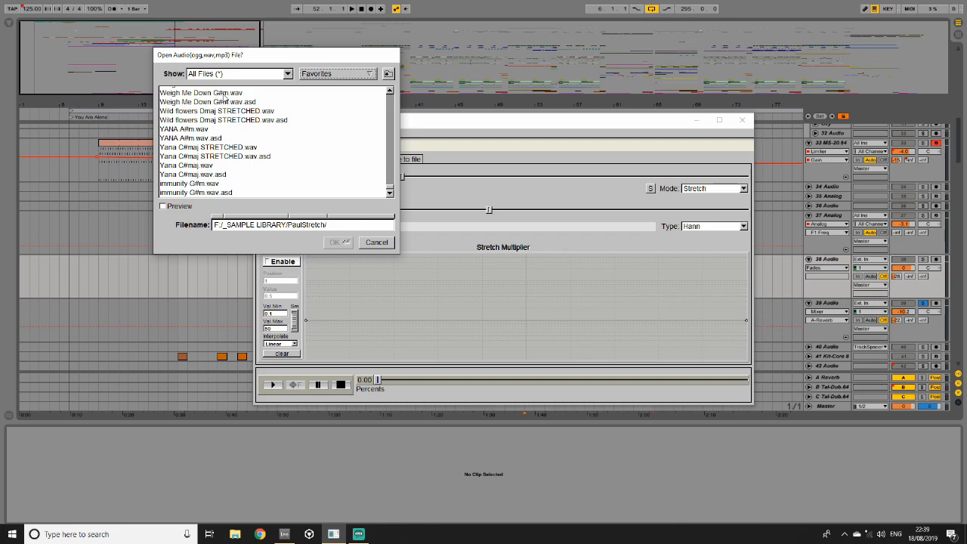
scroll(225, 96, "up", 4)
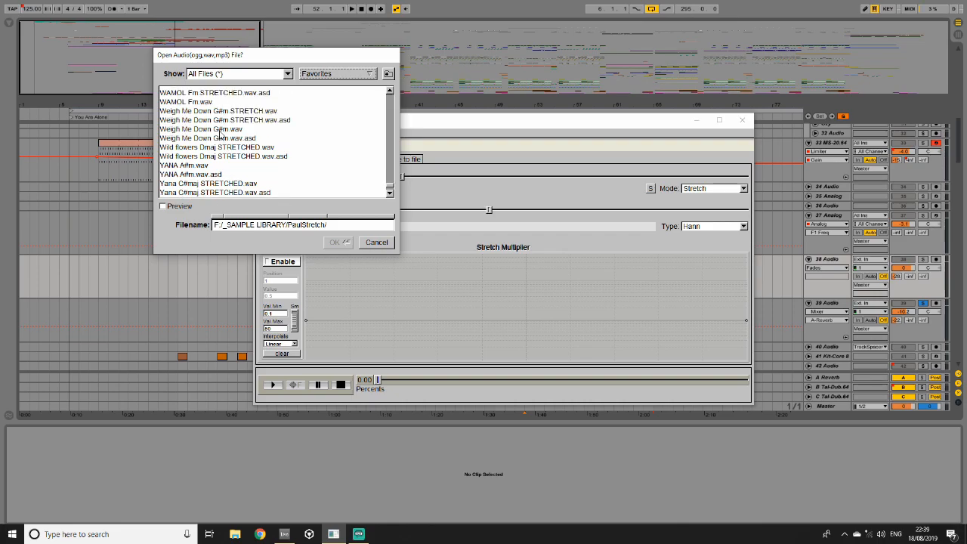
scroll(221, 133, "up", 3)
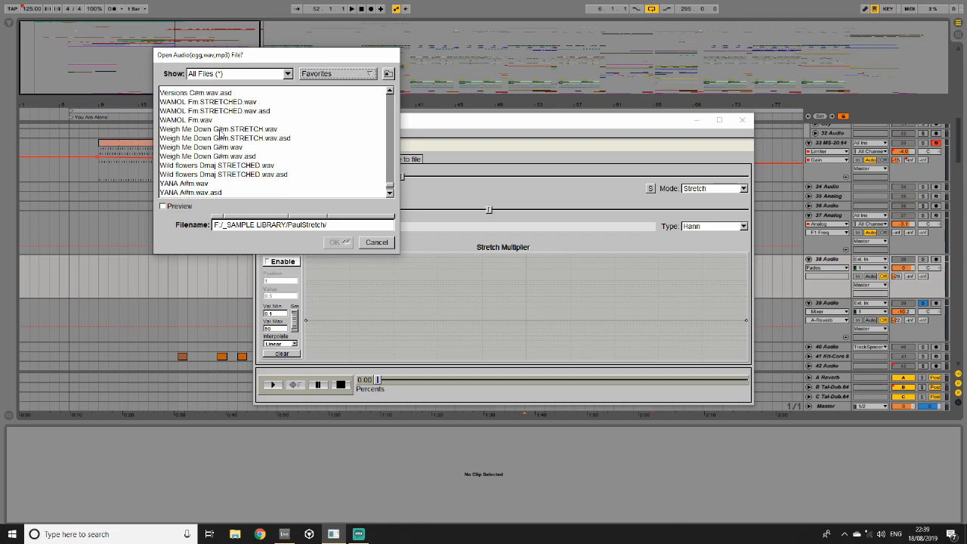
scroll(224, 158, "down", 2)
double_click(206, 167)
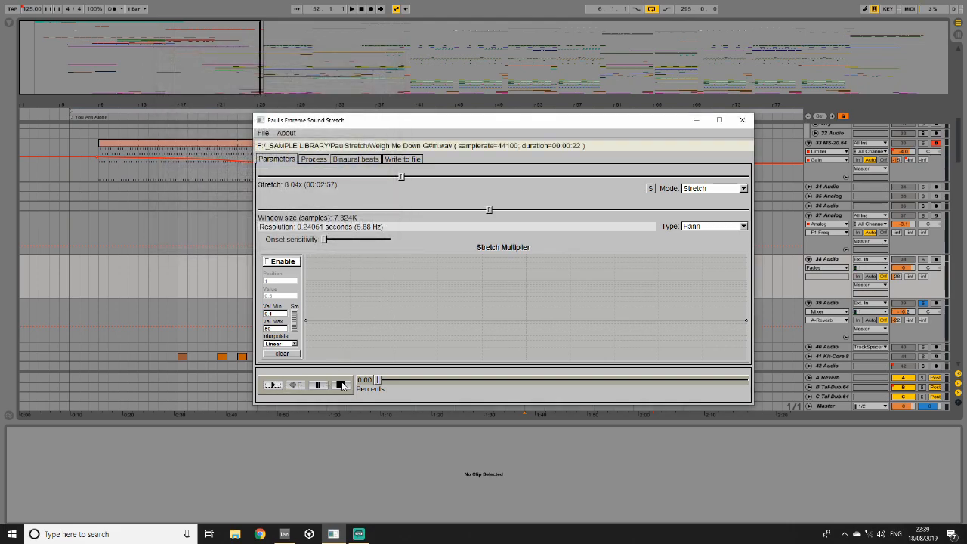
- Lower the stretch to 1x, audition the Weigh Me Down G#m sample and stop it
left_click(341, 385)
left_click_drag(401, 176, 261, 176)
left_click(272, 387)
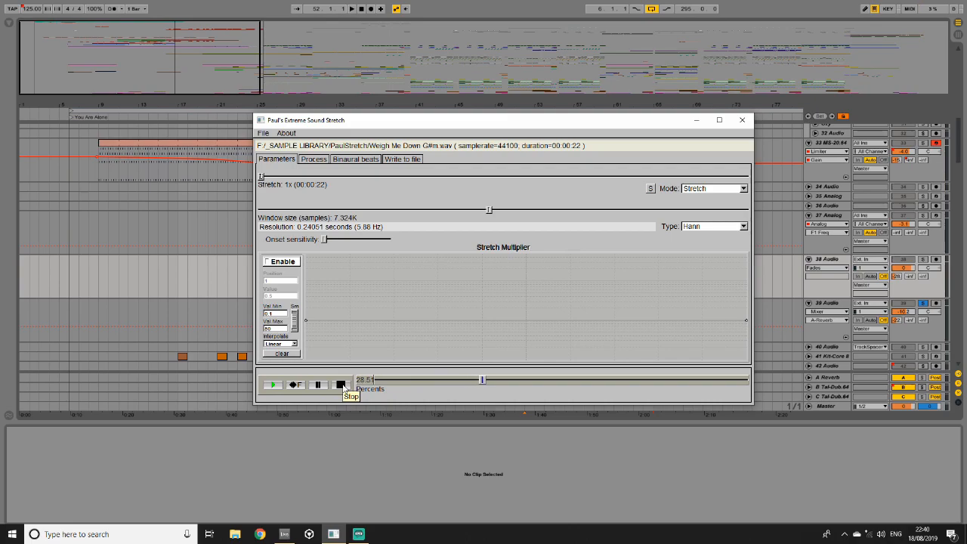
left_click(342, 385)
- Load Jodie Weigh.wav from the PaulStretch folder, play it at 1x stretch and stop it
left_click(266, 134)
left_click(274, 145)
scroll(254, 155, "down", 5)
left_click_drag(382, 107, 377, 147)
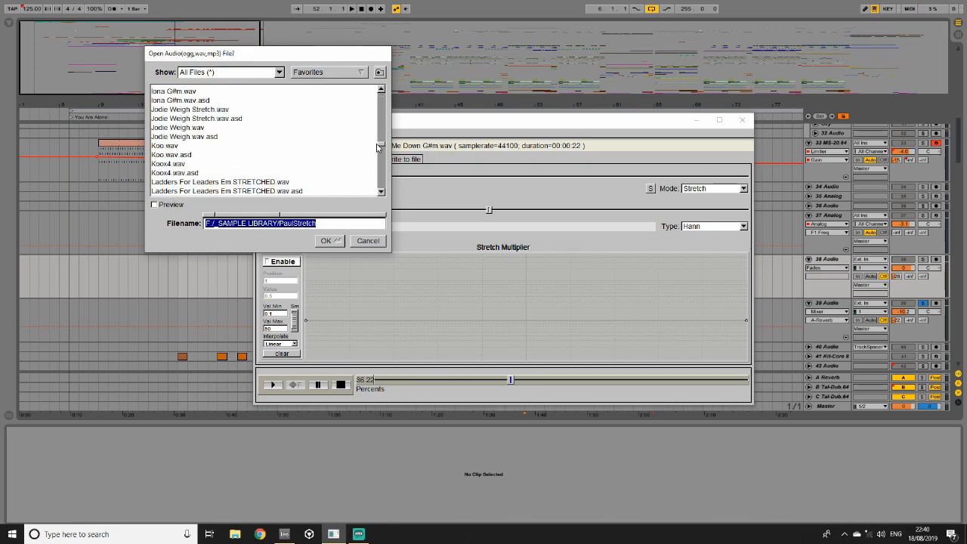
double_click(184, 128)
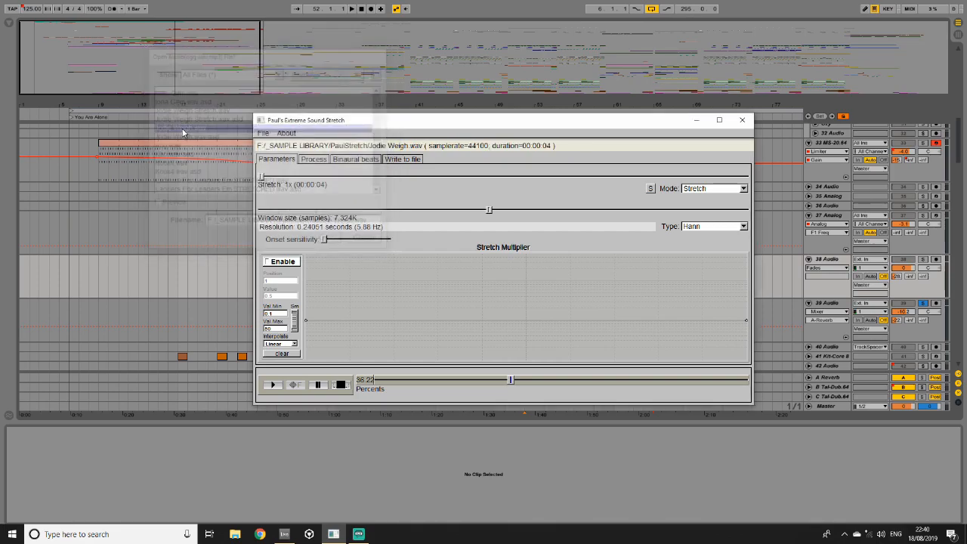
left_click(276, 385)
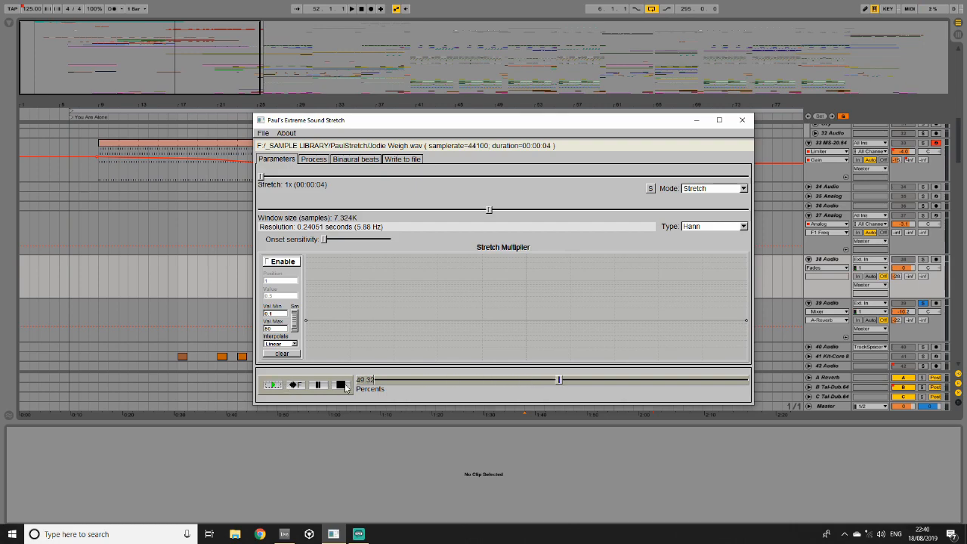
left_click(342, 386)
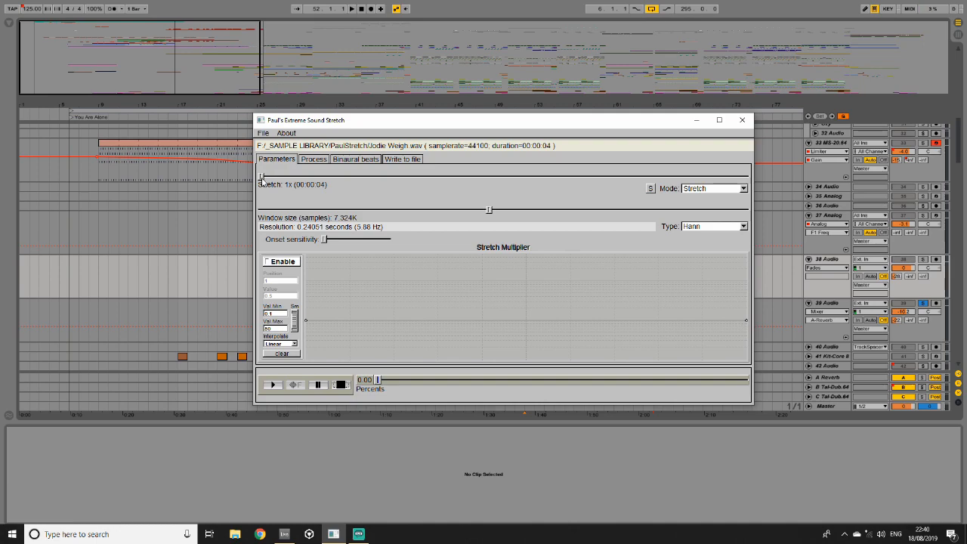
- Raise the stretch to 10000x, then open the exact stretch value entry and dismiss it
left_click_drag(261, 180, 198, 182)
left_click_drag(265, 178, 900, 204)
left_click(650, 188)
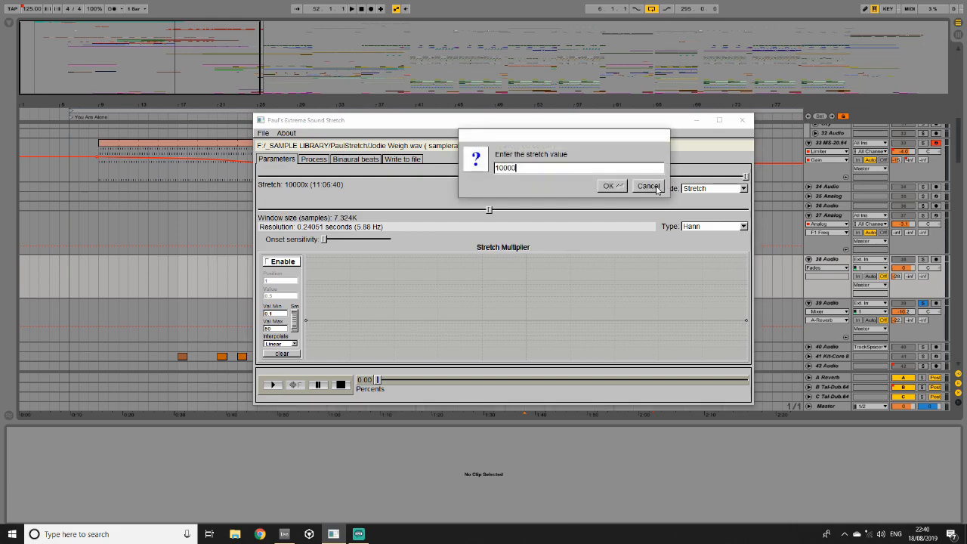
left_click(635, 190)
- Switch the mode to HyperStretch and set the stretch to 6.63x
left_click(714, 188)
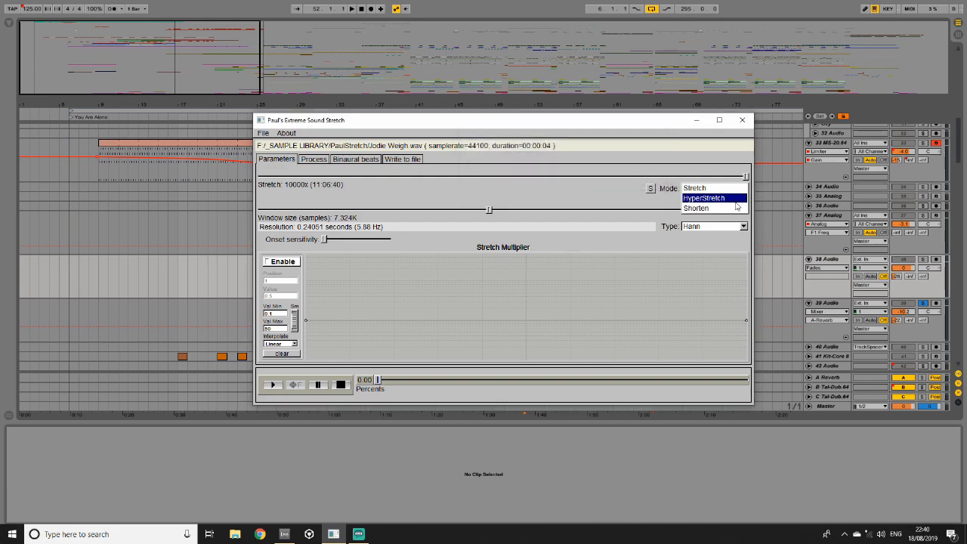
left_click(710, 203)
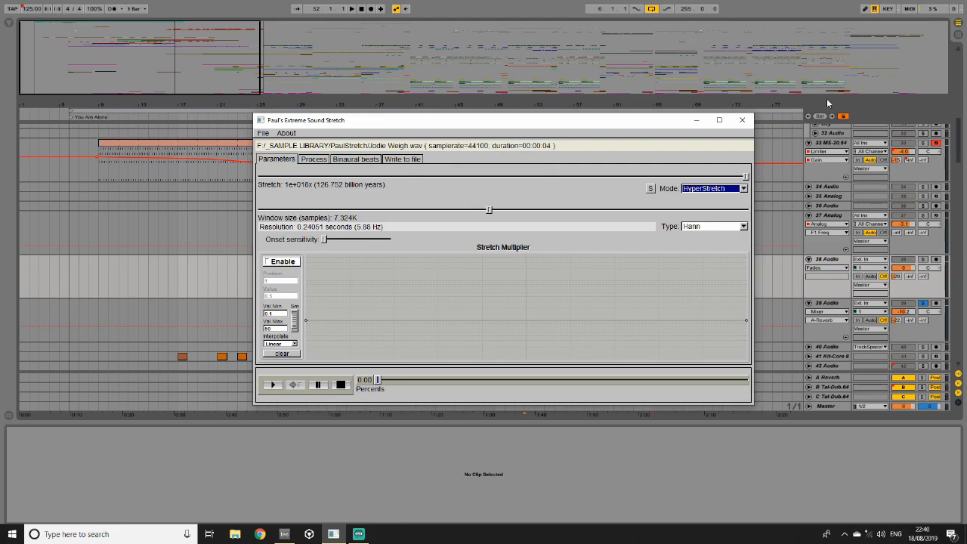
left_click_drag(745, 177, 319, 209)
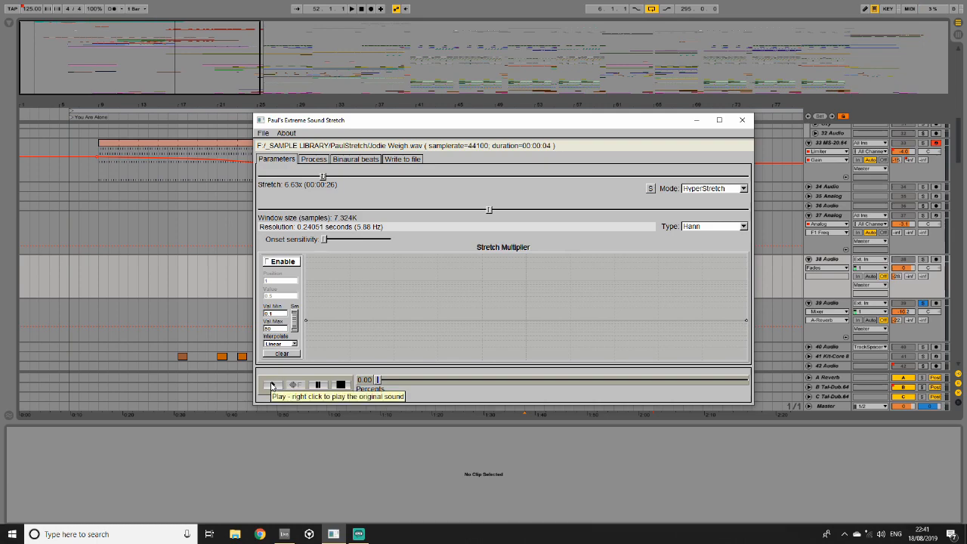
- Play the stretched Jodie Weigh sample, glance at the Process and Binaural beats settings, and stop playback
left_click(271, 385)
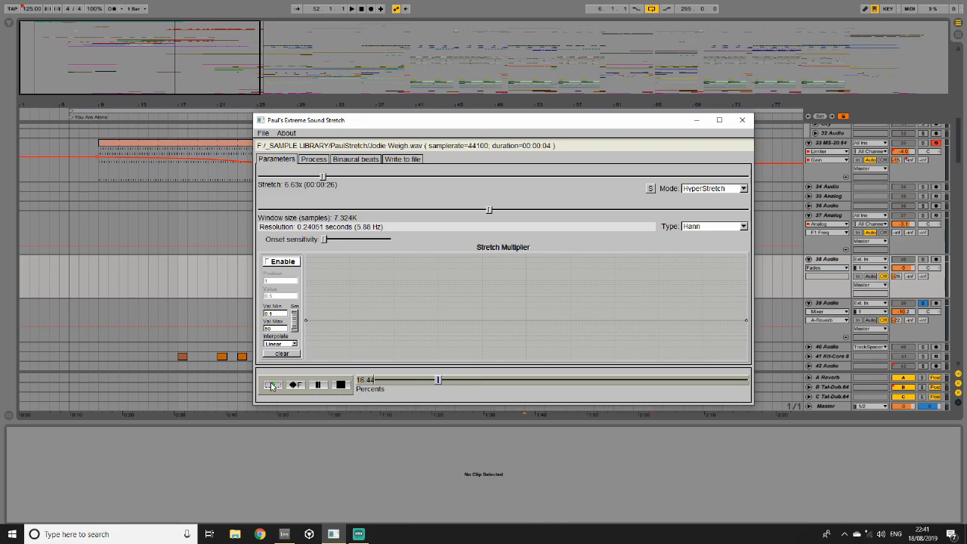
left_click(314, 159)
left_click(346, 160)
left_click(279, 161)
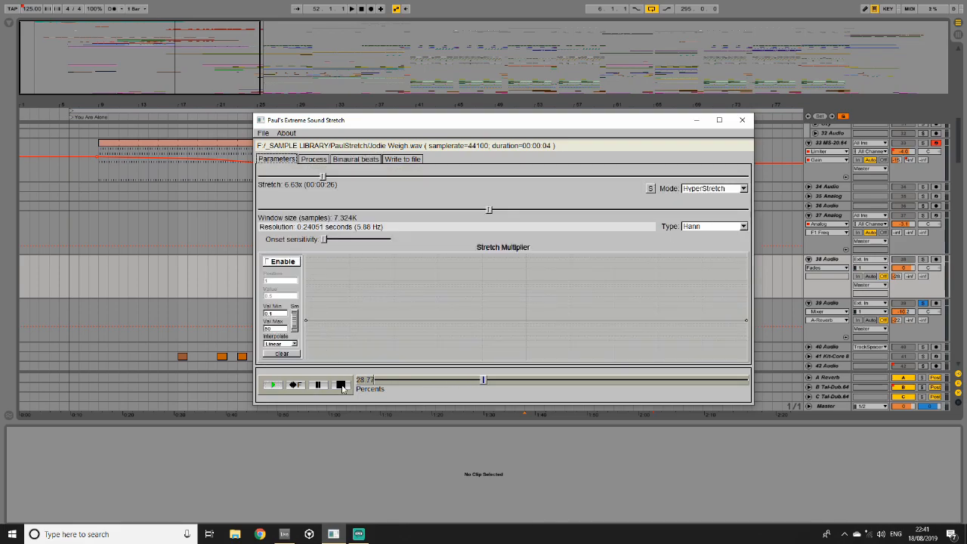
left_click(341, 385)
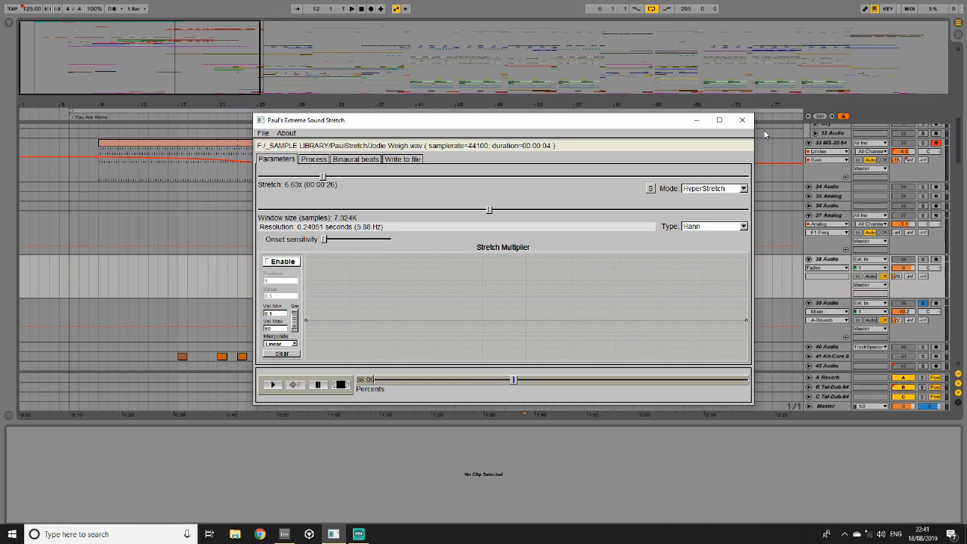
- Enable the Octave Mixer in the Process settings, play the sample, raise the -1 and 1 octave levels and lower the 0 octave level
left_click(363, 160)
left_click(314, 159)
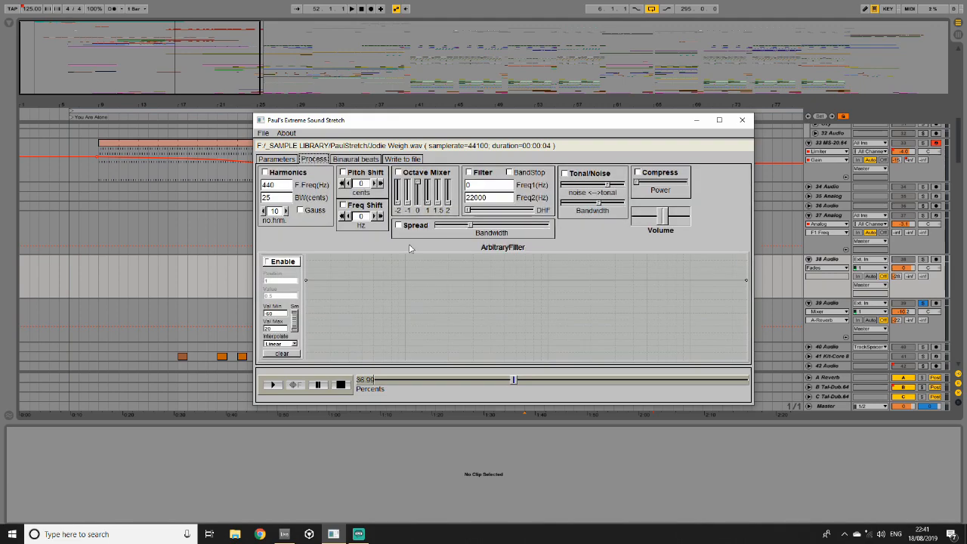
left_click(399, 173)
left_click_drag(408, 202, 408, 193)
left_click(270, 385)
left_click_drag(408, 193, 411, 189)
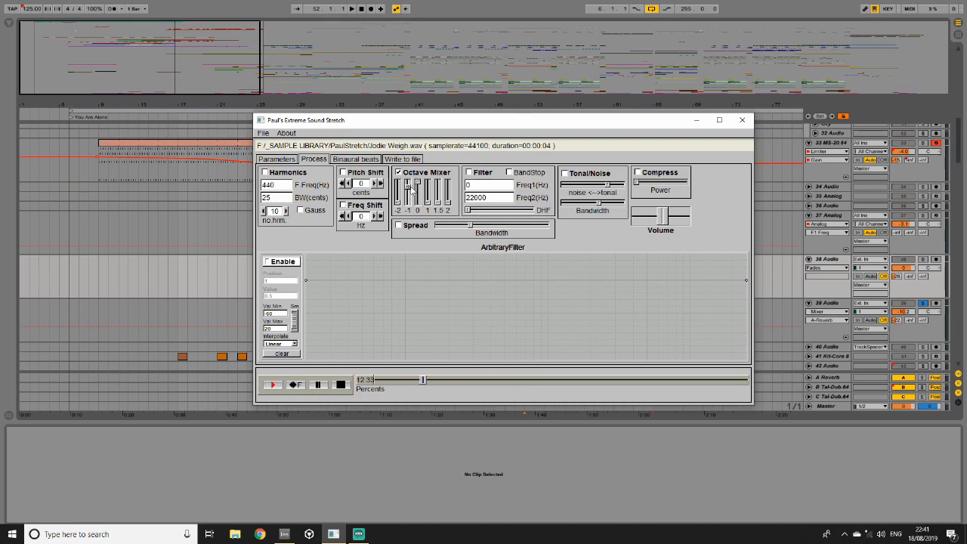
left_click_drag(411, 187, 418, 195)
left_click_drag(428, 202, 429, 195)
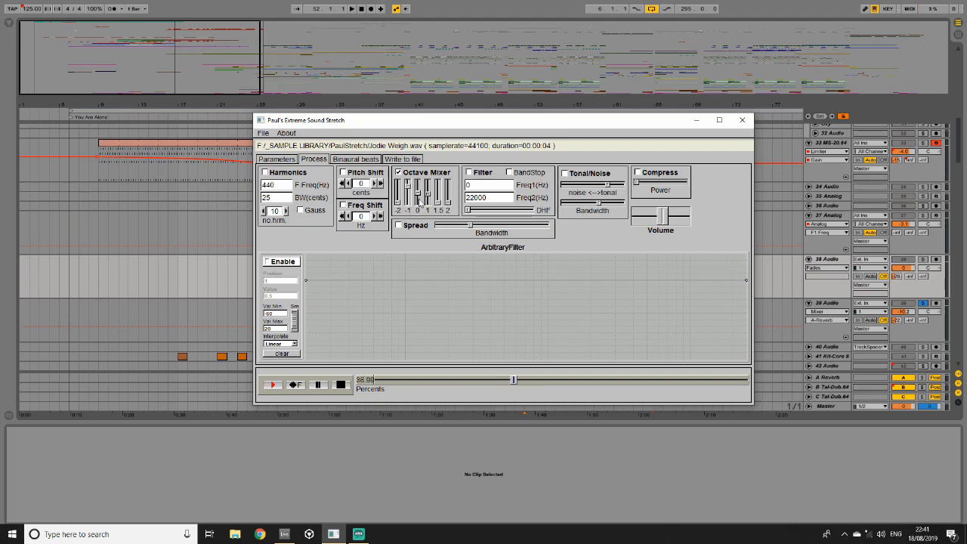
- Raise the -2 octave level in the Octave Mixer, stop playback and close Paul's Extreme Sound Stretch from the Parameters view
left_click_drag(398, 203, 401, 192)
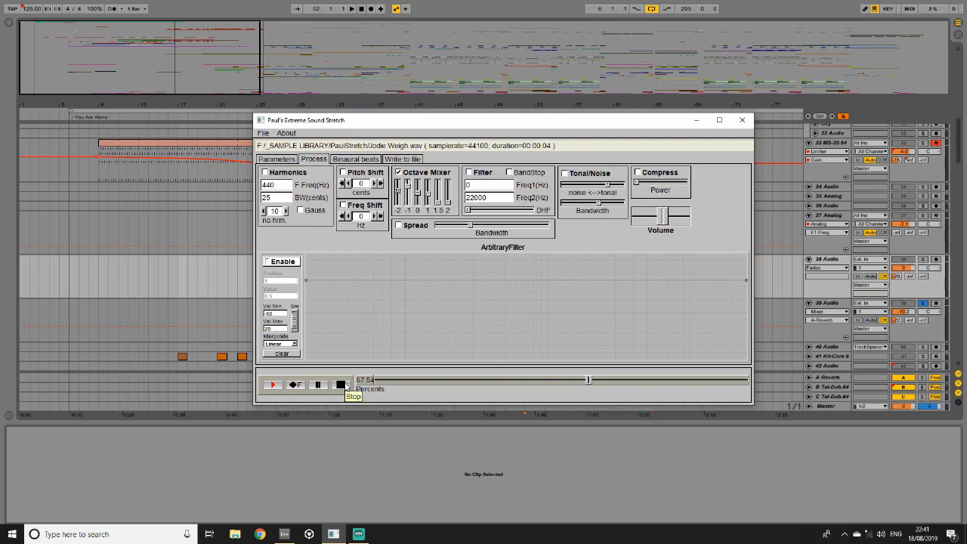
left_click(346, 386)
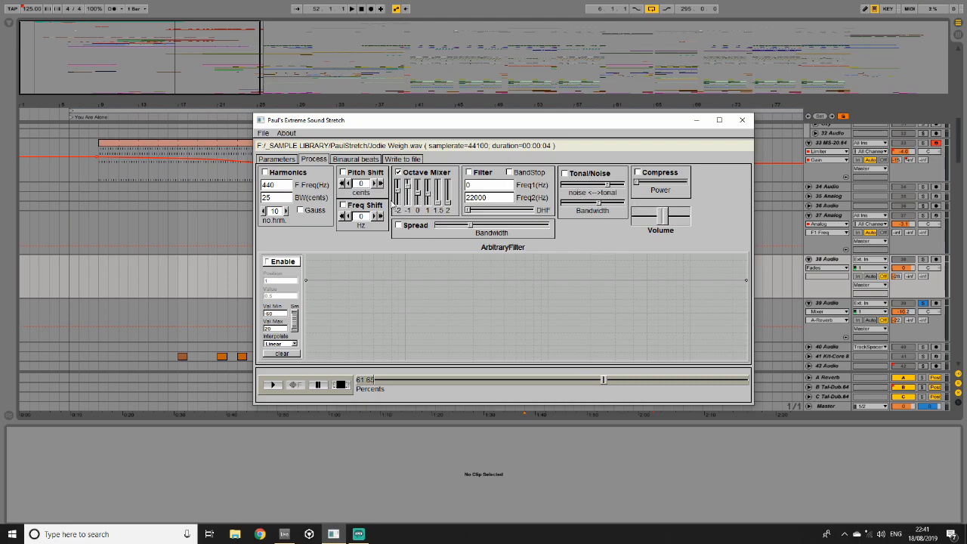
left_click(276, 160)
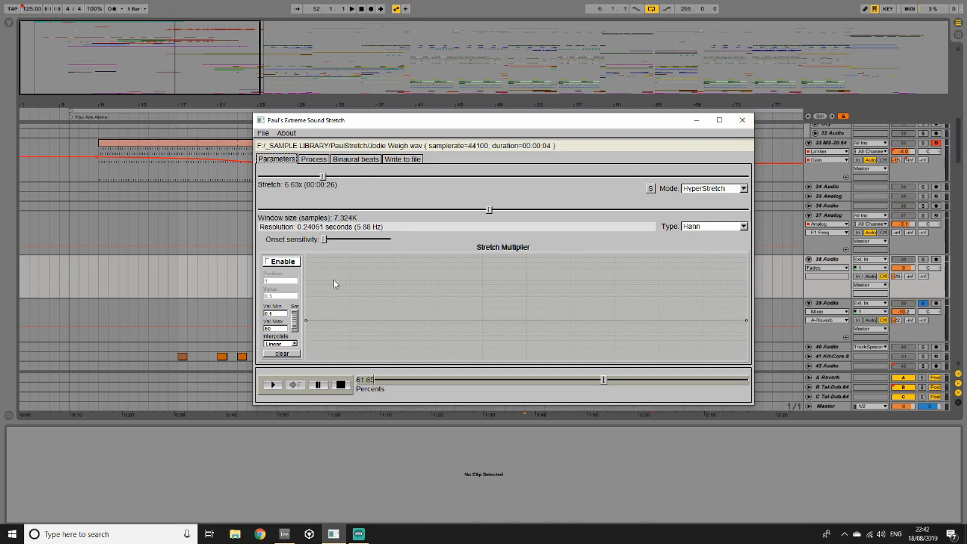
left_click(742, 119)
- Play from the Jodie Weigh Stretch clip with tracks 37 and 38 soloed, add MS-20 track 33 to the solo, and stop playback
left_click(404, 259)
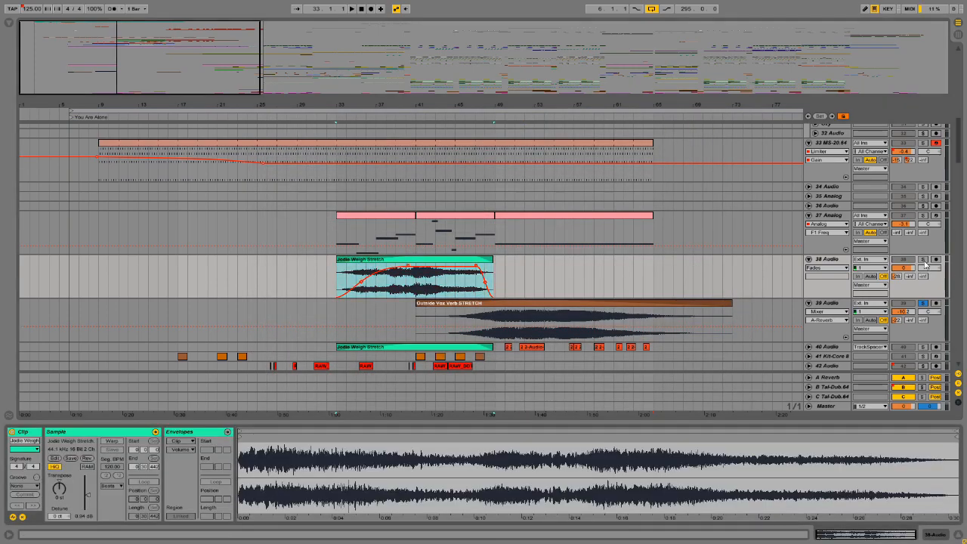
left_click(923, 216)
key("space")
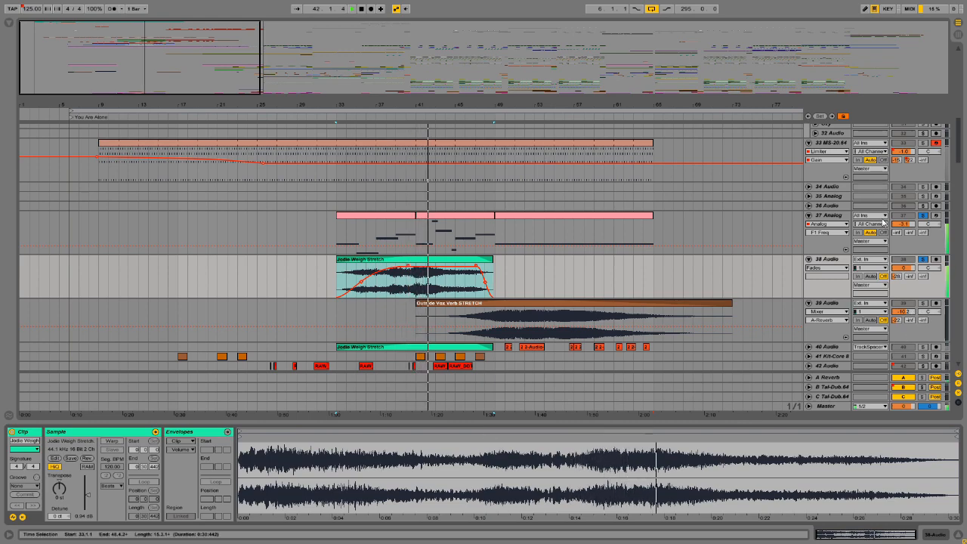
left_click(924, 144)
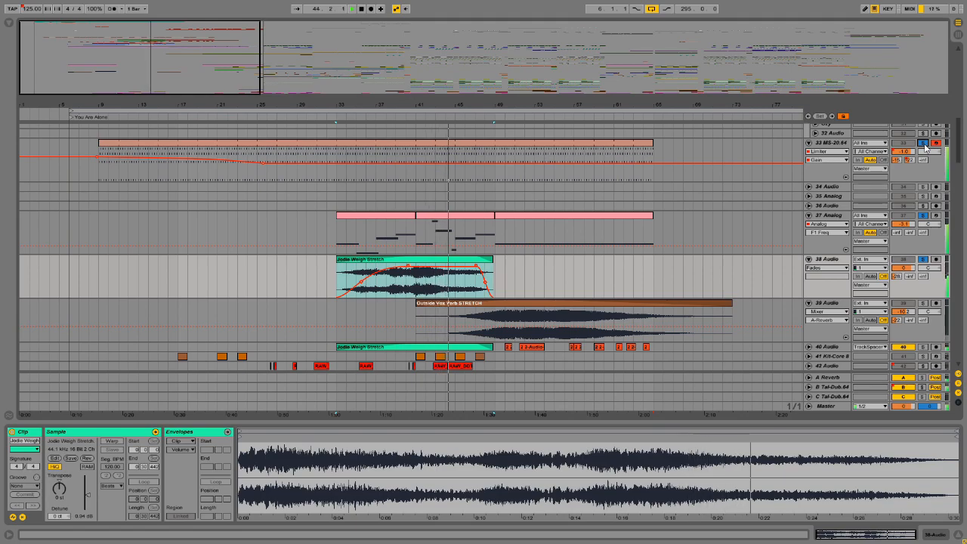
key("space")
- Unfold track 51, solo it and play its Yana C#maj STRETCHED clip from bar 29, then from bar 45
left_click(538, 267)
scroll(537, 267, "down", 3)
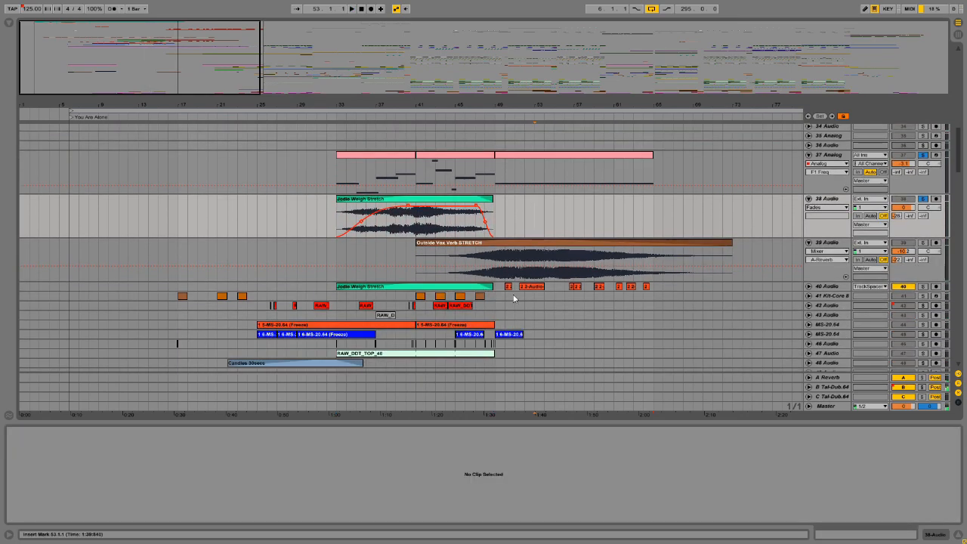
scroll(501, 268, "down", 2)
scroll(527, 249, "down", 2)
left_click(525, 300)
left_click(809, 302)
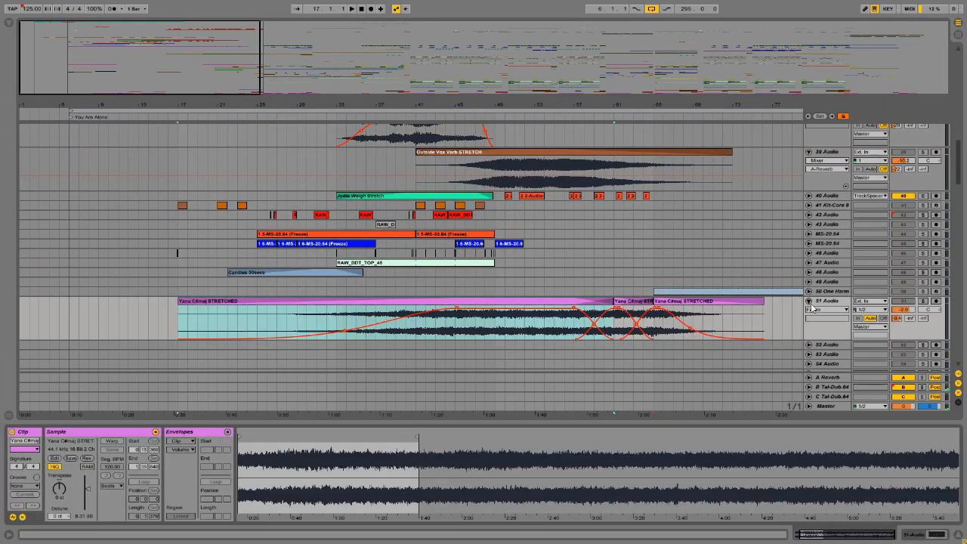
left_click(306, 333)
left_click_drag(181, 92, 181, 74)
key("space")
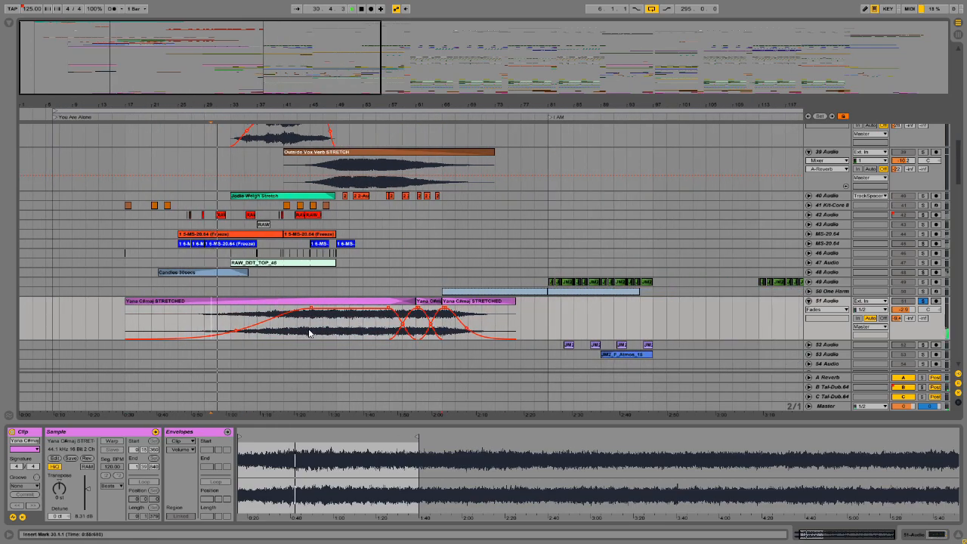
left_click(310, 333)
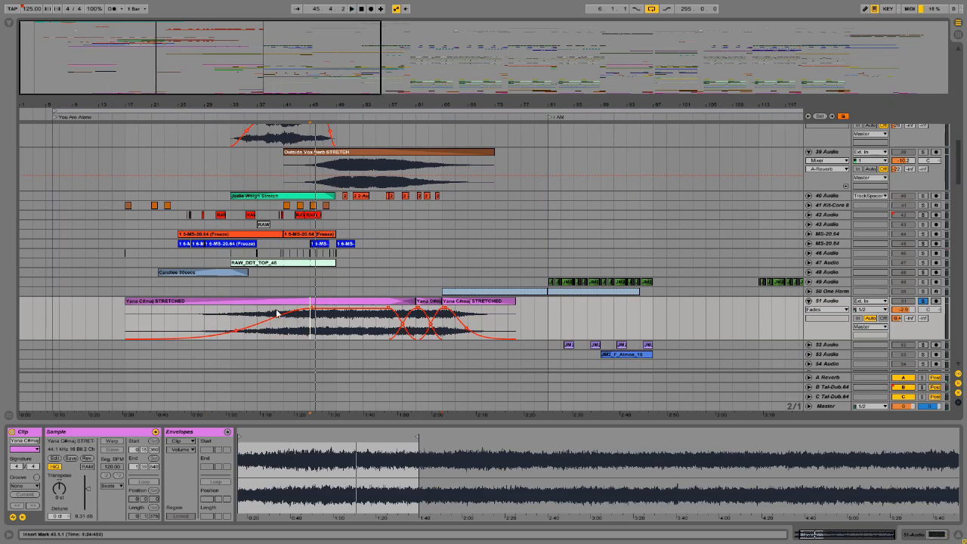
- Show the browser, open the PaulStretch folder in the sample library and preview Yana C#maj.wav
left_click(10, 23)
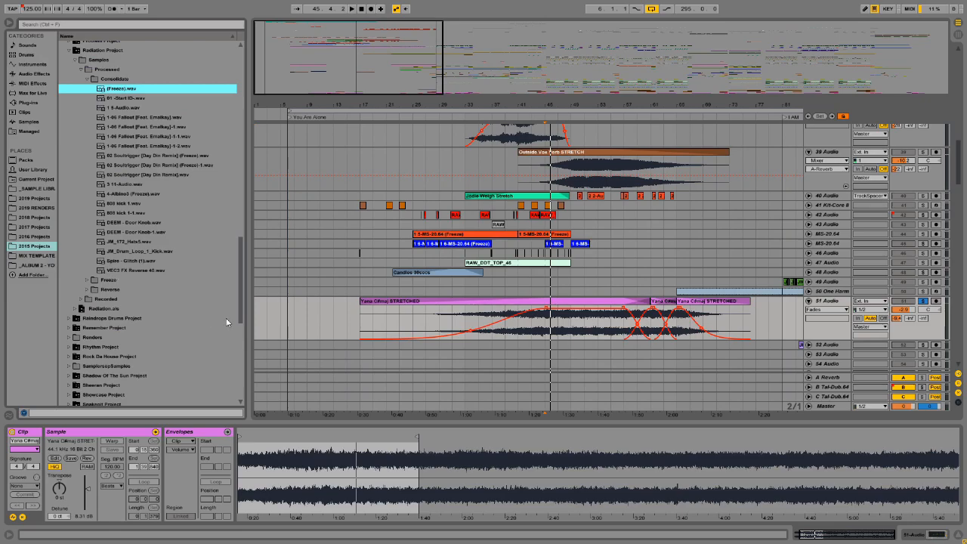
left_click(40, 189)
left_click_drag(240, 84, 251, 361)
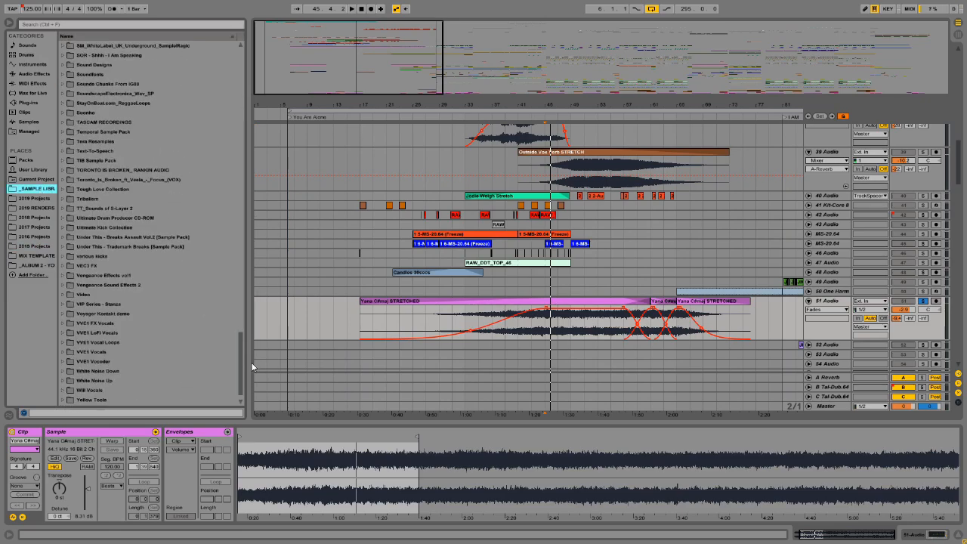
left_click_drag(244, 361, 245, 344)
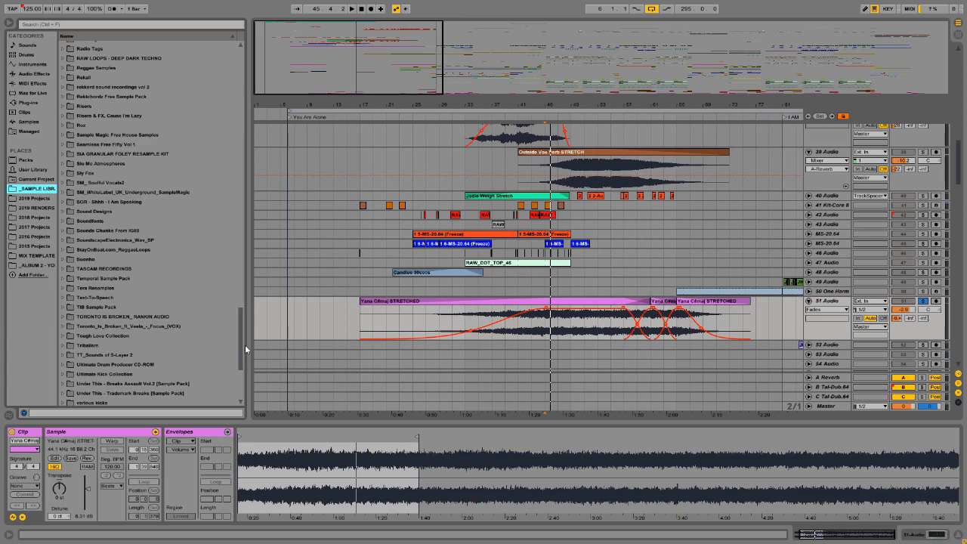
left_click_drag(245, 345, 245, 338)
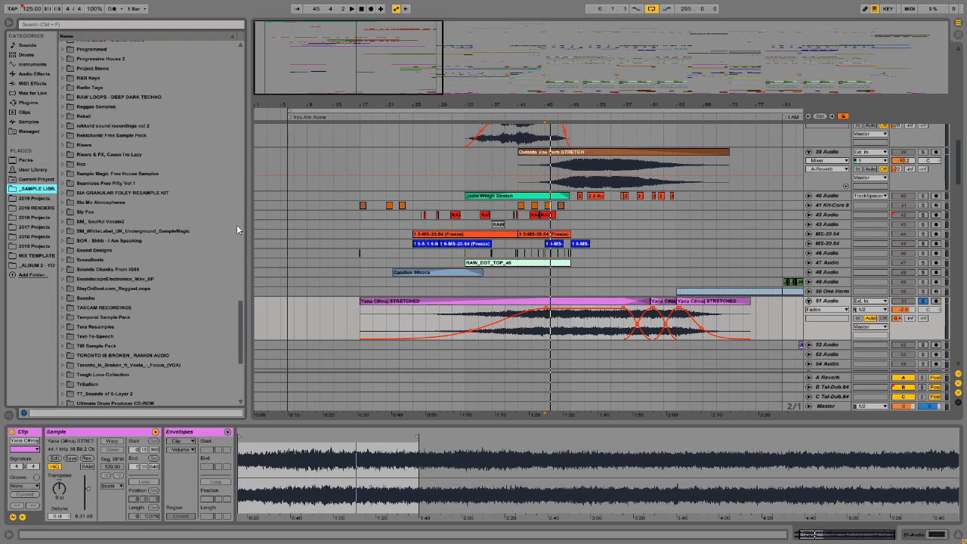
left_click_drag(241, 310, 243, 279)
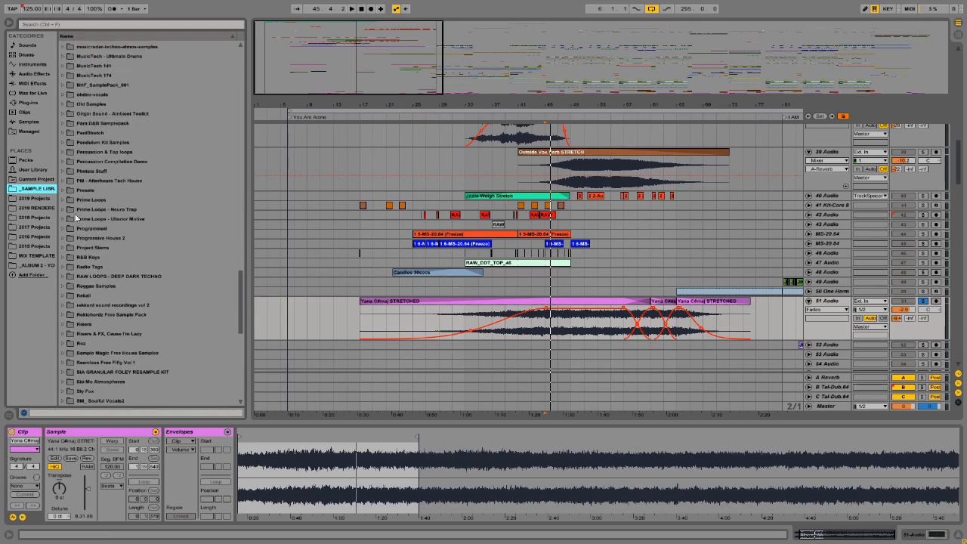
left_click(64, 133)
left_click_drag(244, 210, 242, 337)
left_click(97, 260)
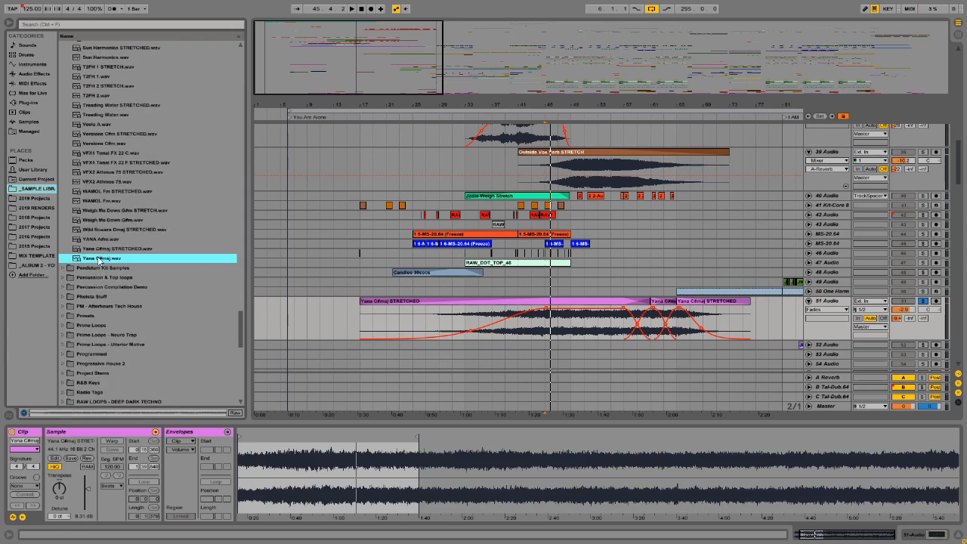
- Place the insert mark at bar 37 in the Yana C#maj STRETCHED clip to show its waveform
left_click(341, 327)
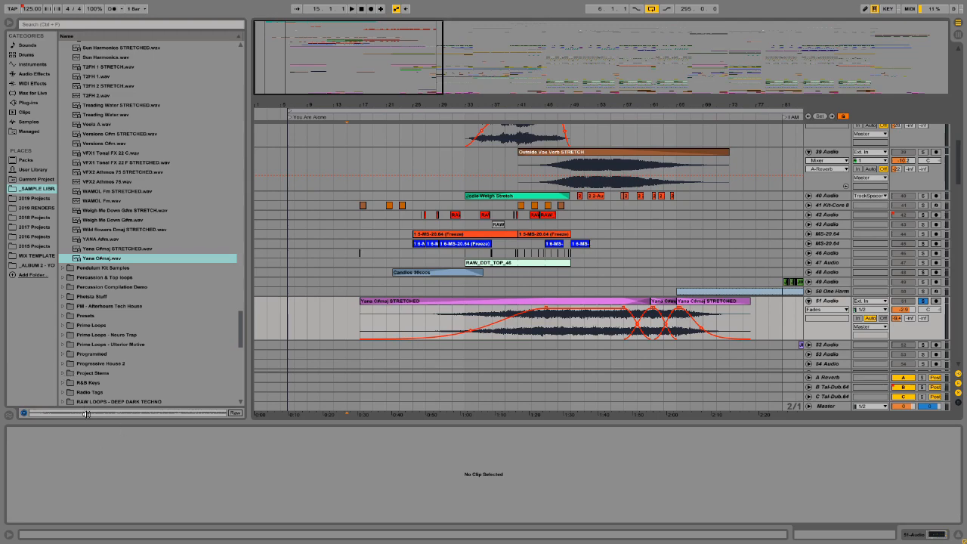
scroll(335, 122, "right", 2)
left_click_drag(335, 106, 294, 96)
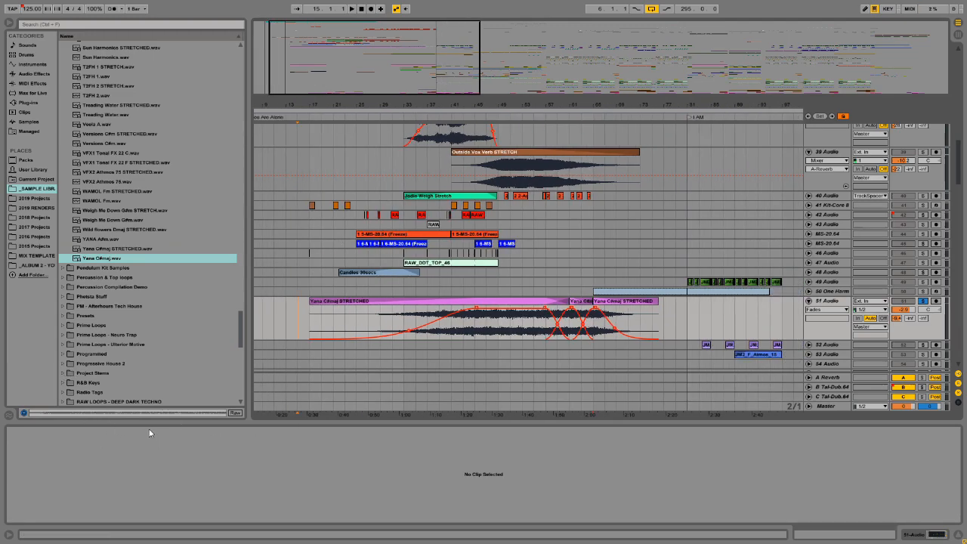
left_click(428, 317)
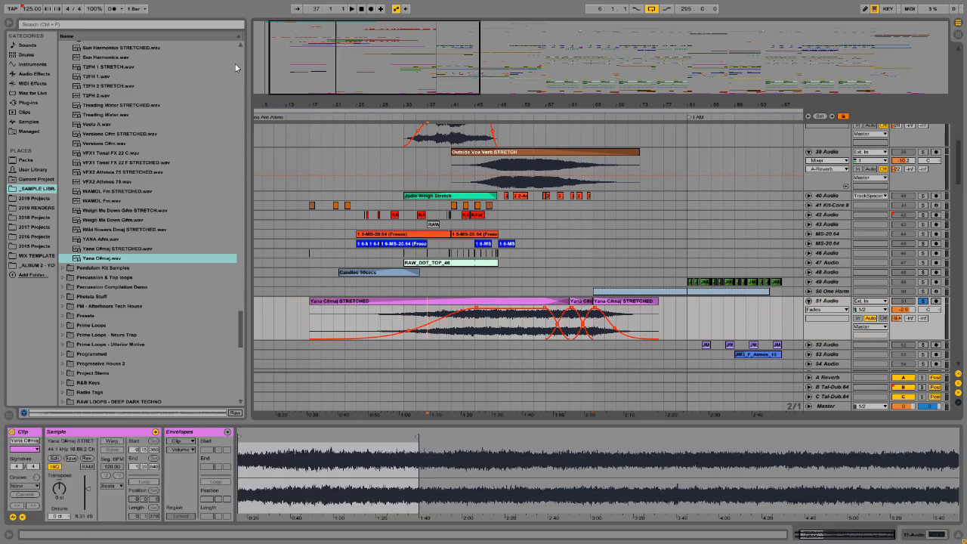
- Preview Airhorn D STRETCHED.wav and the original Airhorn D.wav from the PaulStretch folder
left_click_drag(241, 329, 241, 196)
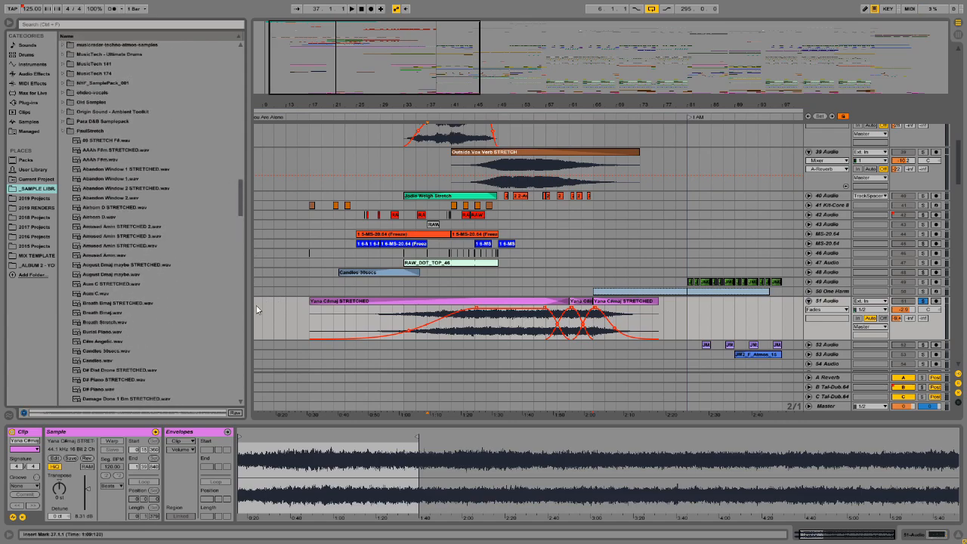
left_click(315, 316)
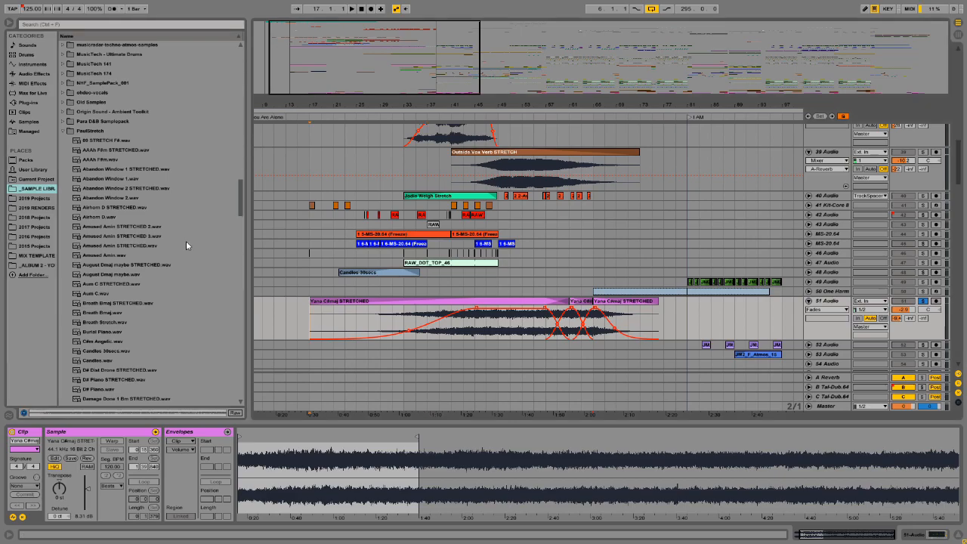
left_click(120, 209)
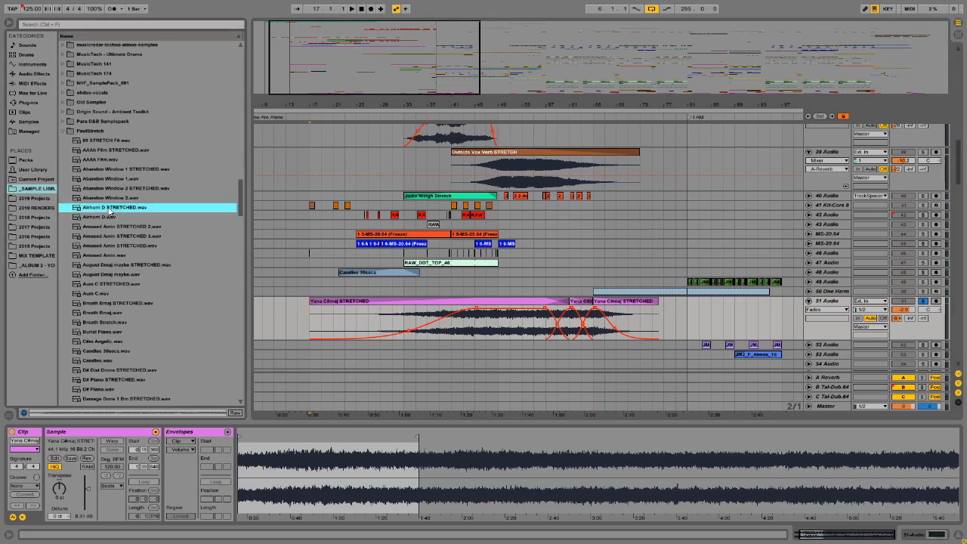
left_click(112, 218)
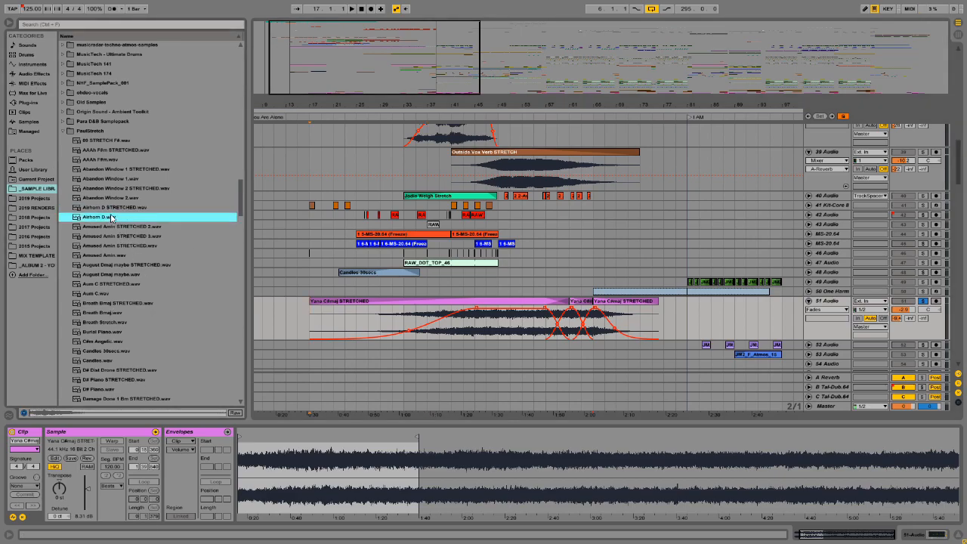
left_click(346, 318)
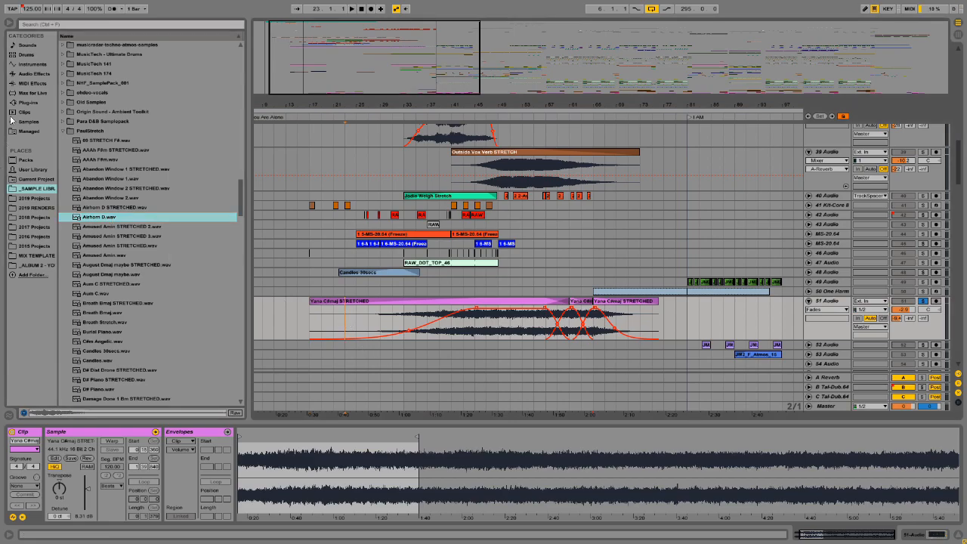
- Hide the browser and fold track 51
left_click(12, 27)
mouse_move(79, 38)
left_mouse_down()
mouse_move(92, 44)
mouse_move(75, 51)
left_mouse_up()
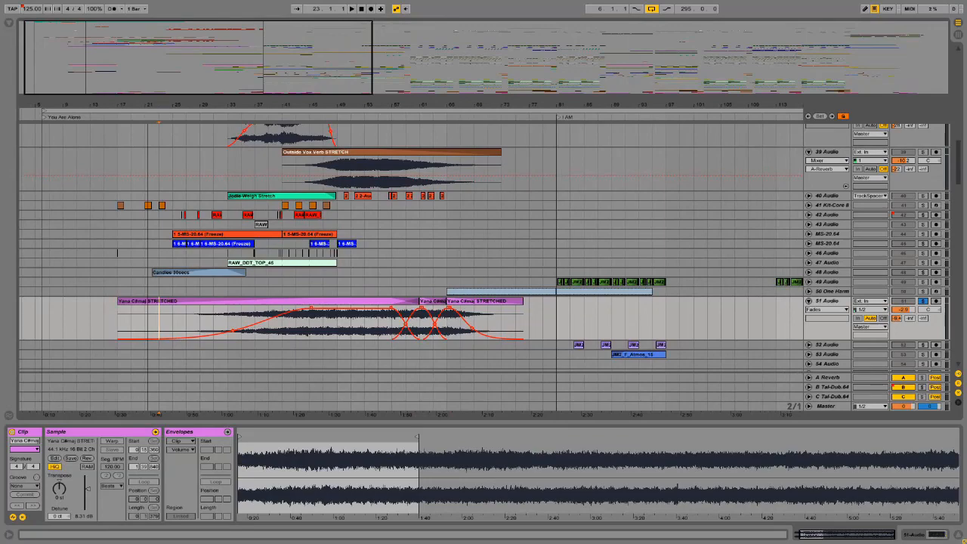
left_click(808, 300)
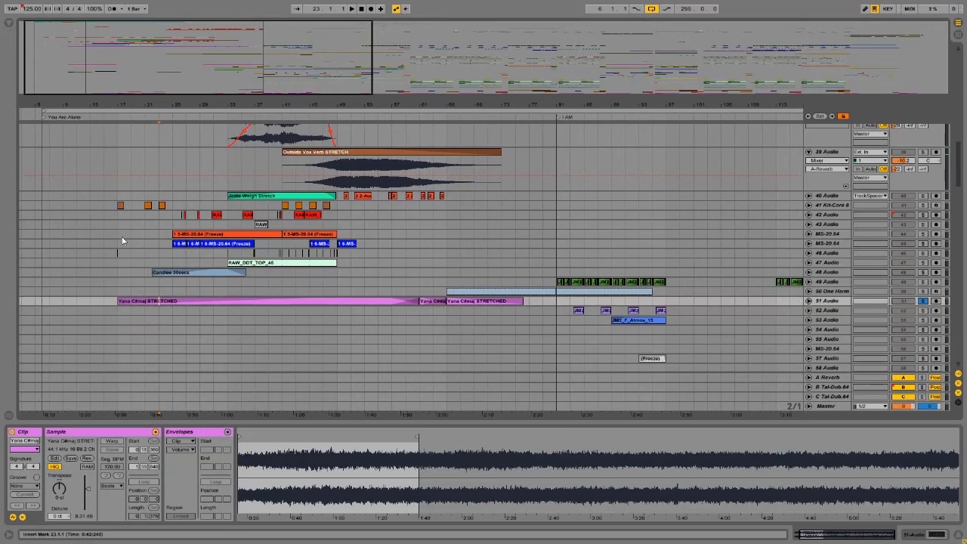
- Solo track 48, play its Candles 30secs clip from the start and unfold the track
left_click(179, 275)
left_click(922, 272)
key("space")
left_click(808, 272)
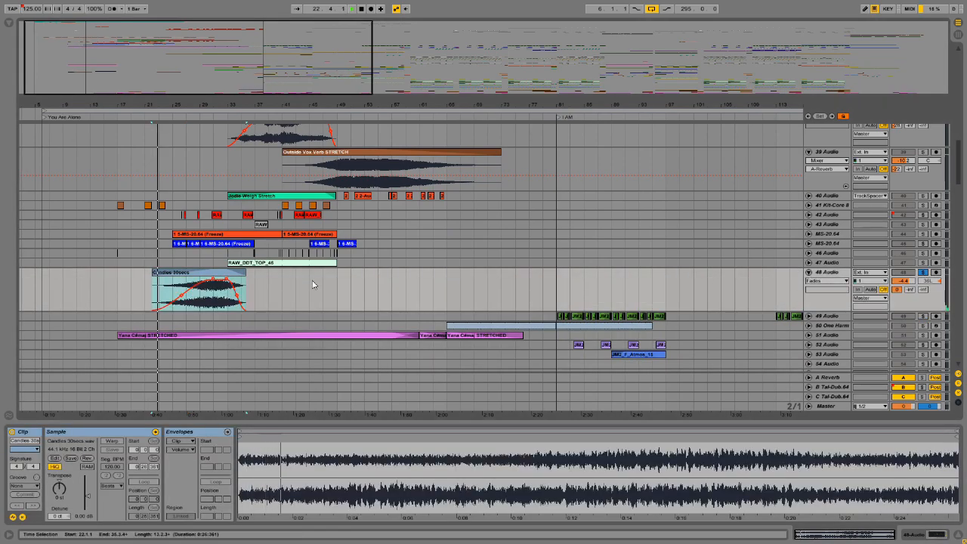
- Add tracks 51, 38, 39 and 37 to the solo while track 48 keeps playing
left_click(923, 325)
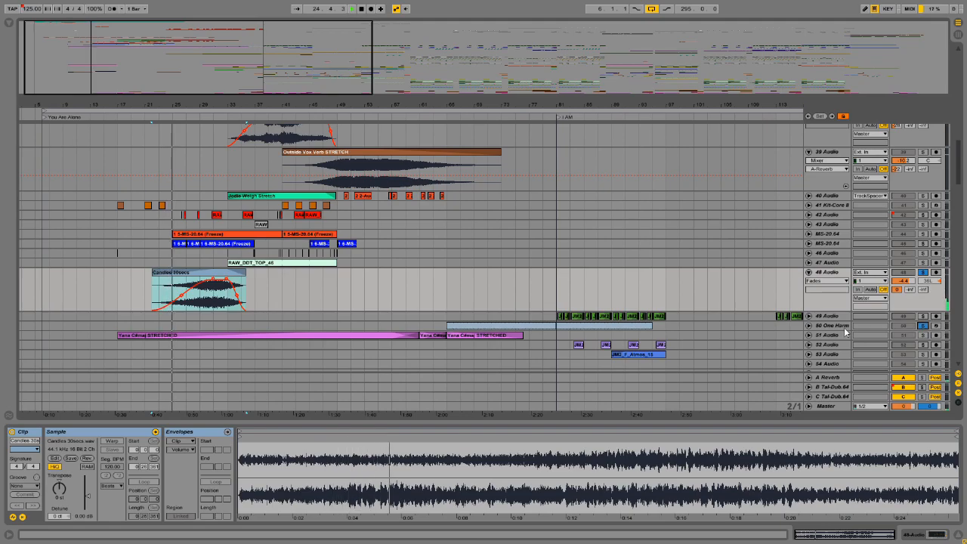
left_click(923, 326)
left_click(922, 335)
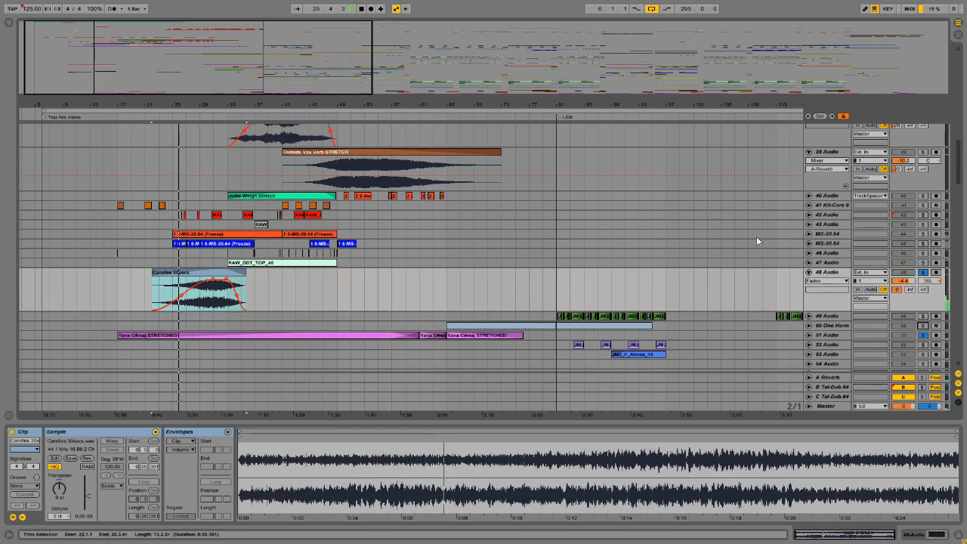
scroll(659, 250, "up", 1)
scroll(272, 291, "up", 1)
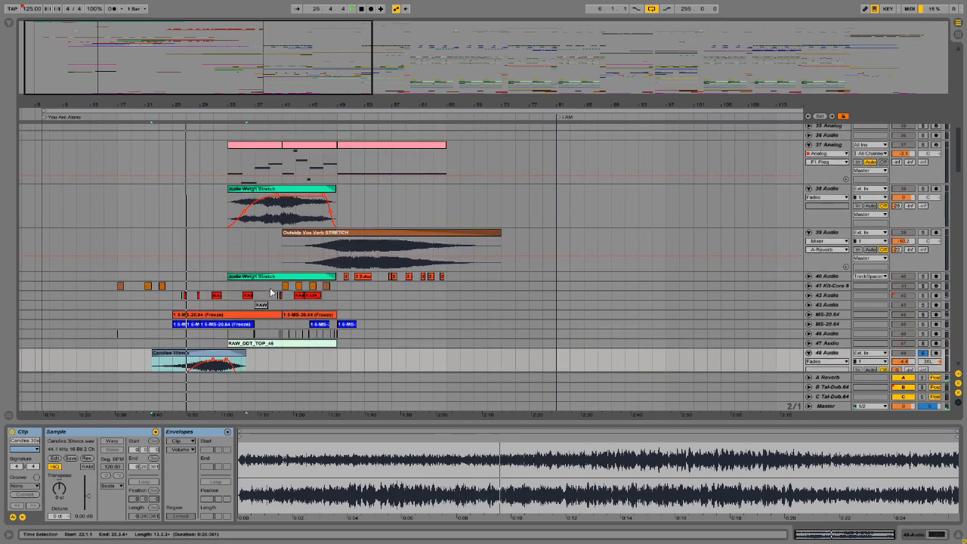
scroll(270, 291, "down", 2)
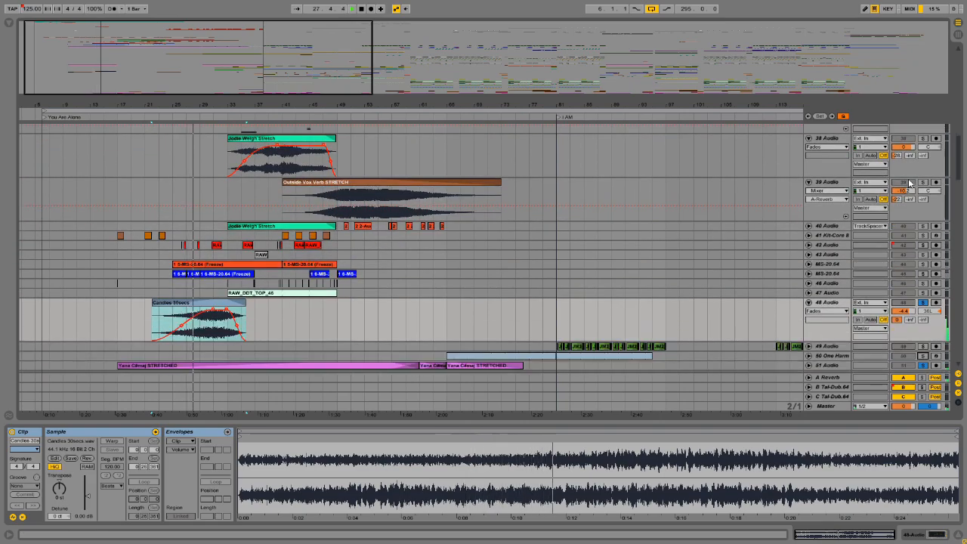
scroll(649, 260, "up", 2)
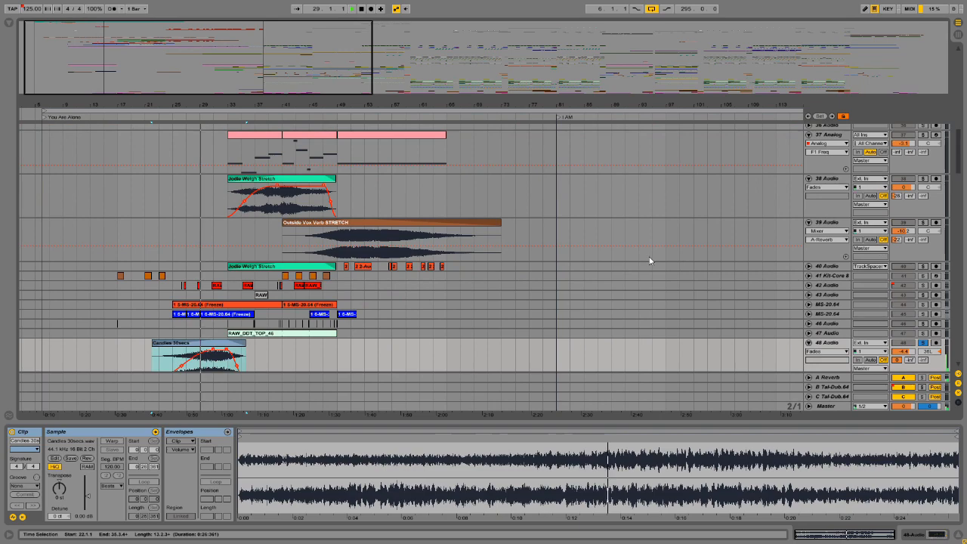
left_click(922, 178)
left_click(923, 222)
left_click(922, 134)
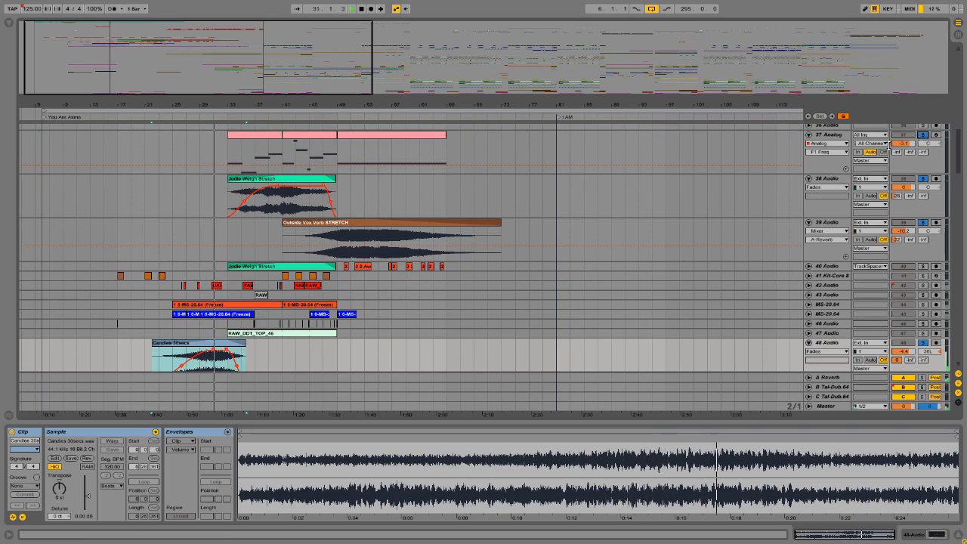
- Add tracks 66 and 65 to the solo while playback runs, and stop playback
scroll(589, 291, "down", 15)
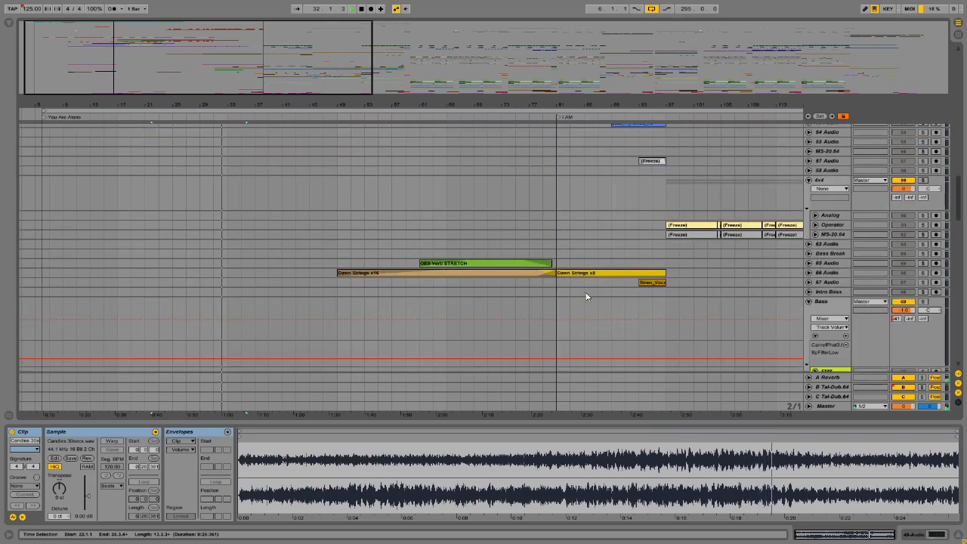
scroll(587, 296, "down", 5)
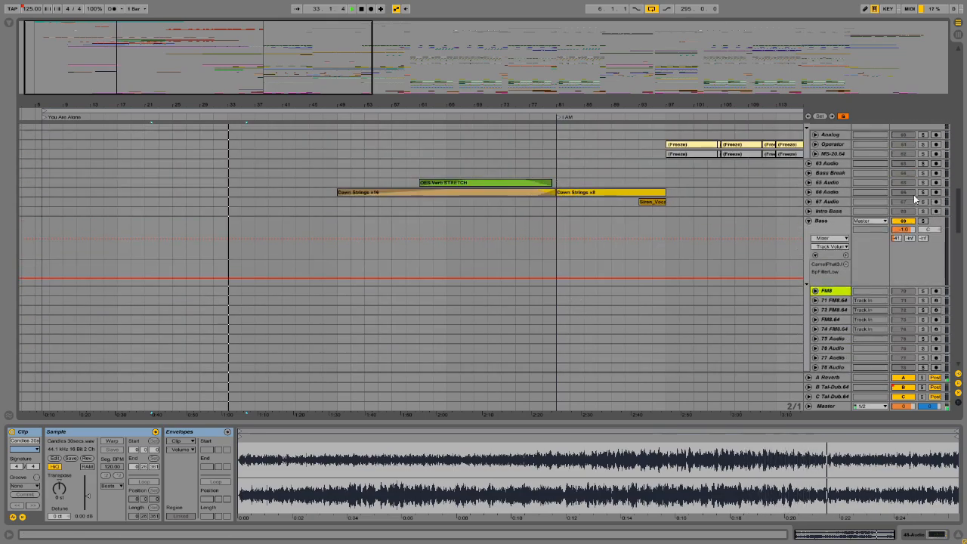
left_click(922, 192)
left_click(922, 182)
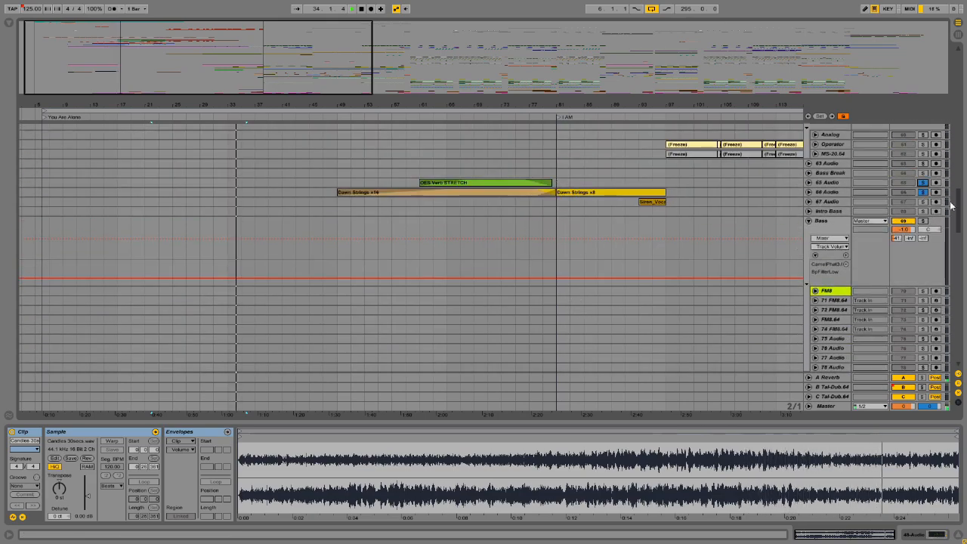
scroll(954, 202, "up", 20)
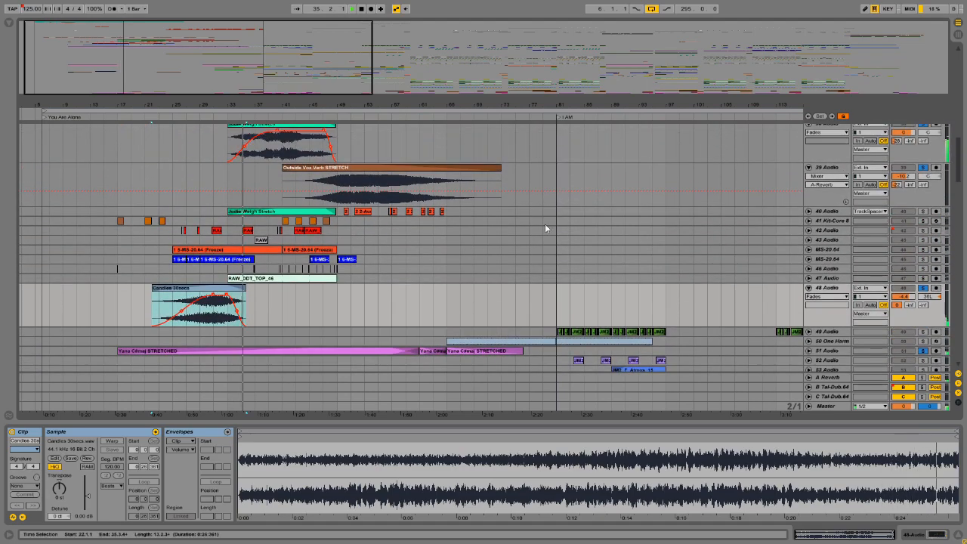
left_click_drag(77, 50, 83, 76)
scroll(294, 241, "down", 5)
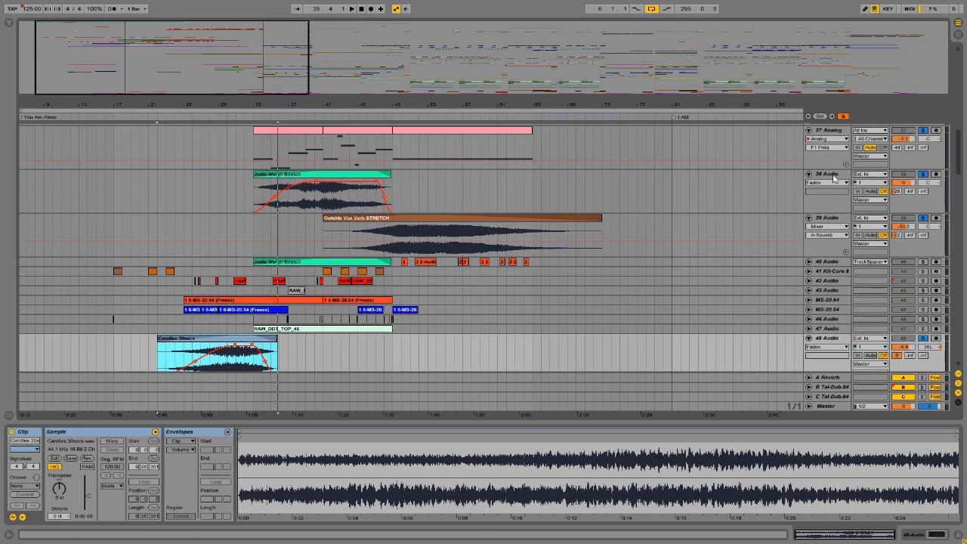
- Select tracks 38 and 39 in turn to check their device chains
left_click(830, 175)
scroll(804, 196, "up", 1)
left_click(834, 186)
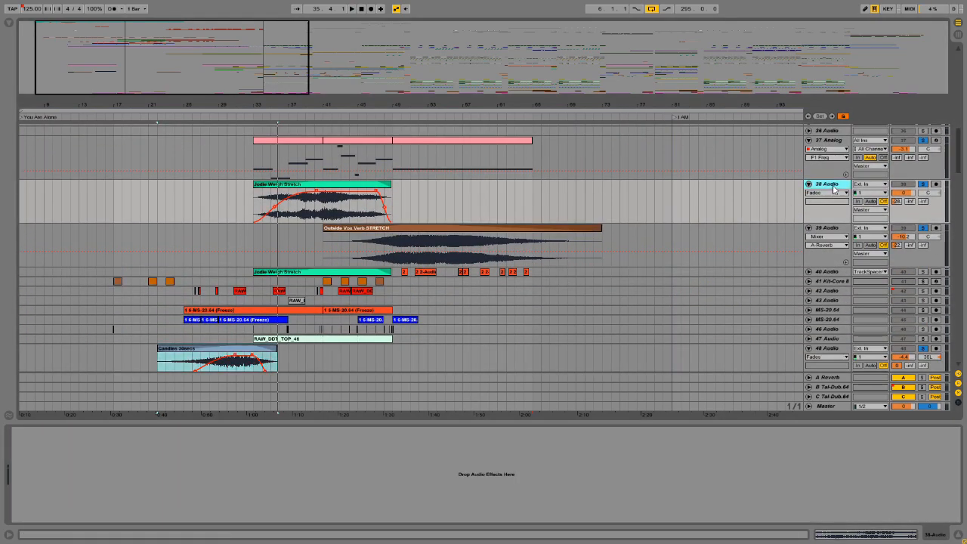
left_click(833, 230)
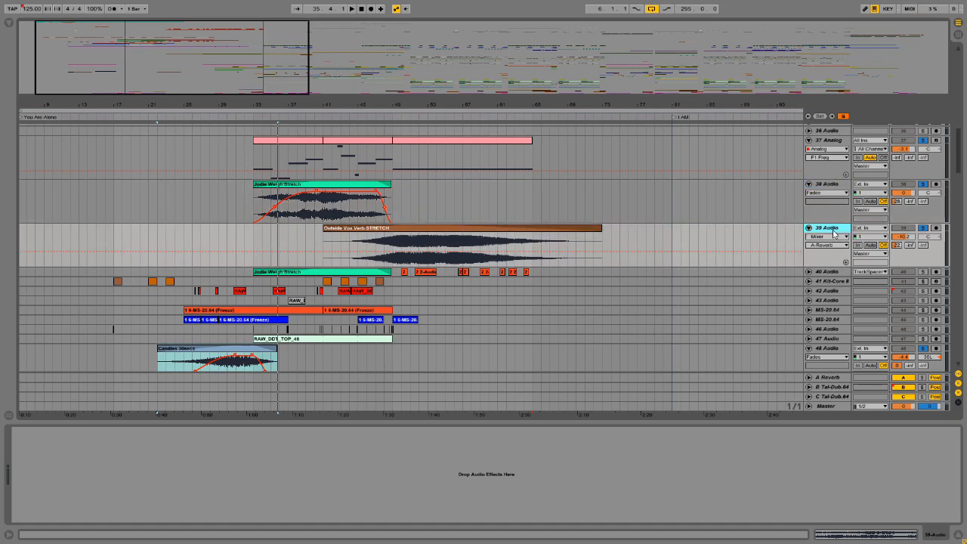
- Select track 40 to show its EQ Eight, unfold the track and clear the track solos
left_click(828, 272)
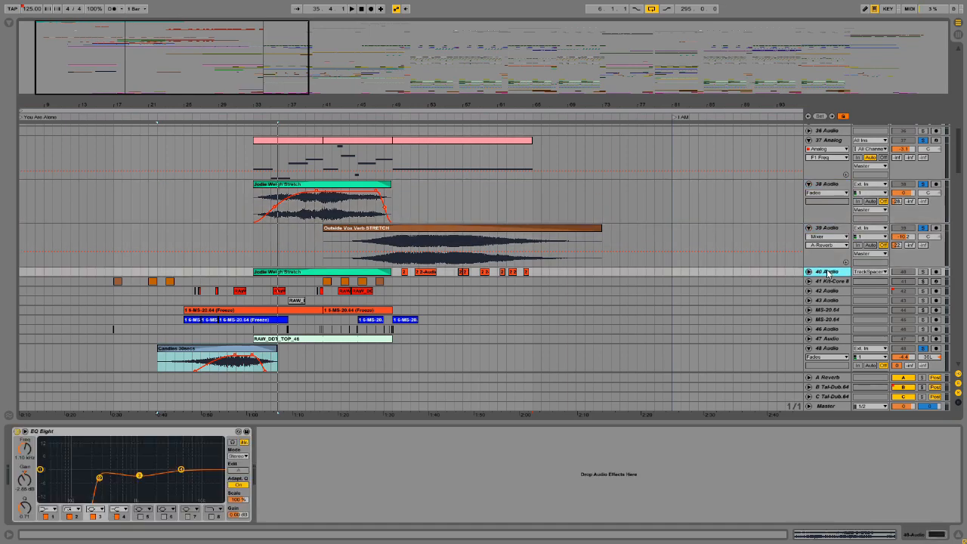
left_click(809, 271)
left_click(922, 273)
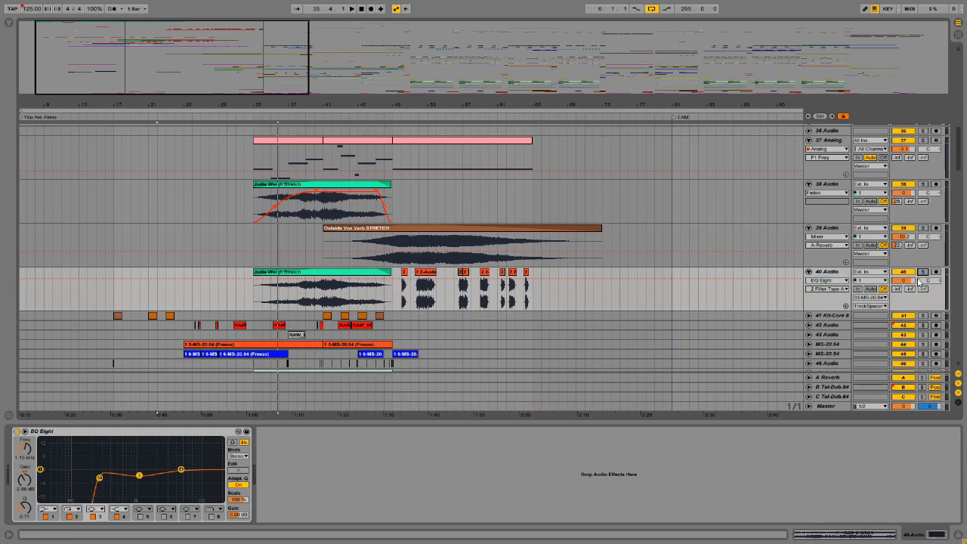
left_click(844, 279)
- Show the device chain of the 33 MS-20.64 track
left_click_drag(960, 170, 961, 135)
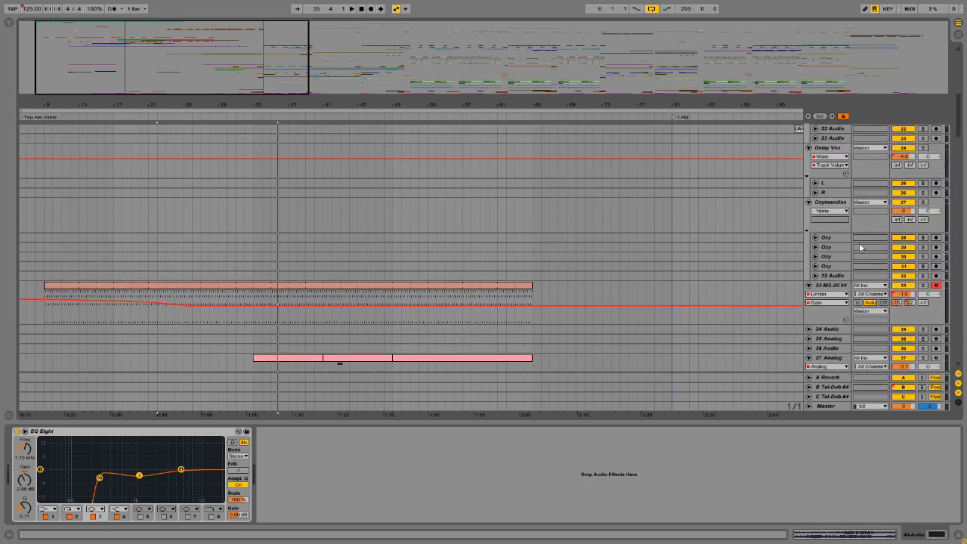
left_click(833, 286)
left_click_drag(909, 538, 888, 536)
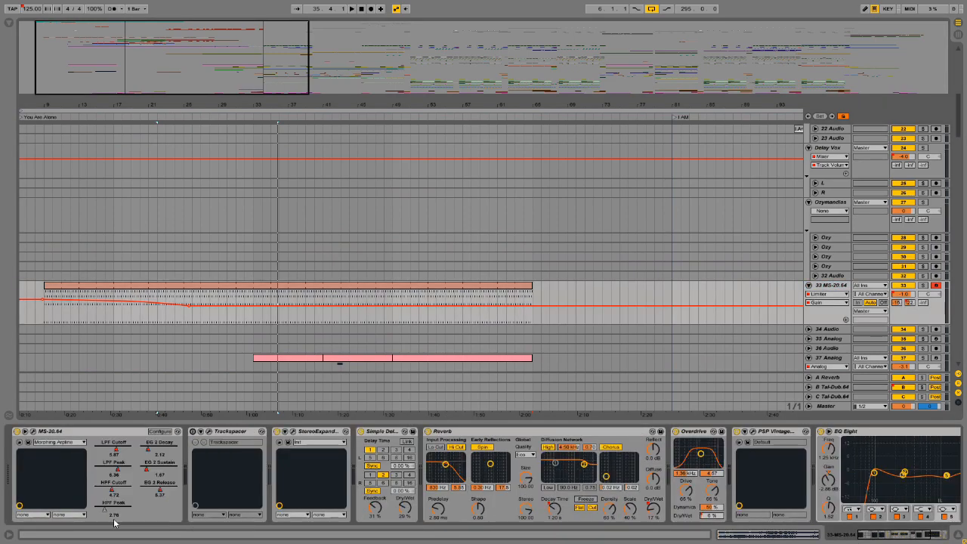
- Select the Jodie Weigh Stretch clip on track 40, followed by the longest 2-Audio clip after it
scroll(764, 291, "down", 6)
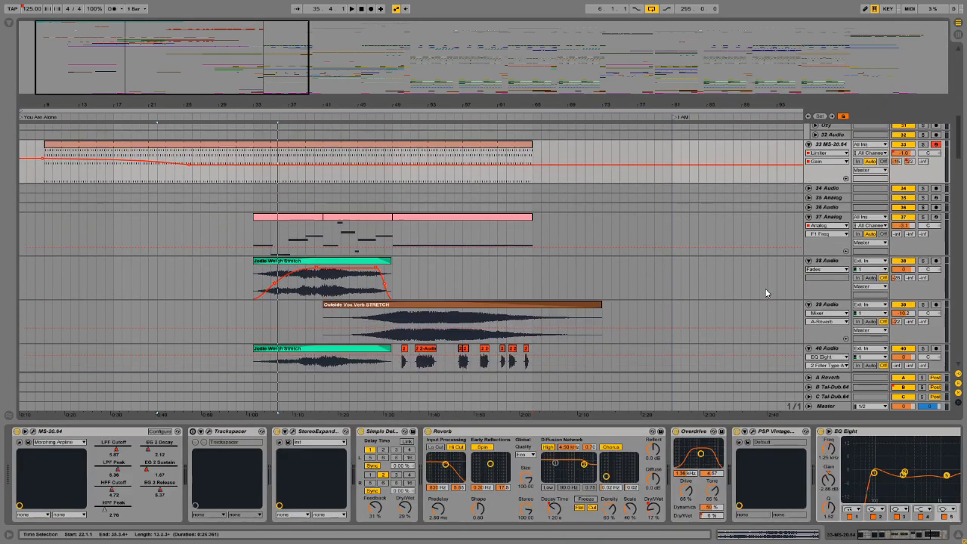
left_click(332, 300)
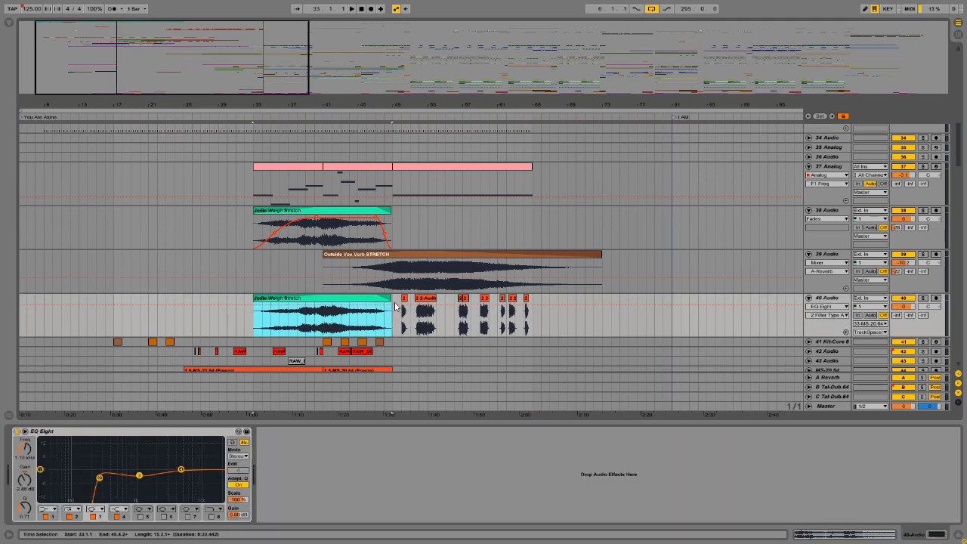
left_click(421, 300)
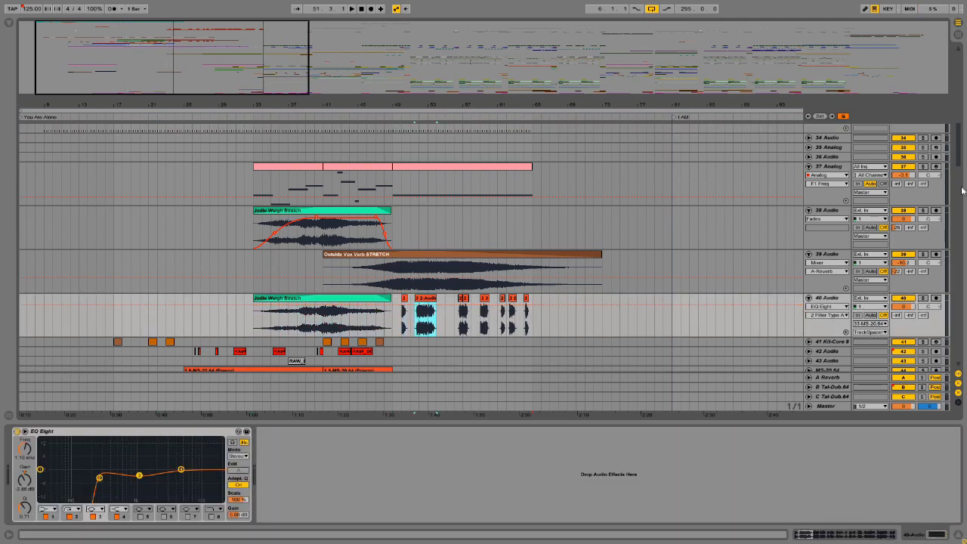
- Compare the EQ Eight curves of tracks 48 and 51, and fold track 48
left_click_drag(959, 155, 957, 179)
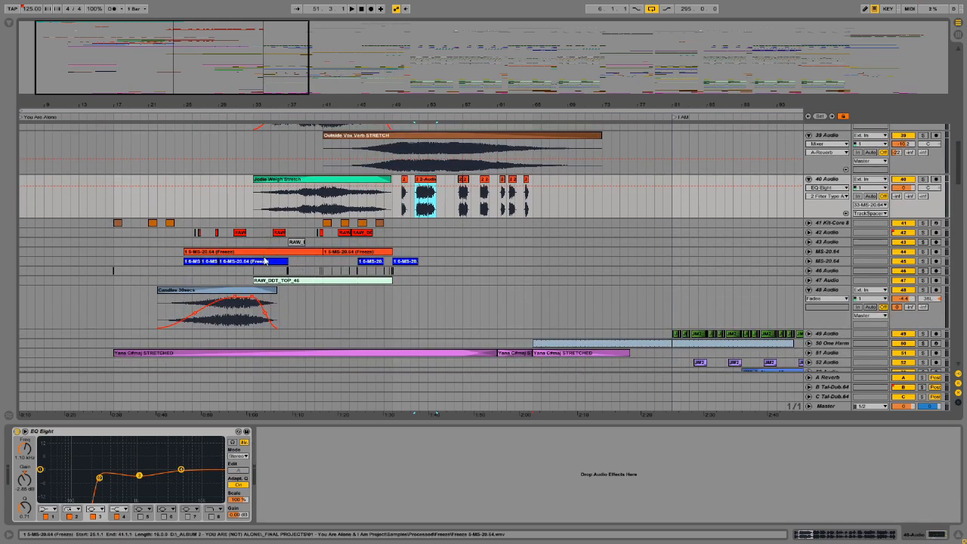
left_click(838, 217)
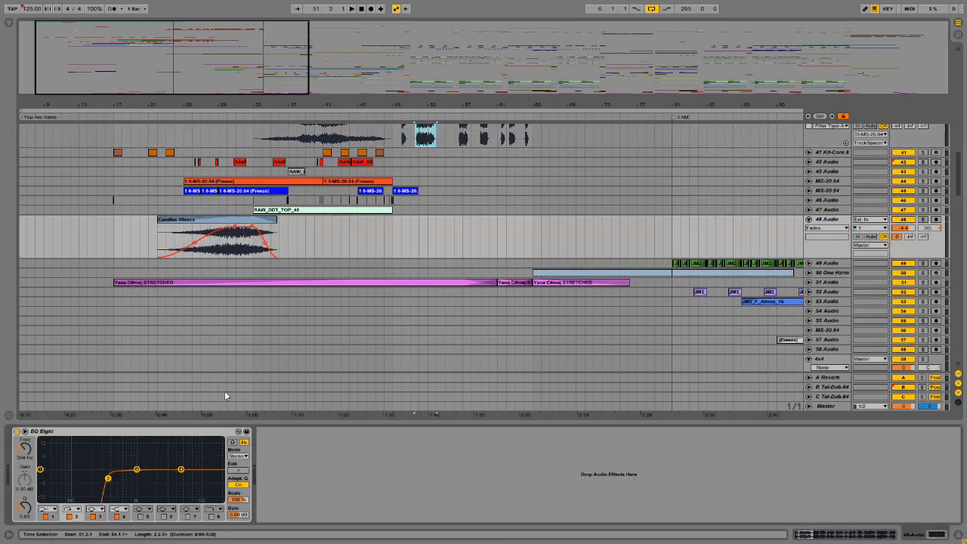
left_click(817, 282)
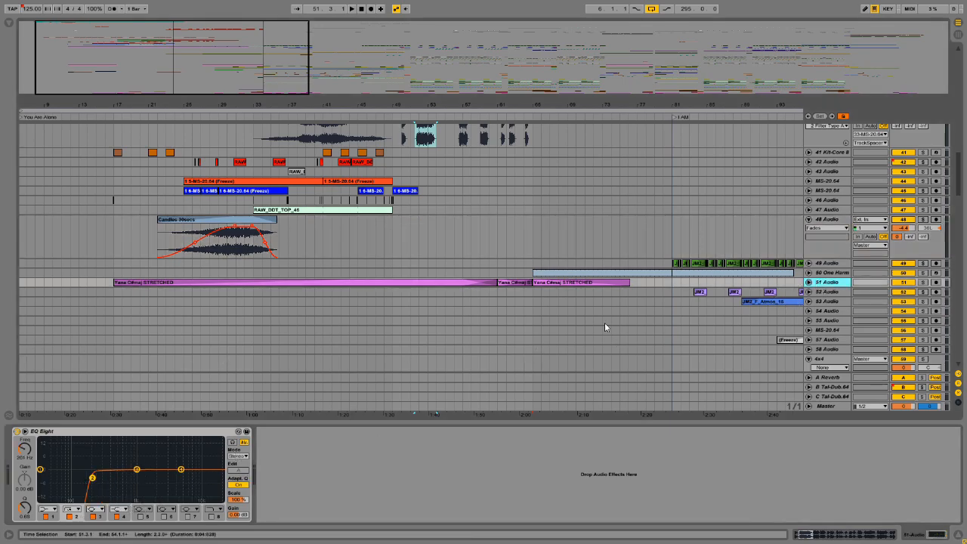
left_click(810, 219)
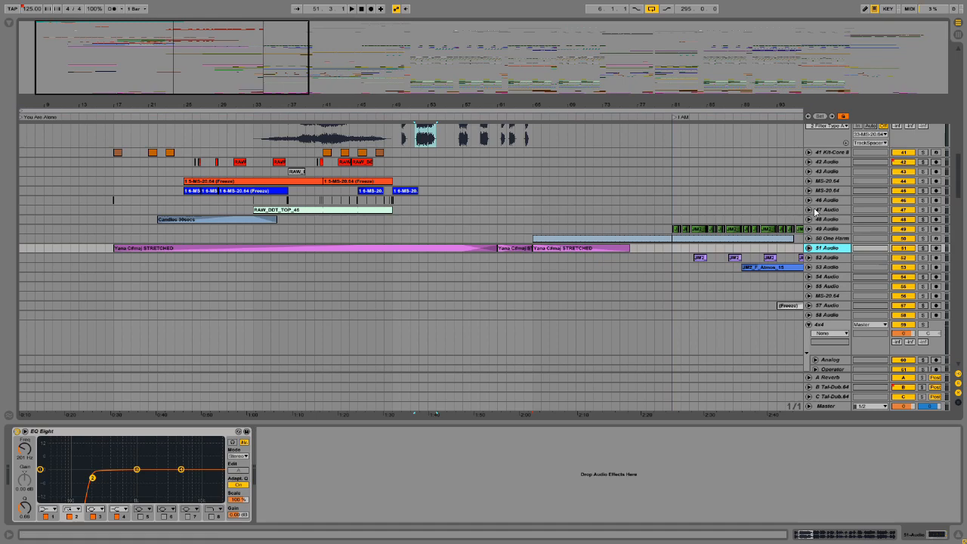
- Show track 66's EQ Eight, unfold and solo the track, and play its Dawn Strings x16 clip from bar 64
scroll(539, 280, "down", 10)
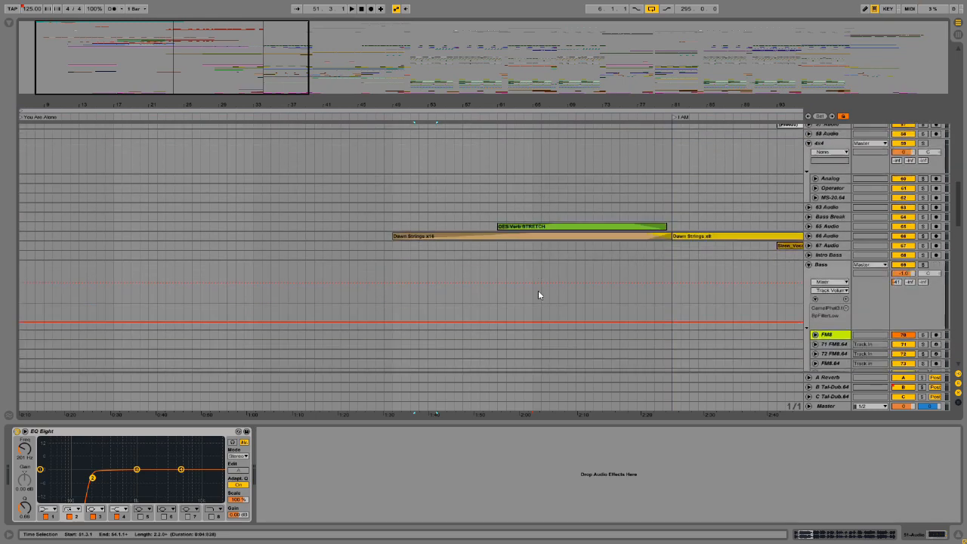
left_click(828, 216)
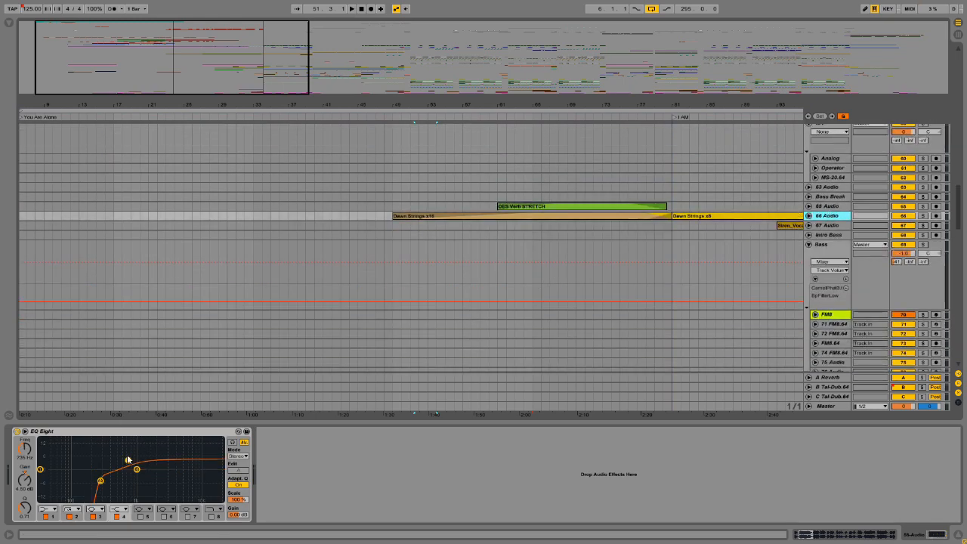
left_click(809, 216)
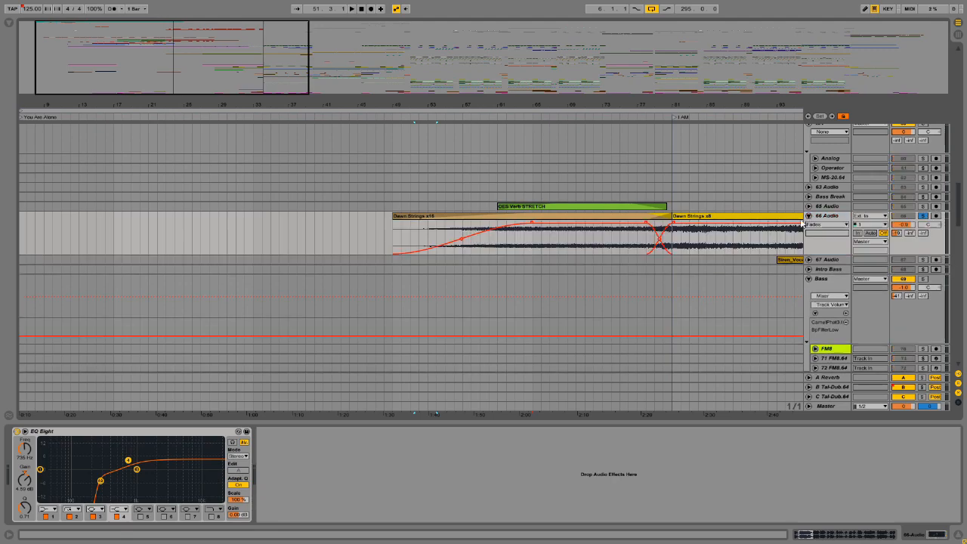
left_click(520, 244)
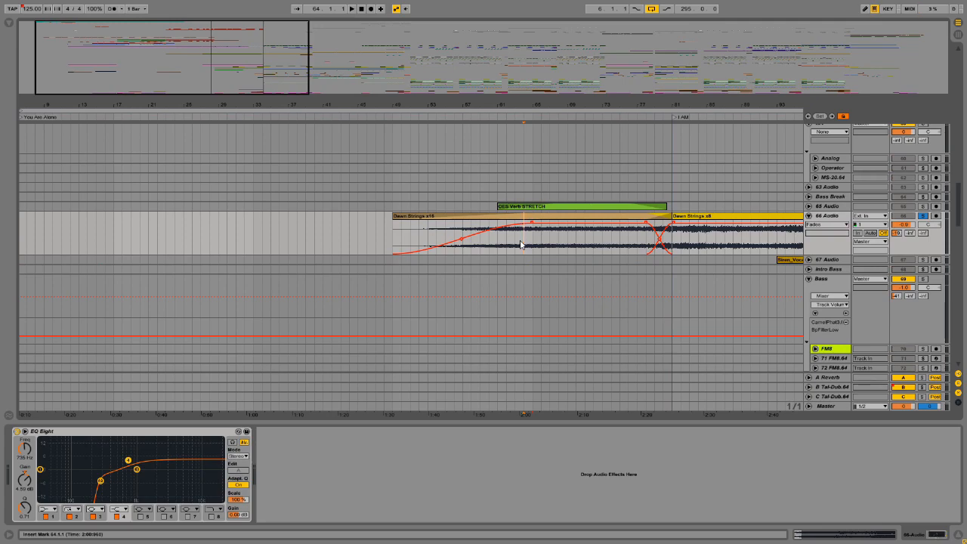
key("space")
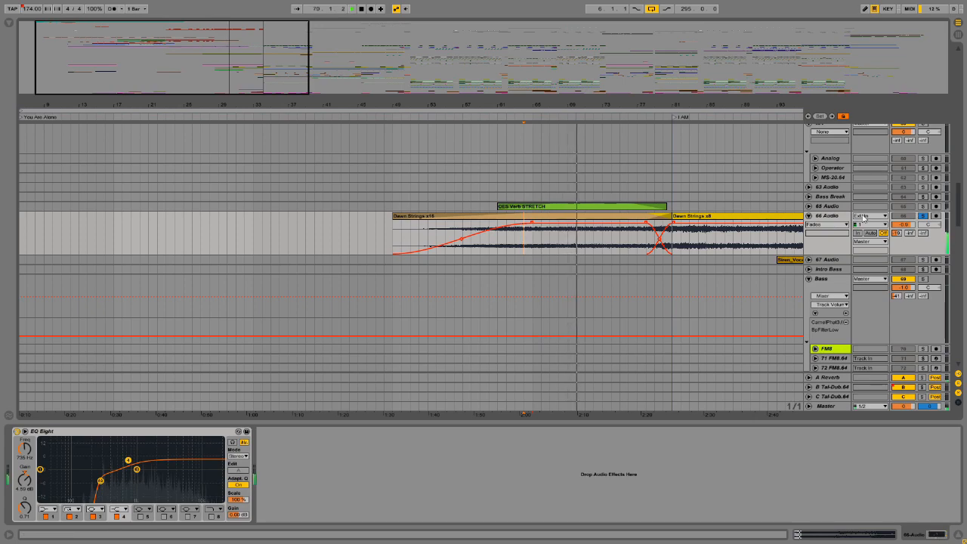
- Unfold track 65, add it to the solo and select band 3 of its EQ Eight during playback
left_click(808, 206)
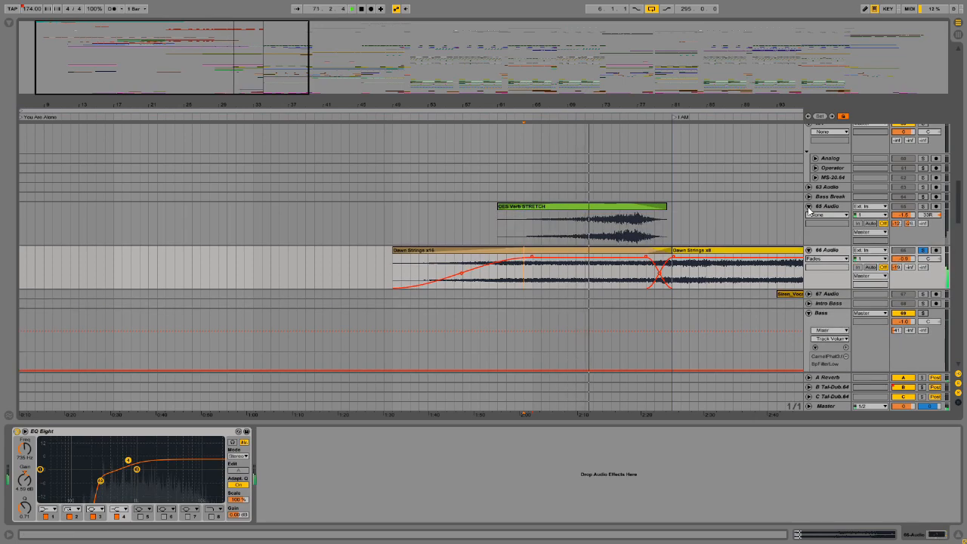
left_click(923, 207)
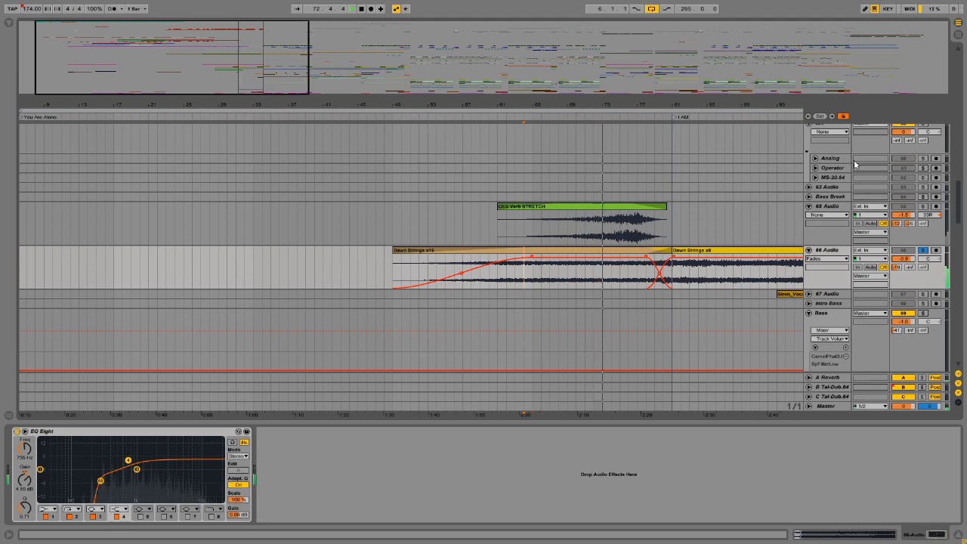
left_click(829, 210)
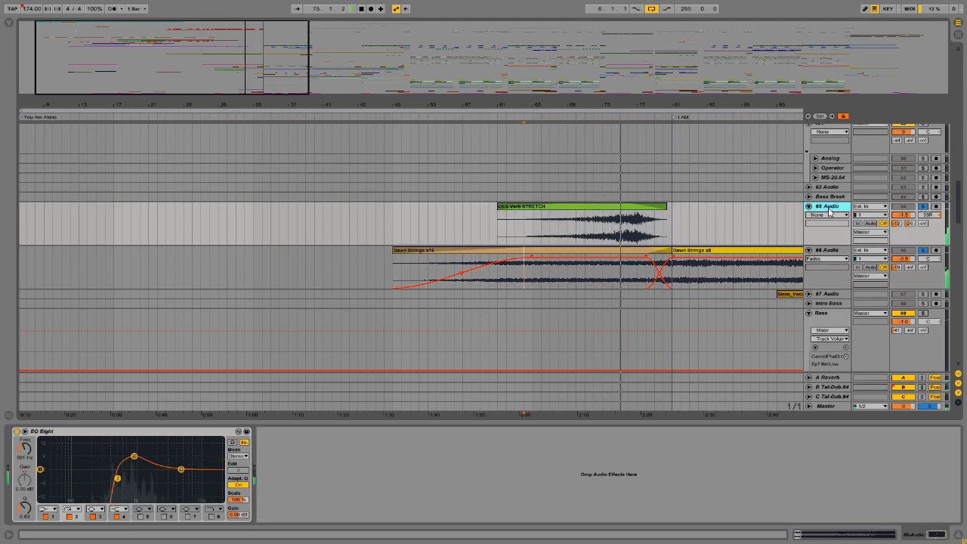
left_click(134, 456)
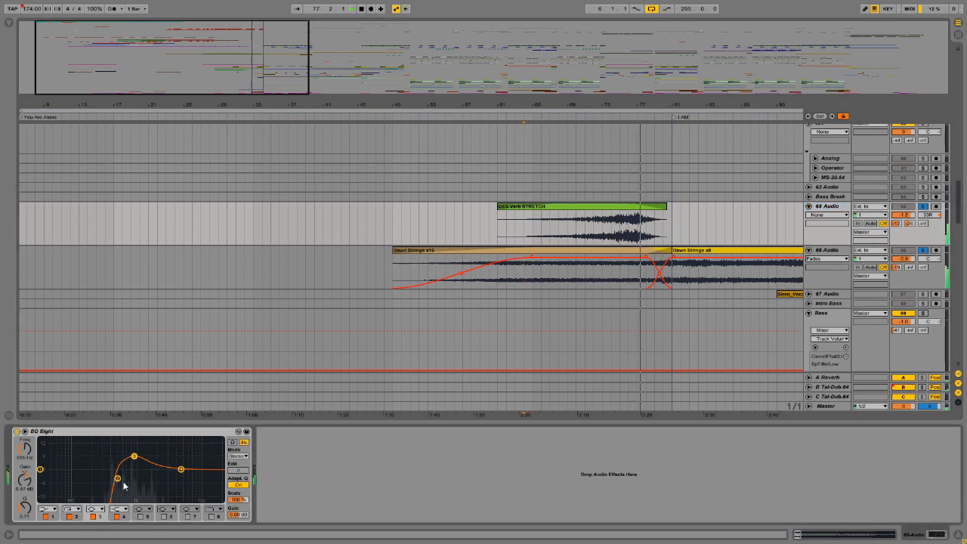
- Select the Dawn Strings x8 clip on track 66 and stop playback
scroll(659, 312, "down", 4)
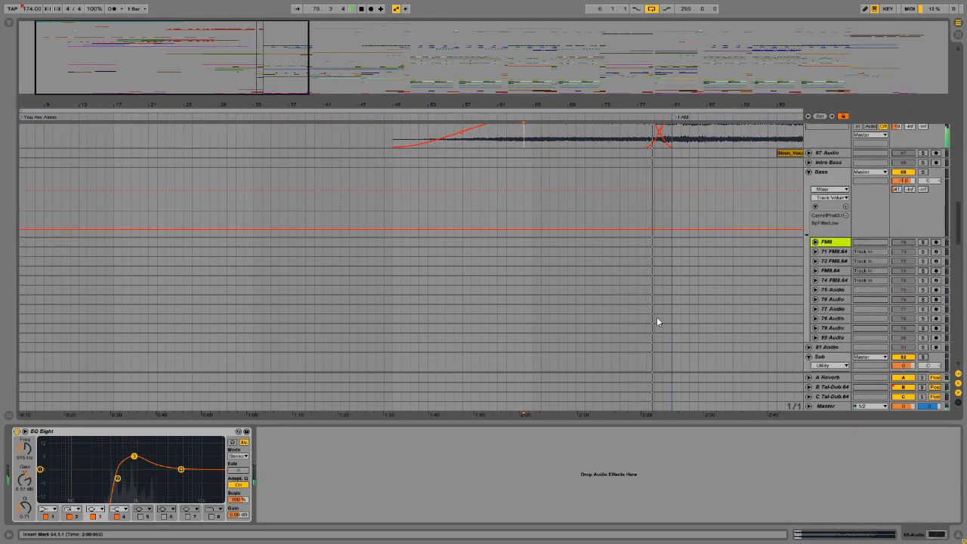
scroll(657, 317, "up", 2)
scroll(656, 317, "down", 1)
left_click(696, 170)
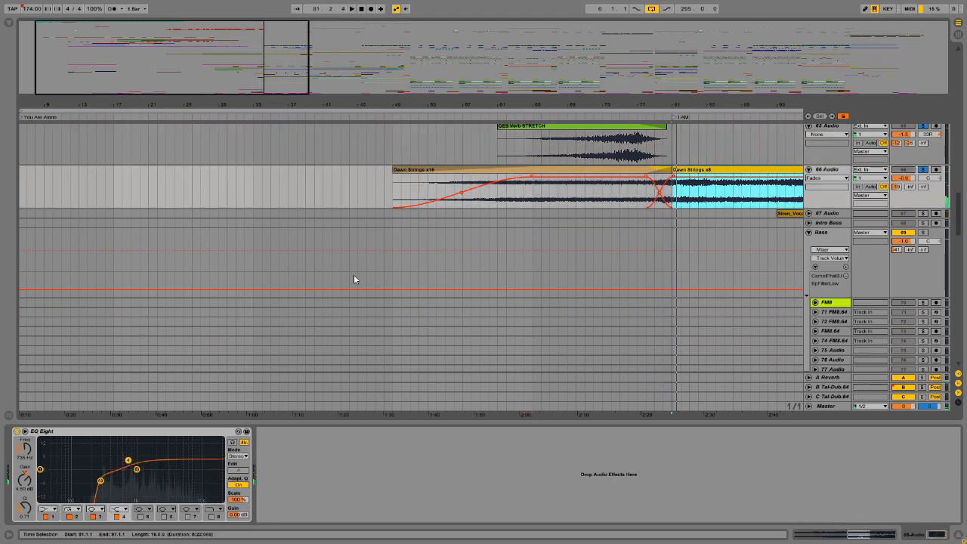
- Select the first G# Feed PRO 1 clip on track 87 and show the track's device chain
left_click_drag(205, 35, 270, 58)
scroll(401, 225, "down", 10)
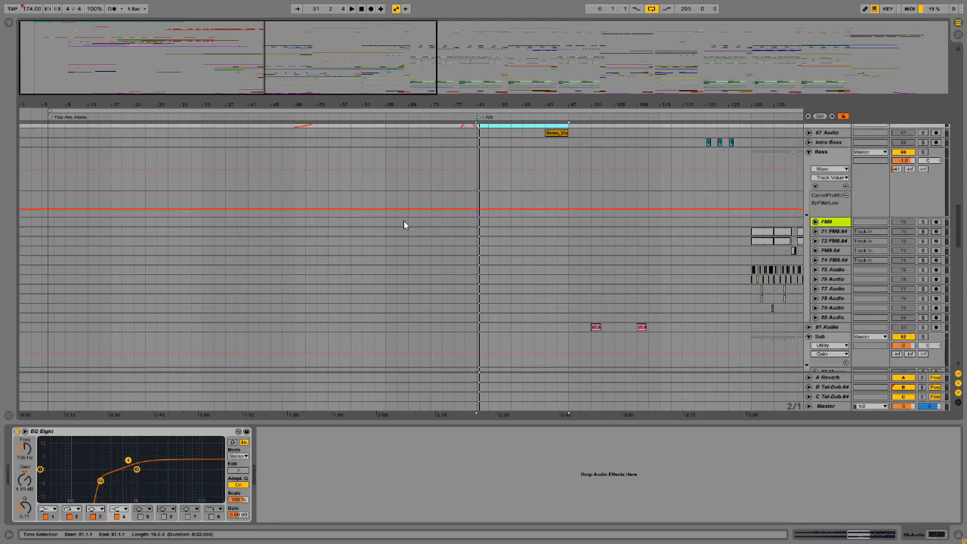
scroll(198, 259, "down", 2)
left_click(155, 142)
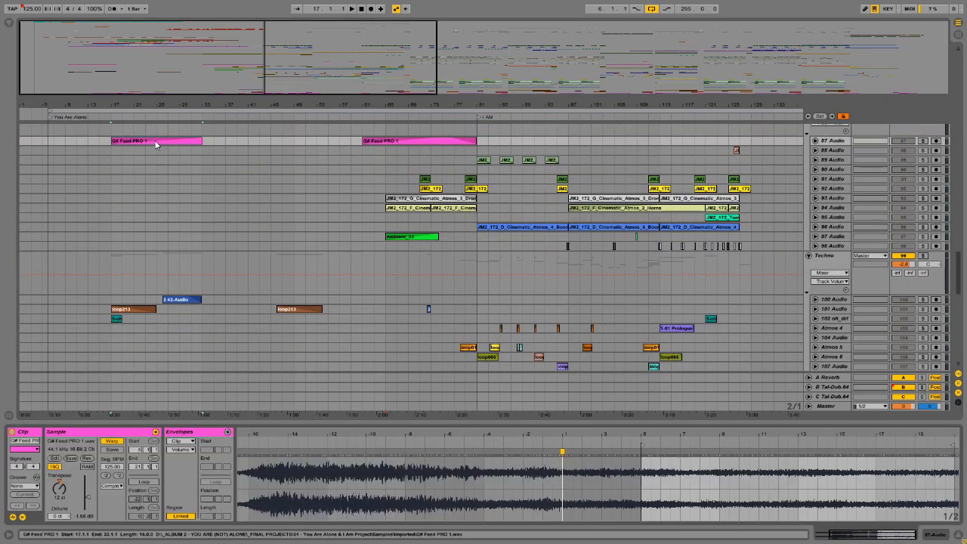
left_click(830, 141)
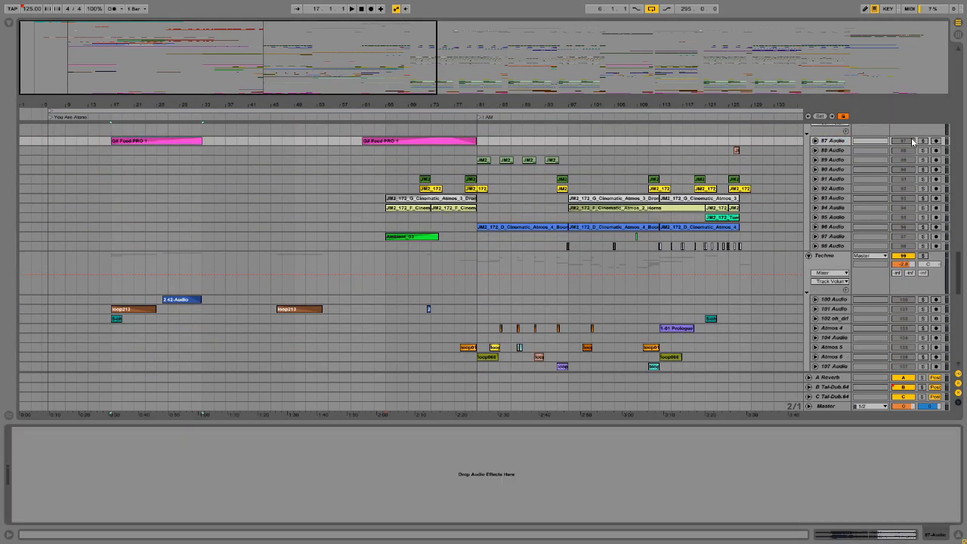
- Solo and unfold track 87, and play its two G# Feed PRO 1 clips, jumping to bar 29 and to bar 73
key("space")
key("u")
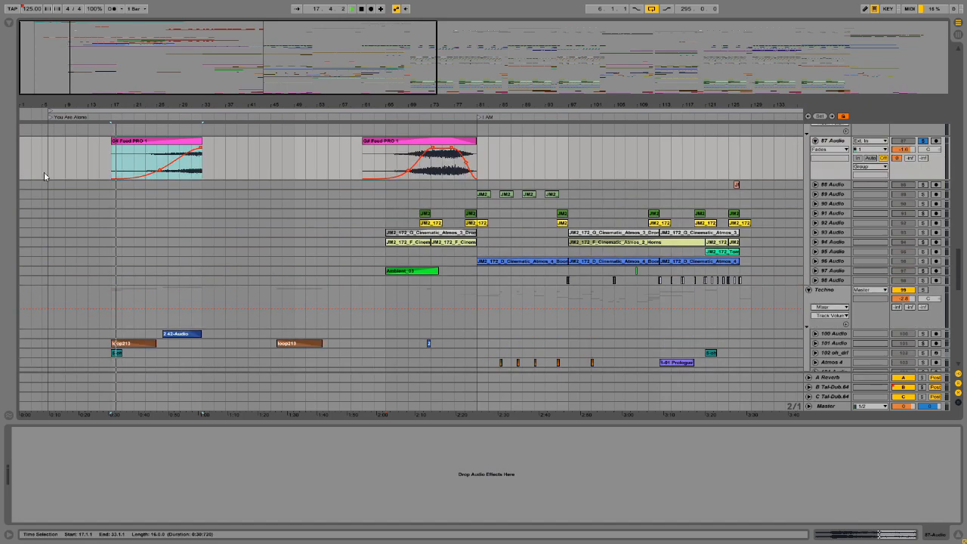
left_click(180, 170)
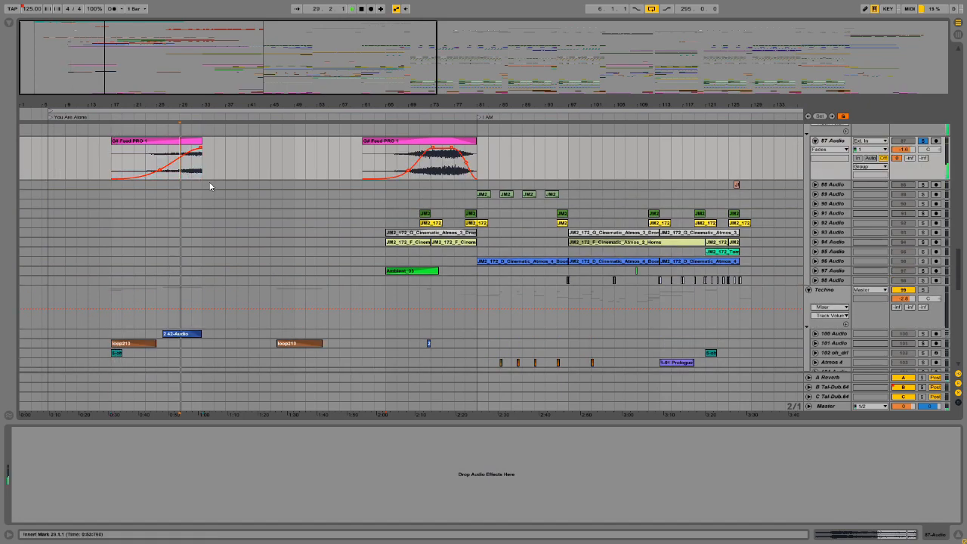
left_click(431, 171)
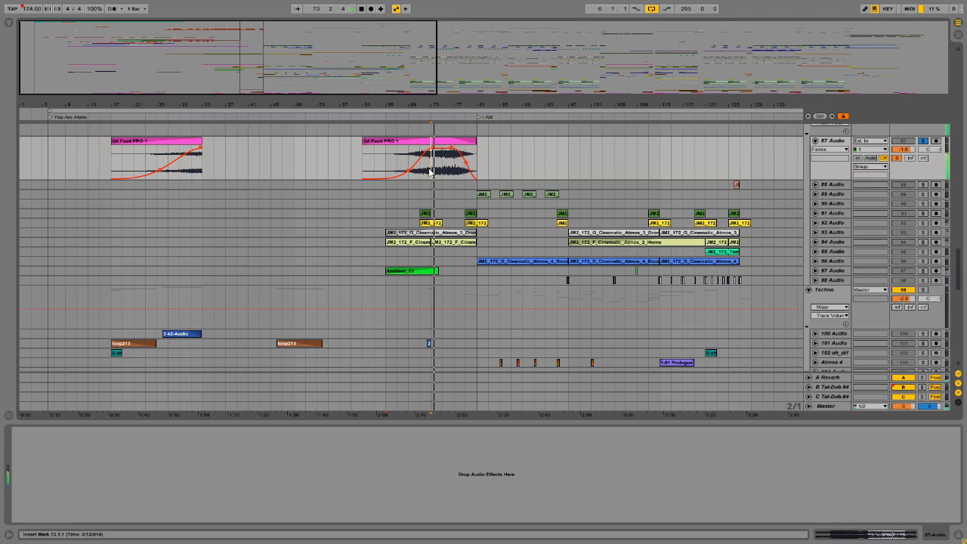
- Show the browser and preview G# Feed 1.wav from the PaulStretch sample folder
key("ctrl+alt+b")
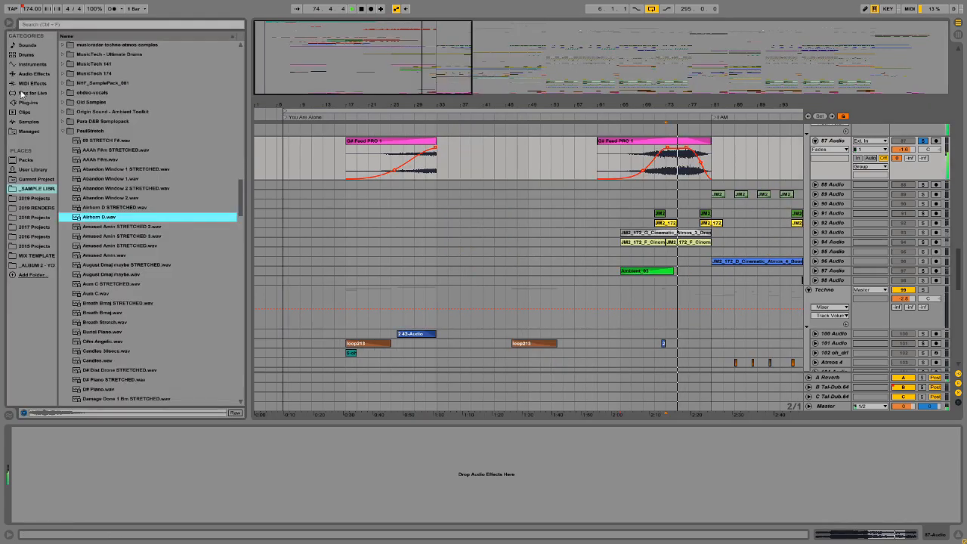
left_click_drag(240, 197, 234, 237)
left_click(98, 93)
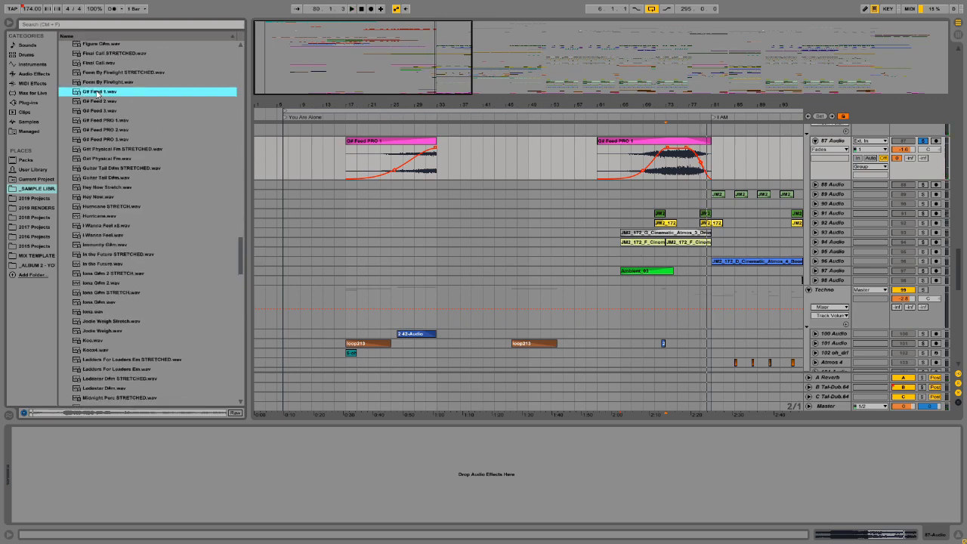
left_click(459, 160)
left_click(96, 92)
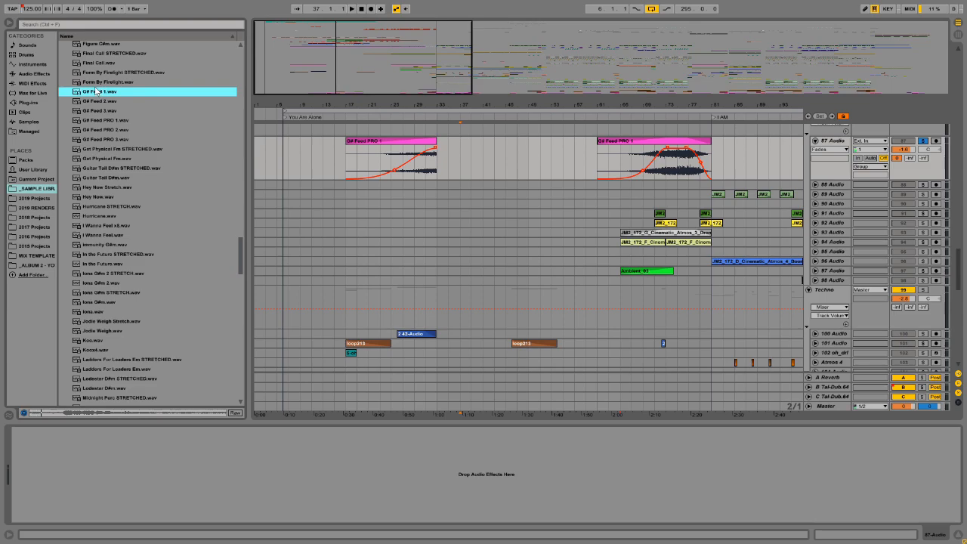
left_click(459, 167)
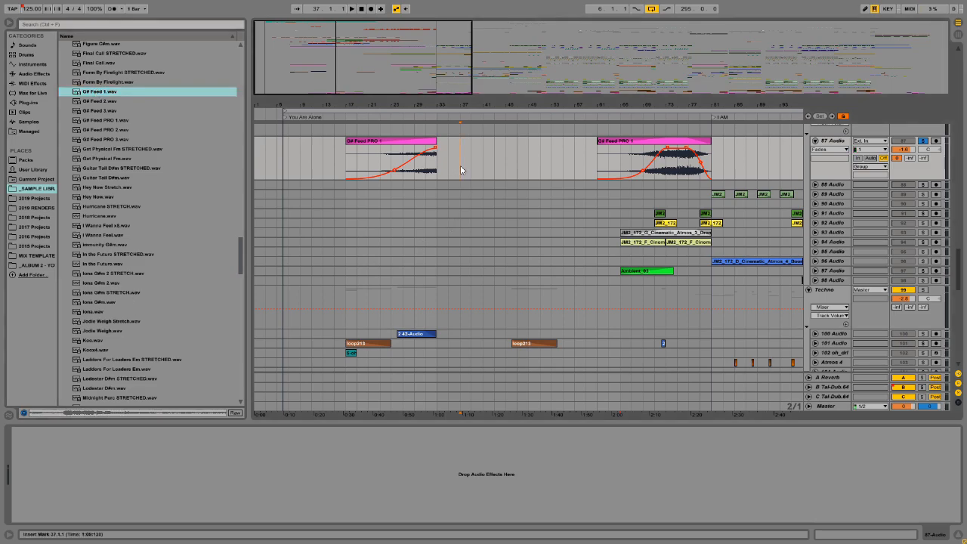
- Preview G# Feed PRO 1.wav from the PaulStretch folder, place the insert marker at bar 47 and hide the browser
left_click(108, 121)
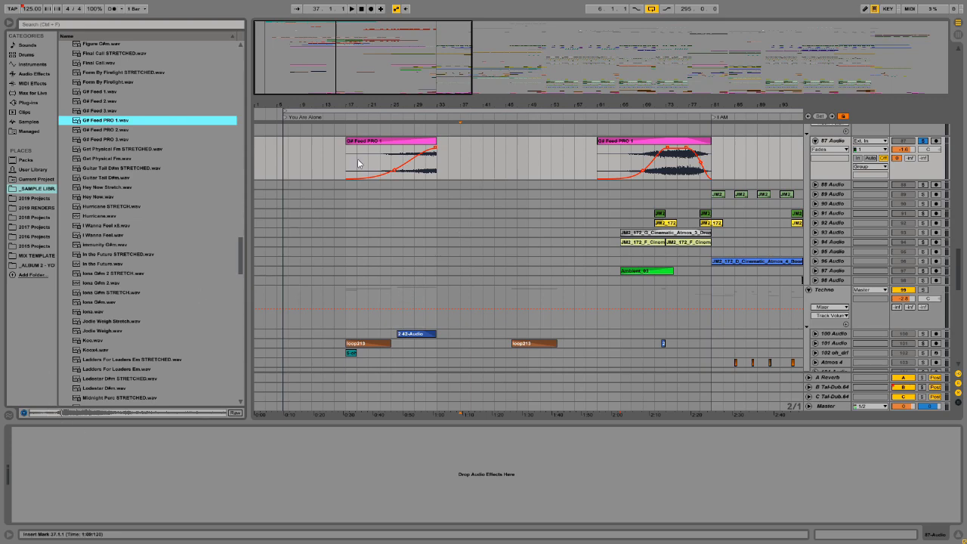
left_click(518, 174)
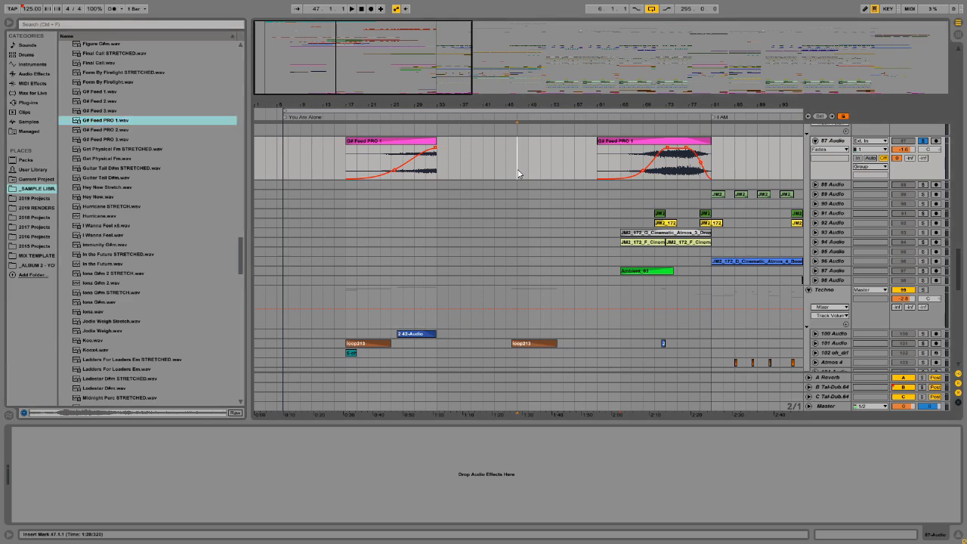
left_click(12, 26)
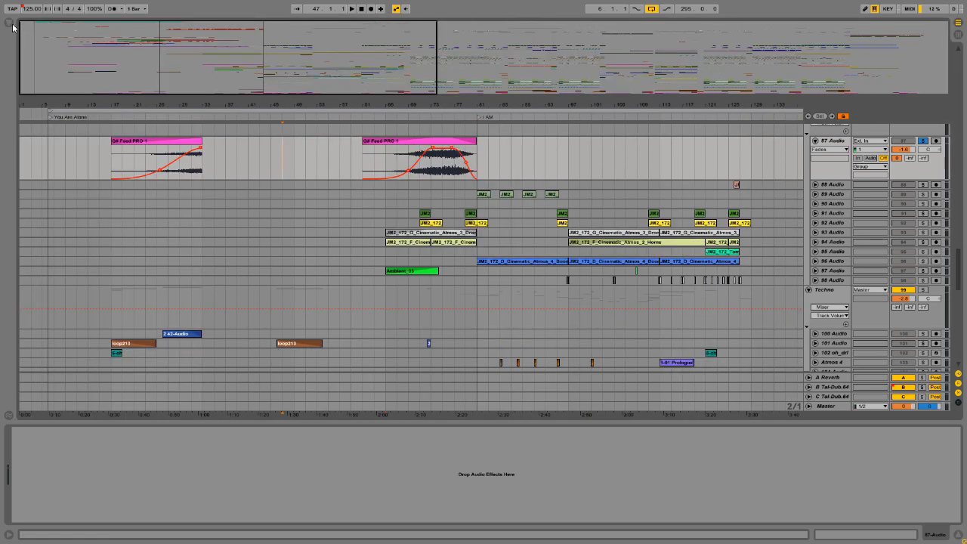
- Fold track 87 and select the first loop213 clip on track 101
left_click(815, 141)
scroll(755, 214, "down", 5)
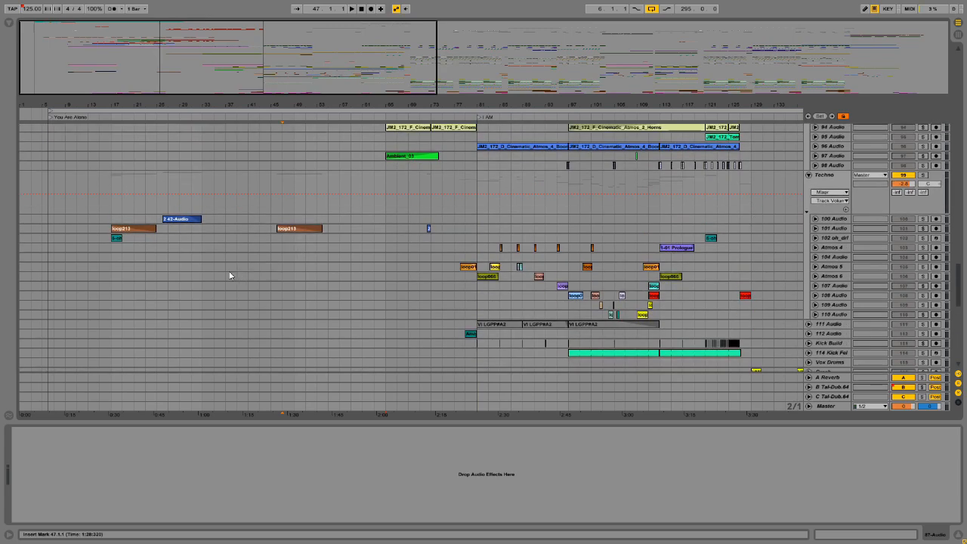
left_click(133, 228)
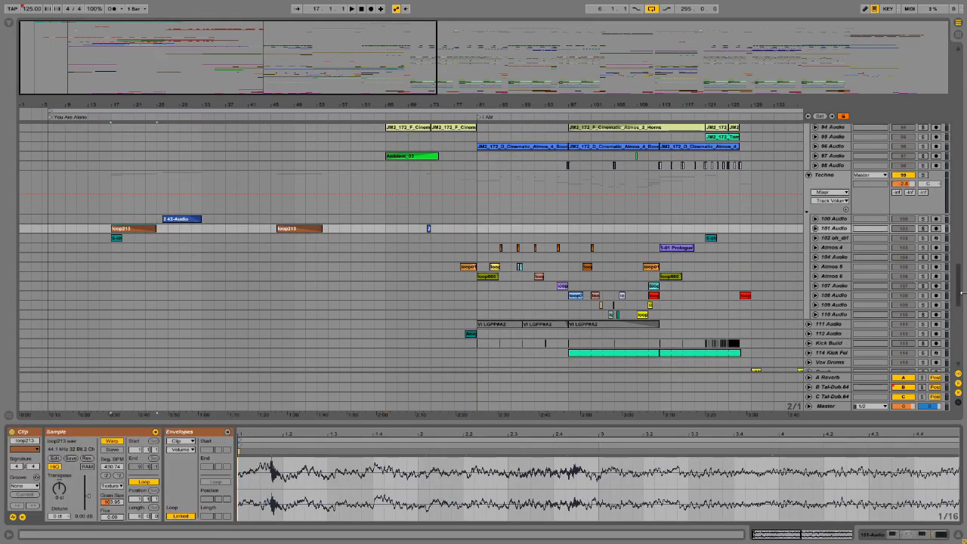
- Solo and unfold the Kit-Core 808 track 41, show its device chain and play its clips at bars 17, 21 and 23
left_click_drag(960, 297, 954, 102)
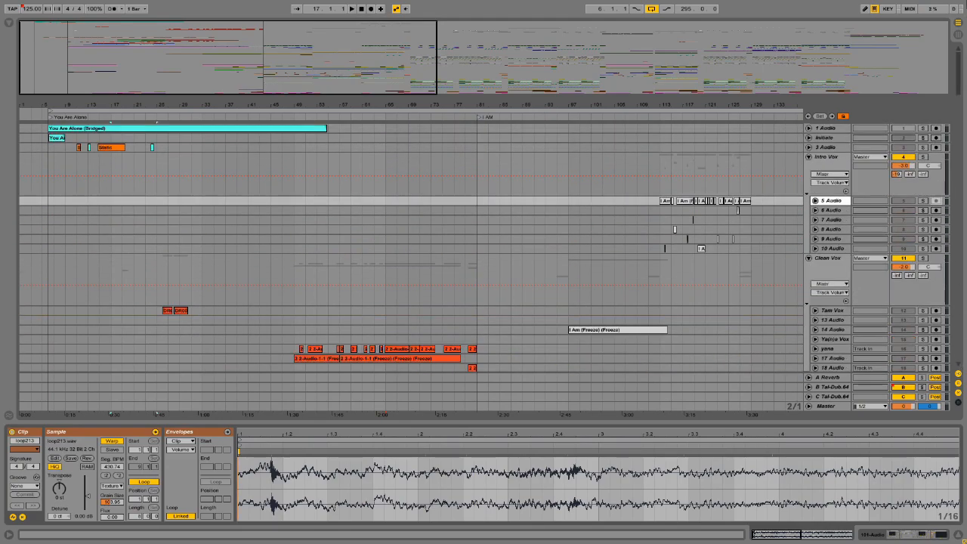
left_click_drag(961, 91, 957, 171)
left_click(114, 272)
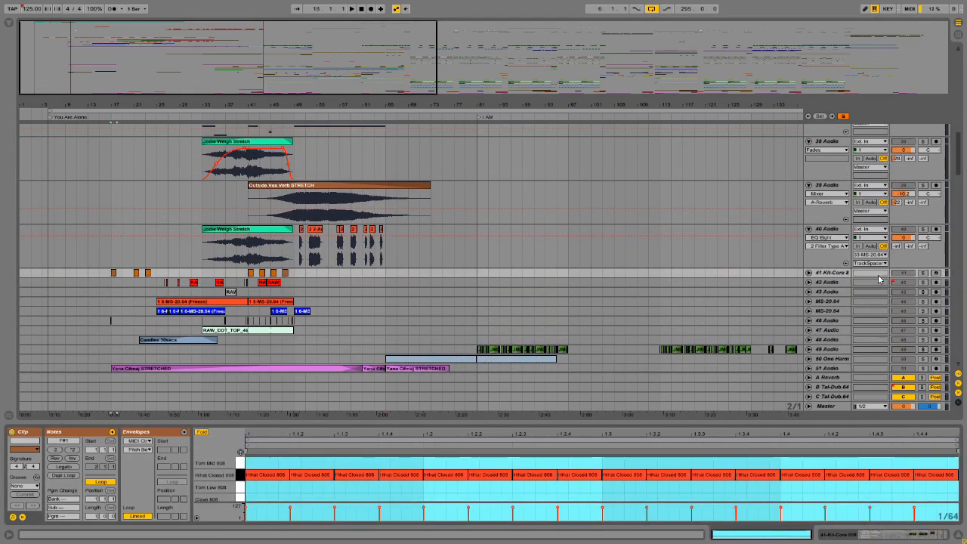
left_click(826, 274)
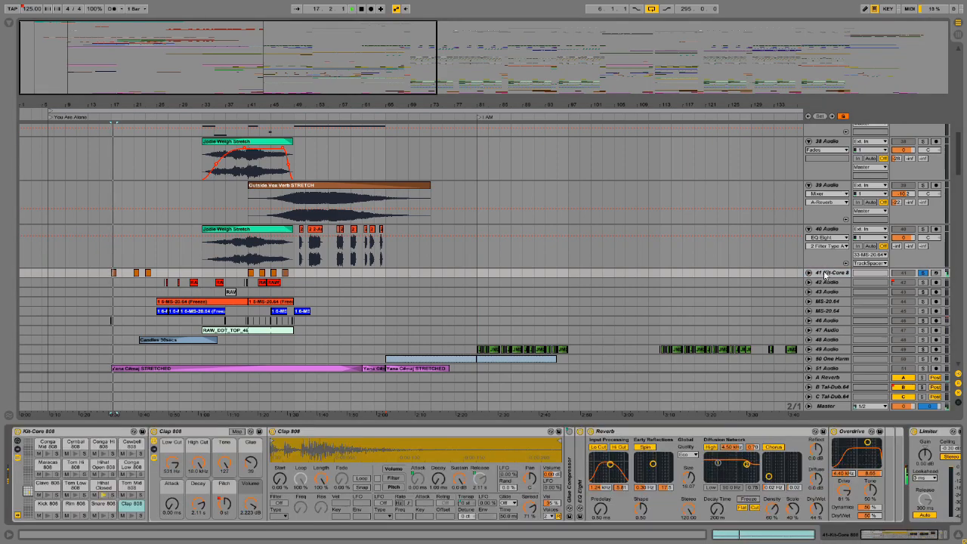
left_click(809, 272)
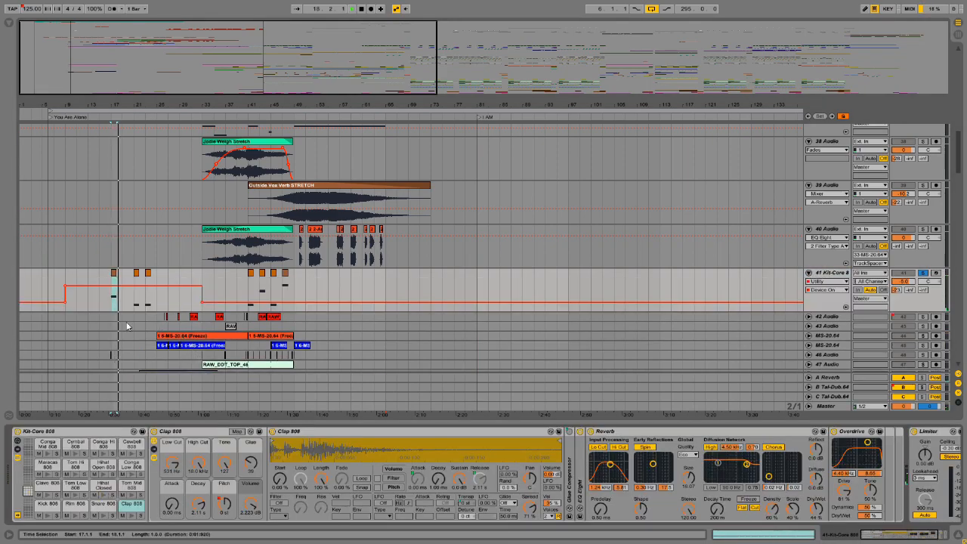
left_click(136, 273)
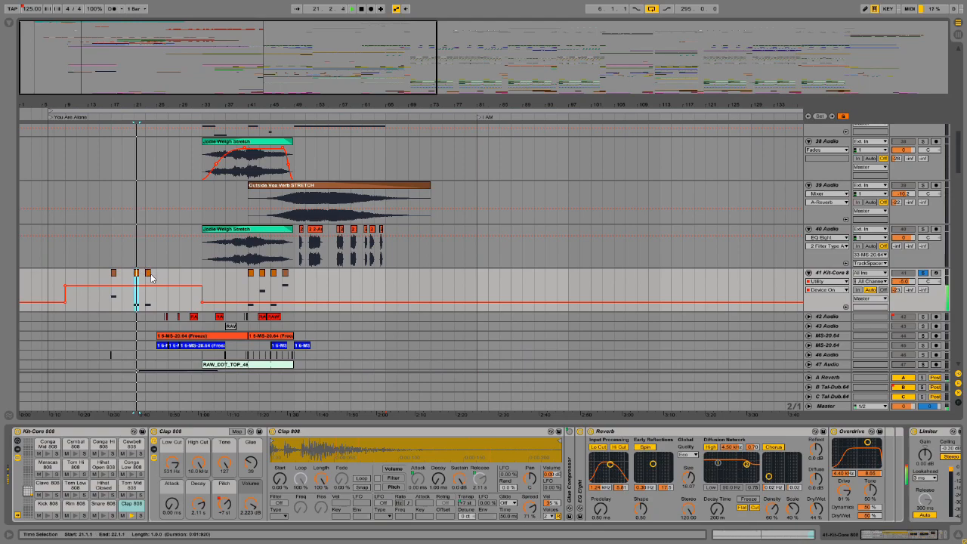
left_click(148, 275)
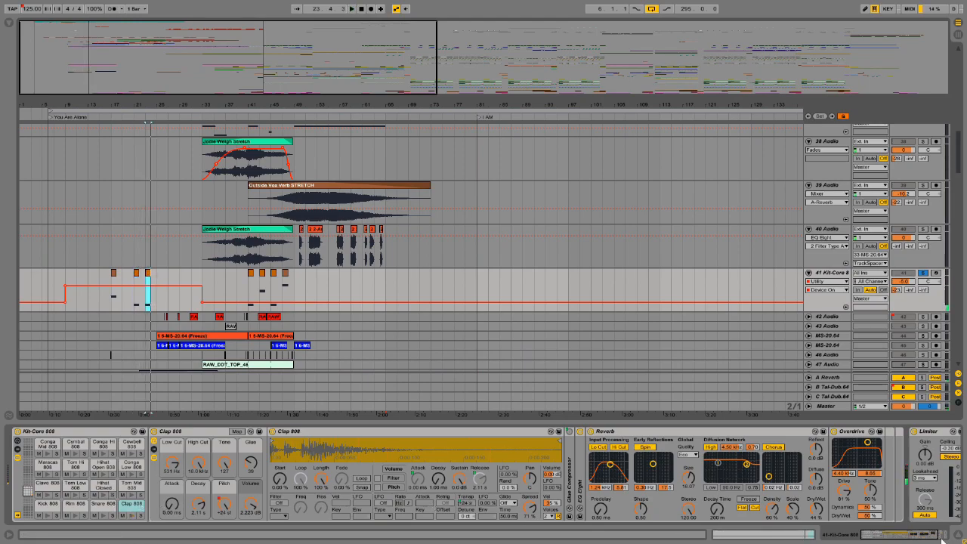
- Review the Clap 808 device chain through Overdrive to Utility and audition the Clap 808 pad
left_click(900, 537)
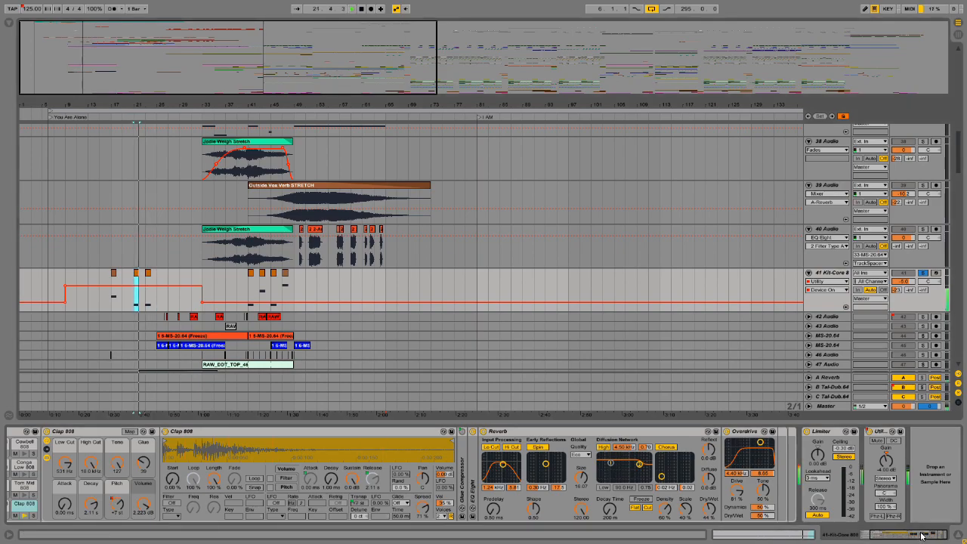
left_click(758, 541)
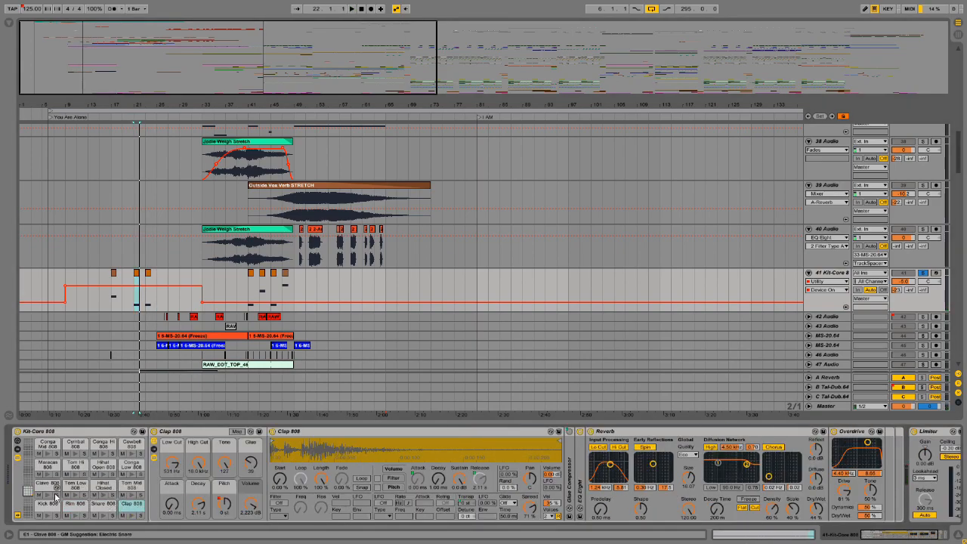
left_click(852, 431)
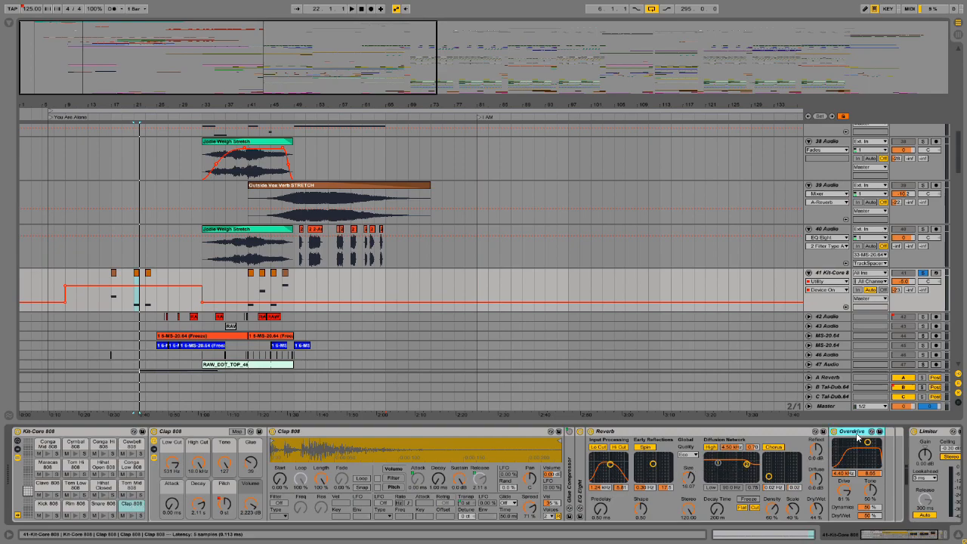
left_click(133, 516)
left_click(133, 511)
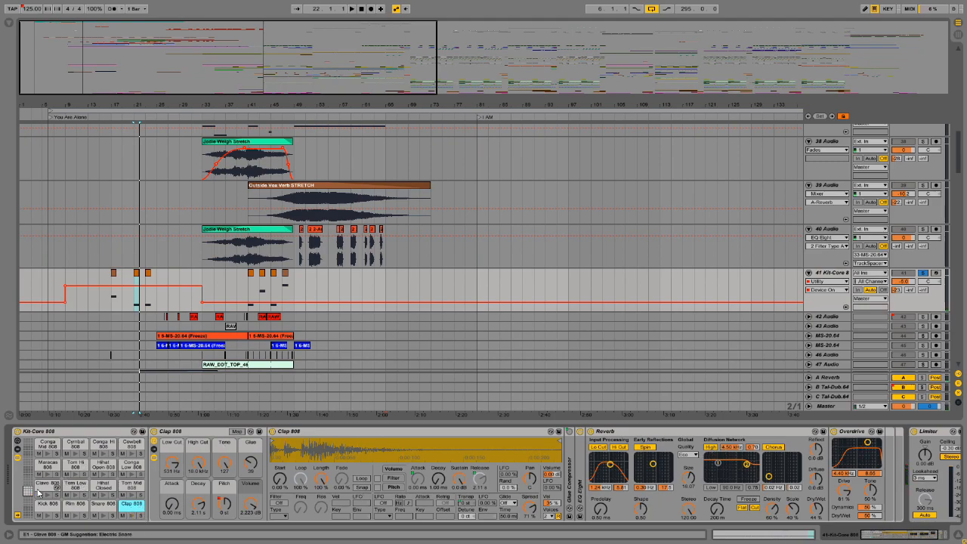
- Play the Kit-Core 808 clip at bar 17 and show the Hihat Closed 808 pad's chain
left_click(112, 277)
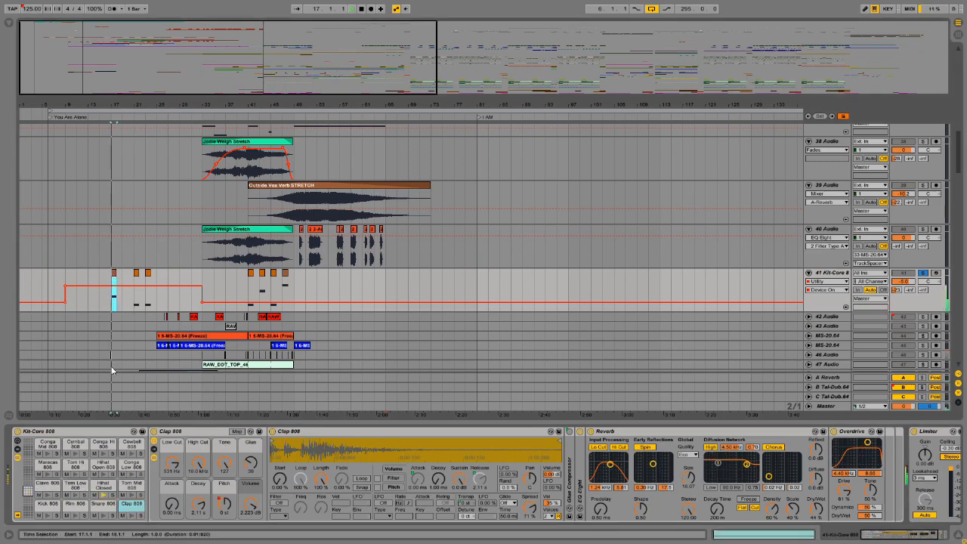
left_click(103, 486)
left_click(104, 492)
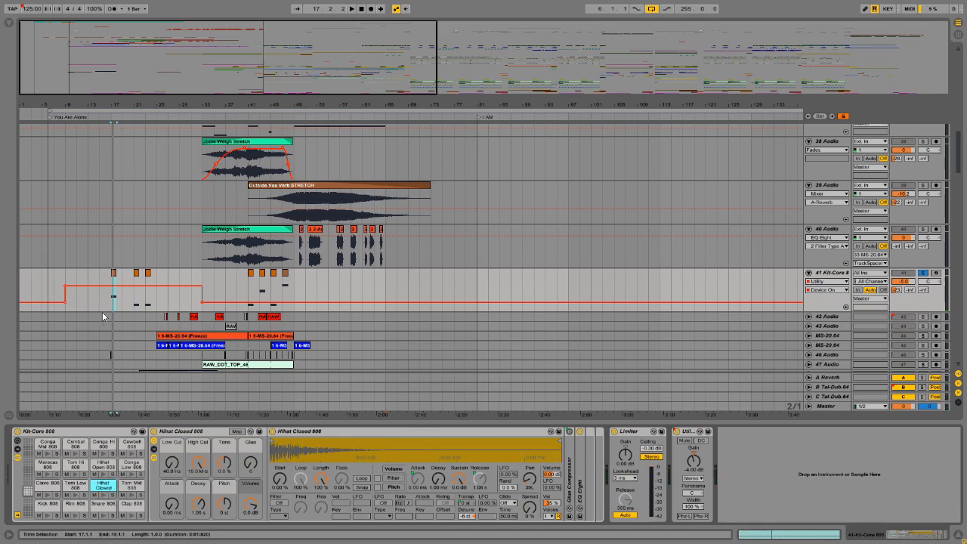
- Play the Kit-Core 808 clip at bar 23 and show the Clap 808 Pitch automation on track 41
left_click(148, 279)
key("space")
left_click(133, 515)
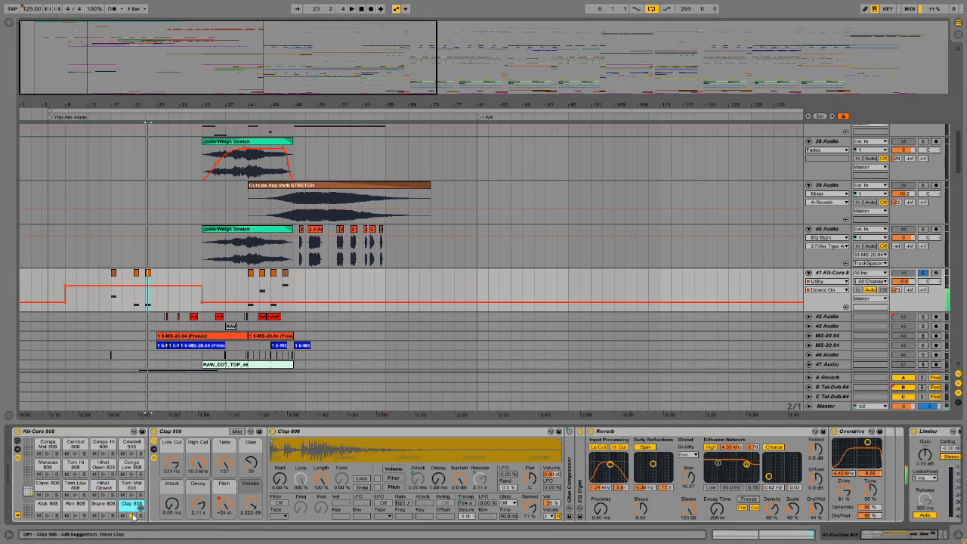
left_click(224, 505)
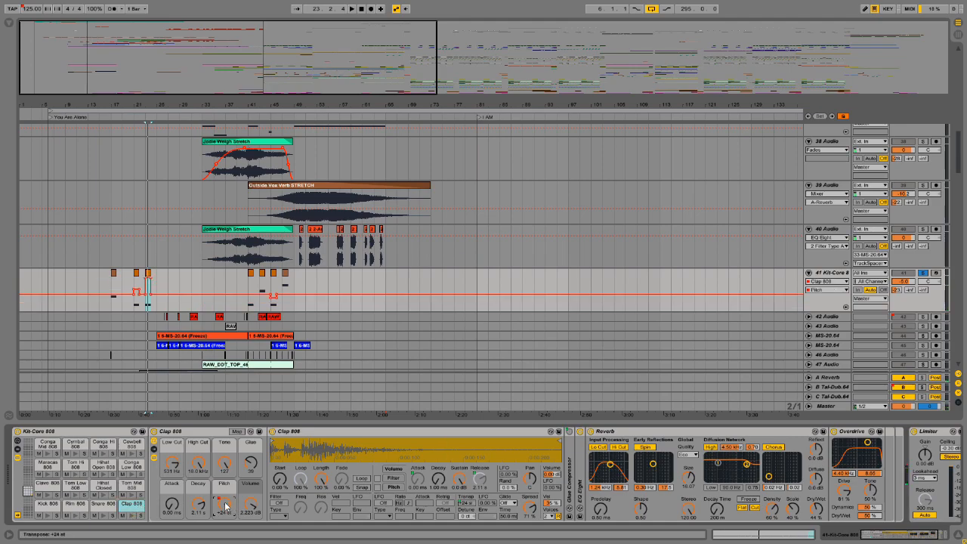
- Play the Kit-Core 808 clips at bars 45 and 47 and show the Hihat Open 808 pad's chain
left_click(145, 279)
left_click(273, 281)
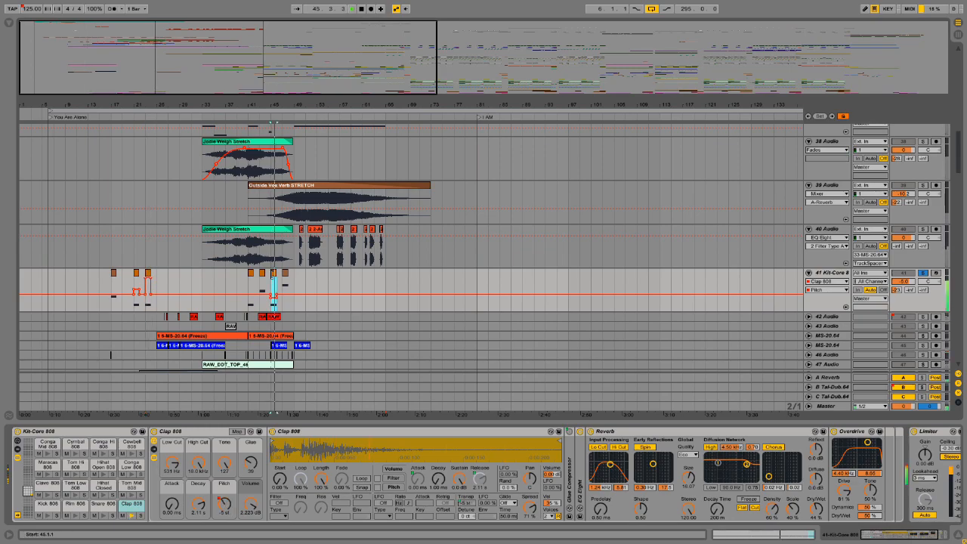
key("Right")
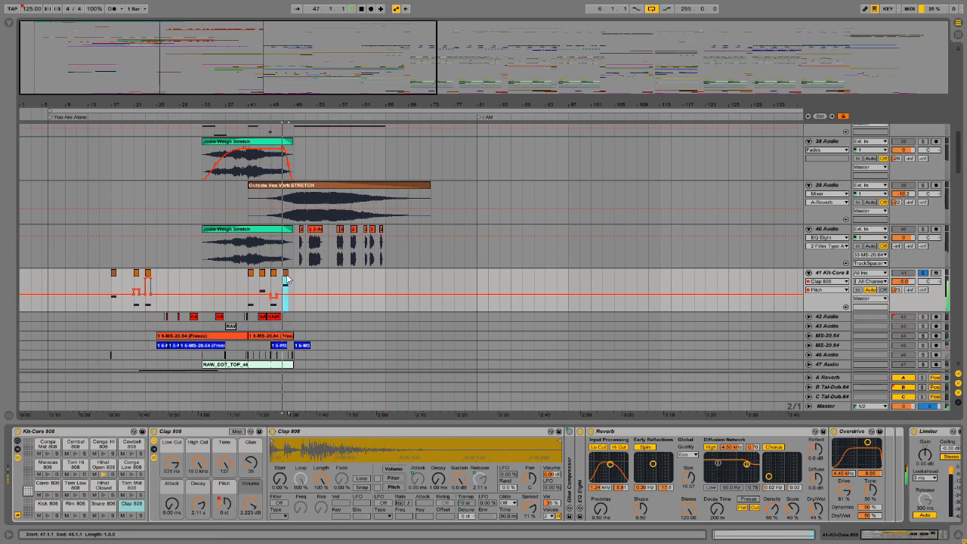
left_click(100, 468)
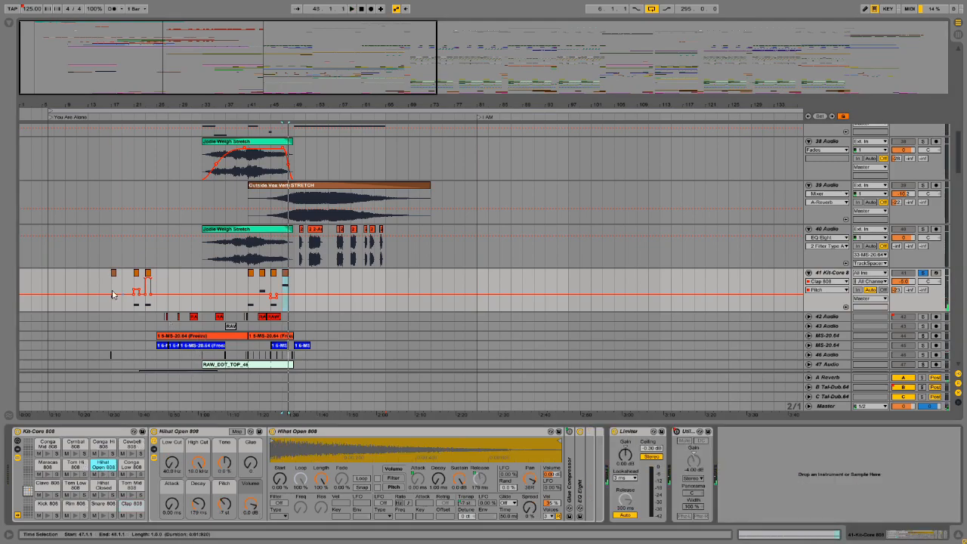
- Play the Kit-Core 808 clips from bar 17 together with the MS-20.64 track 33
scroll(266, 289, "down", 3)
left_click(111, 229)
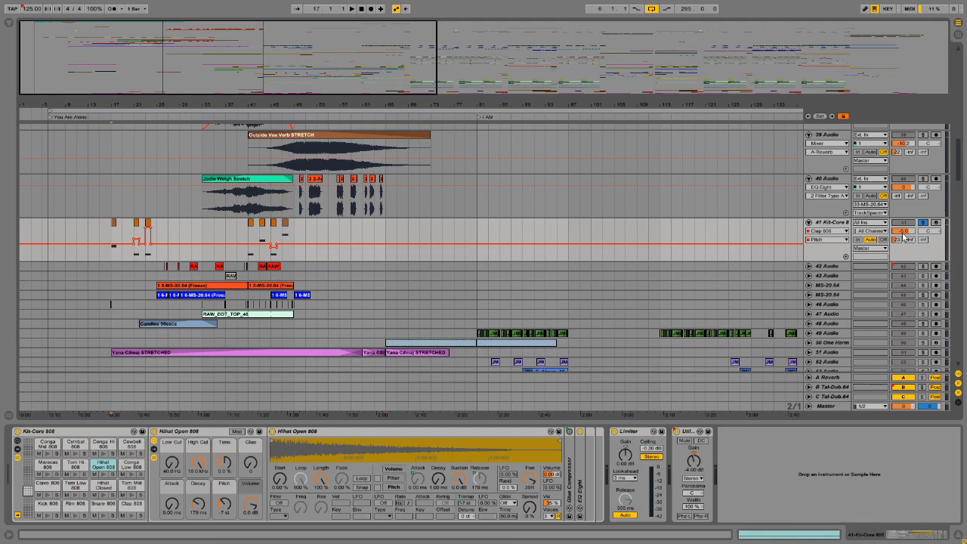
scroll(756, 244, "up", 5)
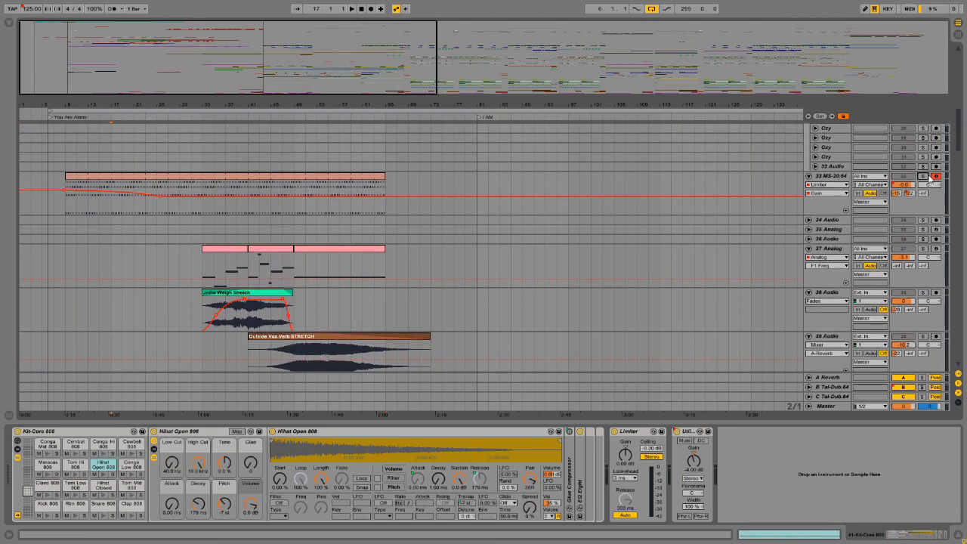
key("space")
scroll(129, 277, "down", 5)
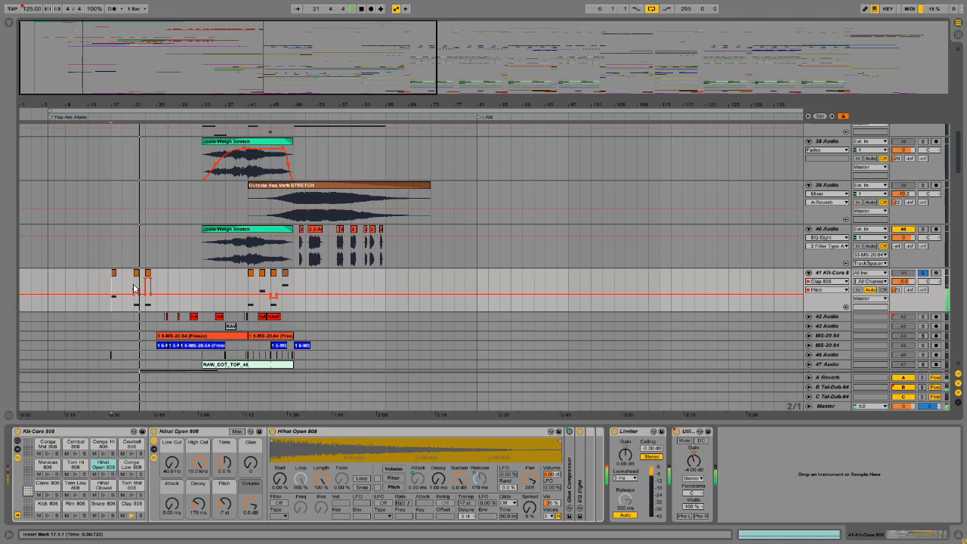
- Unfold and solo track 42, play its RAW_DDT_TOP hits from before bar 27 and open the first clip's sample settings
scroll(160, 339, "down", 3)
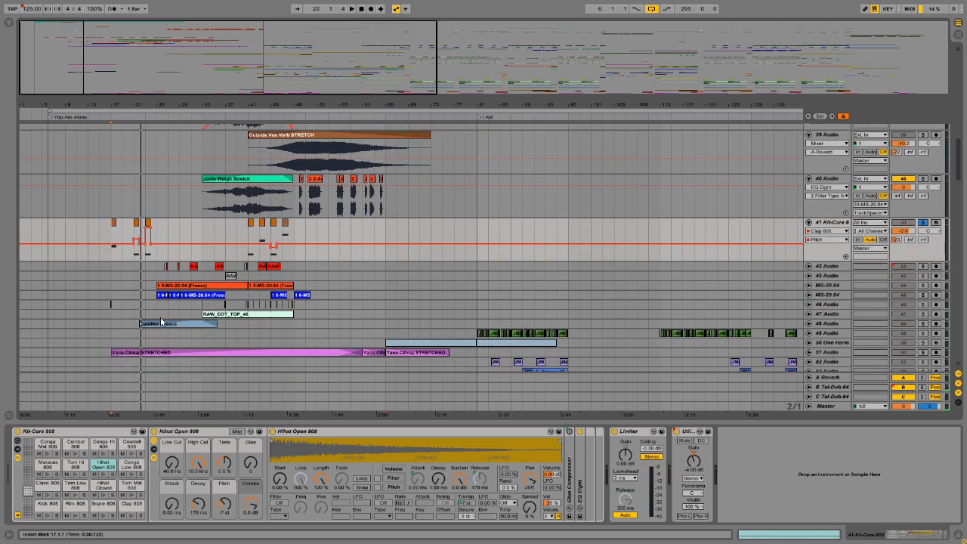
left_click_drag(106, 41, 110, 64)
left_click(807, 266)
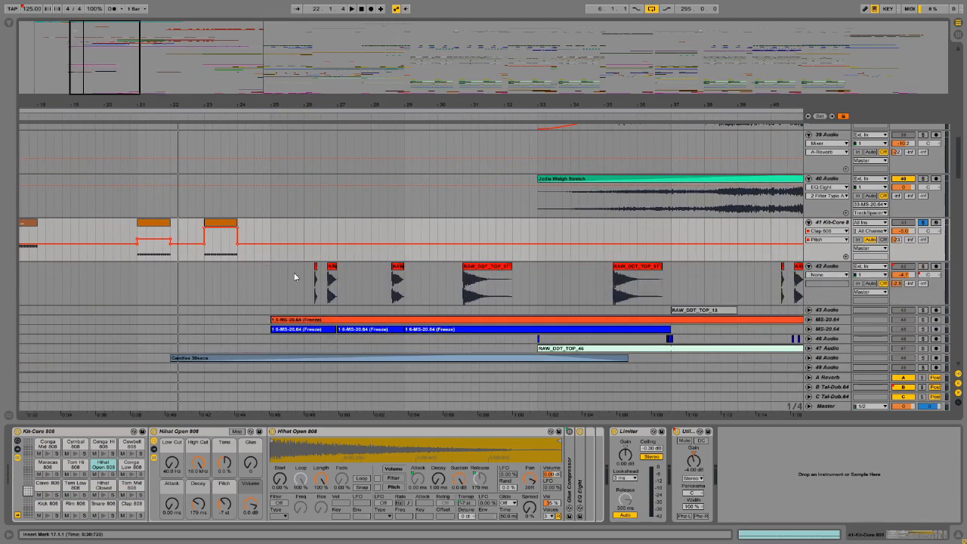
left_click(303, 283)
key("space")
key("space")
double_click(316, 267)
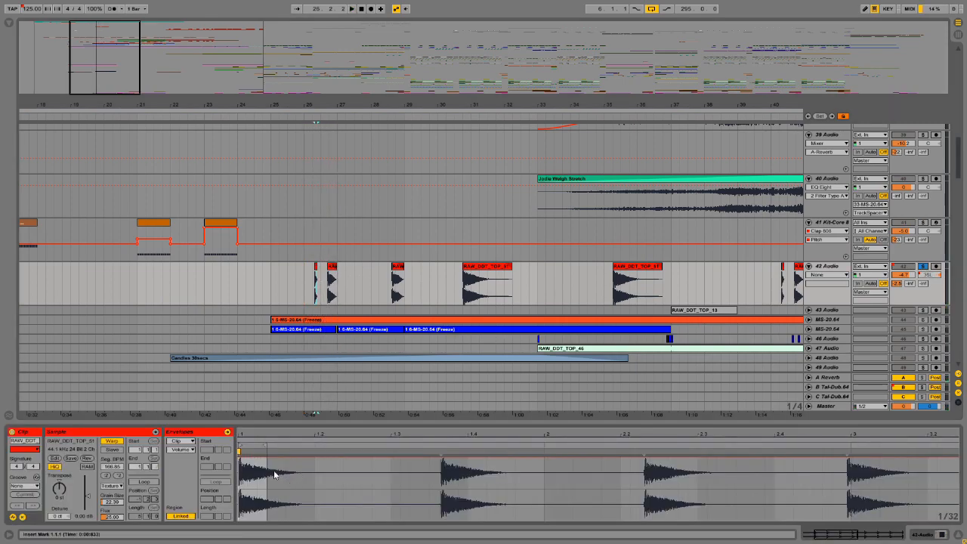
- Select the second RAW_DDT_TOP_51 clip on track 42, just before bar 27, and play it
key("Right")
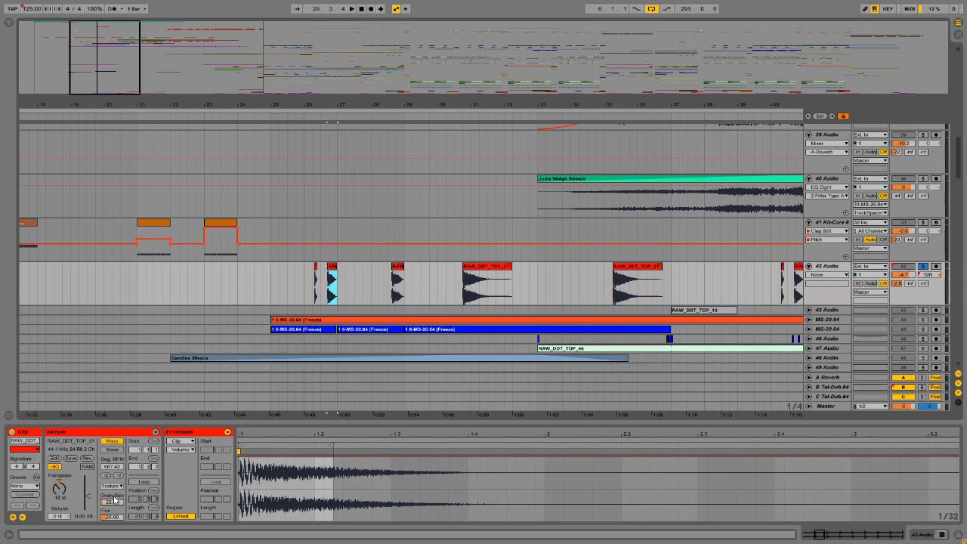
key("space")
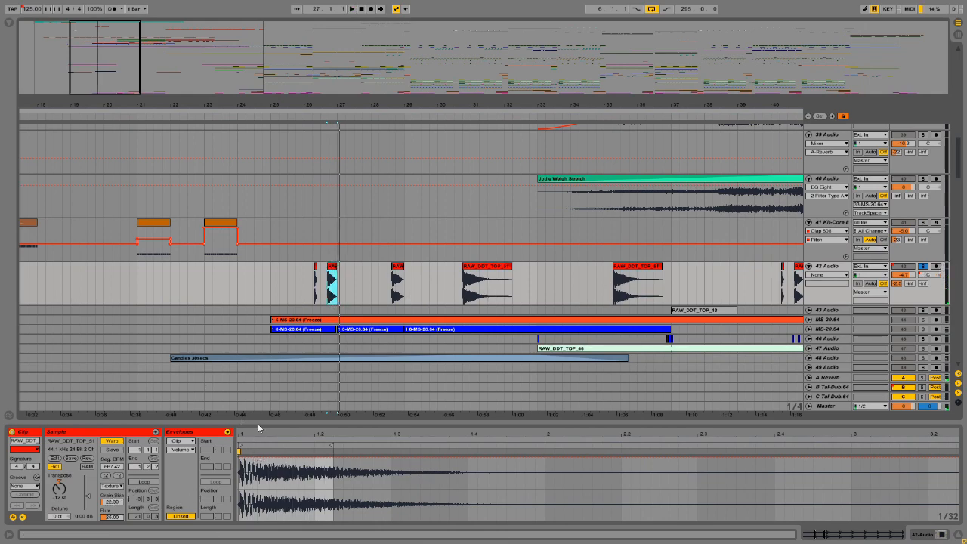
key("space")
- Try a different grain size on the second RAW_DDT_TOP_51 clip during playback, then return it to 22.39
left_click_drag(112, 501, 112, 461)
key("space")
key("space")
key("space")
key("space")
left_click_drag(112, 502, 115, 506)
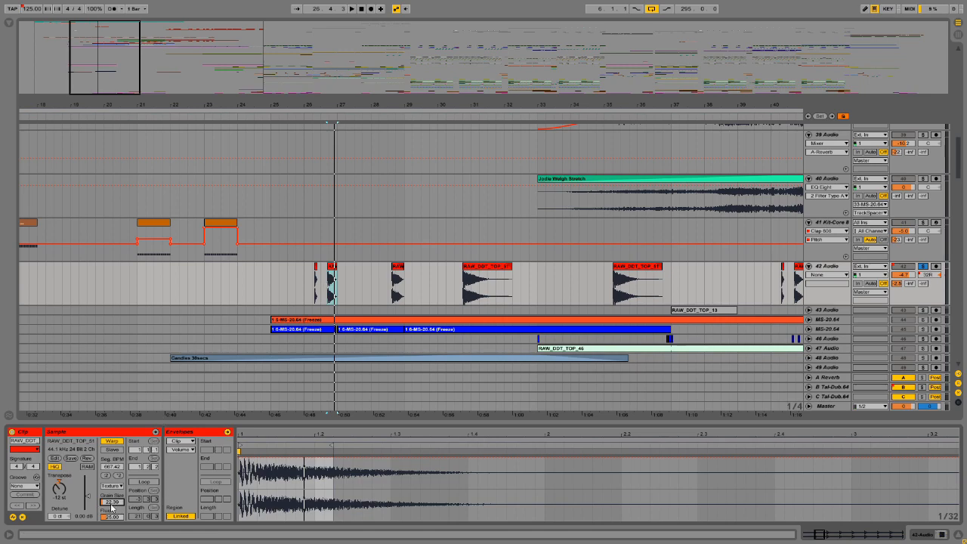
- Show the transposition and grain size modulation envelopes of the second RAW_DDT_TOP_51 clip on track 42
left_click(189, 449)
left_click(191, 469)
left_click(189, 450)
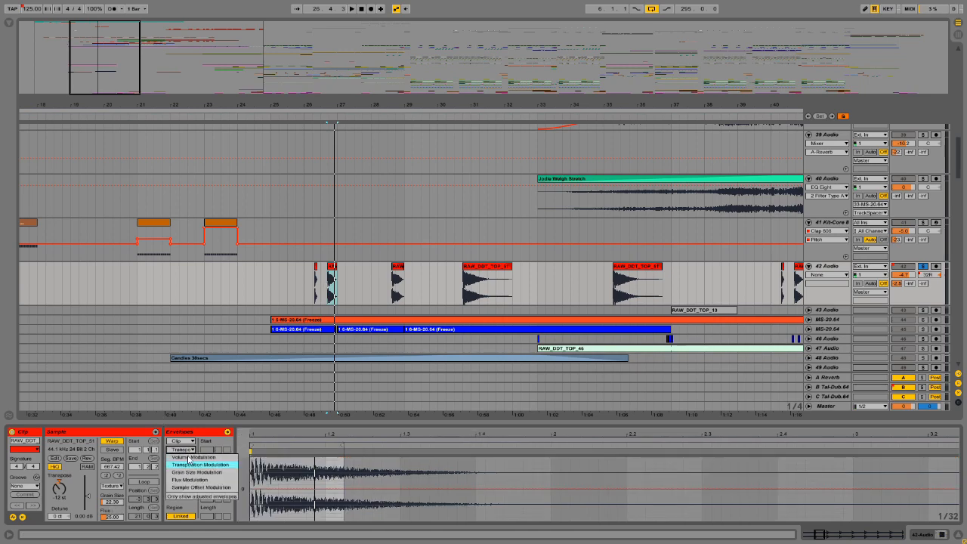
left_click(188, 476)
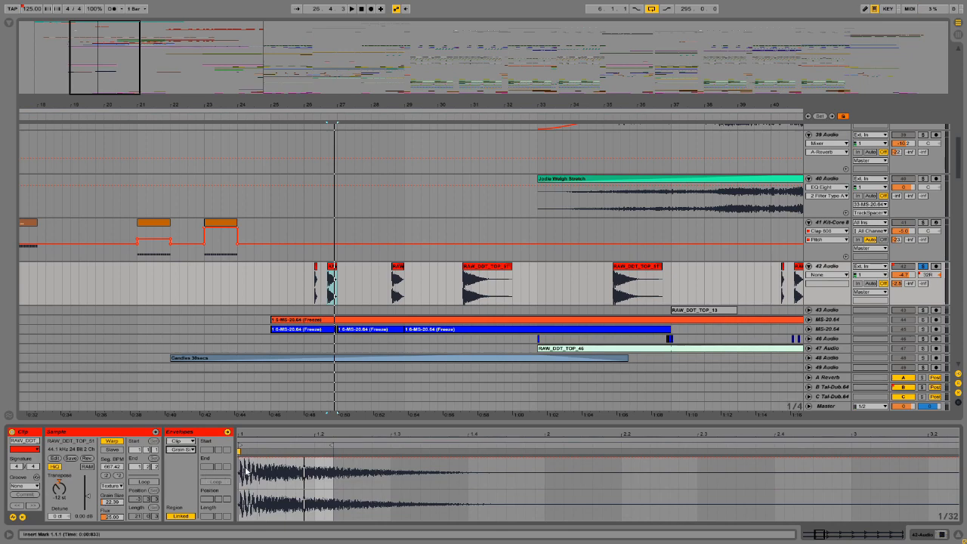
- Play the RAW_DDT_TOP_51 clips on track 42 just before bar 29 and at bar 30.4
left_click(398, 274)
left_click_drag(392, 272, 409, 271)
left_click(488, 267)
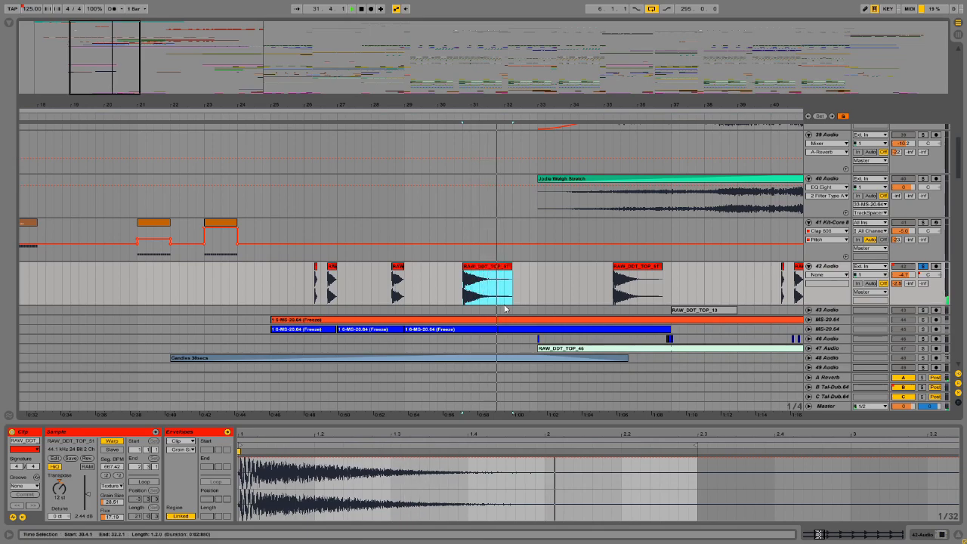
key("space")
left_click_drag(103, 65, 132, 57)
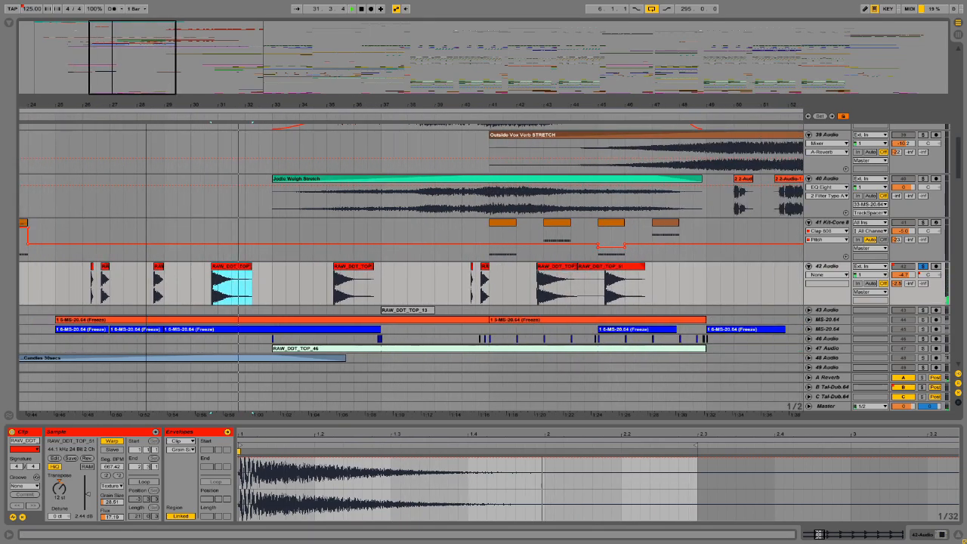
- Play track 42's RAW_DDT_TOP_51 clip at bar 35 and show its transposition modulation envelope
left_click(354, 268)
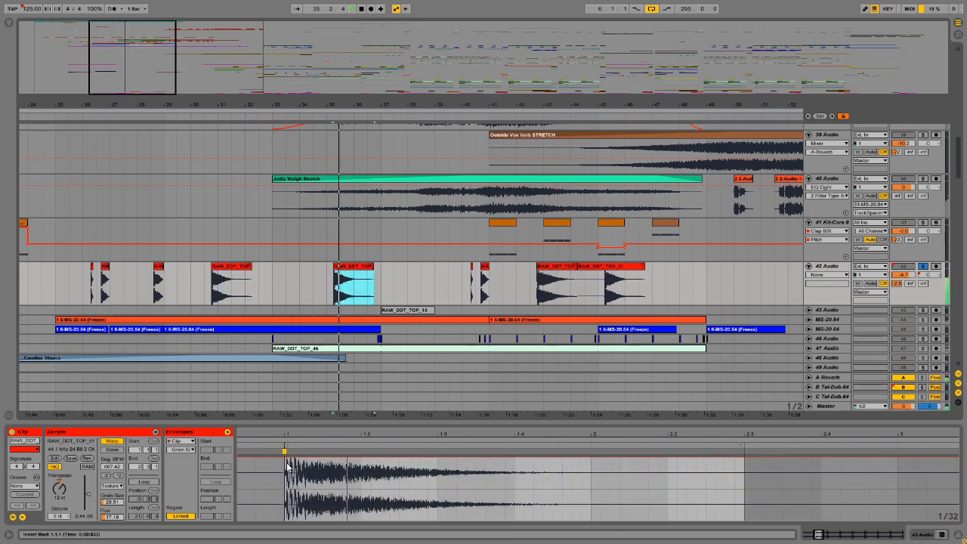
left_click(182, 449)
left_click(183, 465)
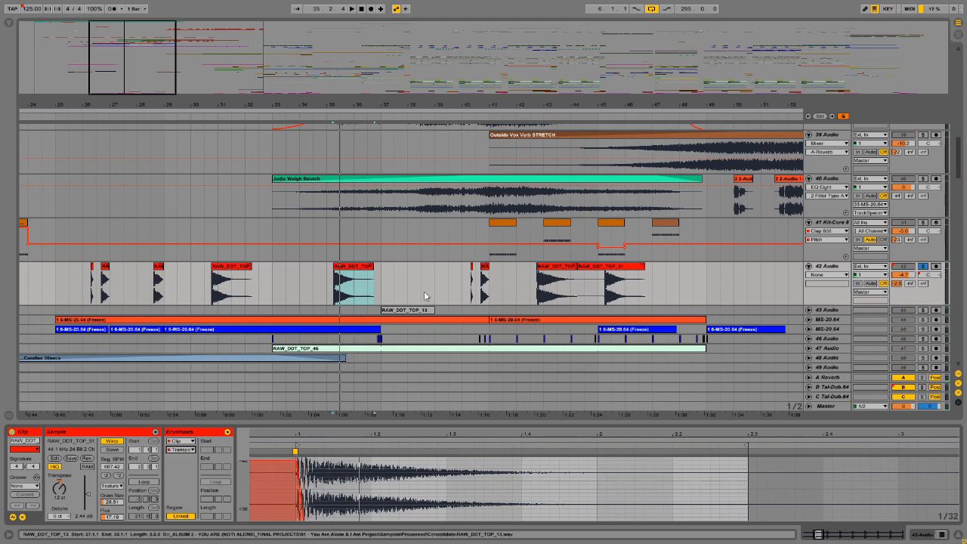
- Play the short RAW_DDT_TOP_51 hits on track 42 just before bar 41
left_click(477, 268)
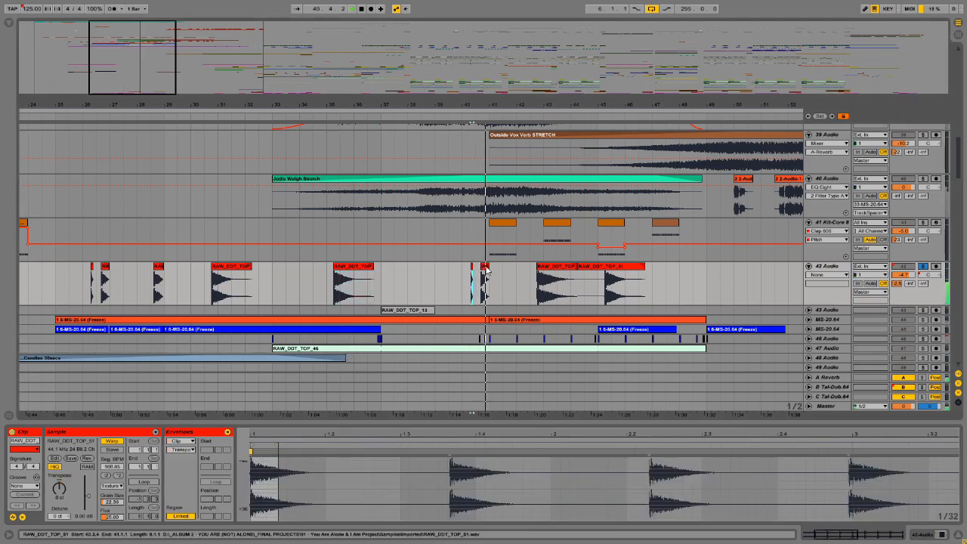
scroll(475, 295, "up", 5)
scroll(466, 300, "down", 8)
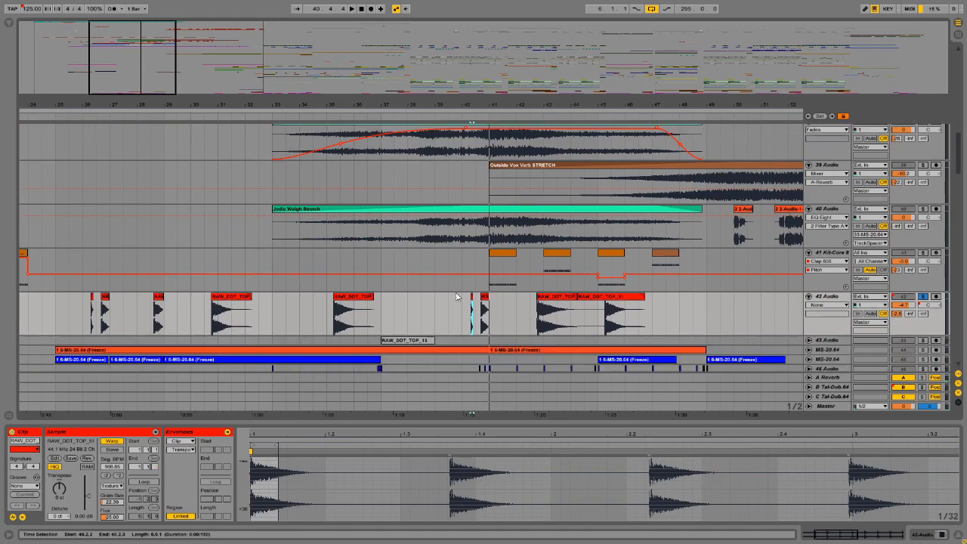
- Unfold track 43 and select its RAW_DDT_TOP_13 clip, then show track 42's Chorus and play its clip at bar 35
left_click(808, 229)
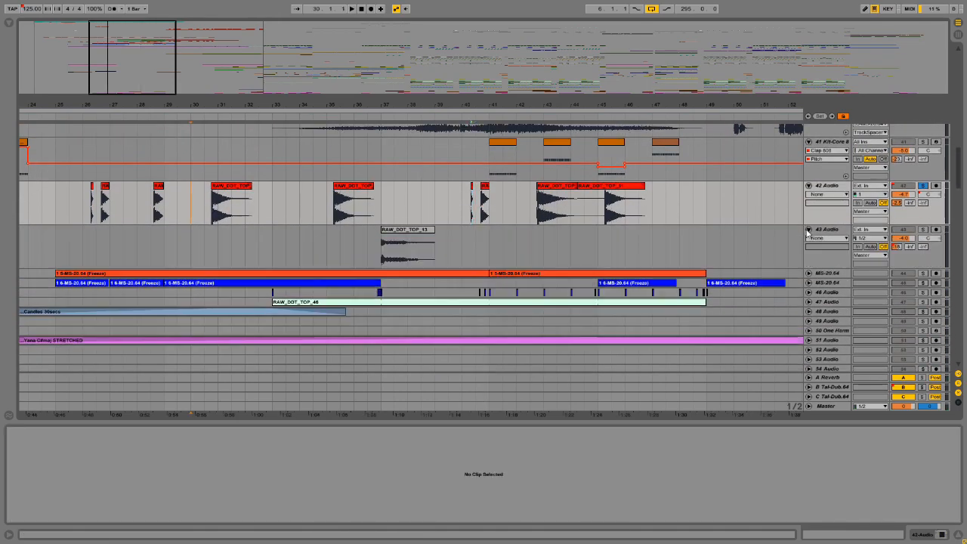
left_click(432, 229)
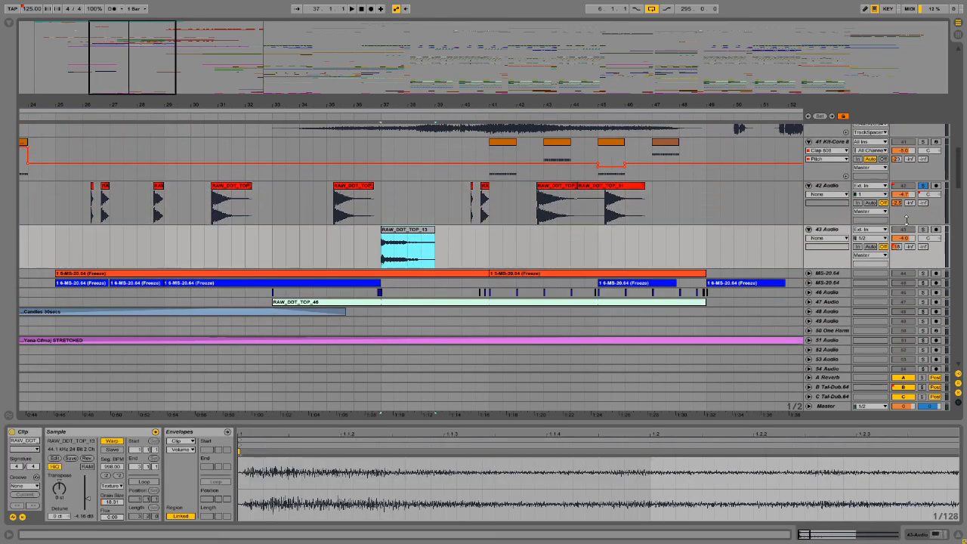
left_click(826, 185)
key("space")
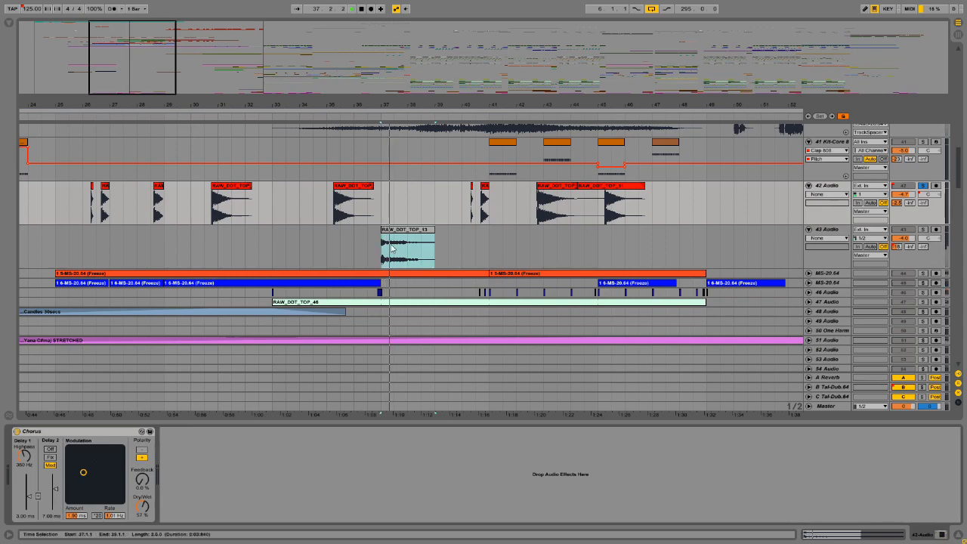
left_click(343, 189)
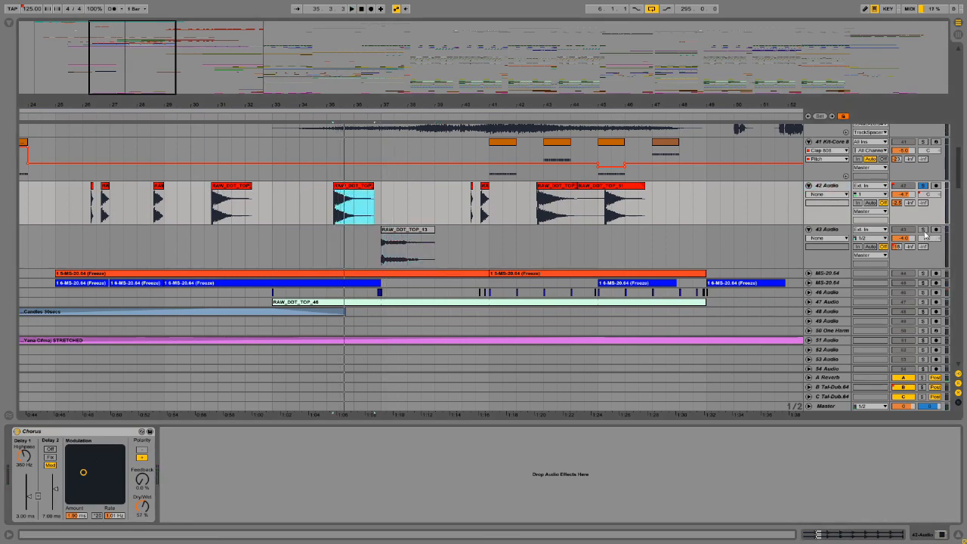
- Solo track 43, play its RAW_DDT_TOP_13 clip and reveal the clip's source file in the browser, closing the browser when done
left_click(406, 234)
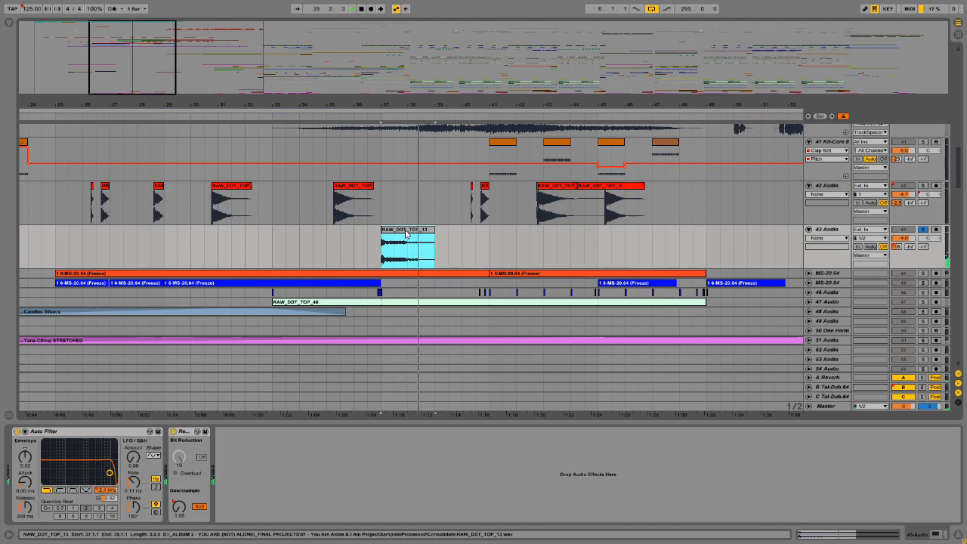
double_click(406, 235)
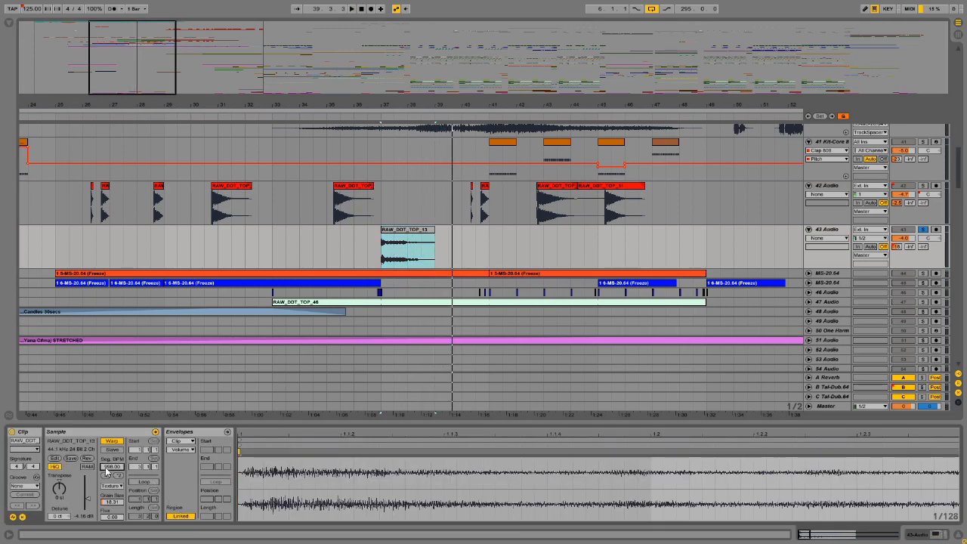
right_click(418, 234)
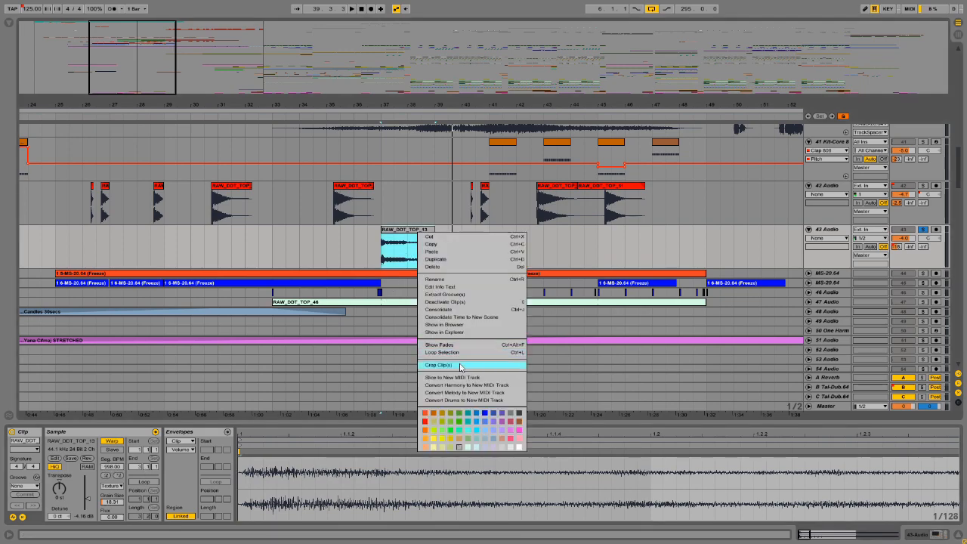
left_click(463, 325)
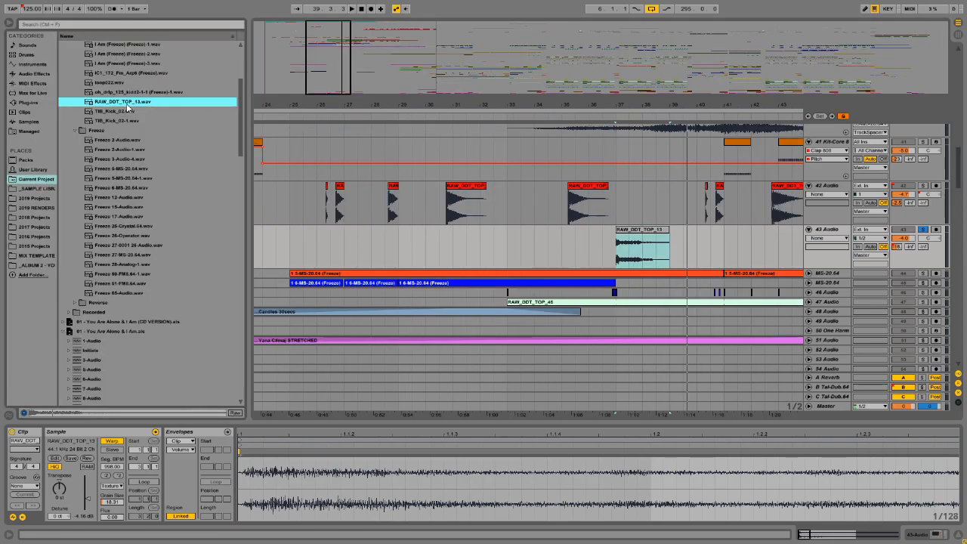
left_click(8, 23)
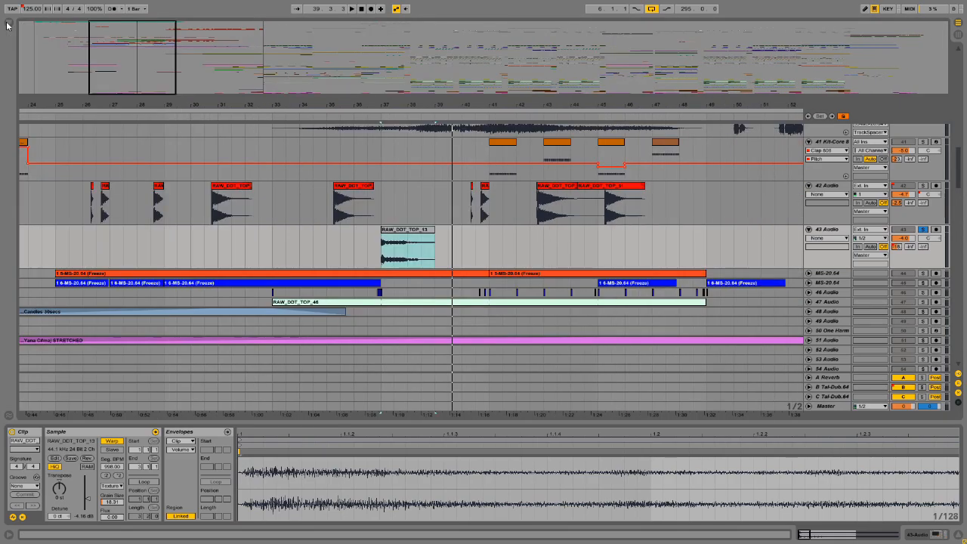
- Try a grain size of 2.00 on the RAW_DDT_TOP_13 clip during playback, then return it to 18.31
left_click(405, 235)
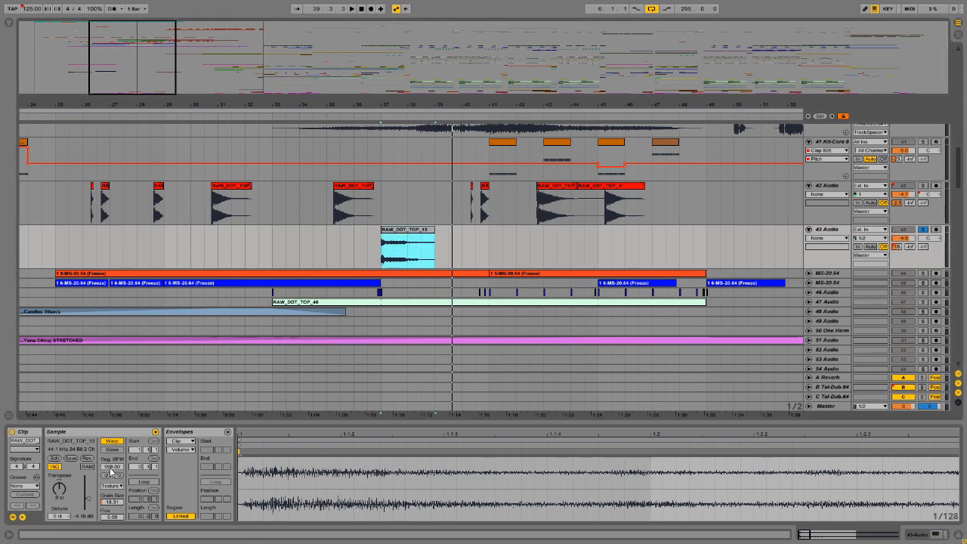
key("space")
left_click_drag(112, 501, 112, 529)
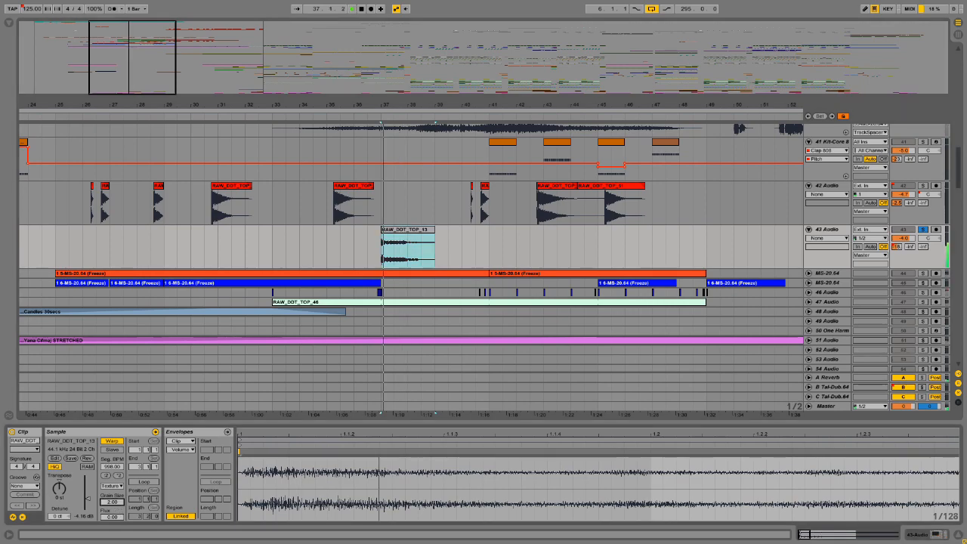
left_click_drag(112, 502, 112, 467)
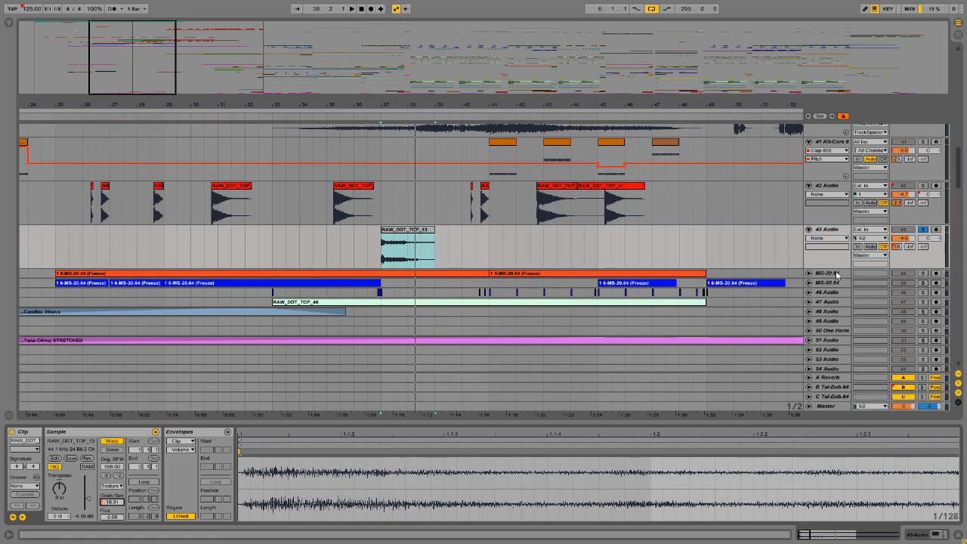
- Unfold and solo the MS-20.64 track 44, play its frozen clip from bar 25 and check the track's device chain
left_click(808, 272)
left_click(272, 290)
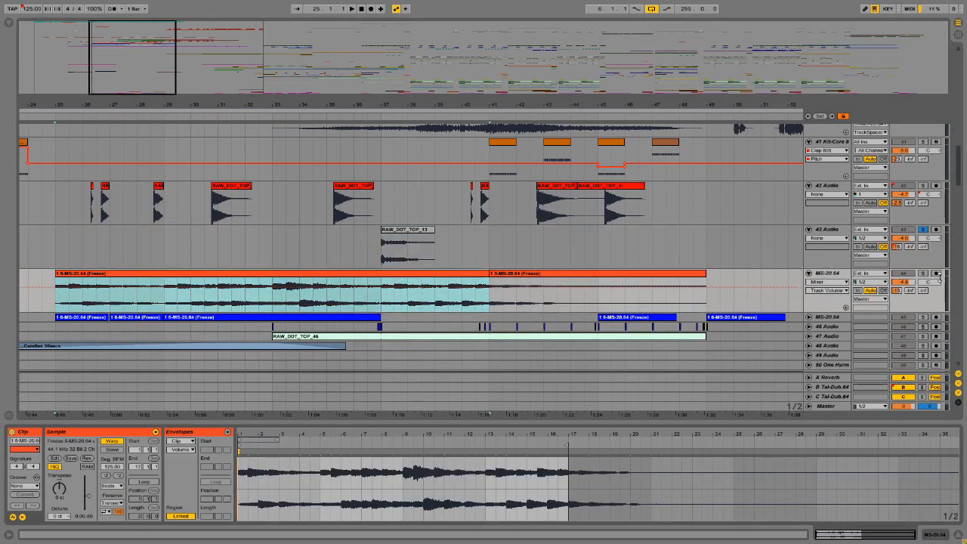
key("space")
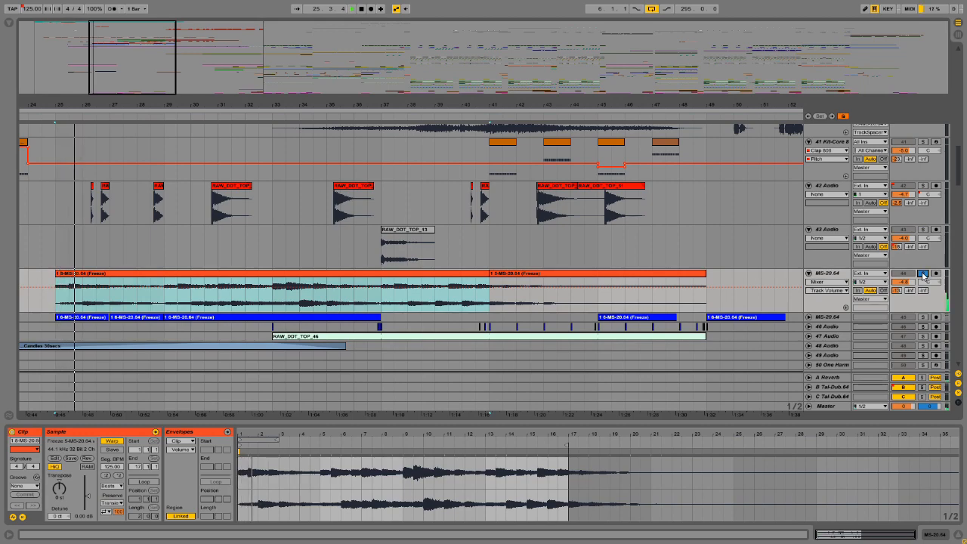
left_click(822, 274)
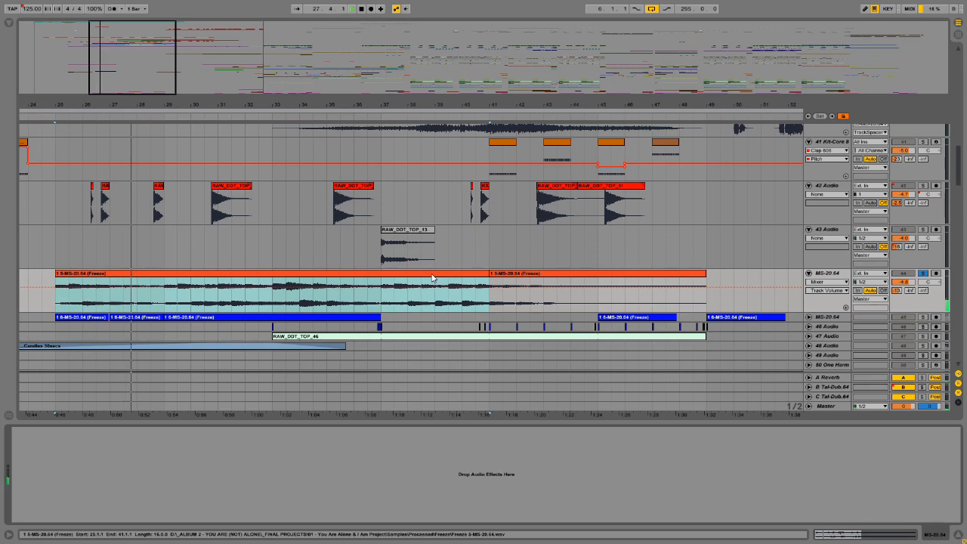
mouse_move(103, 39)
left_mouse_down()
mouse_move(103, 84)
mouse_move(93, 79)
mouse_move(92, 46)
left_mouse_up()
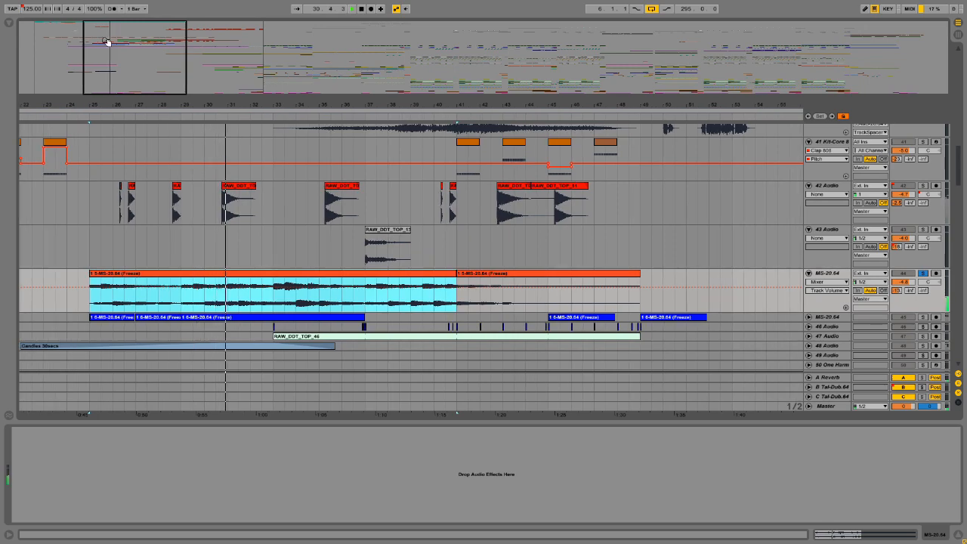
left_click_drag(155, 69, 129, 65)
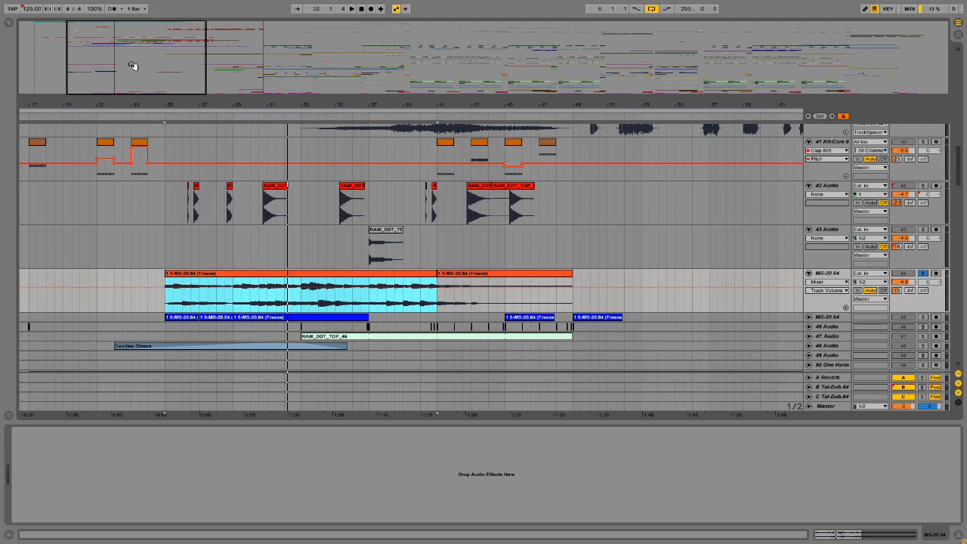
- Fold the MS-20.64 track 44 and audio tracks 43 and 42
left_click(809, 273)
left_click(820, 234)
left_click(809, 229)
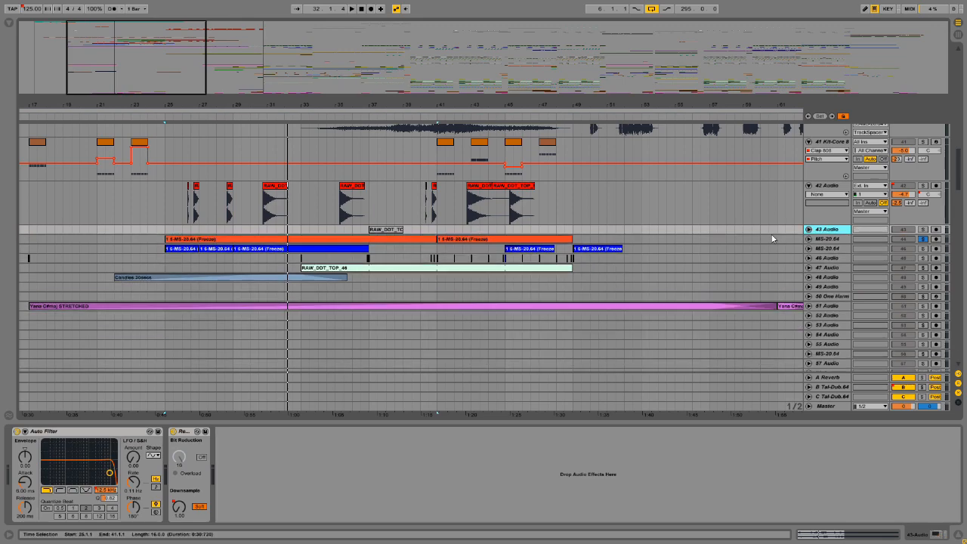
left_click(809, 185)
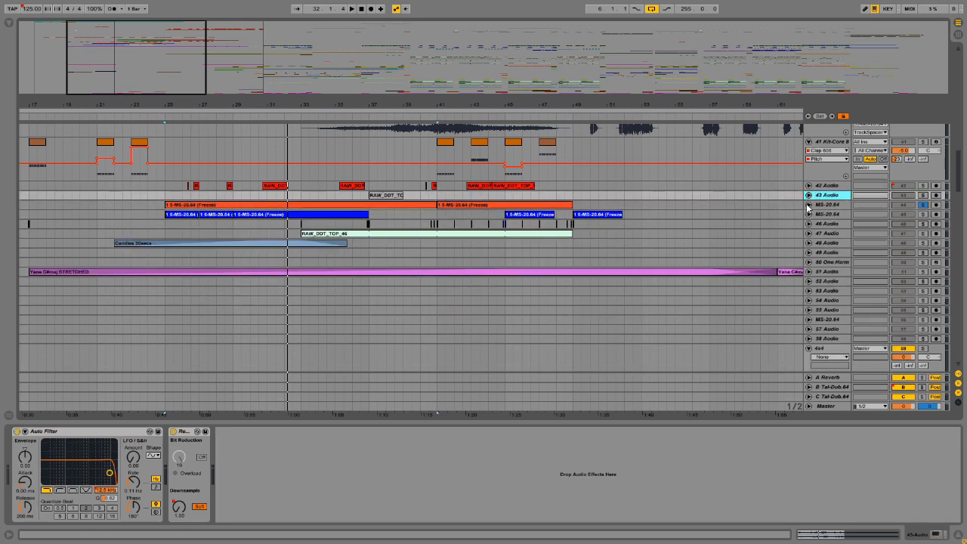
- Unfold and solo the MS-20.64 track 45 and play its first frozen clip from bar 25
left_click(808, 215)
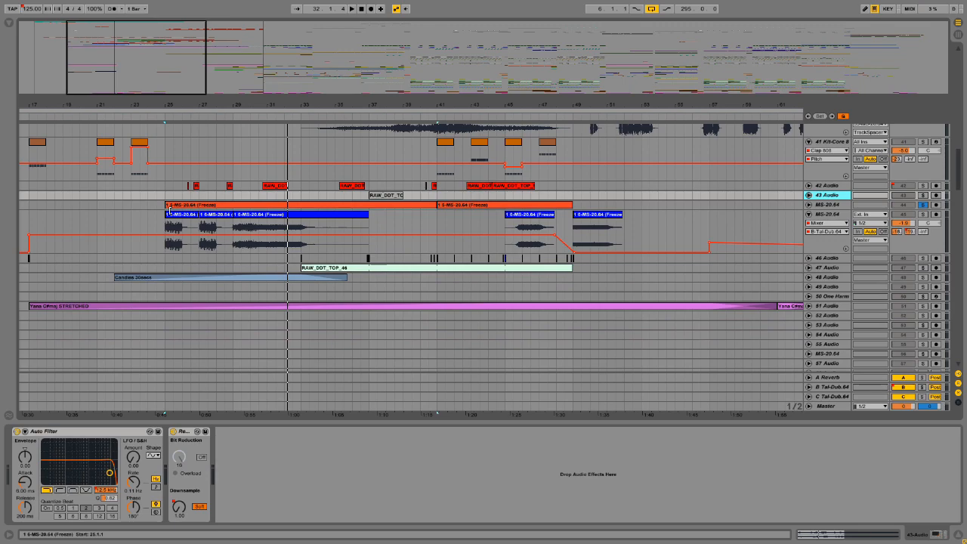
left_click(174, 215)
left_click(923, 215)
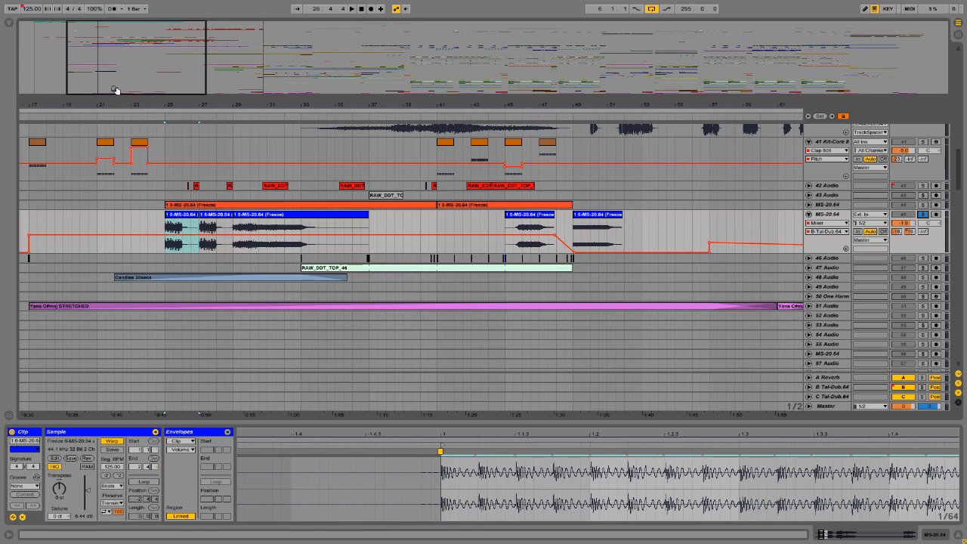
left_click_drag(118, 90, 96, 62)
key("space")
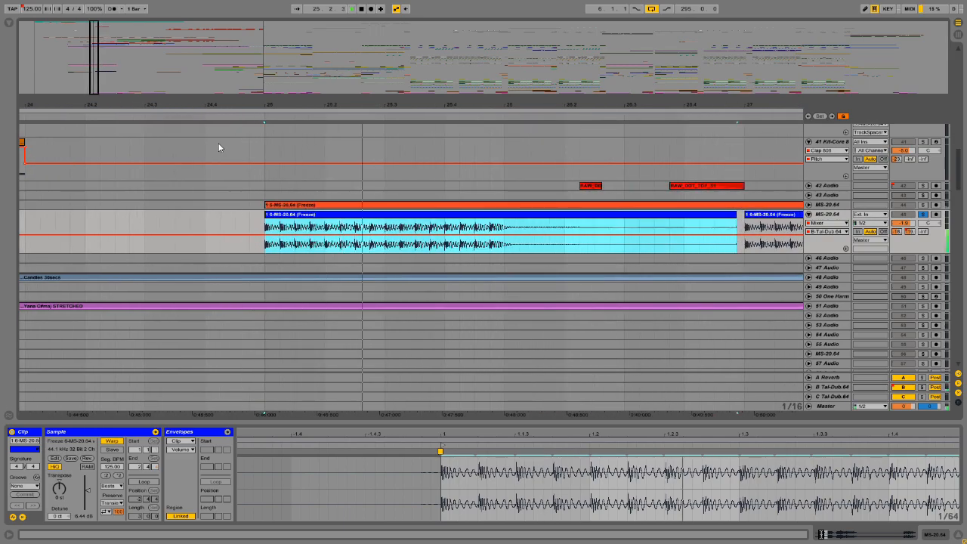
key("space")
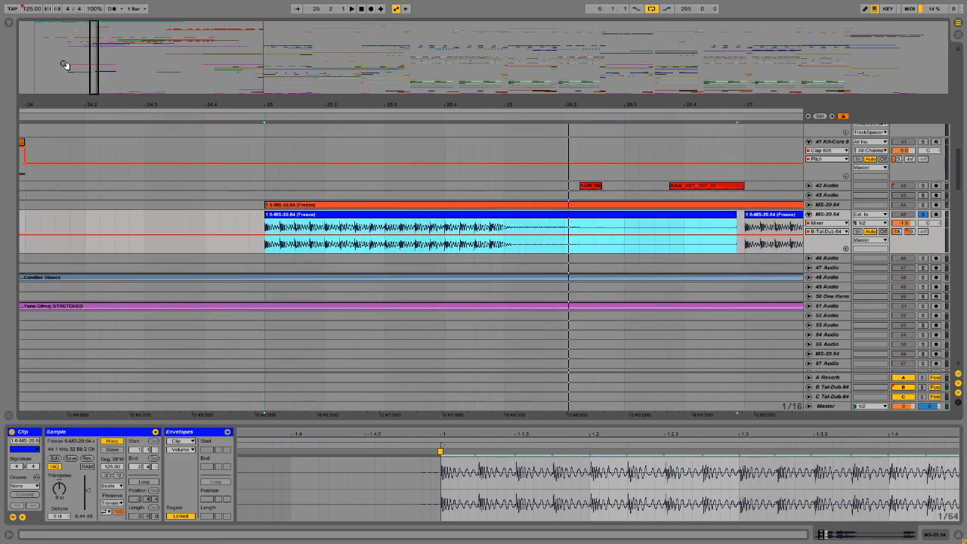
- Play the second and third frozen MS-20.64 clips on track 45, at bars 27 and 29
left_click_drag(93, 68, 102, 74)
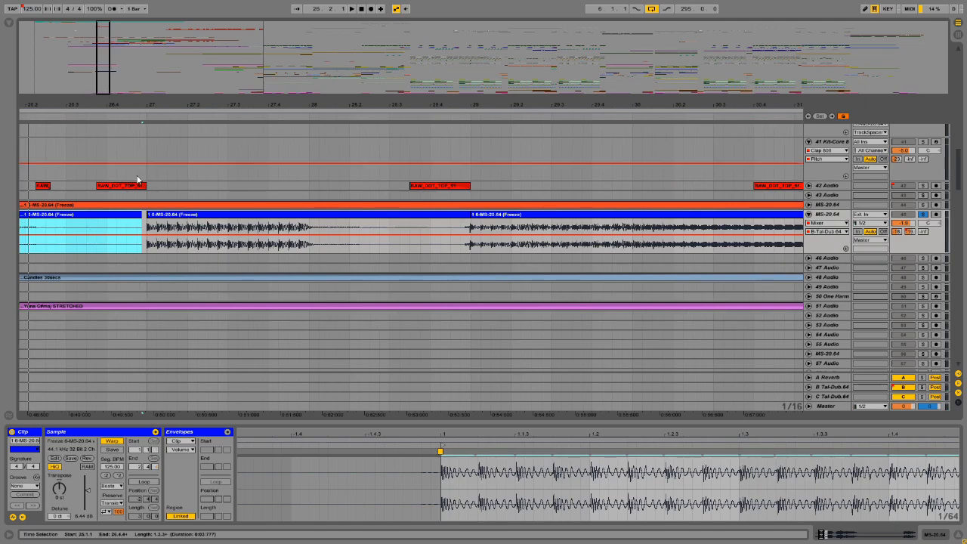
left_click(179, 215)
key("space")
left_click(483, 218)
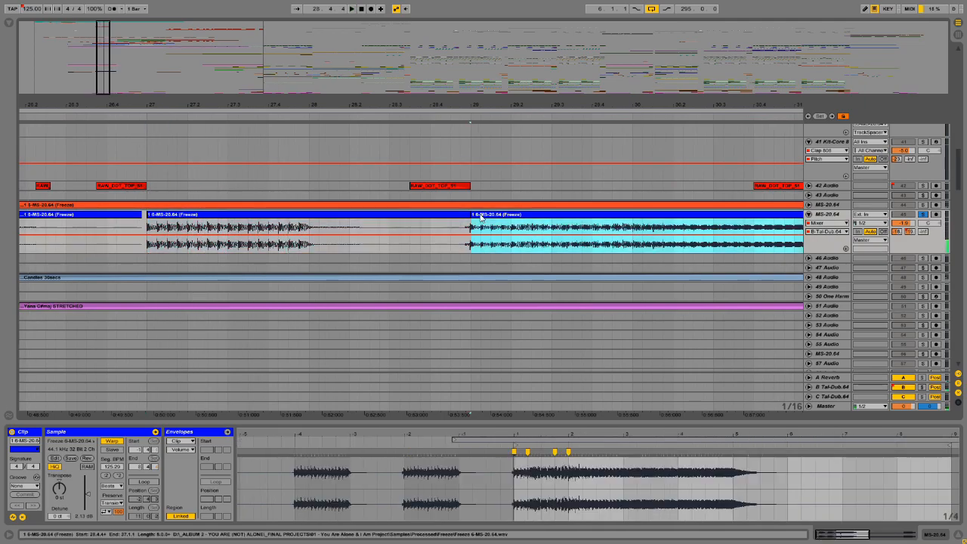
left_click_drag(103, 67, 114, 77)
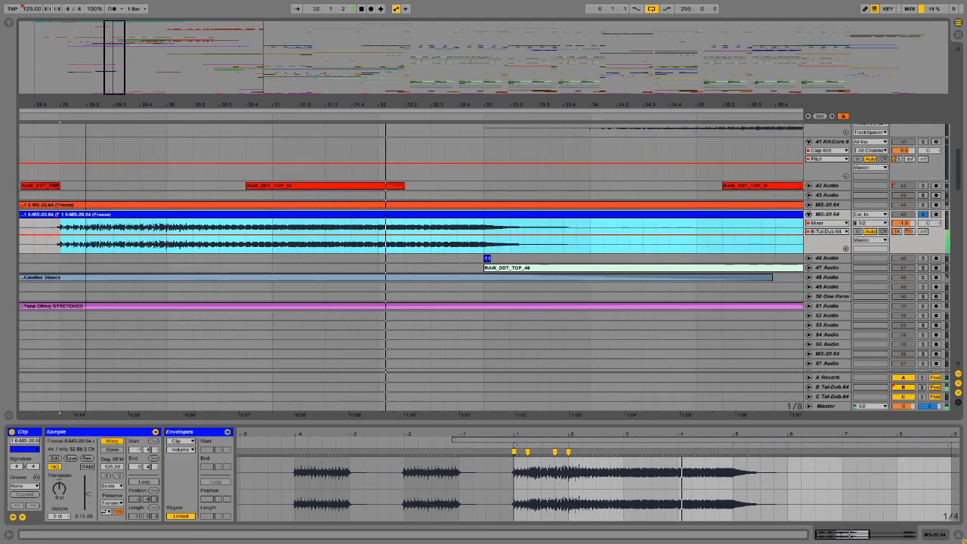
left_click_drag(114, 77, 115, 85)
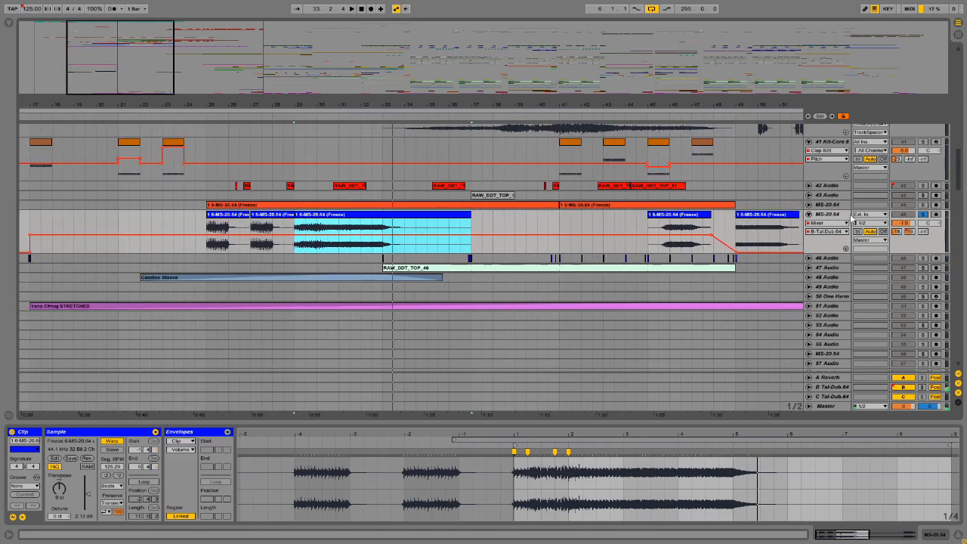
- Select the first frozen MS-20.64 clip on track 45 and play it from bar 25
left_click(151, 226)
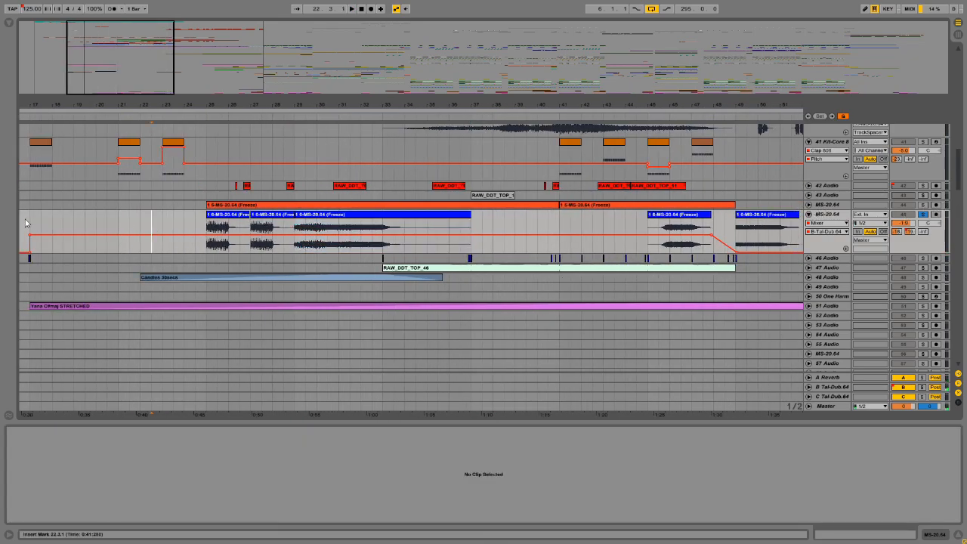
left_click_drag(125, 82, 143, 70)
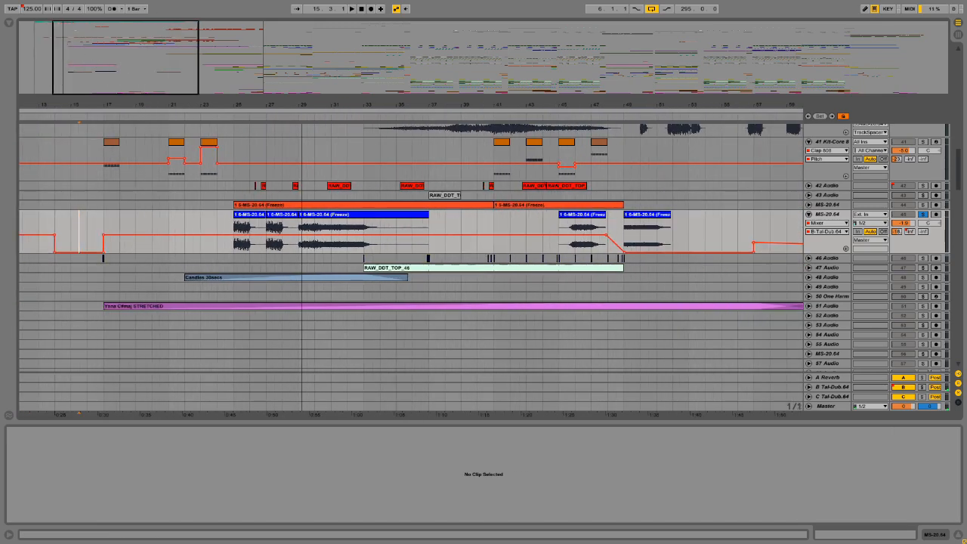
left_click_drag(348, 226, 397, 225)
left_click(243, 219)
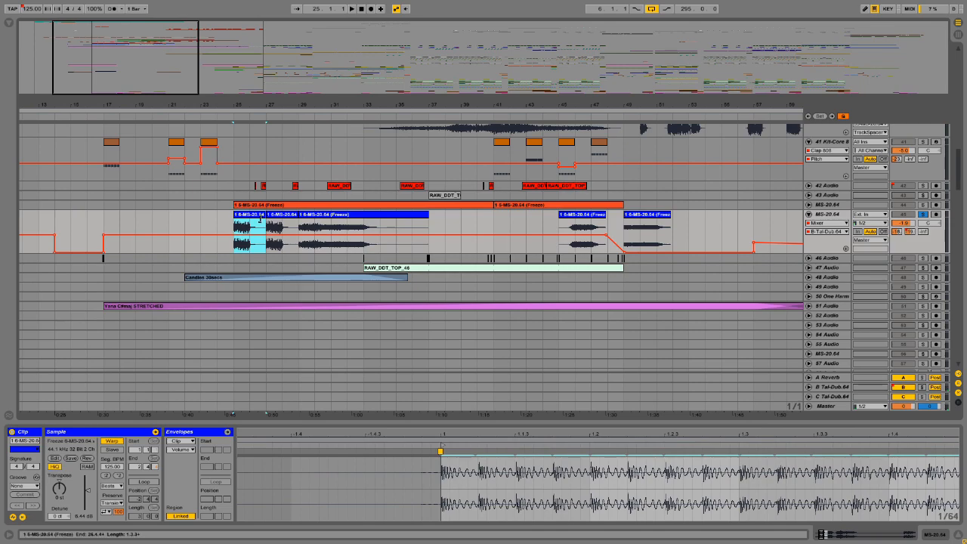
key("space")
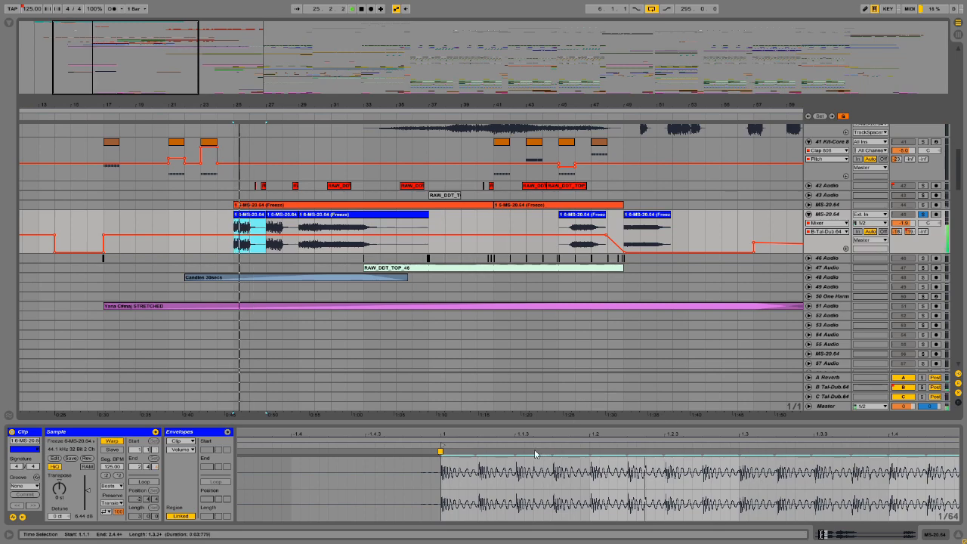
- Play the second frozen MS-20.64 clip on track 45 again, followed by the third clip from partway through
left_click(276, 206)
left_click(277, 215)
key("space")
key("space")
left_click(330, 229)
key("space")
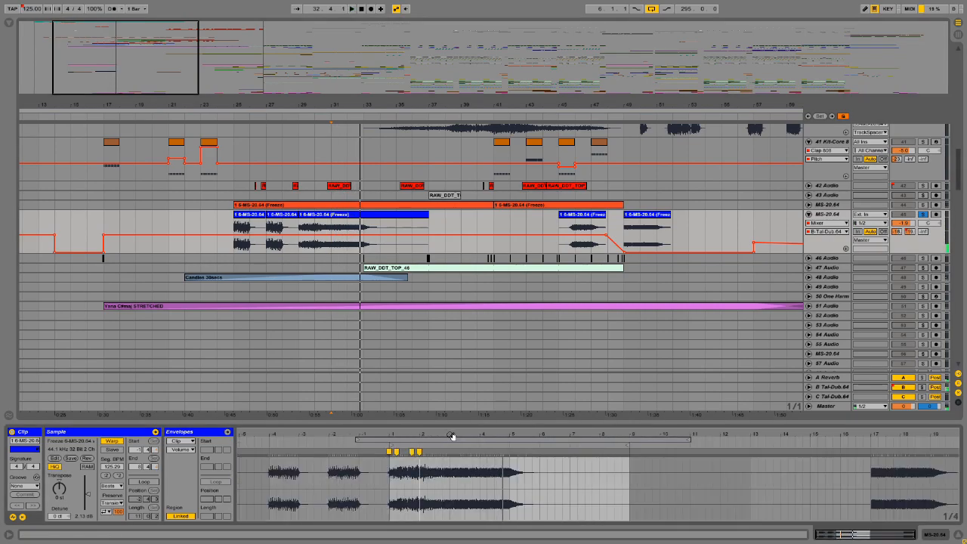
- Examine the third frozen clip's waveform up close and display the sample of the frozen clip at bar 45
left_click_drag(484, 433, 483, 465)
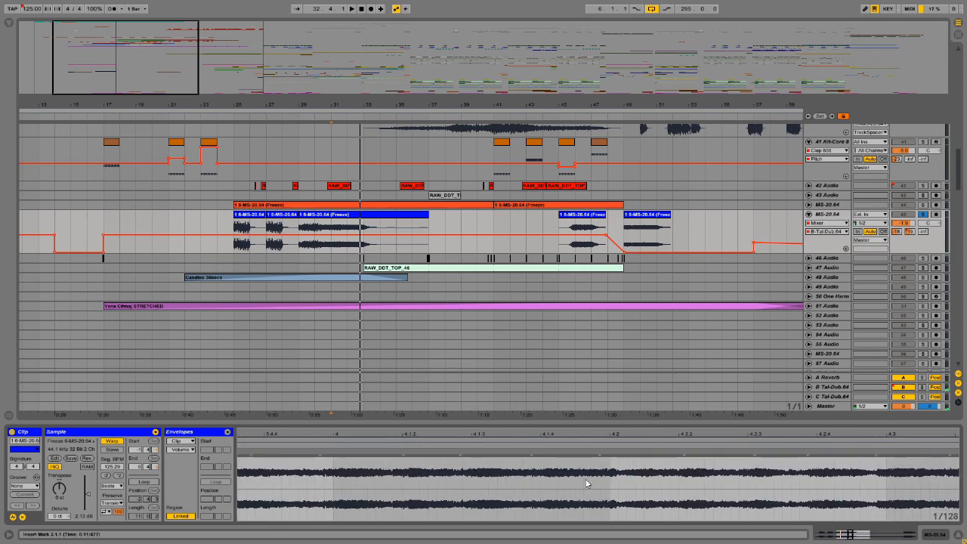
left_click_drag(674, 437, 674, 424)
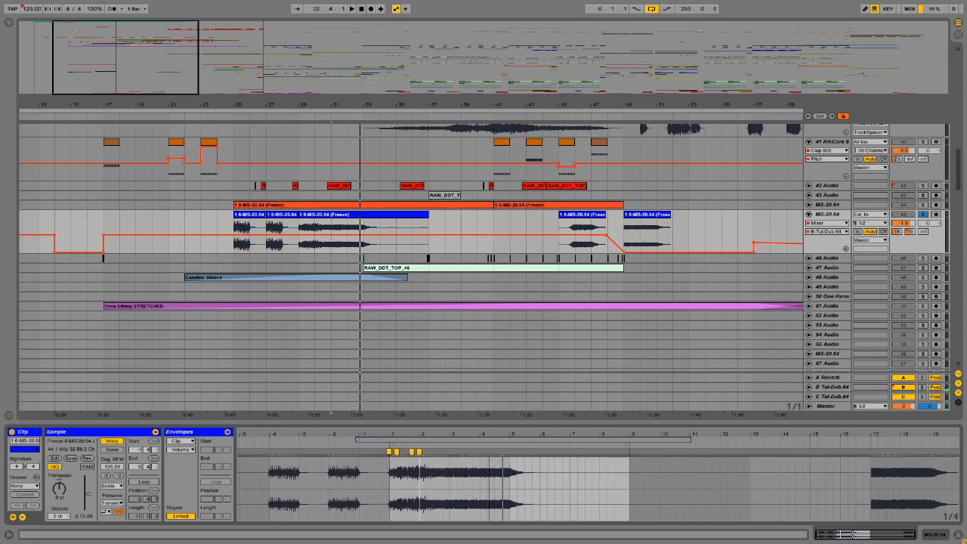
left_click(582, 227)
- Unfold and solo audio track 46, play its reversed MS-20.64 clip just before bar 17 and show the track's devices
left_click_drag(126, 41, 87, 58)
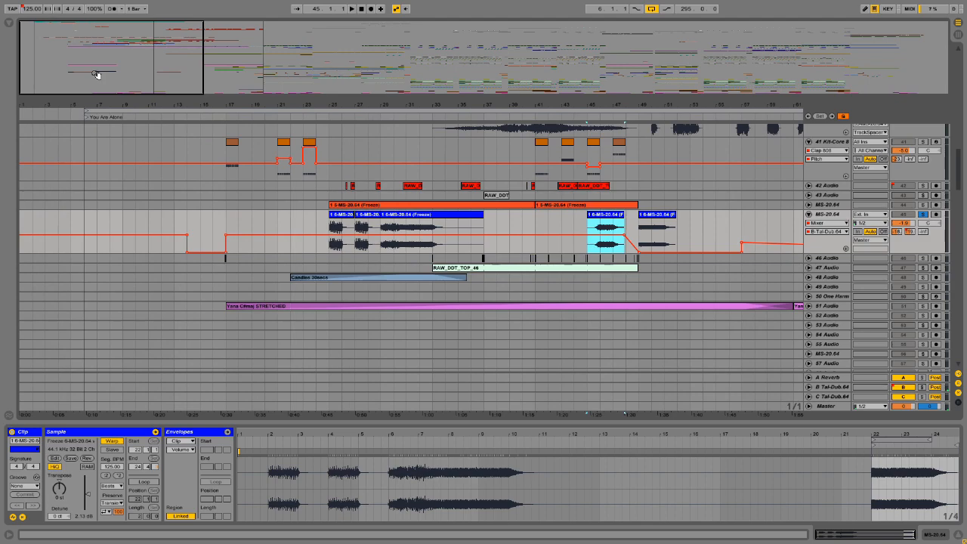
left_click_drag(93, 58, 79, 63)
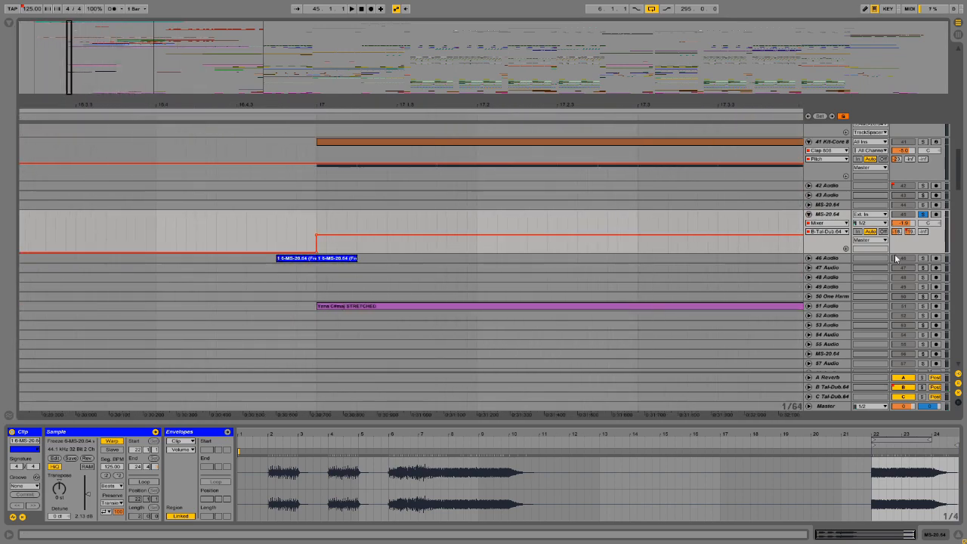
left_click(809, 261)
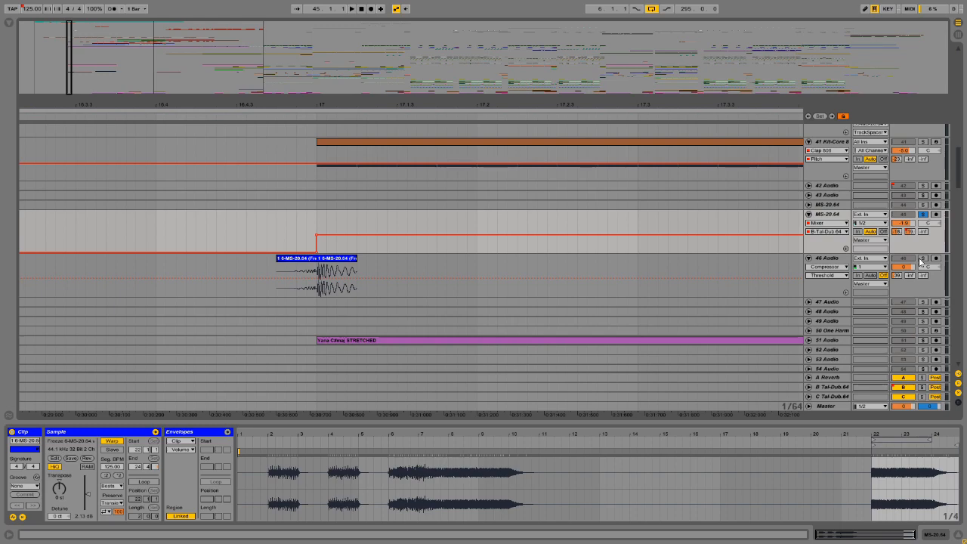
left_click(921, 258)
left_click(298, 262)
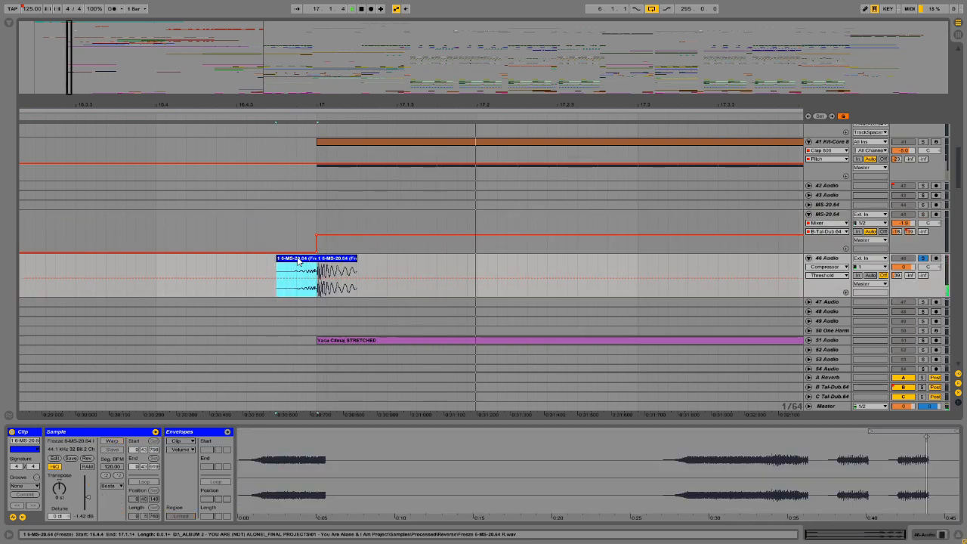
left_click(829, 259)
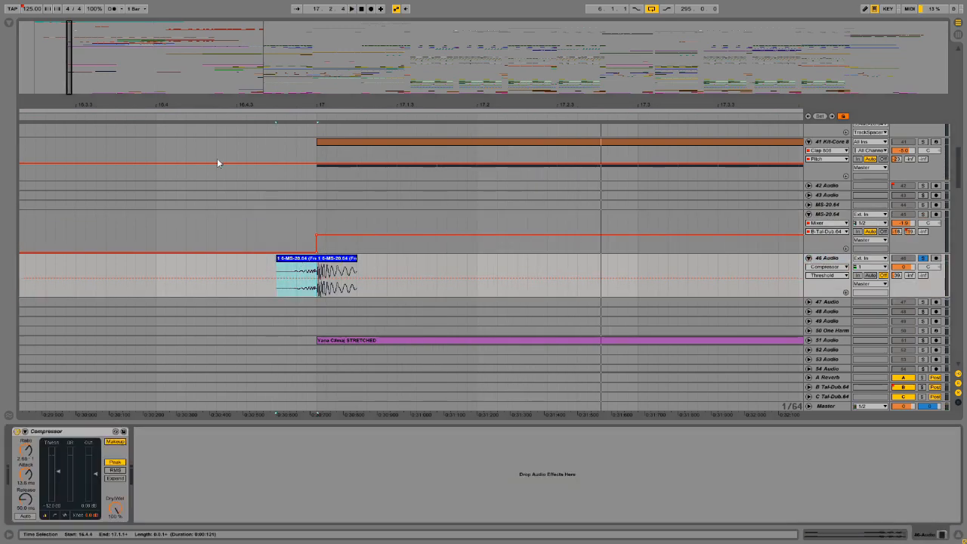
- Solo the MS-20.64 track 45 and play its third frozen clip from bar 29
left_click_drag(70, 66, 435, 230)
left_click(390, 225)
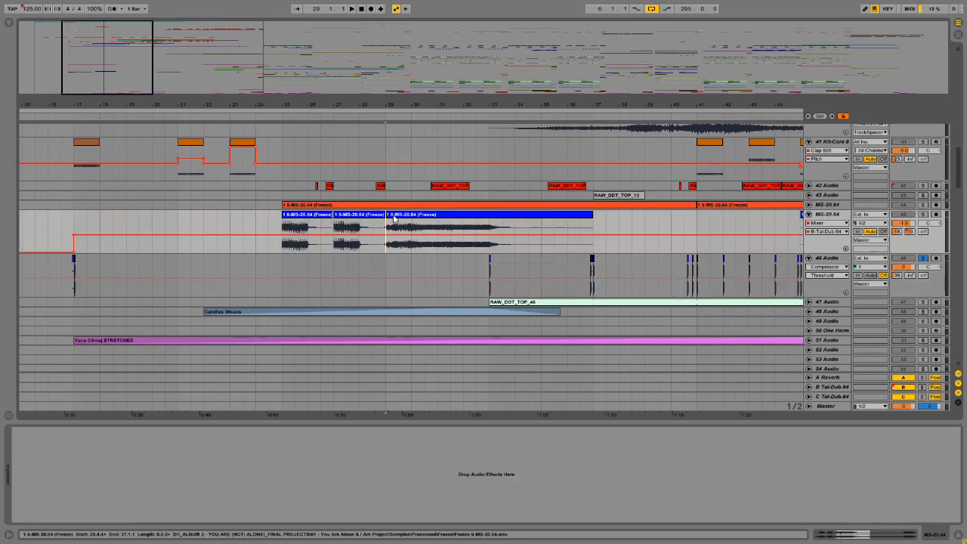
left_click(923, 214)
key("space")
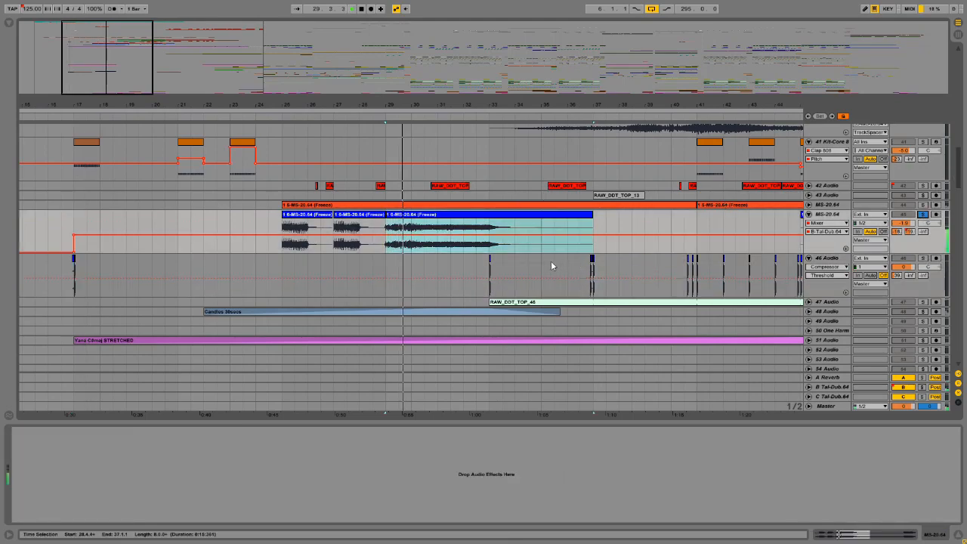
left_click(391, 247)
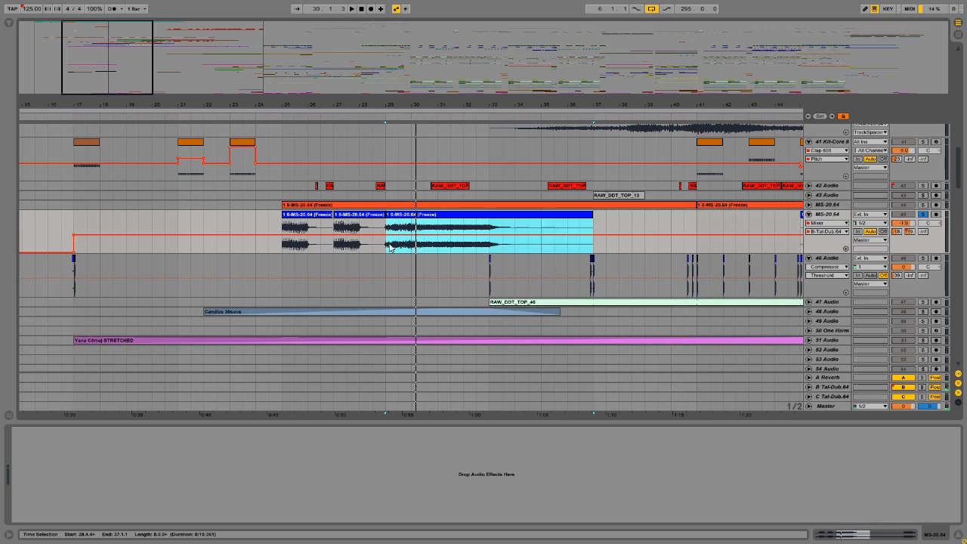
left_click(843, 220)
left_click(848, 221)
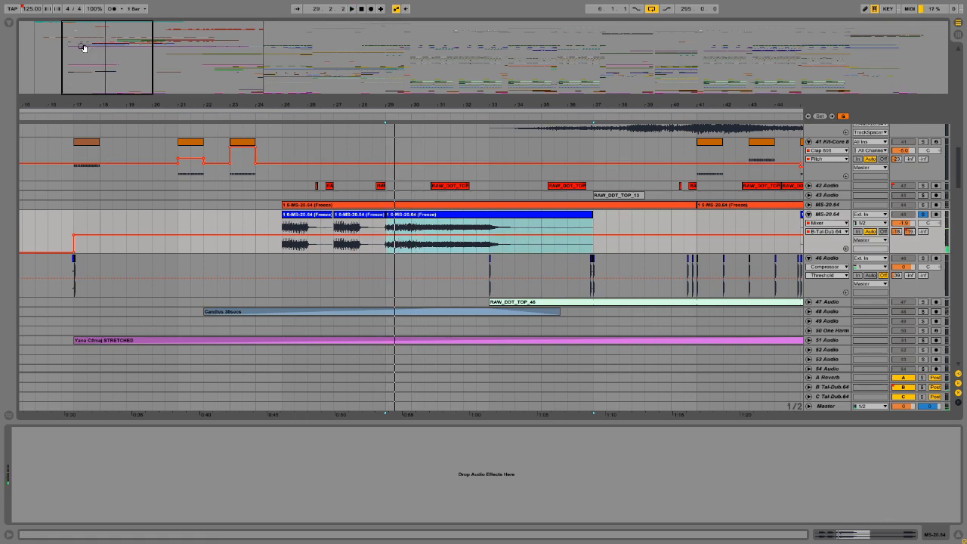
- Return to the frozen MS-20.64 clip at bar 25 on track 45 and play it
left_click_drag(81, 43, 83, 72)
left_click(594, 214)
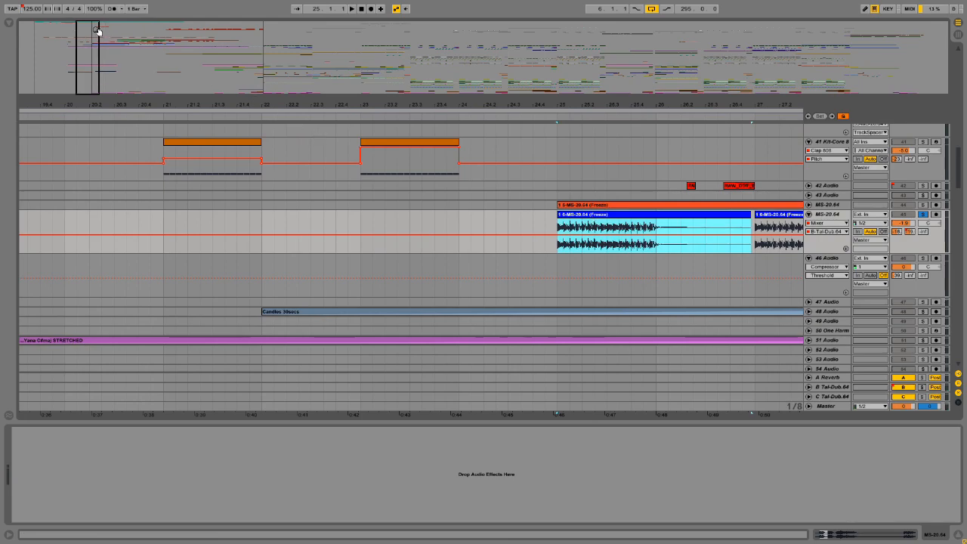
scroll(368, 150, "up", 1)
key("space")
- Solo audio track 46, play its short MS-20.64 clip at bar 33, check the clip's sample and hide the detail view
left_click_drag(63, 92, 62, 53)
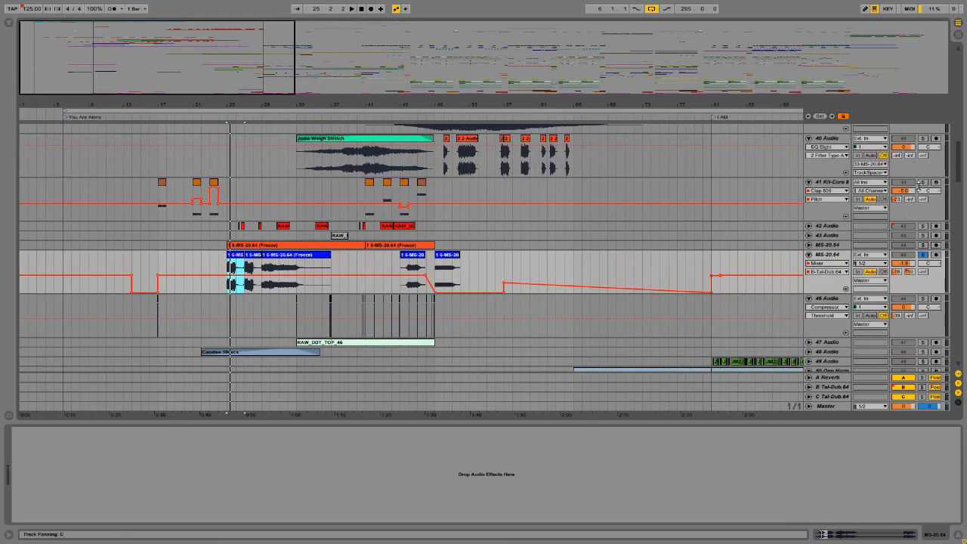
mouse_move(98, 54)
left_mouse_down()
mouse_move(98, 87)
mouse_move(117, 98)
left_mouse_up()
left_click(293, 306)
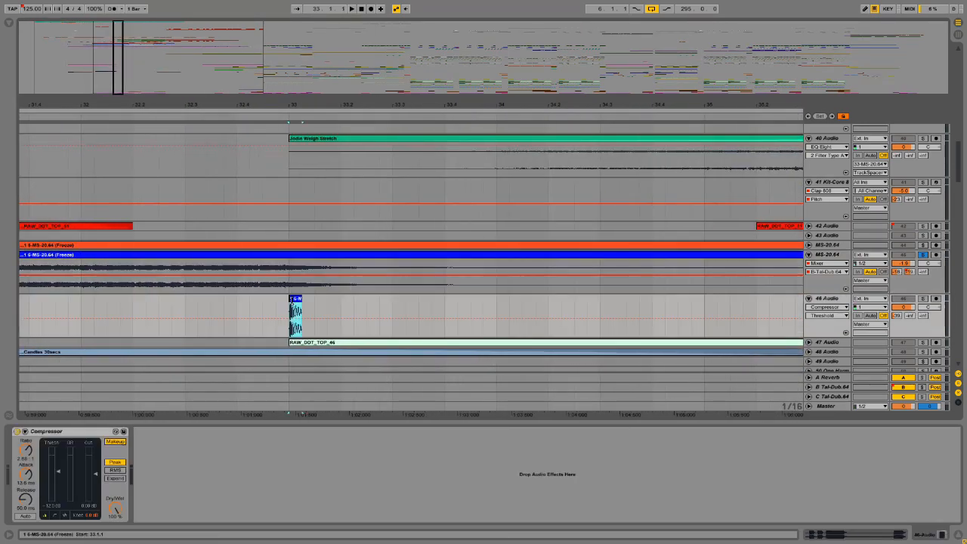
left_click(923, 299)
key("space")
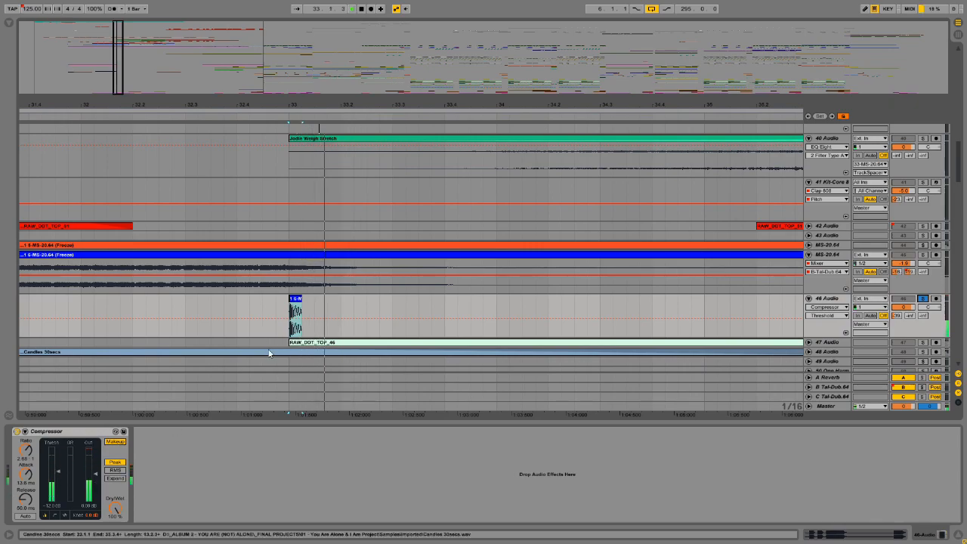
double_click(295, 317)
left_click_drag(310, 489, 271, 454)
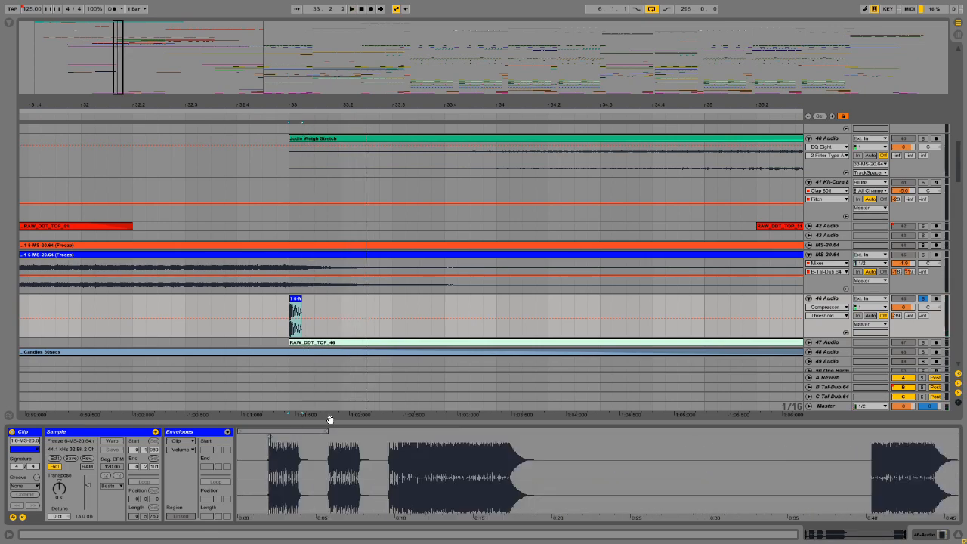
left_click_drag(326, 420, 338, 540)
- Unfold and solo audio track 47 and play its RAW_DDT_TOP_46 clip from bar 33
left_click_drag(121, 73, 123, 157)
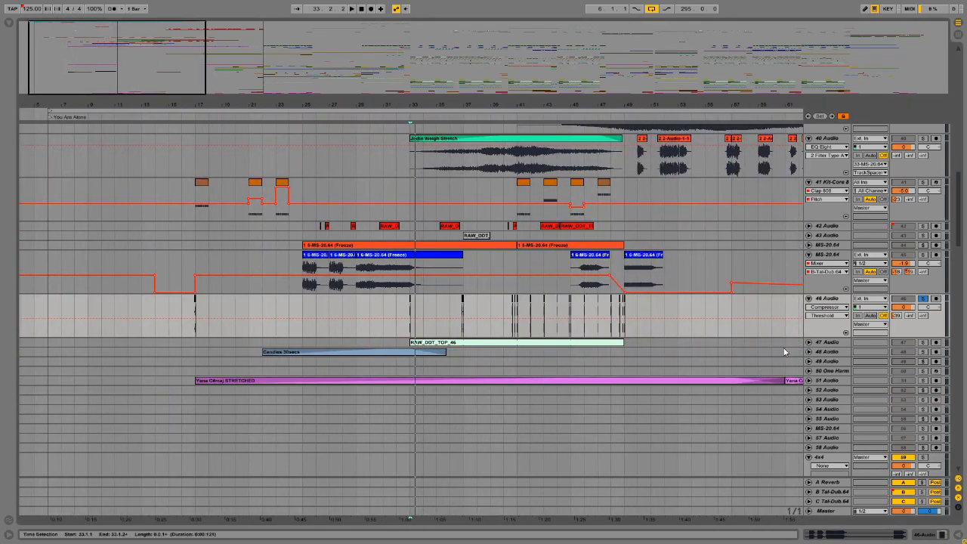
left_click(807, 343)
left_click(827, 342)
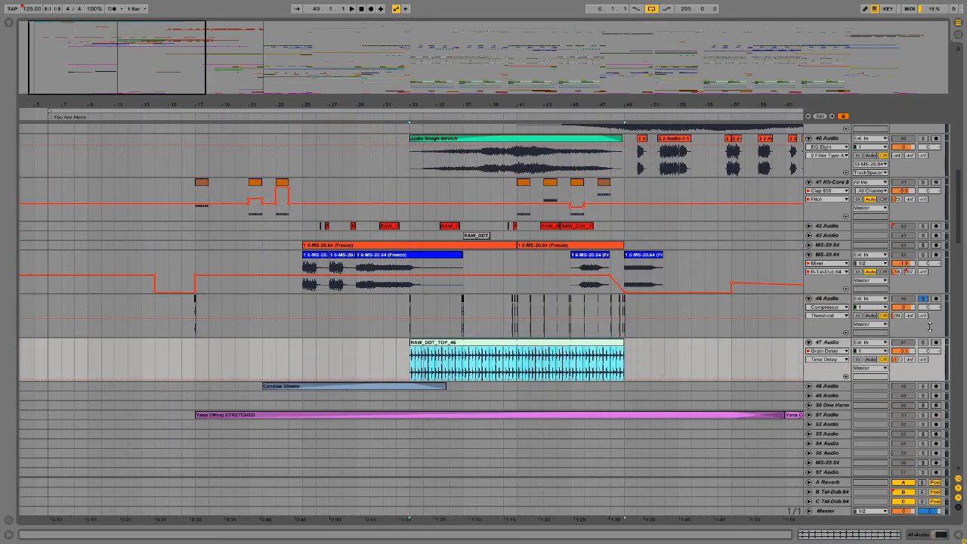
key("space")
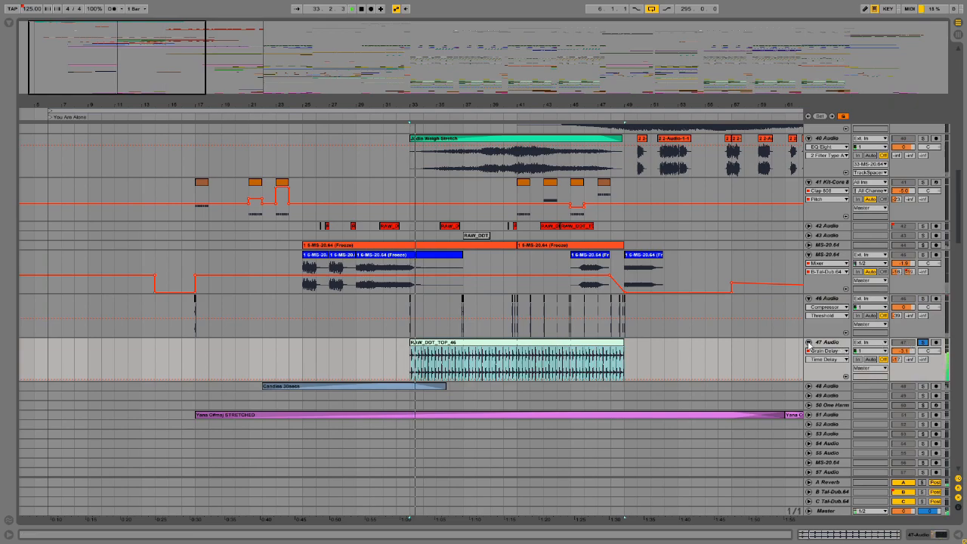
scroll(432, 270, "up", 10)
scroll(437, 275, "down", 11)
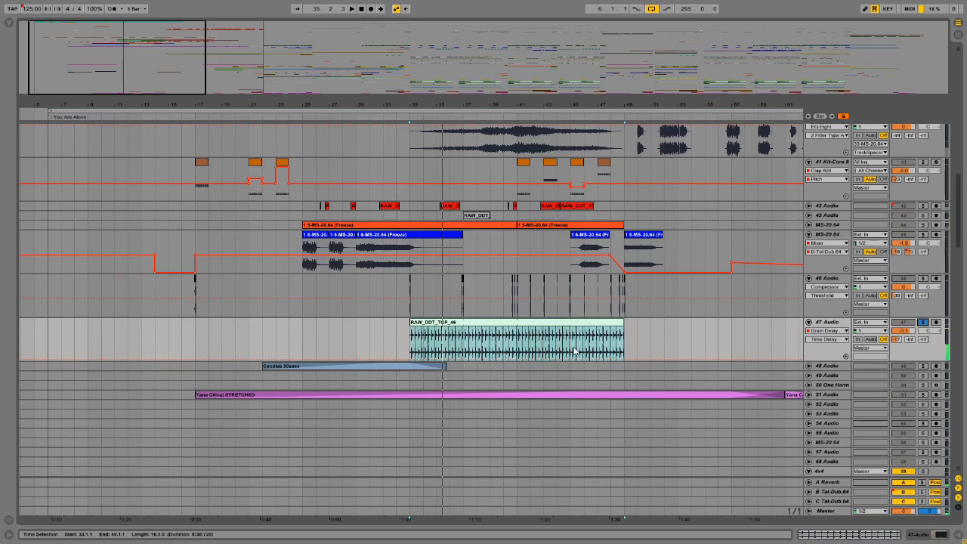
- Solo tracks 41 to 47 together and play them from bar 17
left_click(808, 471)
scroll(559, 346, "down", 8)
scroll(556, 337, "up", 2)
scroll(559, 334, "up", 8)
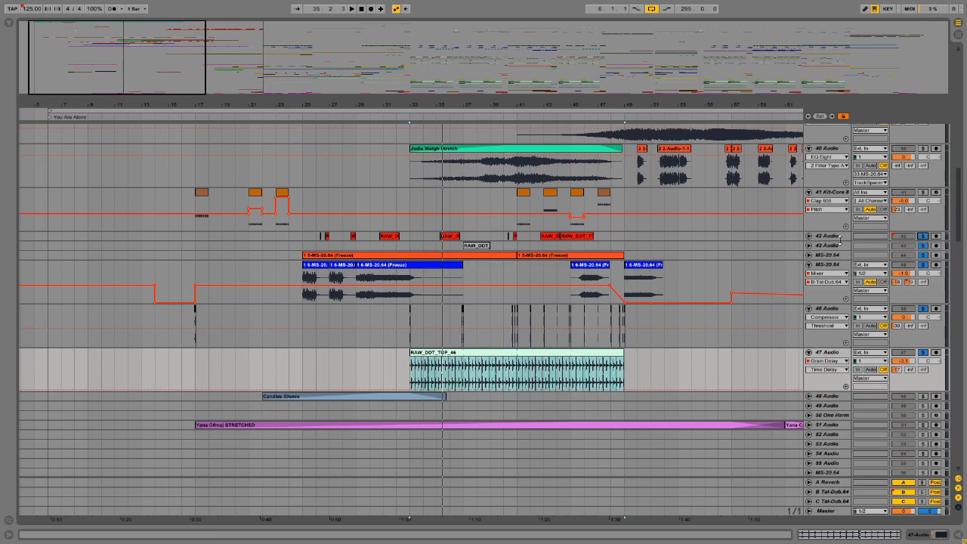
scroll(453, 303, "up", 9)
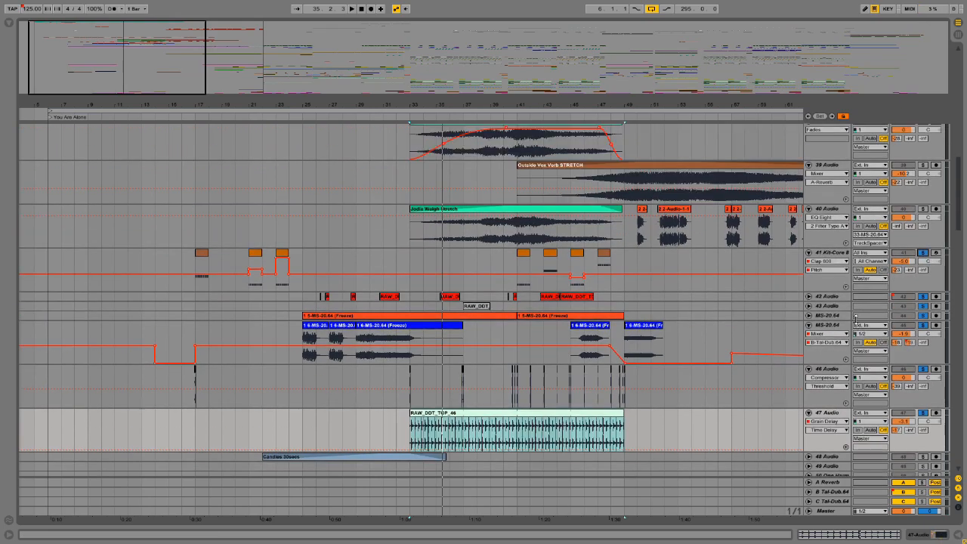
left_click(196, 358)
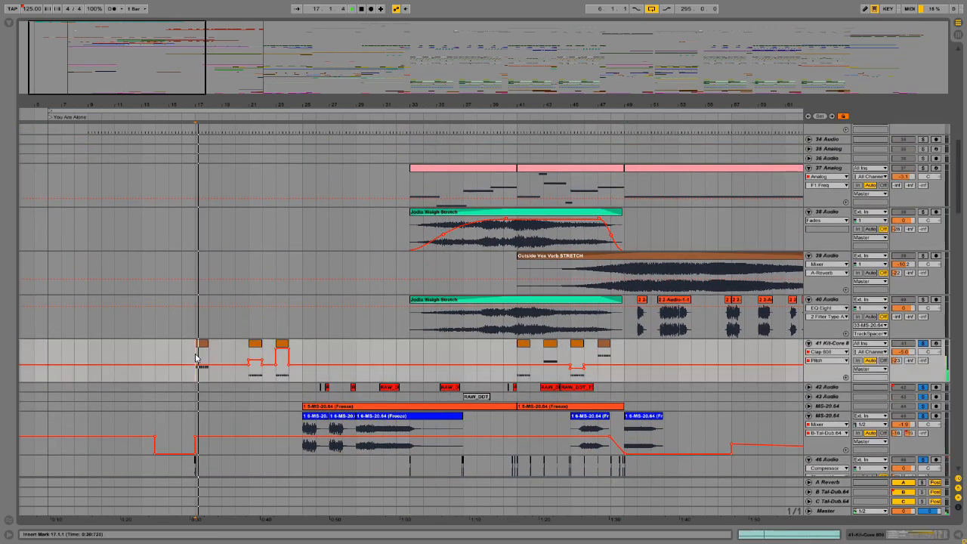
- Select the bar 23 clip on the 41 Kit-Core track and play the arrangement from there
left_click(292, 355)
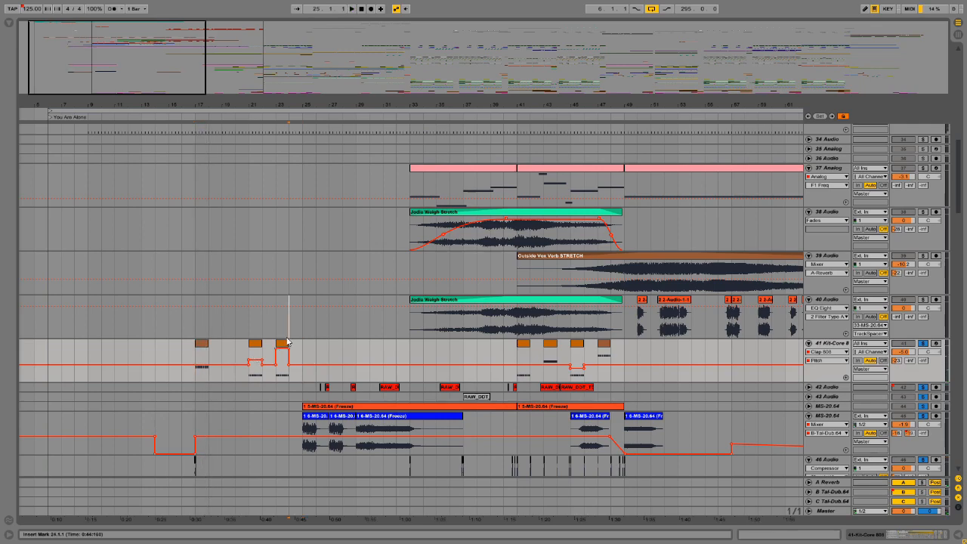
left_click_drag(287, 344, 276, 343)
scroll(395, 345, "up", 1)
key("space")
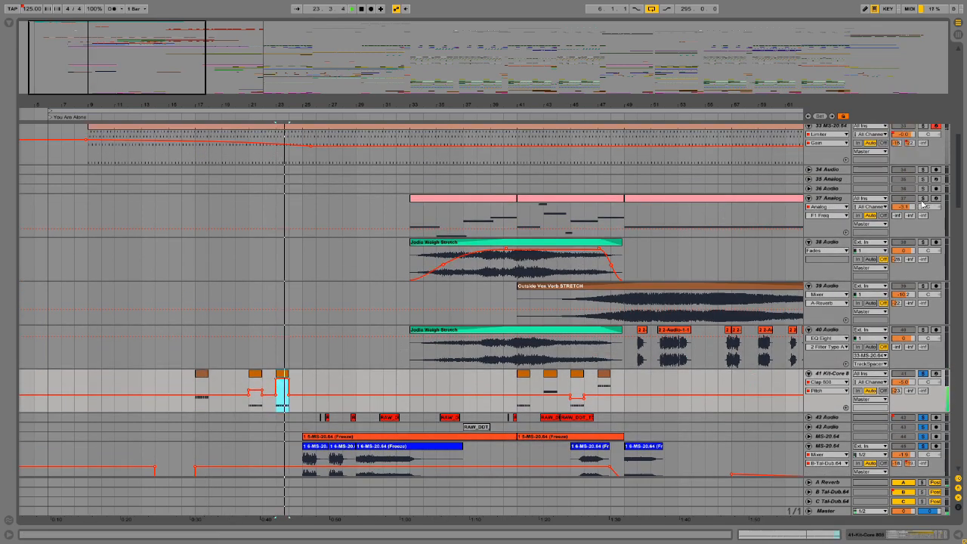
- Solo the 37 Analog track as well, display its Analog device and follow its part up to bar 33
left_click(827, 198)
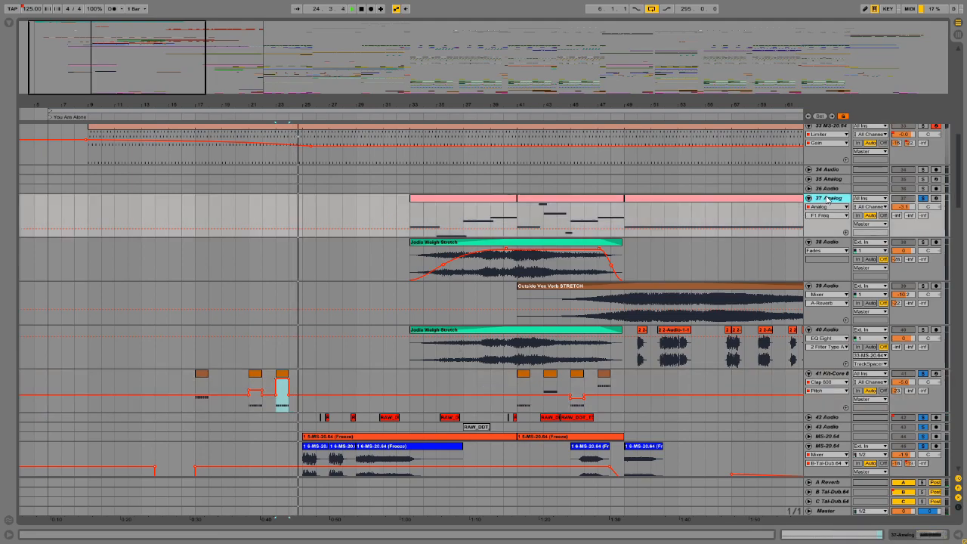
left_click(827, 199)
scroll(561, 275, "down", 2)
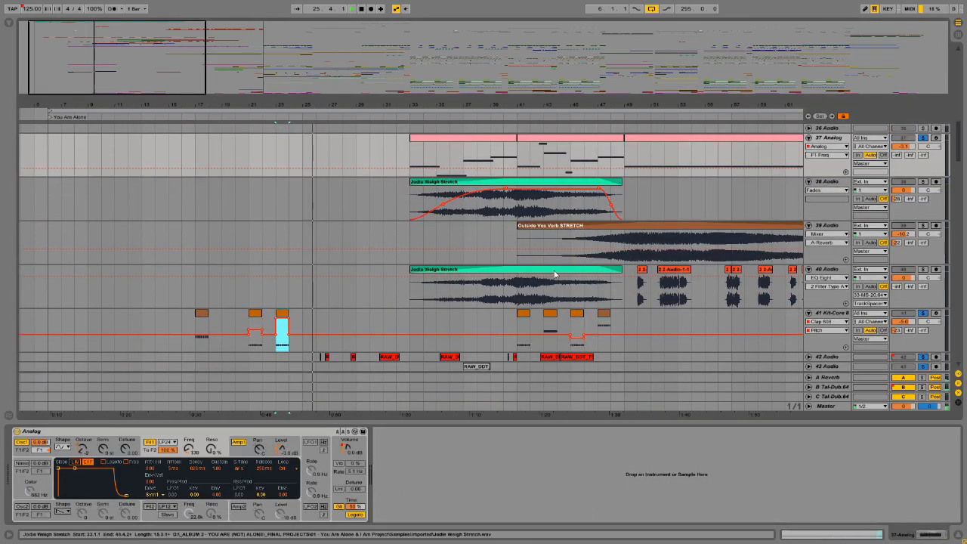
scroll(547, 262, "down", 2)
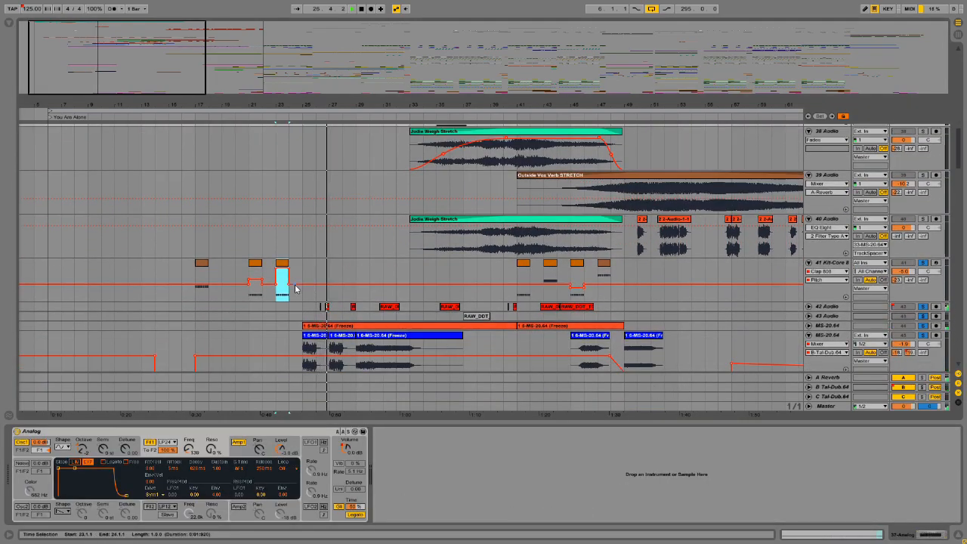
scroll(295, 282, "down", 2)
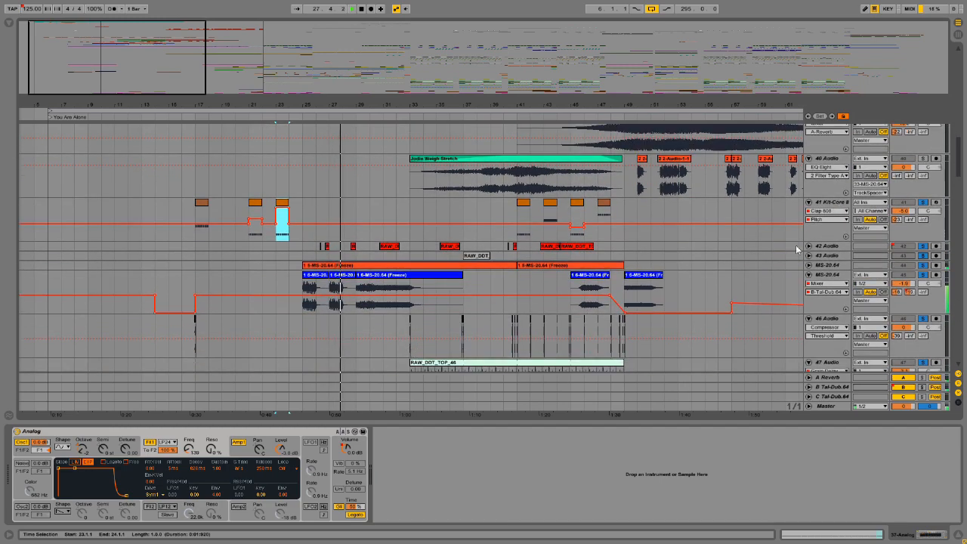
left_click(808, 266)
left_click(809, 266)
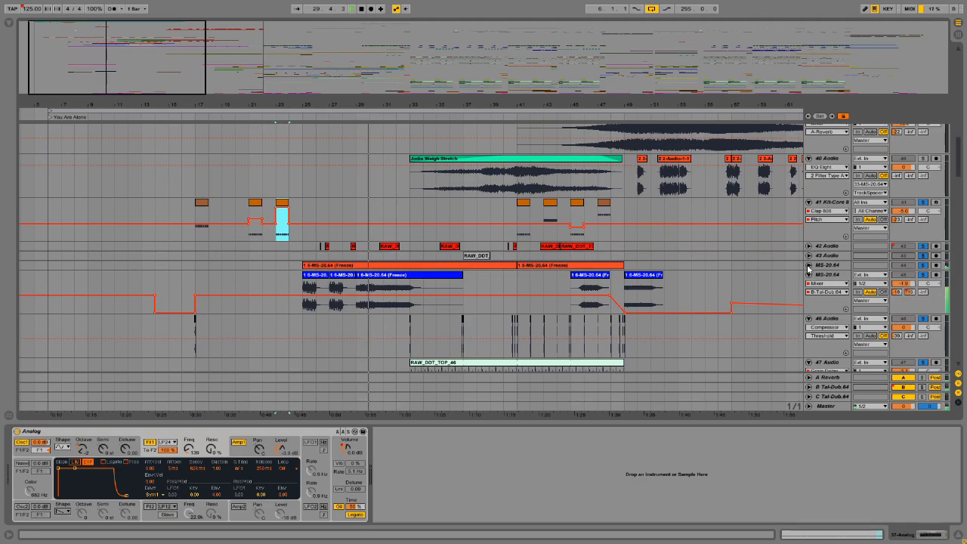
scroll(528, 245, "up", 6)
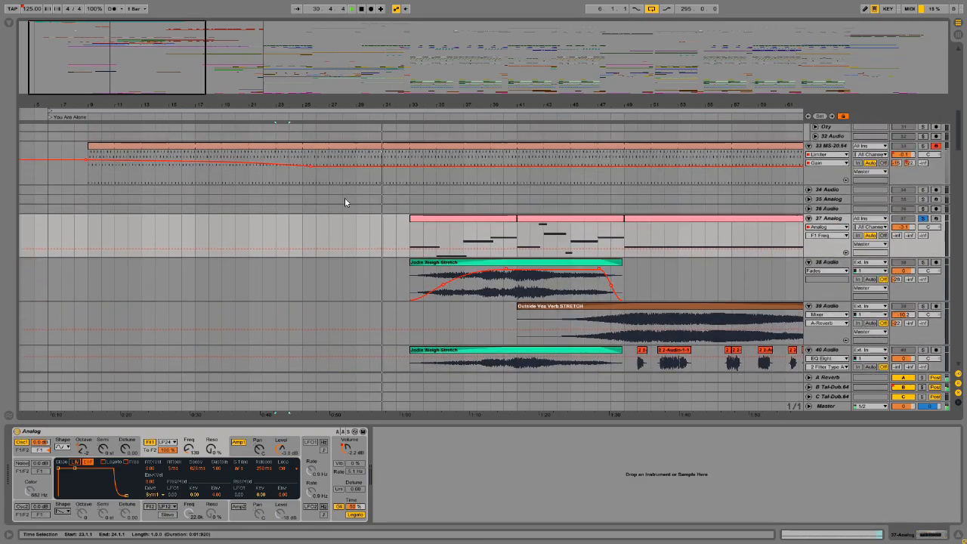
scroll(345, 197, "up", 2)
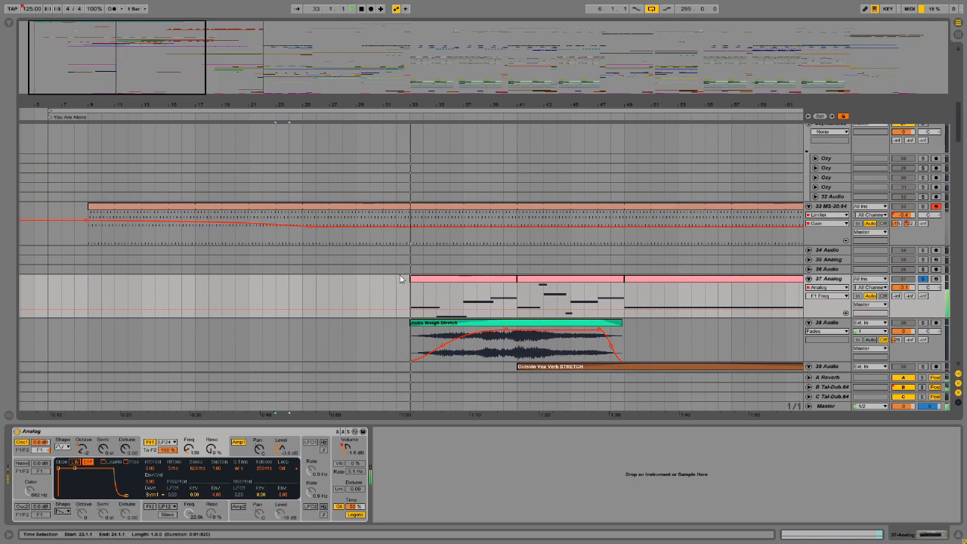
- Unfold the 42 Audio track and zoom in on its RAW_DDT_TOP clips in the bars before 49
scroll(408, 281, "down", 6)
scroll(422, 287, "down", 8)
scroll(452, 287, "up", 2)
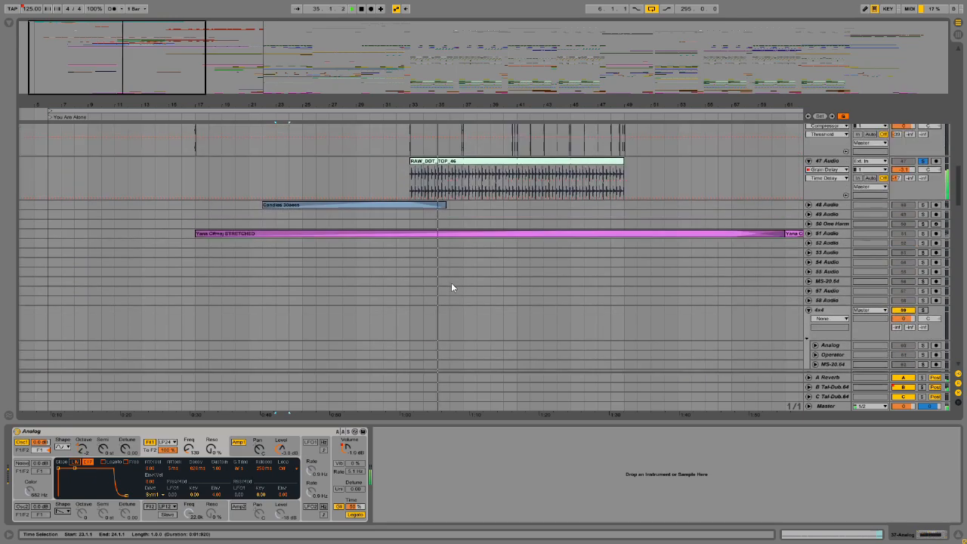
scroll(451, 287, "up", 5)
left_click_drag(154, 63, 189, 56)
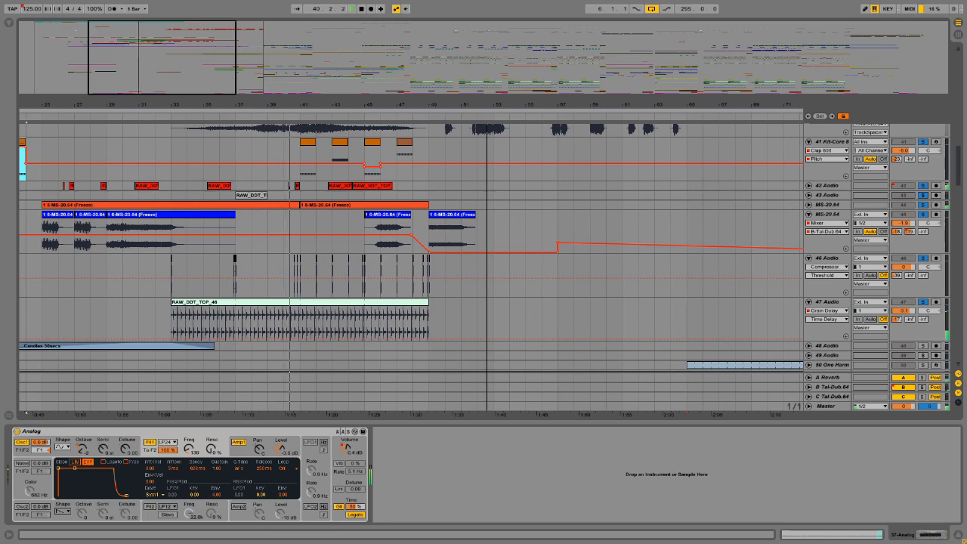
left_click_drag(189, 57, 155, 75)
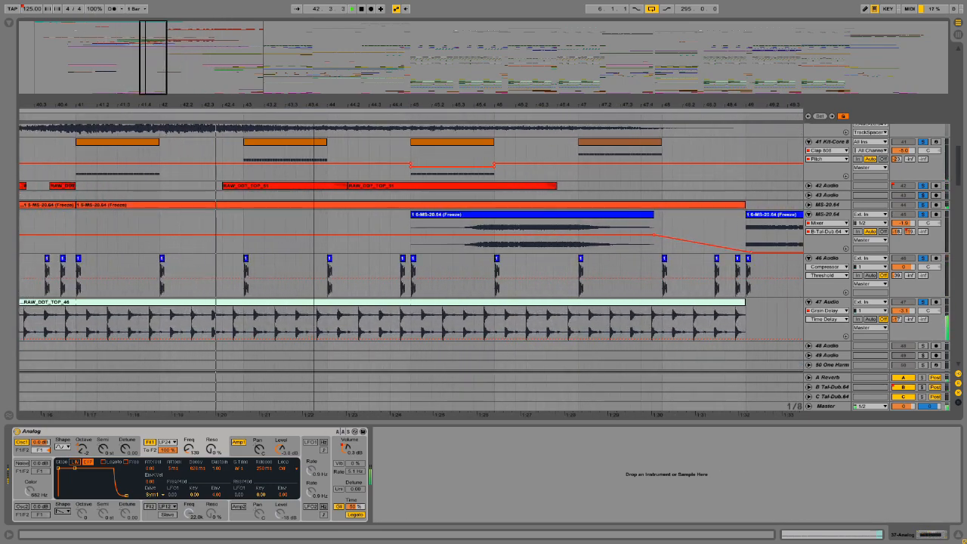
left_click(809, 185)
scroll(418, 176, "up", 4)
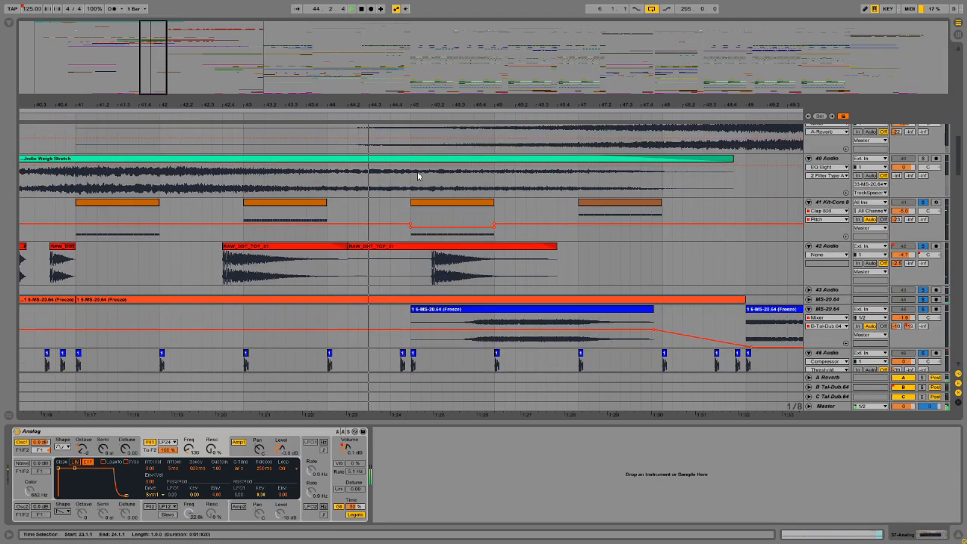
left_click_drag(147, 48, 159, 72)
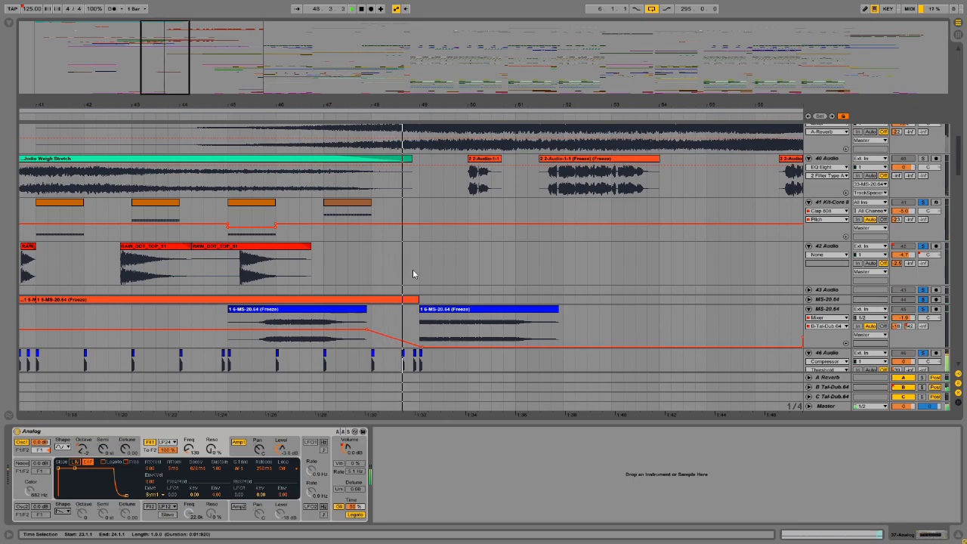
- Unfold the first MS-20.64 track and play the second one soloed from 44.4.1
scroll(413, 275, "down", 3)
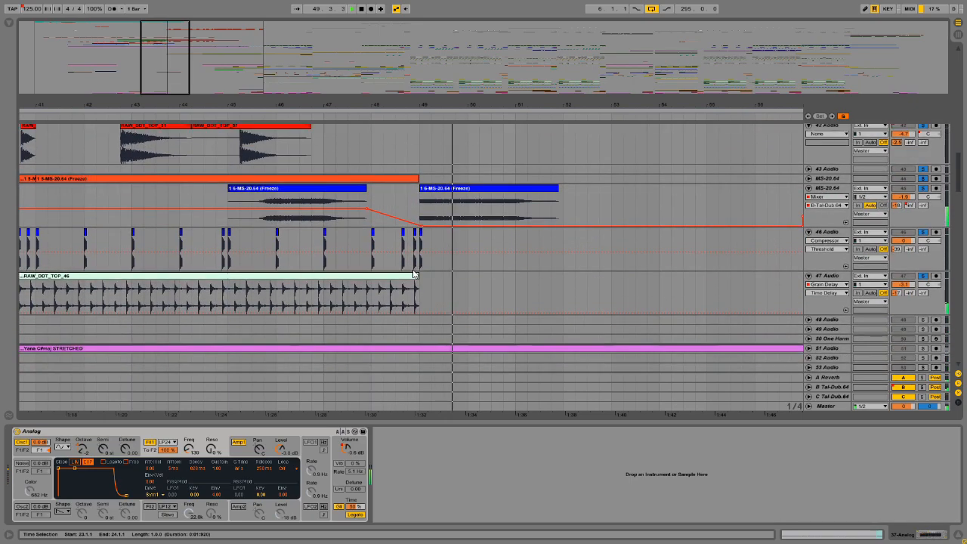
left_click(810, 180)
left_click(808, 179)
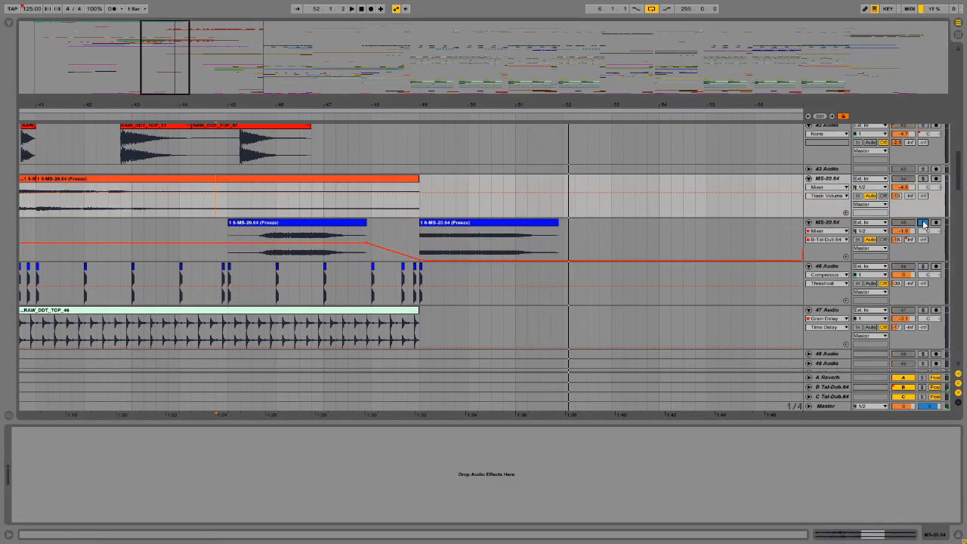
left_click(829, 223)
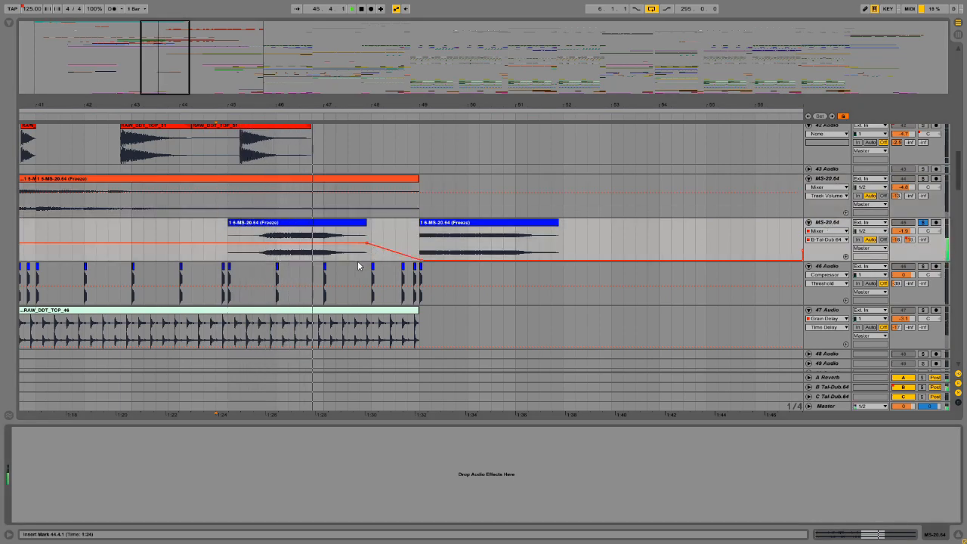
- Solo the 47 Audio track and display its Grain Delay effect
left_click(923, 311)
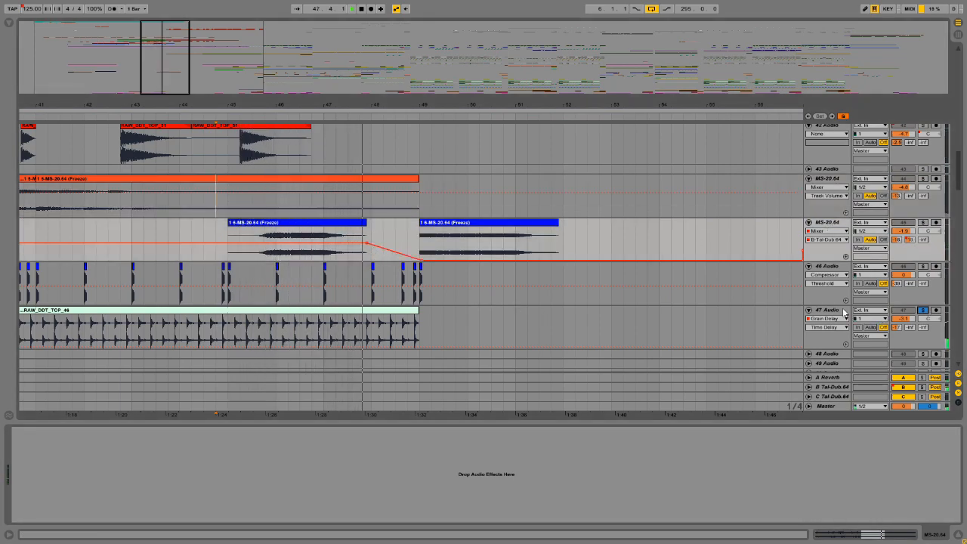
left_click(828, 311)
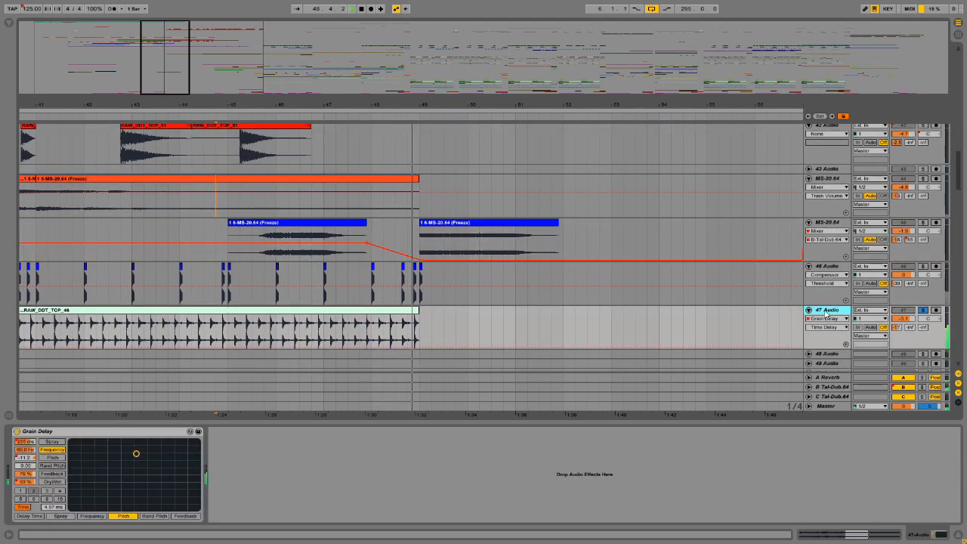
left_click_drag(194, 70, 195, 31)
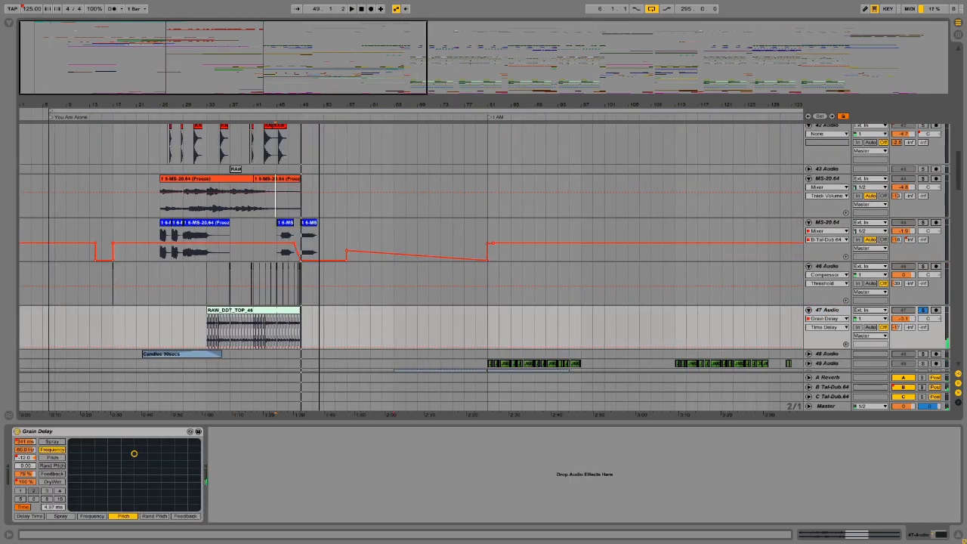
- Play the RAW_DDT_TOP_46 clip from its start and again from bar 43
left_click(253, 310)
key("space")
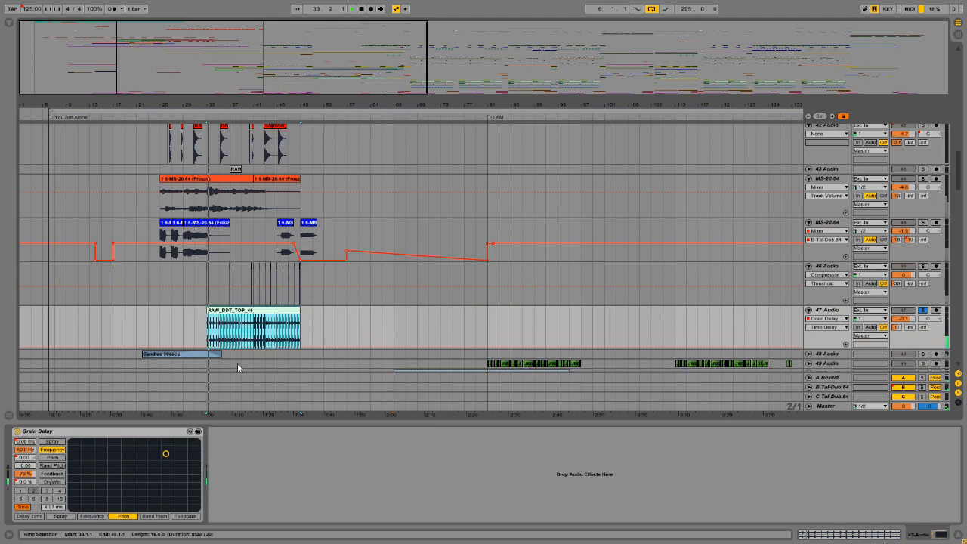
left_click(267, 338)
key("space")
key("space")
- Show the Grain Delay's Pitch automation on the 47 Audio track and play the passage from bar 45
left_click(25, 457)
left_click(295, 344)
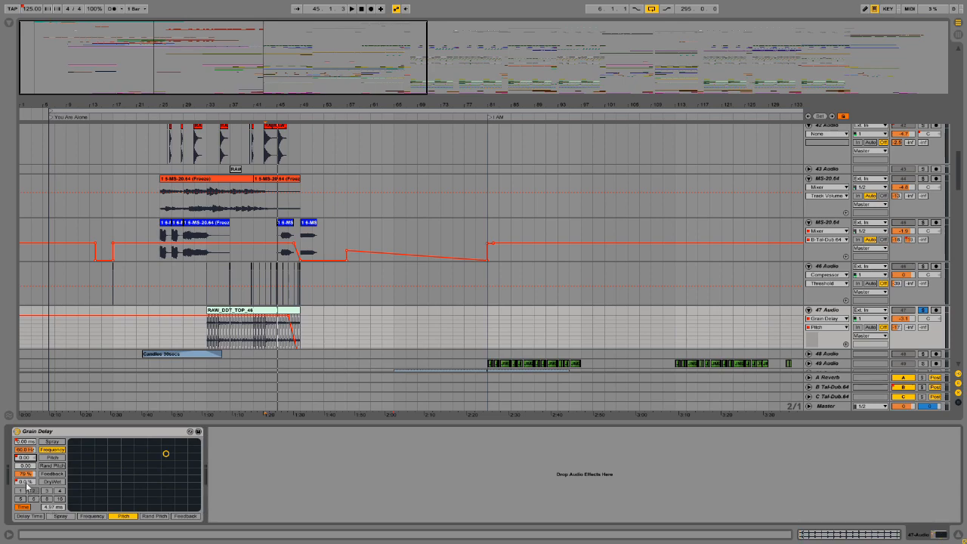
scroll(257, 340, "down", 3)
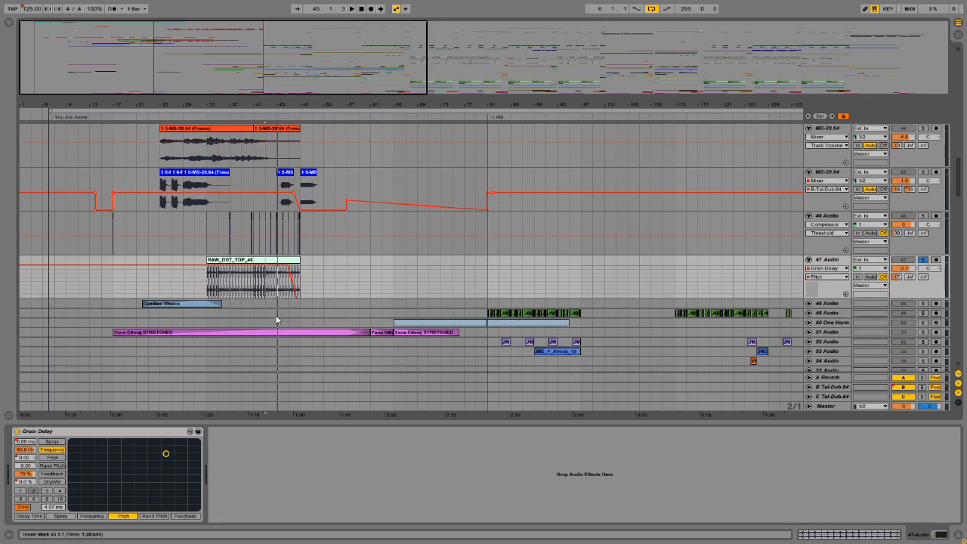
left_click(279, 301)
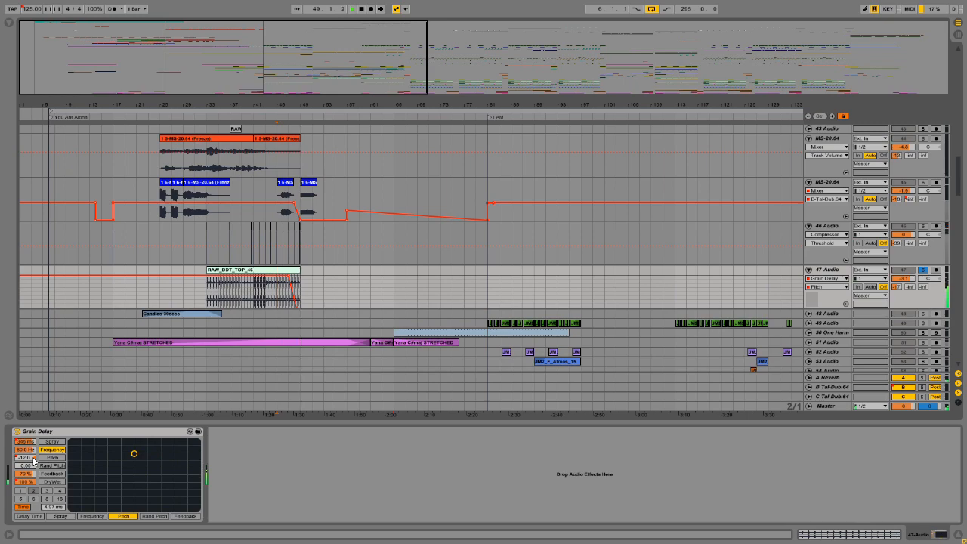
key("space")
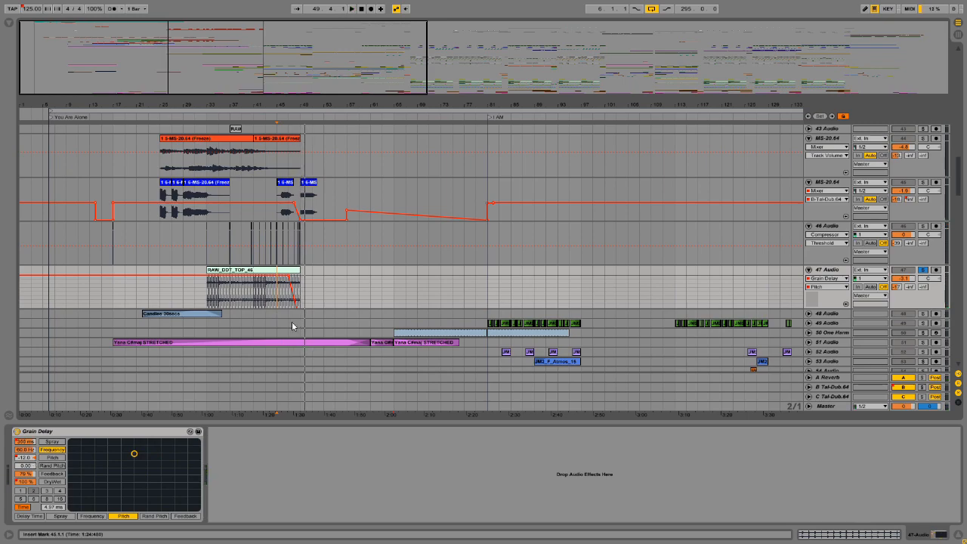
- Display the Grain Delay's Spray, Pitch and Dry/Wet automation on the 47 Audio track, ending on Spray
left_click(25, 442)
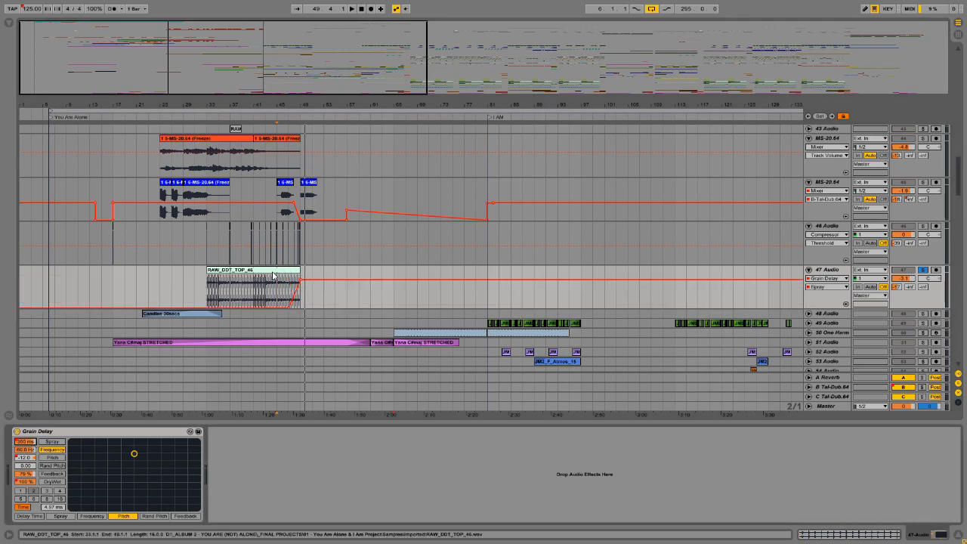
left_click(288, 293)
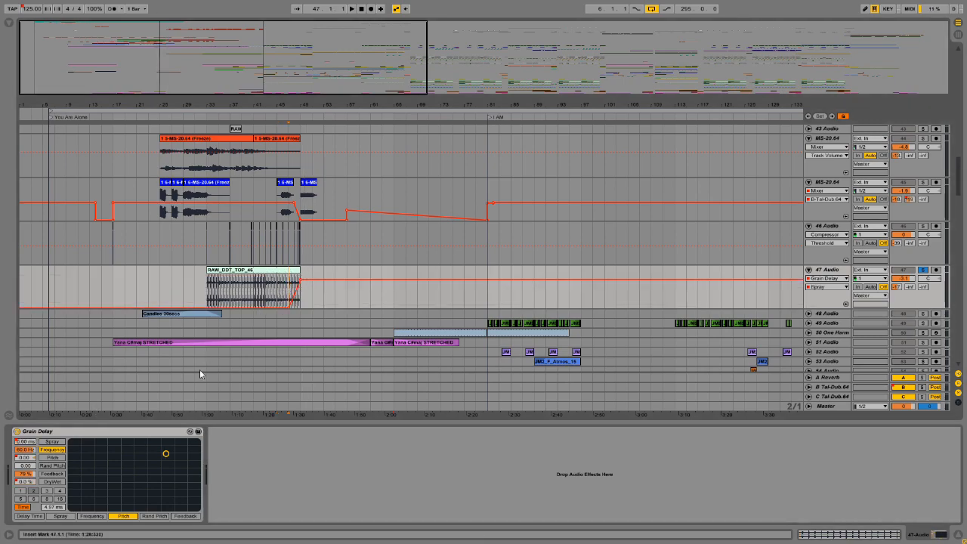
left_click(30, 458)
left_click(31, 483)
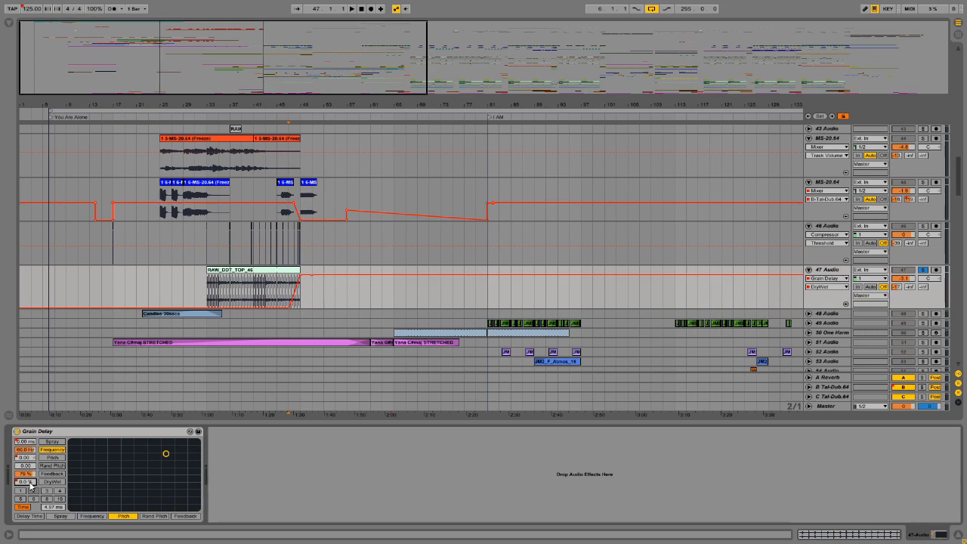
left_click(27, 442)
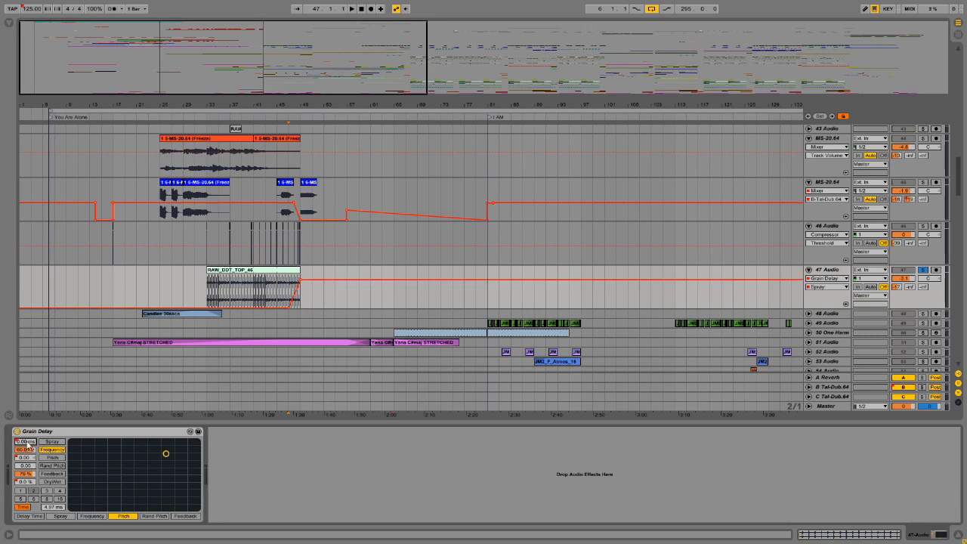
- Open the first loop213 clip on the 101 Audio track and play it soloed from bar 17
scroll(334, 240, "down", 10)
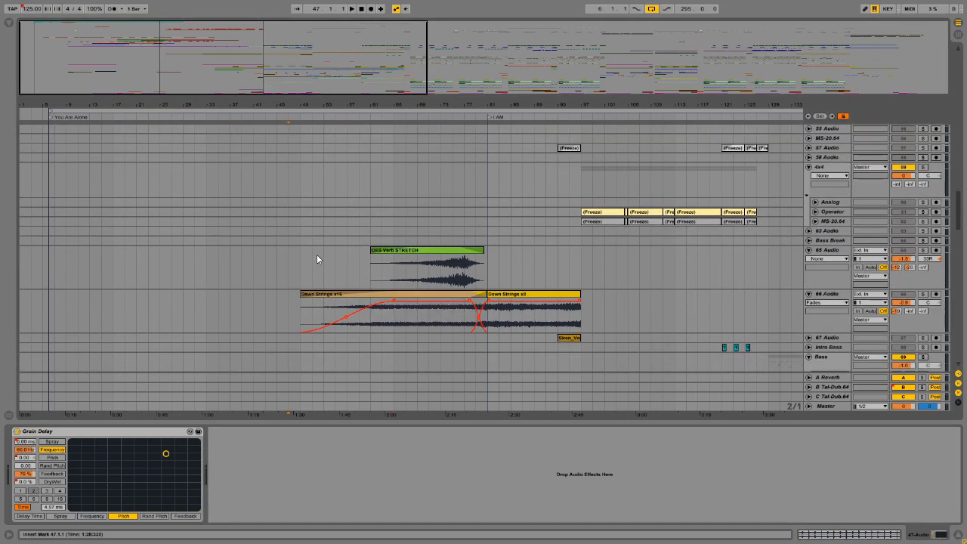
left_click_drag(748, 423, 669, 469)
scroll(335, 287, "down", 12)
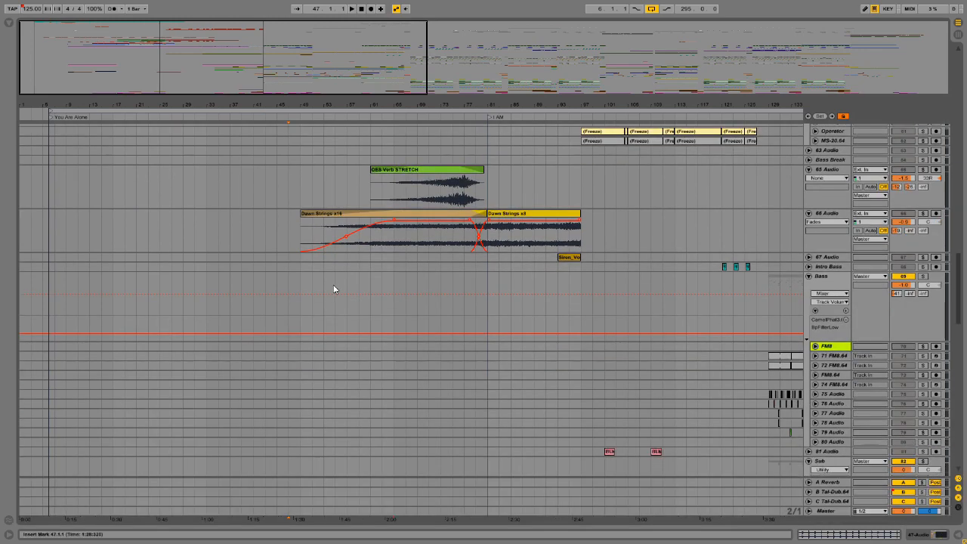
scroll(215, 297, "down", 5)
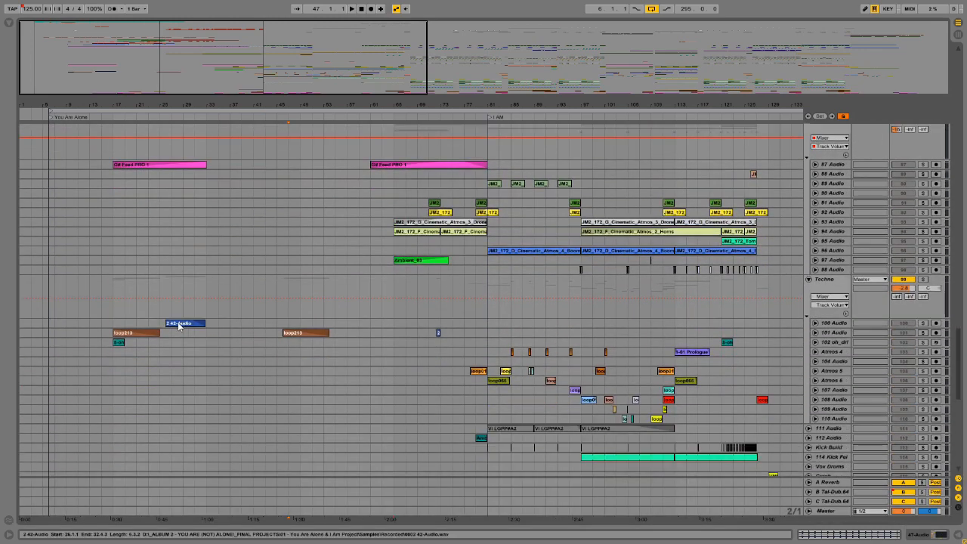
double_click(138, 332)
left_click(922, 332)
key("space")
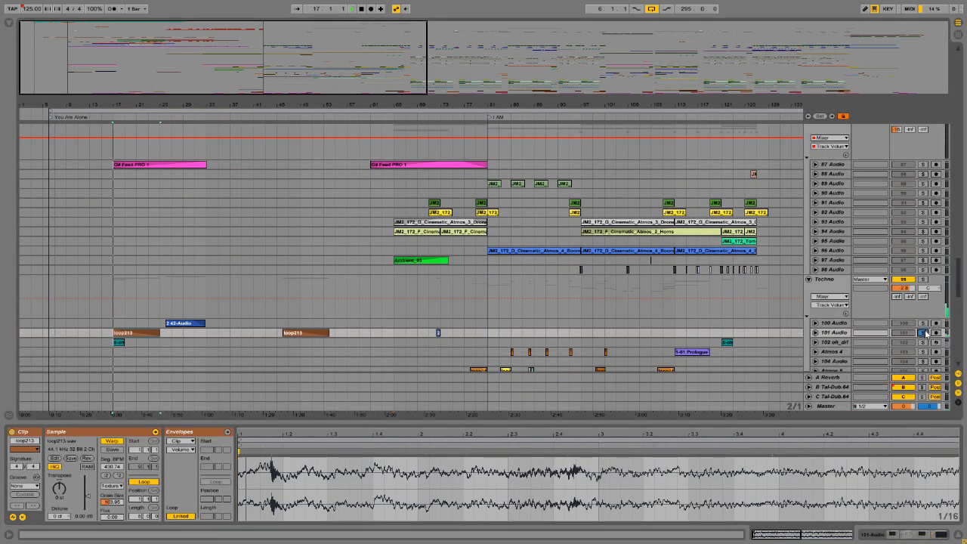
- Solo the 102 oh_dri track and unfold it to show its automation
scroll(923, 332, "down", 4)
left_click(923, 262)
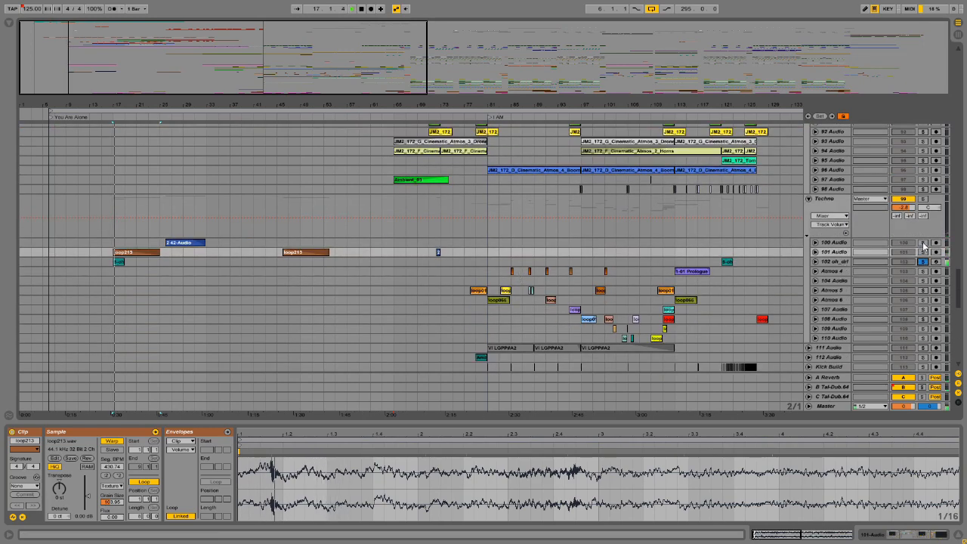
left_click(815, 261)
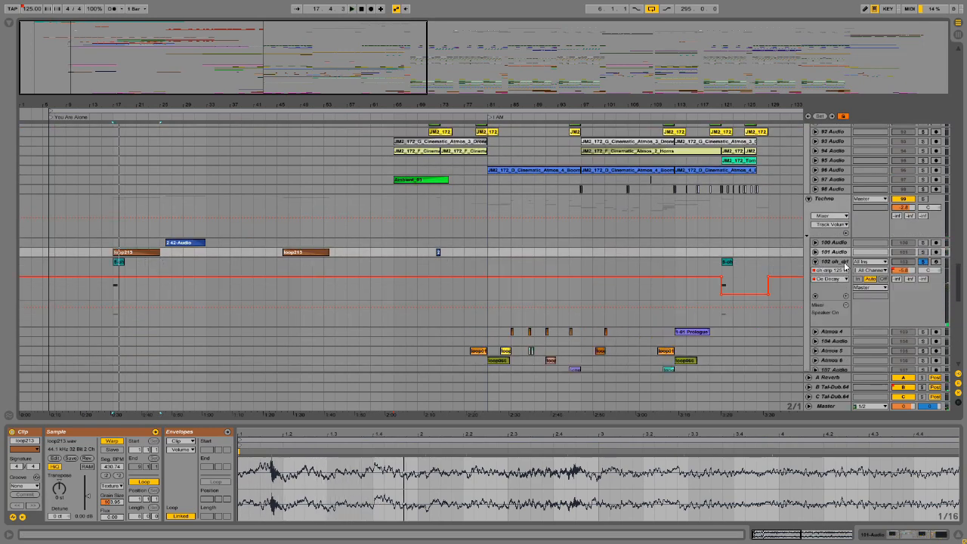
- Show the Sampler's Sample page on the 102 oh_dri track and arm the track for recording
left_click(633, 260)
left_click(203, 431)
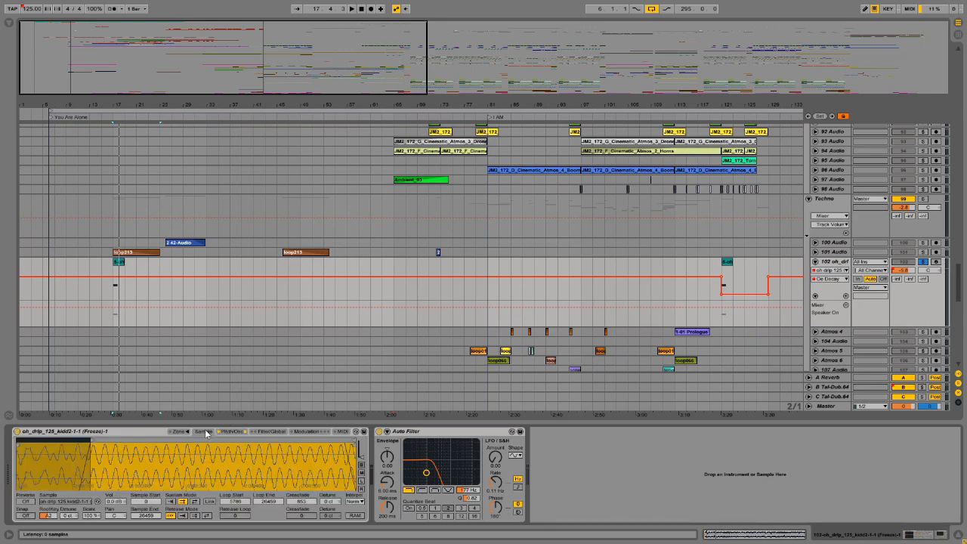
left_click(937, 262)
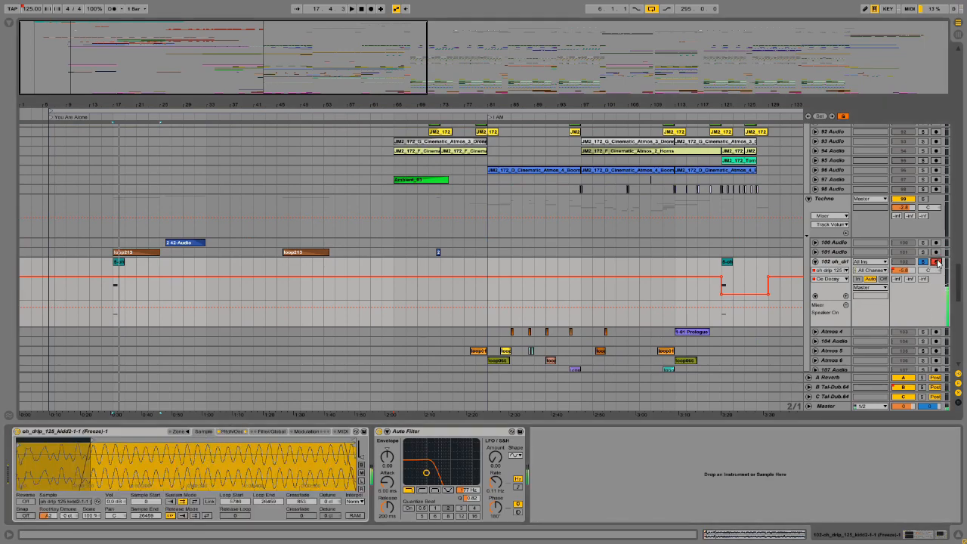
- Examine the Sampler's oscillator and pitch envelope settings and its filter and global volume settings
left_click(232, 432)
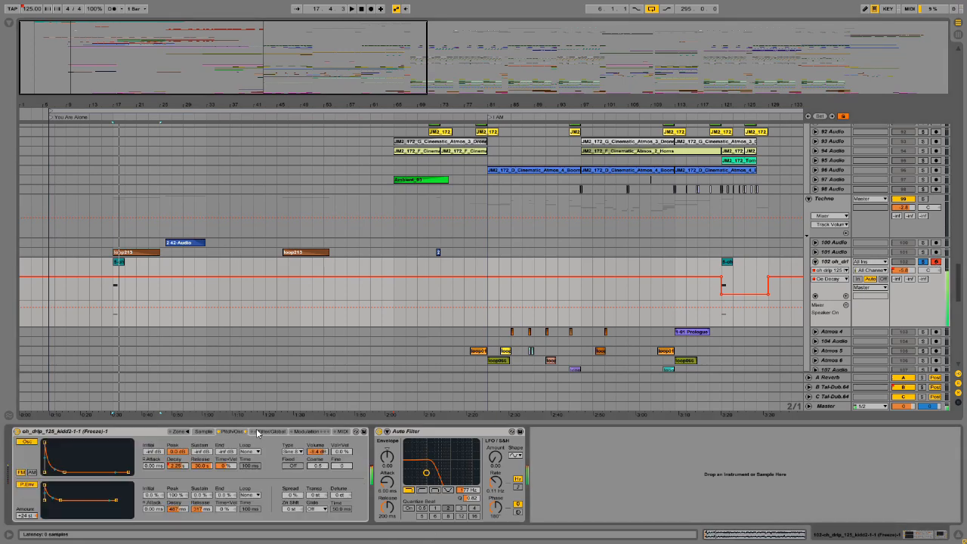
left_click(267, 436)
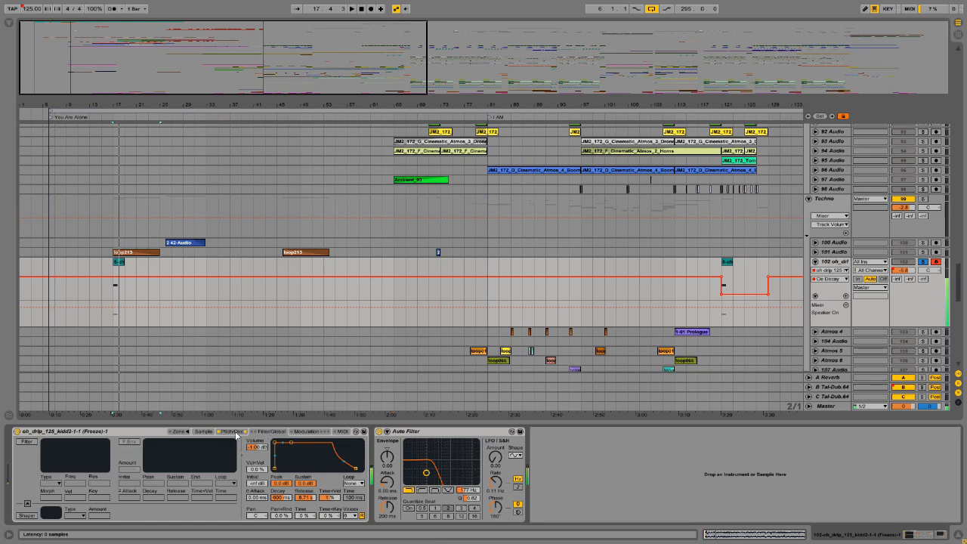
left_click(236, 435)
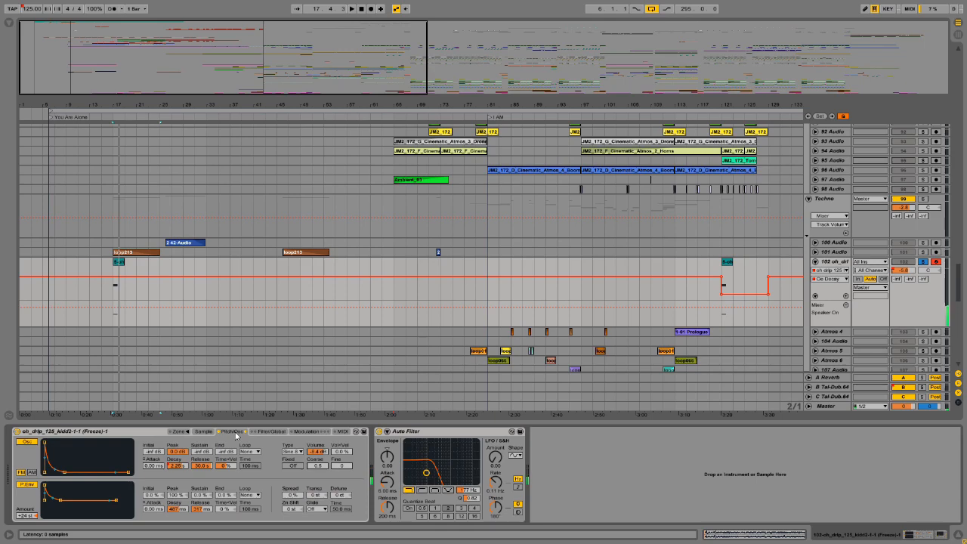
- Show the Sampler's loaded sample and select oh_drip_125_kidd2-1-1 (Freeze)-1.wav in the current project's files
left_click(209, 433)
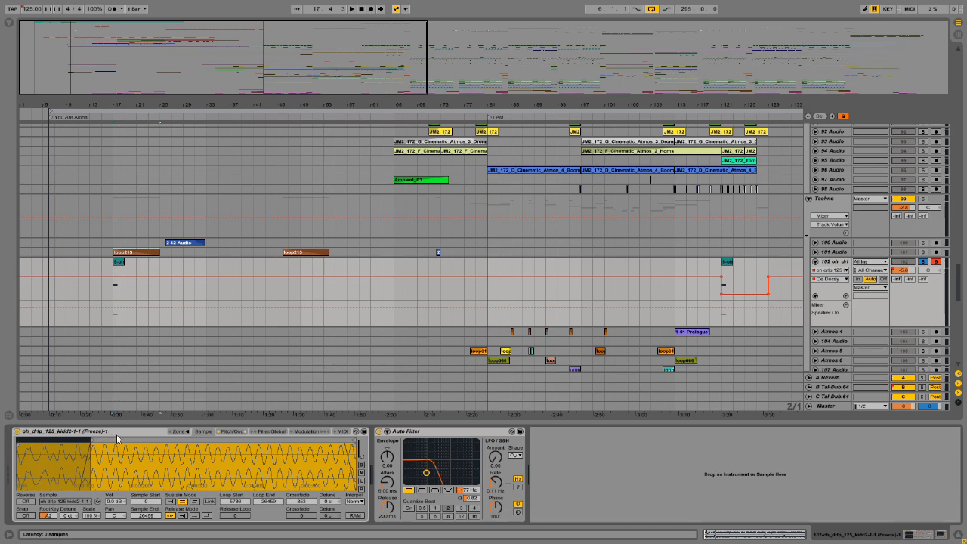
left_click(8, 26)
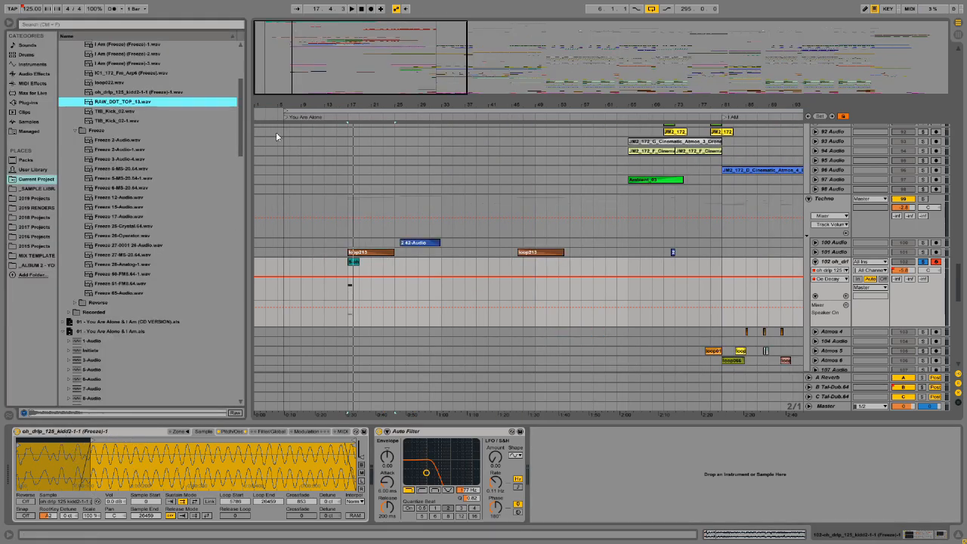
left_click(155, 93)
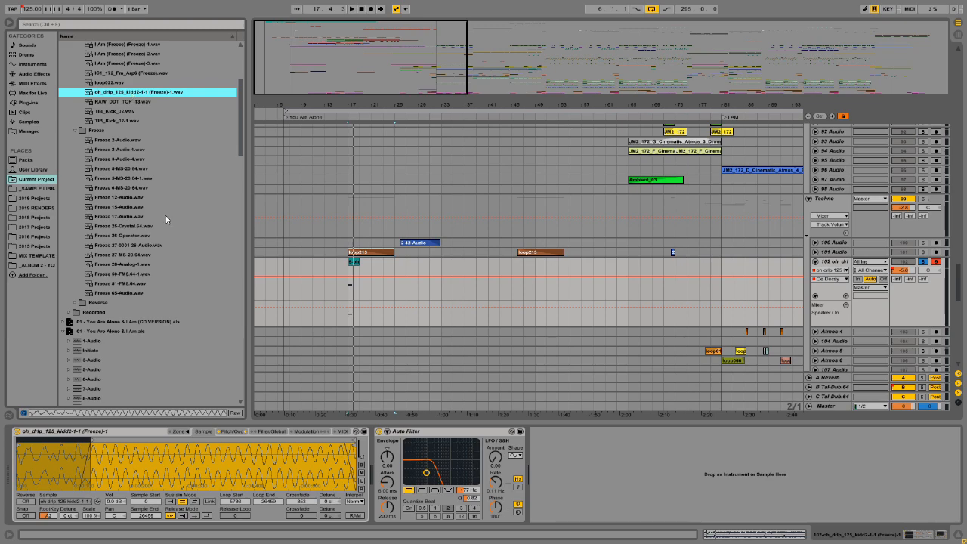
- Switch the Sampler's oscillator off and back on, and play the 102 oh_dri clip from bar 17
left_click(225, 432)
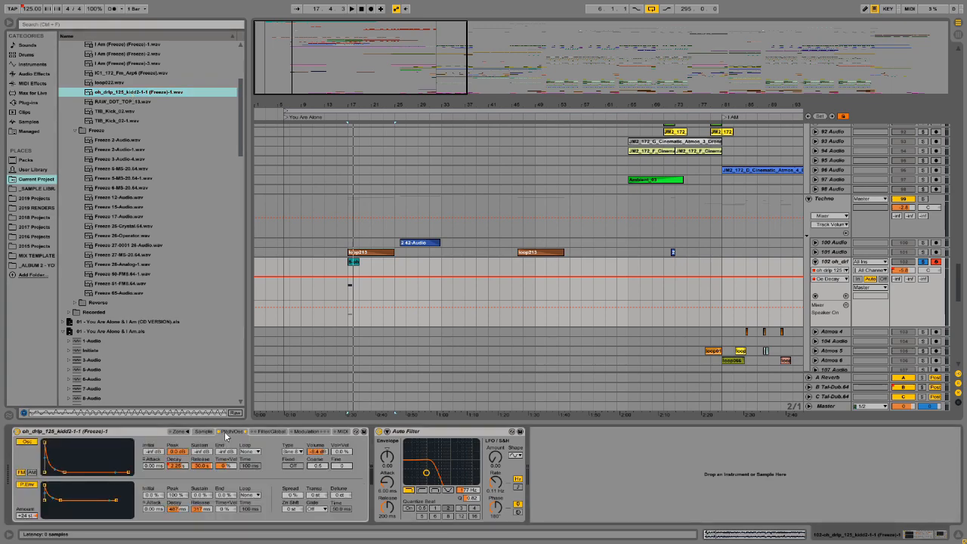
left_click(29, 442)
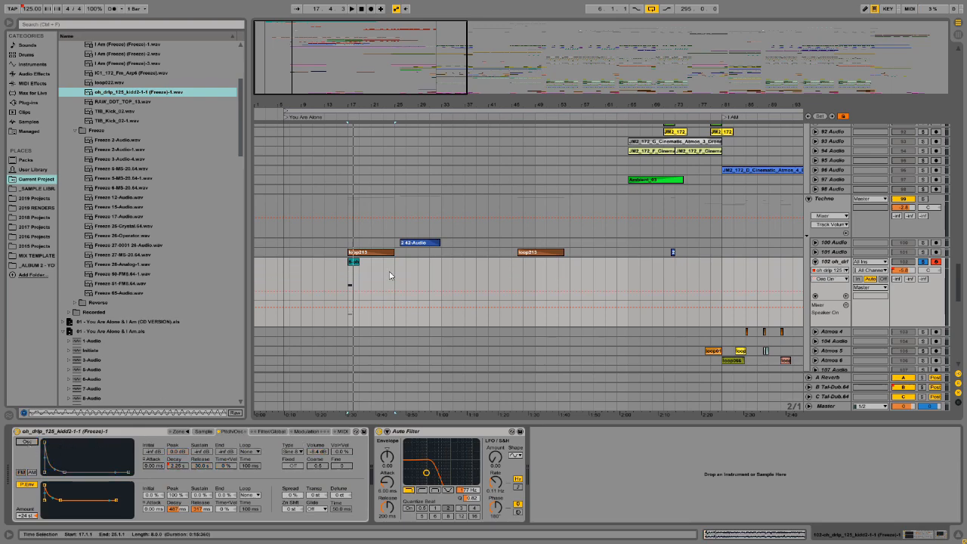
left_click(352, 262)
left_click(28, 442)
key("space")
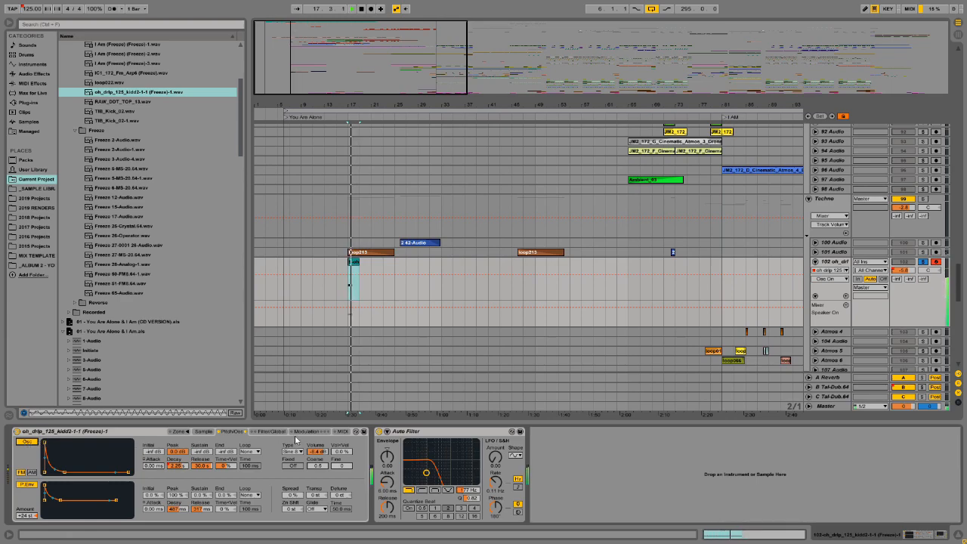
key("space")
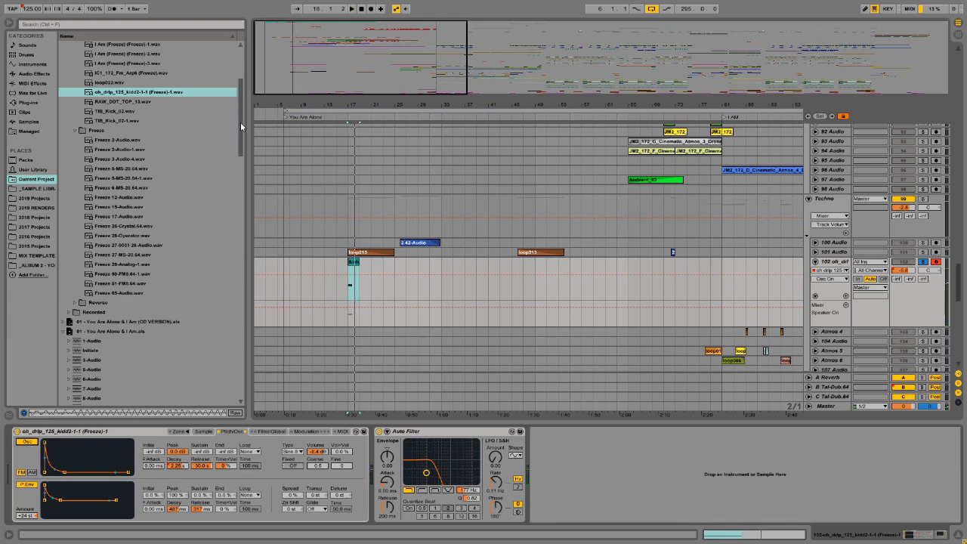
- Collapse the PaulStretch folder in the sample library and look through the sample pack folders
left_click_drag(240, 121, 240, 201)
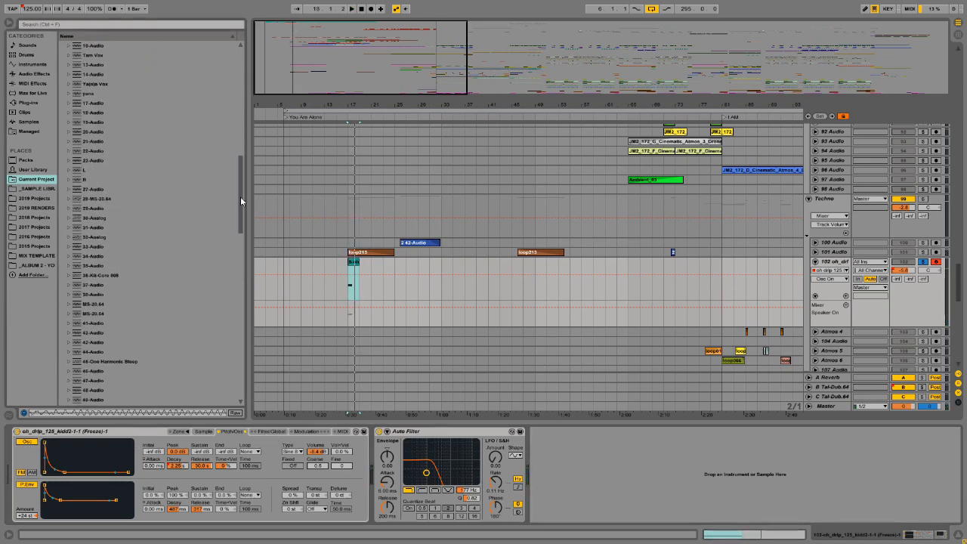
left_click(34, 189)
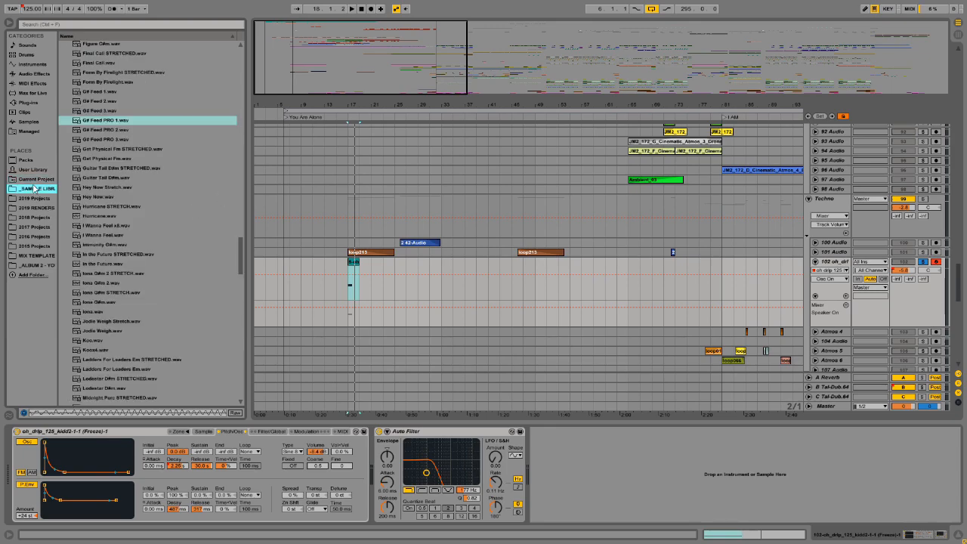
left_click_drag(244, 261, 242, 181)
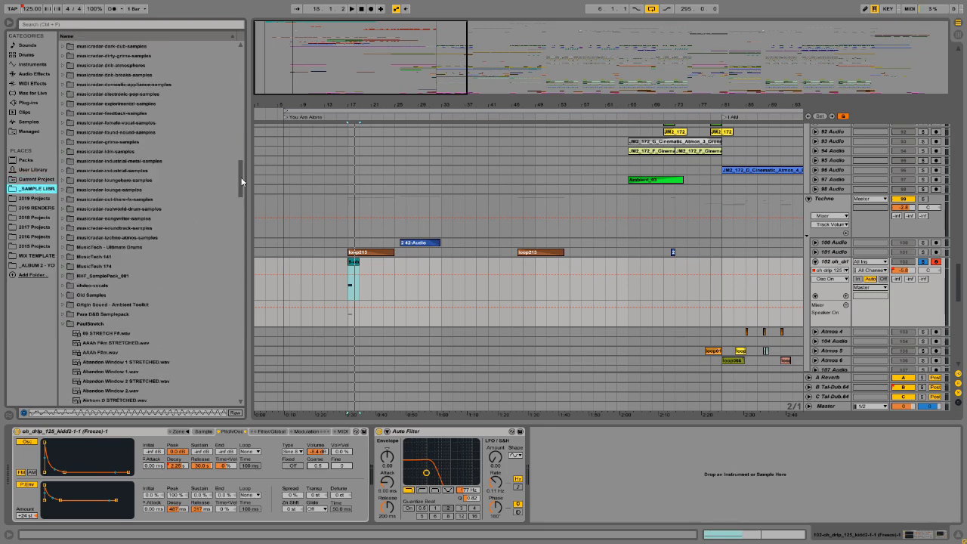
left_click(79, 323)
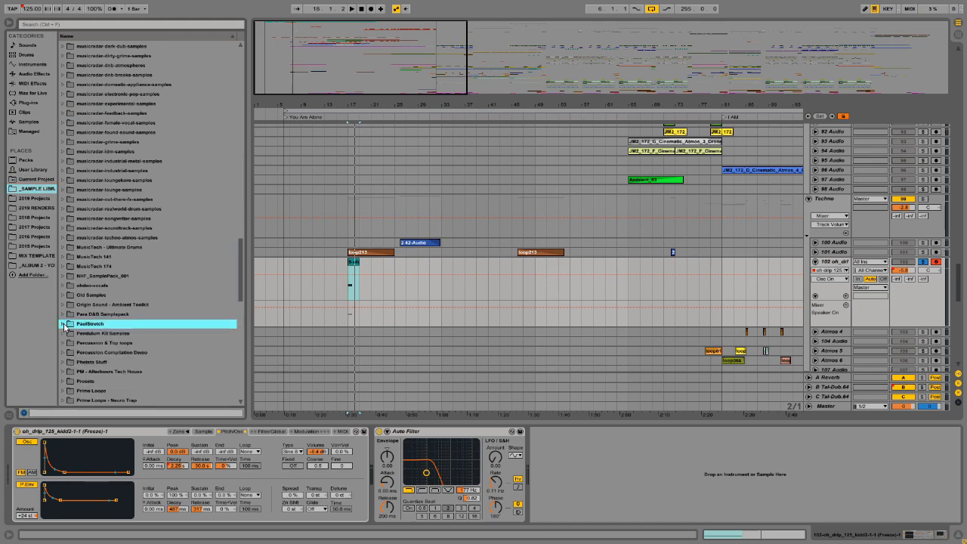
left_click(66, 324)
scroll(69, 321, "up", 5)
left_click_drag(241, 232, 242, 291)
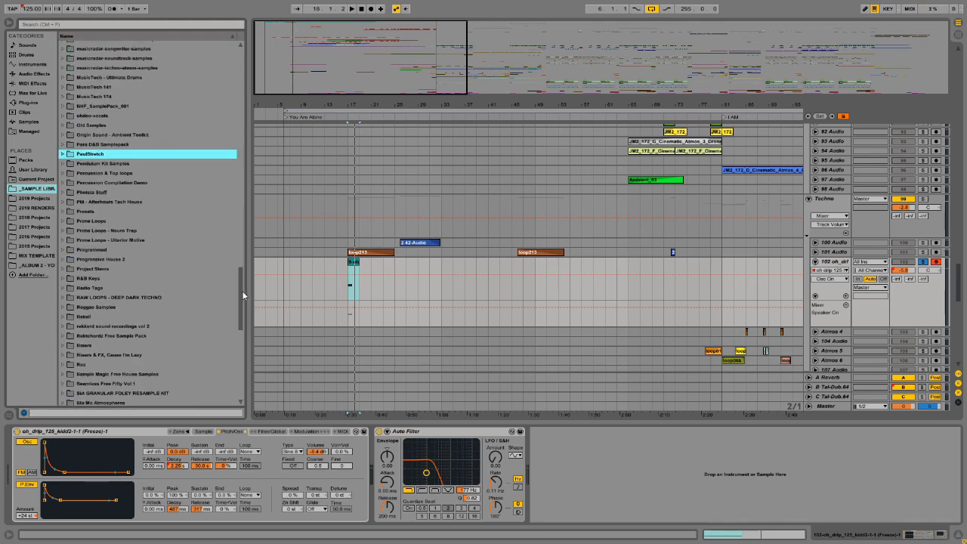
scroll(137, 200, "up", 2)
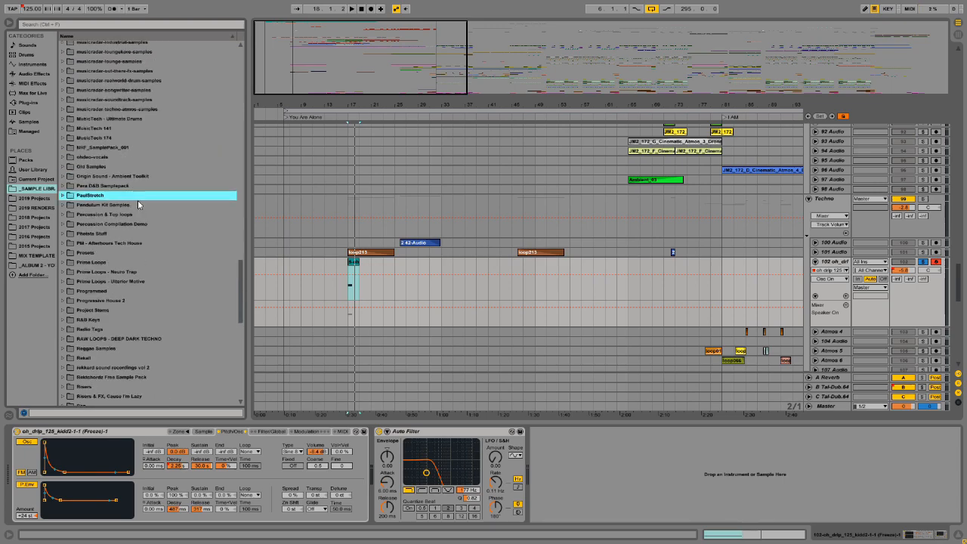
scroll(143, 203, "up", 3)
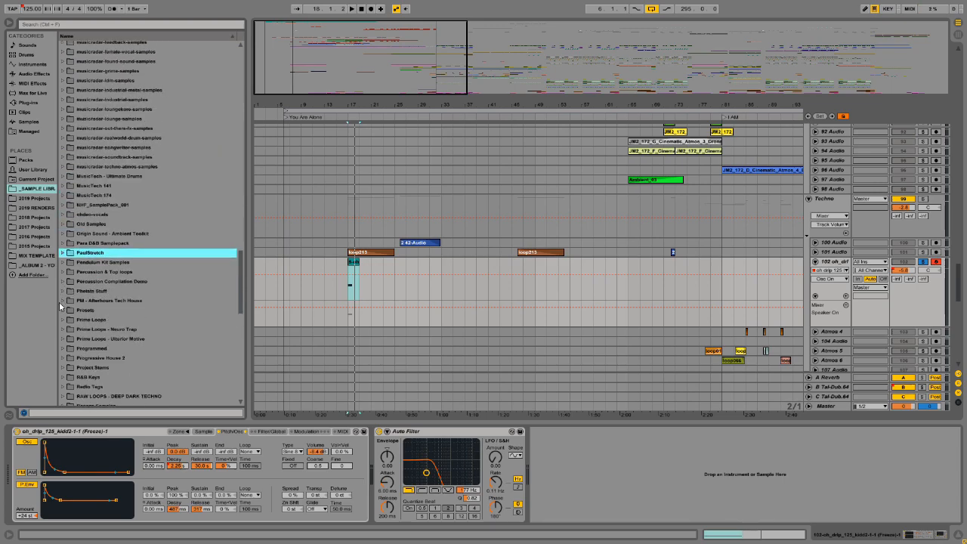
- Search the sample library for "organic house" and look through the Organic House folder in Sample Magic Free House Samples
left_click(63, 25)
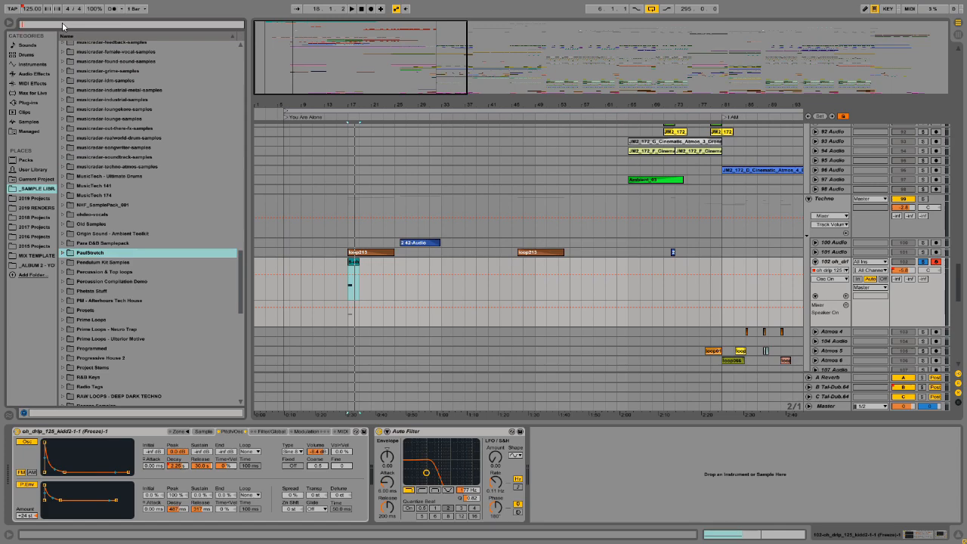
type("organic hou")
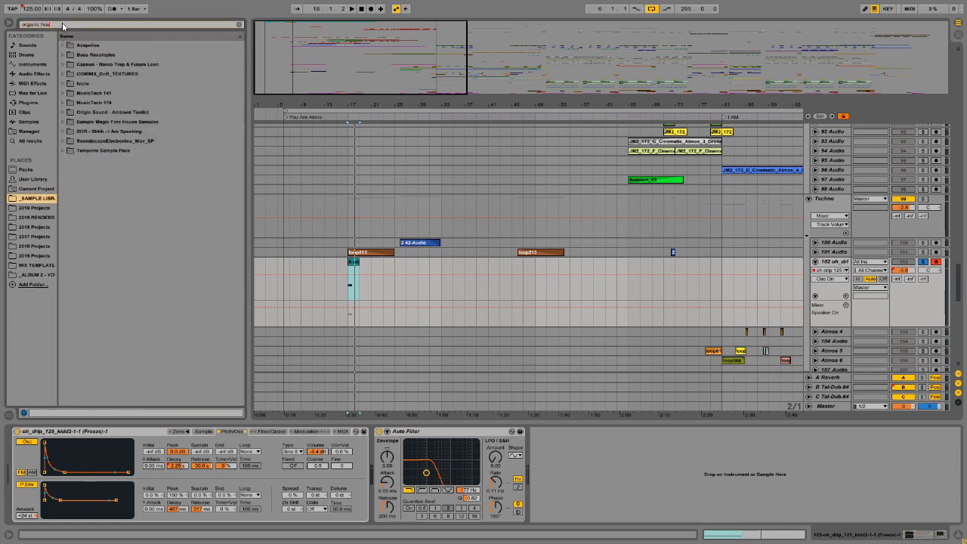
type("se")
left_click(63, 46)
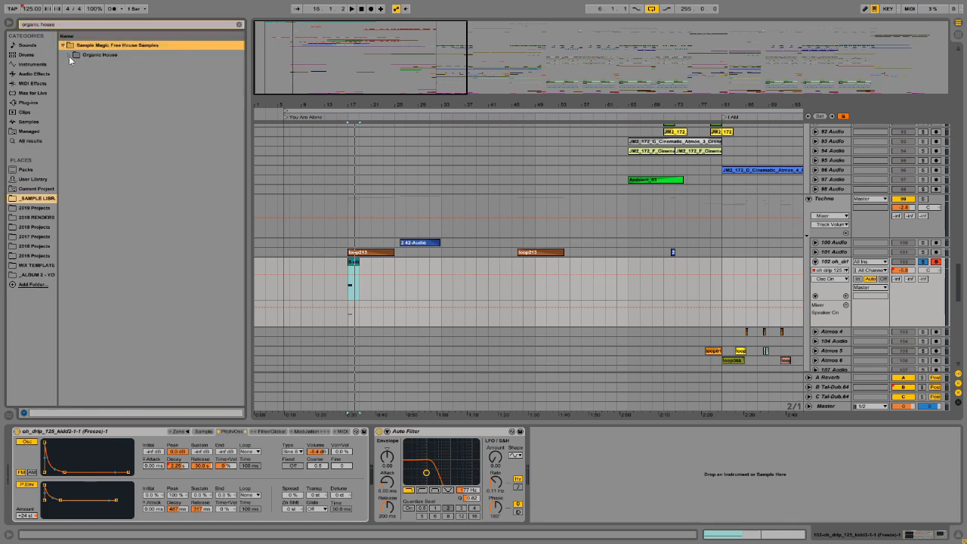
left_click(69, 55)
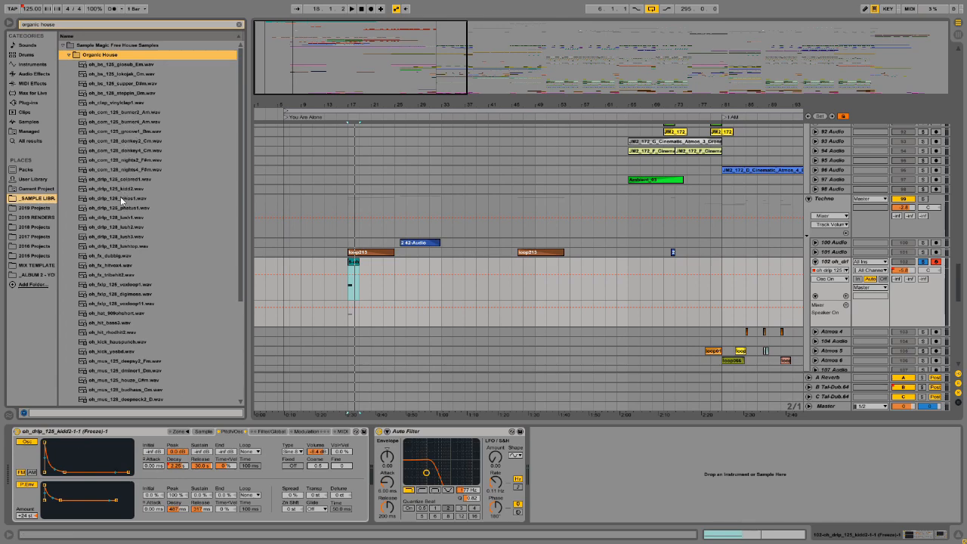
scroll(120, 197, "down", 5)
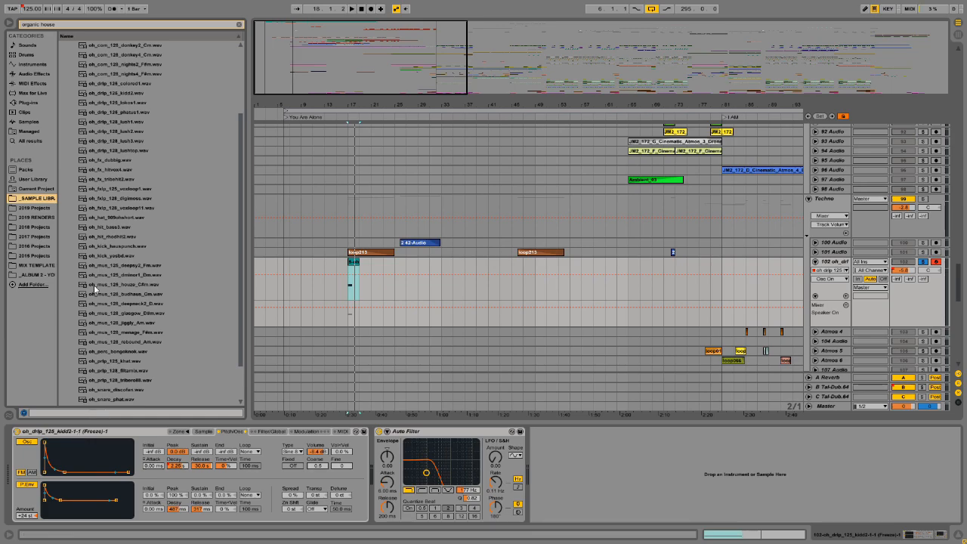
scroll(119, 225, "up", 3)
scroll(119, 225, "up", 2)
- Search the sample library for "oh_dr" and preview the oh_drip_125_kidd2.wav sample
left_click_drag(66, 26, 2, 32)
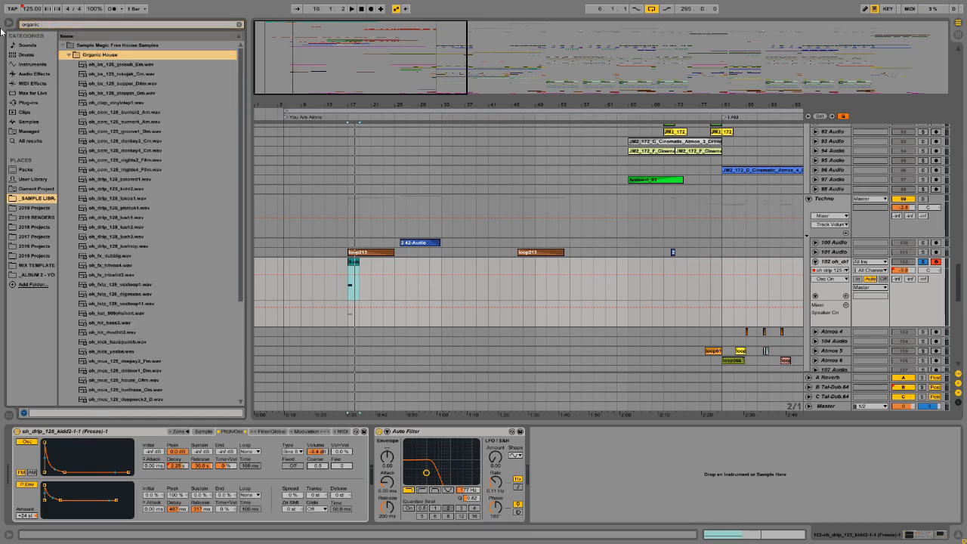
type("o")
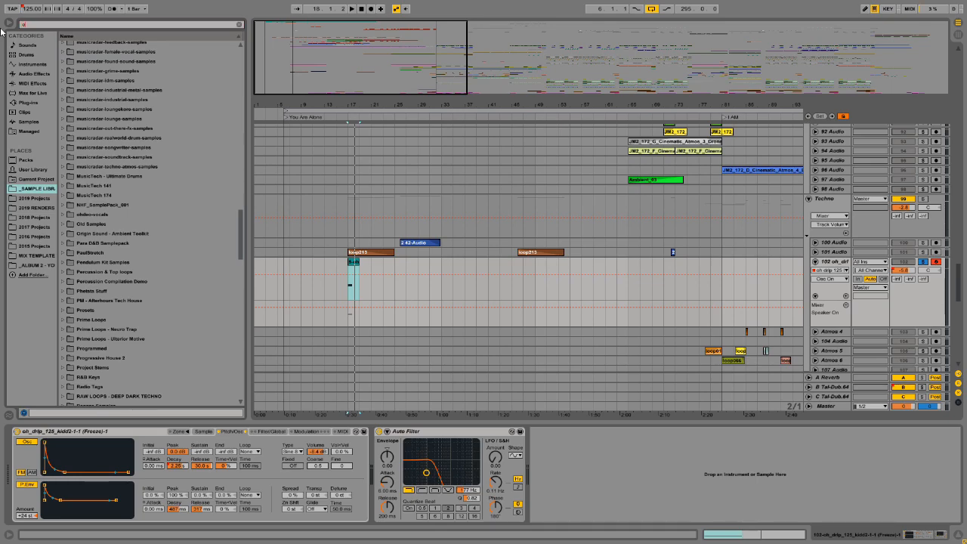
type("h_drip")
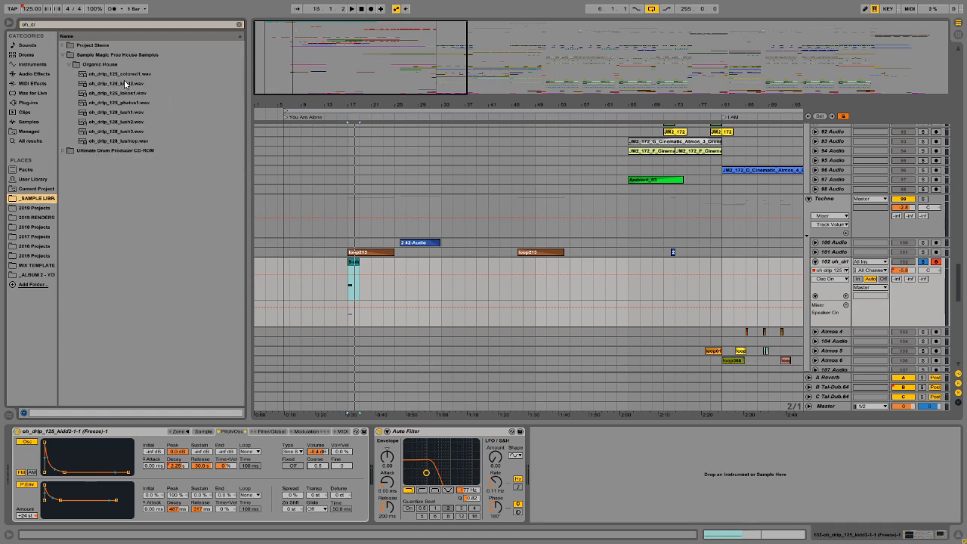
left_click(124, 84)
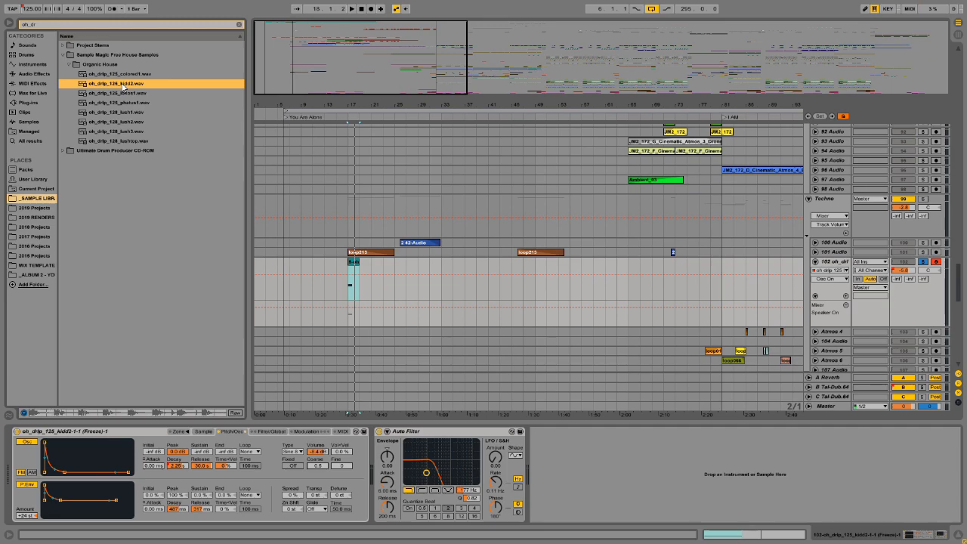
- Clear the sample search and hide the browser to give the arrangement its full width
left_click(465, 299)
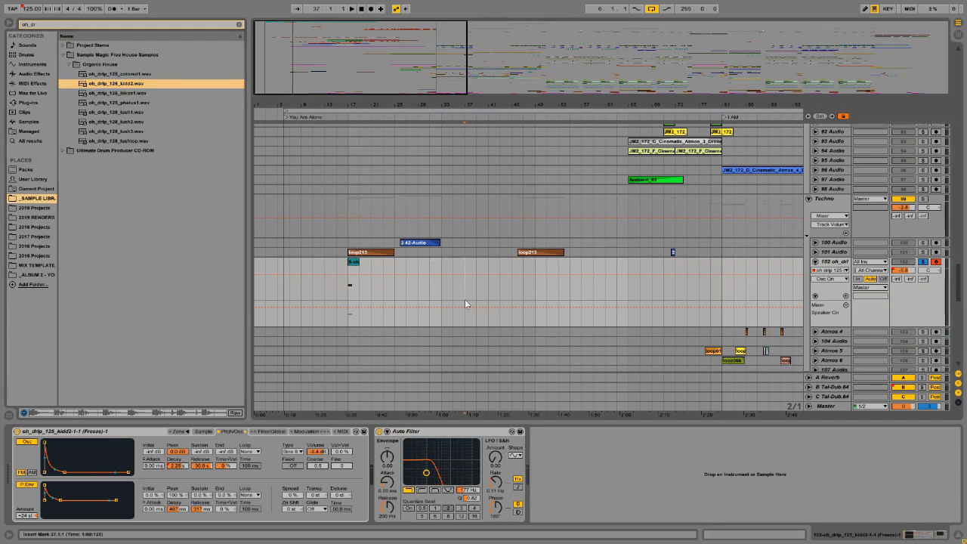
left_click(238, 25)
left_click(8, 24)
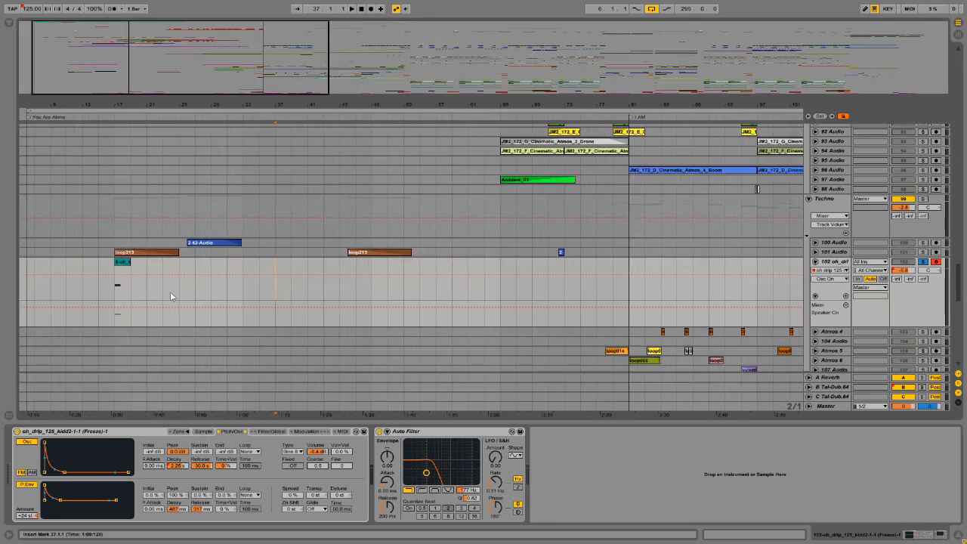
- Open the MIDI clip at bar 17 on the 102 oh_dri track, show its note without envelopes, and play it
double_click(120, 273)
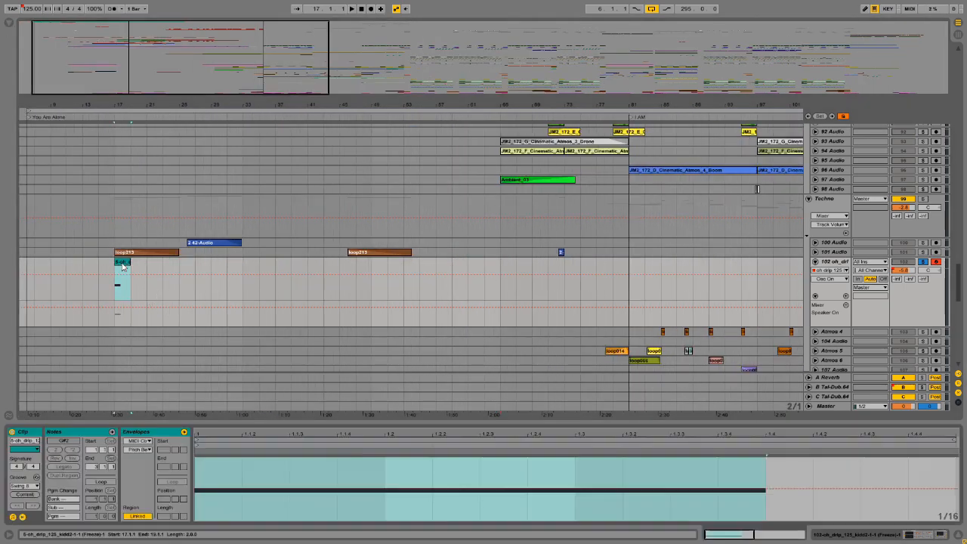
left_click(23, 517)
key("space")
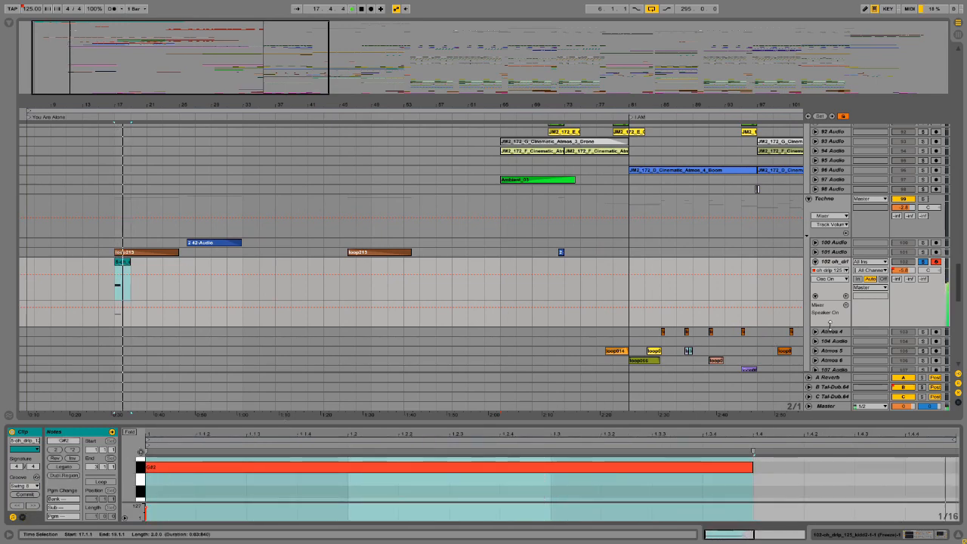
- View the played sound's waveform in the s(M)exoscope on the Master track, then close the plug-in window
left_click(826, 405)
left_click(333, 432)
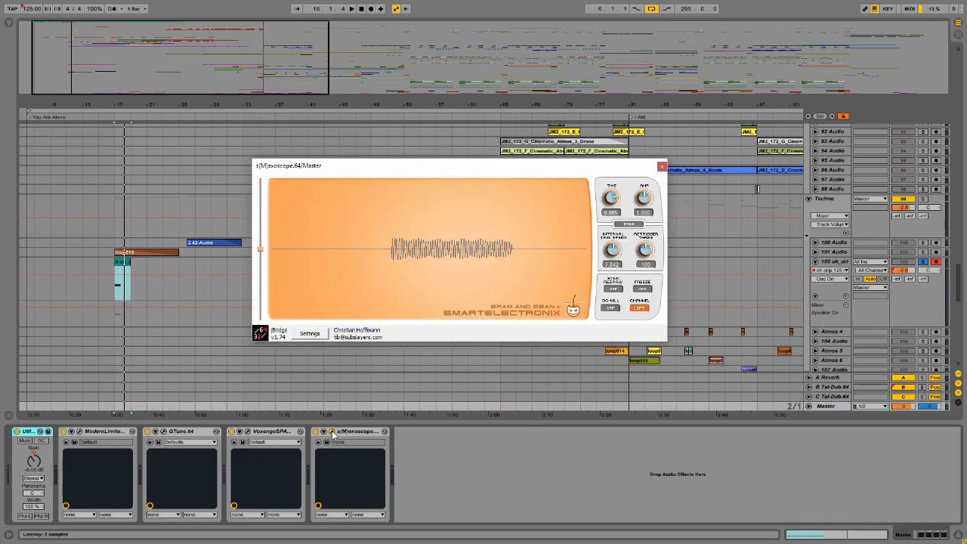
left_click(662, 167)
- Solo the 143 Audio track in the FX group, play its VES2 FX Impact clip from bar 25, and unfold the track's waveforms
scroll(838, 239, "down", 5)
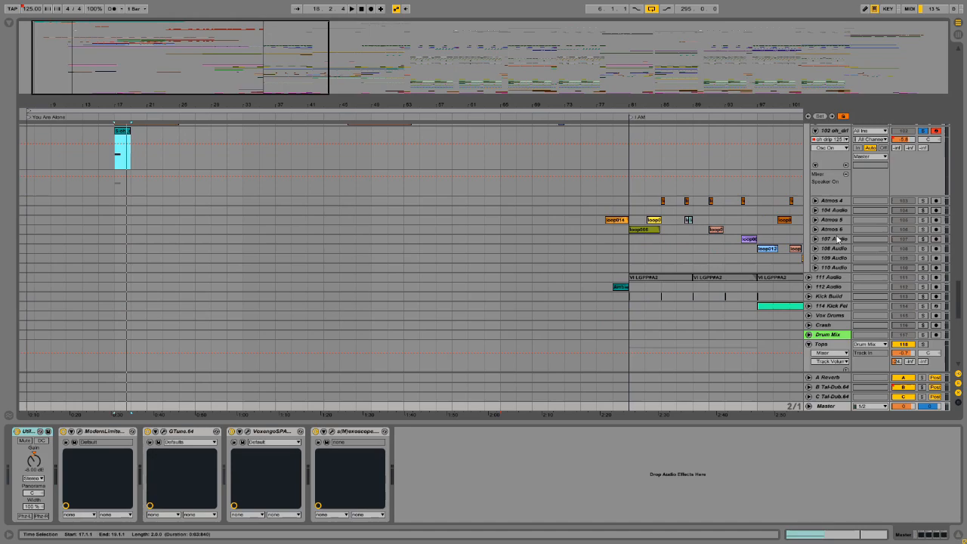
scroll(237, 360, "down", 10)
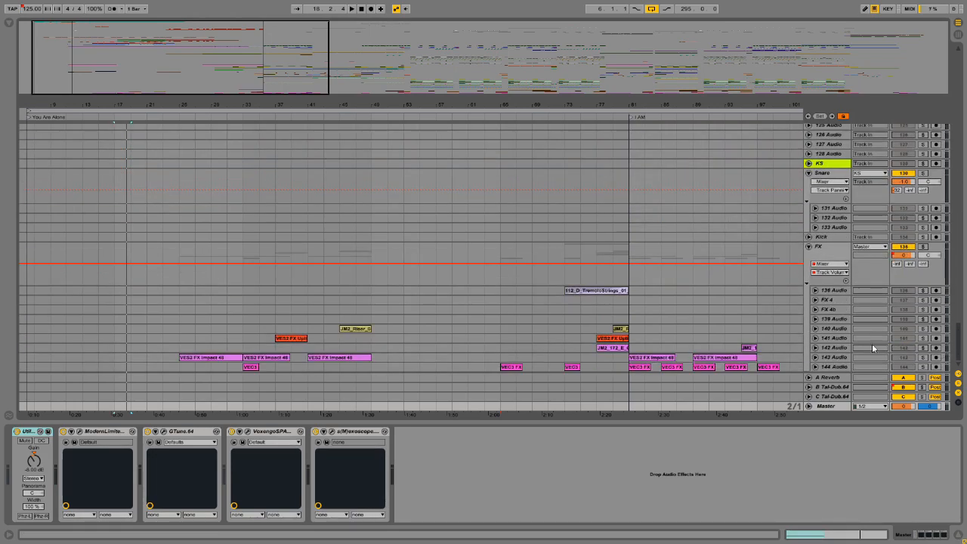
left_click(219, 358)
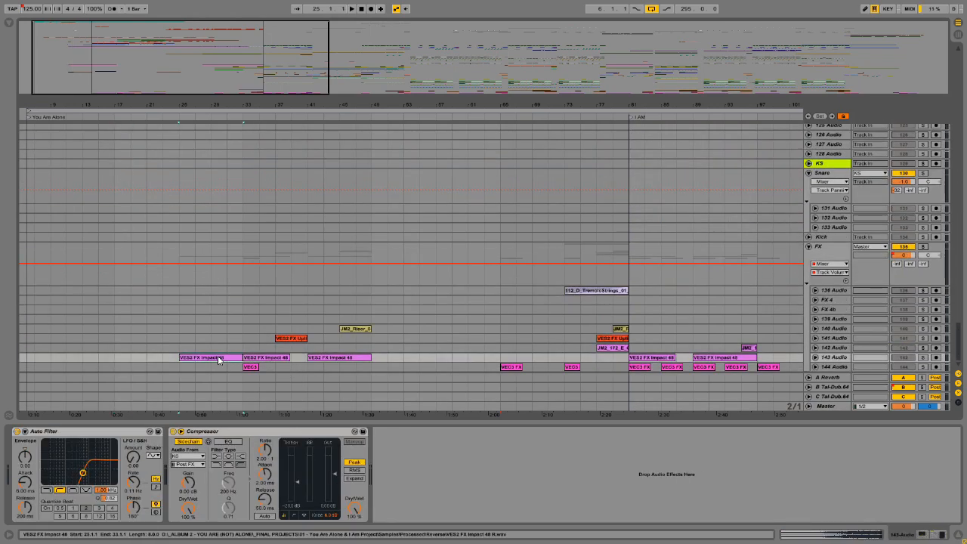
left_click(923, 357)
key("space")
left_click(815, 357)
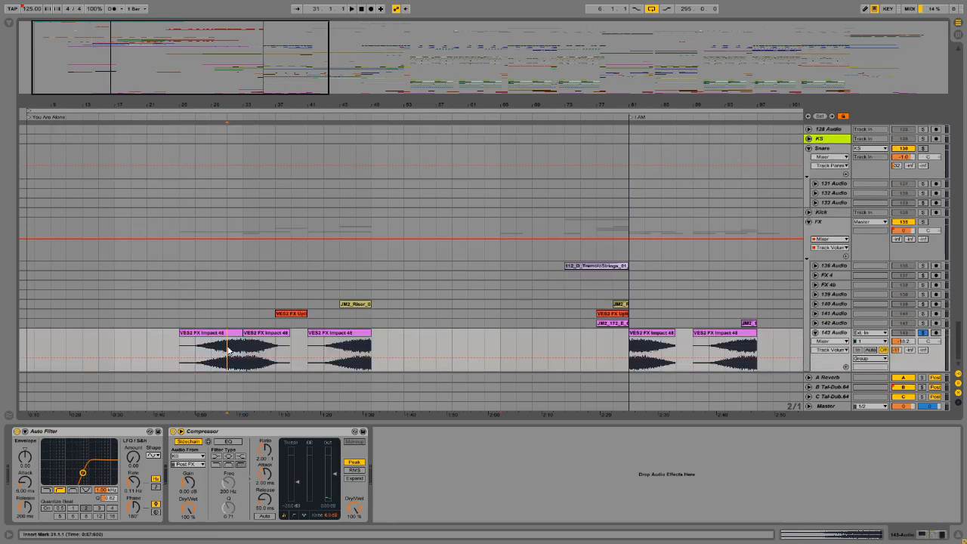
key("space")
- Solo and play the VES2 FX Uplifter clip on 141 Audio, followed by the JM2_Riser clip on 140 Audio
left_click(290, 313)
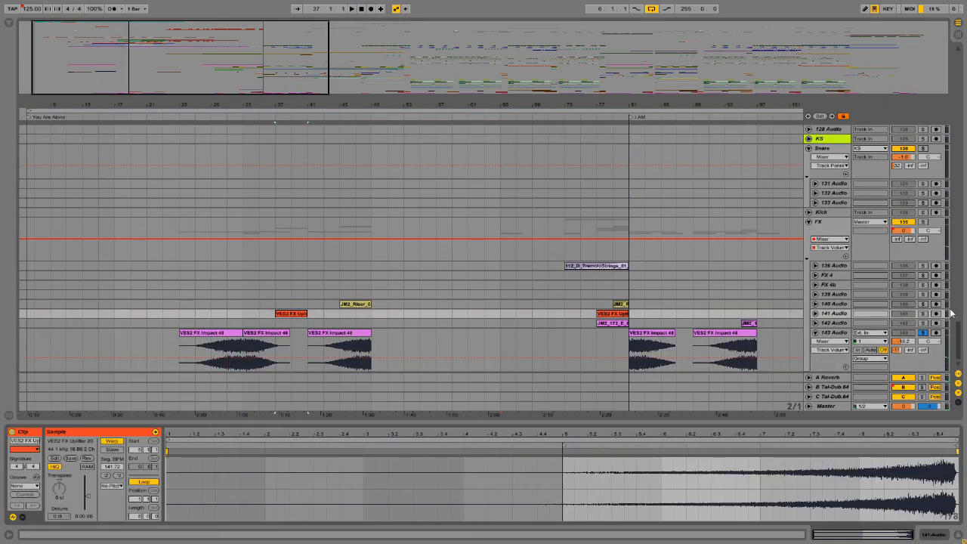
left_click(923, 313)
key("space")
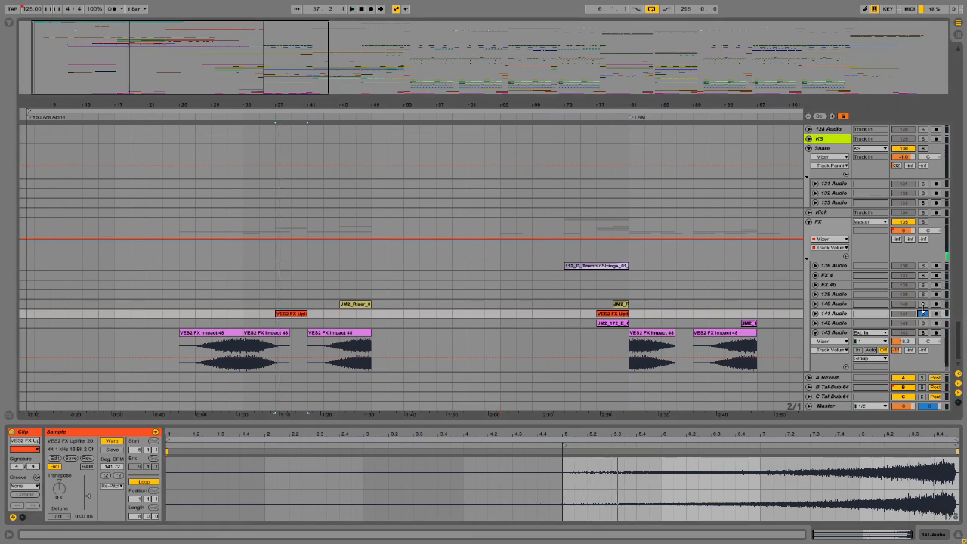
left_click(355, 303)
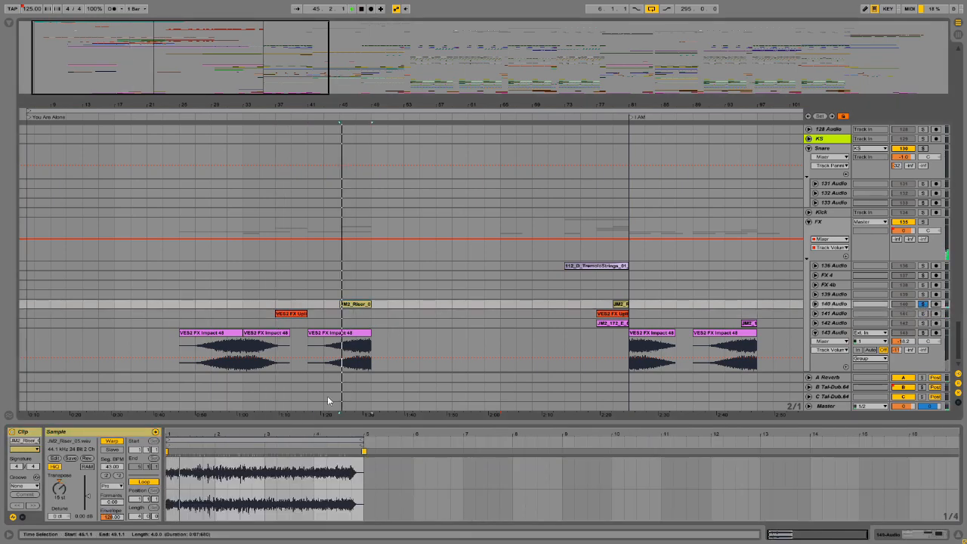
scroll(363, 247, "down", 1)
- Solo 144 Audio and play its VEC3 FX Reverbkick clip at bar 33
left_click(250, 366)
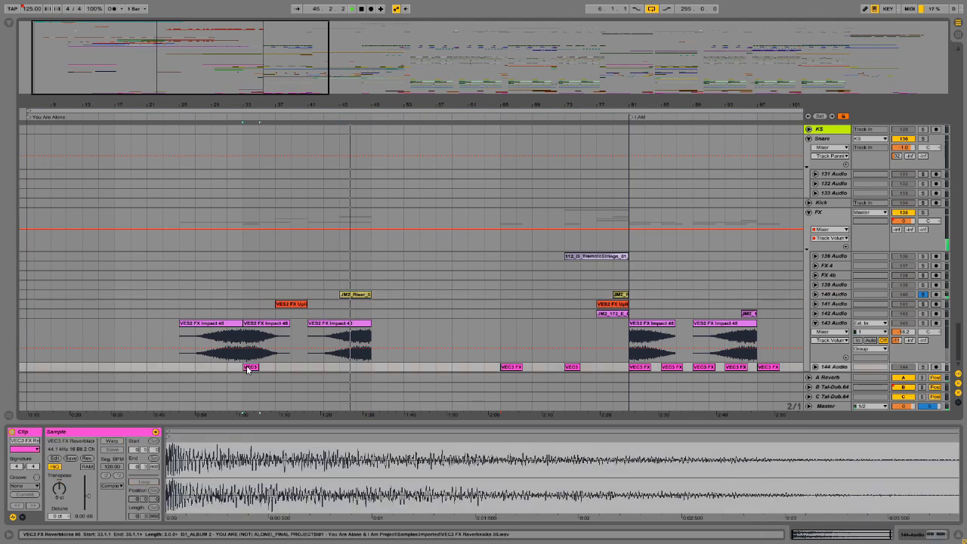
left_click(923, 367)
key("space")
key("space")
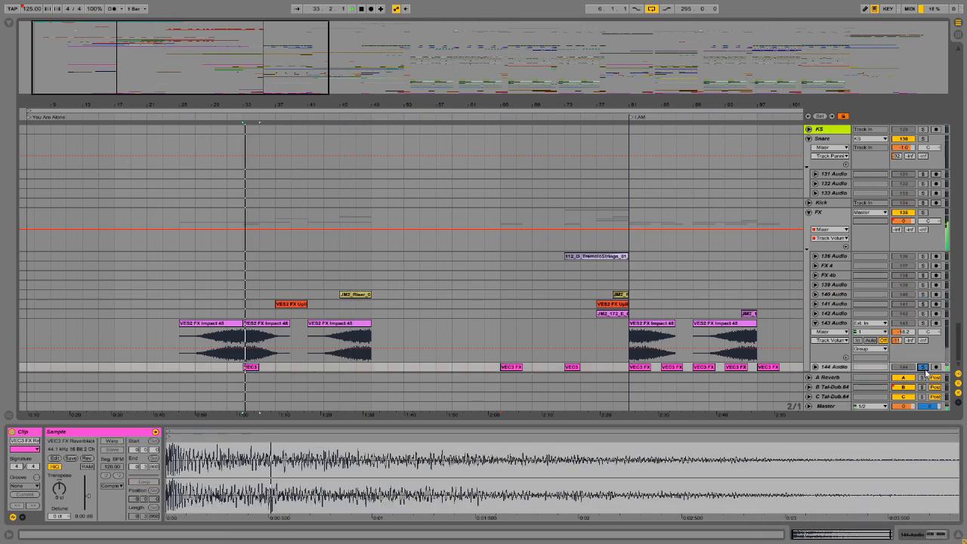
- Fold 143 Audio, view its devices and the Reverb on 144 Audio, then unfold 144 Audio and play its clip with the Reverb automation shown
left_click(816, 323)
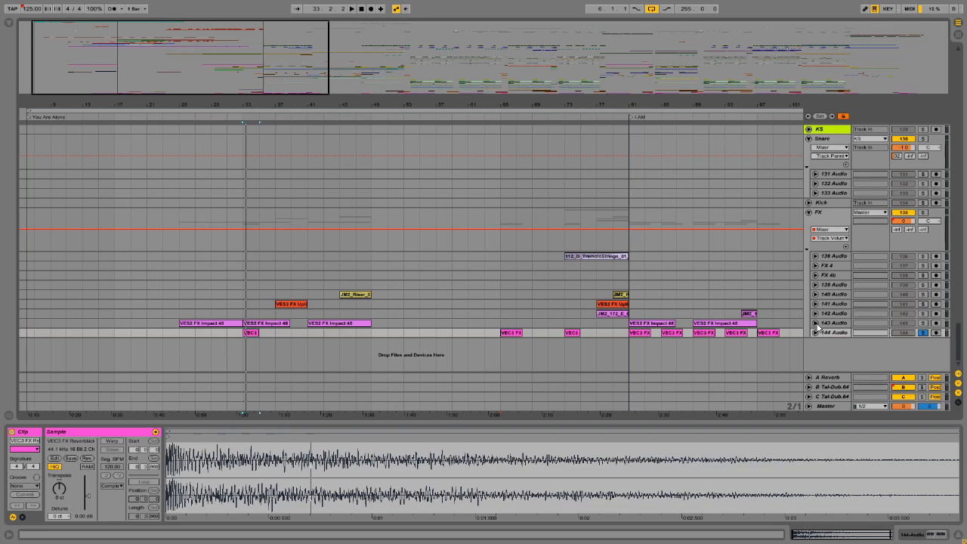
left_click(834, 323)
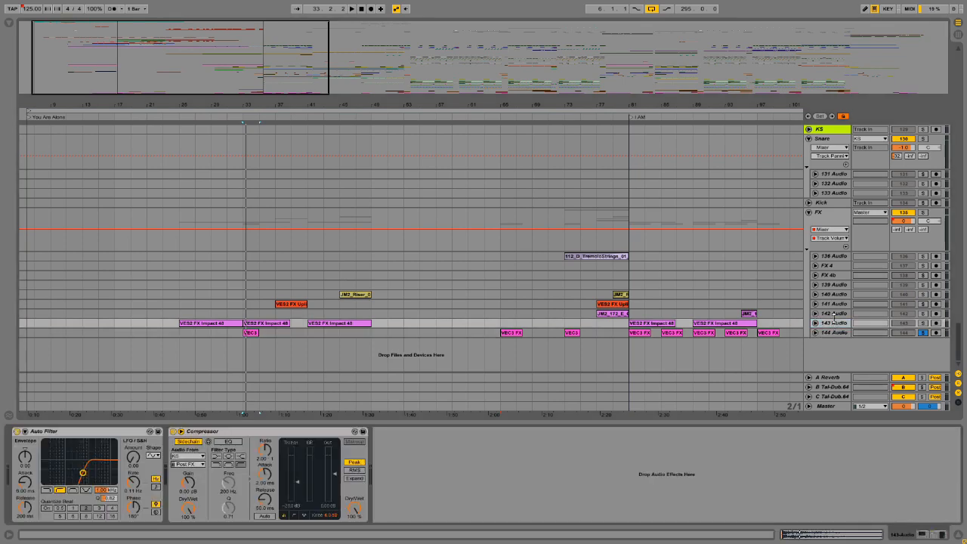
left_click(827, 332)
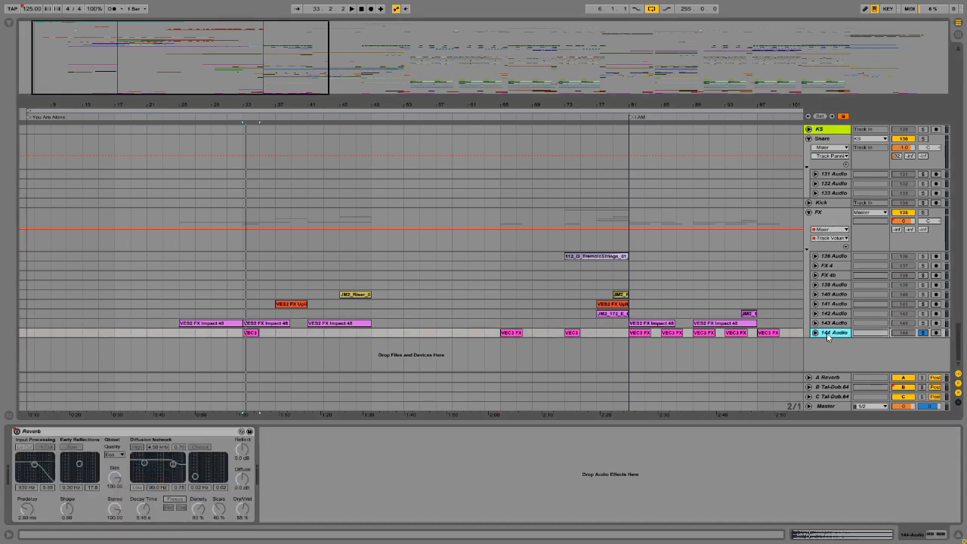
left_click(815, 333)
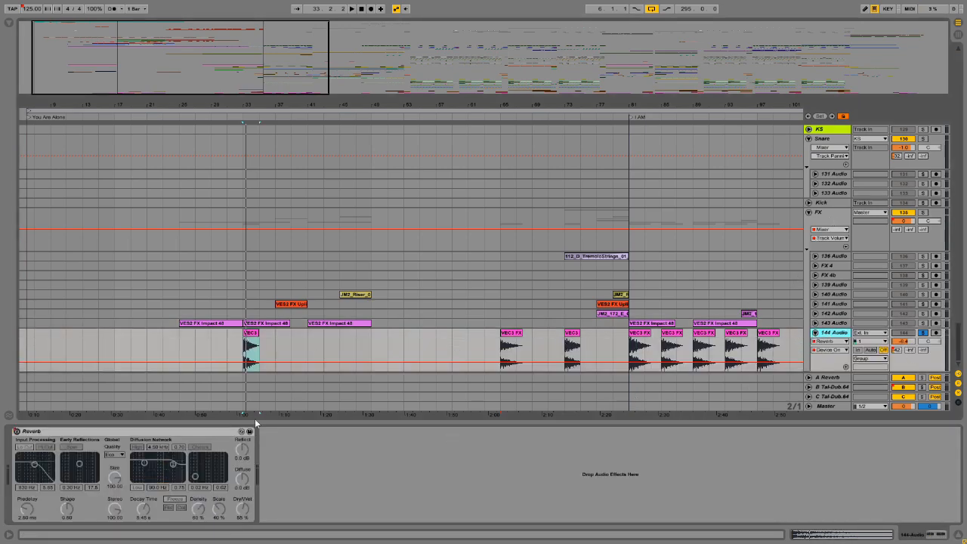
key("space")
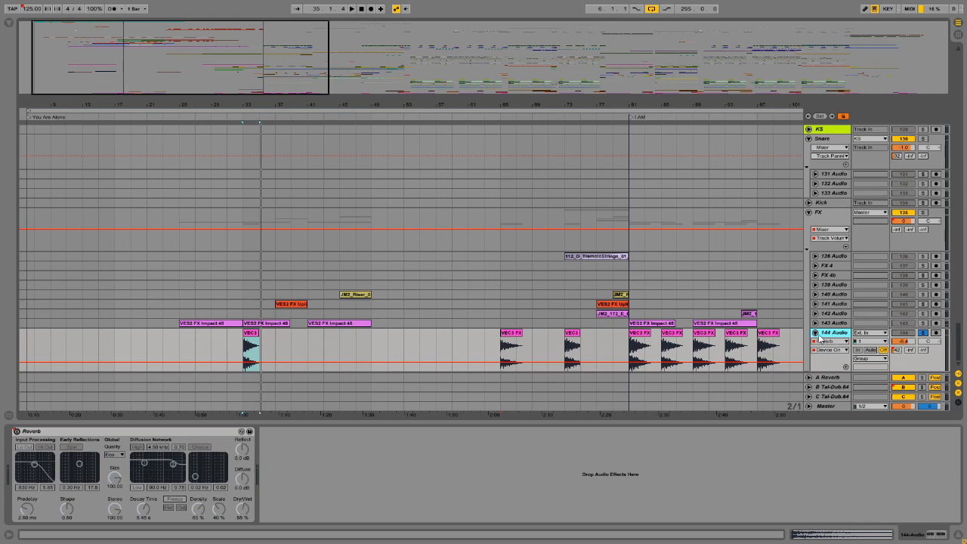
- Fold and unsolo 144 Audio, return to the first tracks of the arrangement, and hide the device view
left_click(816, 334)
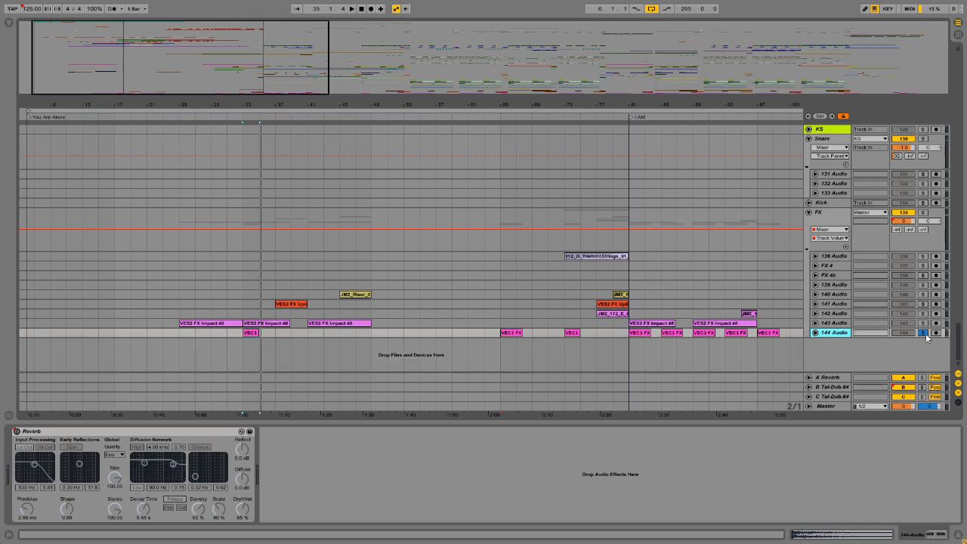
left_click(925, 333)
left_click_drag(960, 347, 966, 68)
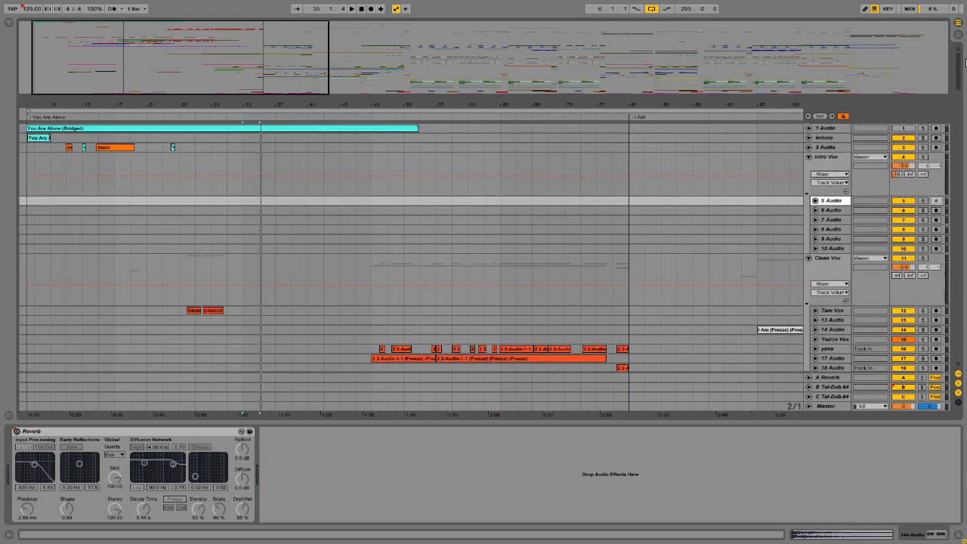
left_click(956, 537)
- Select the long clip at bar 9 on 33 MS-20.64 and the first clip on 37 Analog at bar 33
scroll(523, 431, "down", 20)
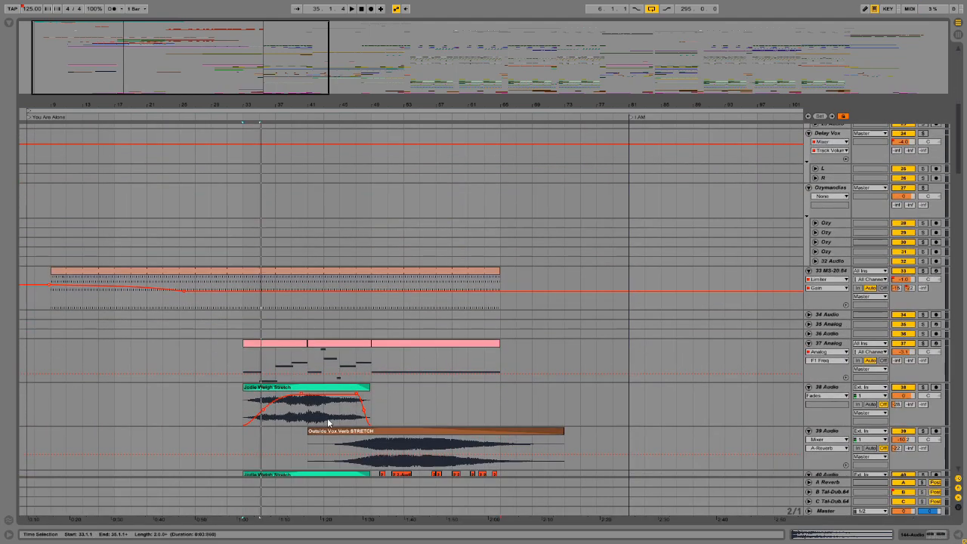
left_click(125, 274)
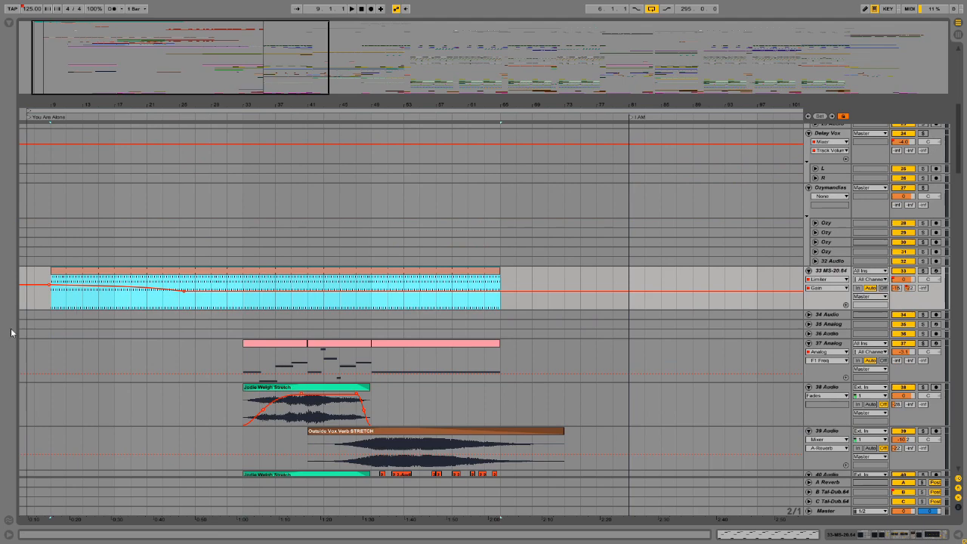
scroll(273, 355, "down", 2)
left_click(264, 287)
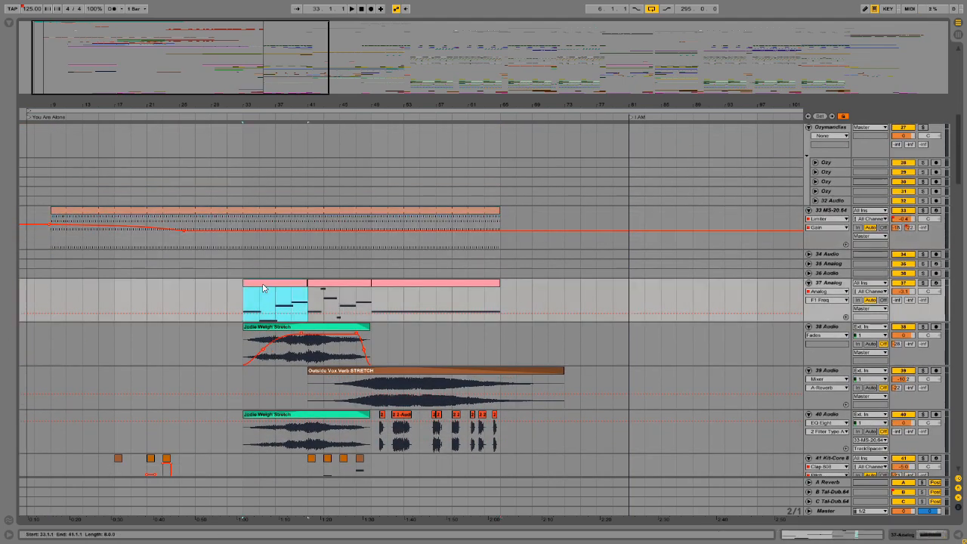
scroll(179, 362, "down", 6)
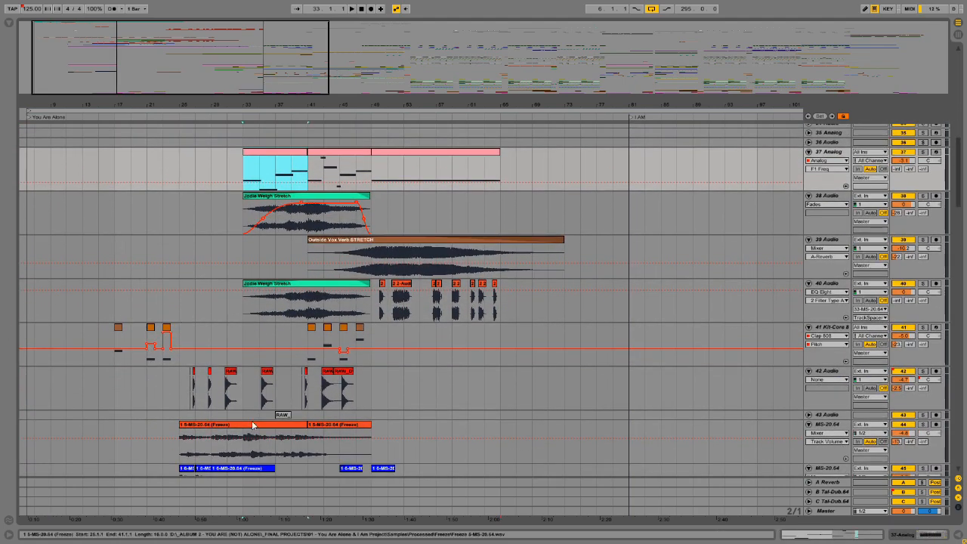
- Play the full mix from the RAW_DDT_TOP_46 clip at bar 33 on 47 Audio while looking over the tracks above it
scroll(276, 189, "up", 1)
scroll(276, 188, "up", 1)
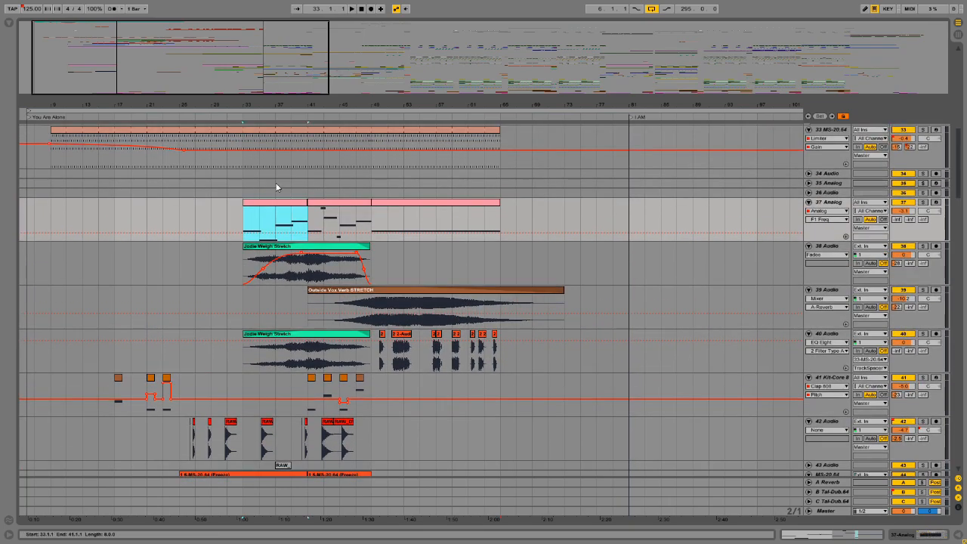
scroll(271, 284, "down", 8)
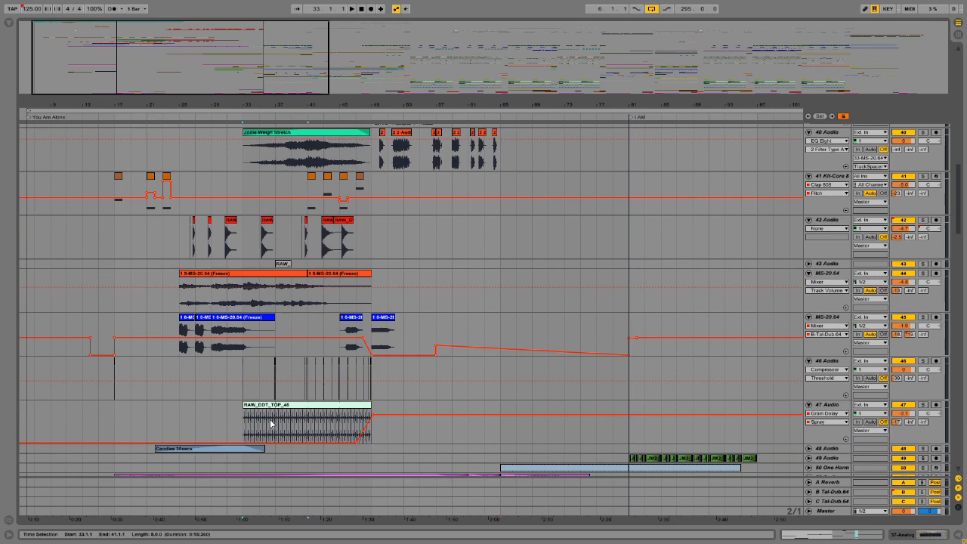
scroll(272, 425, "up", 2)
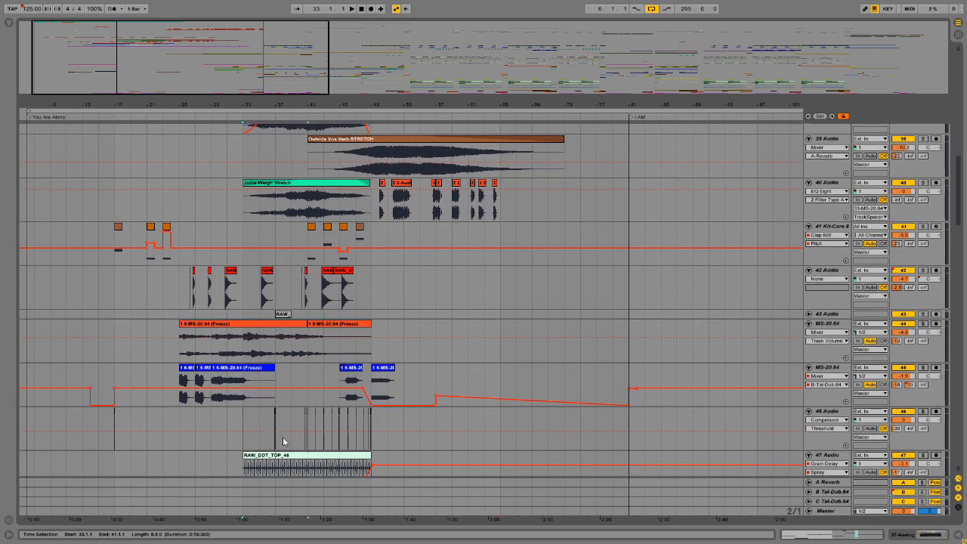
scroll(281, 437, "down", 2)
left_click(277, 421)
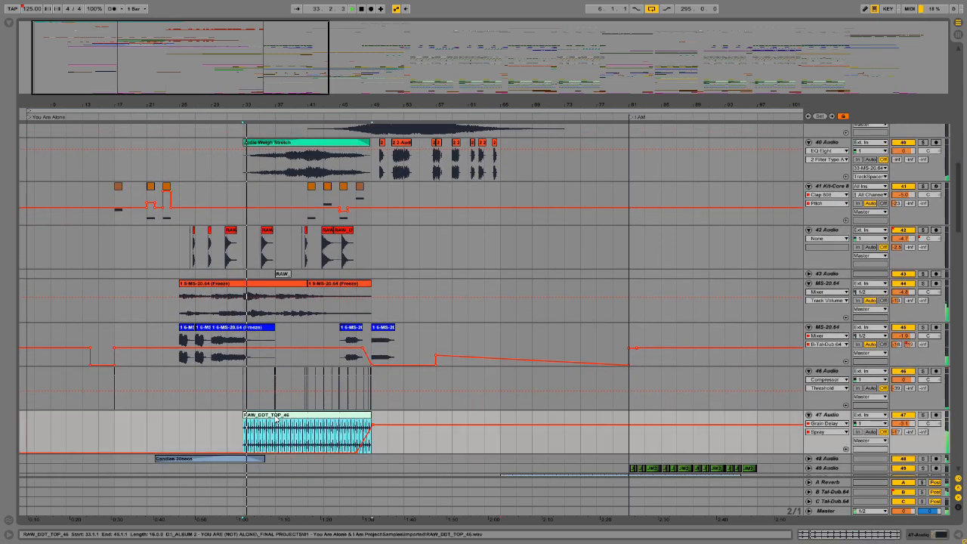
scroll(275, 420, "up", 1)
scroll(275, 419, "up", 8)
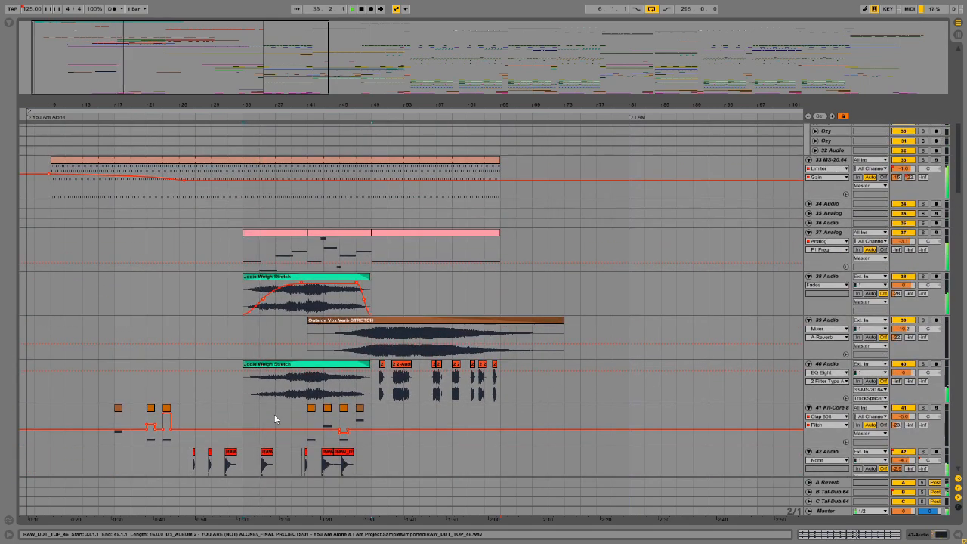
- Play the full mix from the 37 Analog clip at bar 49, reviewing the vocal, synth and percussion tracks during playback
left_click(233, 235)
left_click(297, 238)
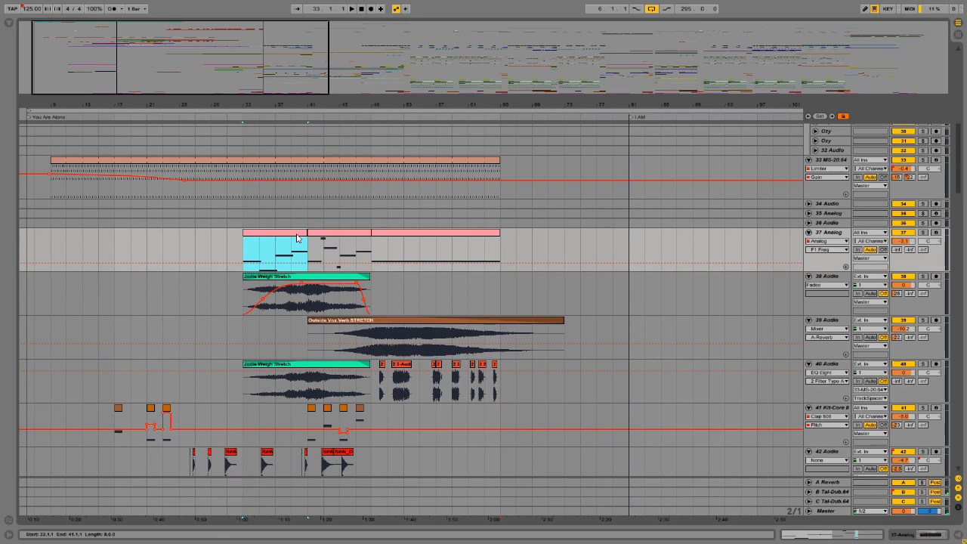
left_click(390, 242)
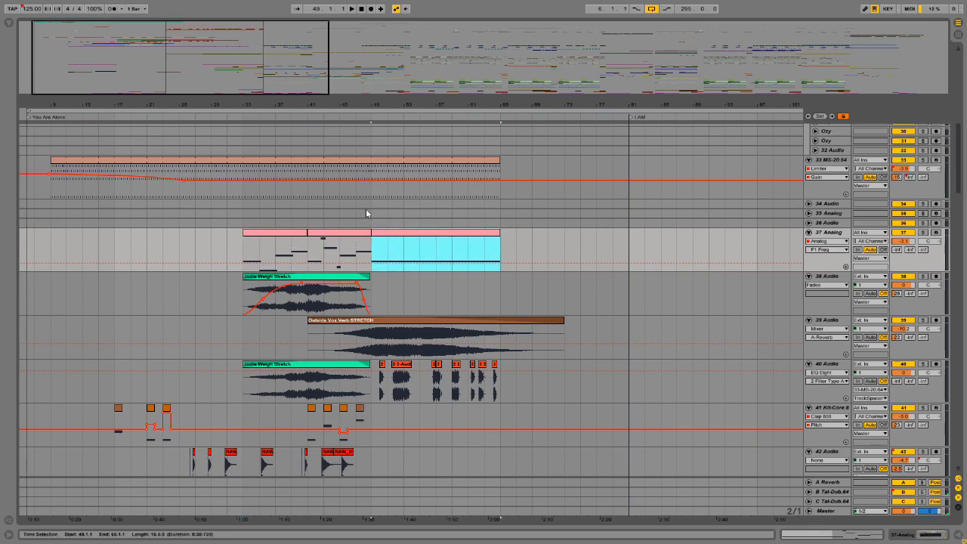
key("space")
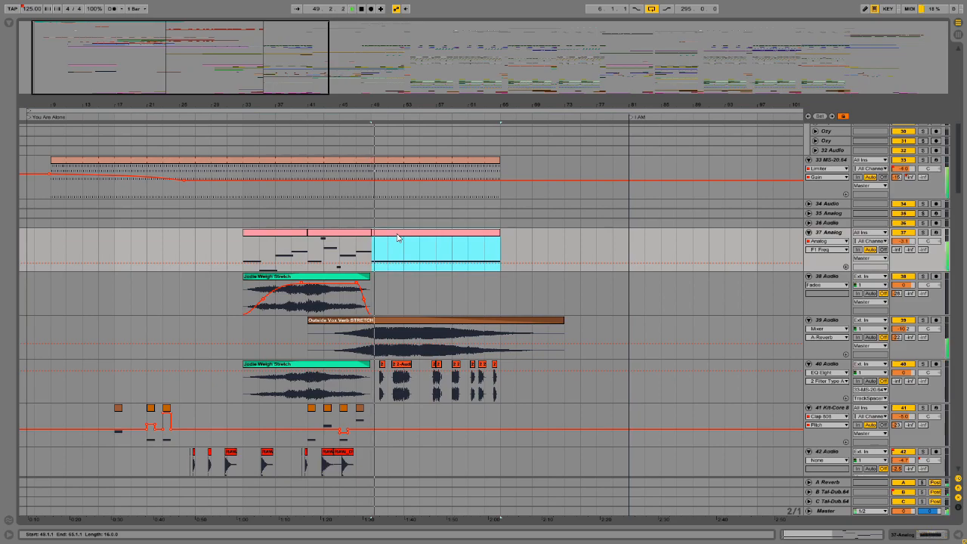
scroll(397, 236, "up", 5)
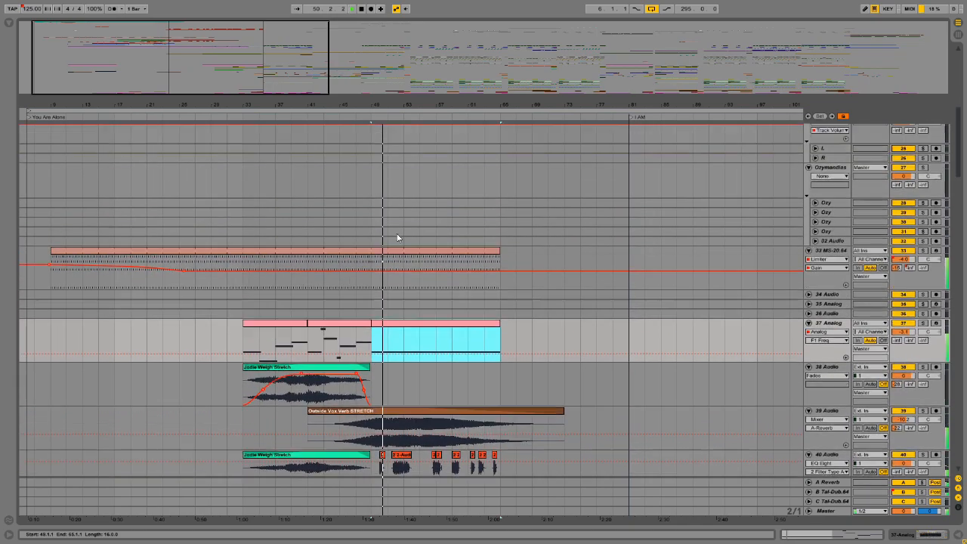
scroll(954, 158, "up", 10)
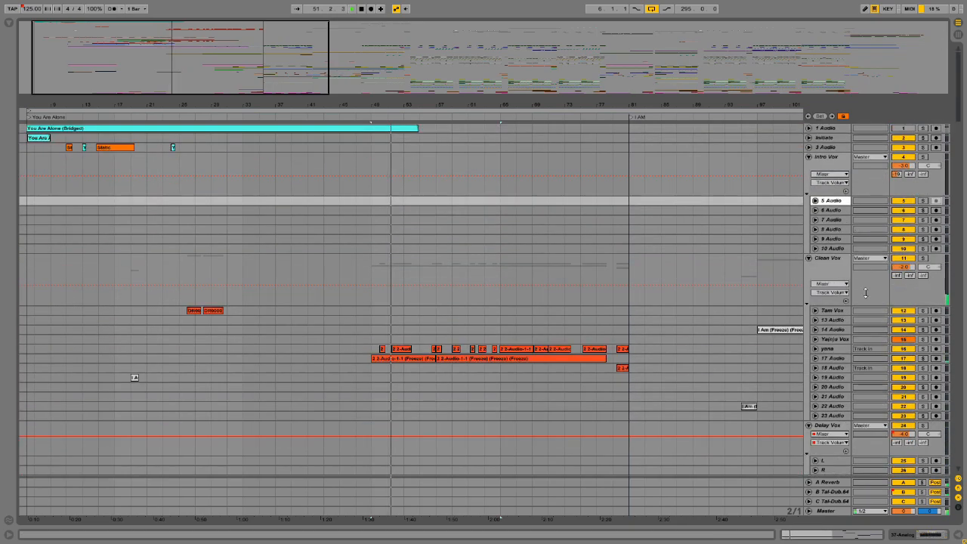
scroll(960, 161, "down", 8)
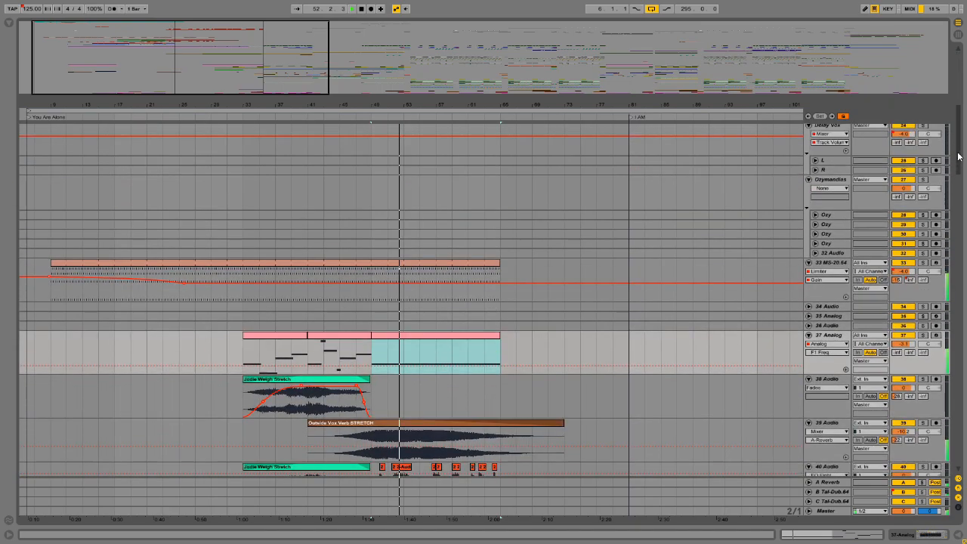
scroll(961, 161, "down", 4)
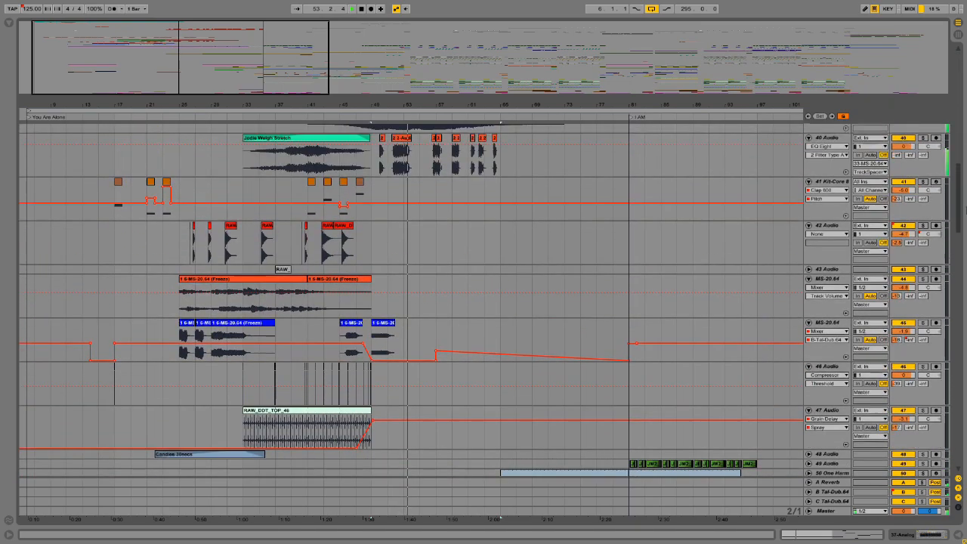
- Return to the 37 Analog track and select its long clip starting at bar 49
scroll(480, 217, "up", 1)
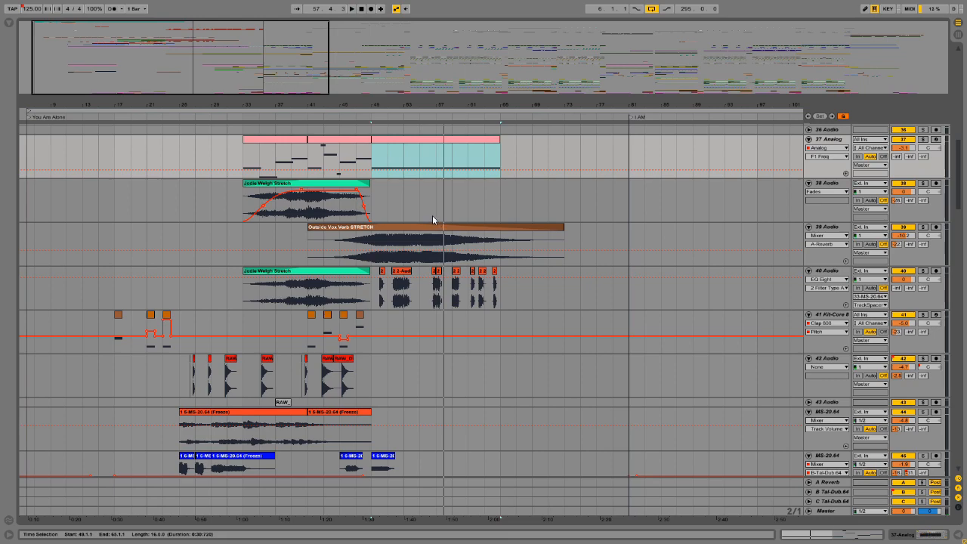
scroll(428, 194, "up", 5)
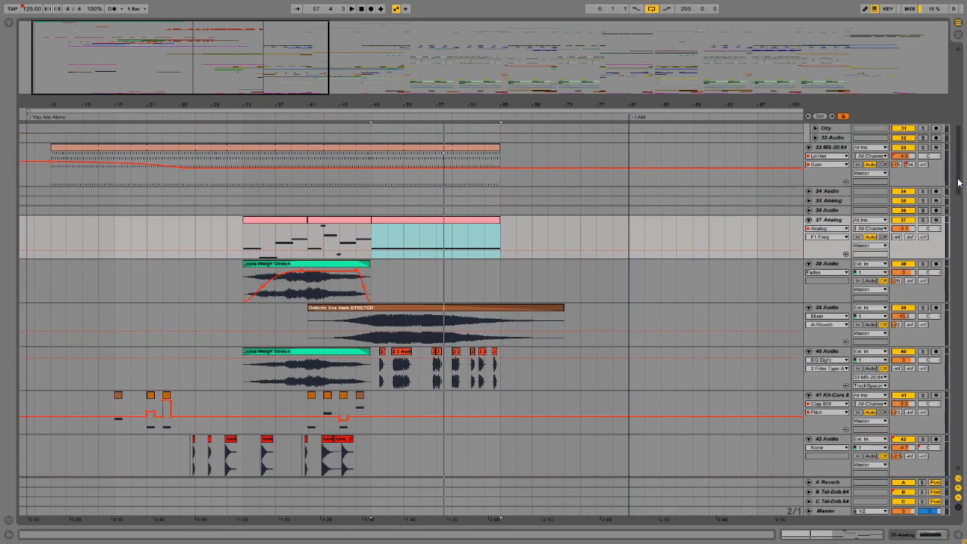
scroll(958, 183, "down", 4)
scroll(958, 183, "up", 4)
left_click(481, 215)
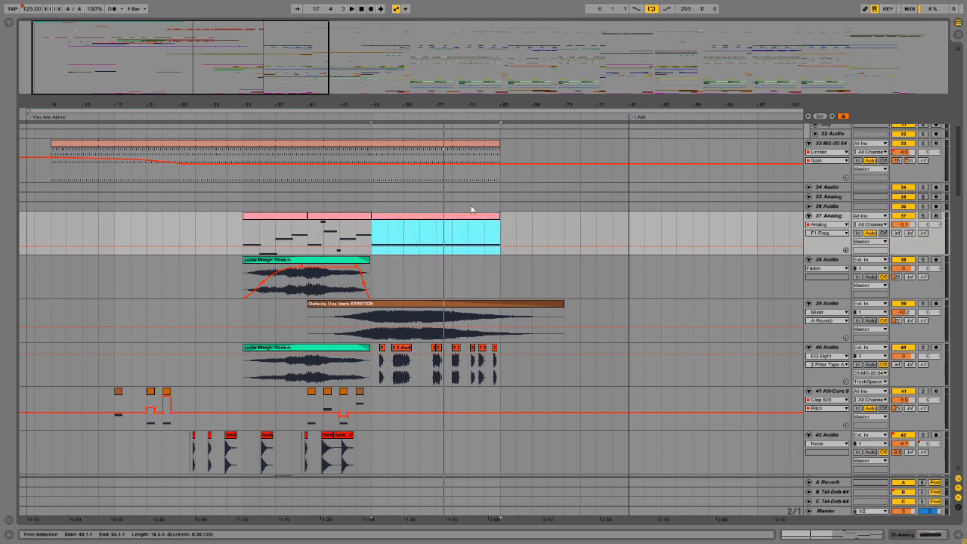
- Unfold and enlarge the Master track and display its Song Tempo automation
left_click(370, 156)
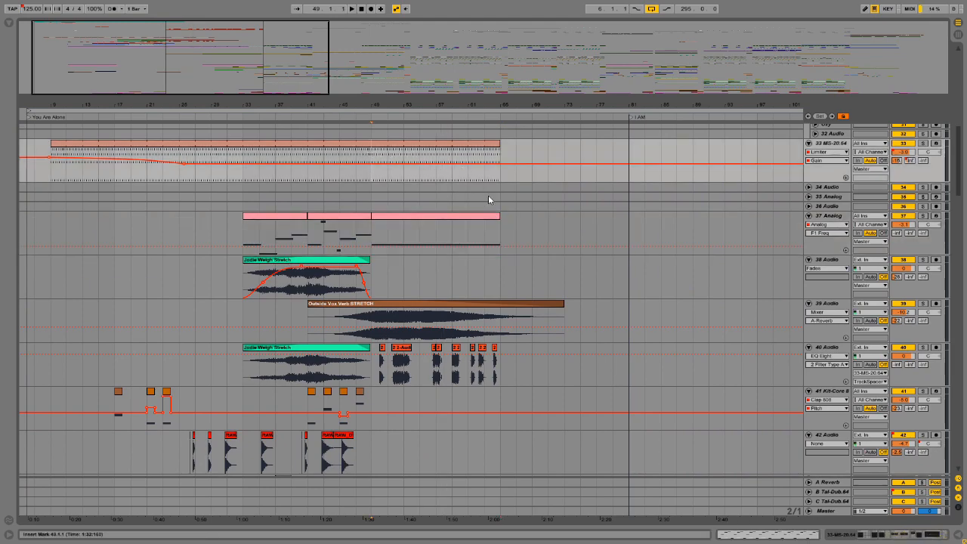
left_click(810, 512)
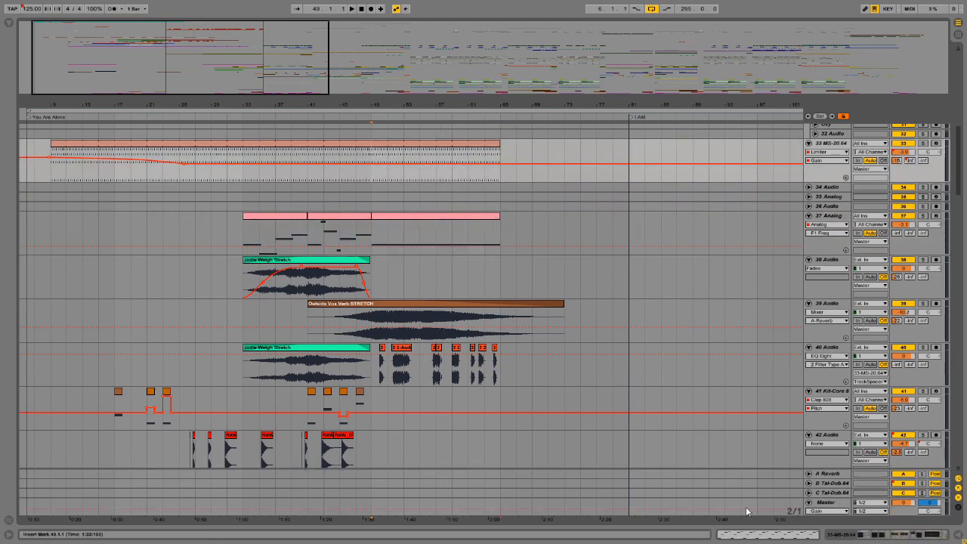
left_click_drag(821, 499, 823, 465)
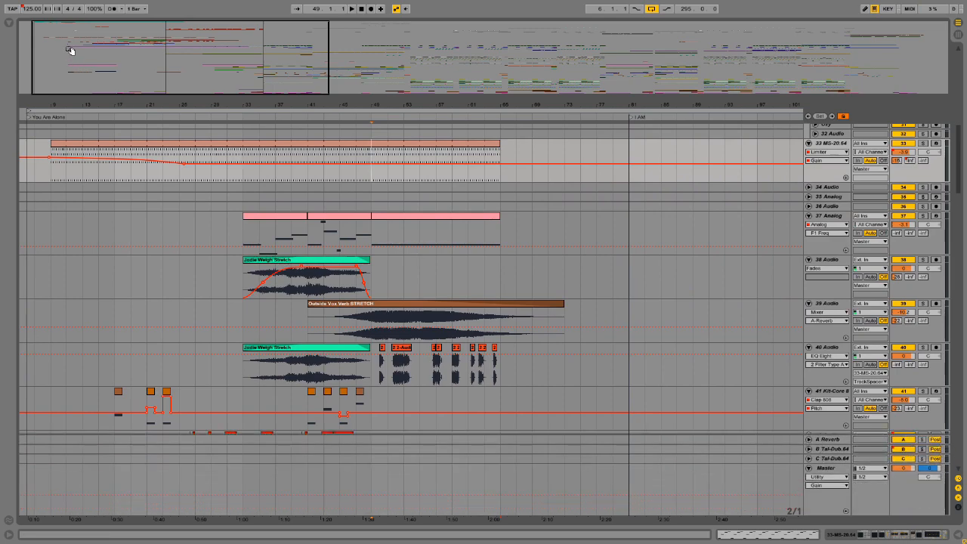
left_click(31, 10)
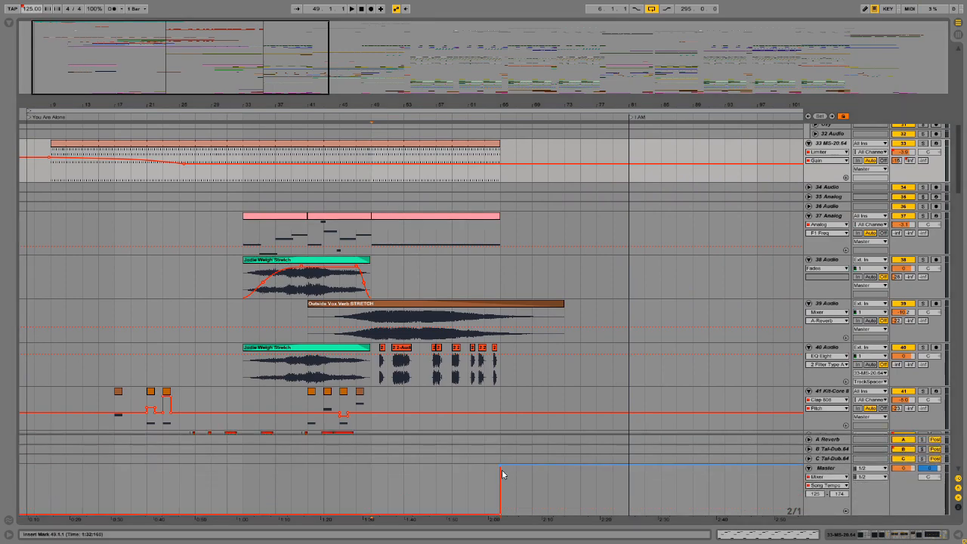
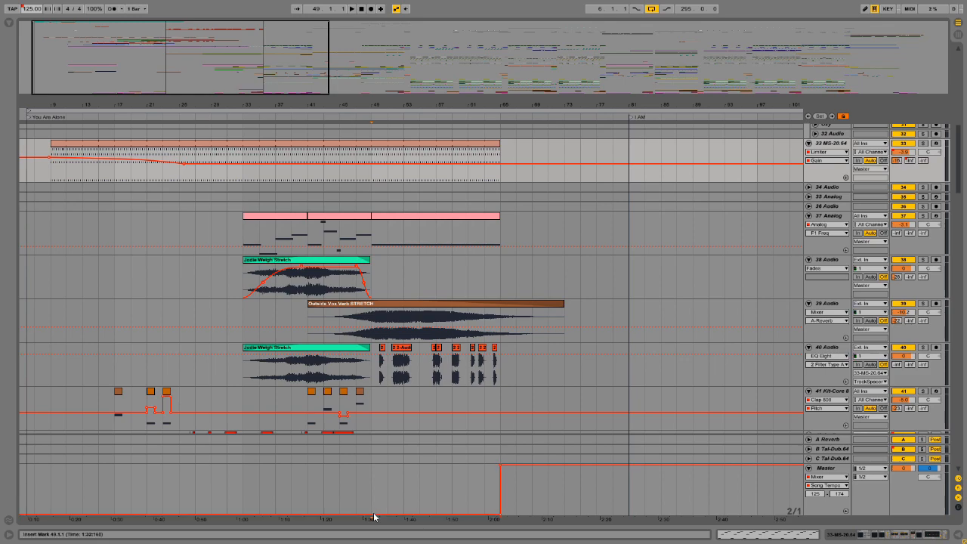
- Try a gradual Song Tempo ramp on the Master track from bar 49 to bar 65, and undo it
left_click(463, 515)
left_click_drag(501, 518, 385, 523)
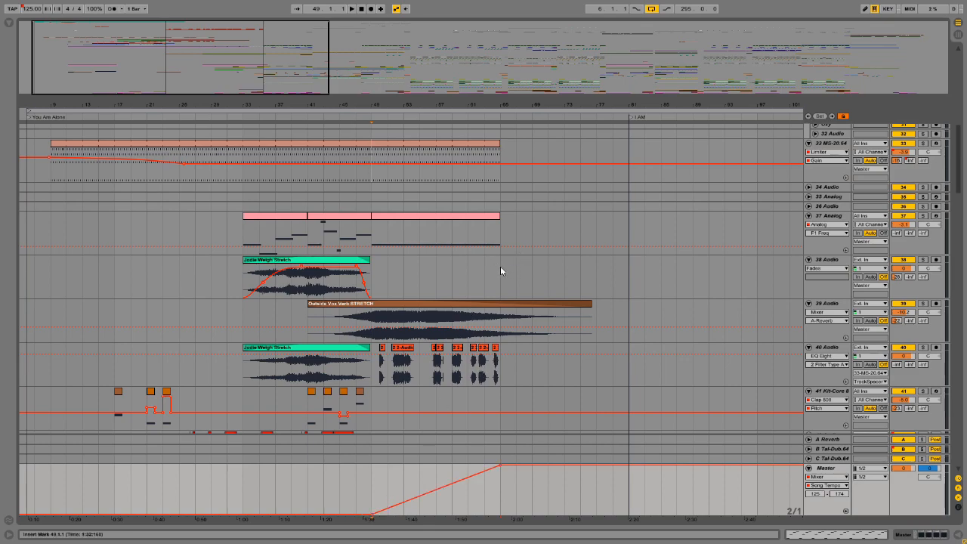
key("ctrl+z")
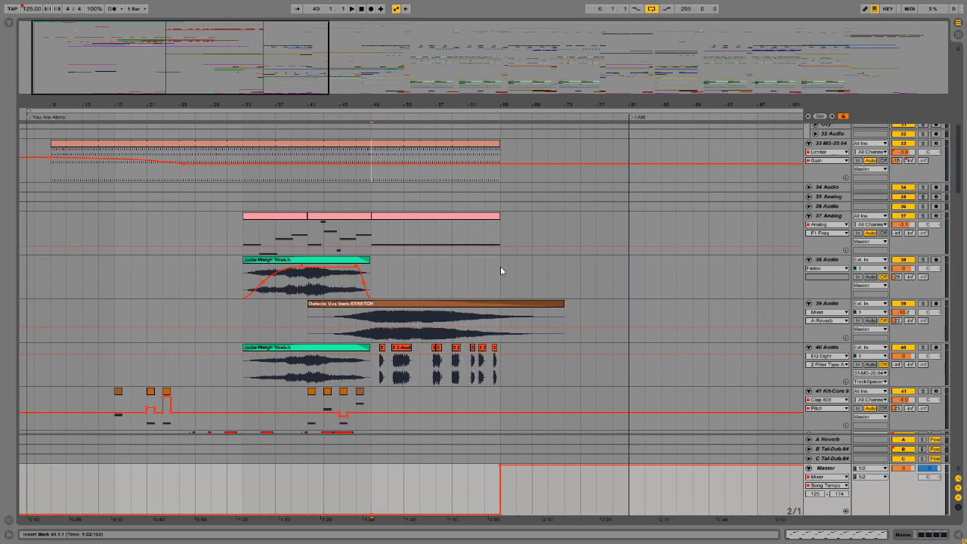
- Play the full mix from bar 57 through the tempo change at bar 65 while reviewing the tracks down to the Cinematics group
left_click(500, 270)
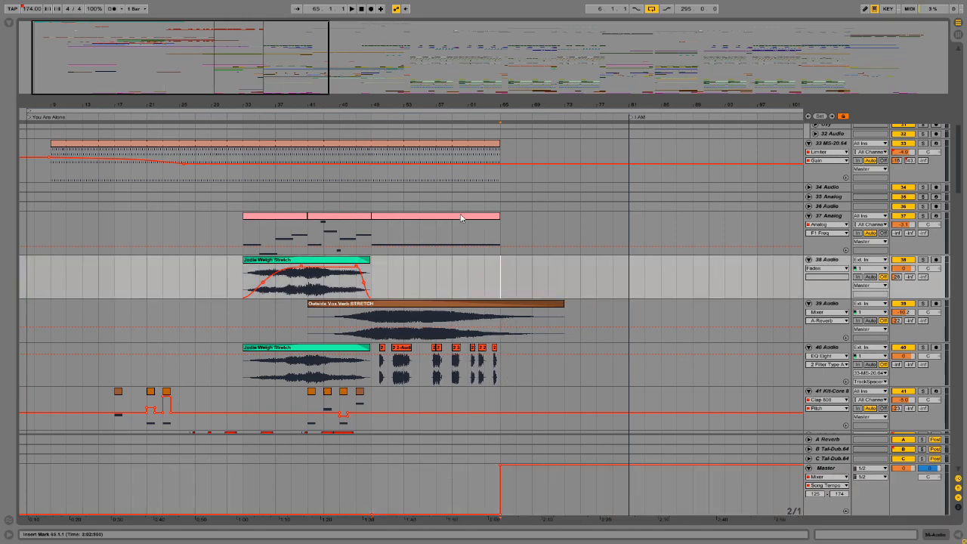
left_click(438, 134)
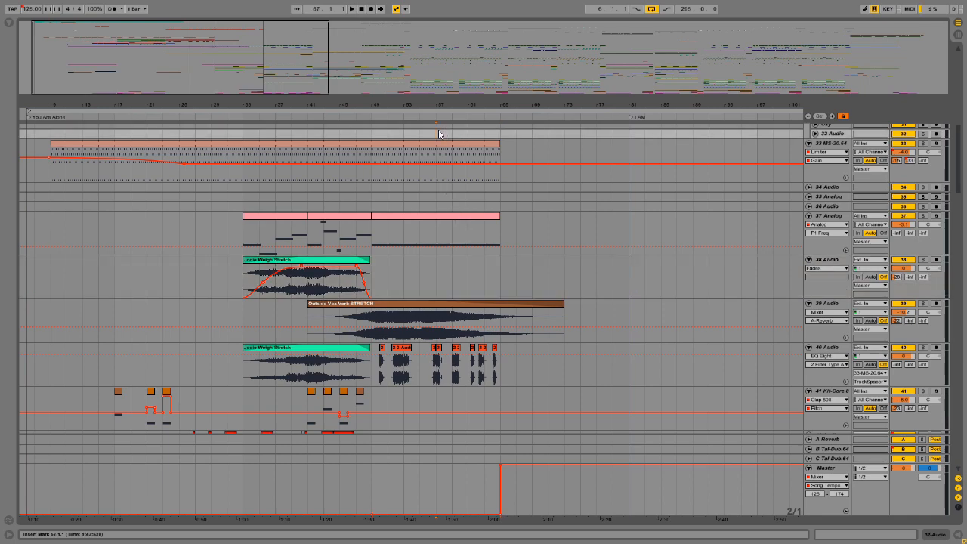
key("space")
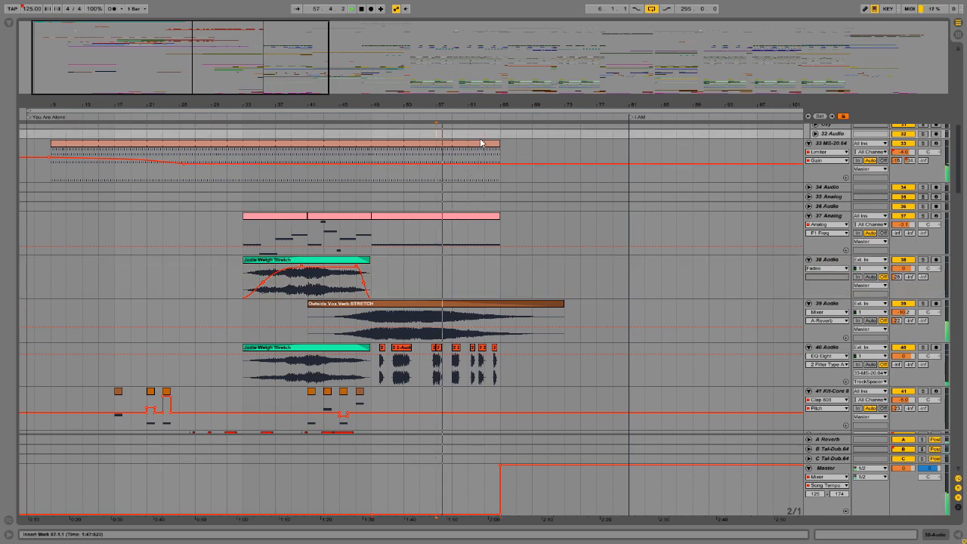
scroll(536, 314, "down", 15)
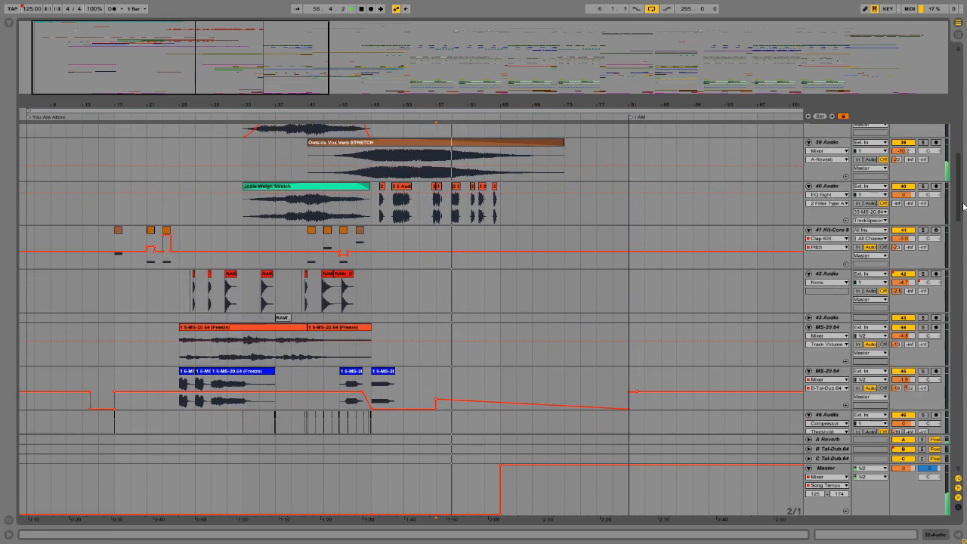
scroll(962, 322, "down", 10)
scroll(756, 310, "up", 4)
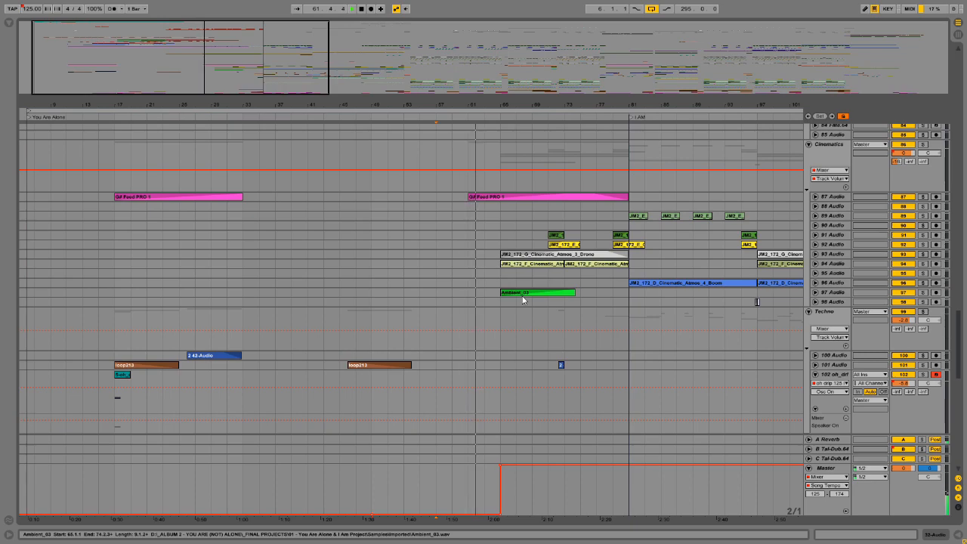
left_click_drag(113, 39, 113, 22)
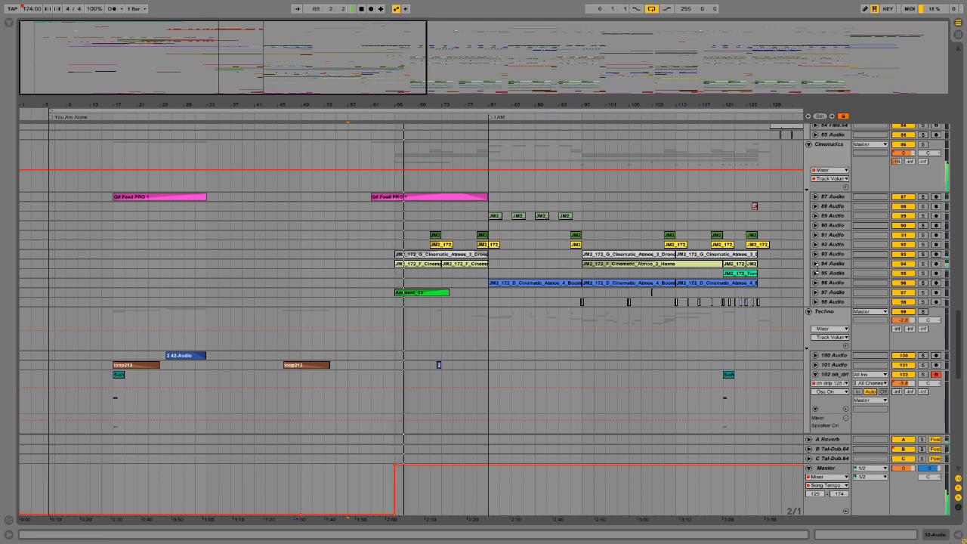
- Inspect the F Cinematic clip on 94 Audio and the G_Cinematic_Atmos_3_Drone clip on 93 Audio, both starting at bar 65
left_click(816, 263)
double_click(825, 264)
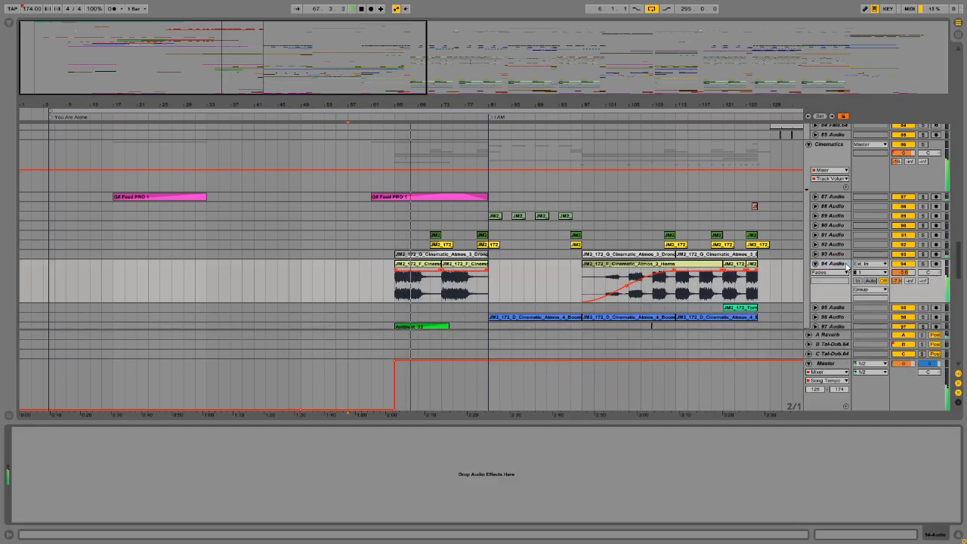
left_click(418, 266)
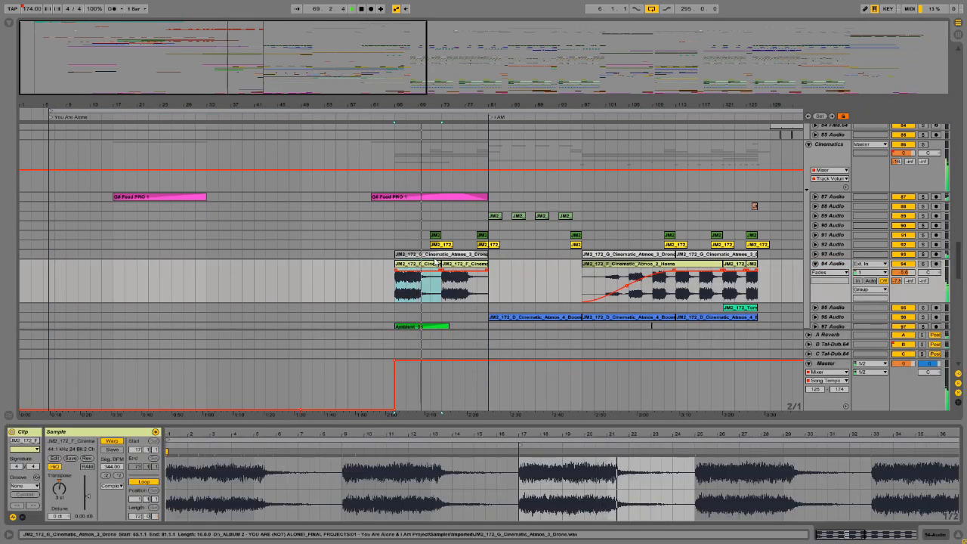
left_click(430, 254)
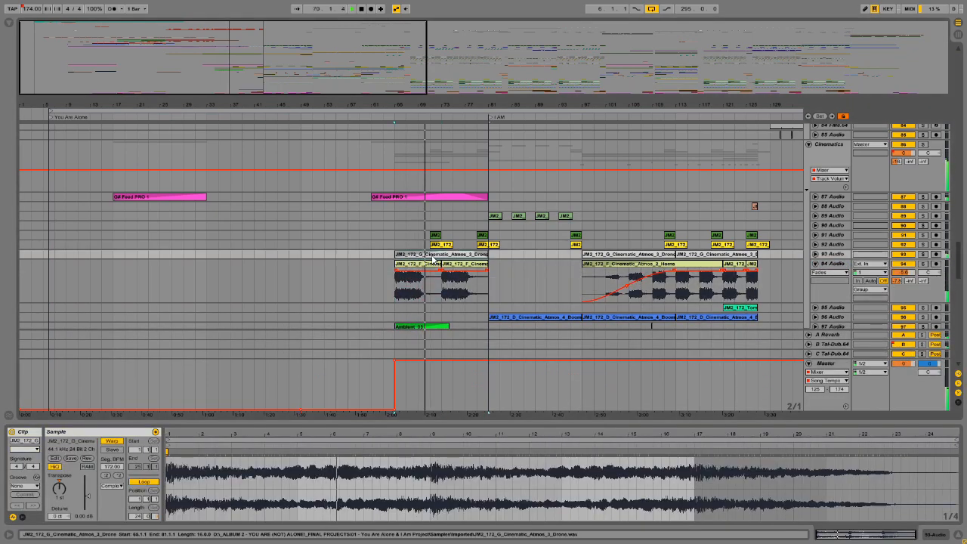
left_click(809, 263)
- Unfold 101 Audio in the Techno group to view its loop213 clips, and fold the track again
scroll(527, 273, "down", 4)
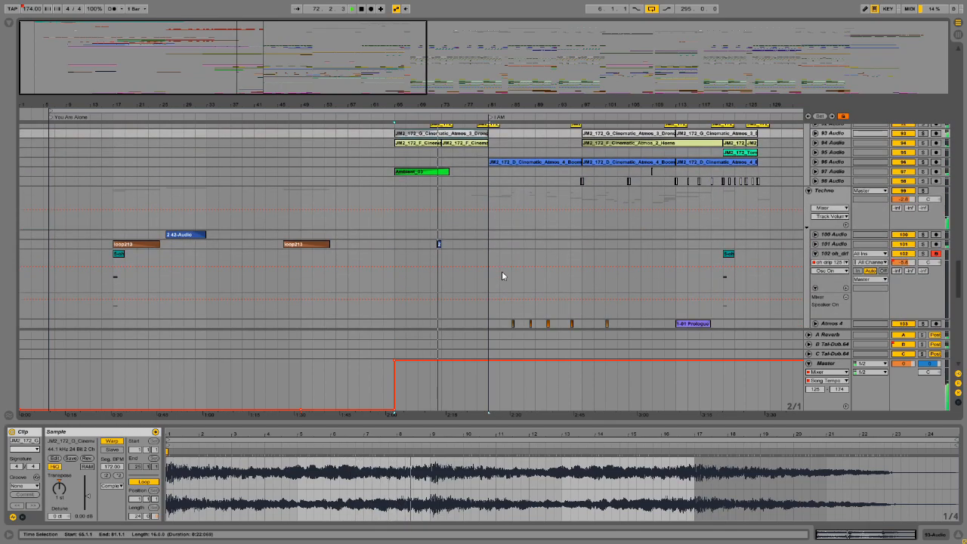
left_click(816, 244)
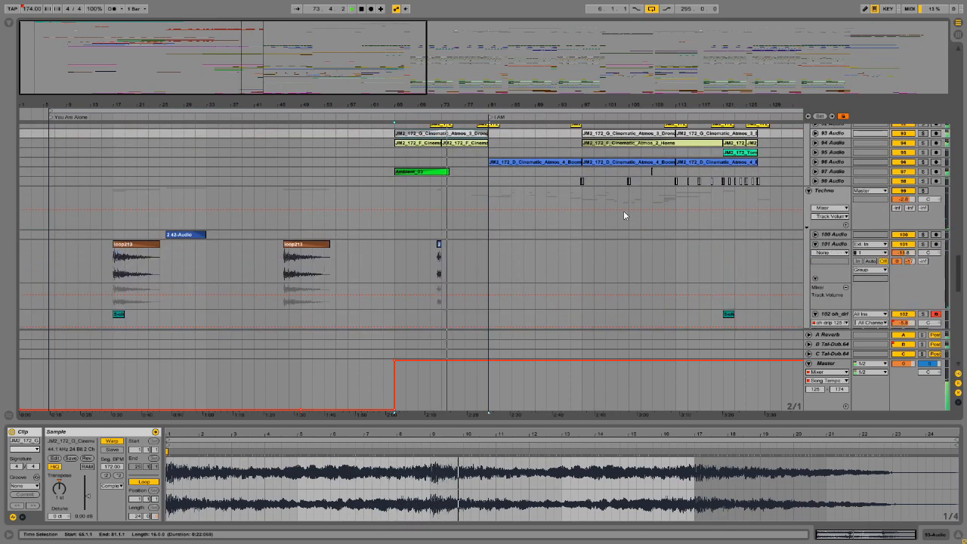
mouse_move(255, 60)
left_mouse_down()
mouse_move(255, 121)
mouse_move(255, 61)
left_mouse_up()
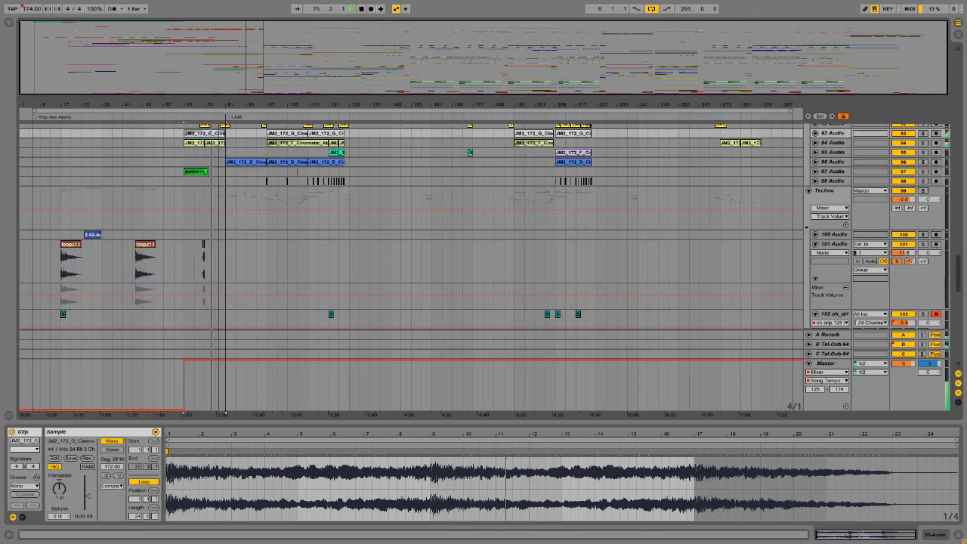
left_click(815, 244)
- Review the Atmos, loop, kick and drum tracks while playback runs into the I AM section at bar 81
left_click_drag(123, 71, 447, 200)
scroll(453, 200, "down", 10)
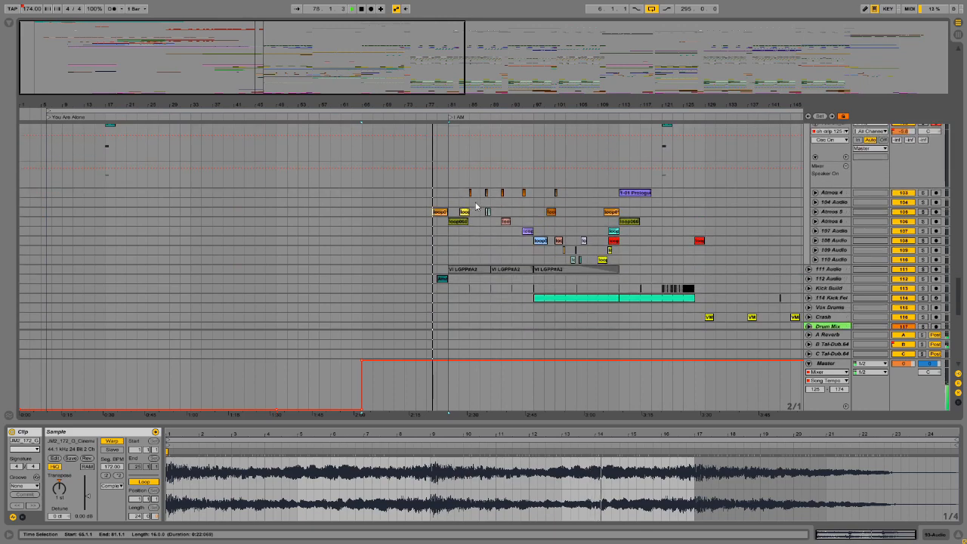
scroll(476, 205, "down", 2)
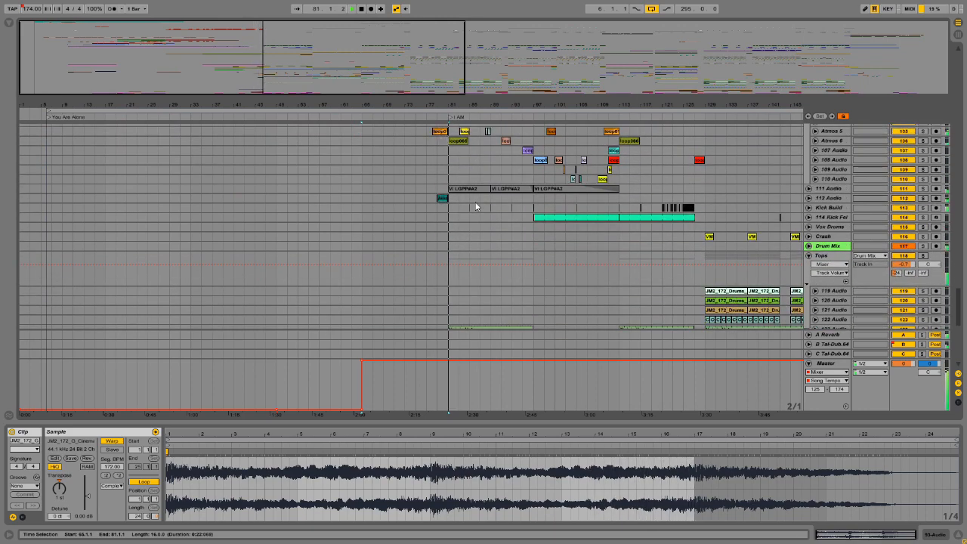
- Return to the vocal groups, audition from bar 81, and open the first Tam Vox clip at bar 26
left_click_drag(957, 310, 933, 116)
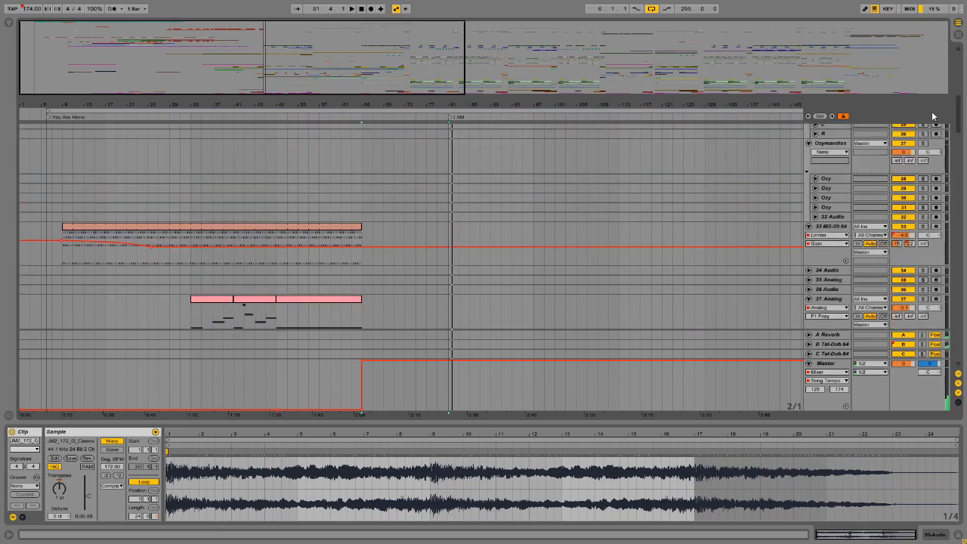
scroll(333, 231, "down", 6)
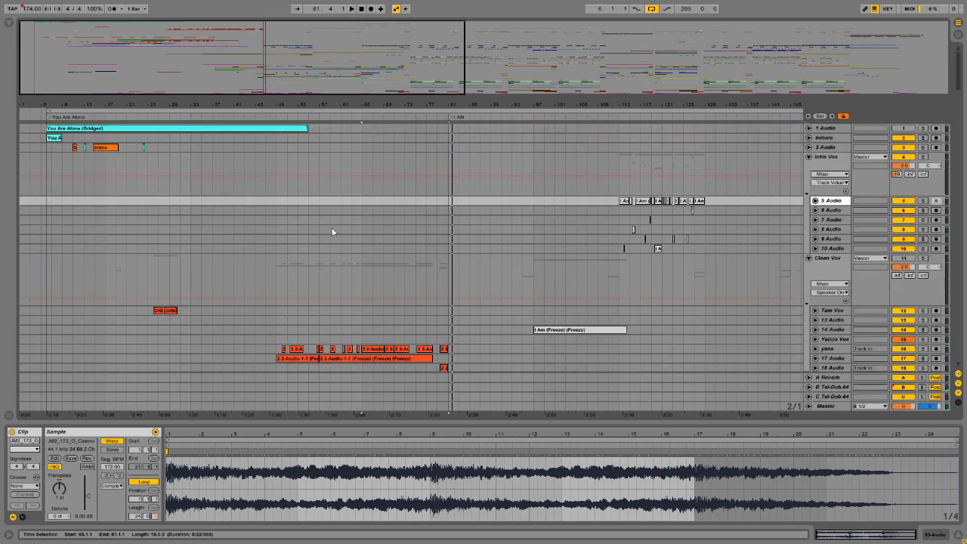
scroll(338, 298, "up", 5)
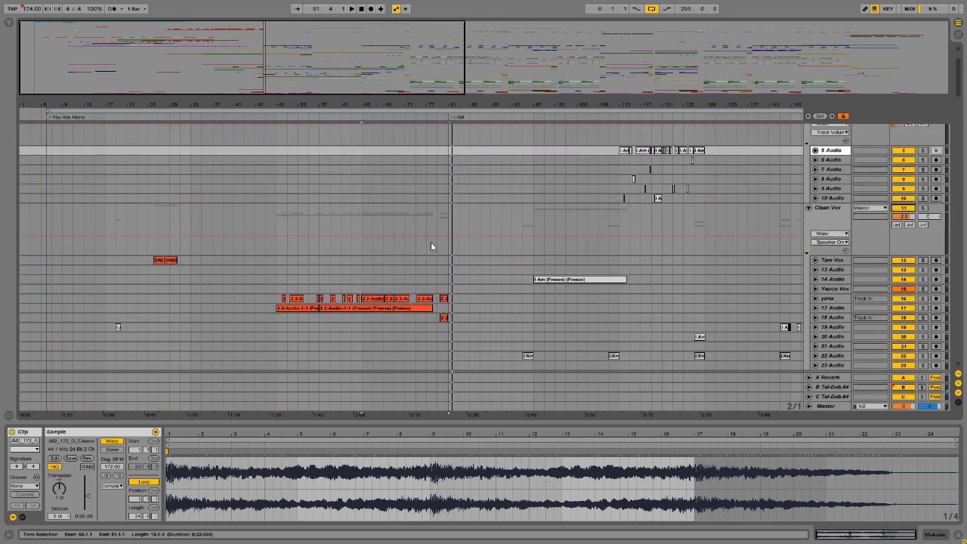
left_click(449, 222)
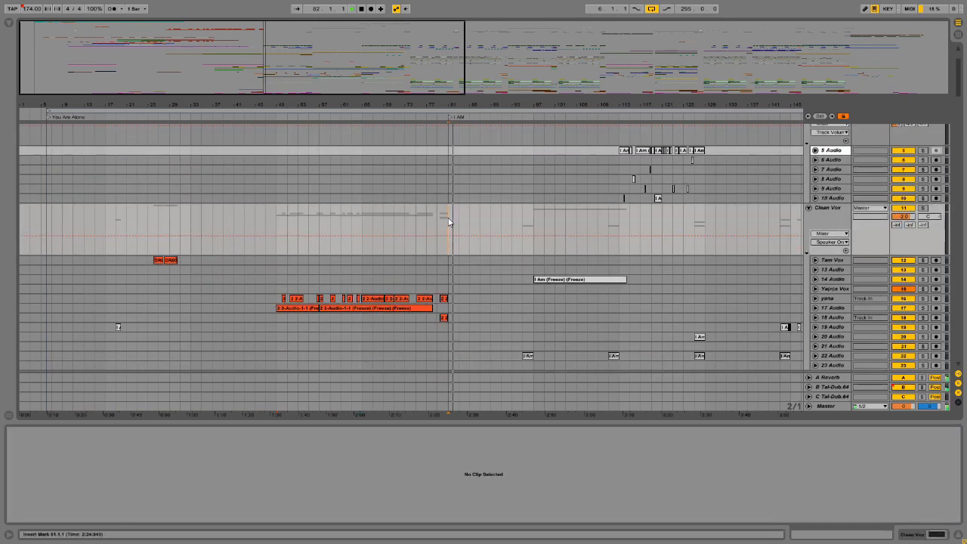
scroll(449, 220, "down", 3)
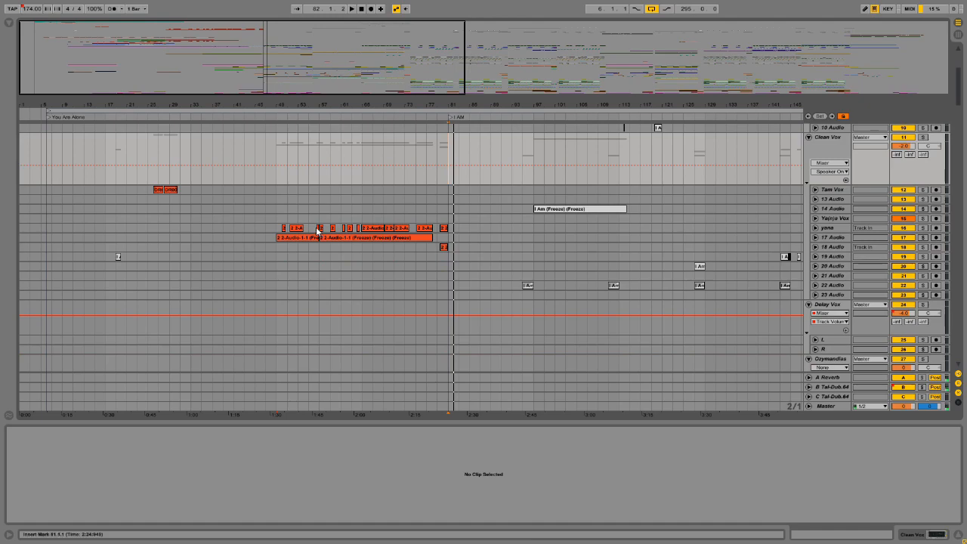
left_click(161, 191)
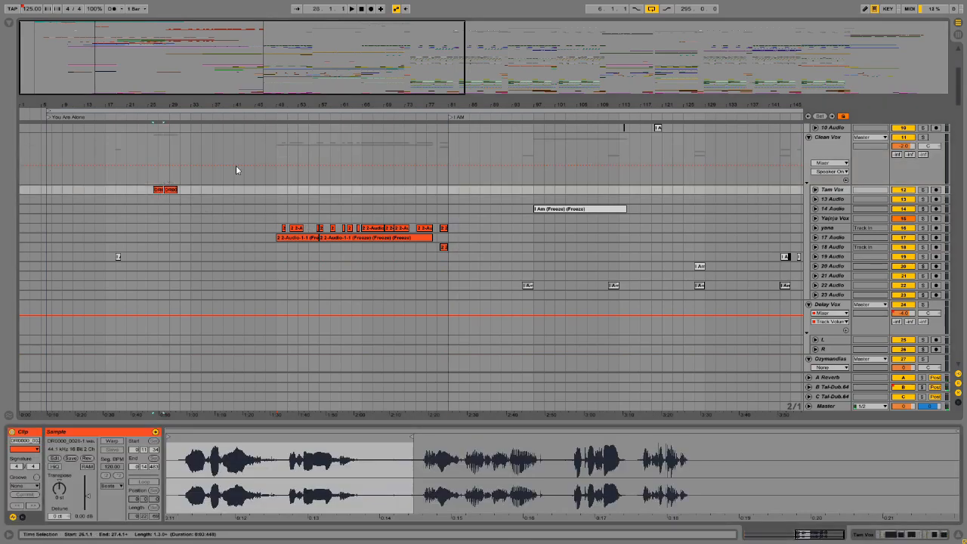
- Fold all the tracks from 37 Analog down to 47 Audio
left_click_drag(961, 107, 952, 139)
left_click(810, 218)
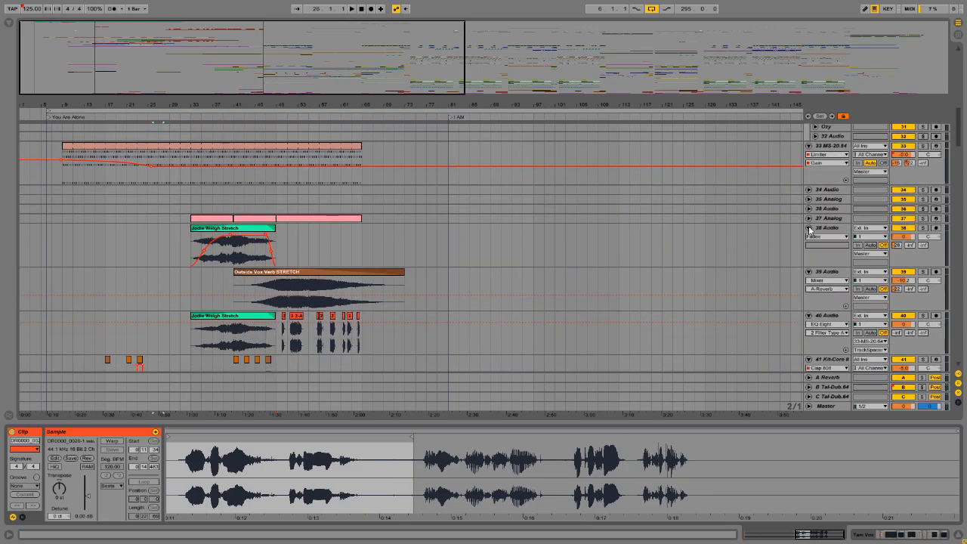
left_click(809, 228)
left_click(809, 237)
left_click(810, 254)
left_click(809, 247)
left_click(809, 256)
left_click(809, 266)
left_click(809, 285)
left_click(809, 294)
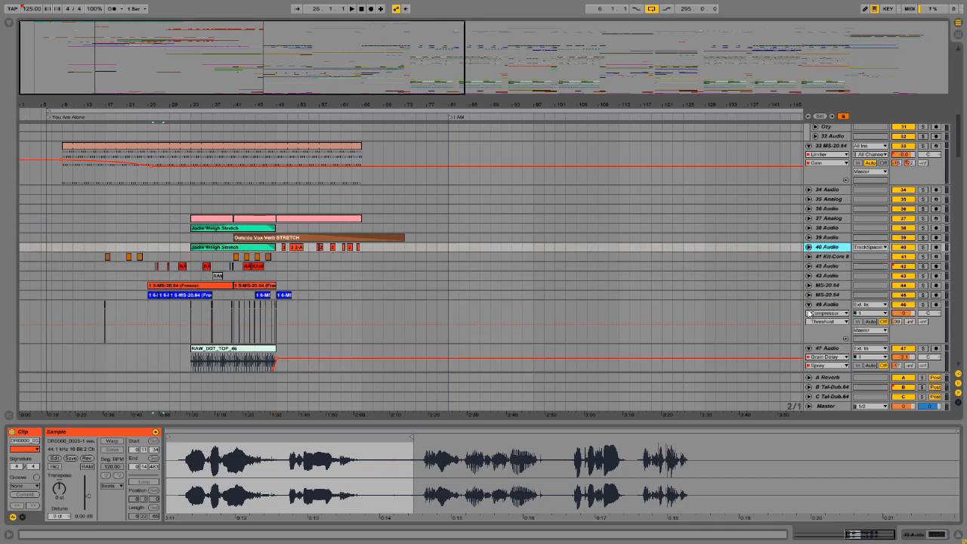
left_click(809, 304)
left_click(811, 324)
left_click(809, 314)
- Select the bar 65 clip on 50 One Harm, unfold and solo the track, and play it
scroll(562, 201, "down", 2)
scroll(561, 201, "up", 2)
scroll(502, 241, "down", 1)
scroll(248, 195, "up", 8)
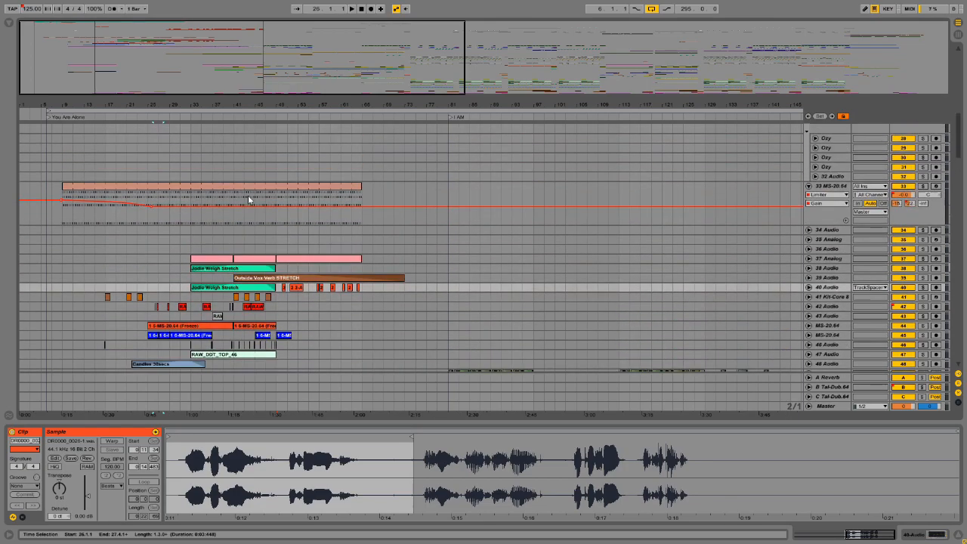
scroll(446, 262, "down", 9)
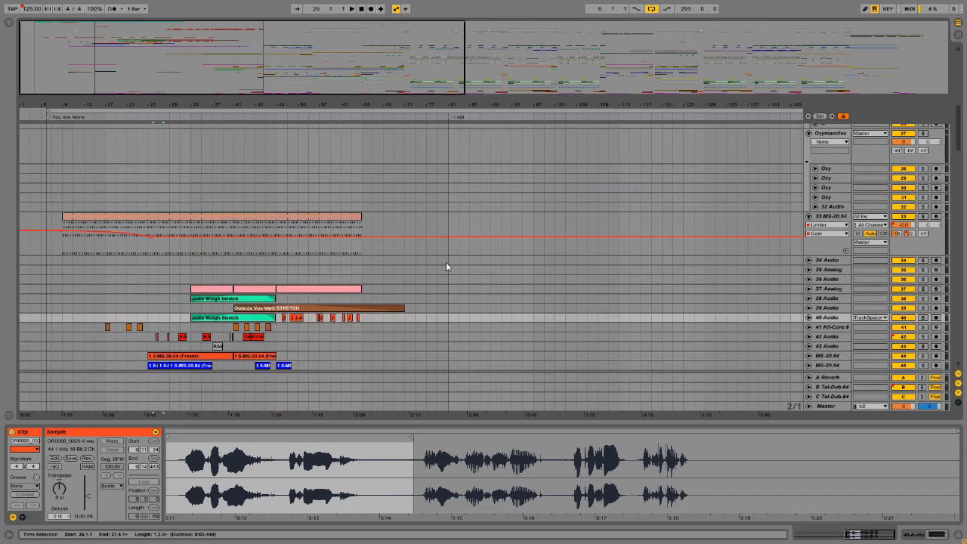
left_click(382, 244)
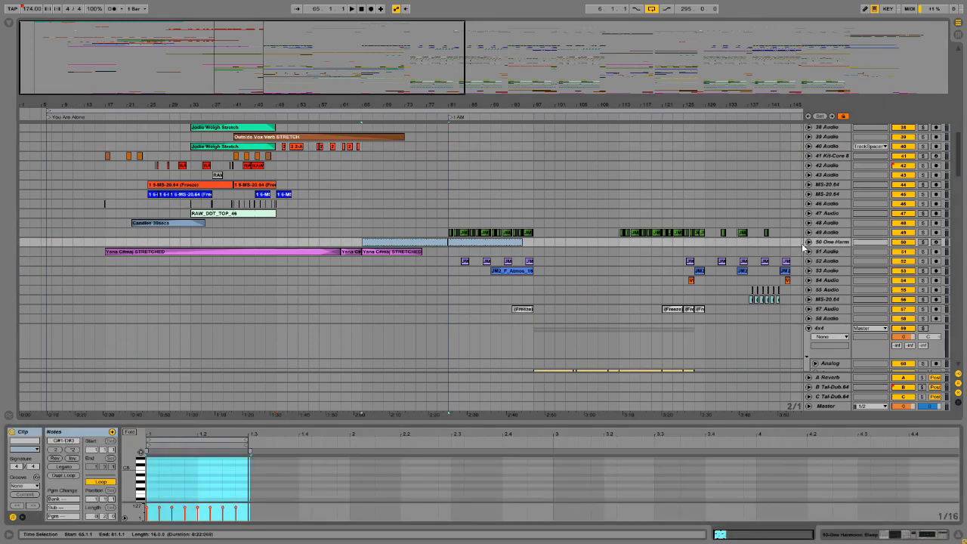
left_click(810, 241)
left_click(922, 241)
key("space")
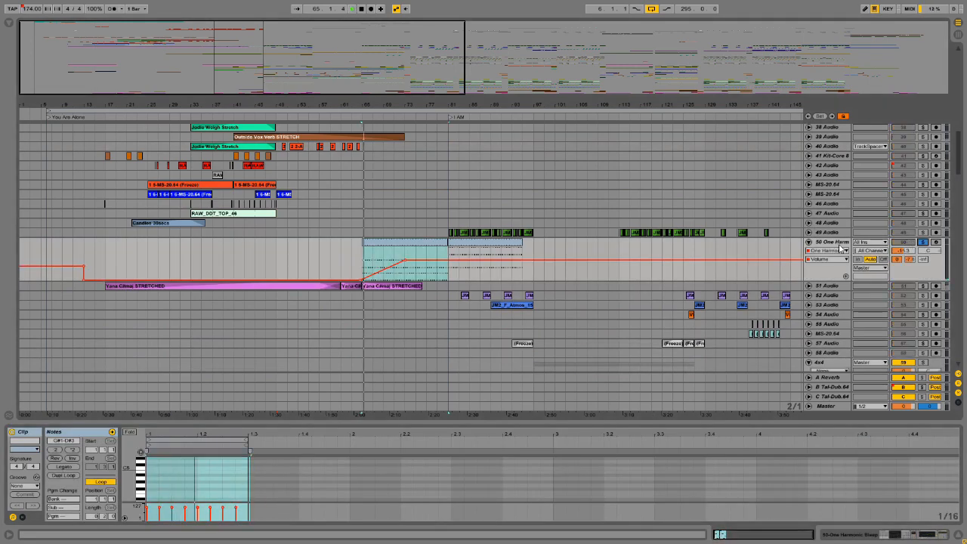
- Open the device chain of 50 One Harm and inspect the One Harmonic Bleep instrument
left_click(835, 241)
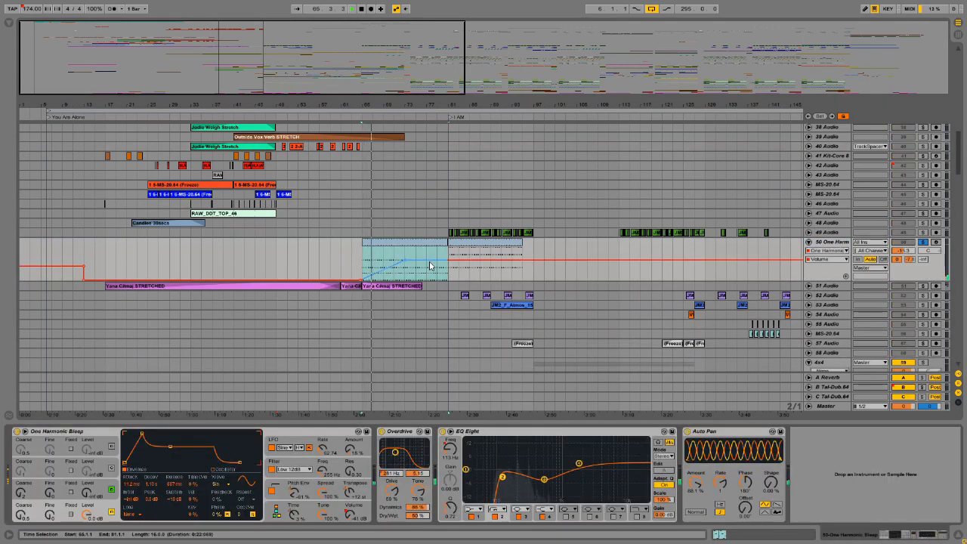
left_click(255, 501)
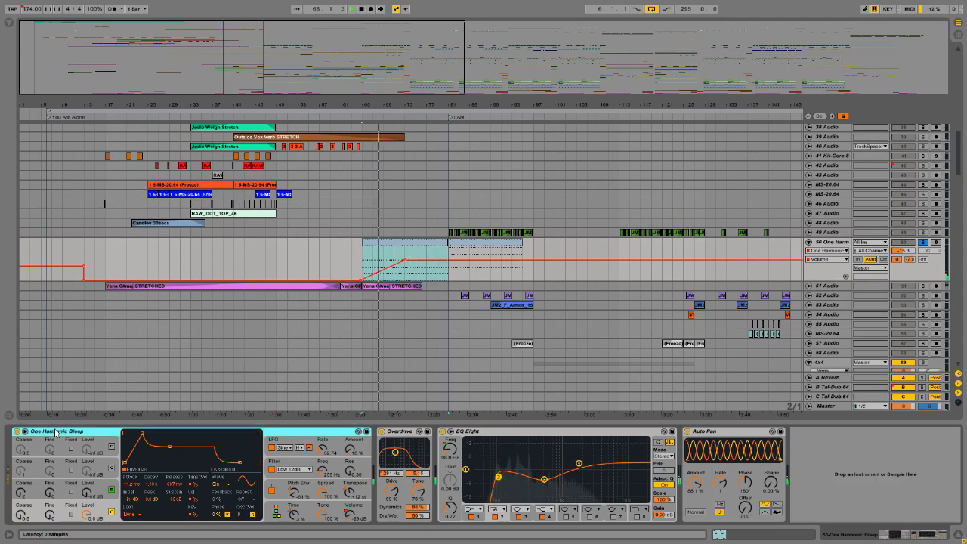
- Show the browser and look through the Operator instrument presets, including the Synth Rhythmic folder
left_click(8, 23)
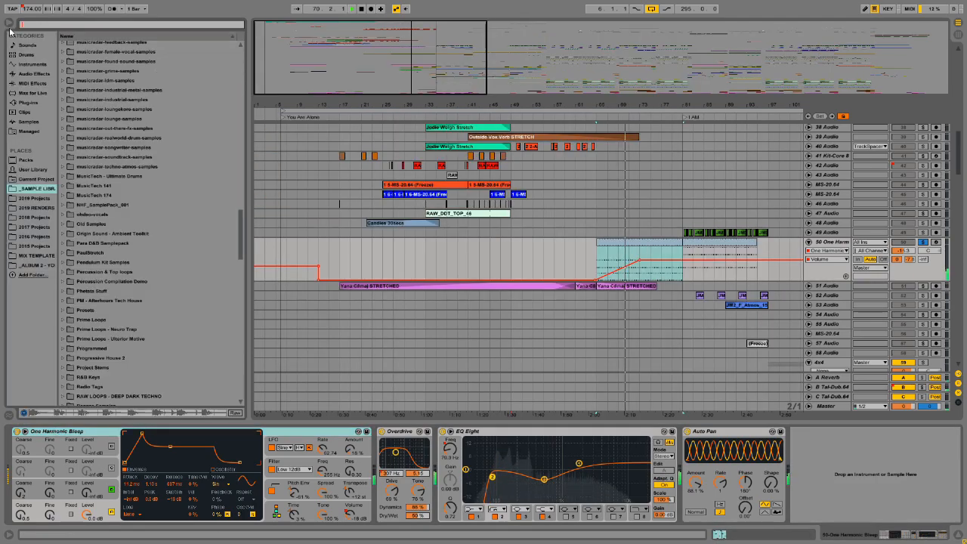
left_click(32, 64)
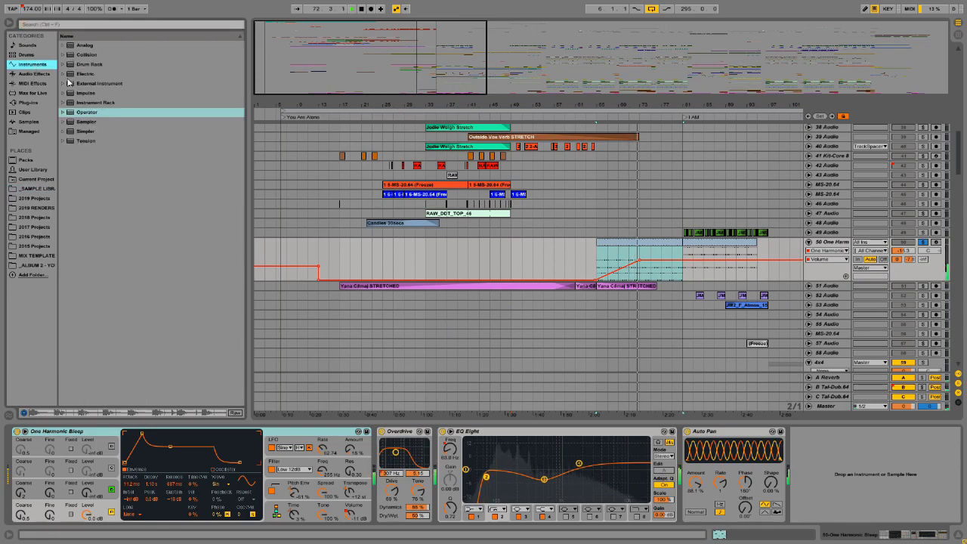
left_click(63, 113)
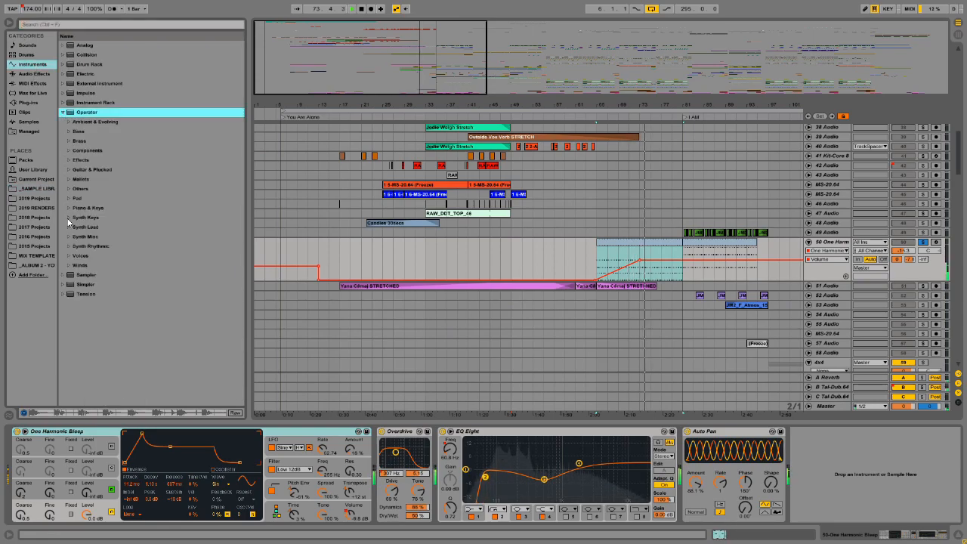
left_click(68, 246)
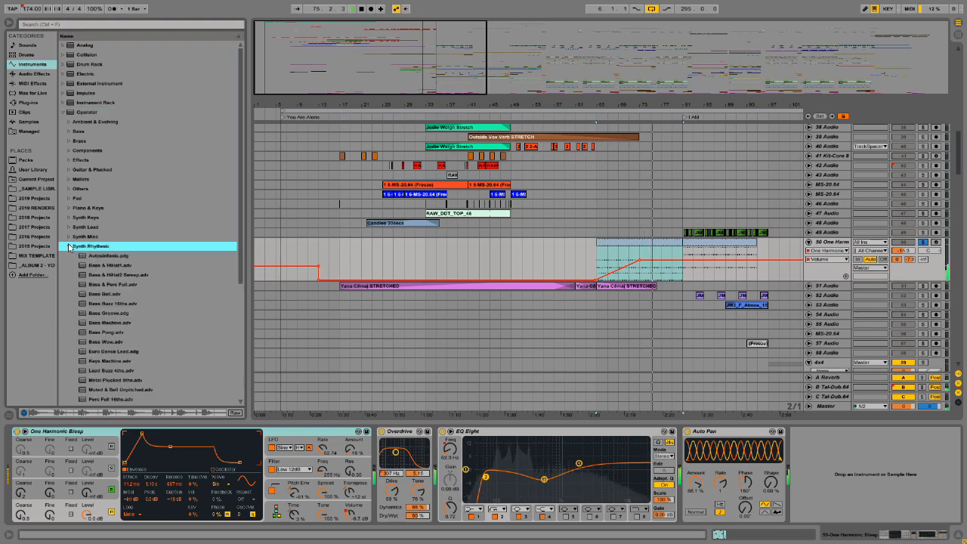
left_click(68, 246)
- Search the instruments for "one harmon", select the One Harmonic Bleep preset under Operator's Synth Misc, and stop playback
type("one harmoni")
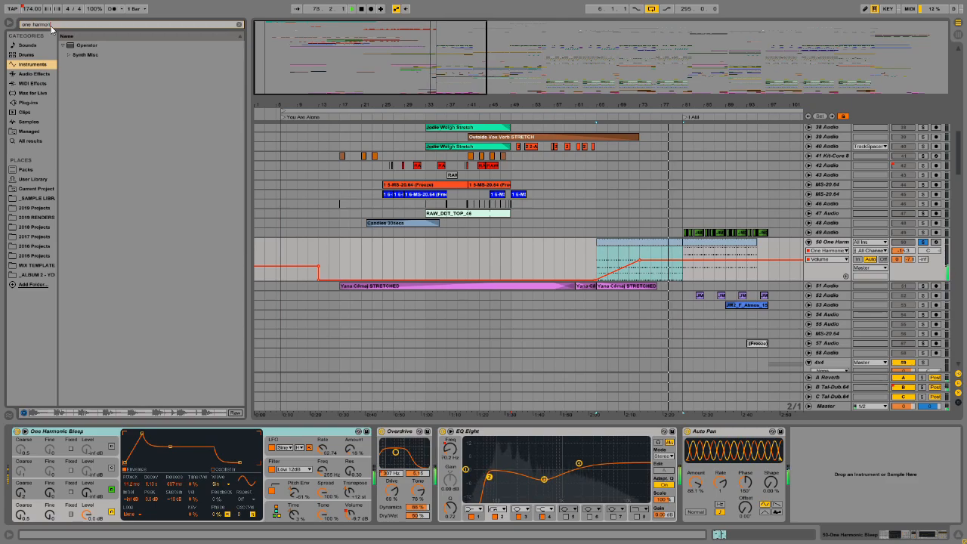
left_click(68, 55)
left_click(361, 8)
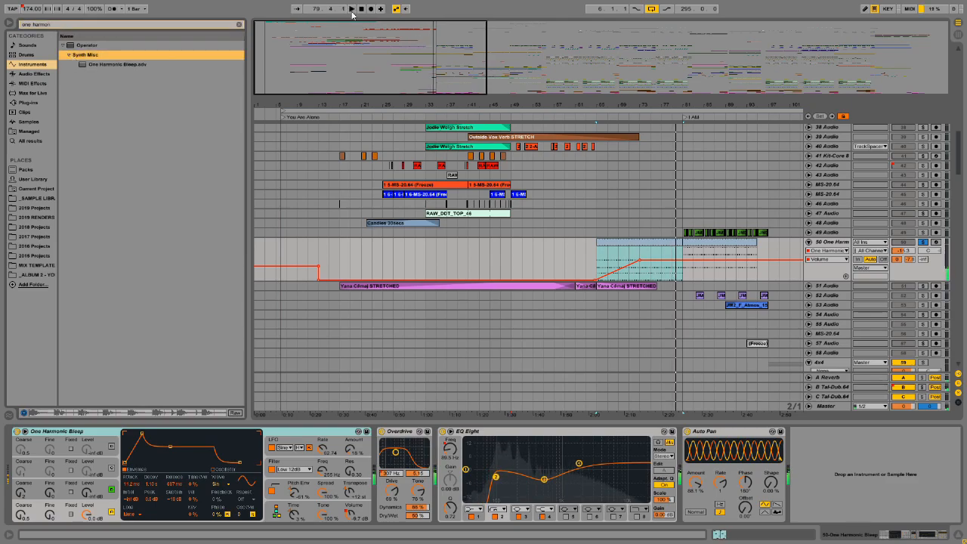
left_click(139, 66)
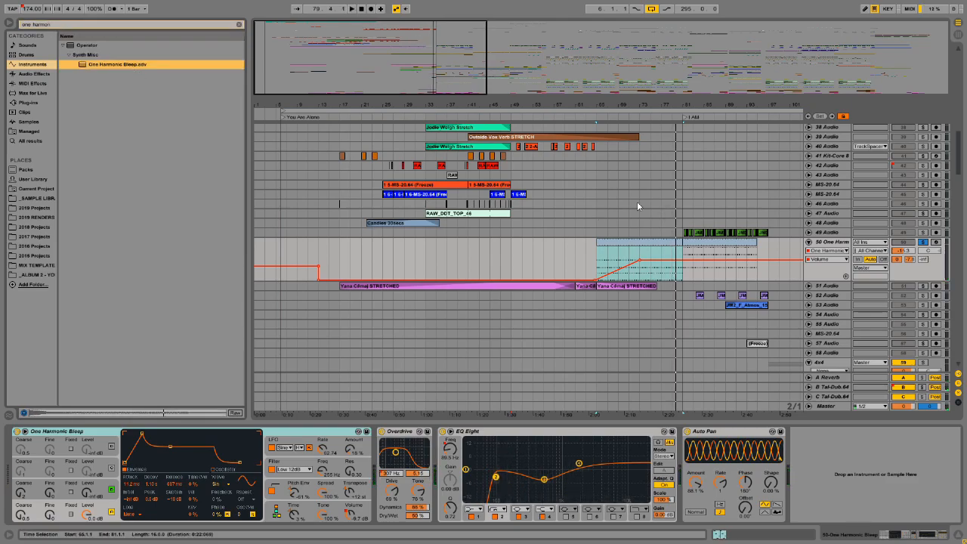
- Select the bar 65 clip on 50 One Harm, clear the browser search and hide the browser
left_click(613, 258)
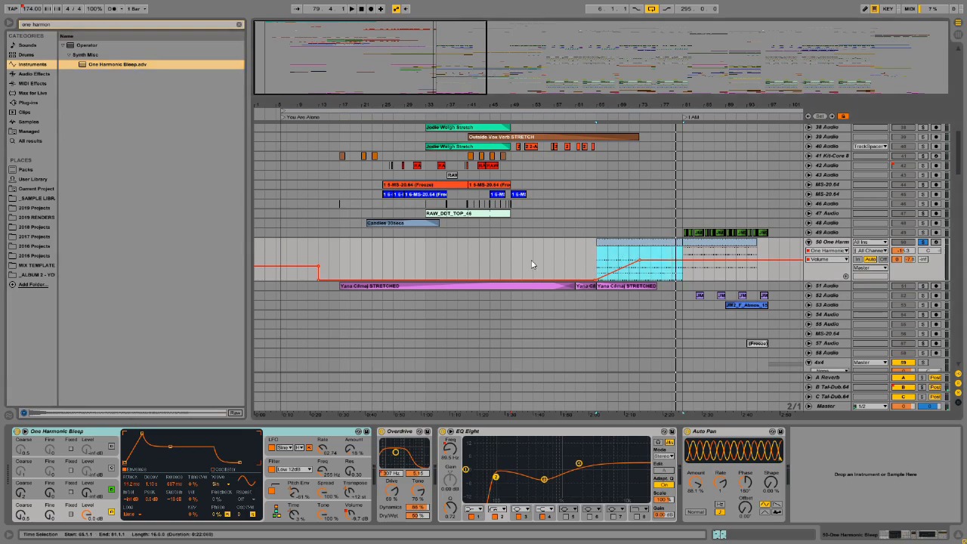
left_click(6, 23)
left_click(9, 23)
left_click(240, 26)
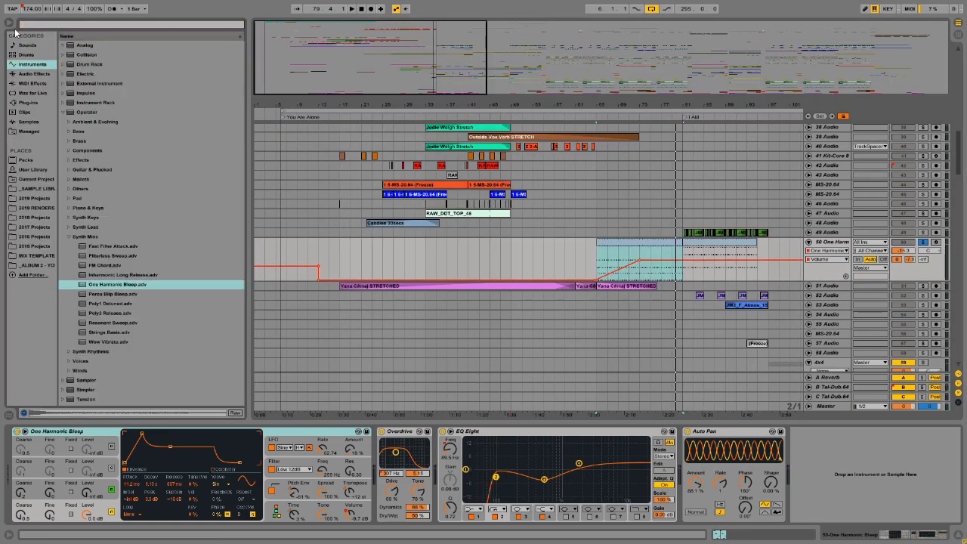
left_click(7, 23)
- Play 50 One Harm from bar 73 and inspect the repeating note pattern inside its bar 65 clip
key("space")
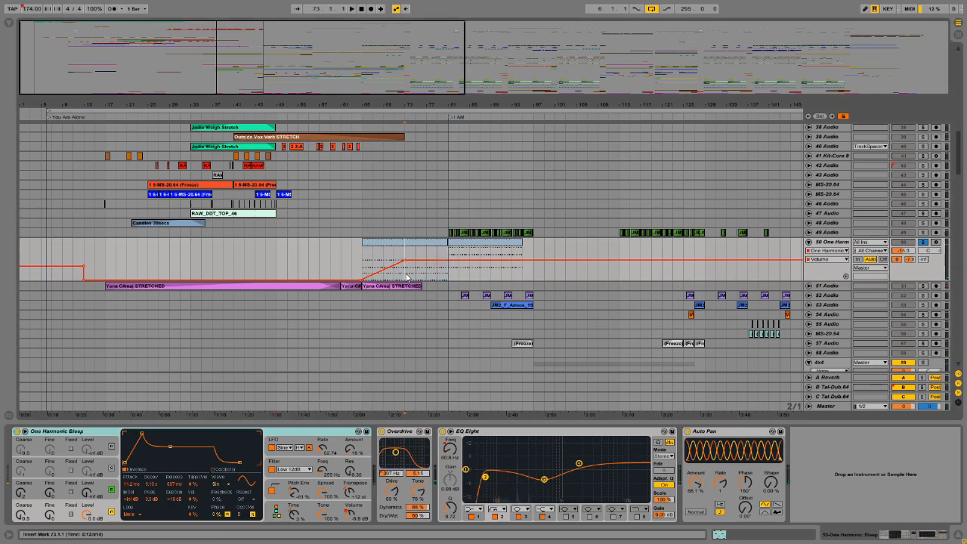
left_click(412, 278)
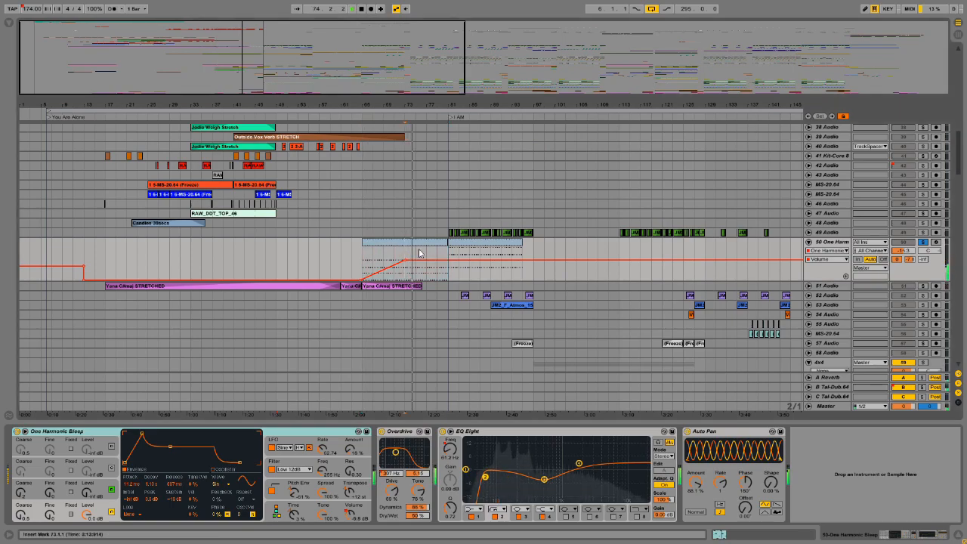
double_click(416, 242)
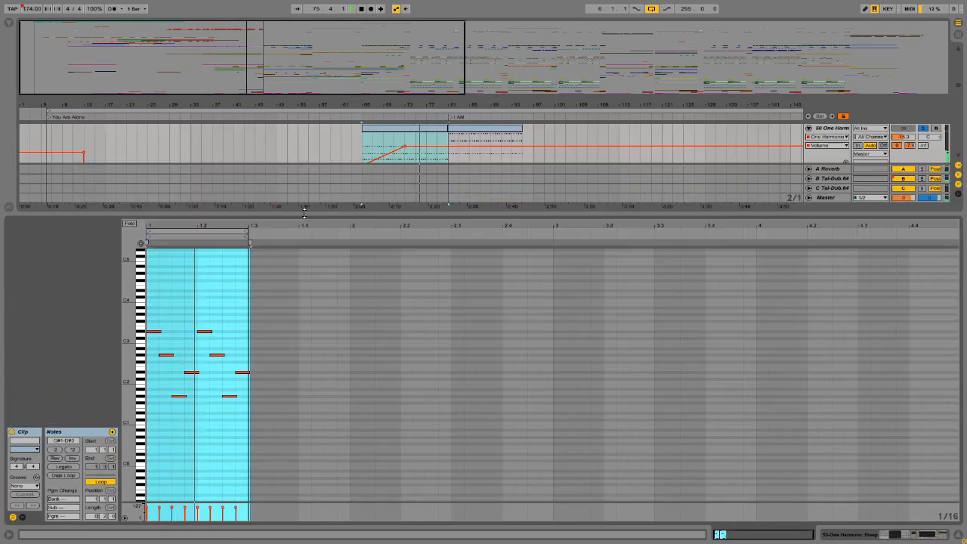
left_click_drag(254, 421, 163, 219)
key("z")
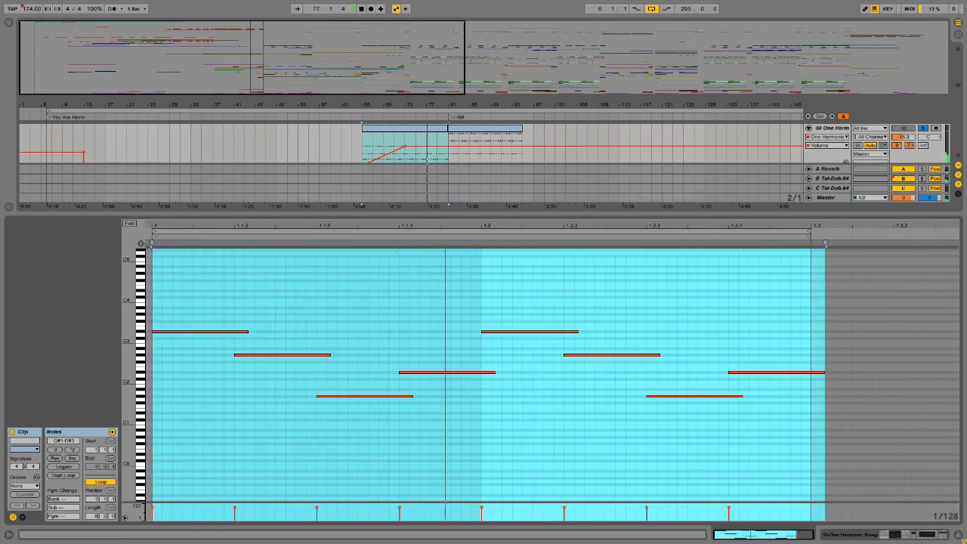
left_click(245, 314)
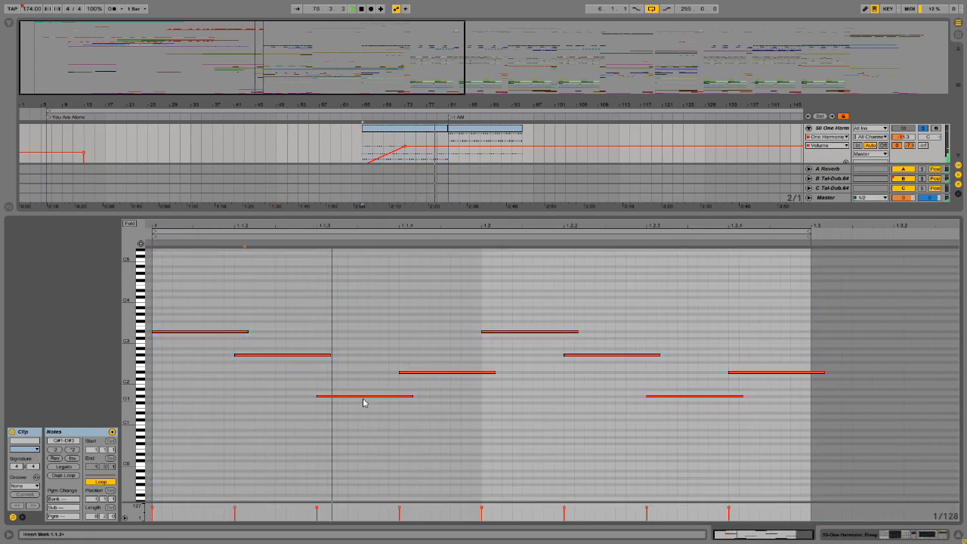
left_click(408, 372)
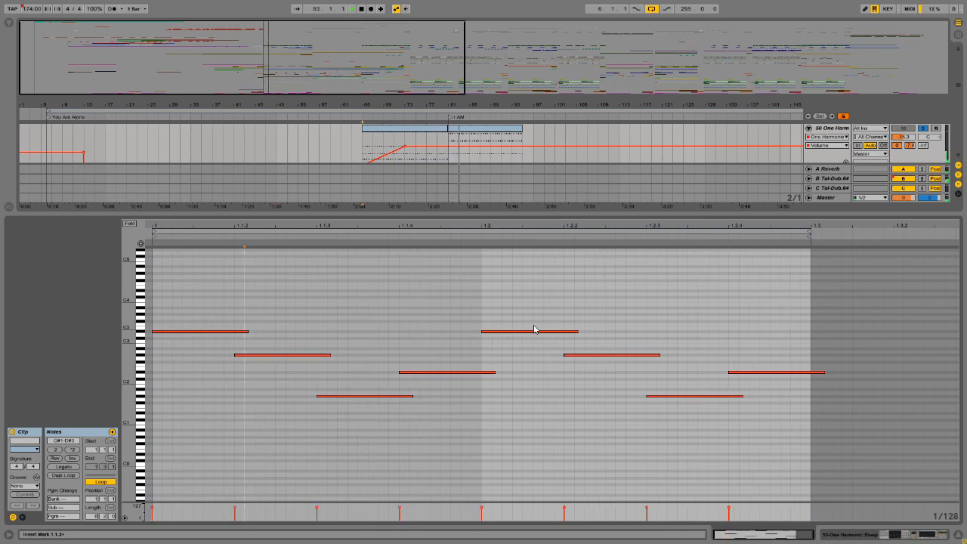
- Select the bar 81 clip on 50 One Harm and collapse the note editor to reveal the arrangement
left_click(467, 136)
left_click_drag(461, 214, 489, 539)
scroll(416, 155, "up", 2)
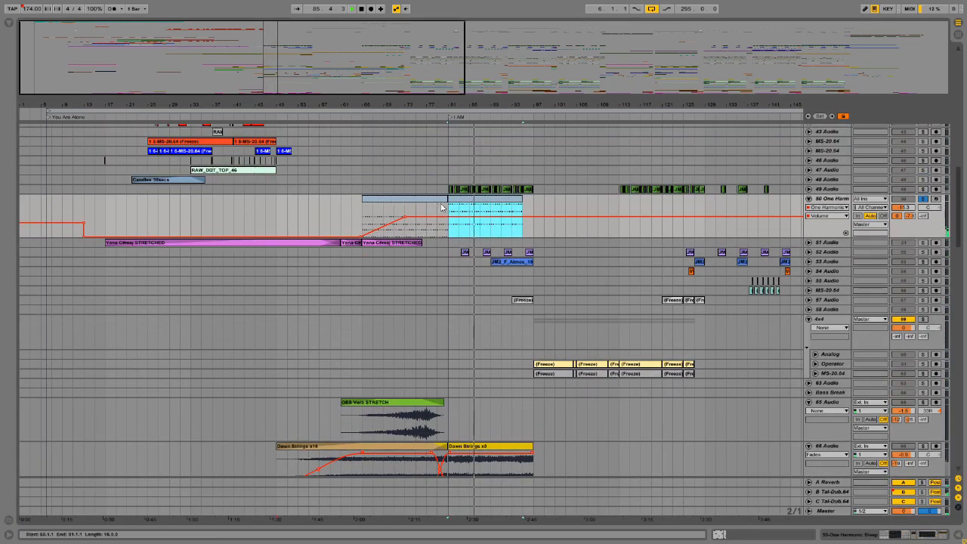
left_click_drag(262, 61, 380, 72)
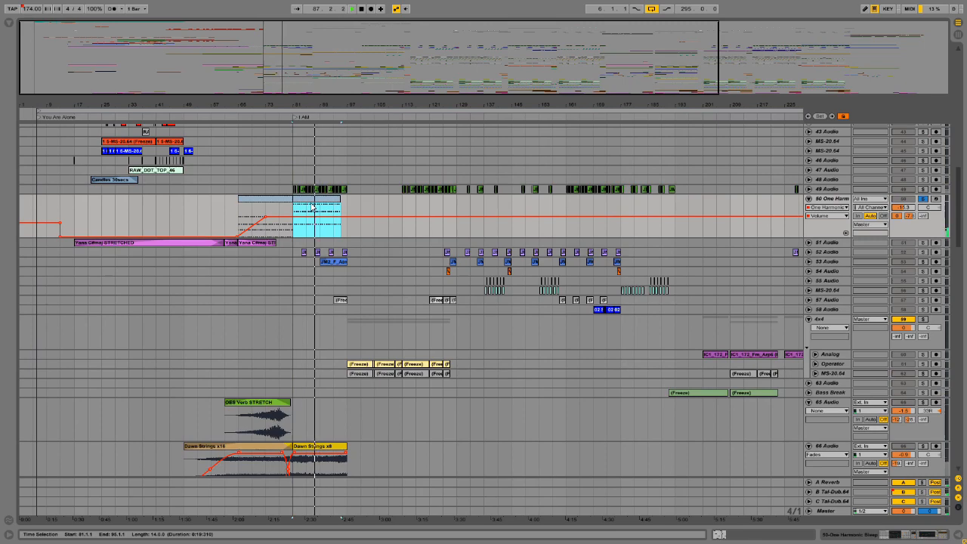
- Play from bar 65, delete the upper volume automation point near bar 12 on 50 One Harm, and show its devices
left_click(238, 215)
key("space")
left_click(60, 222)
key("ctrl+alt+l")
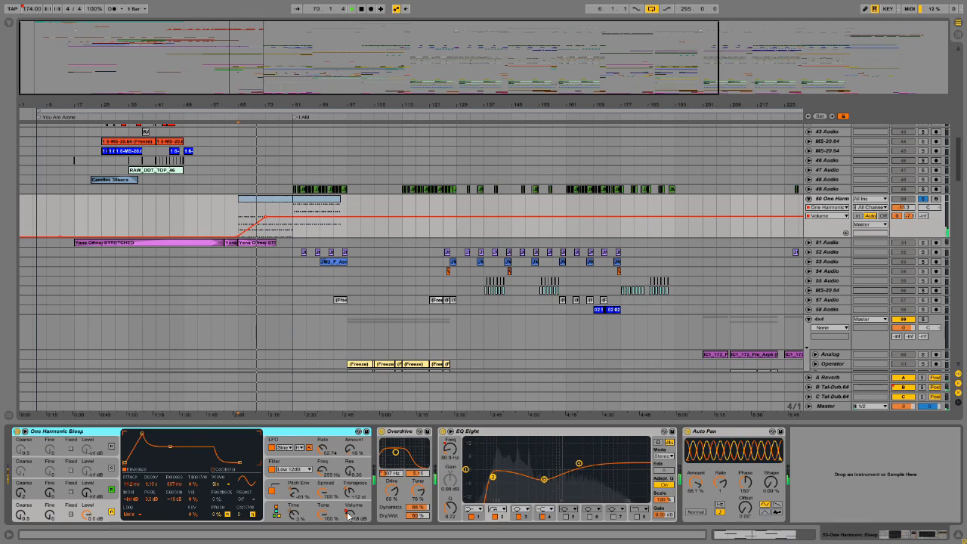
- Check Overdrive's filter frequency automation, and compare the sound with Overdrive and the instrument's filter switched off and on again
left_click(393, 474)
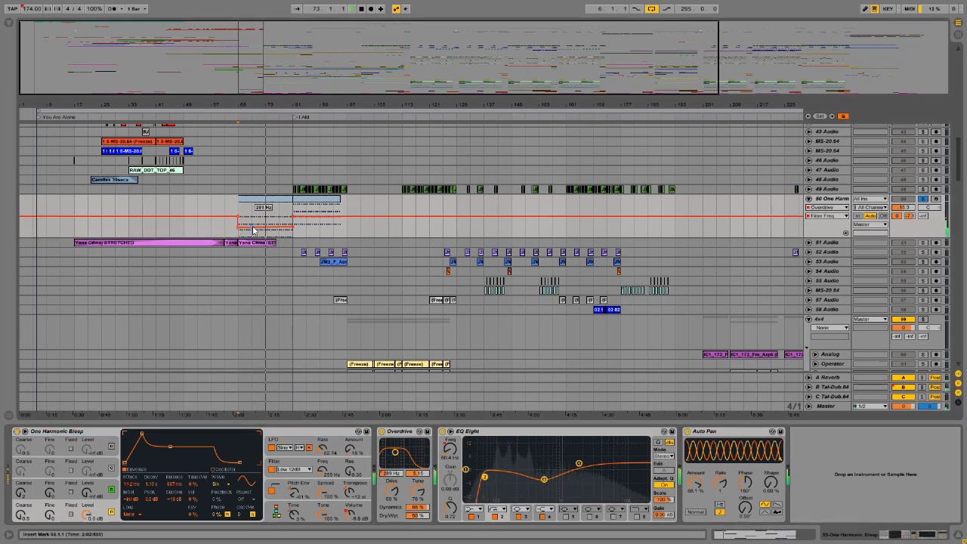
left_click(381, 431)
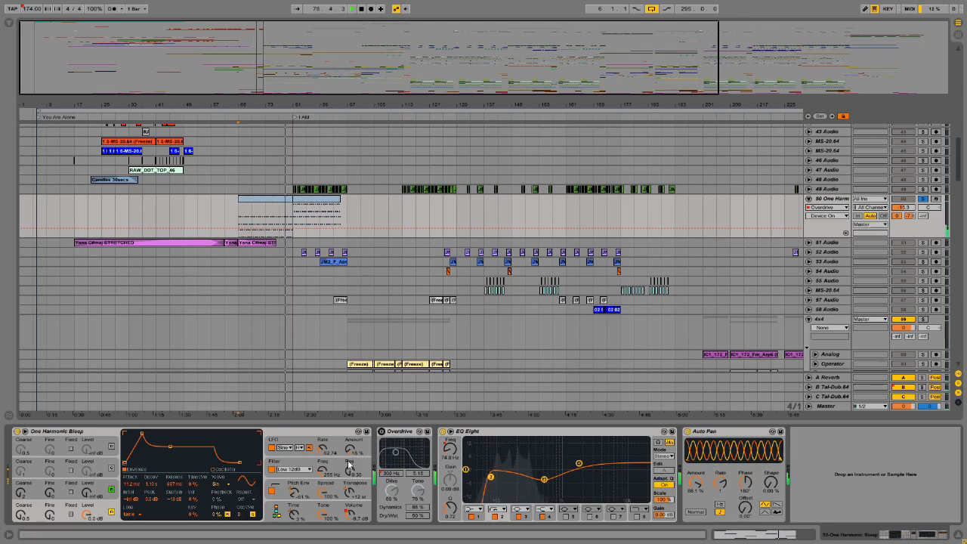
left_click(272, 469)
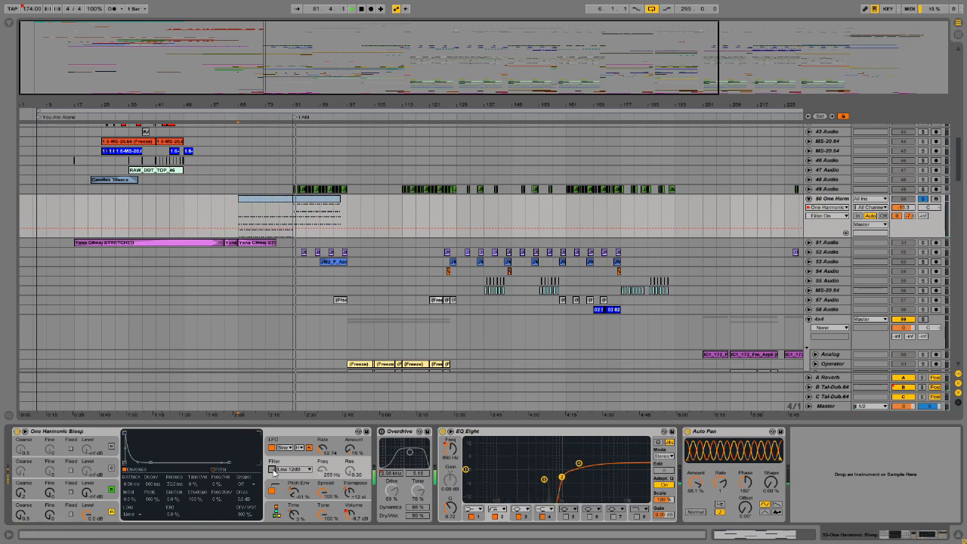
left_click(385, 435)
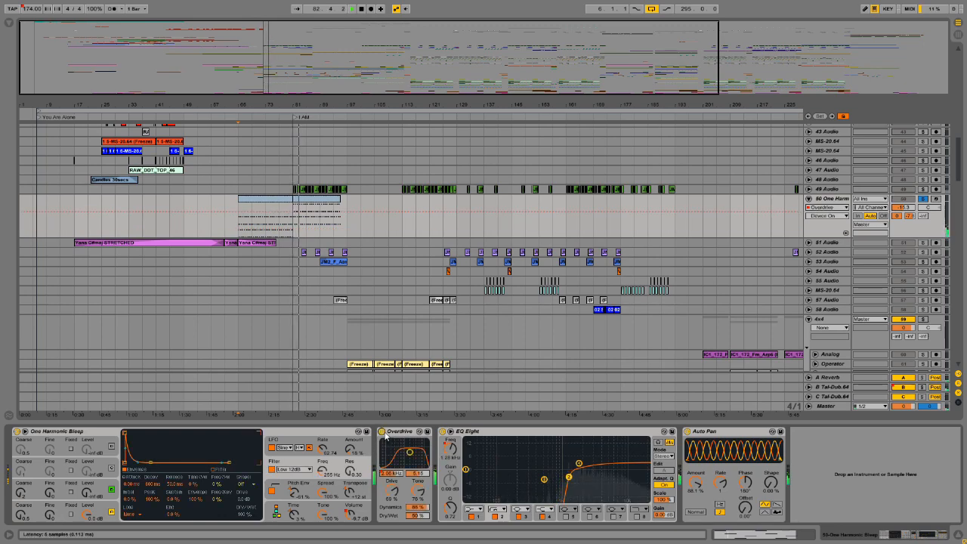
- Stop playback and delete the upper Overdrive filter frequency automation point at bar 65
left_click(391, 474)
key("space")
left_click_drag(240, 217, 256, 232)
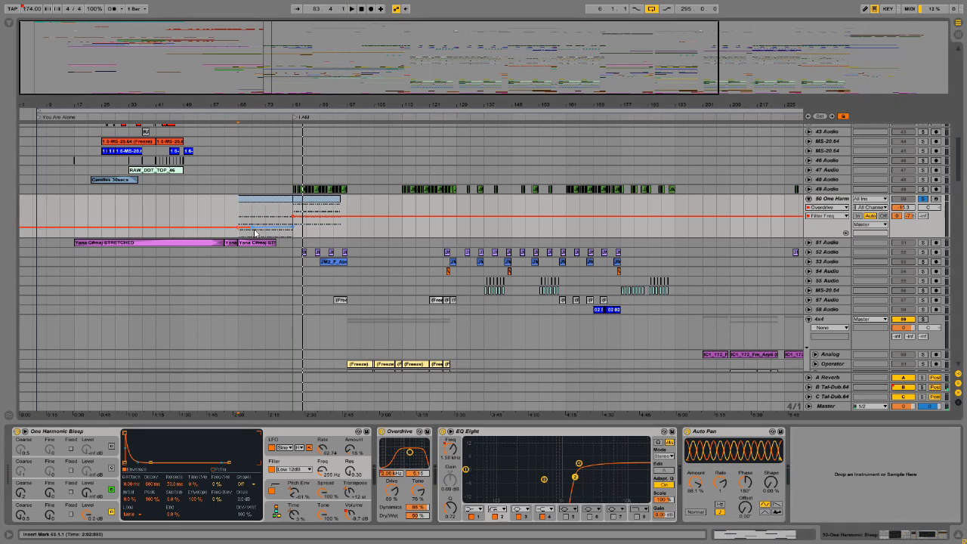
- Audition the bar 81 clip on 50 One Harm and return the insert marker to bar 65
left_click(297, 200)
key("space")
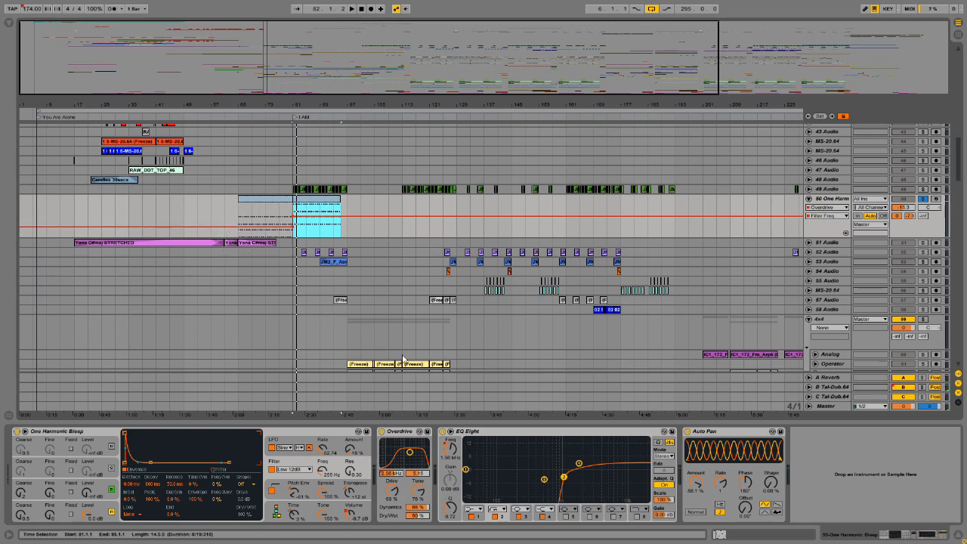
left_click(240, 218)
mouse_move(155, 84)
left_mouse_down()
mouse_move(153, 56)
mouse_move(161, 97)
mouse_move(732, 386)
left_mouse_up()
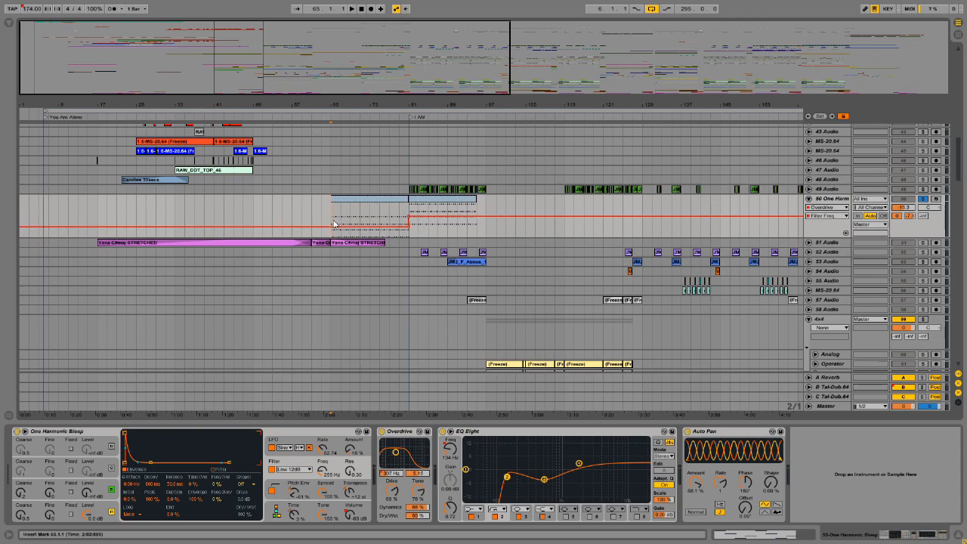
- Solo the Clean Vox group and select the bar 19 clip on 19 Audio
scroll(361, 226, "up", 15)
scroll(361, 224, "up", 15)
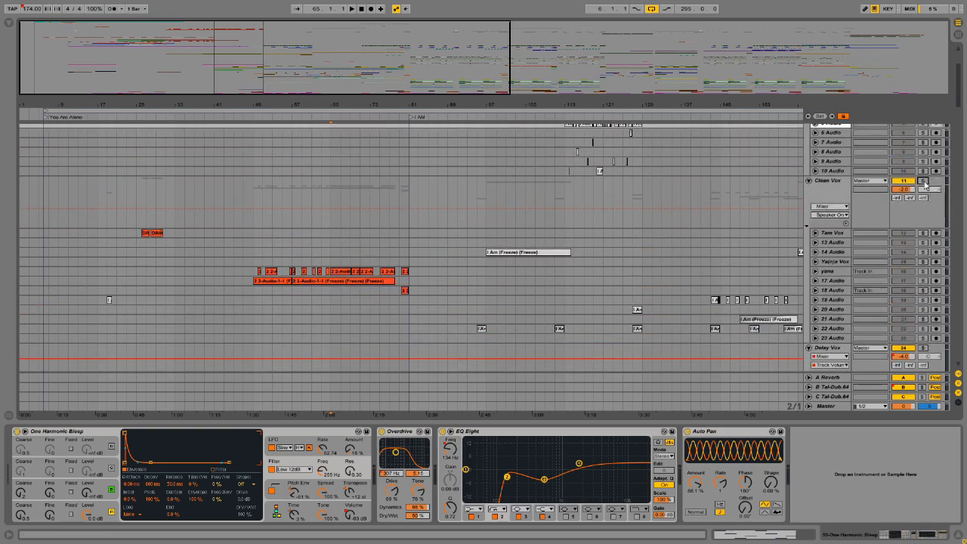
left_click(924, 182)
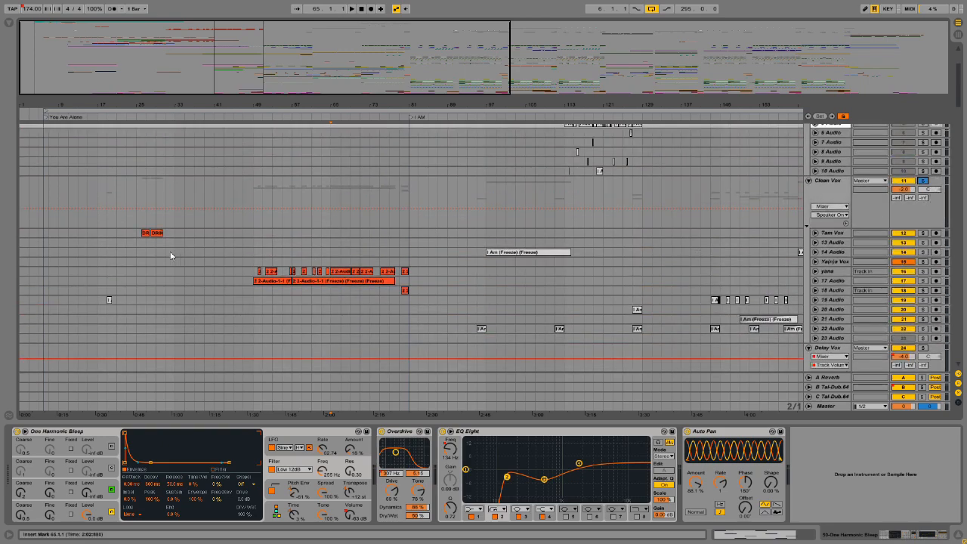
left_click(112, 300)
key("space")
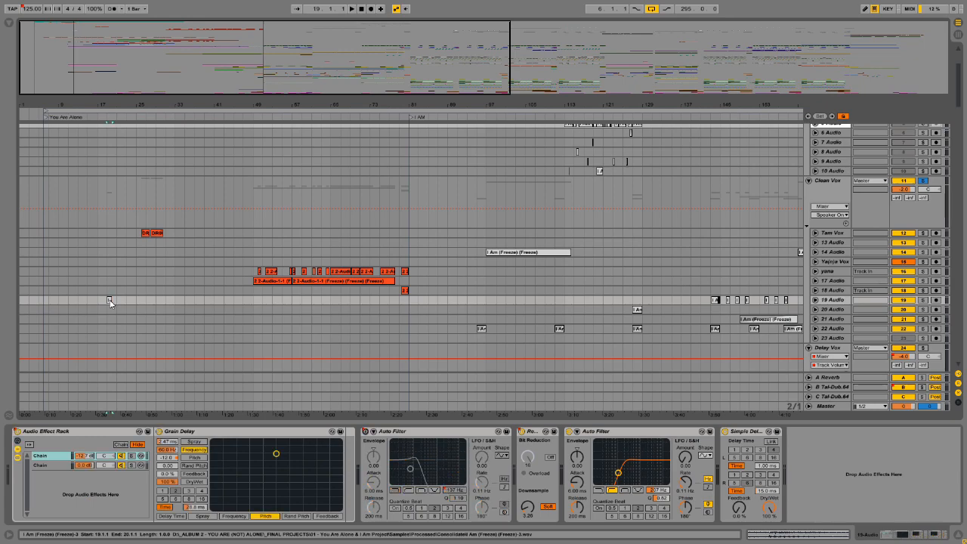
- Unfold 19 Audio, play its bar 19 clip and open the clip's sample view
left_click(815, 300)
key("space")
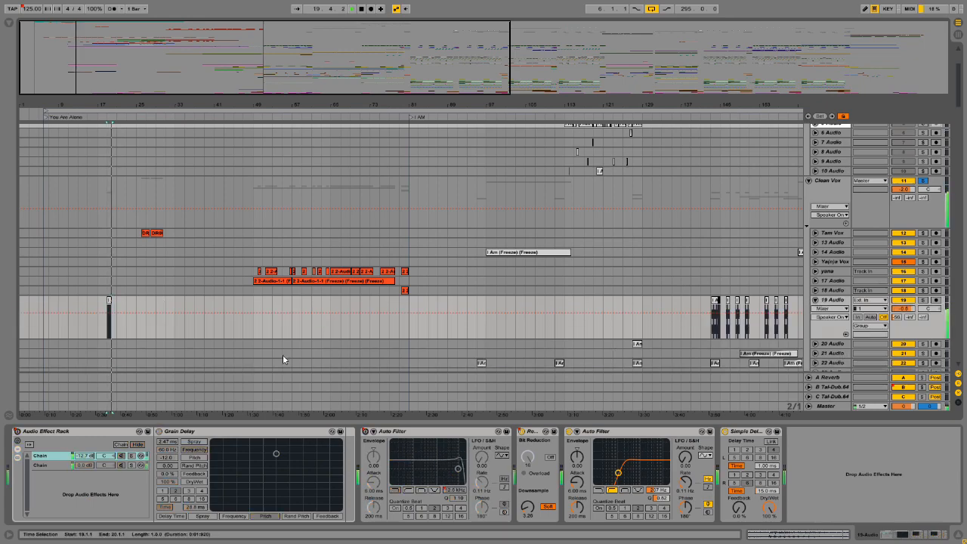
left_click_drag(80, 80, 50, 65)
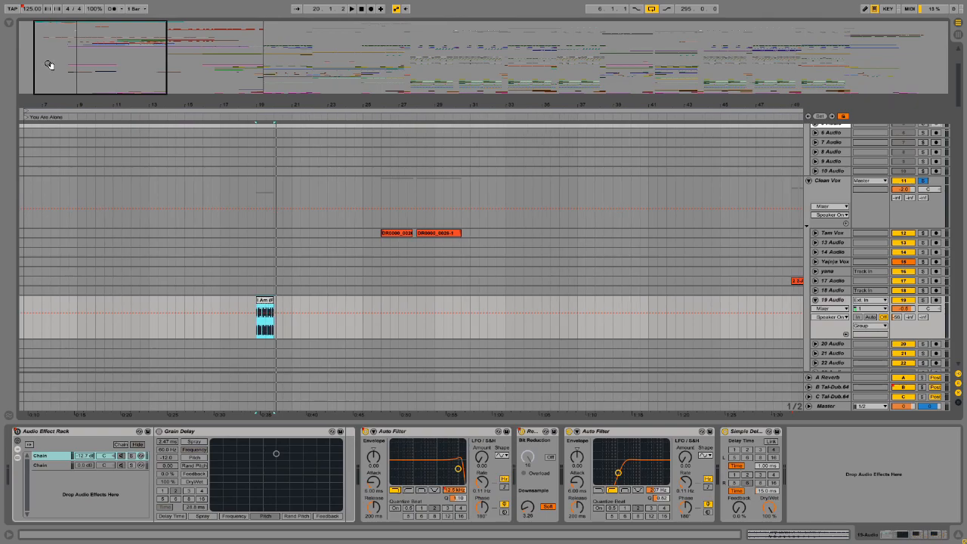
left_click(264, 302)
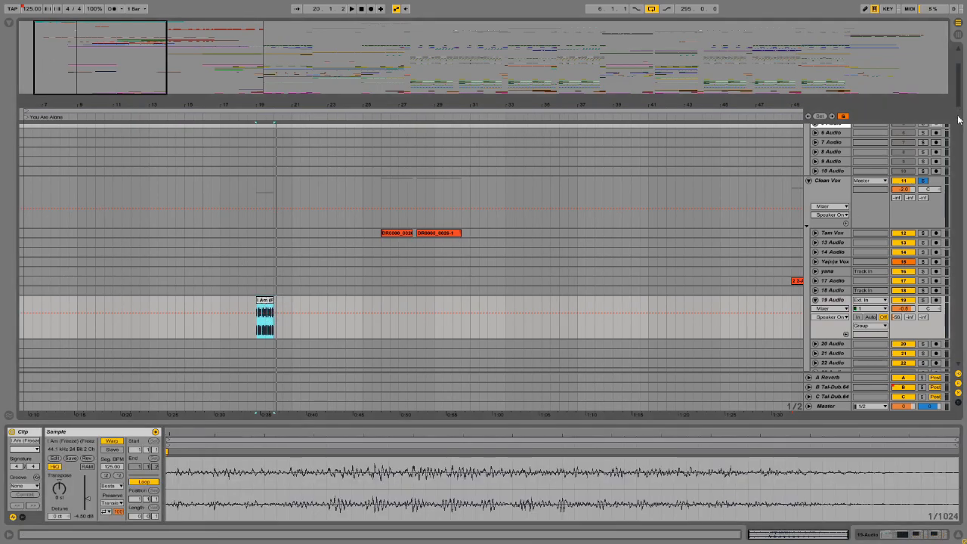
- Select the bar 17 clip on 41 Kit-Core 8, solo the track and play the hi-hat pattern
scroll(483, 249, "down", 10)
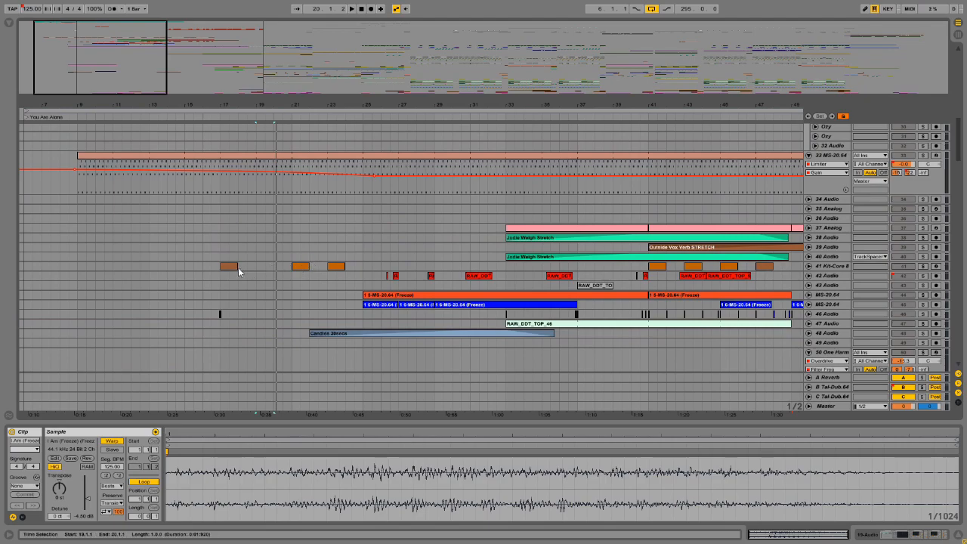
left_click(236, 267)
left_click(924, 267)
key("space")
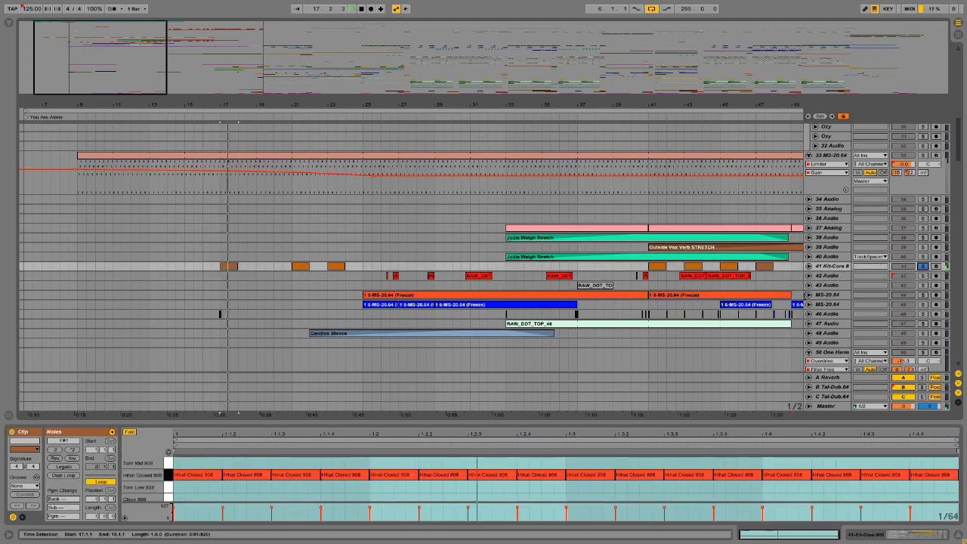
- Select and unfold the second MS-20.64 track, directly above 46 Audio, to show its clips and send automation
scroll(809, 278, "down", 3)
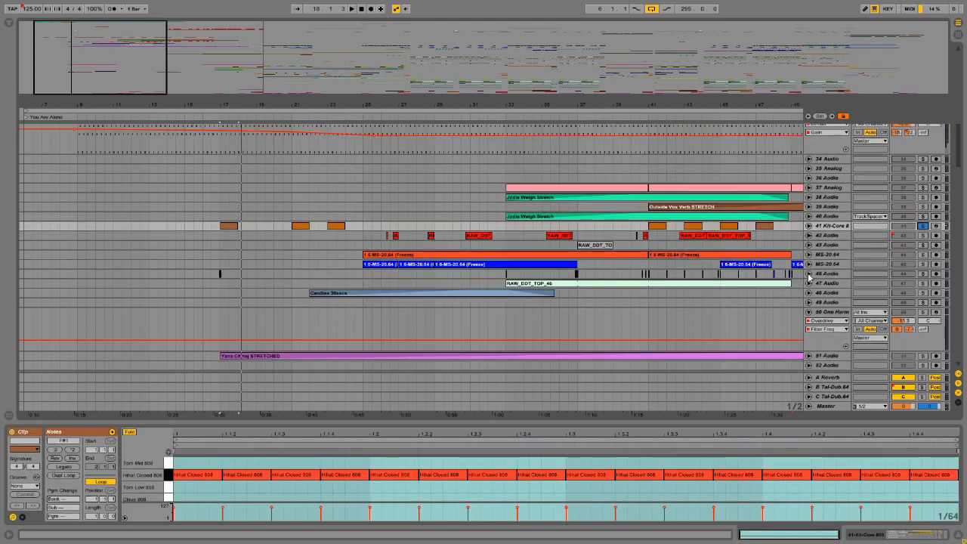
left_click(826, 264)
left_click(809, 264)
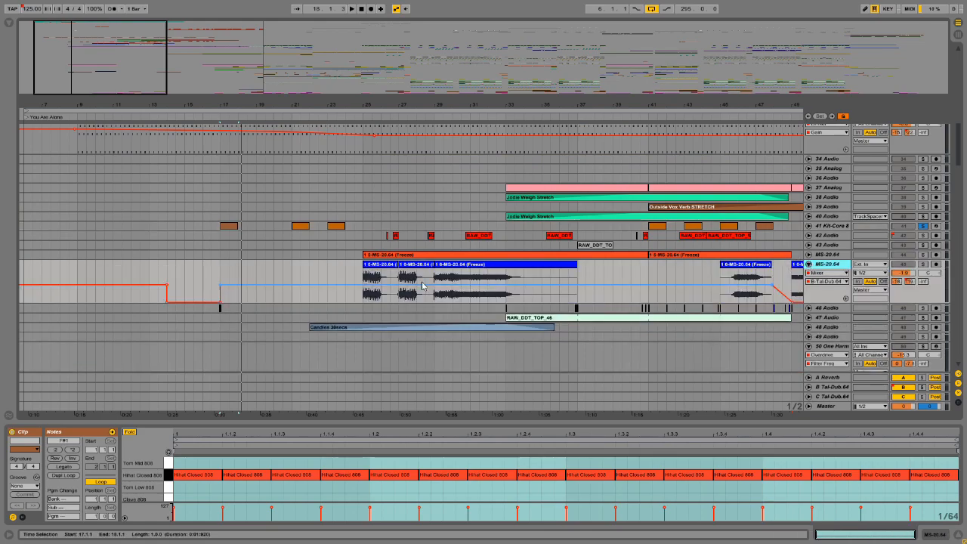
- Select and play the bar 25 clip on the second MS-20.64 track and solo the track
left_click(364, 276)
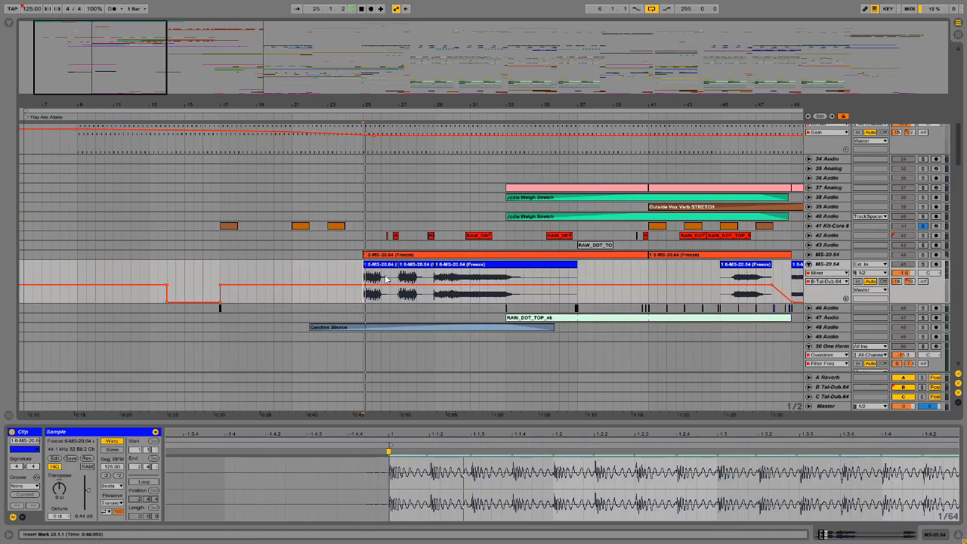
left_click(922, 265)
- Solo 19 Audio, play its bar 19 clip and open the track's device chain
scroll(632, 162, "up", 10)
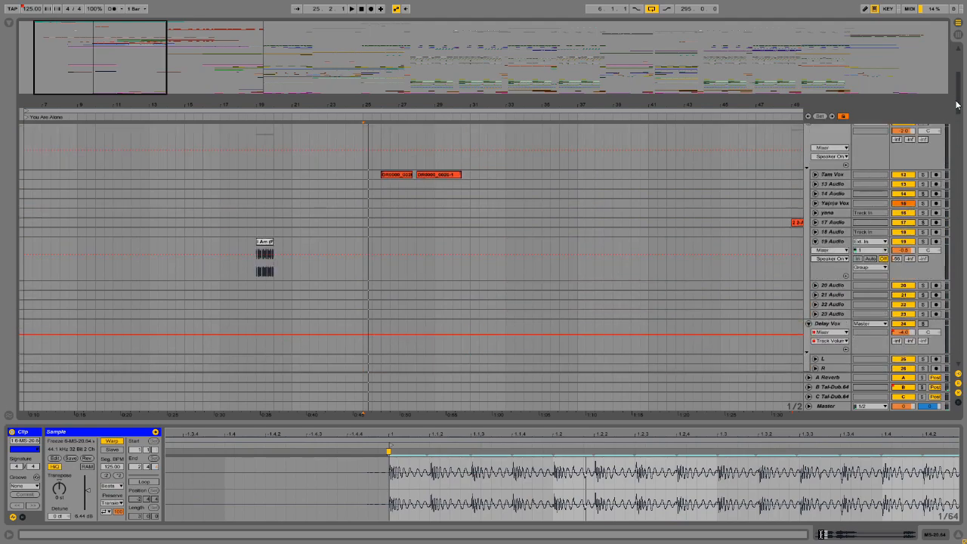
left_click(260, 325)
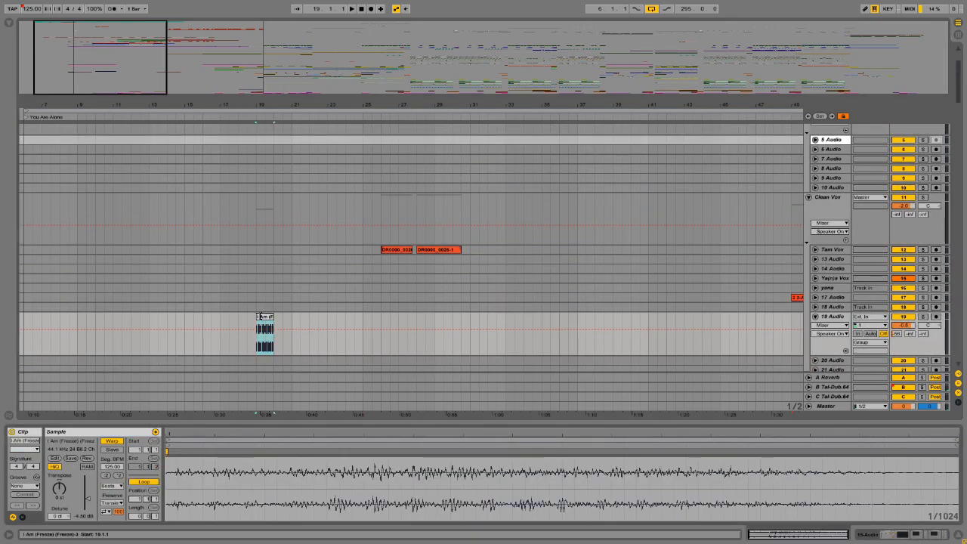
key("s")
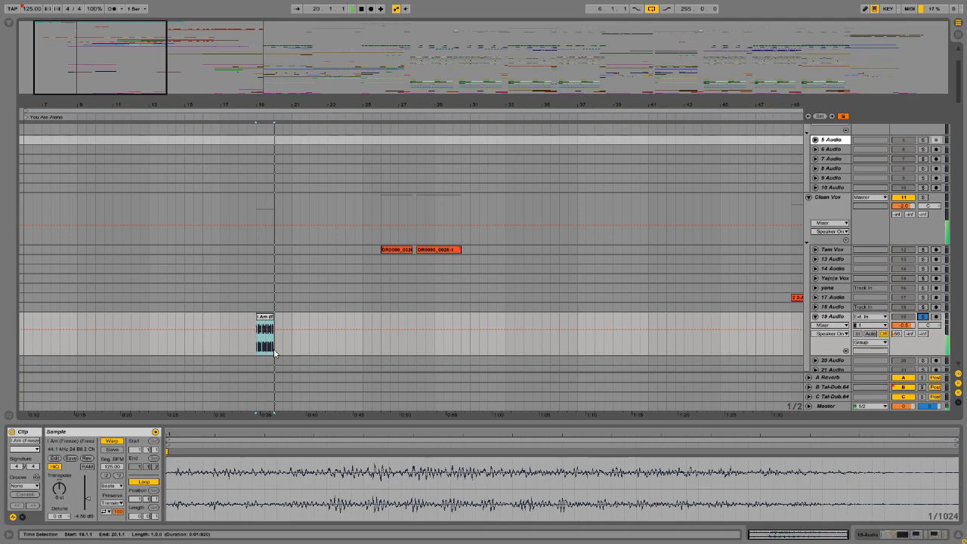
key("z")
left_click_drag(68, 59, 67, 79)
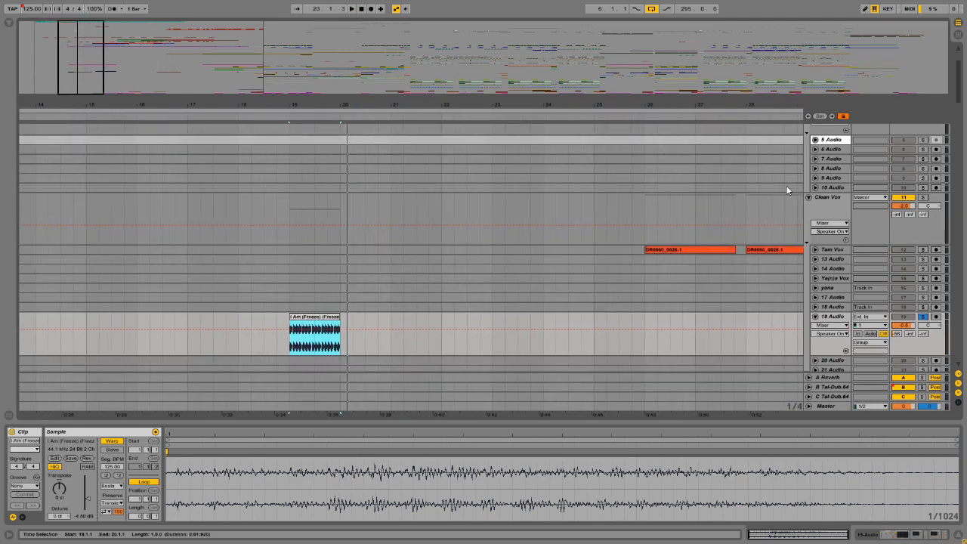
left_click(834, 317)
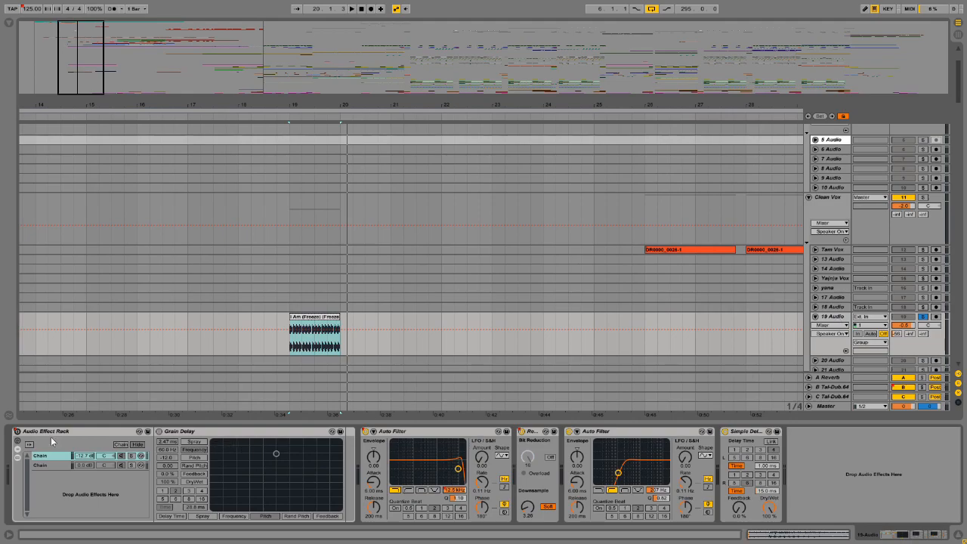
- Show the whole arrangement and play the 19 Audio clips in the I AM part from around bar 142
left_click_drag(514, 46, 514, 67)
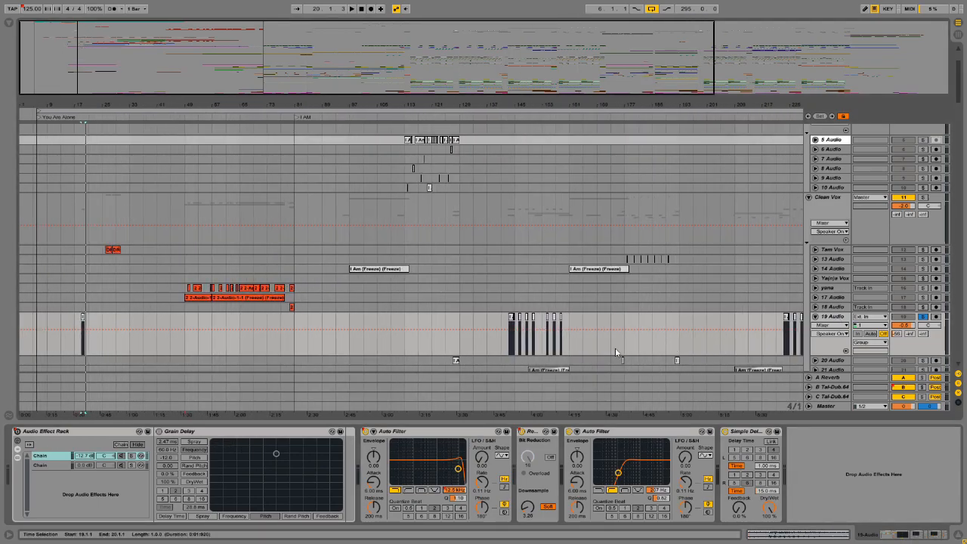
left_click_drag(494, 324, 718, 325)
left_click_drag(203, 90, 270, 257)
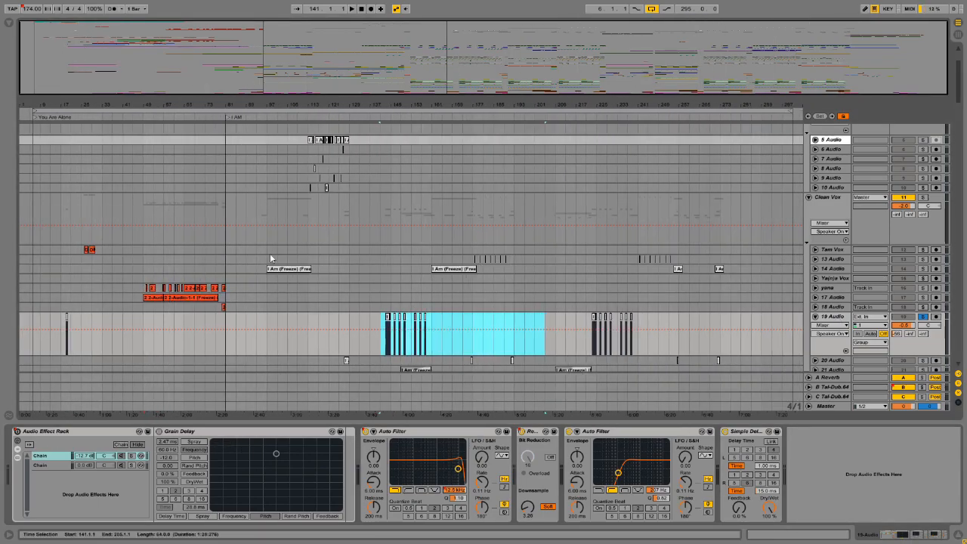
left_click(408, 332)
key("space")
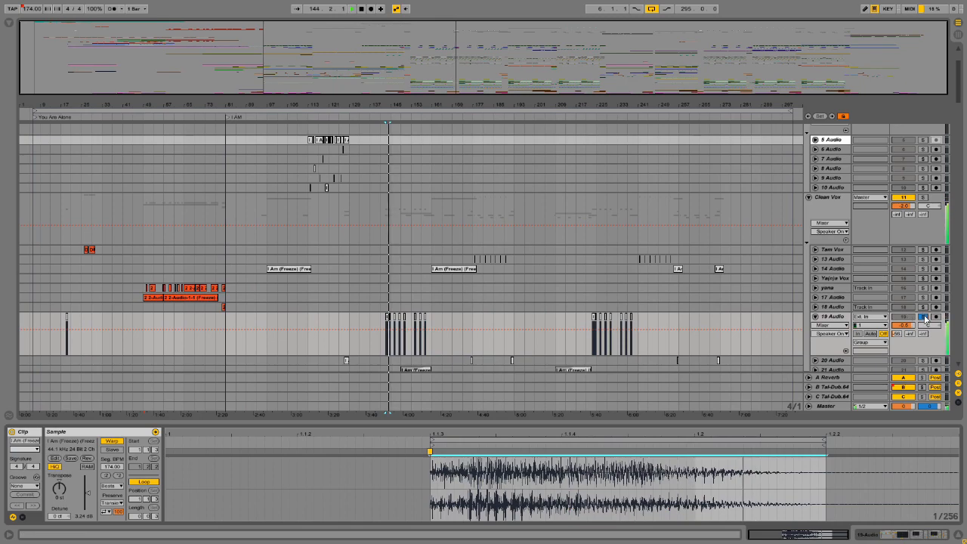
key("space")
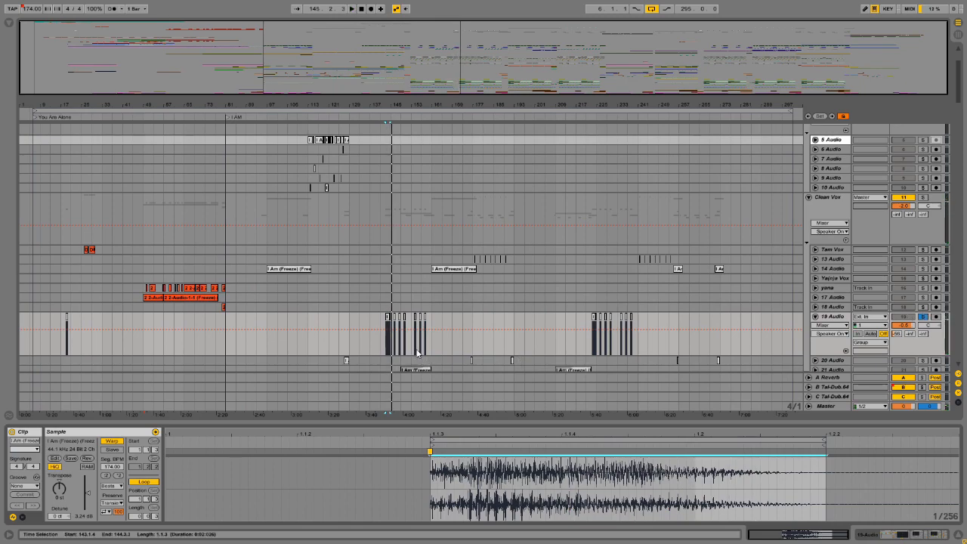
- Select the 19 Audio clips from bar 121 to 297, return to the first part and fold 19 Audio
left_click_drag(370, 347, 748, 347)
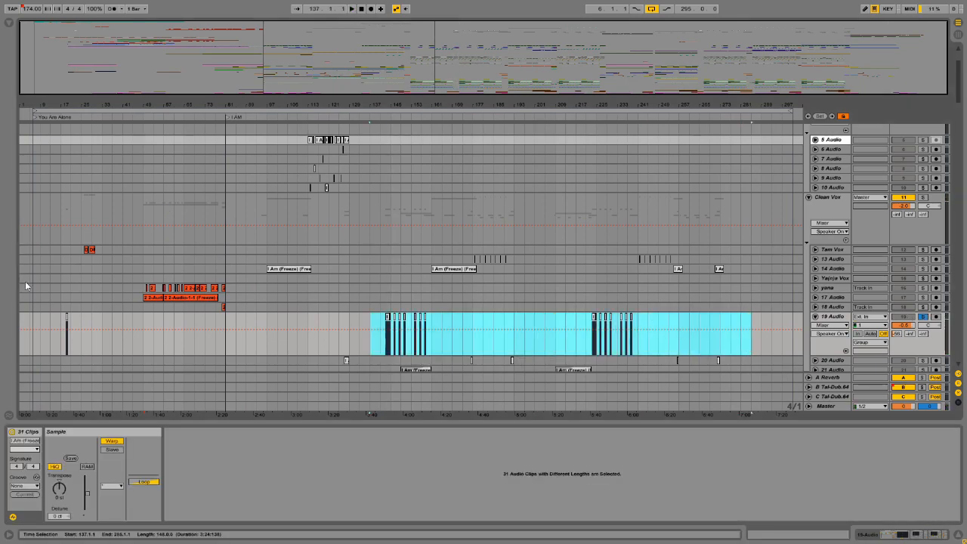
left_click_drag(330, 347, 783, 352)
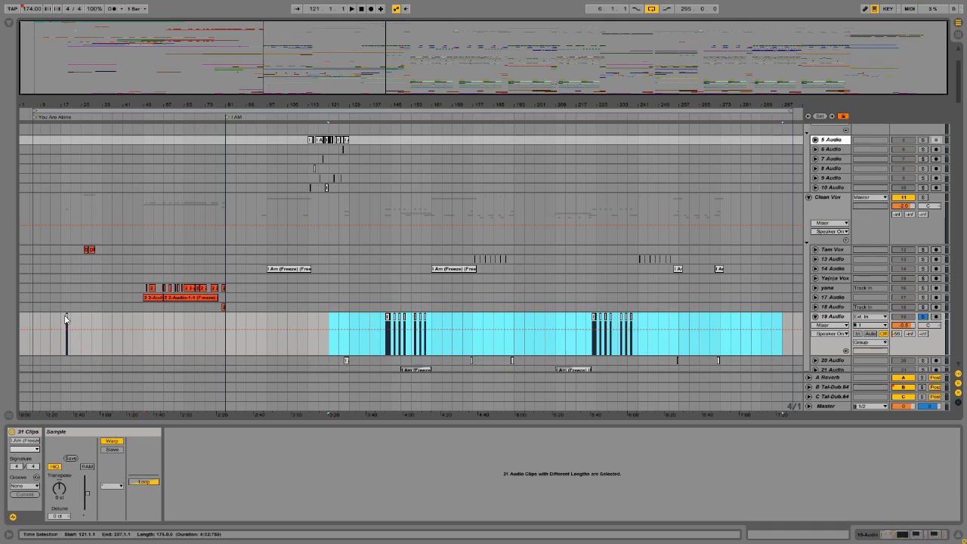
left_click_drag(39, 43, 69, 61)
key("minus")
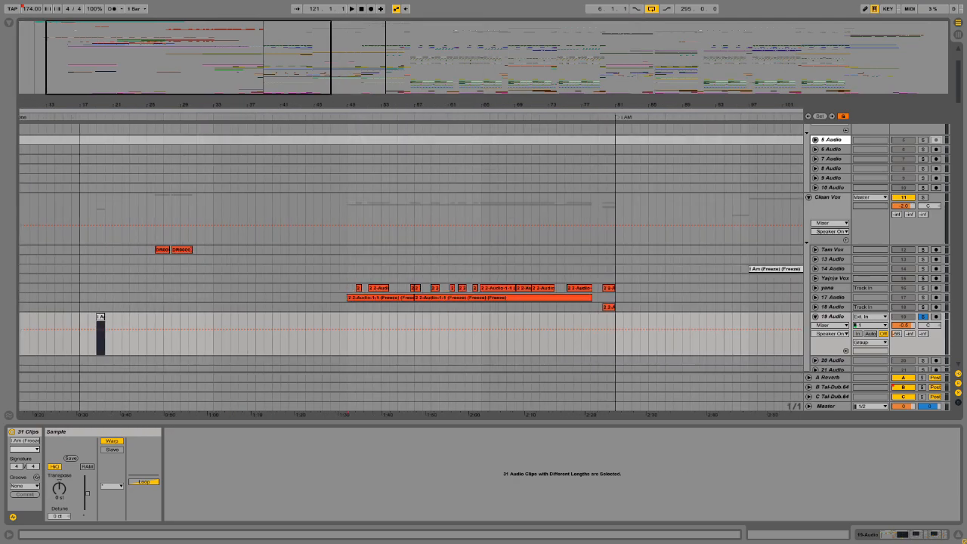
left_click(818, 322)
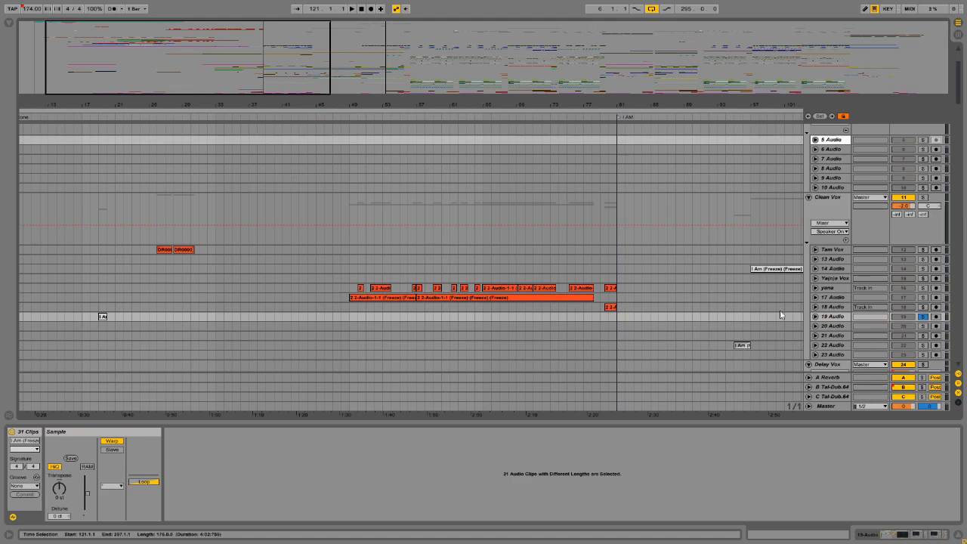
- Unfold 18 Audio, solo Tam Vox and play its bar 26 clip
left_click(611, 309)
left_click(166, 249)
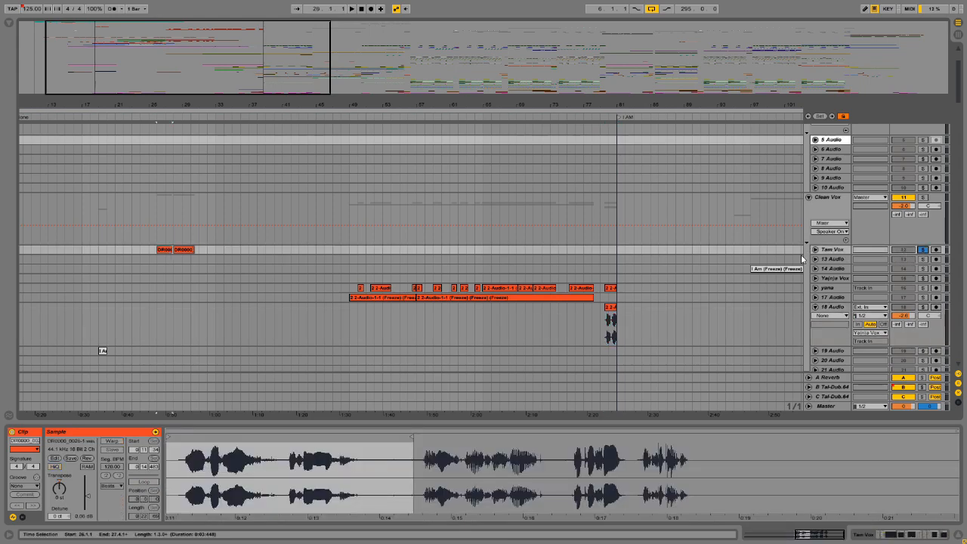
left_click(161, 250)
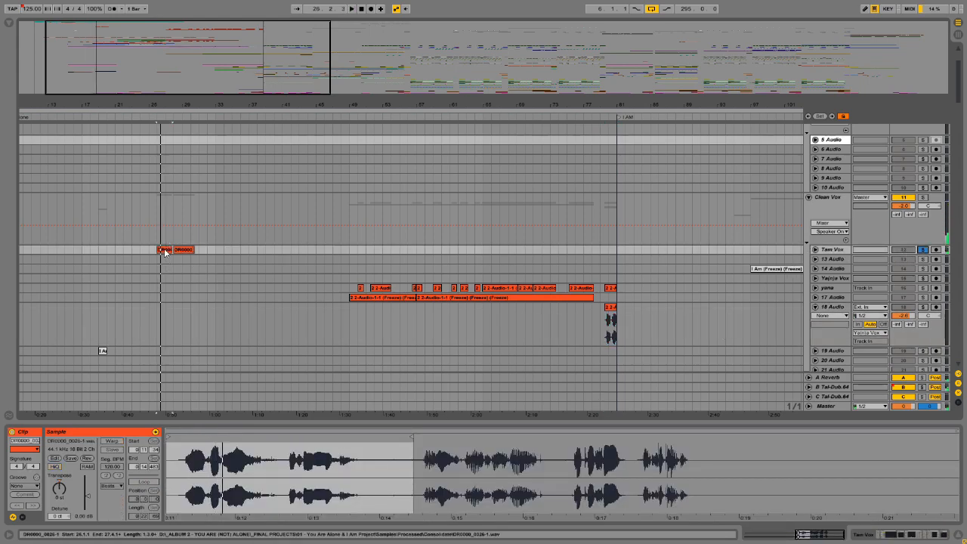
- Locate the Tam Vox clip's source file DR0000_0026-1.wav in the browser, then hide the browser
right_click(165, 252)
left_click(207, 336)
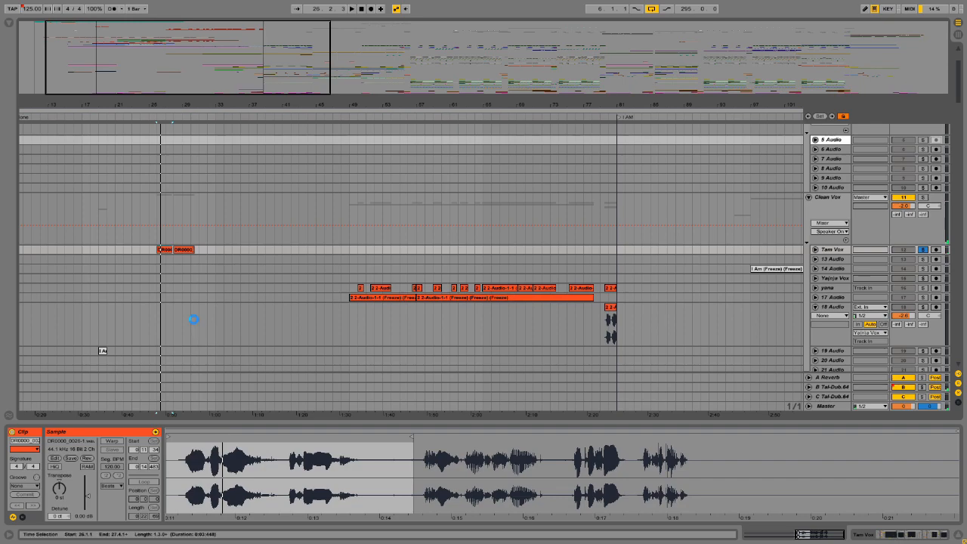
scroll(129, 125, "up", 2)
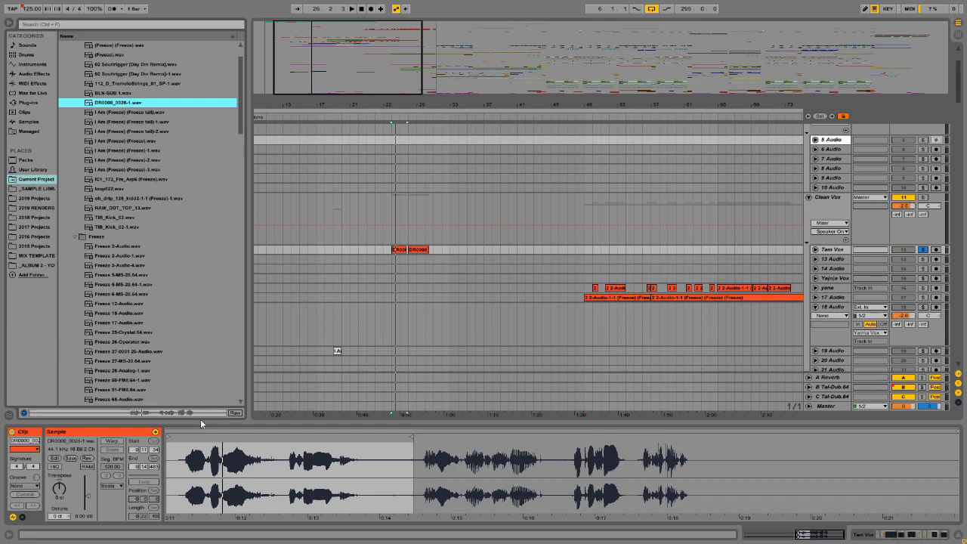
left_click(9, 24)
left_click(249, 254)
left_click(248, 259)
- Replay the bar 26 Tam Vox clip with its effects and open the track's device chain
left_click(165, 249)
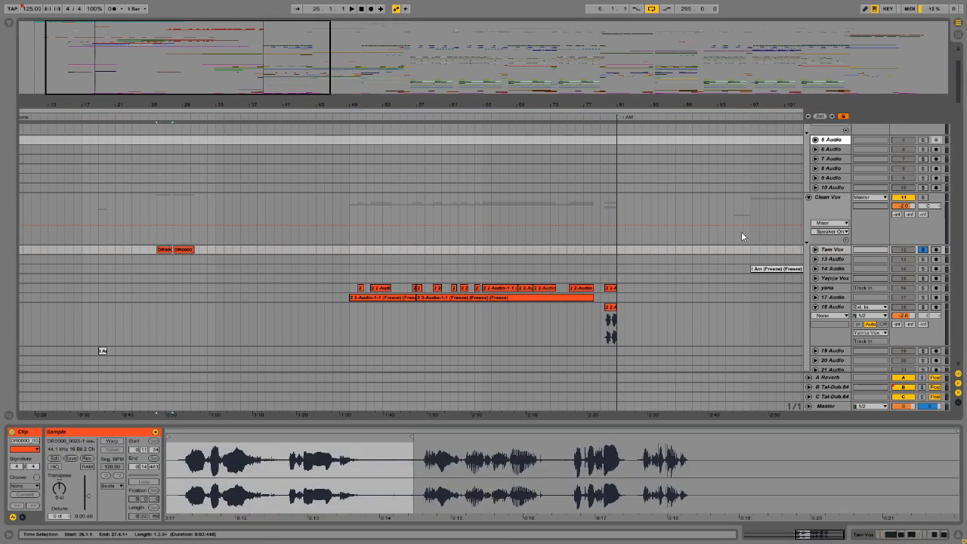
left_click(833, 256)
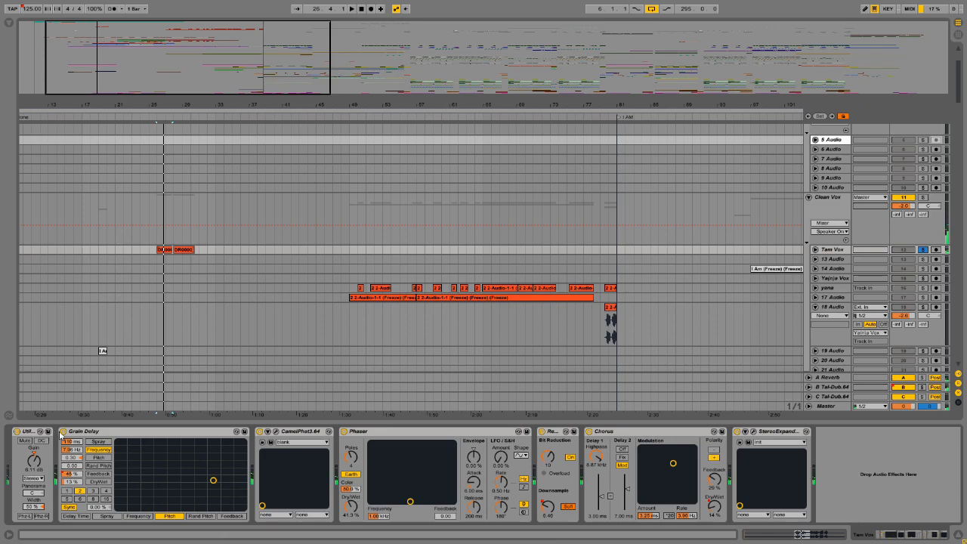
- Switch off every device in the Tam Vox chain, from StereoExpander back to Utility, and play the vocal dry
left_click(736, 431)
left_click(589, 432)
left_click(343, 432)
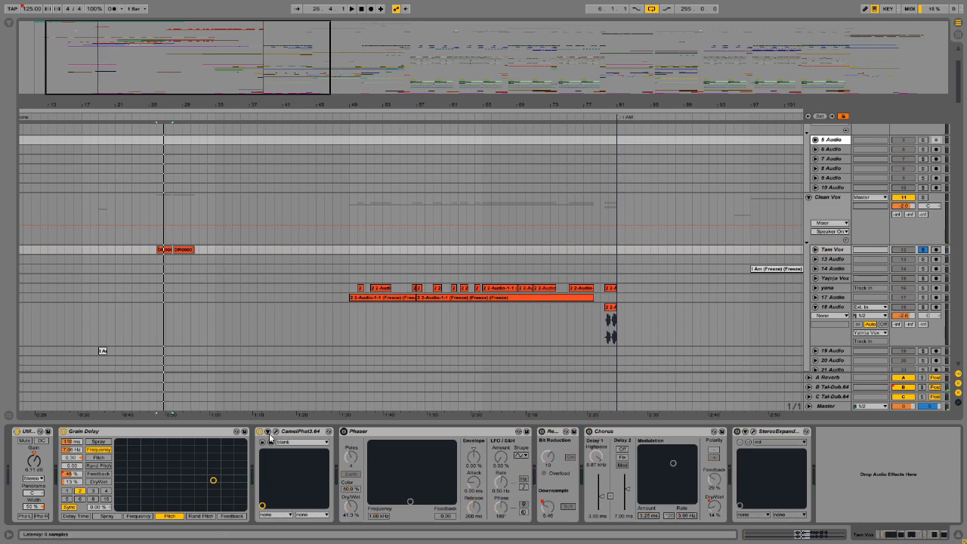
left_click(260, 431)
left_click(64, 432)
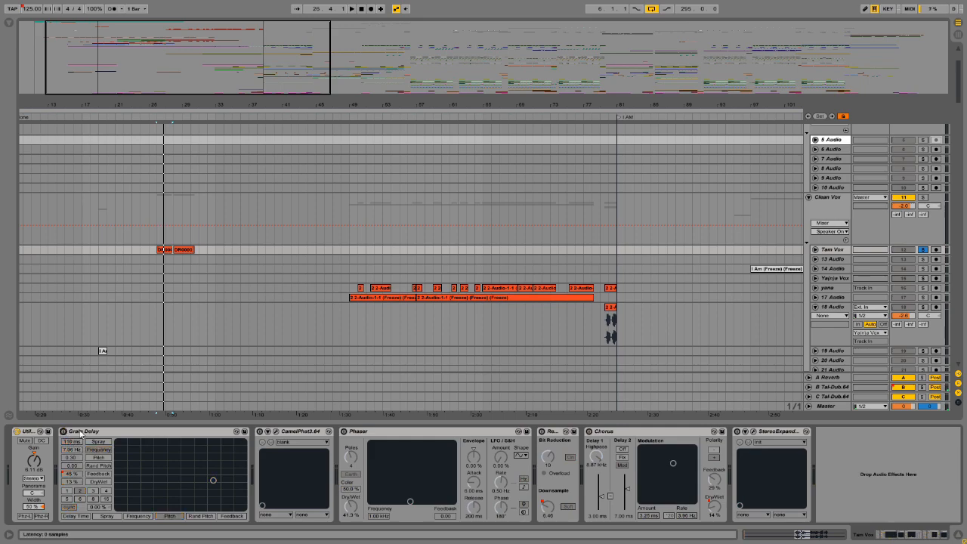
left_click(16, 431)
key("space")
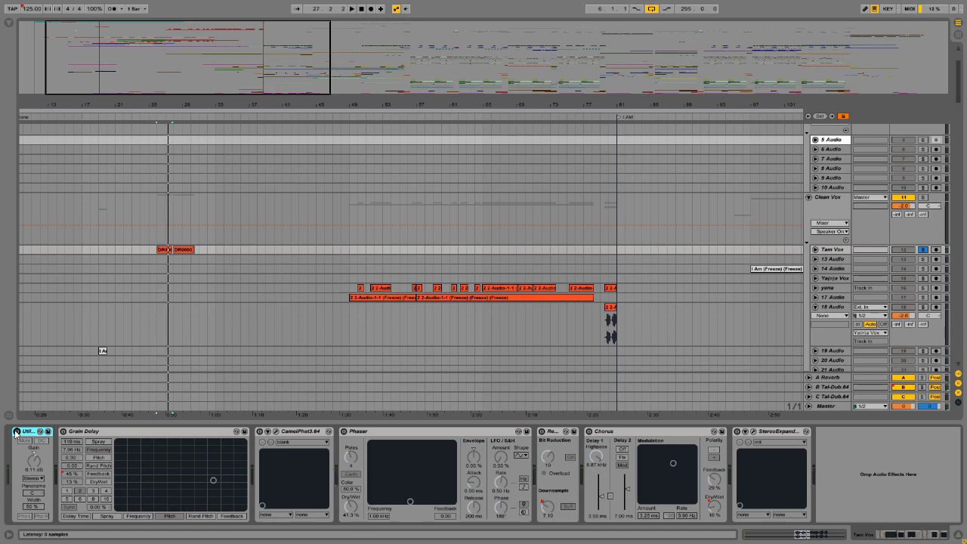
- Unfold Tam Vox, switch its Utility back on and replay the bar 26 clip
left_click_drag(138, 56, 134, 113)
left_click(816, 250)
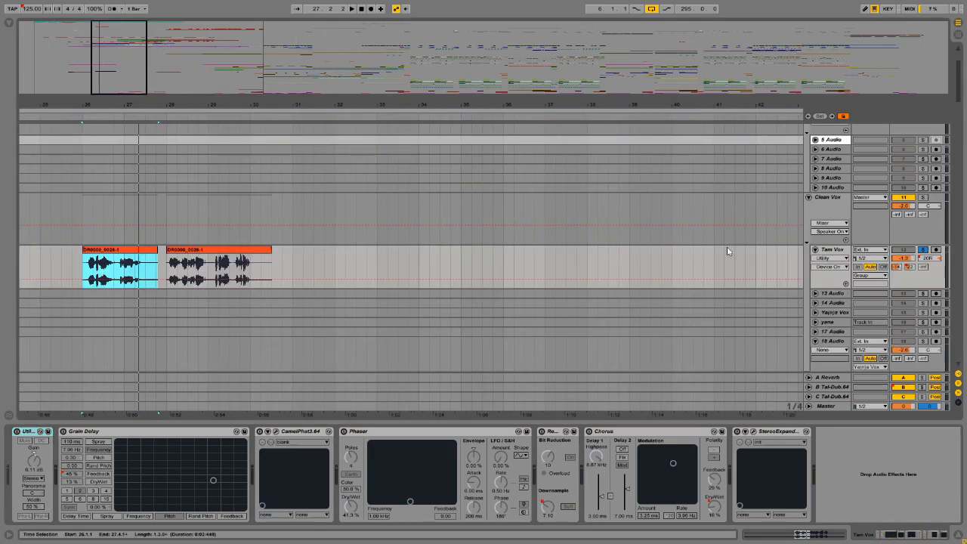
mouse_move(119, 45)
left_mouse_down()
mouse_move(110, 73)
mouse_move(104, 49)
left_mouse_up()
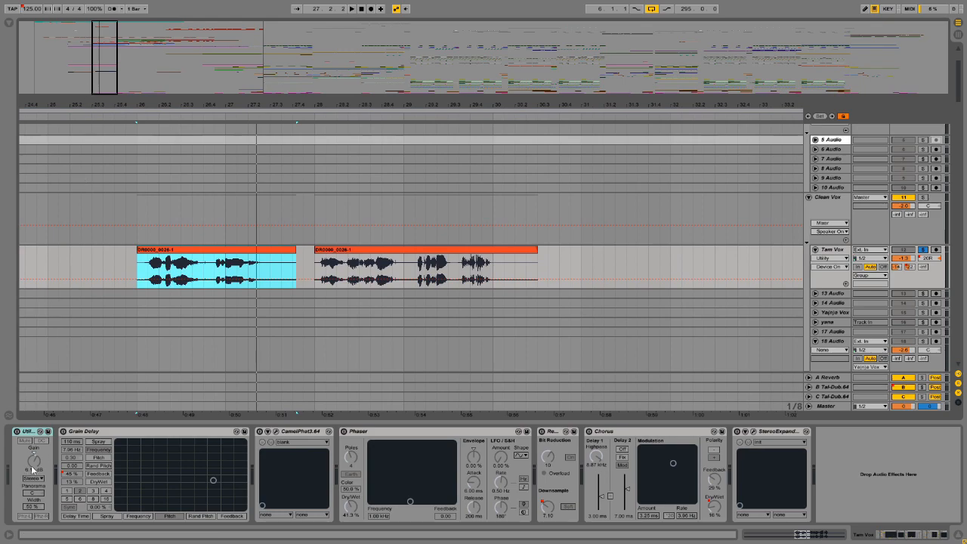
left_click(26, 440)
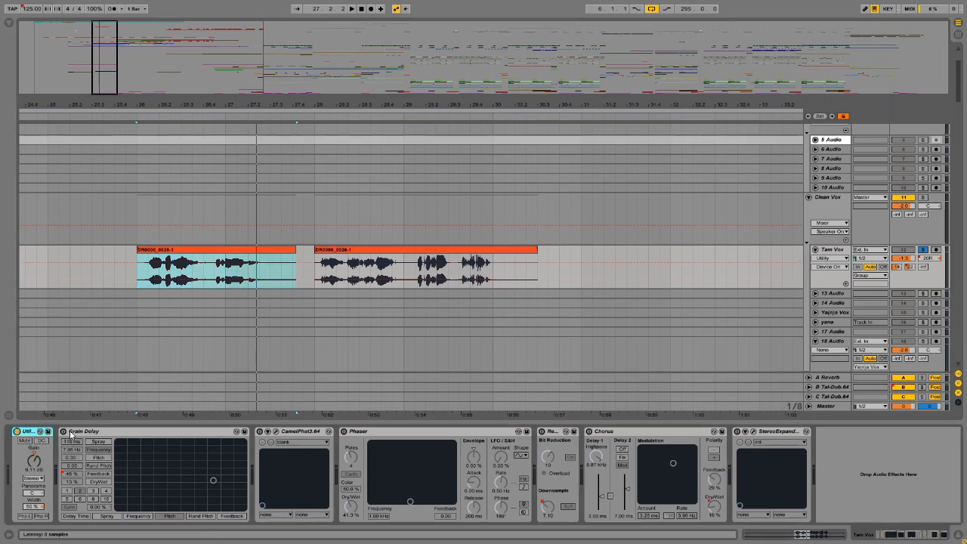
key("space")
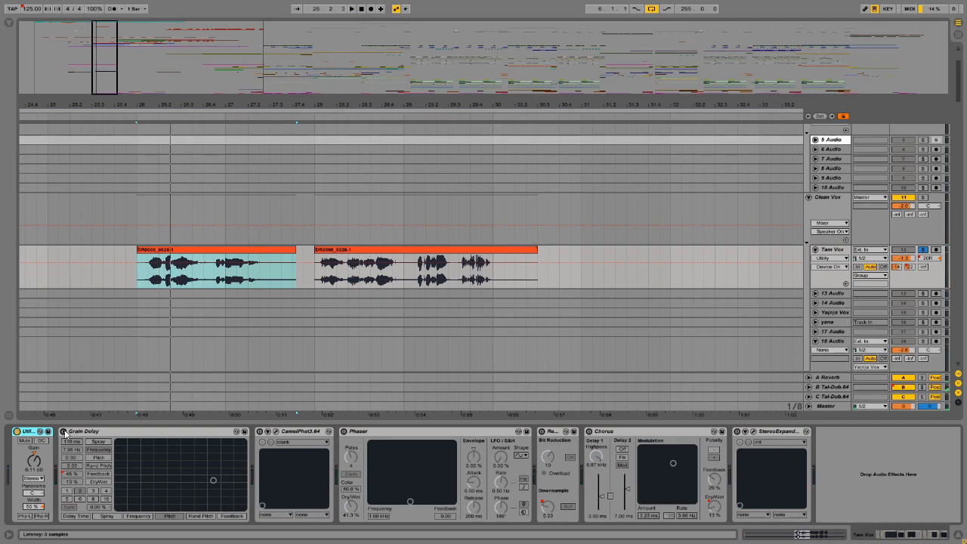
- Switch on Grain Delay on Tam Vox and show its Feedback automation across the song
left_click(64, 432)
left_click(71, 474)
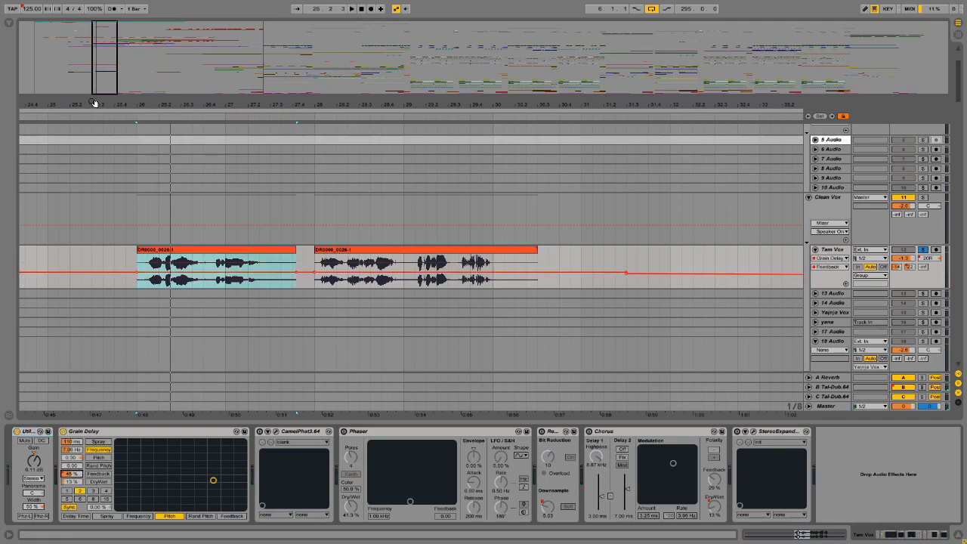
left_click_drag(95, 102, 95, 39)
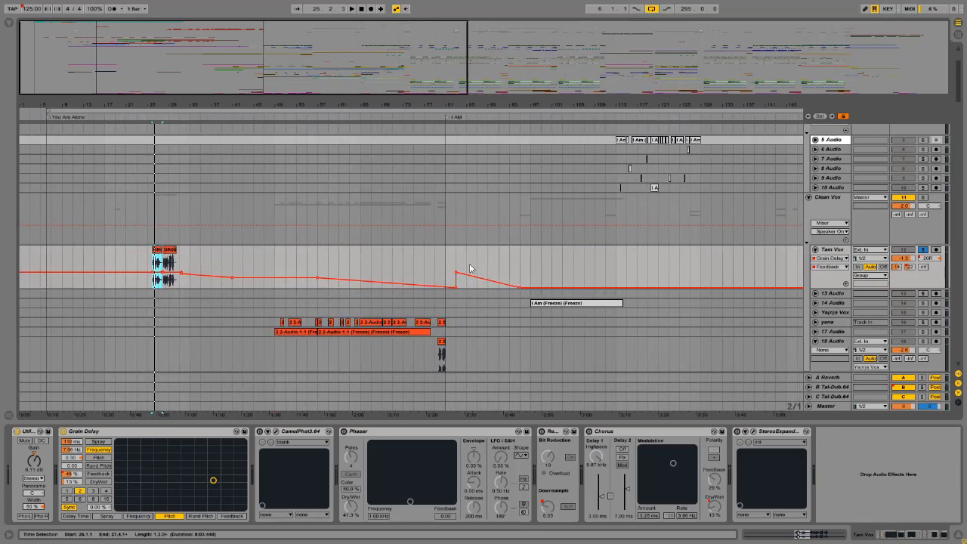
- Play both Tam Vox clips through Utility and Grain Delay with the Feedback automation in view
key("space")
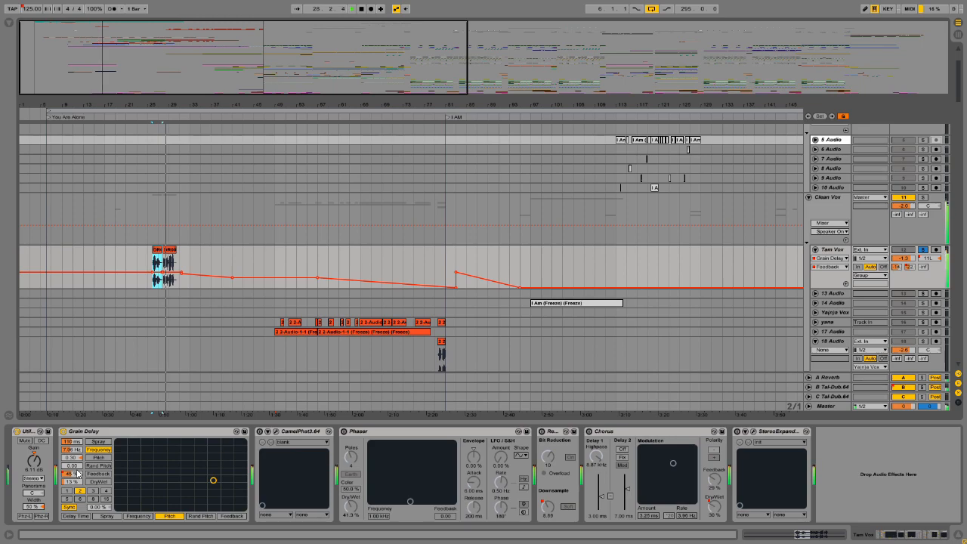
left_click(134, 122)
left_click_drag(134, 105, 134, 162)
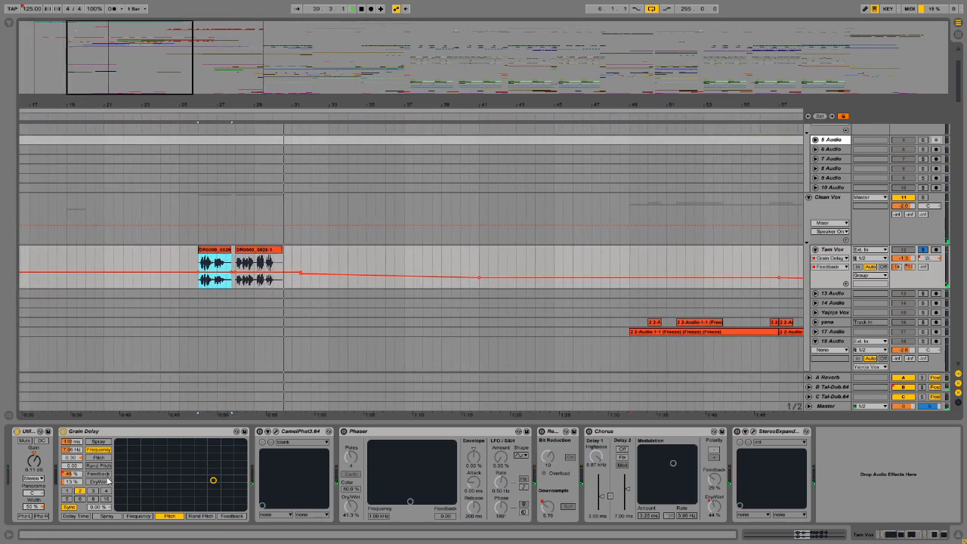
- Play the Tam Vox clips while setting Grain Delay's Spray to 500 ms, changing its Feedback and lowering the Spray again
left_click(73, 443)
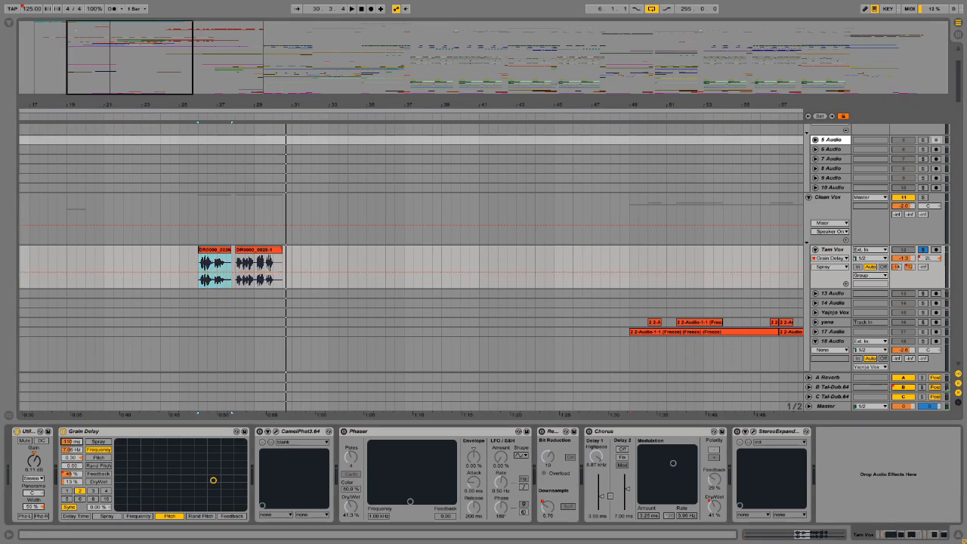
key("space")
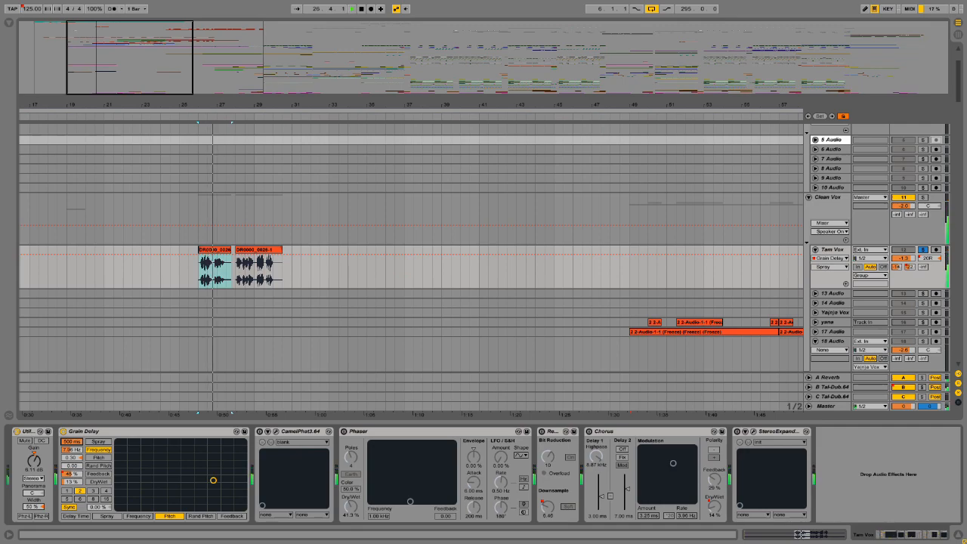
left_click(70, 474)
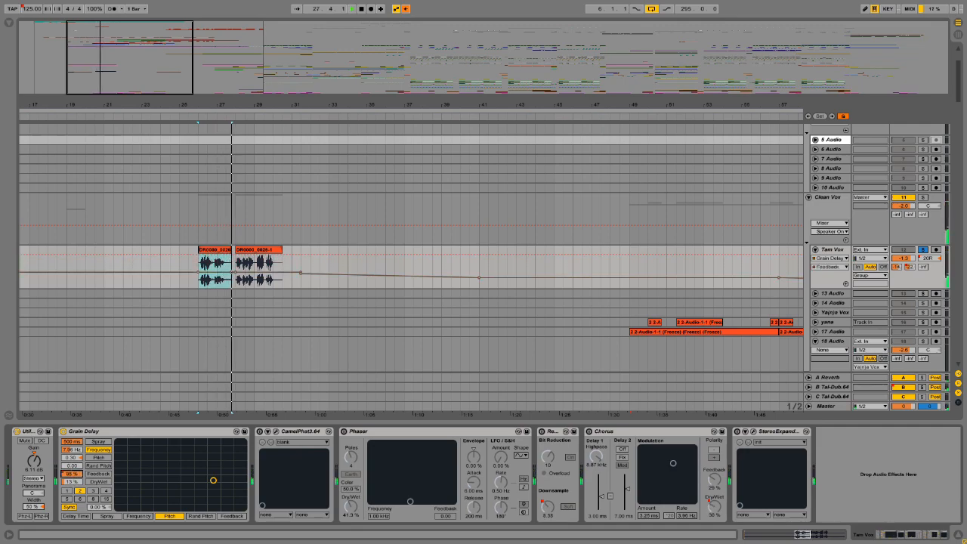
left_click(72, 442)
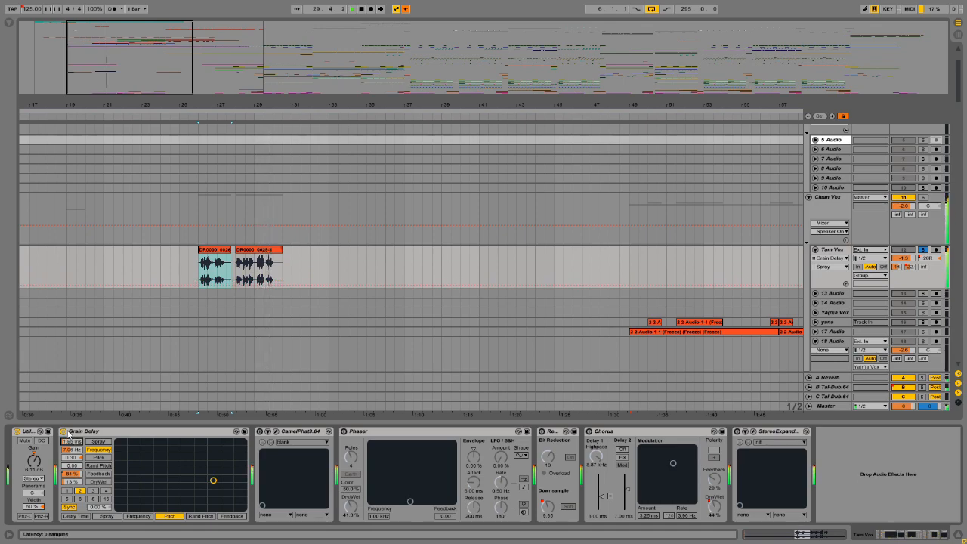
- Re-enable the overridden automation, replay the first Tam Vox clip and switch on CamelPhat3 with its plug-in window open
left_click(406, 9)
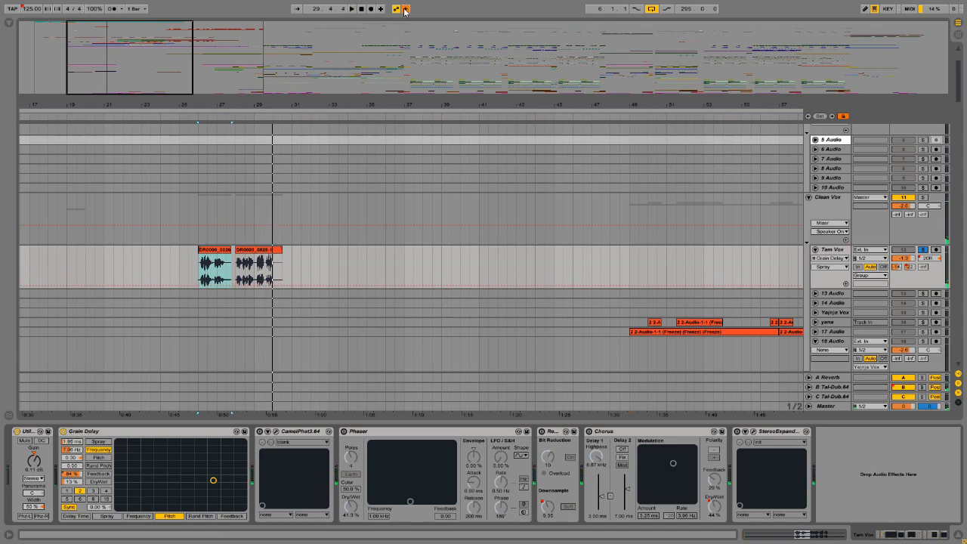
left_click_drag(76, 442, 132, 451)
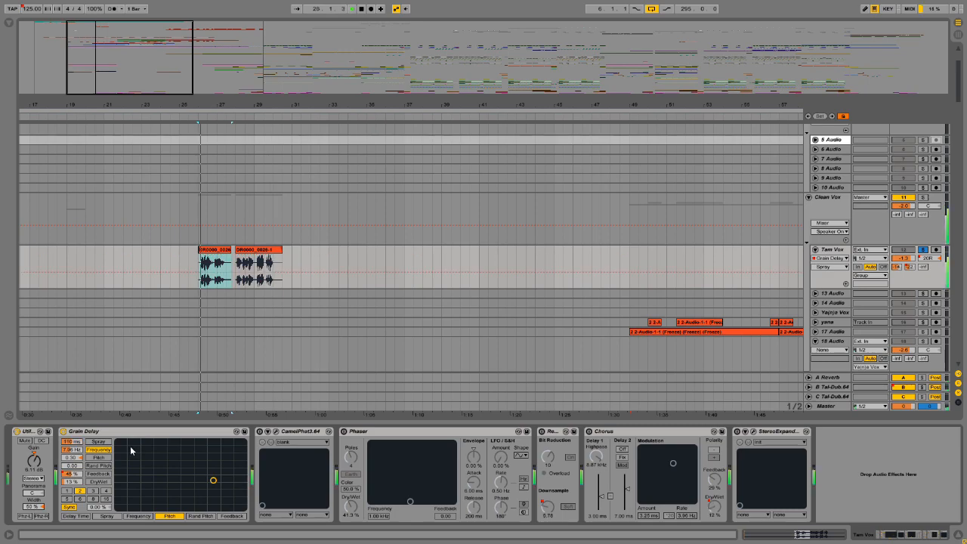
left_click(283, 435)
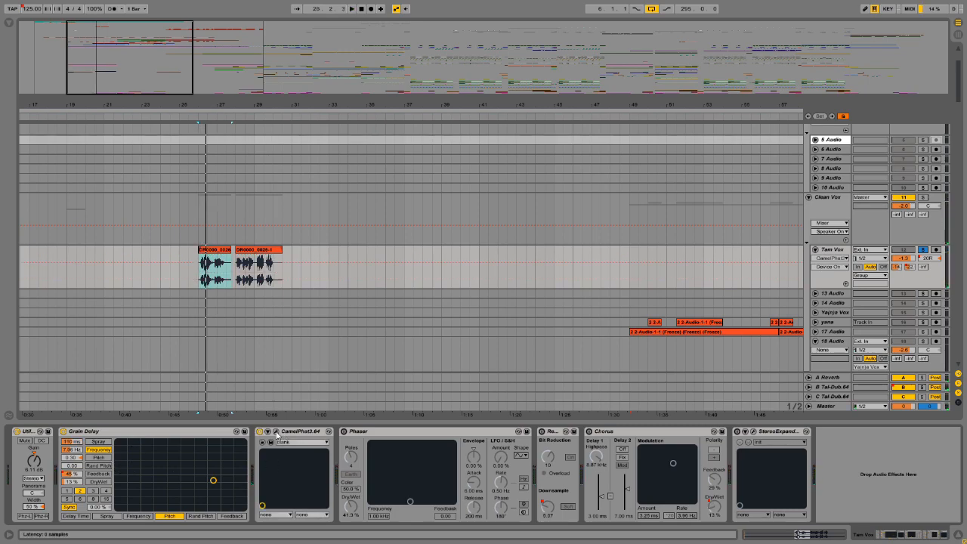
left_click(277, 433)
left_click_drag(183, 37, 436, 89)
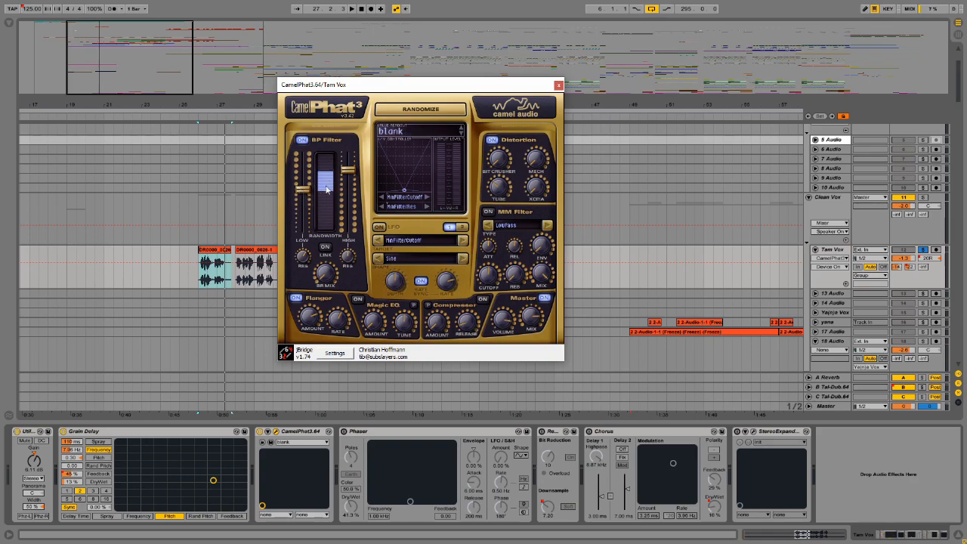
- Turn off CamelPhat3's BP Filter, Flanger and Distortion, and switch them back on one by one while playing the bar 26 clip
left_click(297, 297)
left_click(296, 298)
left_click(492, 140)
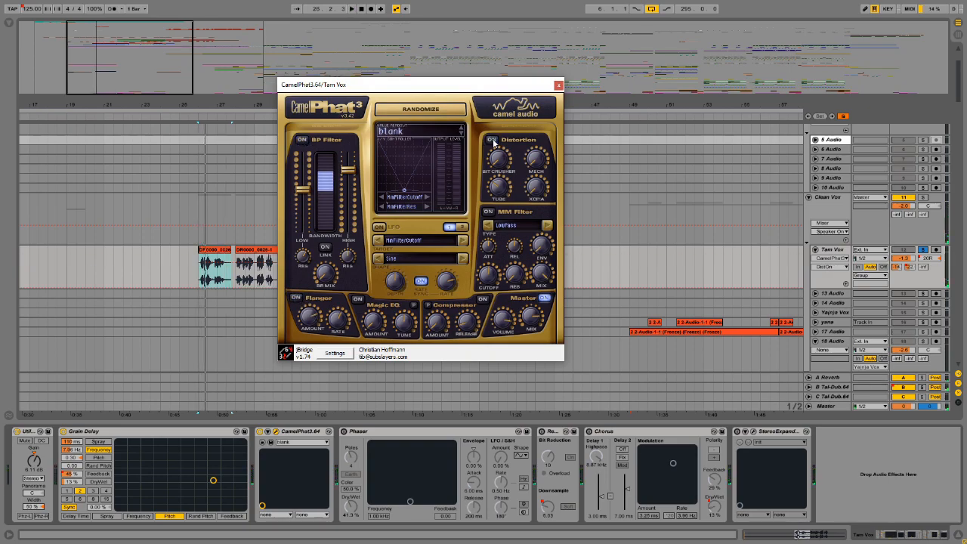
left_click(301, 140)
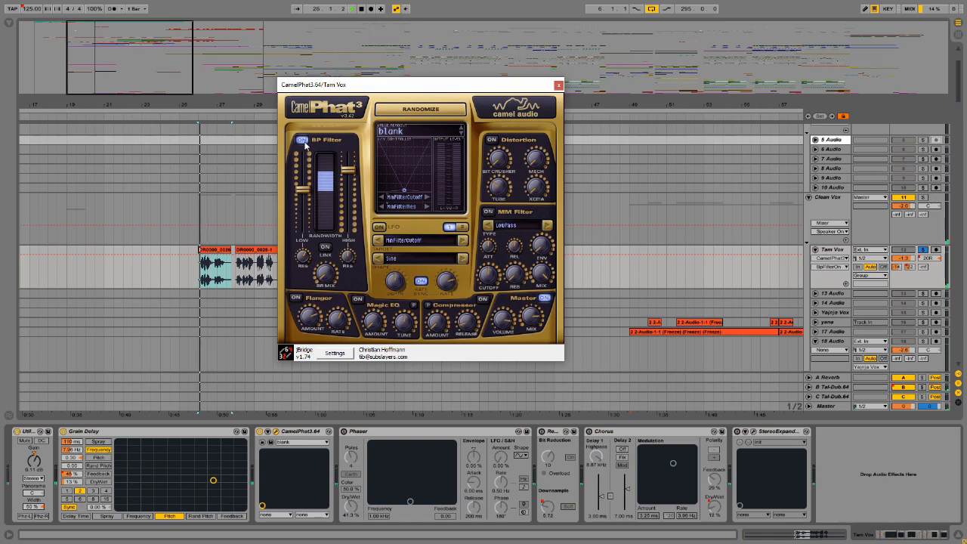
left_click(297, 298)
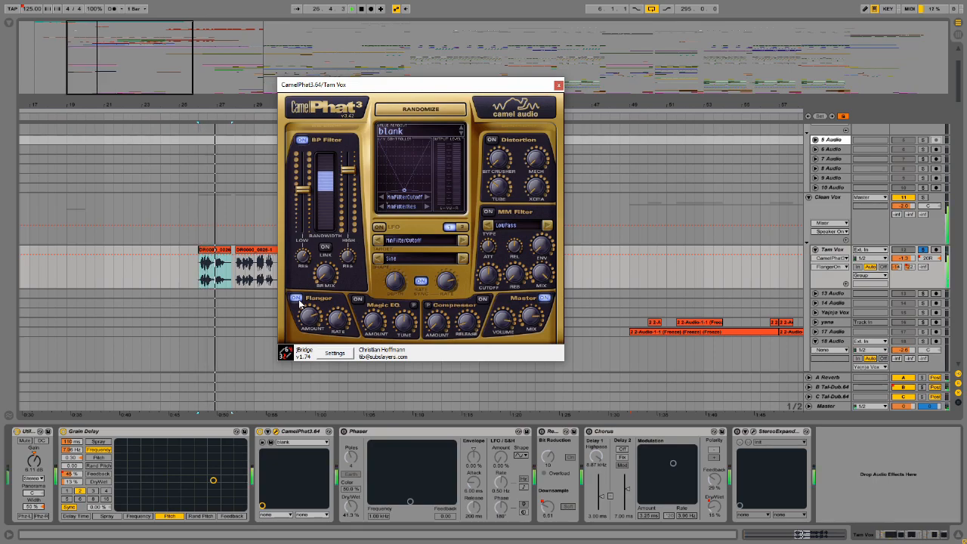
left_click(491, 140)
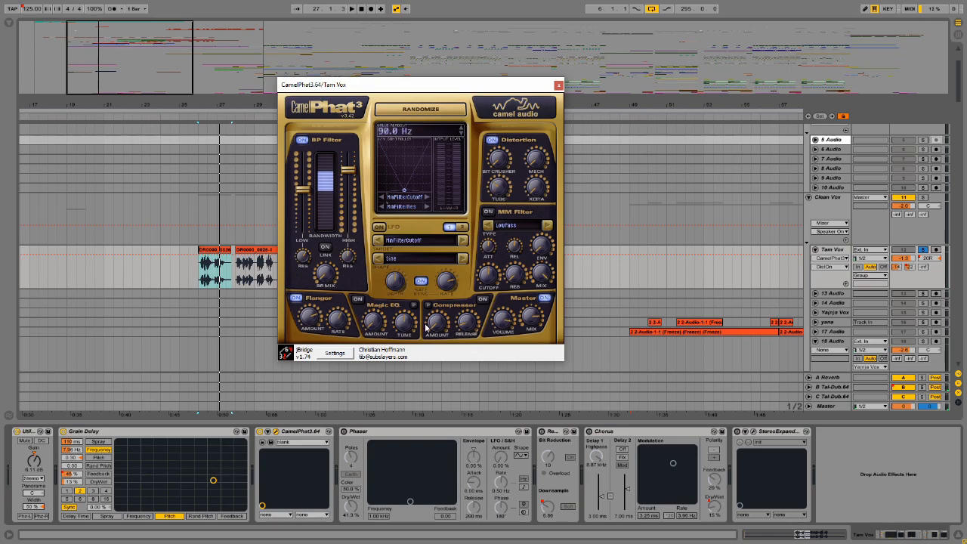
- Check the Flanger's Rate and Amount in CamelPhat3 and close the plug-in window
left_click(495, 109)
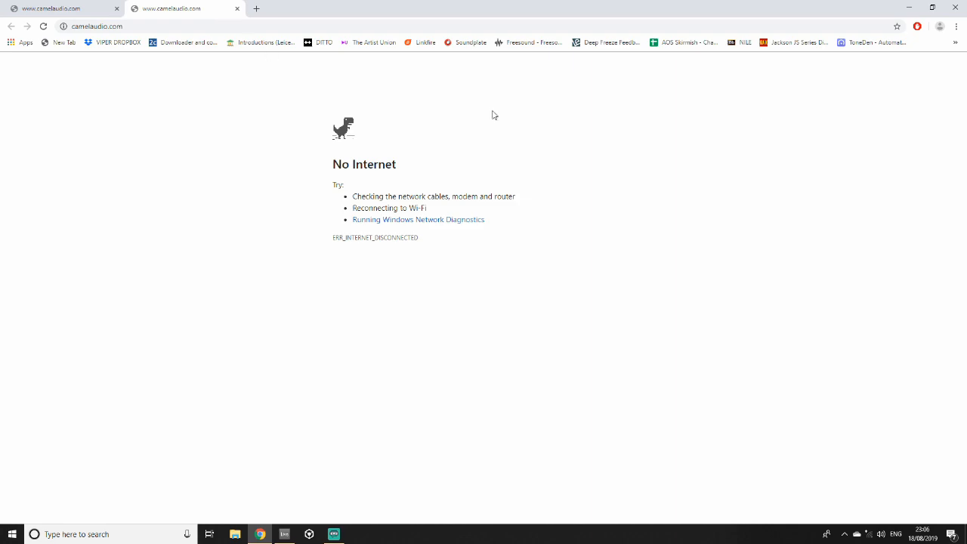
left_click(261, 538)
left_click_drag(376, 93, 336, 85)
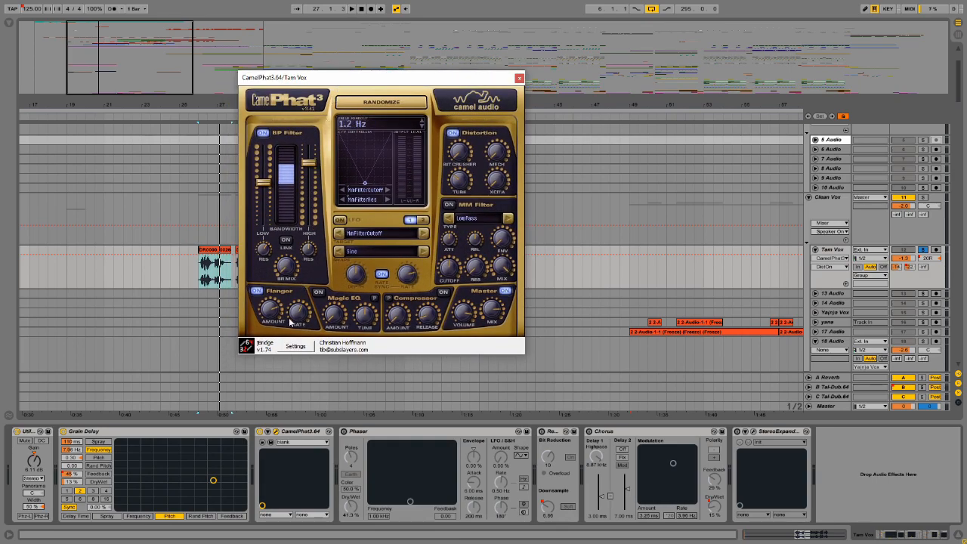
key("space")
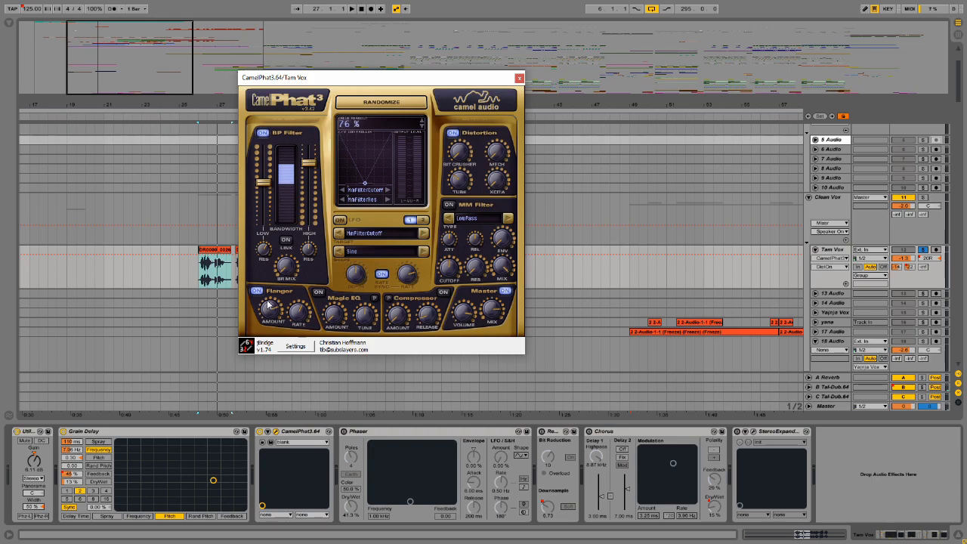
left_click(519, 80)
- Switch on the Phaser on Tam Vox and compare the bar 26 clip with the effect off and on
left_click(344, 432)
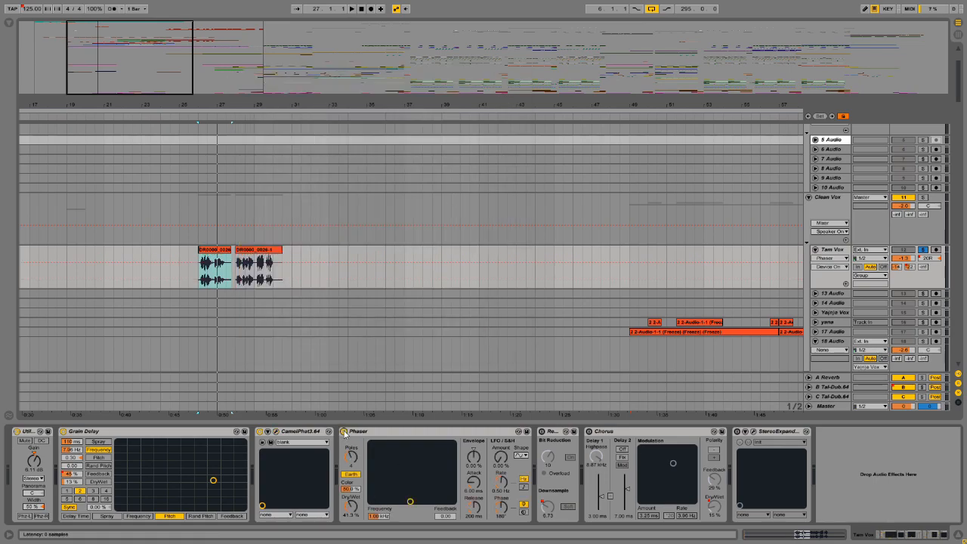
key("space")
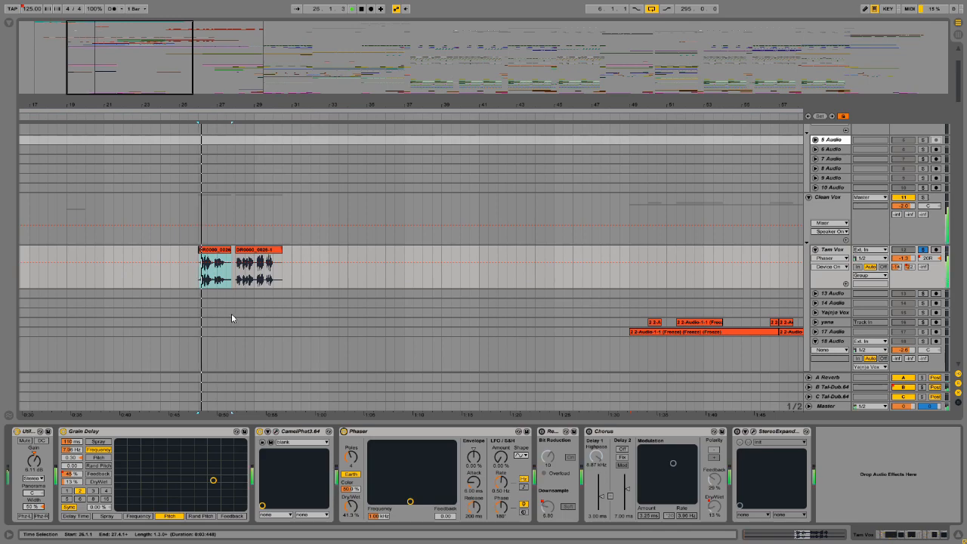
left_click(344, 432)
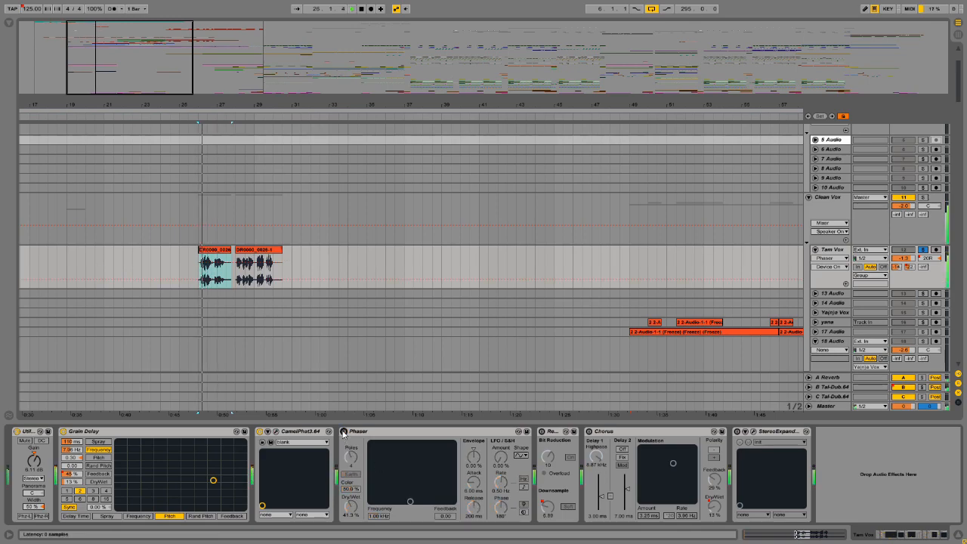
left_click(344, 431)
- Switch on Redux and Chorus on Tam Vox and play the second clip with Chorus's Dry/Wet automation in view
left_click(541, 431)
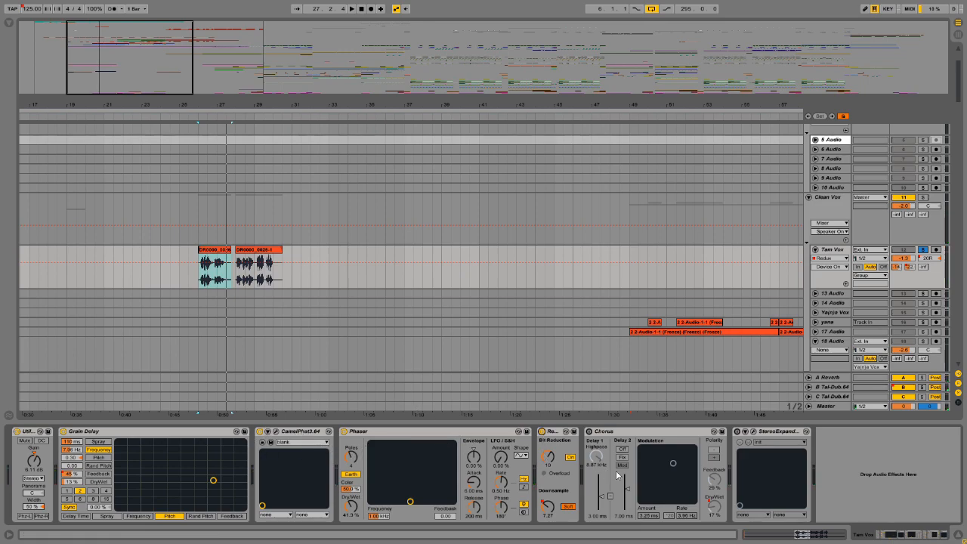
left_click(554, 433)
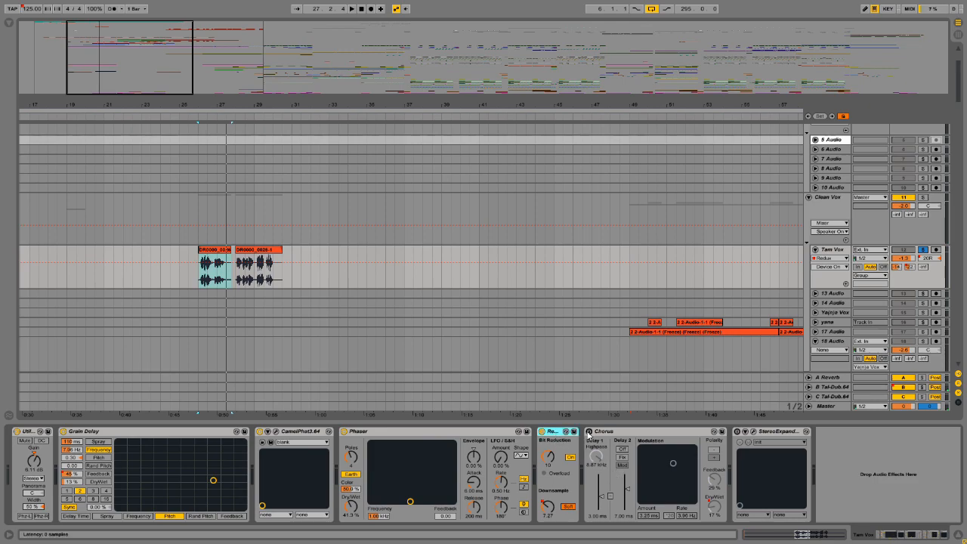
left_click(589, 432)
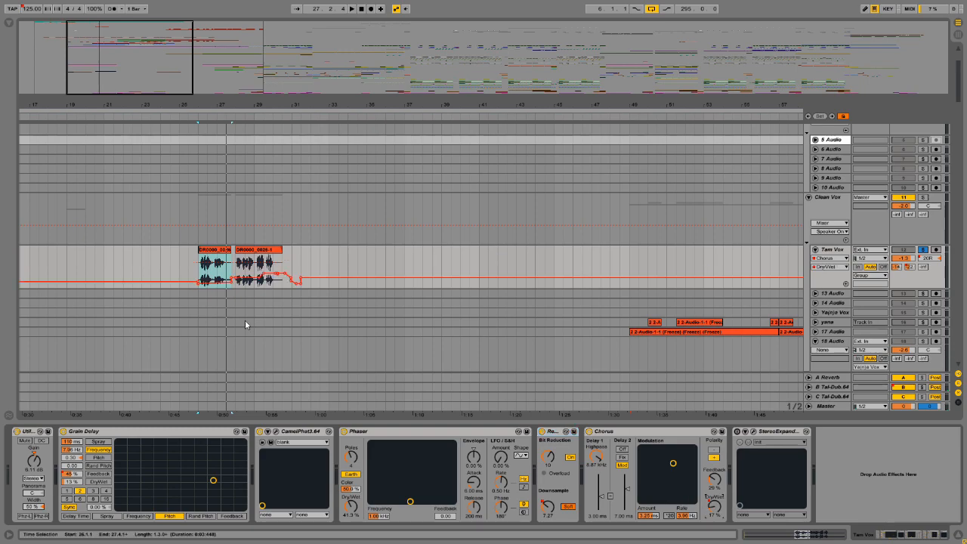
left_click(239, 268)
key("space")
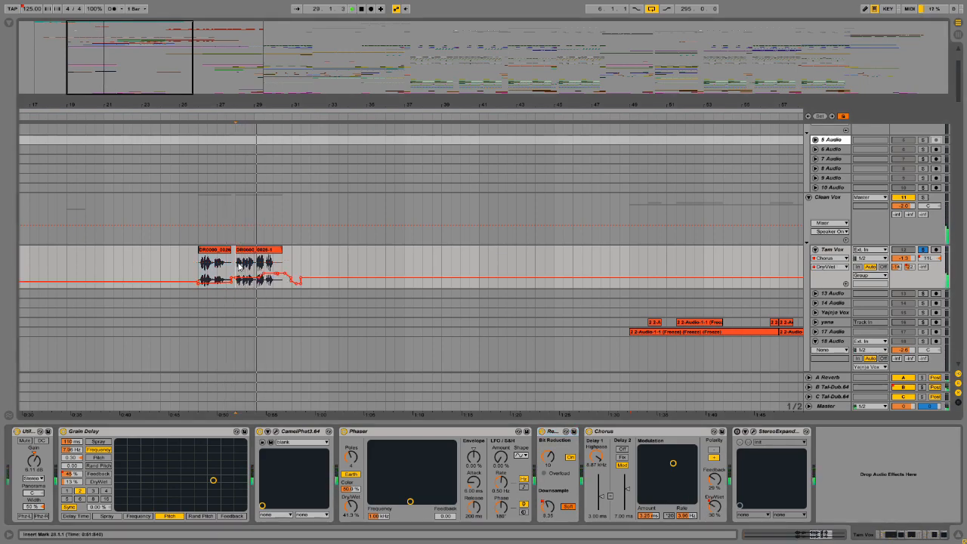
- Switch on StereoExpander, view its plug-in window during playback, and bring Chorus's Dry/Wet automation back into view
left_click(738, 437)
left_click(752, 431)
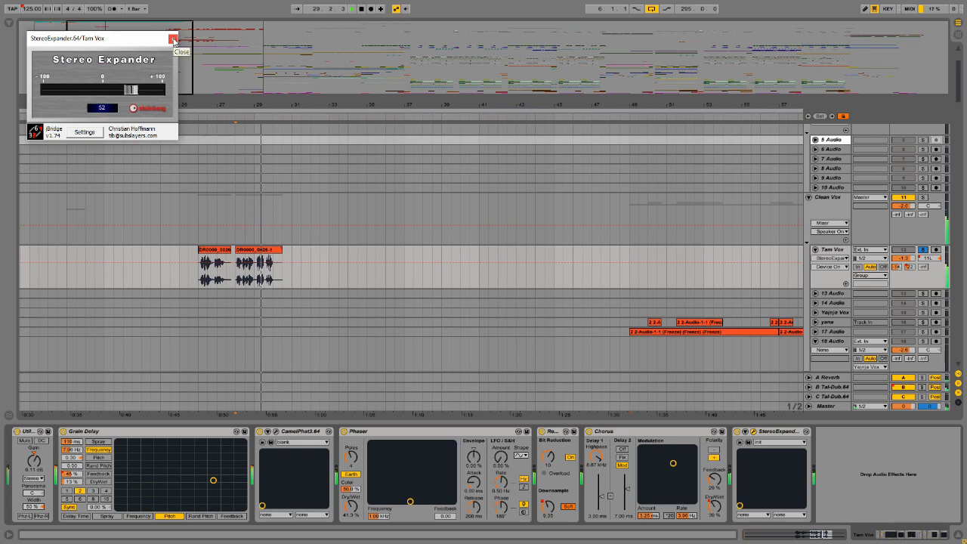
left_click(173, 40)
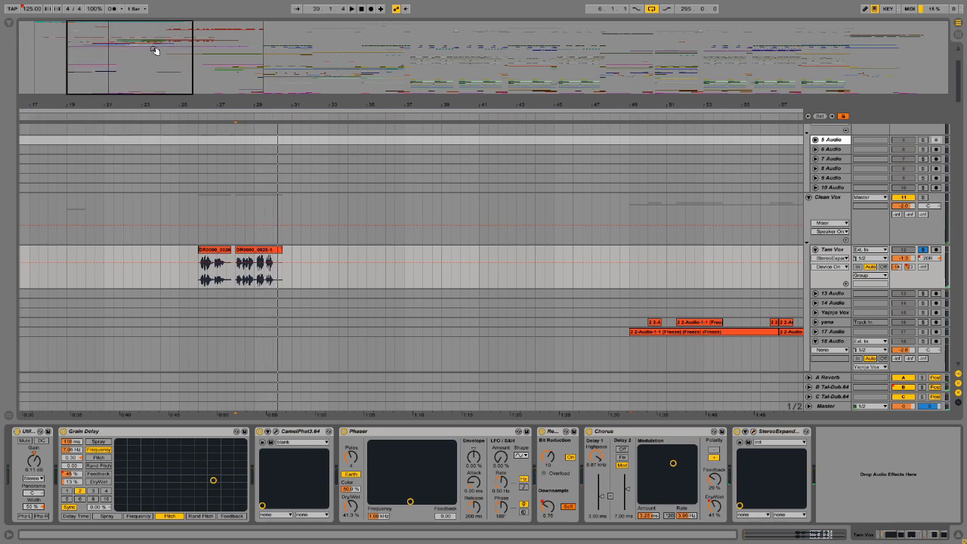
left_click(714, 508)
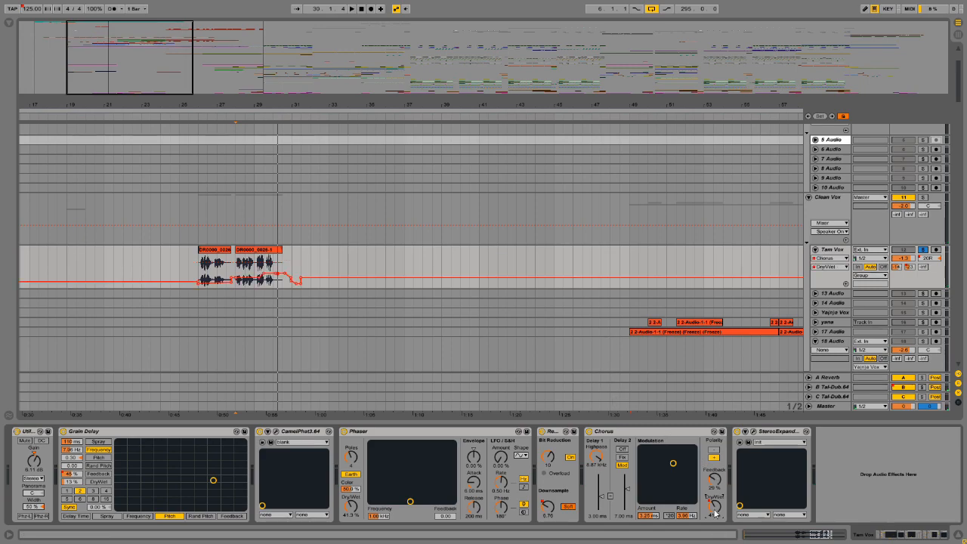
- Solo the vocal group that holds the yana track and go through its tracks down to 17 Audio
left_click_drag(80, 80, 80, 64)
scroll(408, 290, "down", 8)
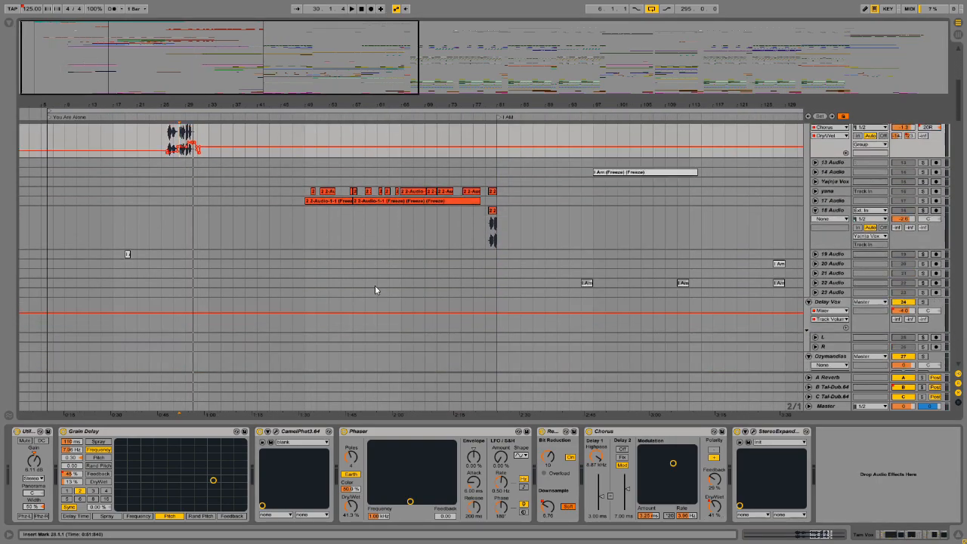
left_click(829, 182)
left_click(831, 191)
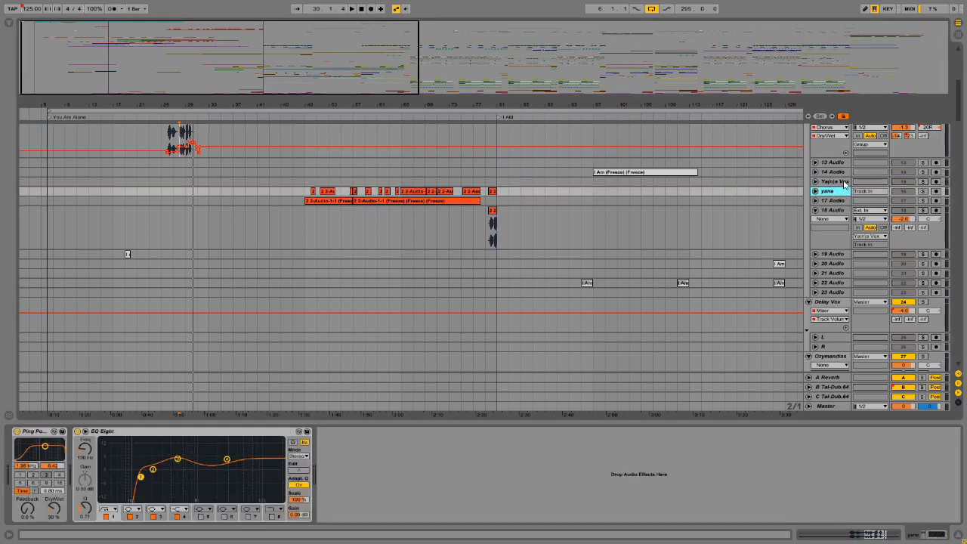
left_click(924, 181)
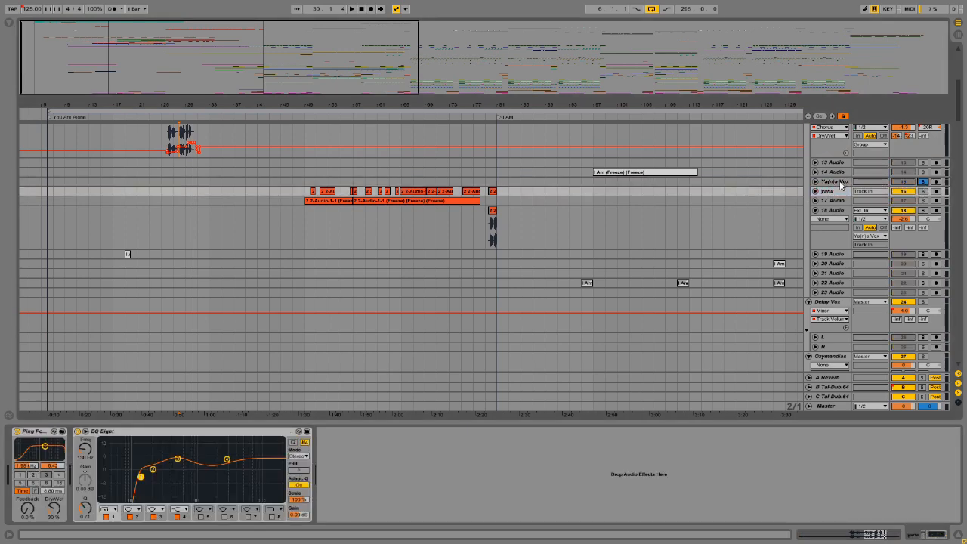
left_click(841, 184)
left_click(840, 191)
left_click(840, 200)
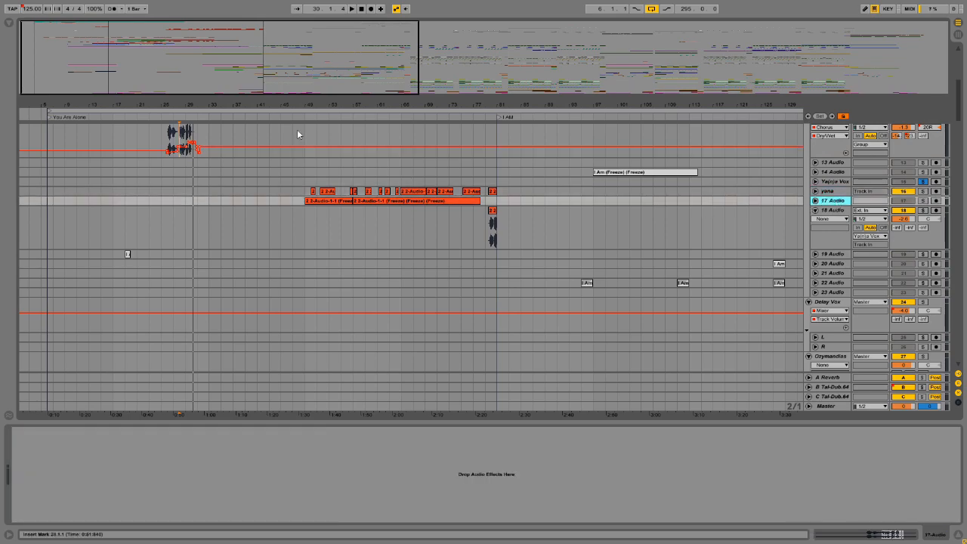
- Unfold the yana track, open the bar 50 clip's sample waveform and play the clip
key("z")
left_click(815, 191)
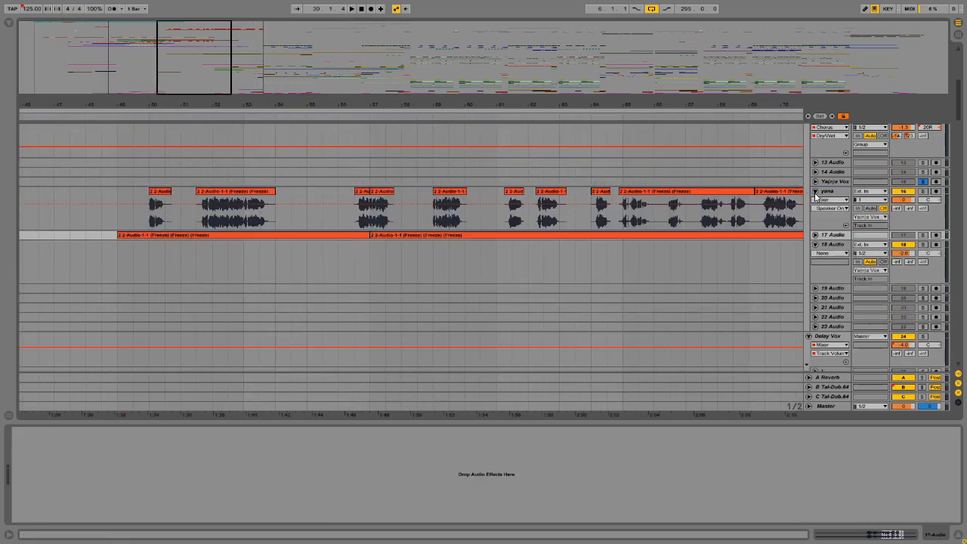
left_click(159, 194)
double_click(159, 195)
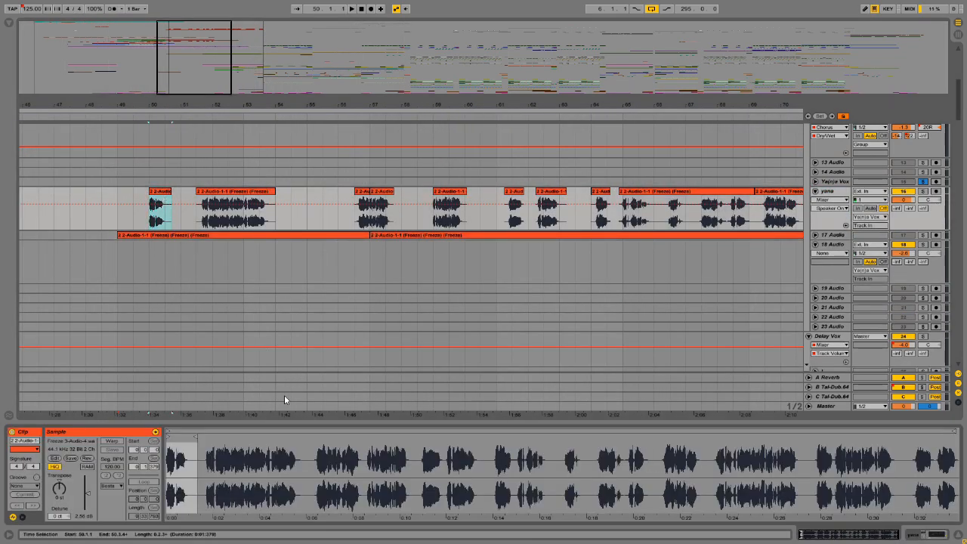
mouse_move(230, 461)
left_mouse_down()
mouse_move(230, 488)
mouse_move(230, 454)
left_mouse_up()
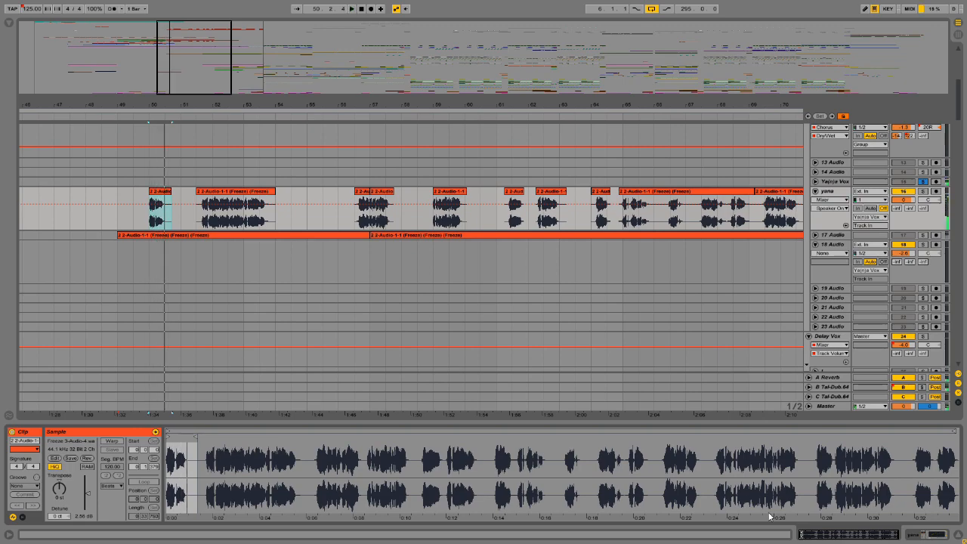
- Play the second yana clip with its sample shown, stopping at bar 55
left_click(217, 192)
key("space")
left_click_drag(183, 87, 207, 79)
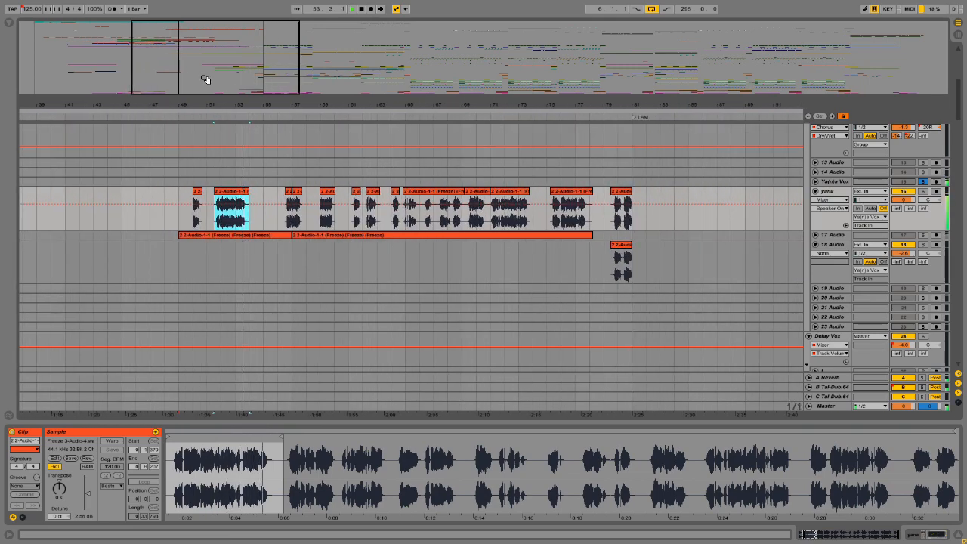
left_click(266, 223)
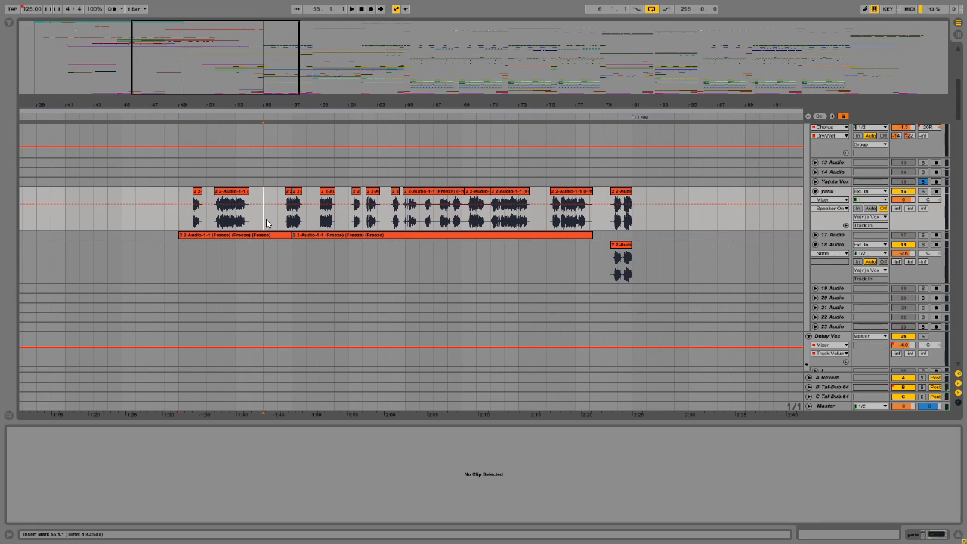
- Unfold 17 Audio, view the sample of its first frozen clip and solo the track
left_click(815, 235)
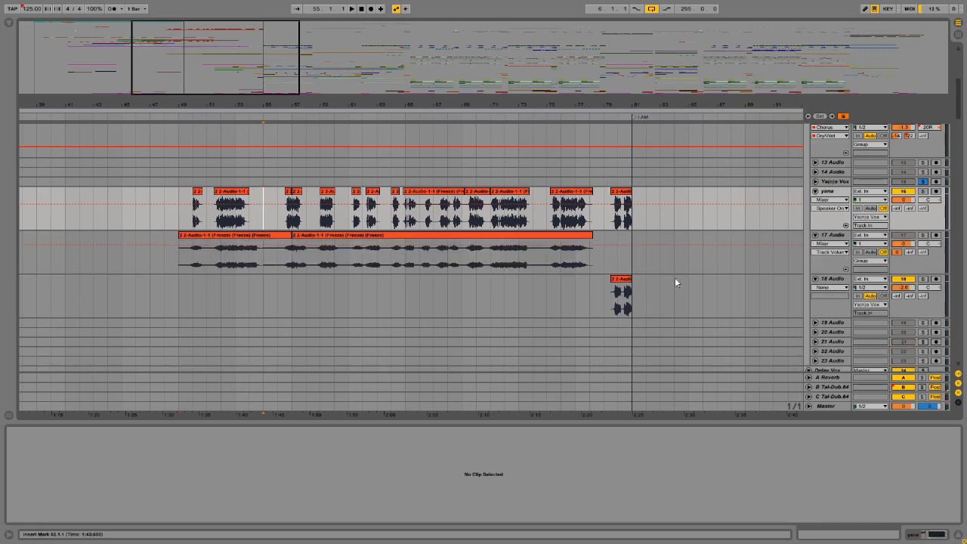
left_click(479, 238)
left_click(262, 235)
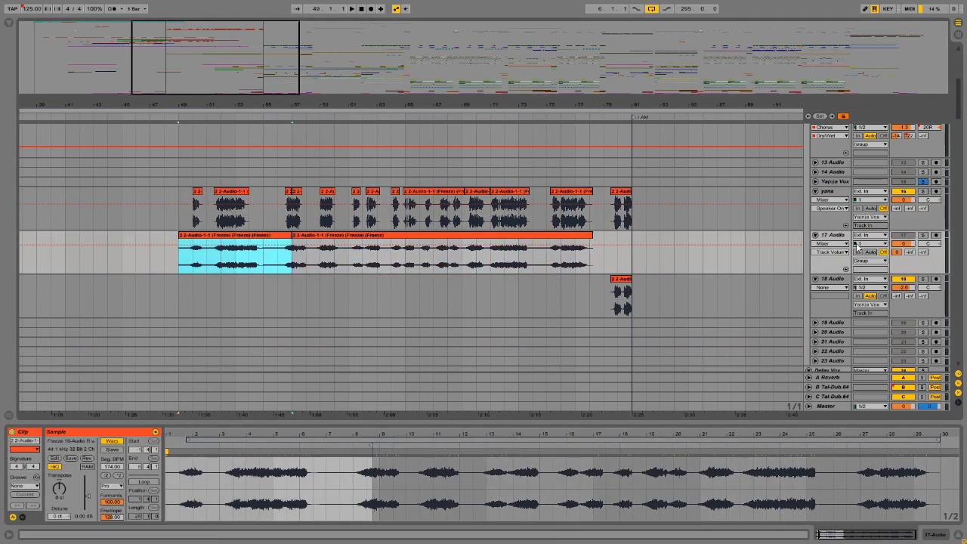
left_click(829, 235)
left_click(923, 235)
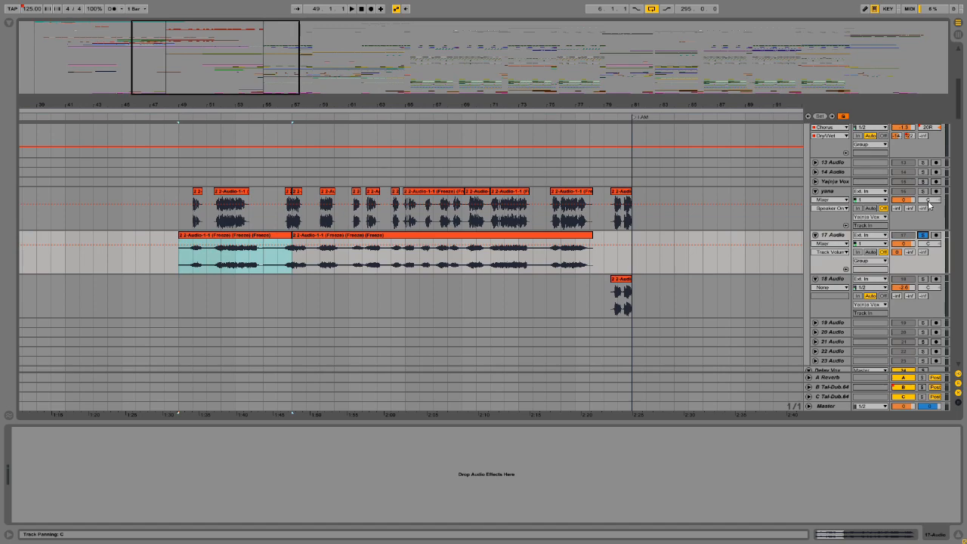
- Highlight the whole run of yana clips from about bar 48 to 82 and place the insert mark at bar 49
left_click_drag(231, 82, 201, 68)
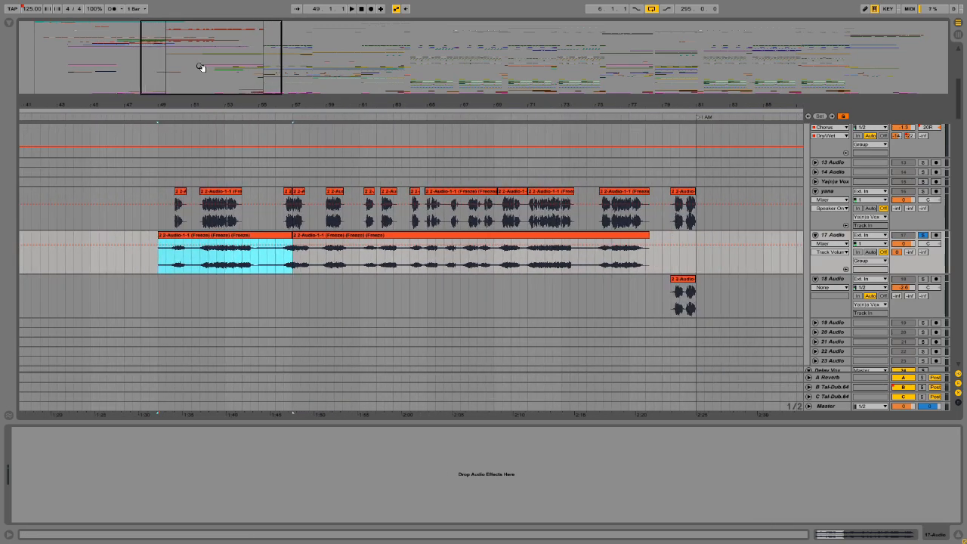
left_click_drag(720, 208, 146, 229)
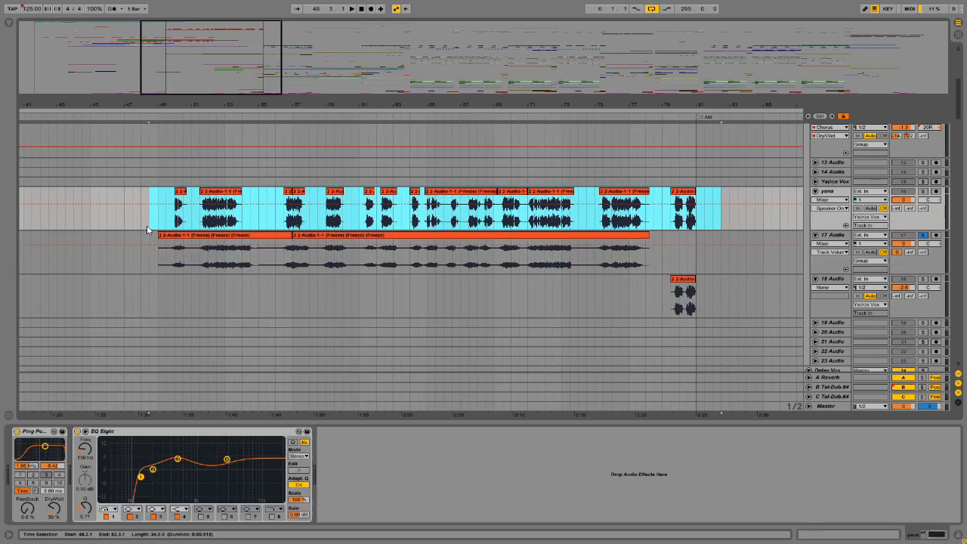
left_click(166, 212)
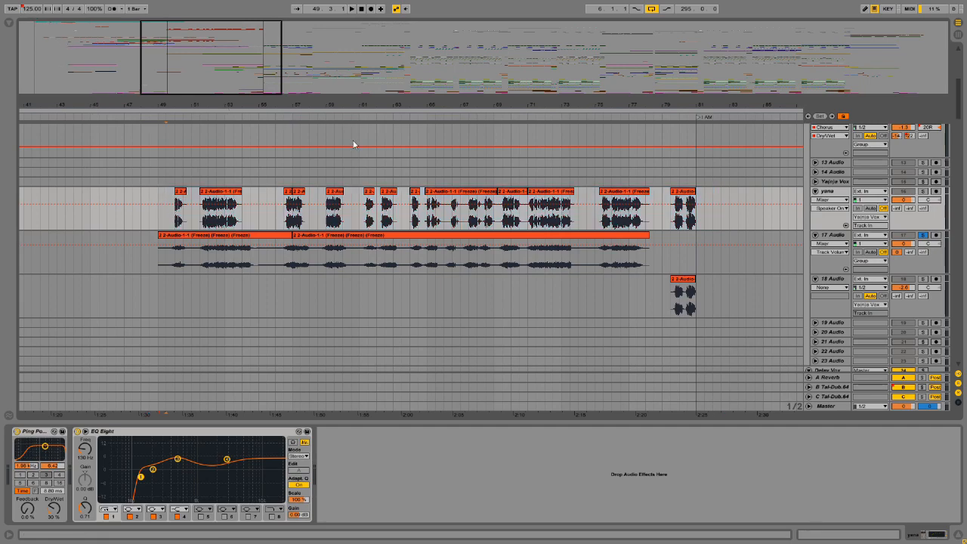
- Unfold the Master track to view its song tempo automation, mark bar 65 and fold the track again
left_click(809, 406)
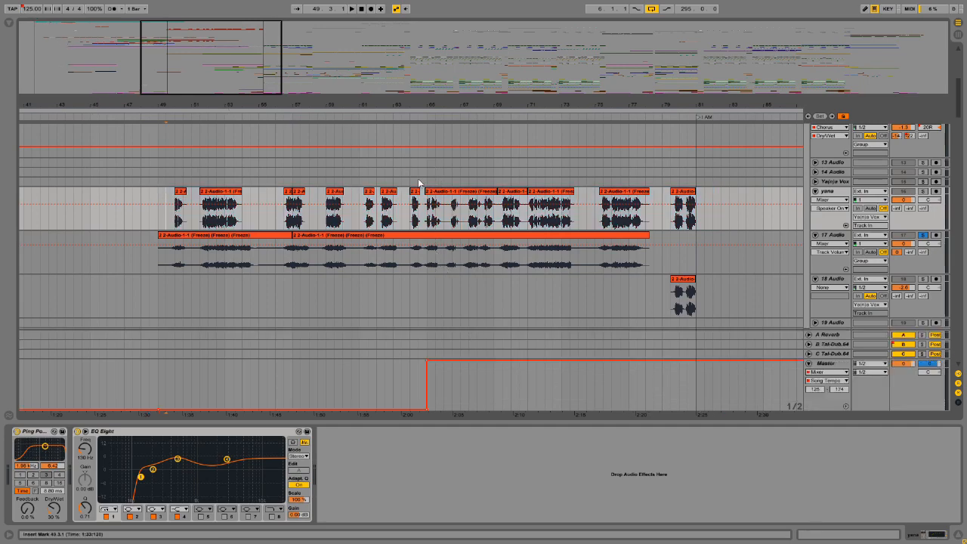
left_click(424, 173)
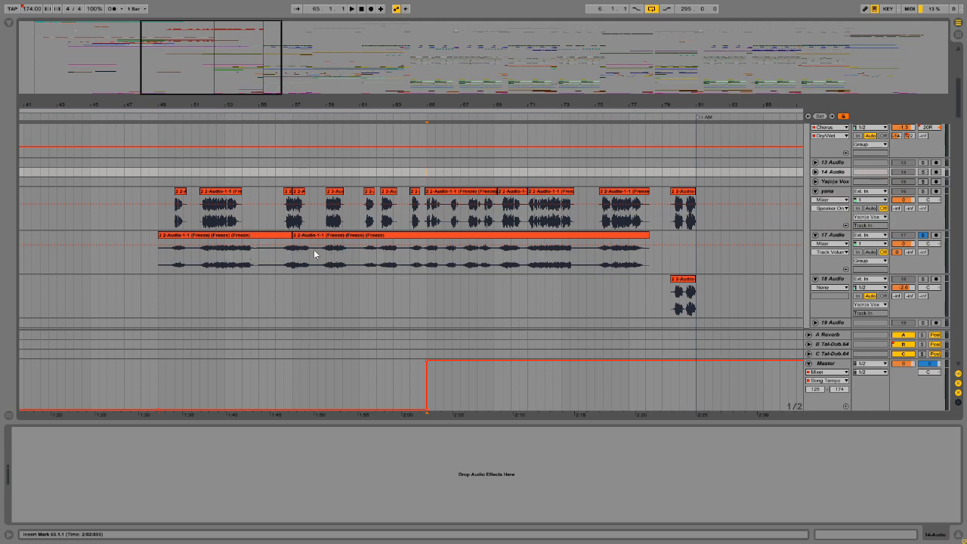
left_click(809, 363)
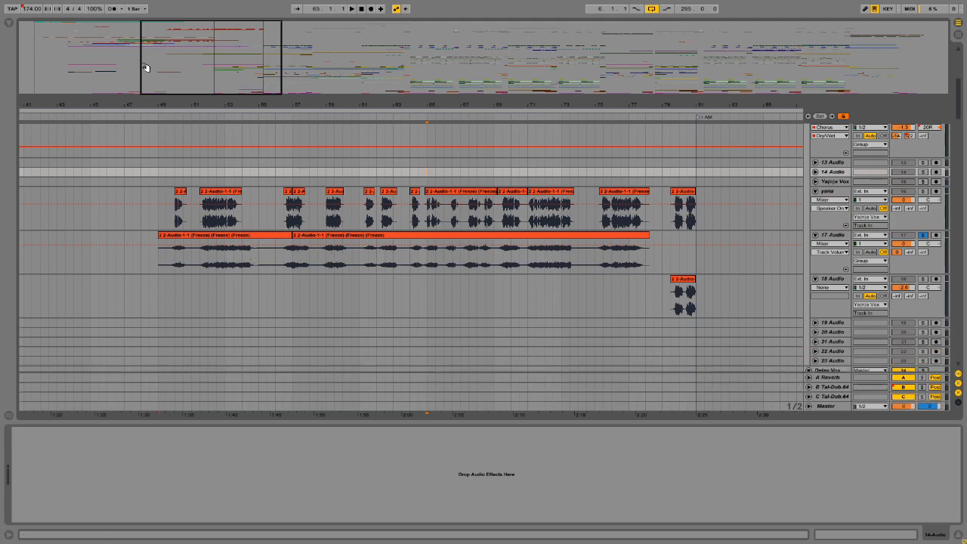
- View the samples of both 17 Audio clips and of the yana clips at bars 51, 69 and 79
left_click(321, 235)
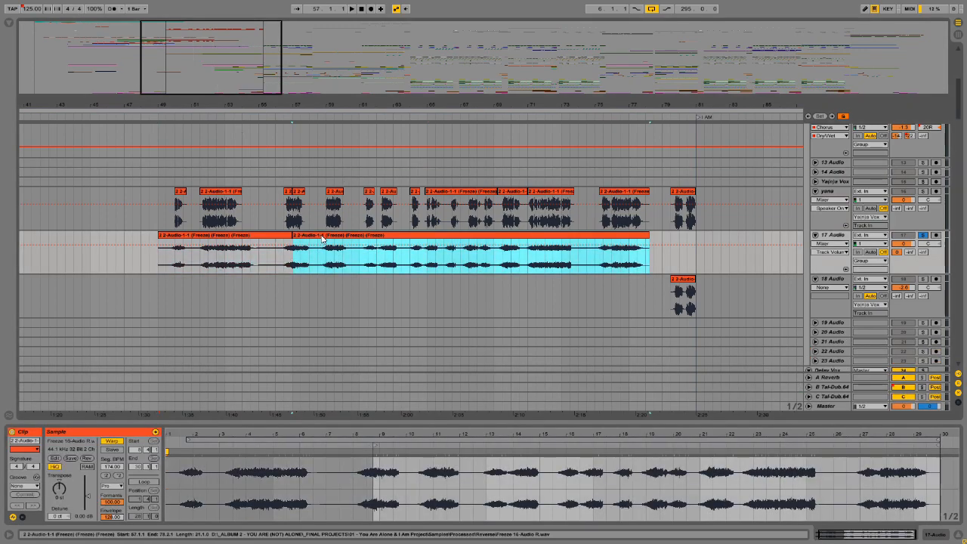
left_click(227, 235)
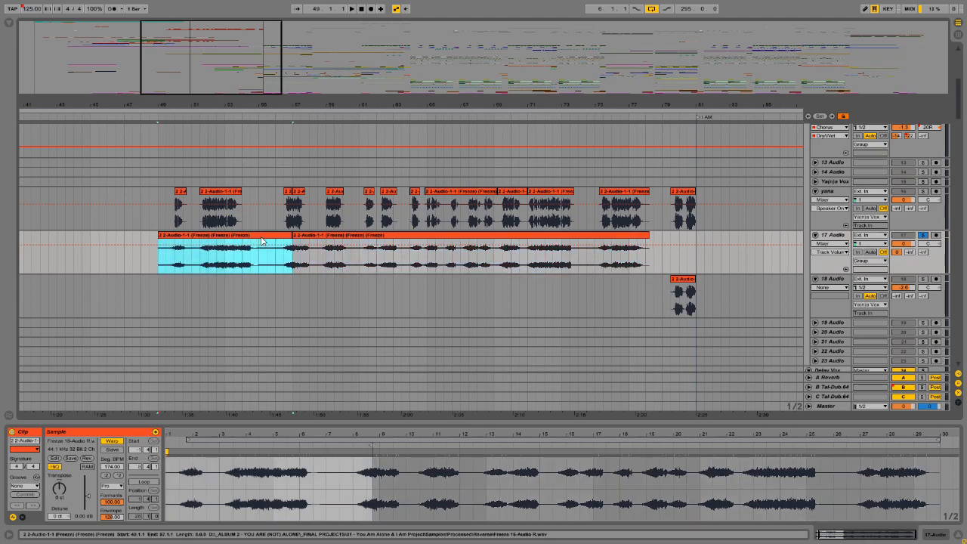
left_click(232, 194)
left_click(512, 191)
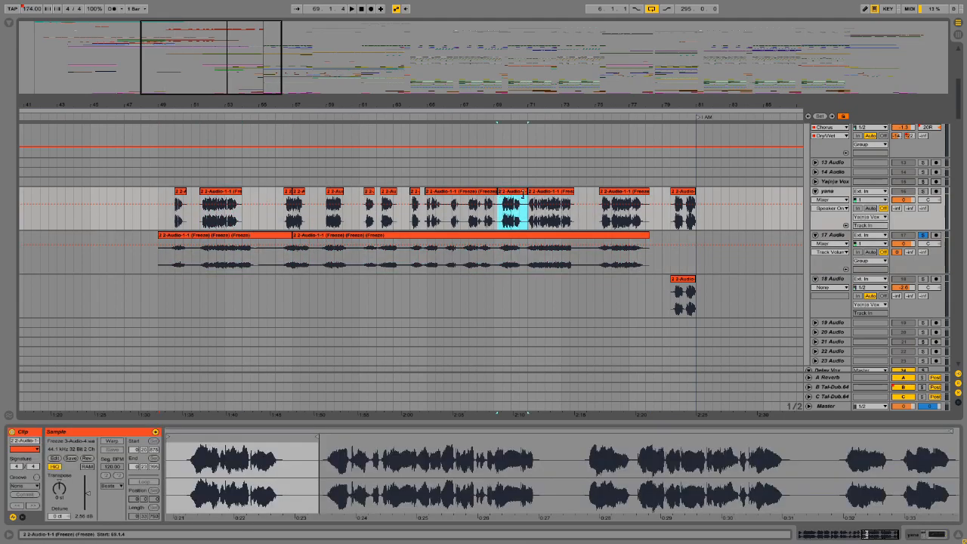
left_click(690, 194)
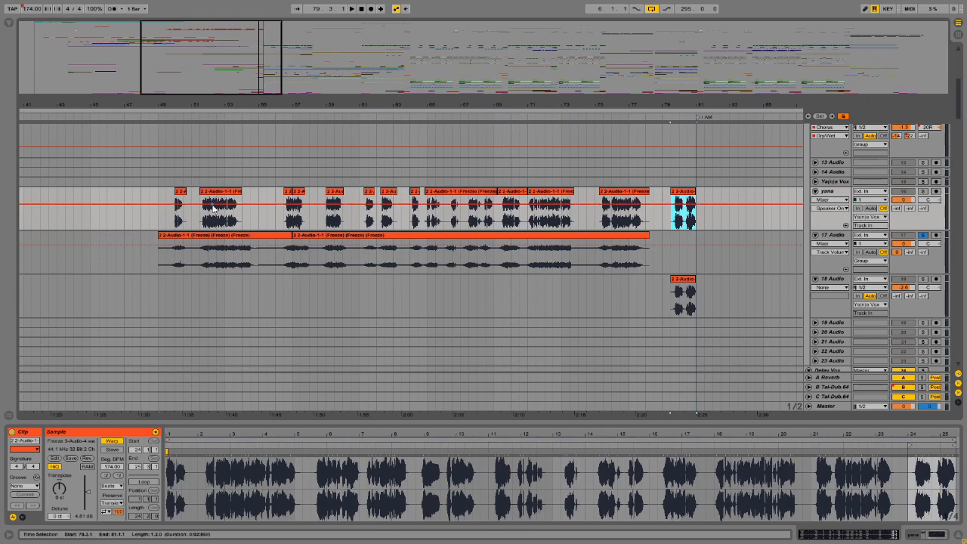
- Solo the yana track together with 17 Audio and compare the samples of both 17 Audio clips
left_click(923, 192)
left_click(462, 235)
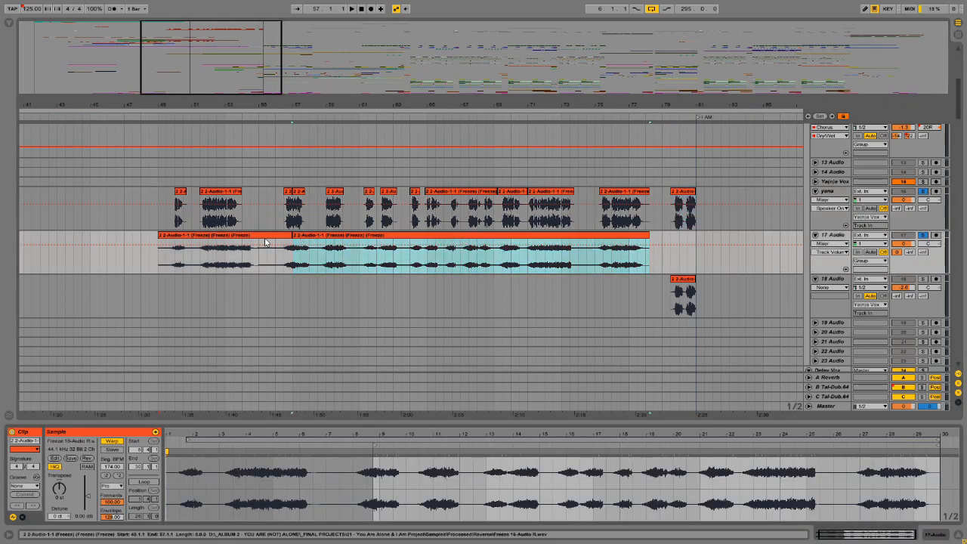
left_click(265, 242)
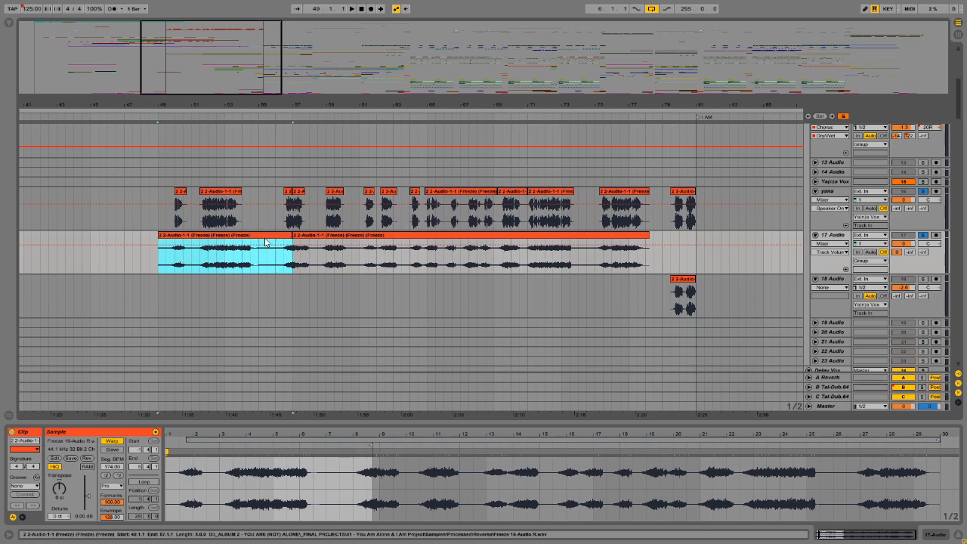
- Play the soloed yana and 17 Audio tracks together from around bar 49 to about bar 54
left_click_drag(173, 38, 130, 274)
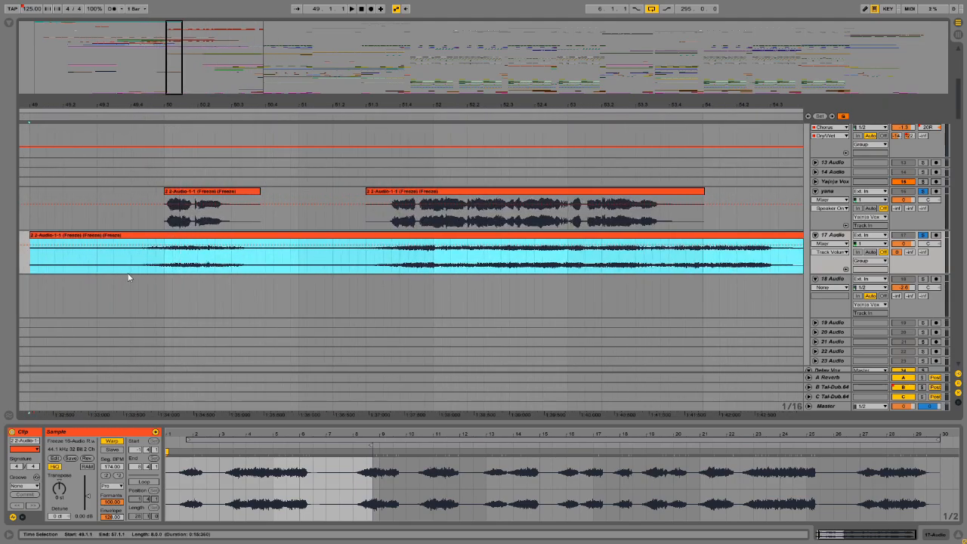
left_click(68, 265)
key("space")
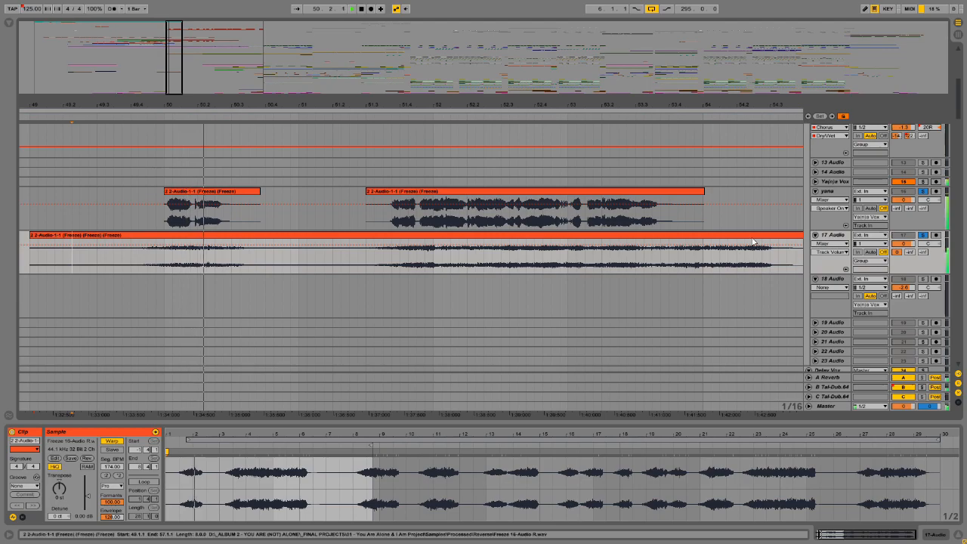
key("minus")
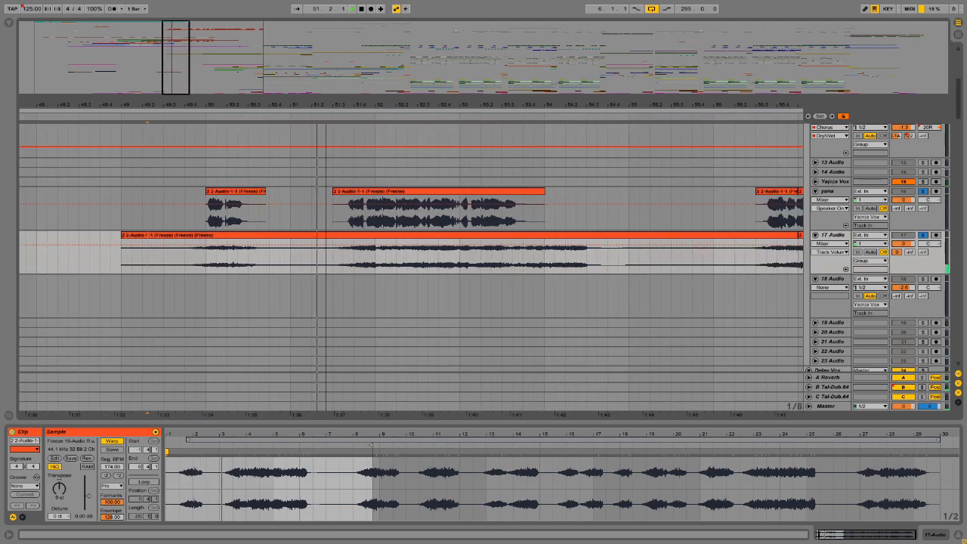
key("minus")
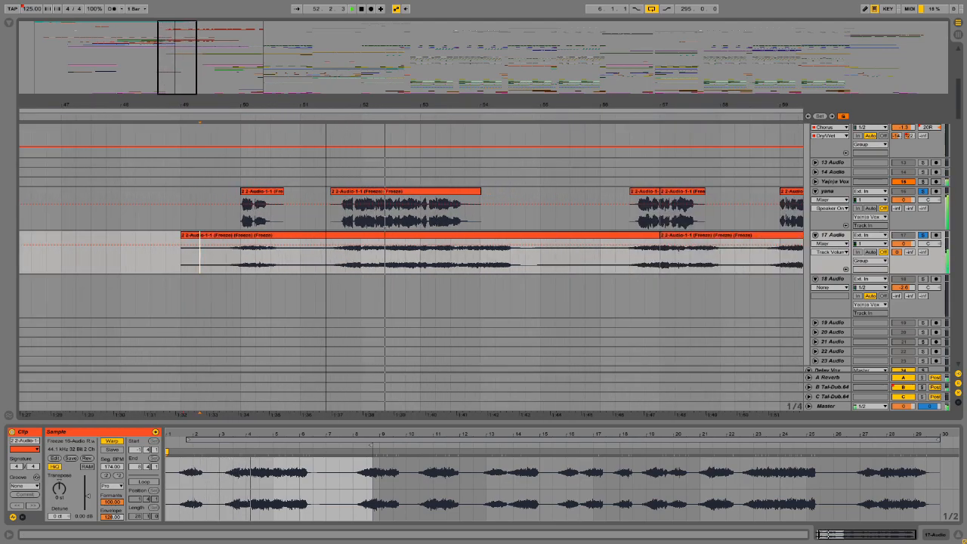
key("minus")
key("minus")
key("minus")
key("minus")
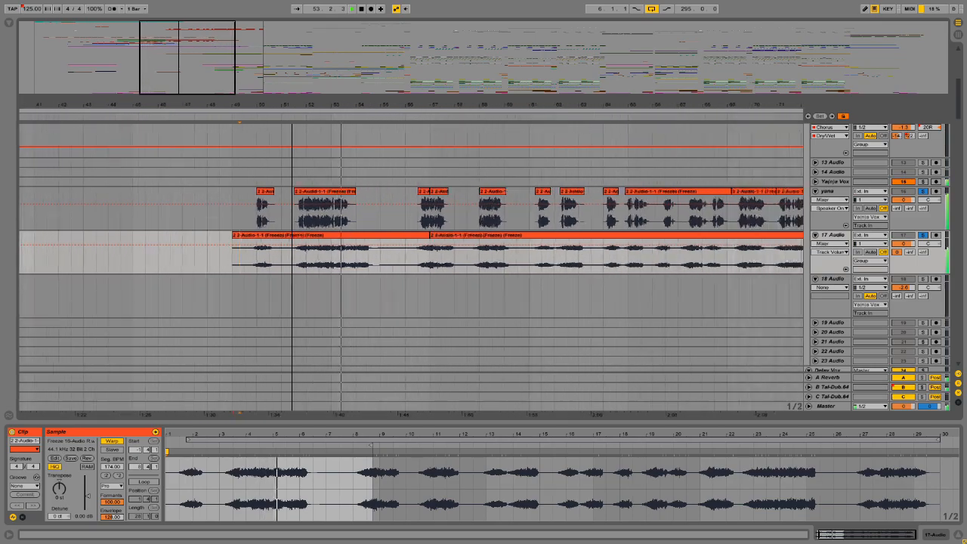
key("minus")
key("minus")
key("minus")
key("minus")
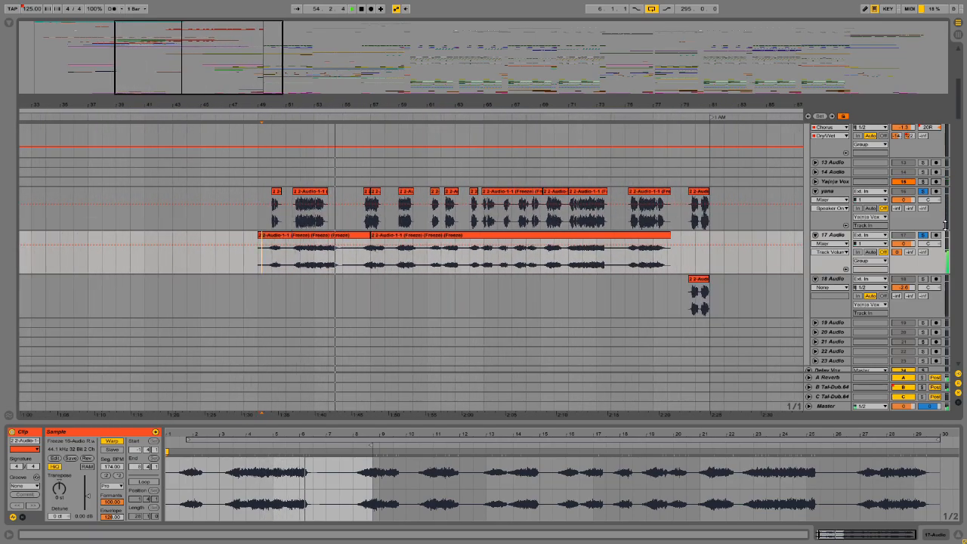
- Select the first 17 Audio clip and play both vocal tracks from bar 56 to around bar 60
left_click(340, 235)
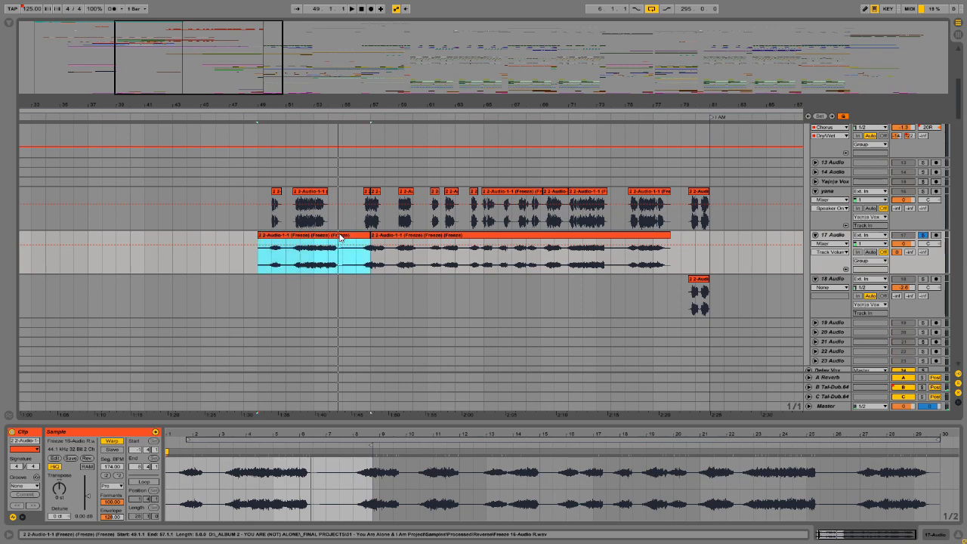
left_click(357, 264)
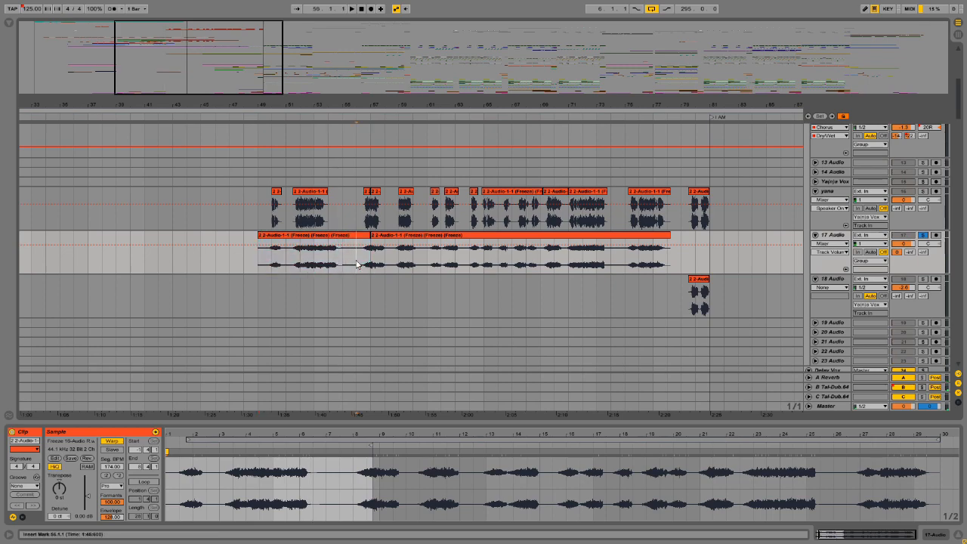
key("space")
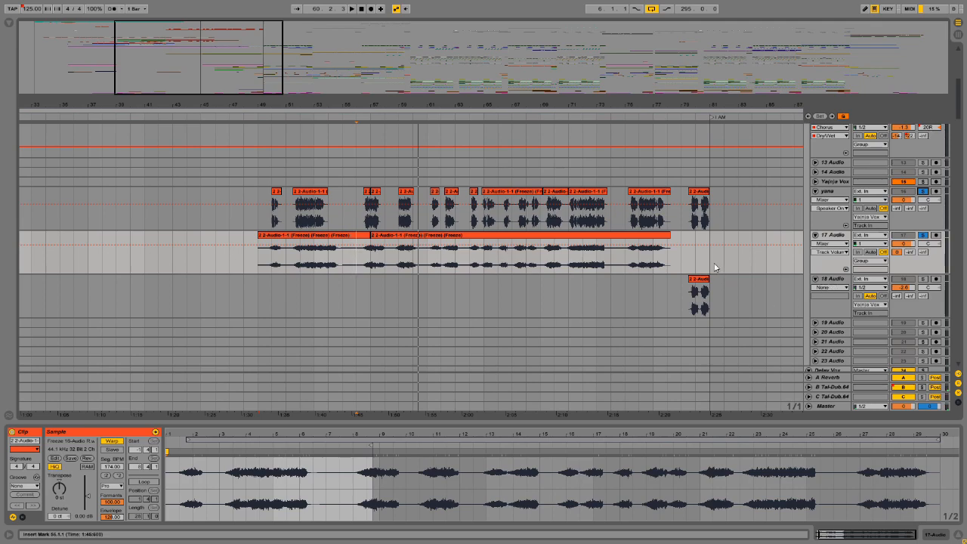
- Play yana and 17 Audio together from bar 65, stopping around bar 68
left_click(492, 267)
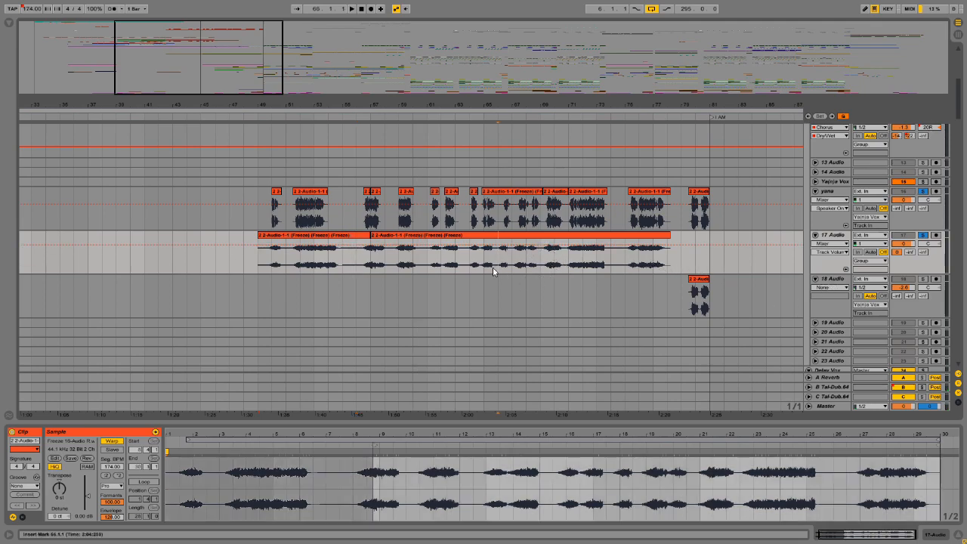
left_click(483, 265)
left_click(470, 263)
left_click(482, 132, "shift")
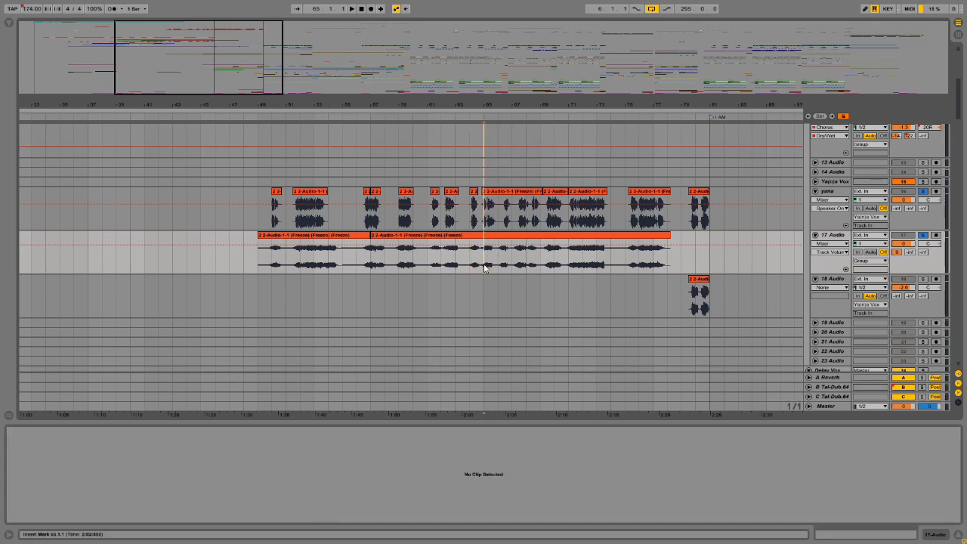
key("space")
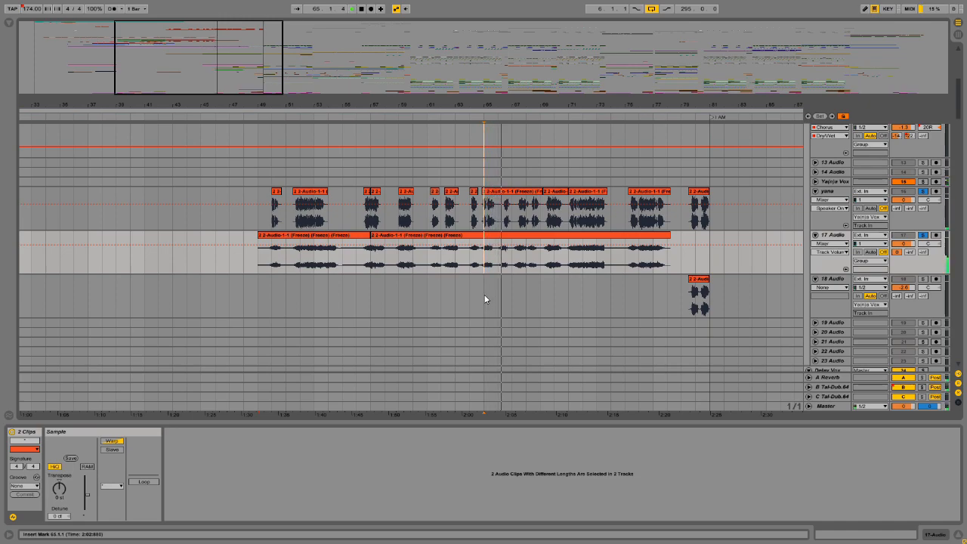
left_click_drag(205, 87, 247, 68)
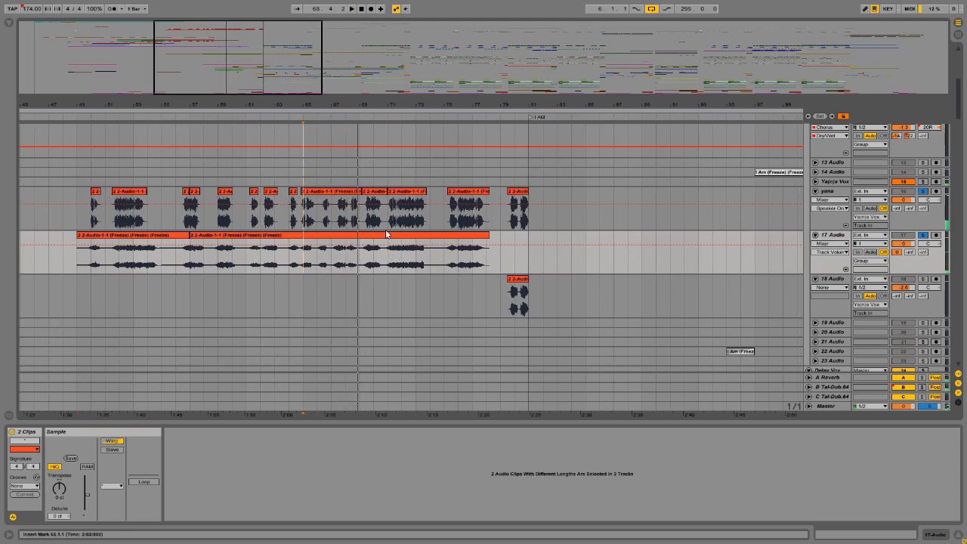
- Copy the first yana clip at bar 50 and insert a new audio track below 18 Audio
left_click(95, 213)
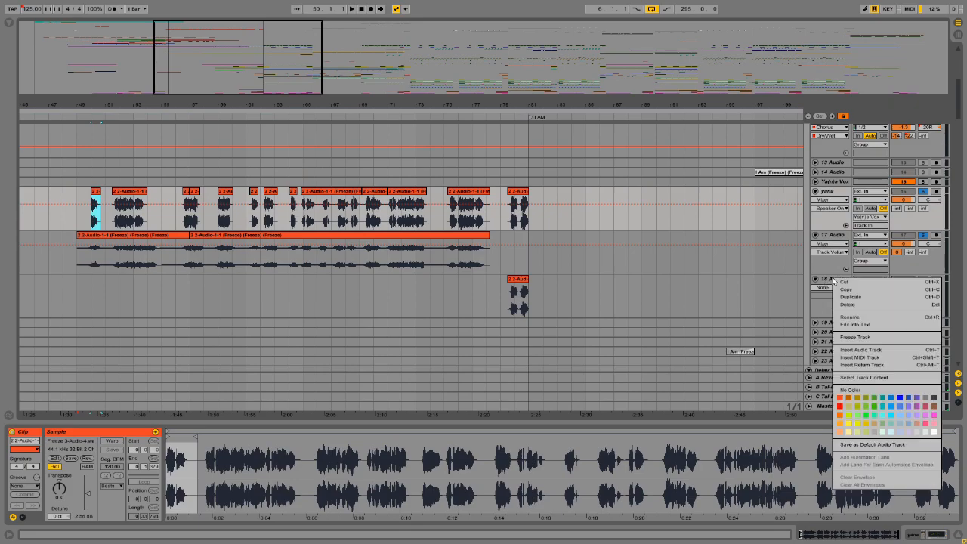
right_click(834, 280)
left_click(866, 349)
right_click(838, 279)
left_click(716, 347)
- Paste the copied clip at bar 50 on the new 19 Audio track, play it and reverse its sample
left_click(90, 333)
key("ctrl+v")
key("space")
left_click(87, 459)
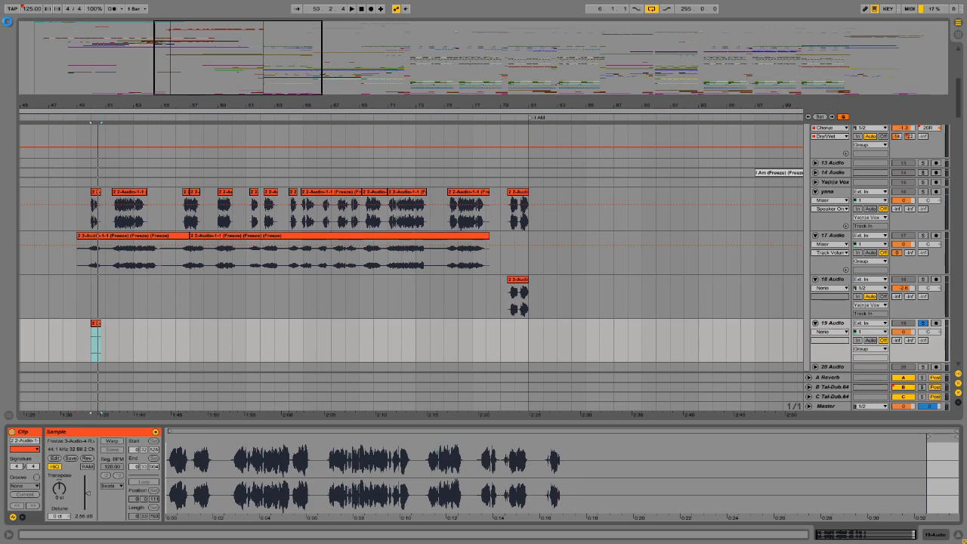
- Add the Reverb audio effect to 19 Audio with a 2.41 s decay time and 60% dry/wet
left_click(7, 23)
left_click(34, 74)
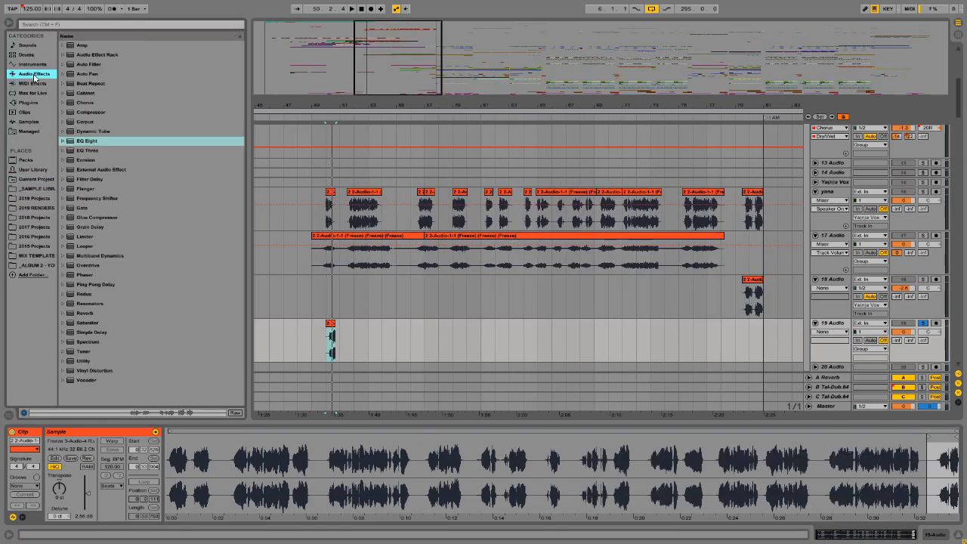
double_click(85, 313)
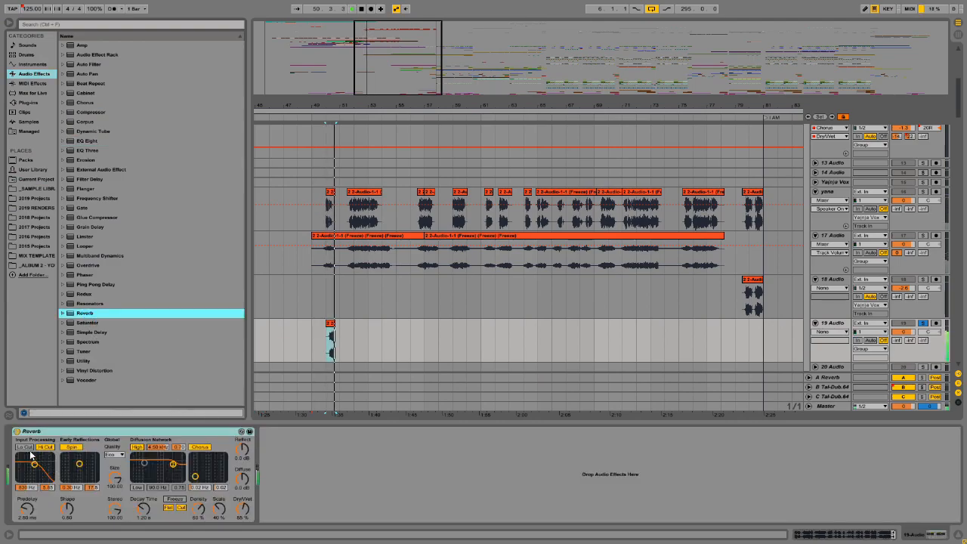
left_click_drag(147, 517, 147, 509)
left_click_drag(242, 511, 242, 508)
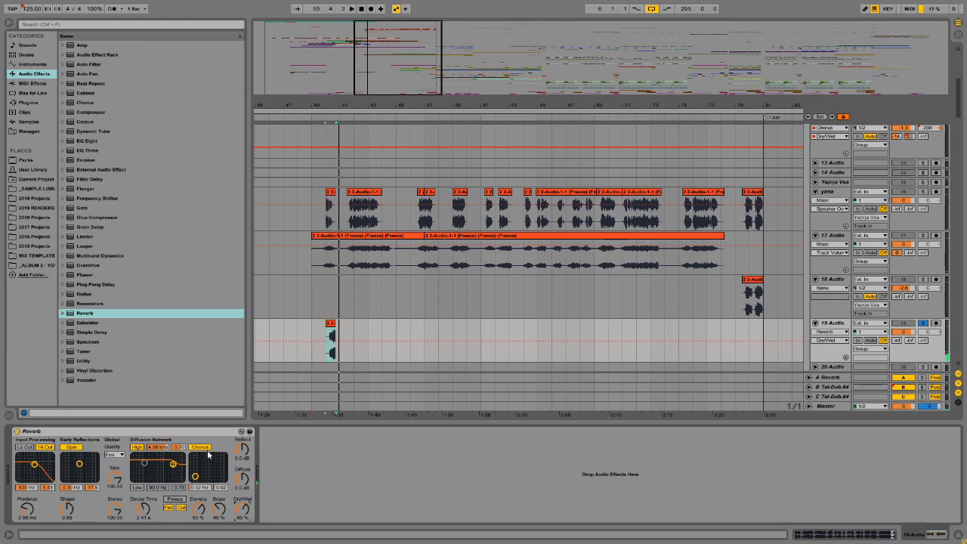
- Insert Ping Pong Delay before the Reverb with beat delay 4, 39% dry/wet, 12% feedback and its filter at about 2.59 kHz
left_click(81, 285)
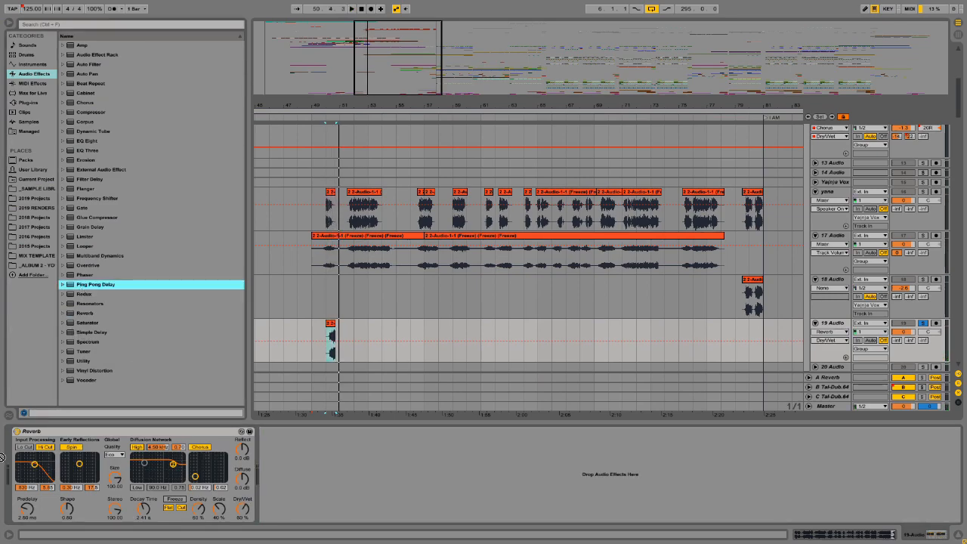
left_click_drag(28, 499, 30, 497)
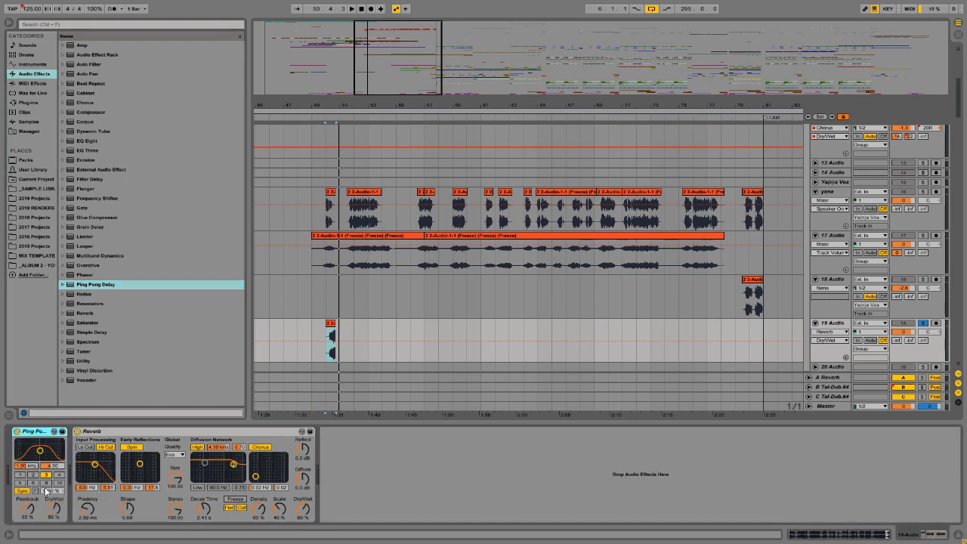
left_click(60, 475)
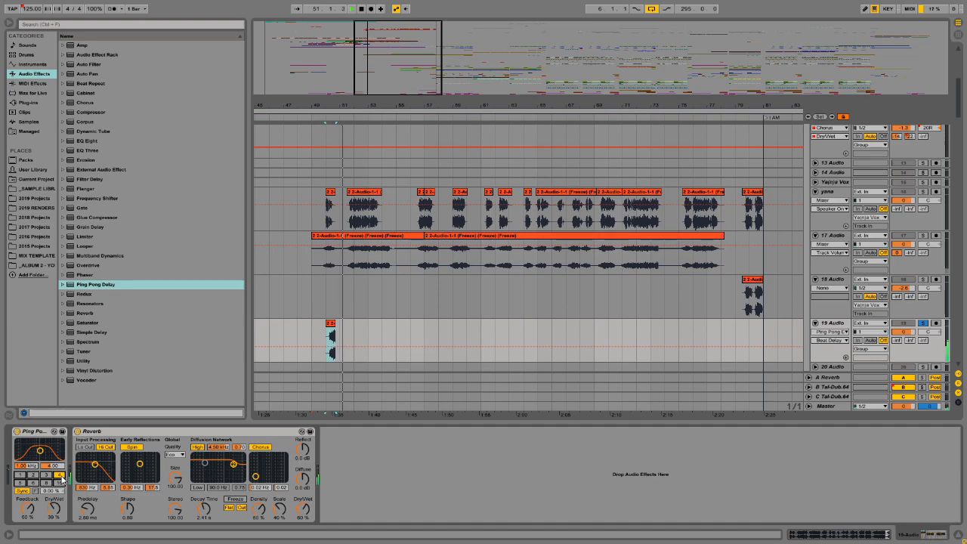
left_click_drag(17, 498, 17, 521)
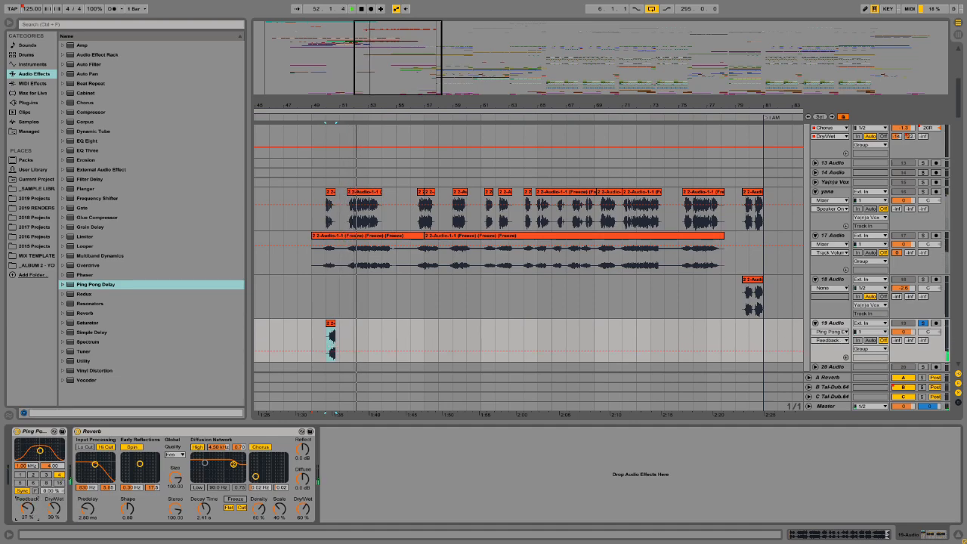
left_click_drag(40, 451, 45, 450)
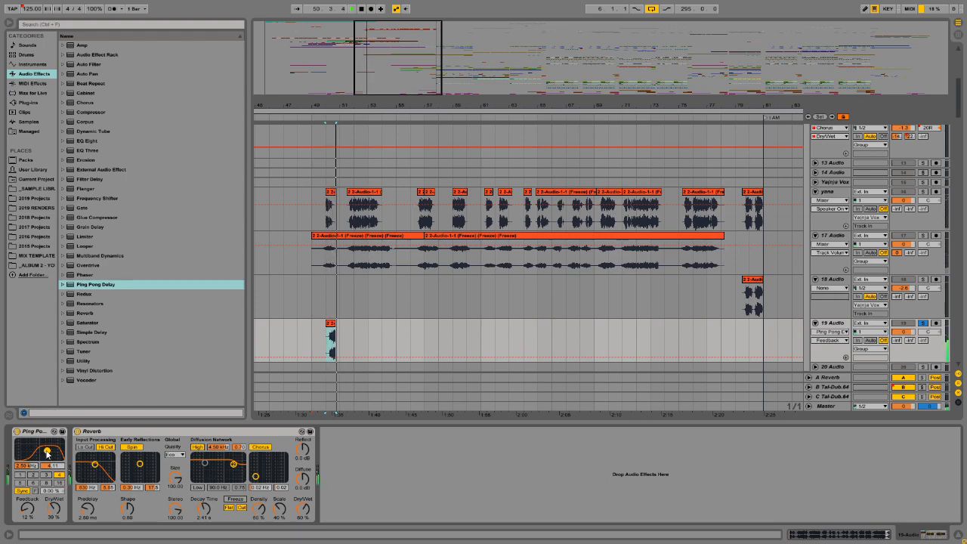
- Freeze 19 Audio and flatten it so its delay and reverb are rendered into the audio
right_click(834, 325)
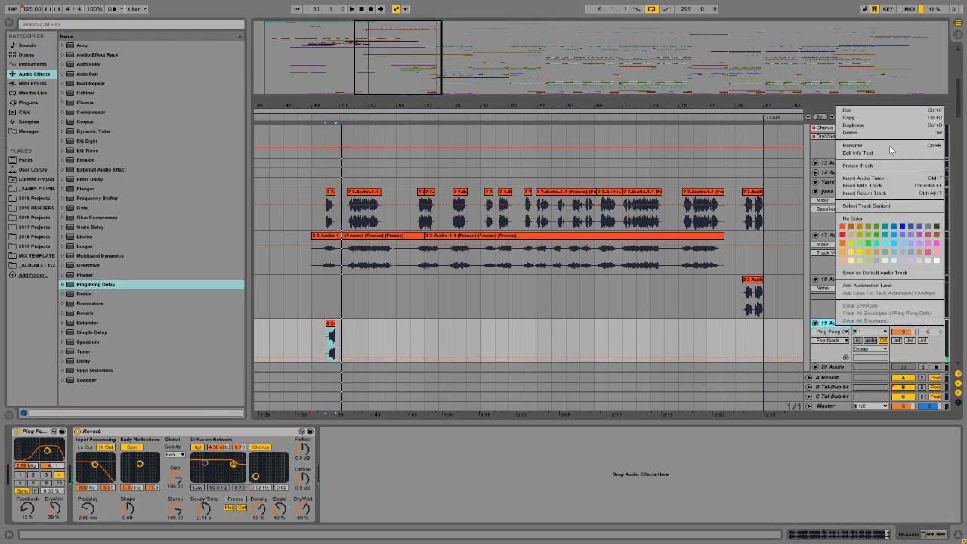
left_click(878, 173)
right_click(821, 333)
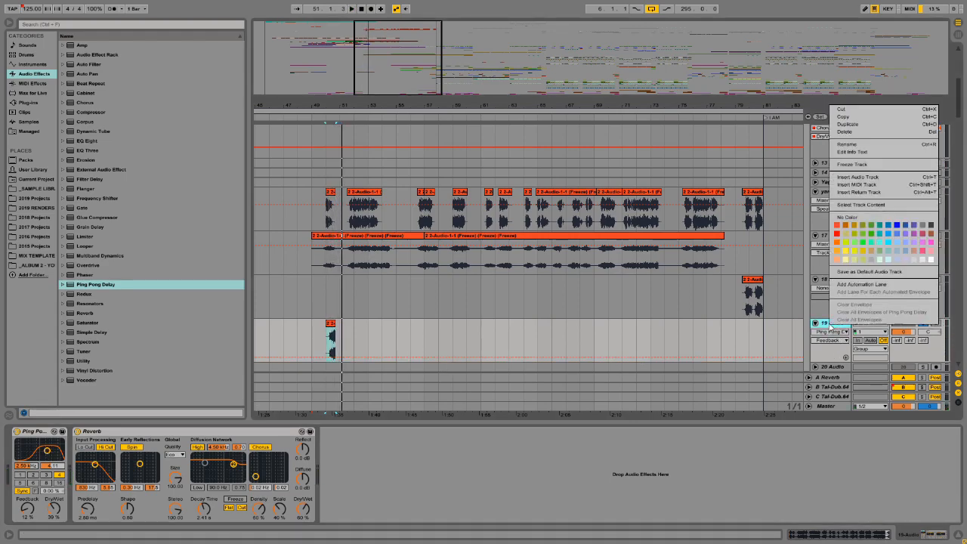
left_click(877, 173)
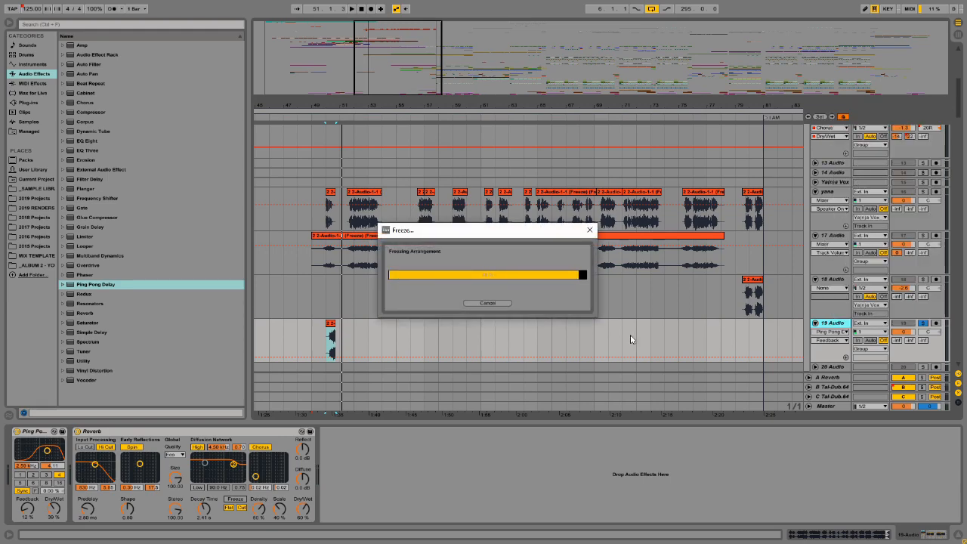
right_click(831, 325)
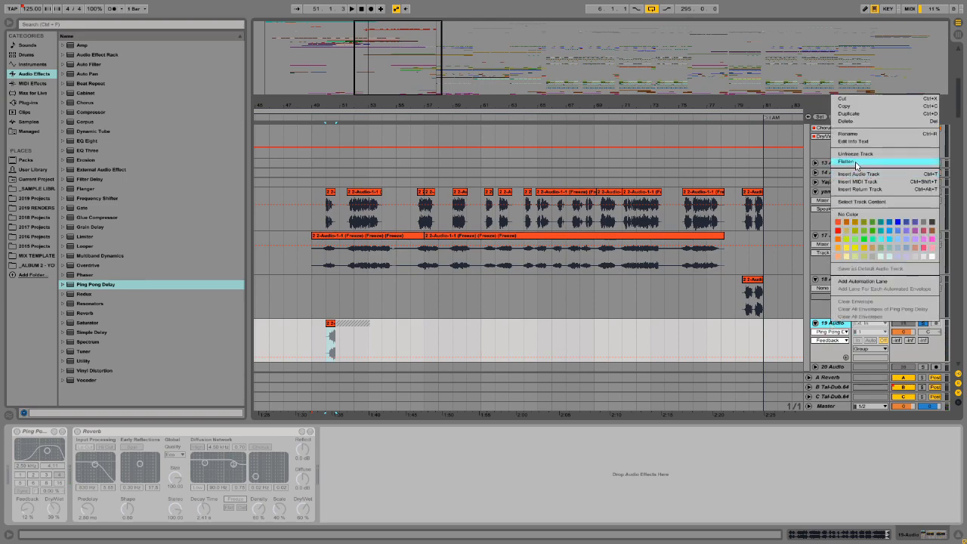
left_click(877, 171)
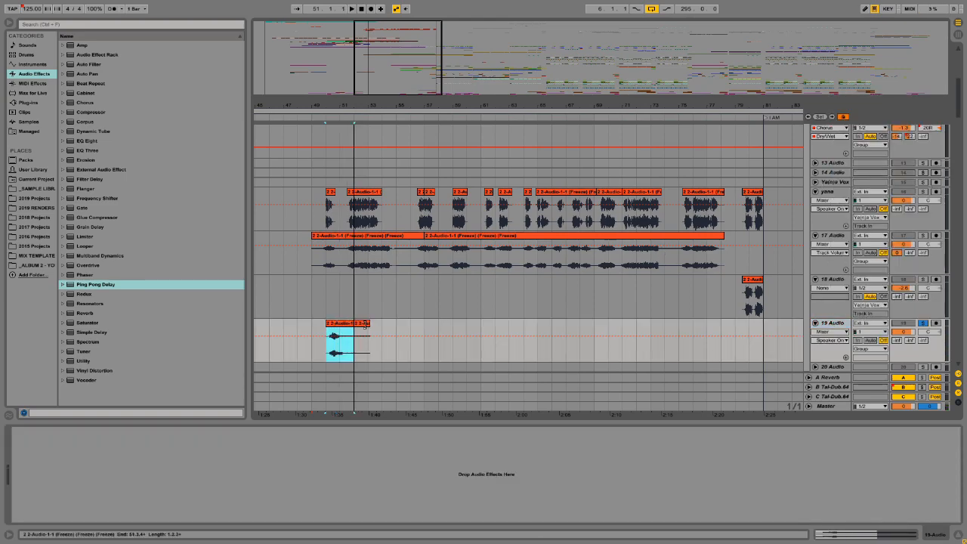
- Reverse the flattened 19 Audio clip, including its full delay and reverb tail, and play it back
left_click(351, 325)
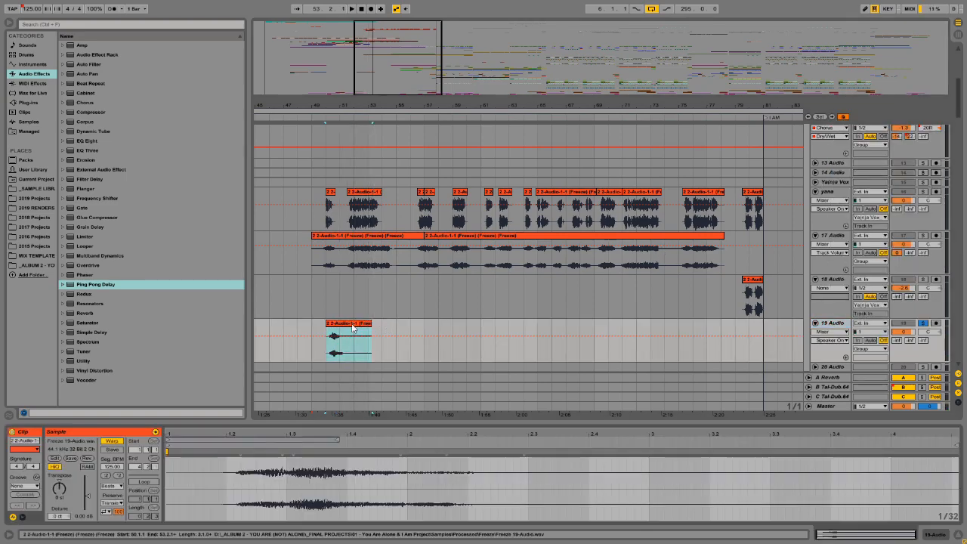
left_click(87, 459)
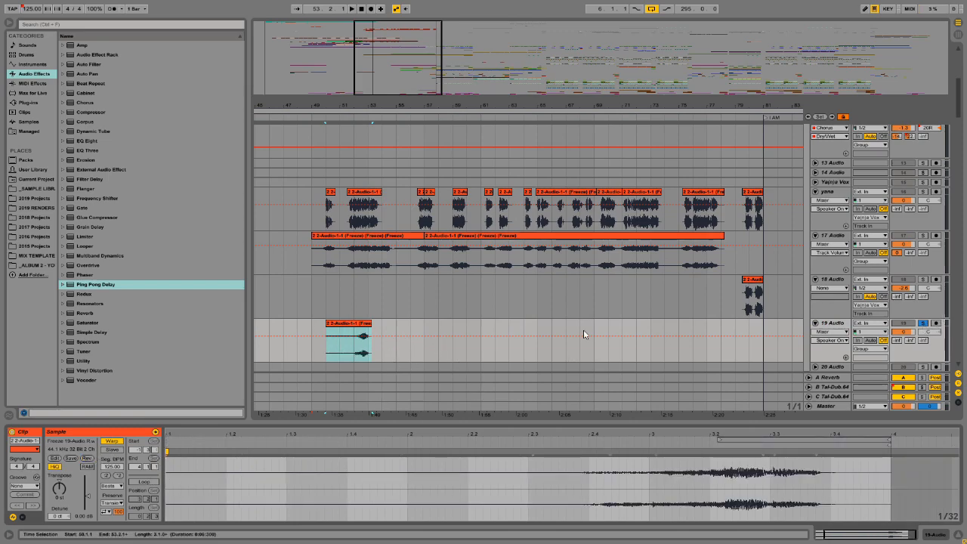
key("space")
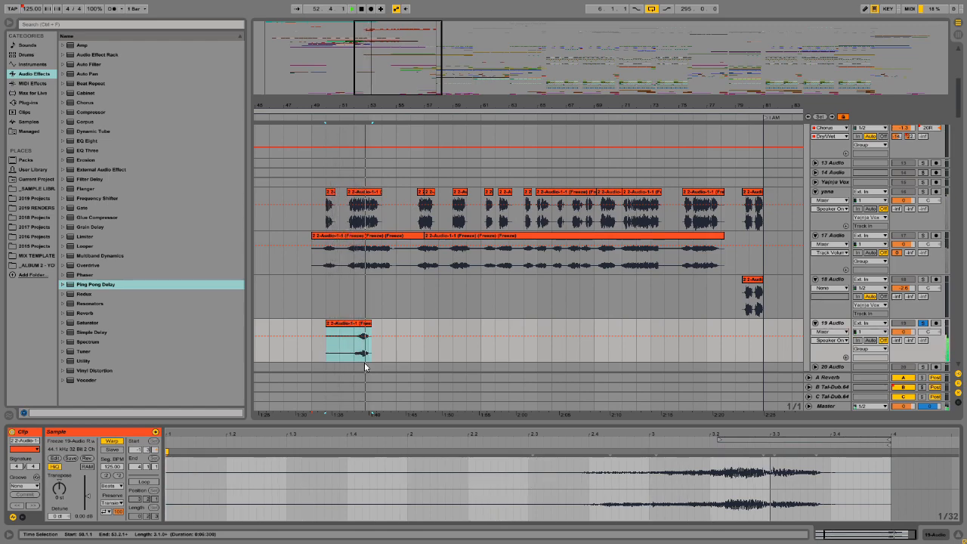
left_click(841, 327)
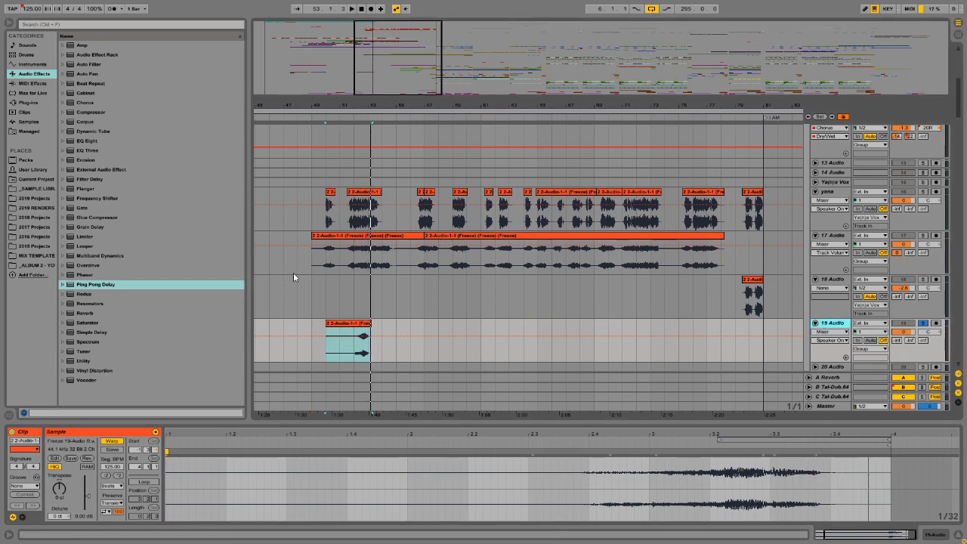
- Undo the reversed-vocal demo edits, including the inserted 19 Audio track, hide the browser and show a wider stretch of the arrangement
key("ctrl+z")
left_click(6, 25)
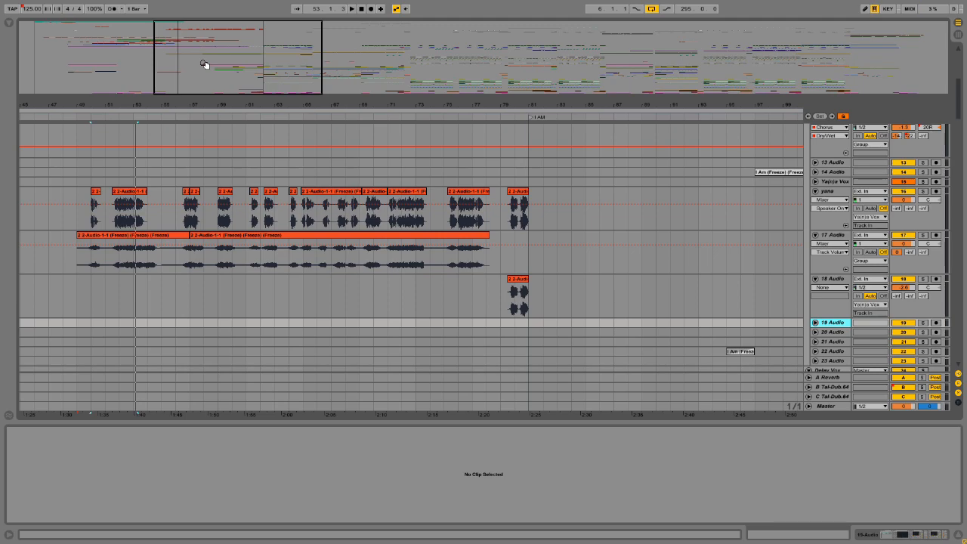
left_click_drag(204, 64, 202, 61)
- Solo the Ya(n)a Vox group track after checking the effects on its yana track
left_click(829, 200)
left_click(827, 191)
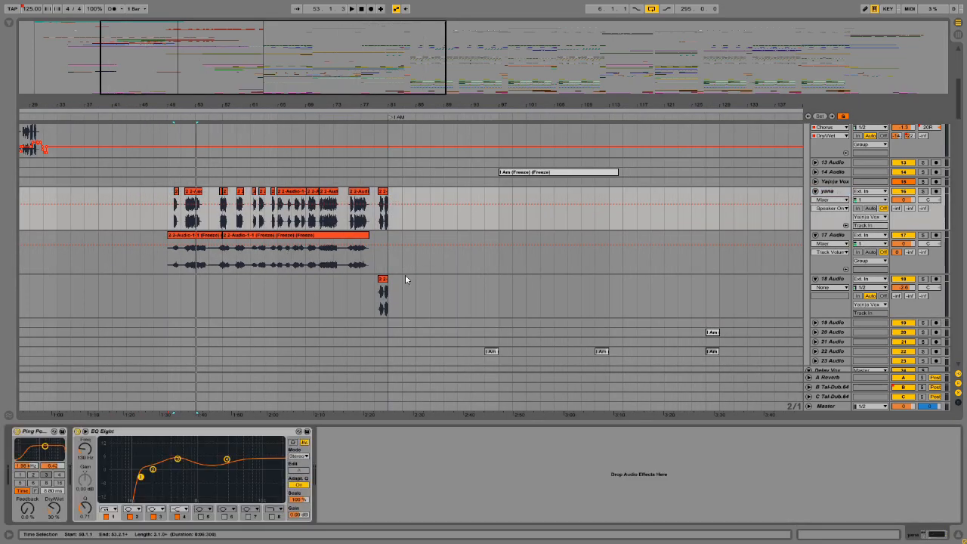
left_click(923, 192)
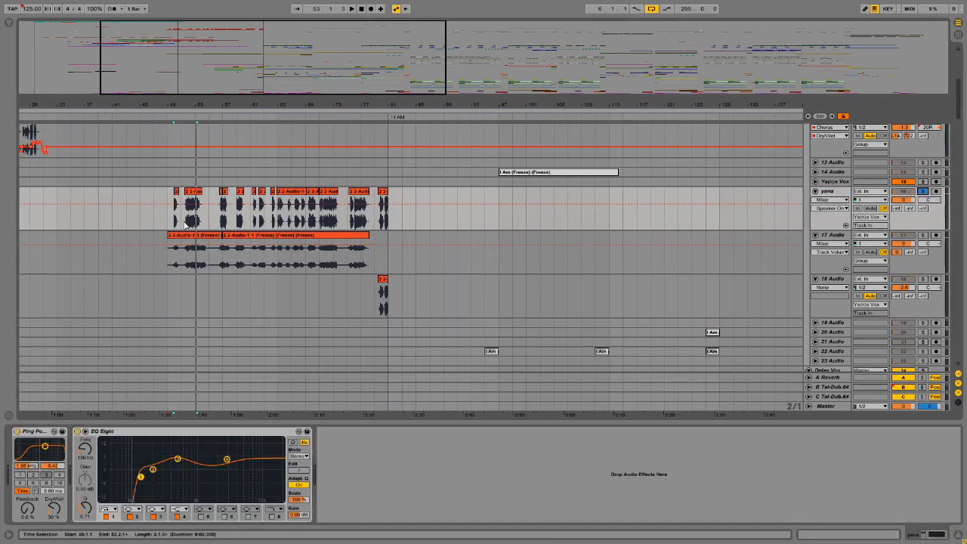
left_click(829, 182)
left_click(924, 182)
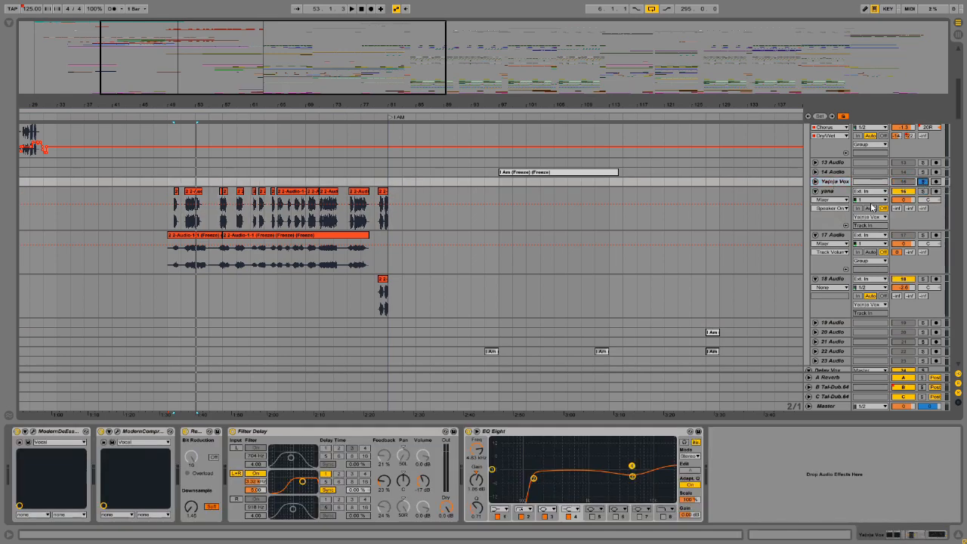
- Inspect the effect chains of the 18 Audio, yana and 17 Audio tracks
left_click(833, 279)
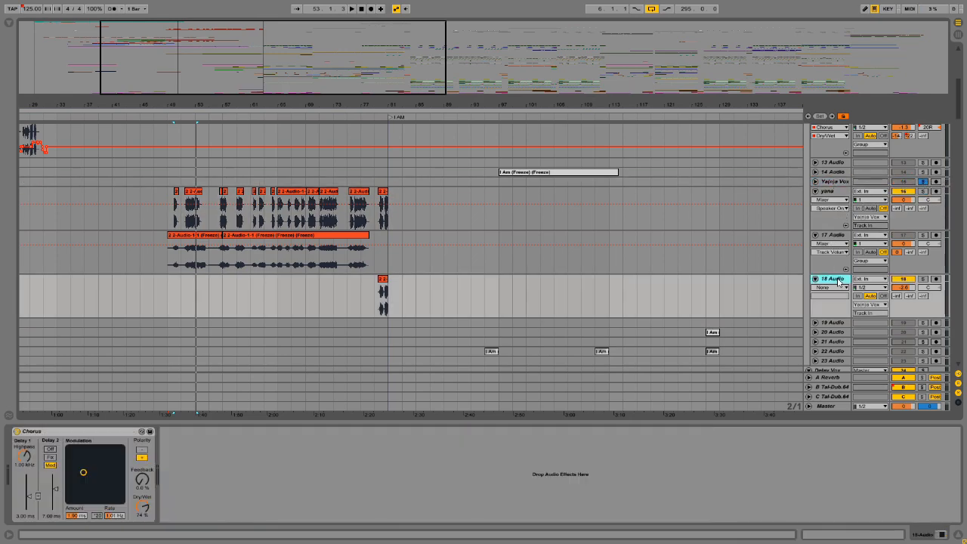
left_click(836, 194)
left_click(836, 237)
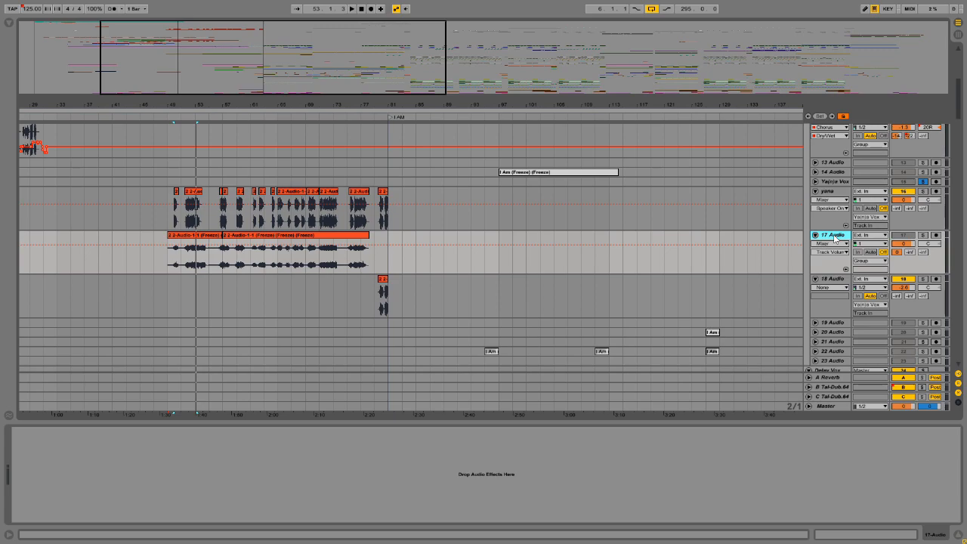
scroll(329, 220, "up", 10)
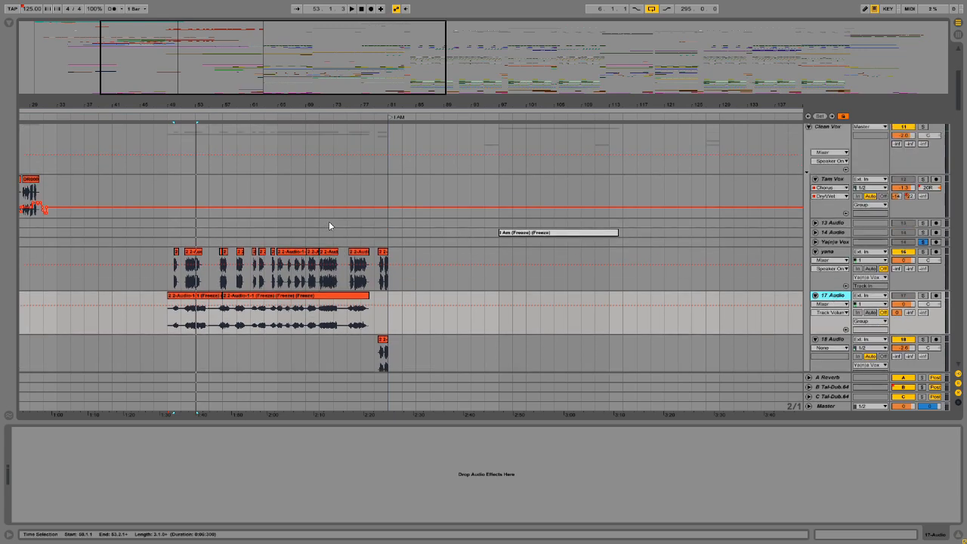
scroll(388, 207, "down", 5)
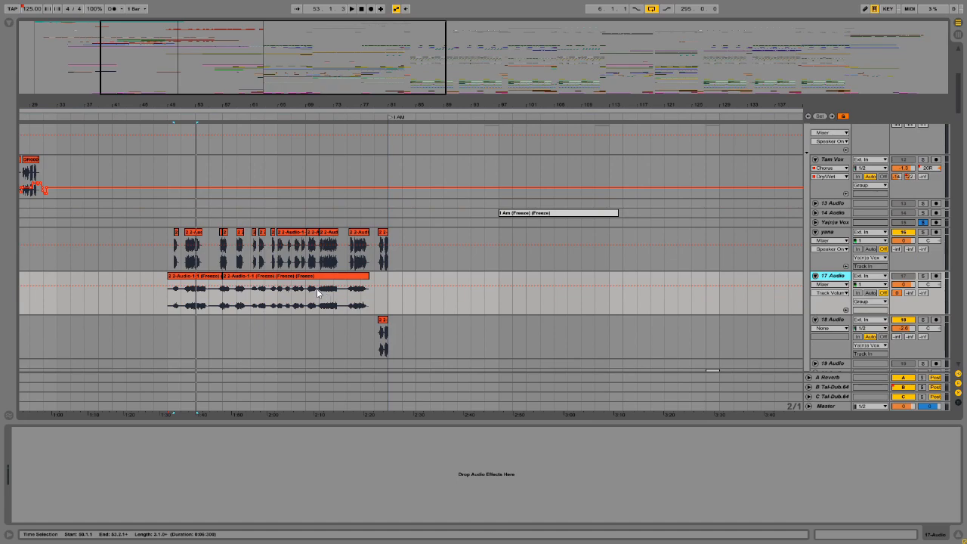
- Deactivate Ping Pong Delay and EQ Eight on the yana track and all effects on the Ya(n)a Vox group
left_click(831, 232)
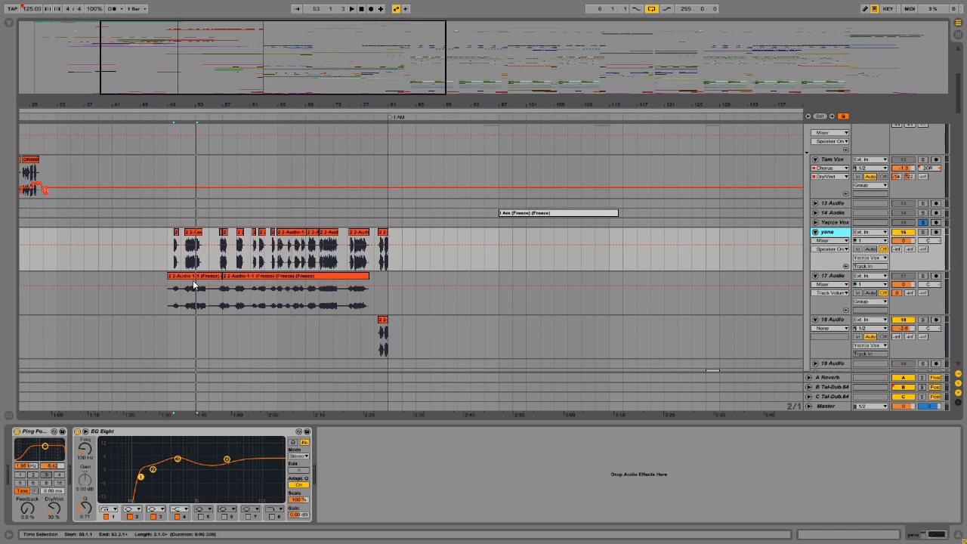
left_click(16, 431)
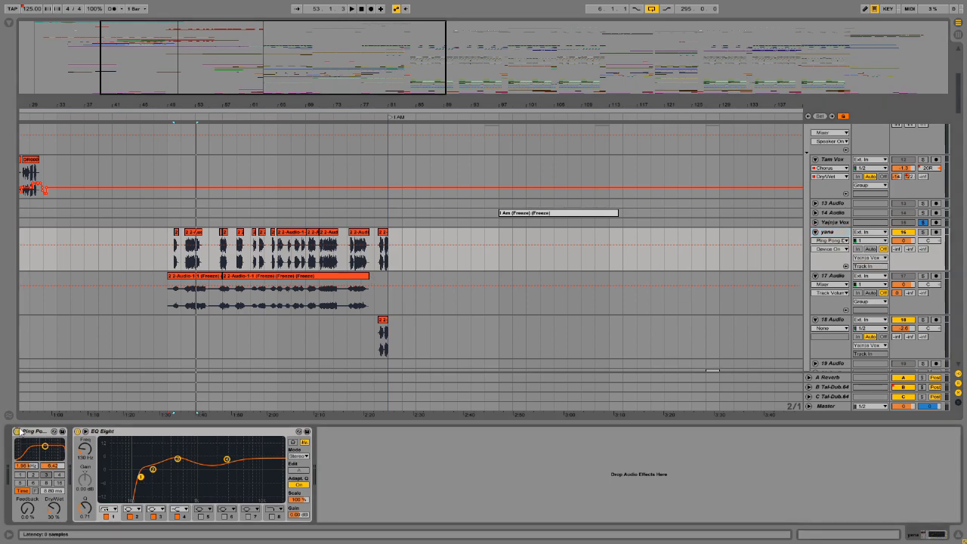
left_click(77, 431)
left_click(839, 224)
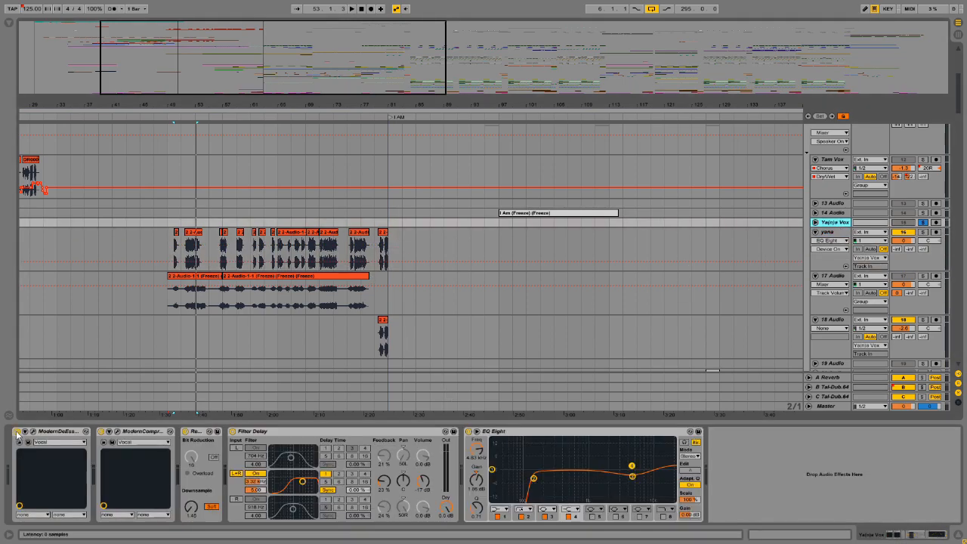
left_click(185, 431)
left_click(233, 432)
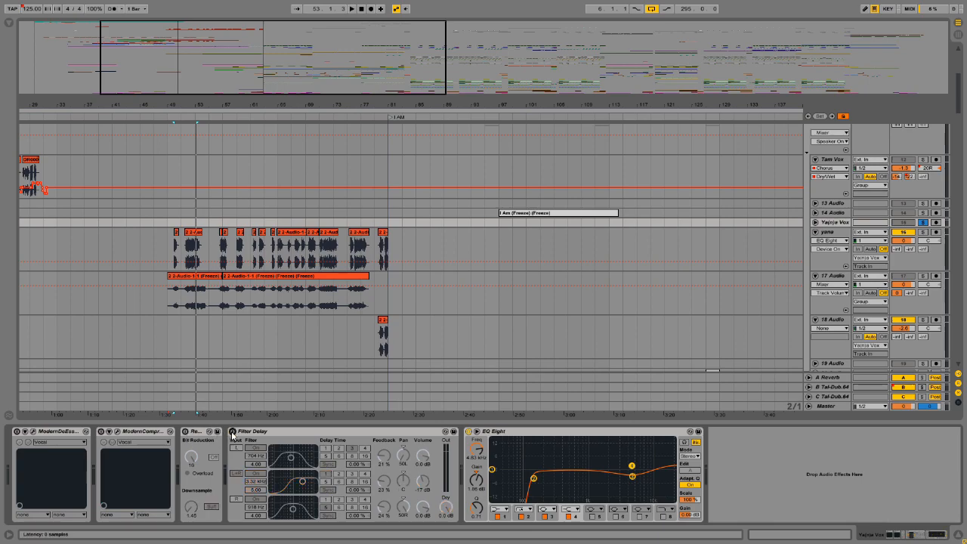
left_click(468, 432)
left_click(468, 432)
- Play the dry vocal from bar 65 and reactivate Ping Pong Delay and EQ Eight on the yana track
left_click(278, 223)
key("space")
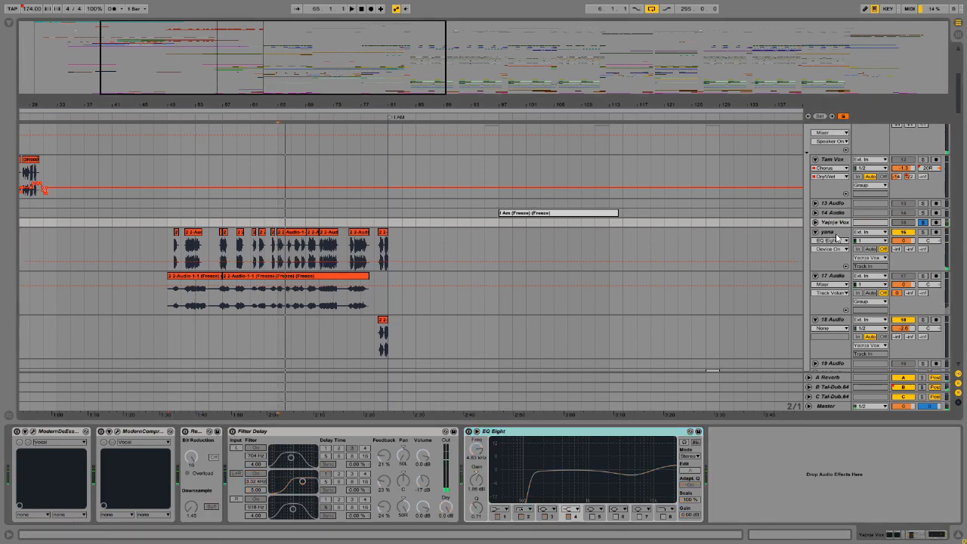
left_click(836, 238)
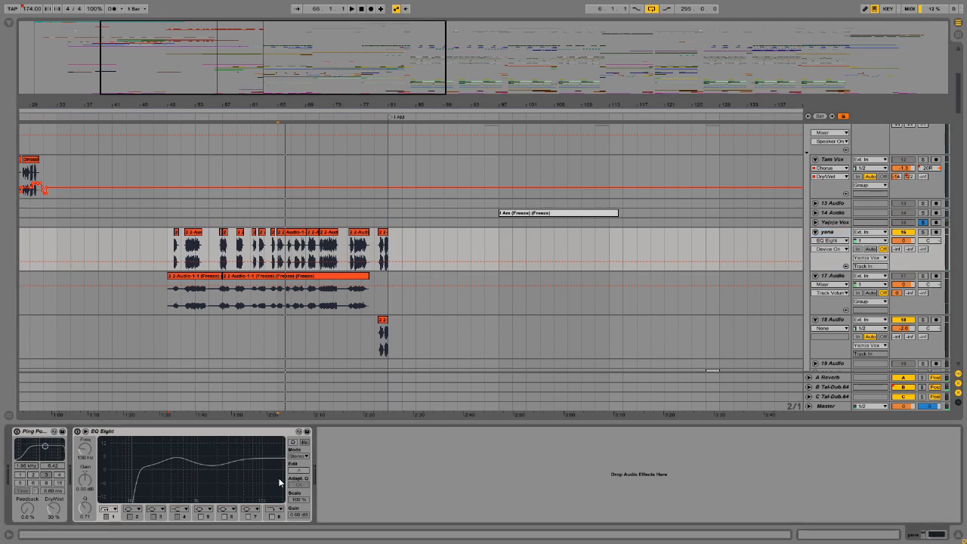
left_click(16, 431)
key("space")
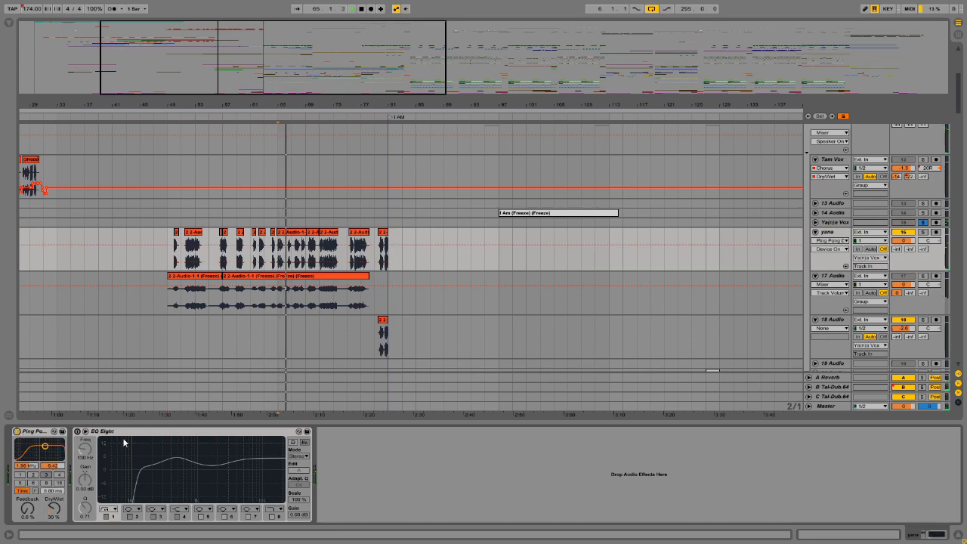
left_click(77, 432)
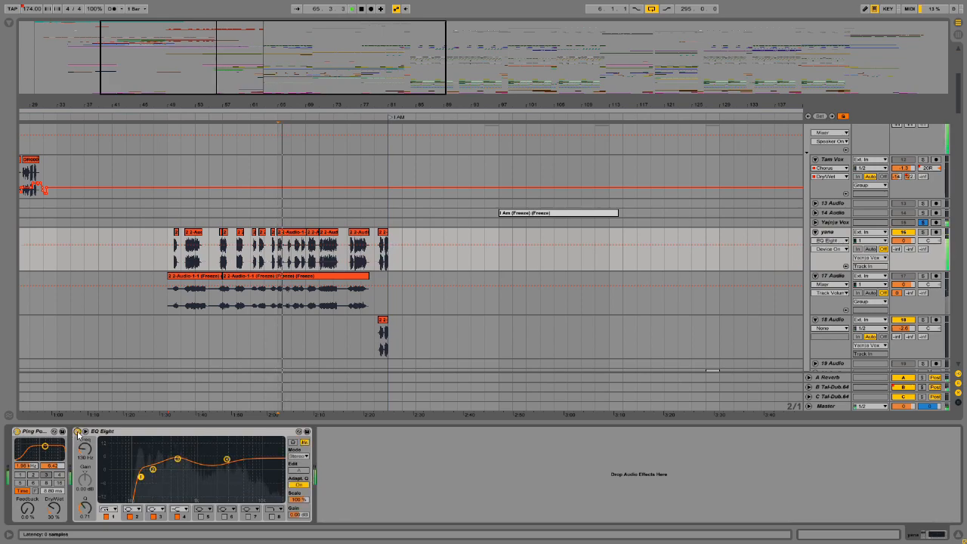
- Reactivate ModernDeEsser on the Ya(n)a Vox group and view its plug-in settings
key("Up")
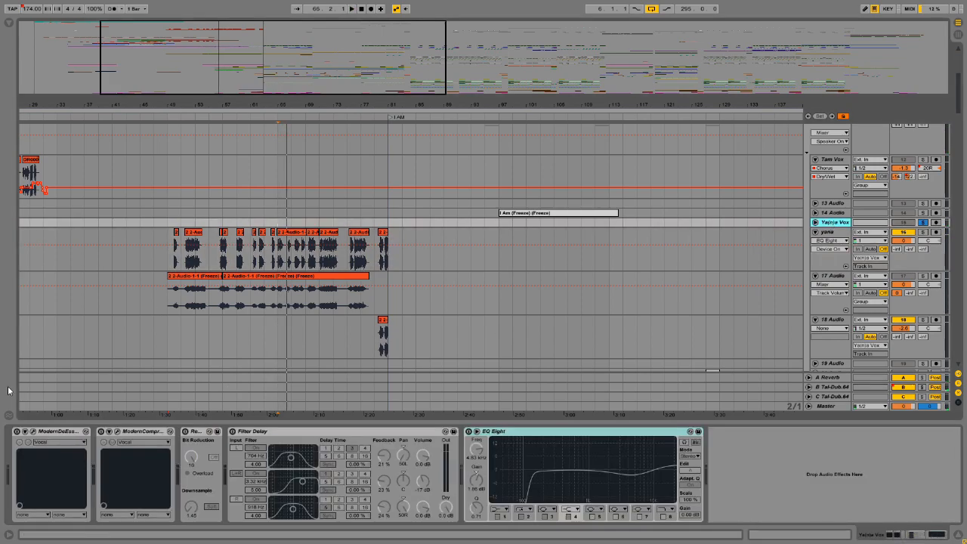
left_click(23, 432)
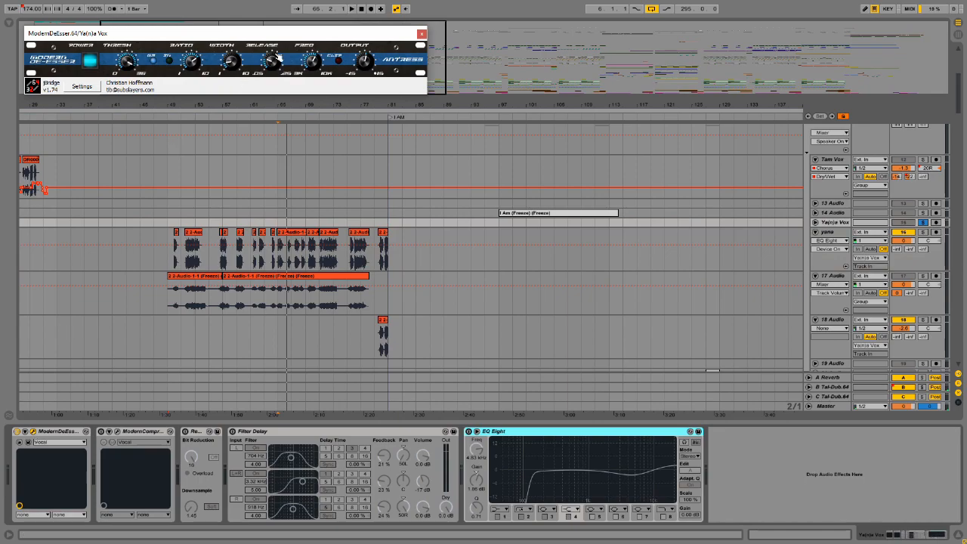
left_click(422, 34)
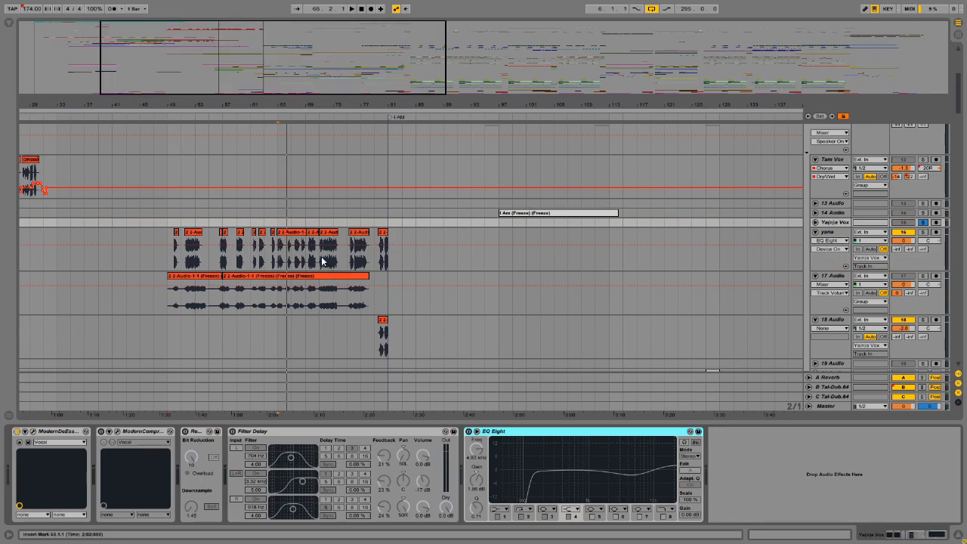
- Play the vocal from bar 71 and compare it with ModernDeEsser off and on
left_click(836, 223)
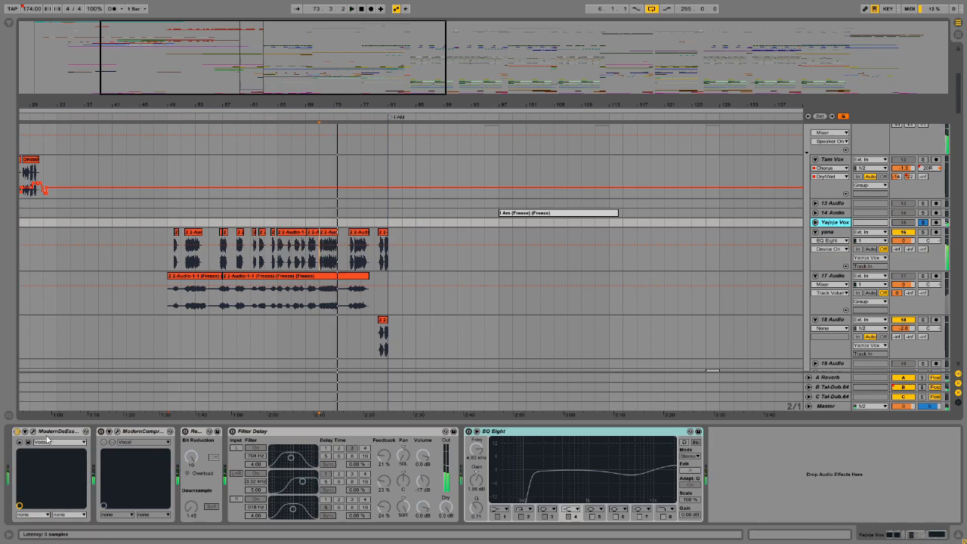
left_click(16, 431)
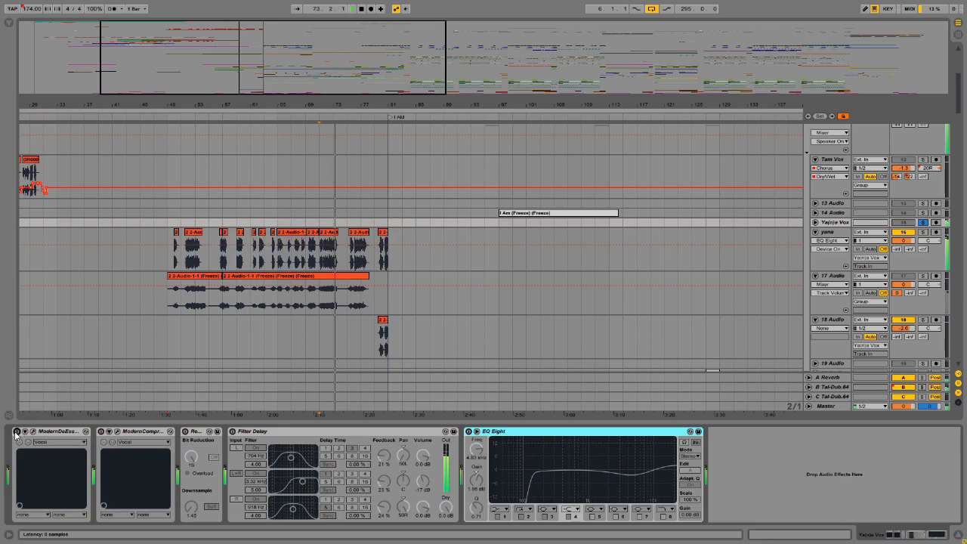
left_click(16, 432)
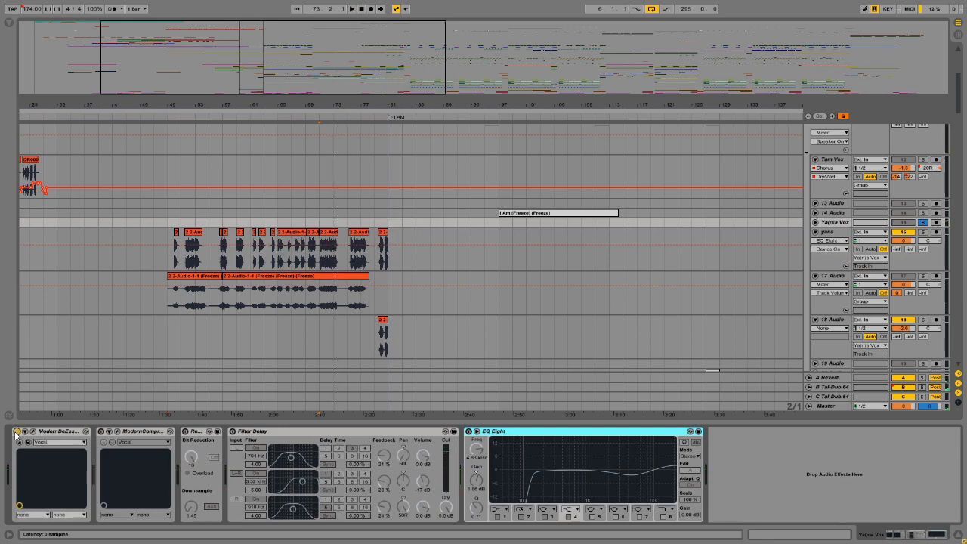
- Reactivate ModernCompressor, Redux and Filter Delay on the Ya(n)a Vox group during playback, viewing the compressor's settings
left_click(100, 432)
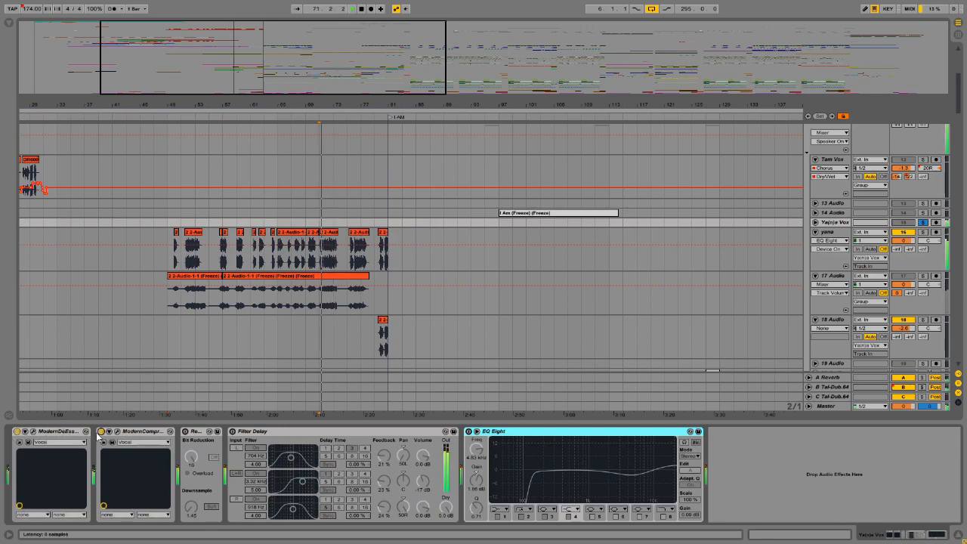
left_click(117, 431)
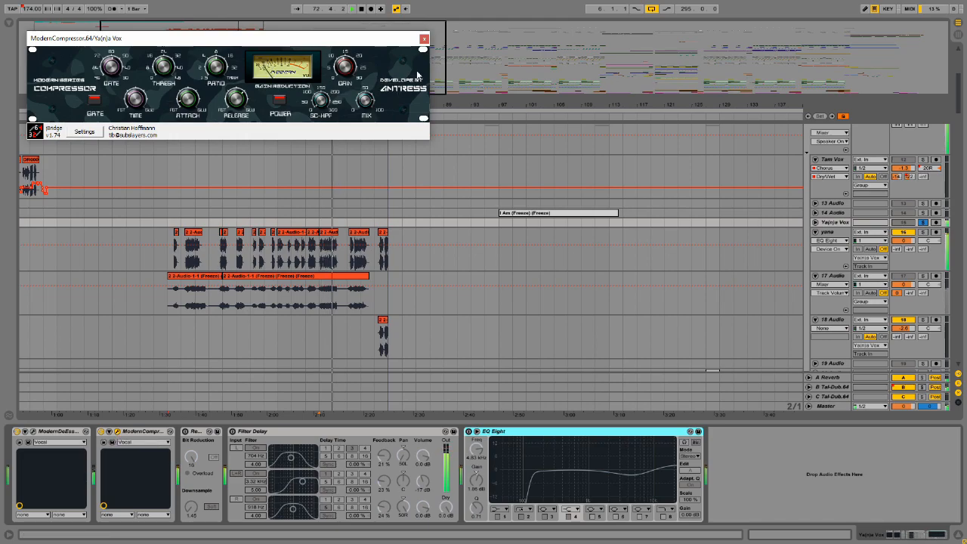
left_click(424, 39)
left_click(185, 432)
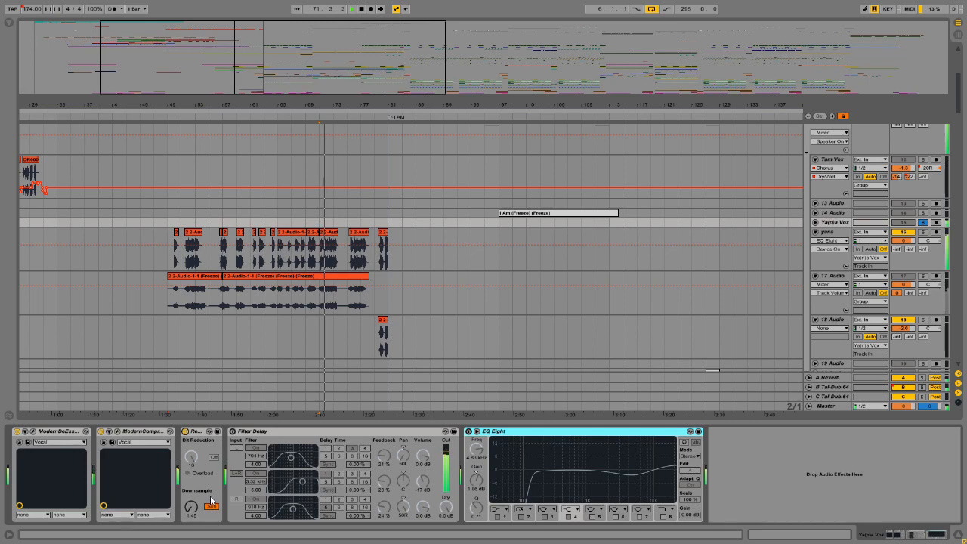
left_click(232, 432)
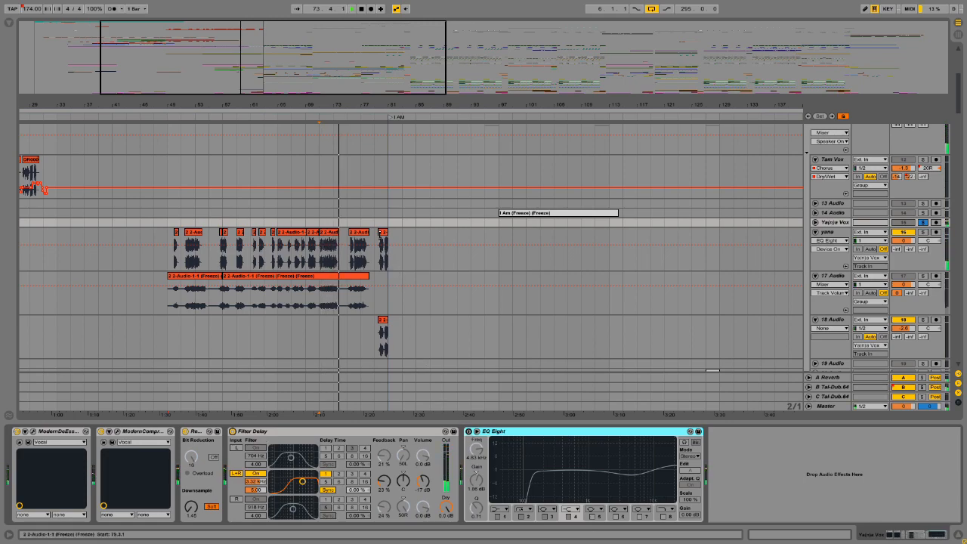
- Play the yana vocal clip from bar 79 and reactivate EQ Eight on the Ya(n)a Vox group
left_click(381, 237)
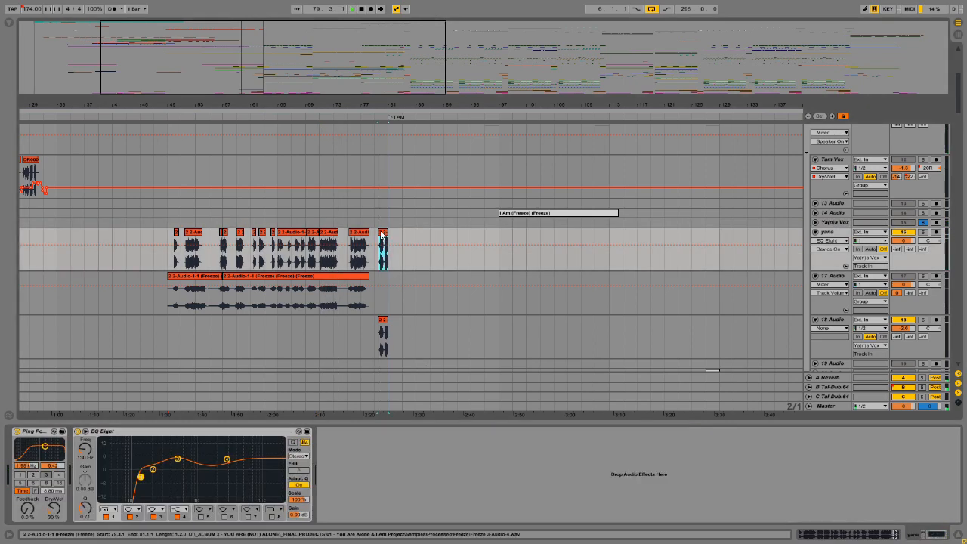
left_click(834, 223)
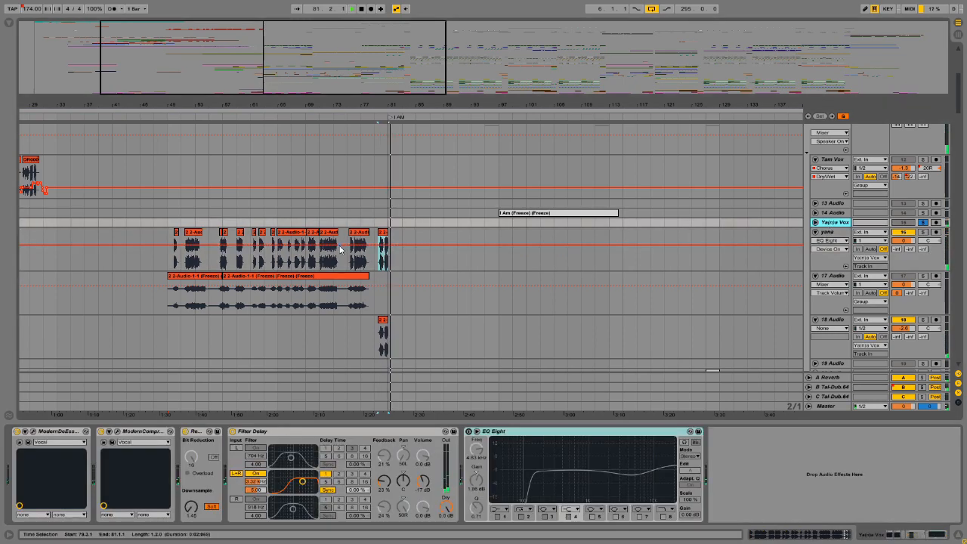
left_click(468, 432)
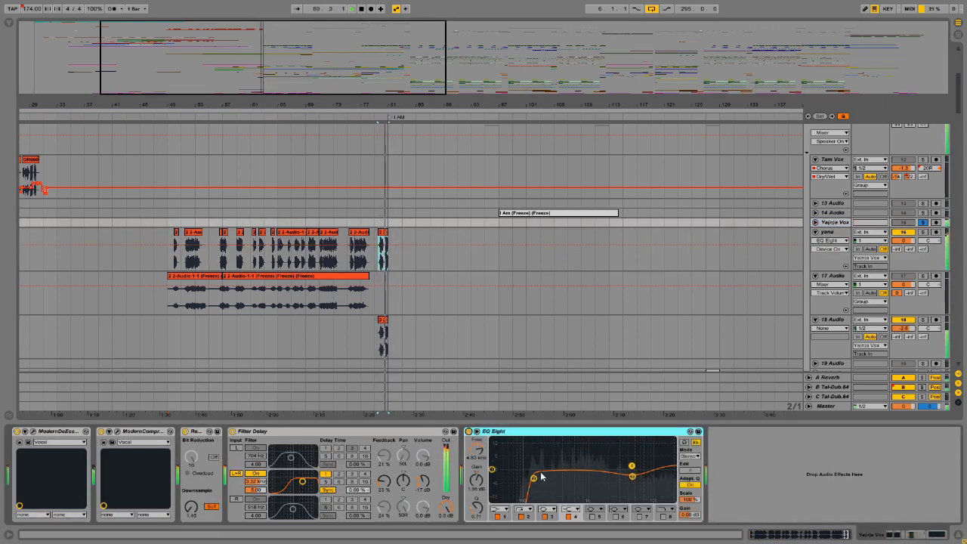
- Solo 18 Audio together with yana and play both tracks' vocal clips from bar 79
left_click(842, 322)
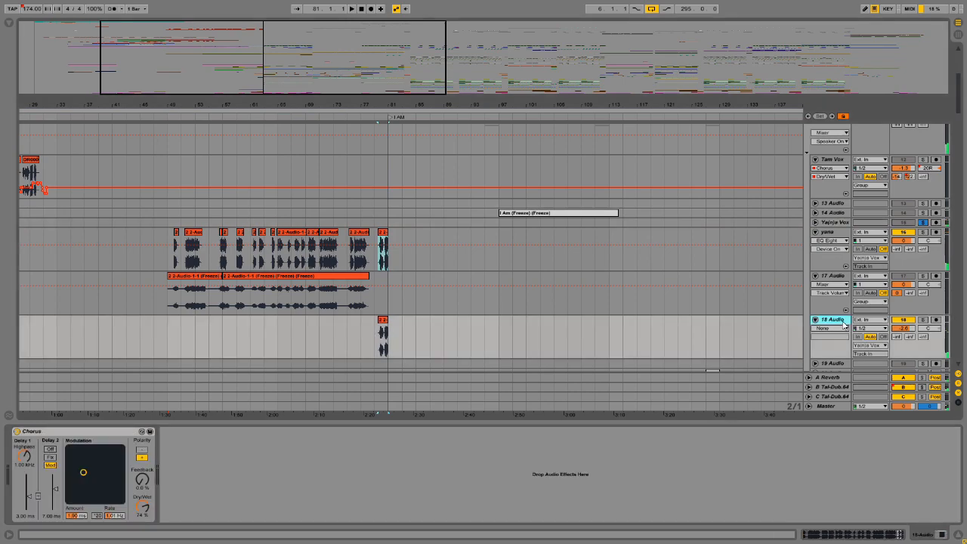
left_click(923, 319)
left_click(383, 333)
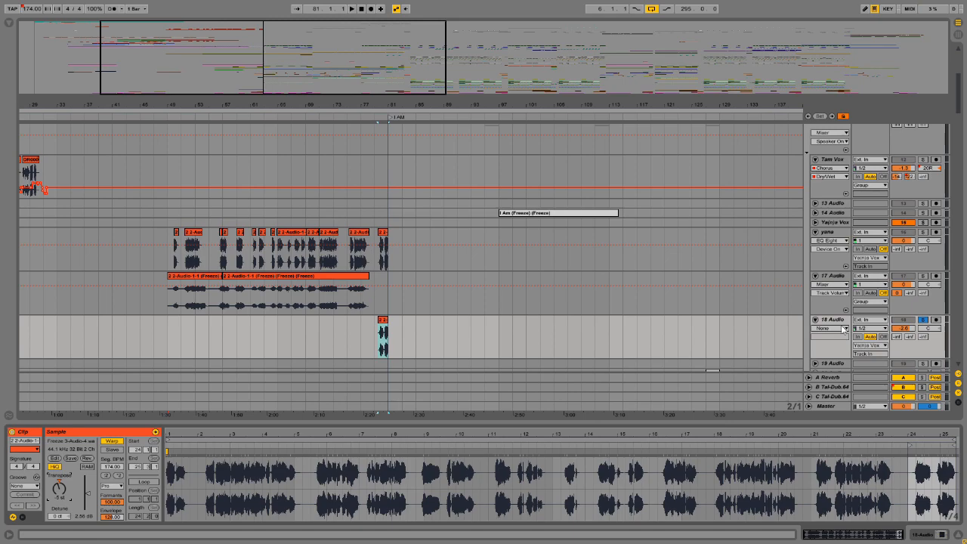
left_click(922, 233)
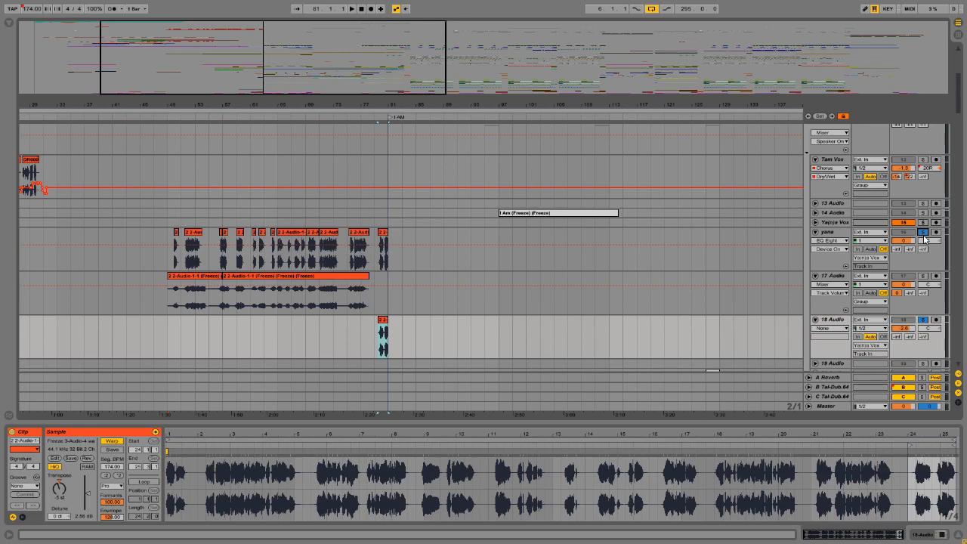
key("space")
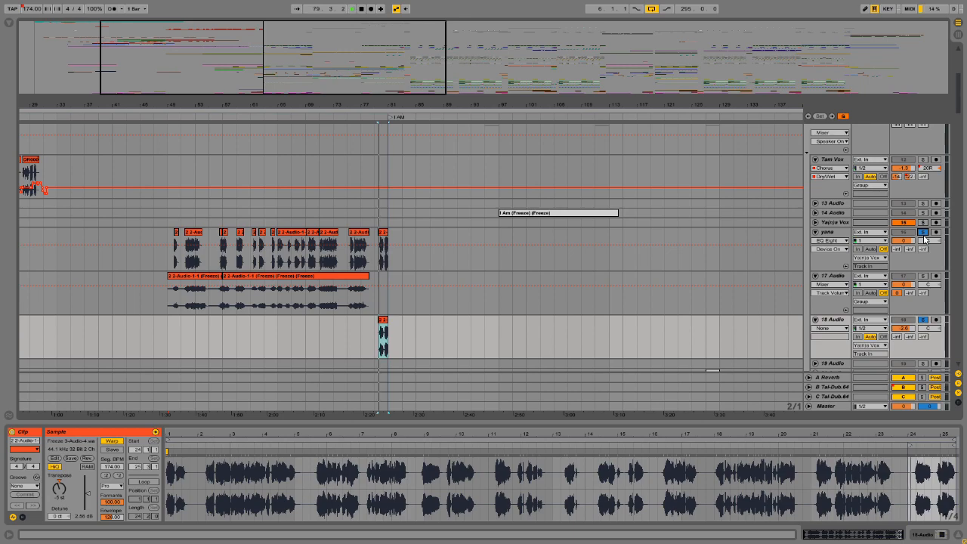
key("space")
- Inspect the effects on yana, 18 Audio with its Chorus Dry/Wet, and the Ya(n)a Vox group, then clear the solos
left_click(831, 231)
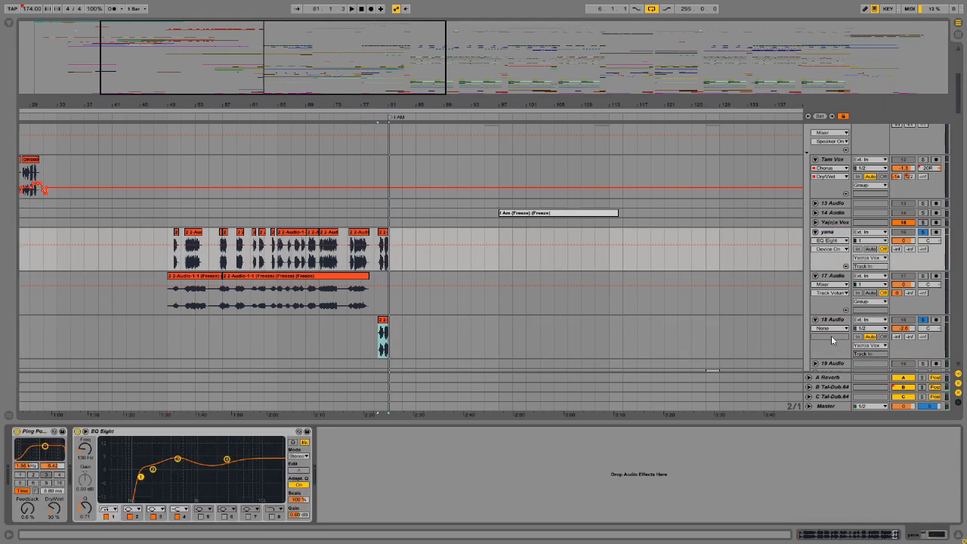
left_click(833, 320)
left_click(146, 511)
left_click(834, 223)
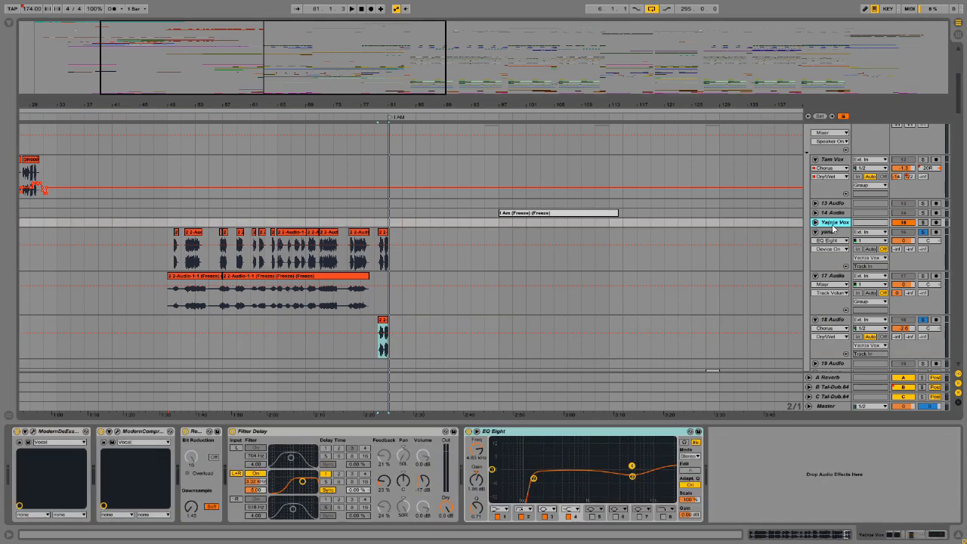
left_click(925, 232)
- Find the Ambient_03 clip at bar 65 on 97 Audio, solo its track and play it
scroll(766, 259, "up", 3)
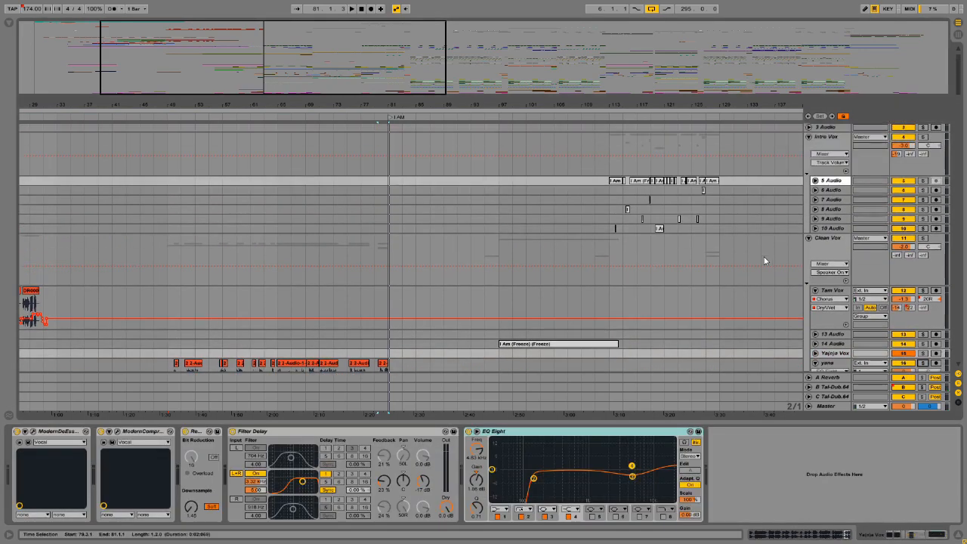
scroll(761, 263, "down", 4)
left_click_drag(952, 111, 951, 176)
left_click_drag(274, 81, 477, 162)
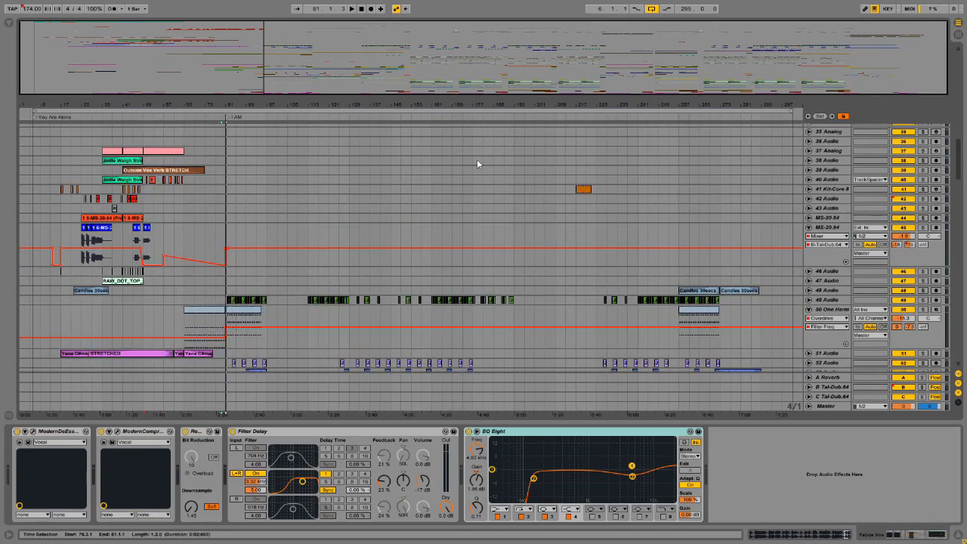
scroll(109, 257, "down", 10)
scroll(108, 272, "down", 15)
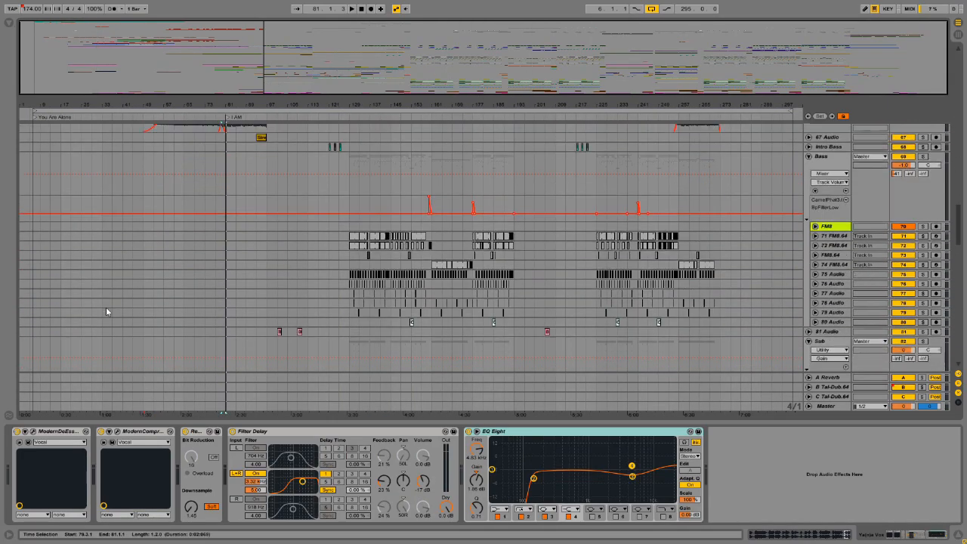
scroll(115, 338, "down", 4)
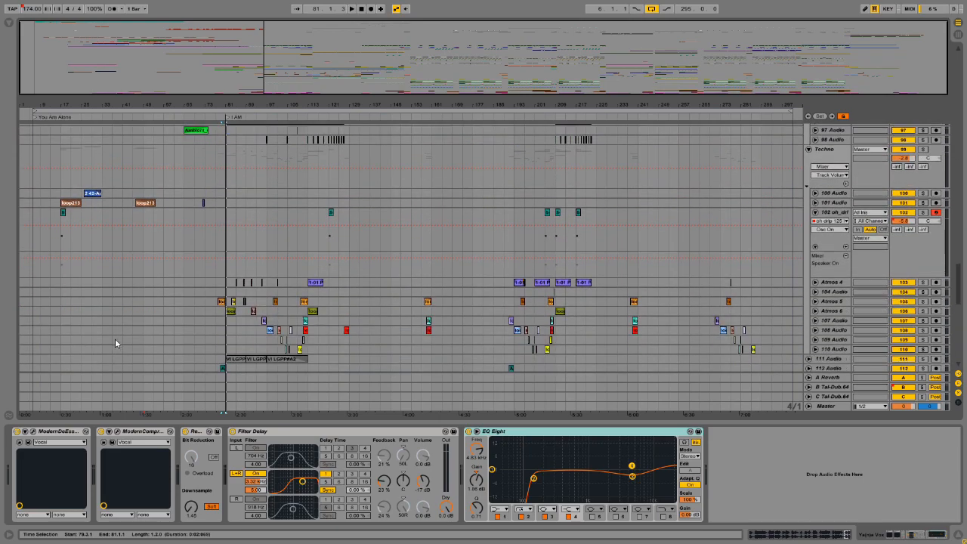
scroll(176, 221, "up", 4)
left_click(194, 203)
left_click(922, 200)
key("space")
- Zoom in on the section around the Ambient_03 clip and expand 97 Audio to show its waveform
left_click_drag(189, 54, 217, 108)
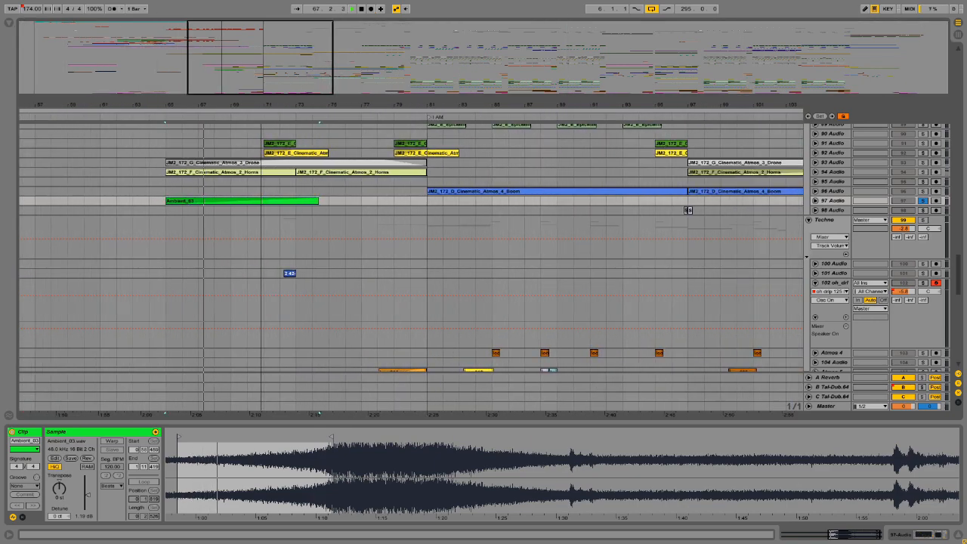
scroll(818, 272, "up", 3)
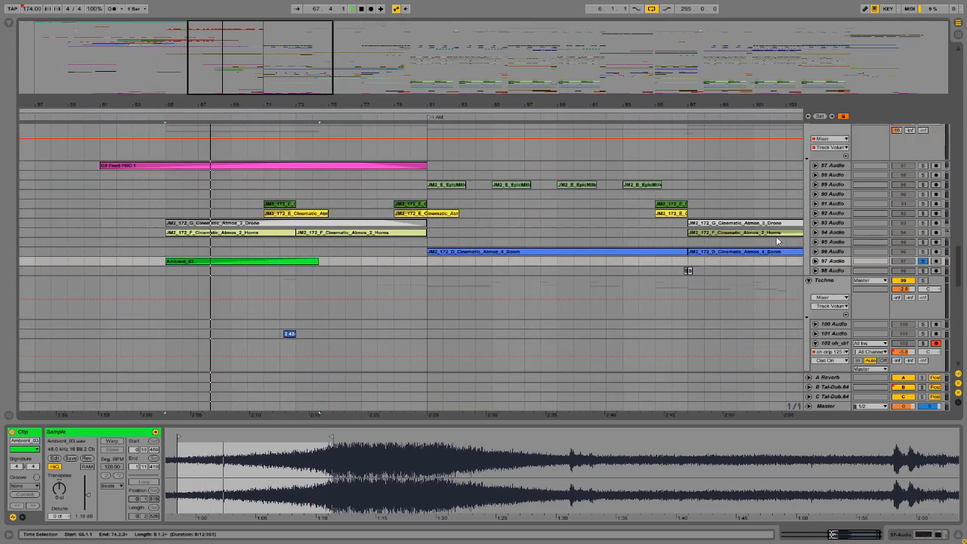
left_click(816, 261)
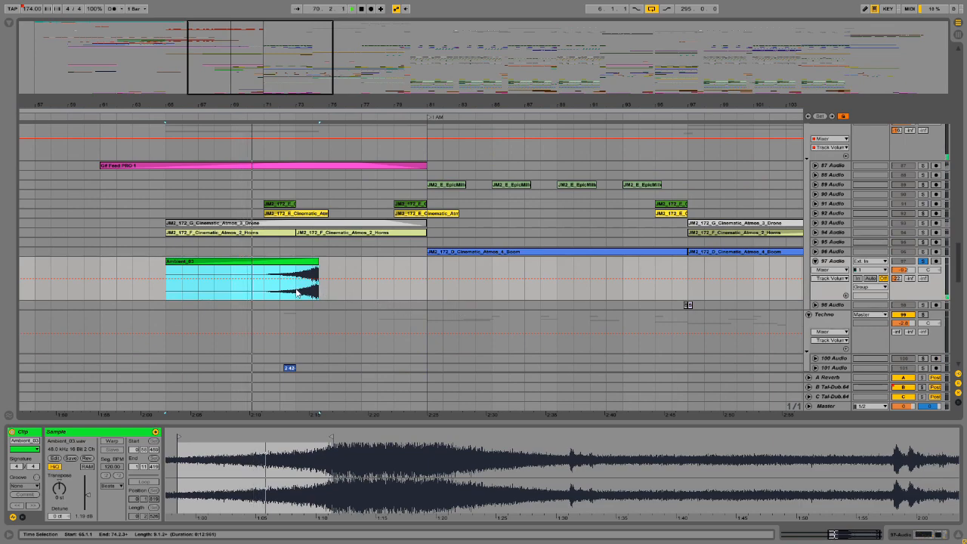
- Solo 94 Audio, play its Cinematic_Atmos_2_Horns clip from bar 65 and expand the track to show the waveform
scroll(288, 286, "up", 2)
left_click(230, 264)
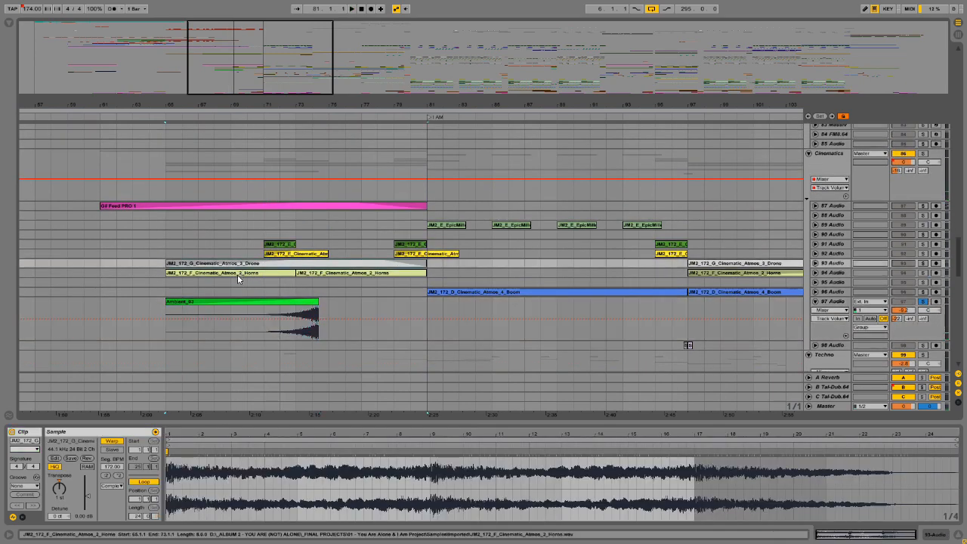
left_click(232, 273)
left_click(922, 273)
key("space")
left_click(816, 273)
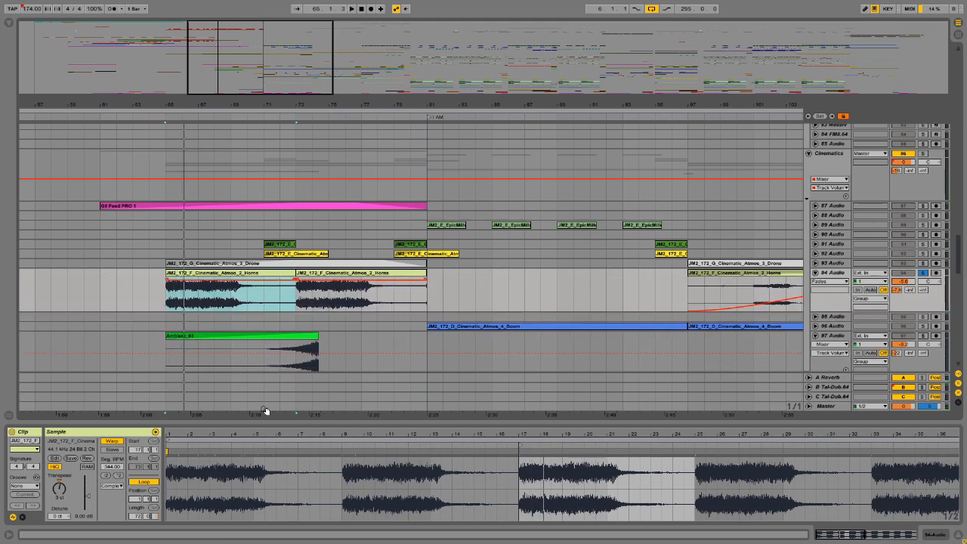
- Expand and solo 93 Audio, and play its Cinematic_Atmos_3_Drone clip from bar 72
left_click(814, 263)
key("Up")
left_click(922, 263)
left_click(282, 294)
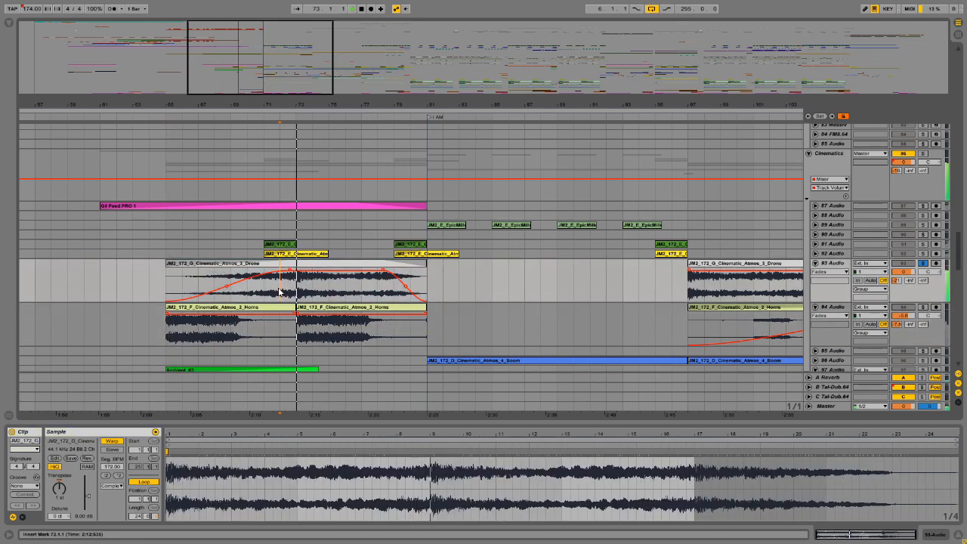
- Collapse 93 Audio, expand and solo 92 Audio, and play its yellow Cinematic clip from bar 72
left_click(815, 263)
left_click(815, 254)
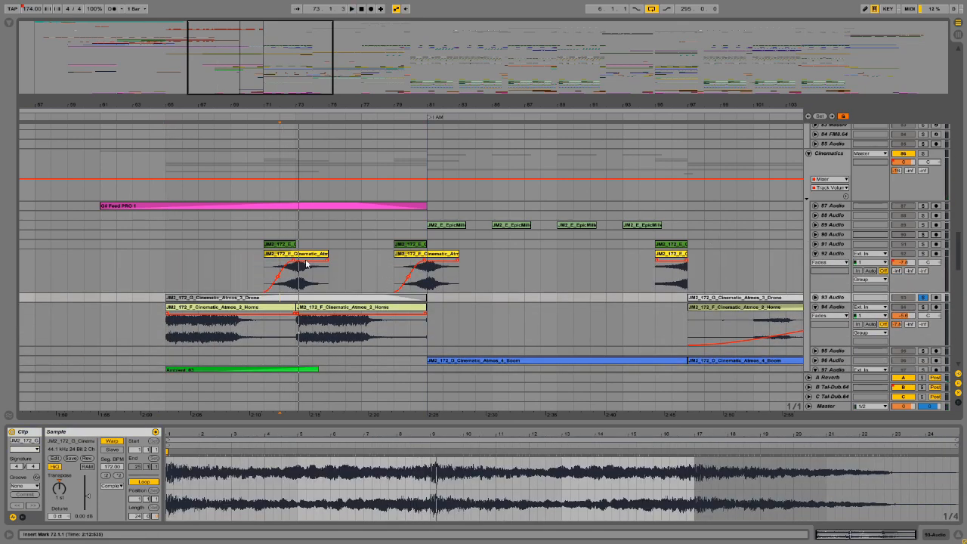
left_click(280, 285)
left_click(922, 254)
key("space")
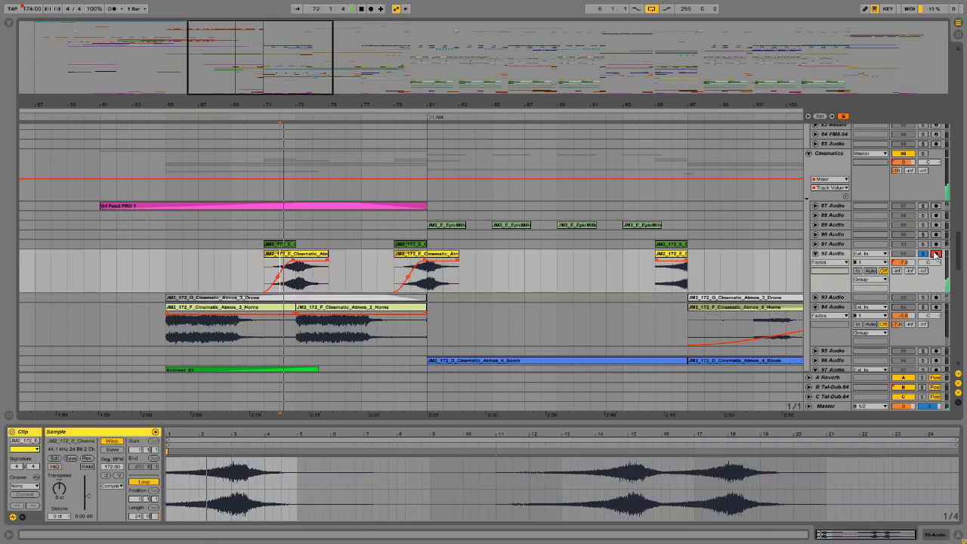
- Collapse 92 Audio, expand and solo 91 Audio, and play its short green clip from bar 71
left_click(815, 254)
left_click(815, 244)
left_click(273, 249)
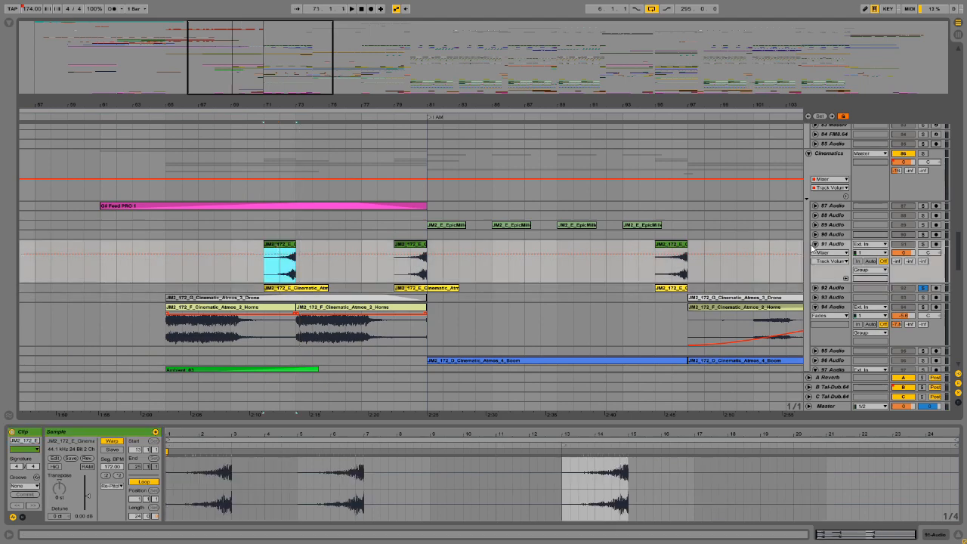
left_click(922, 244)
key("space")
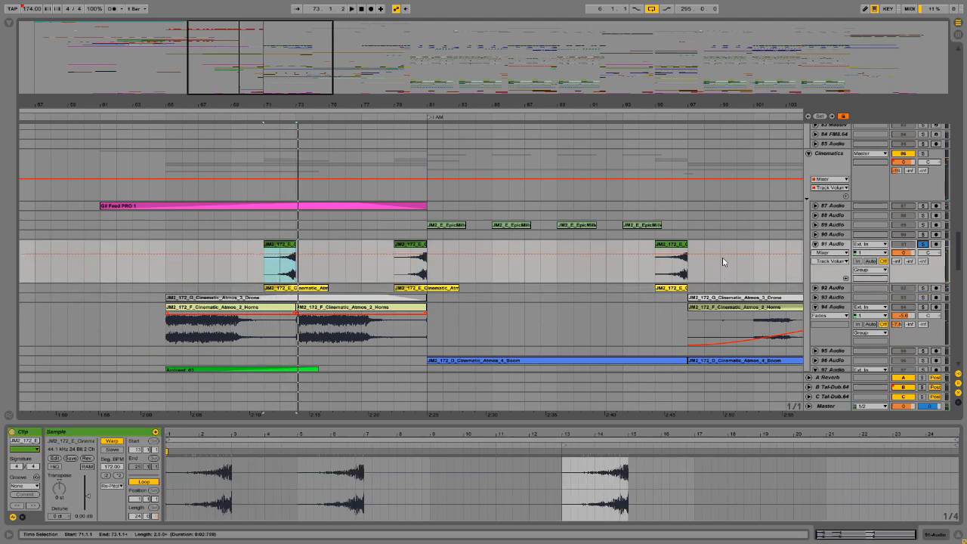
- Check the device chains of tracks 91, 94 and 93 Audio for effects
left_click(829, 246)
left_click(835, 308)
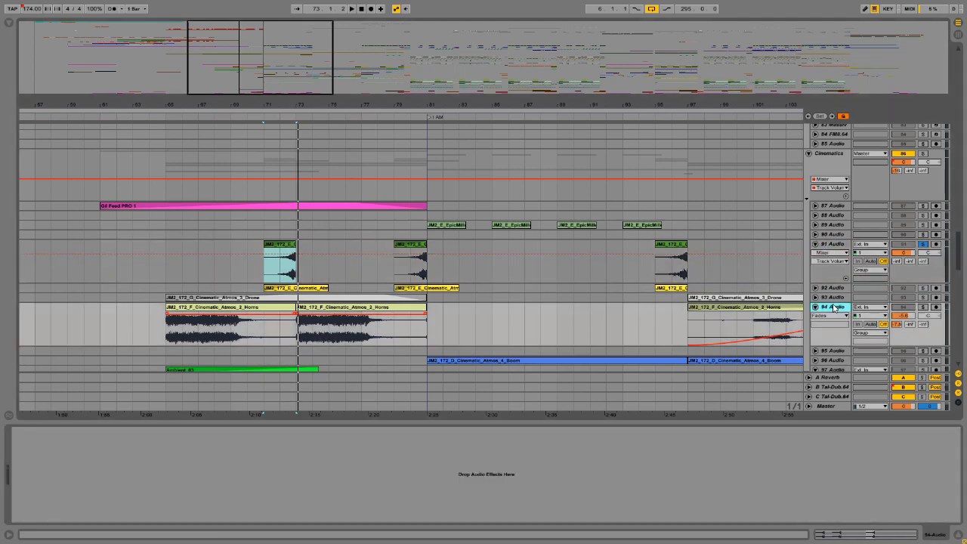
left_click(834, 297)
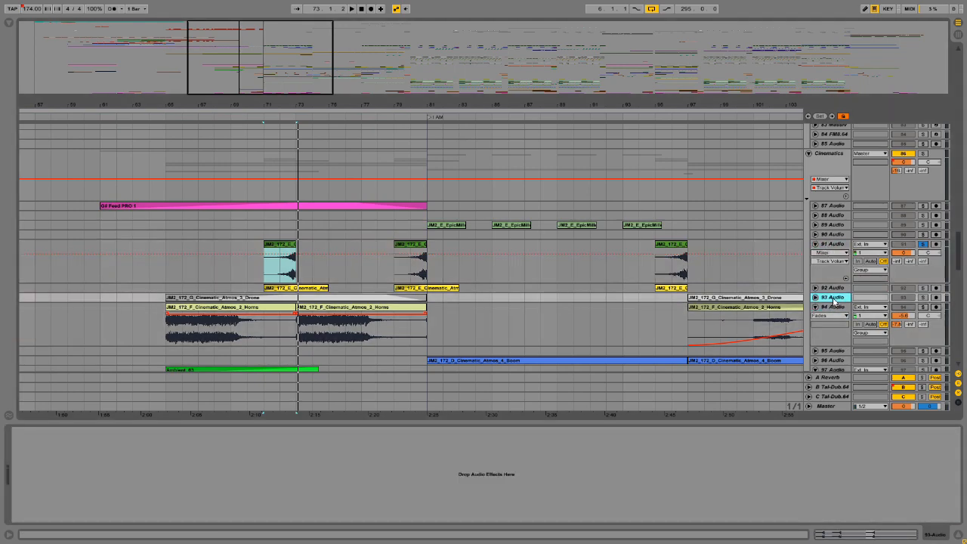
- Inspect the effect chain and waveform of 101 Audio's clip at bar 72, then solo the track and play it
scroll(792, 313, "down", 12)
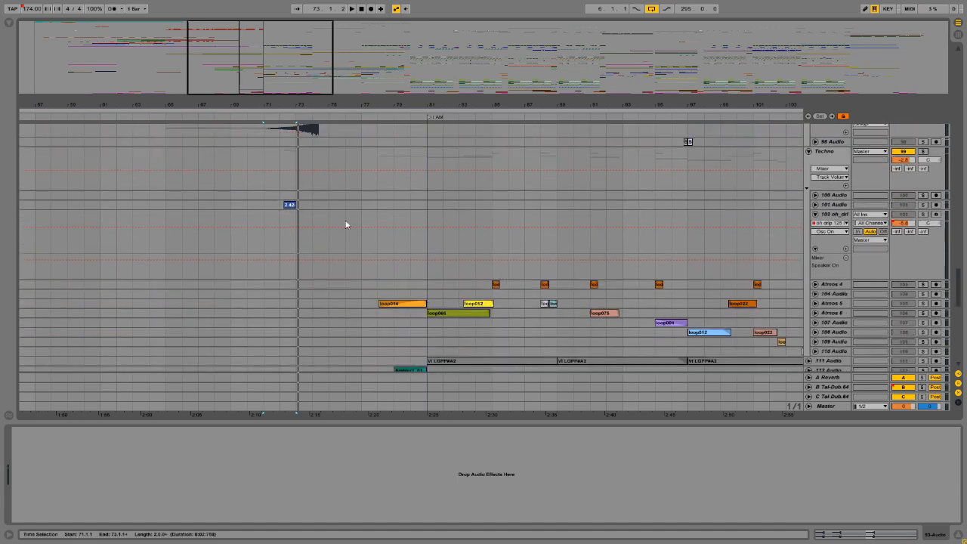
left_click(348, 205)
scroll(378, 278, "up", 5)
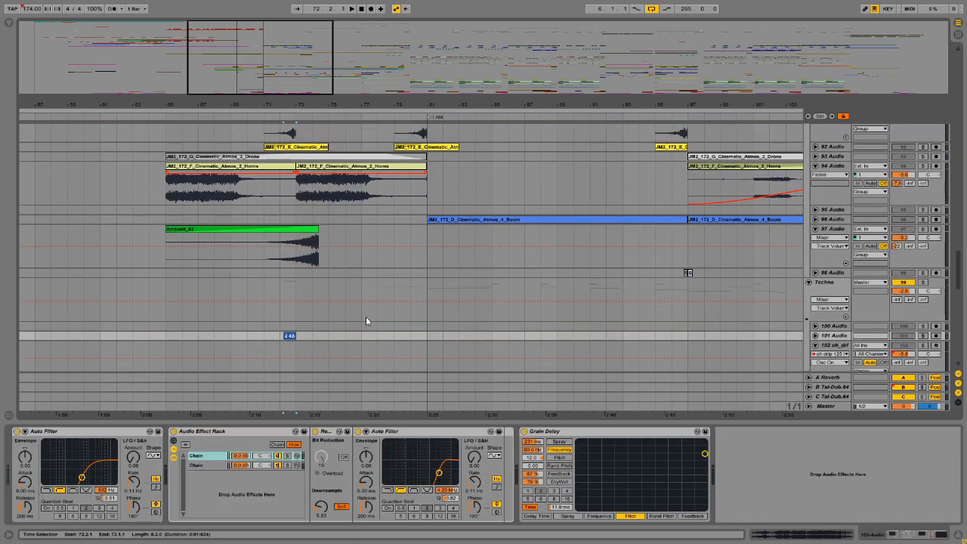
left_click(815, 335)
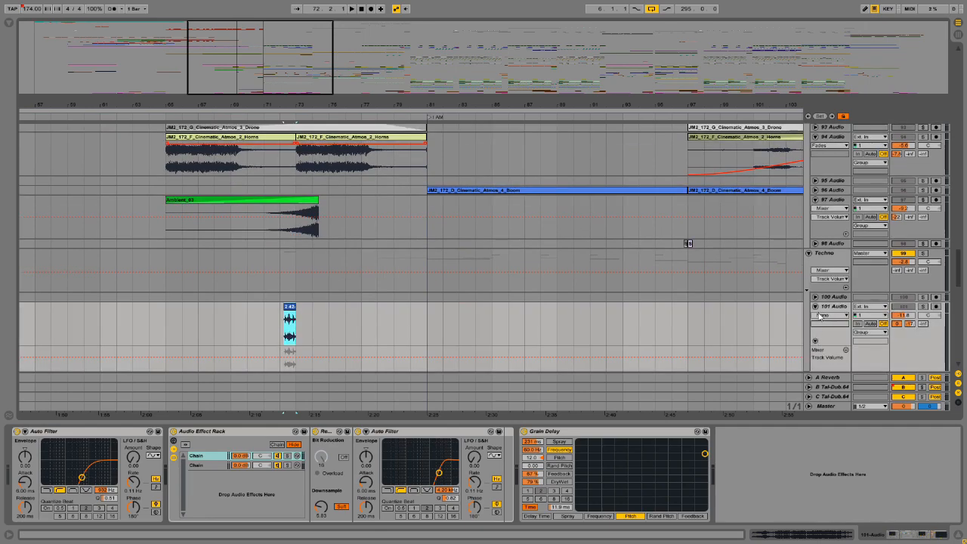
left_click(815, 306)
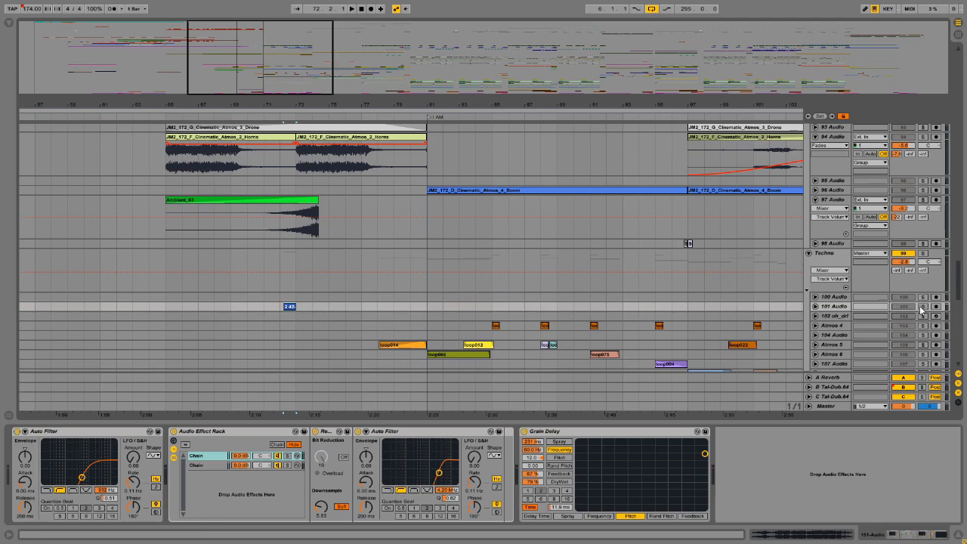
left_click(921, 307)
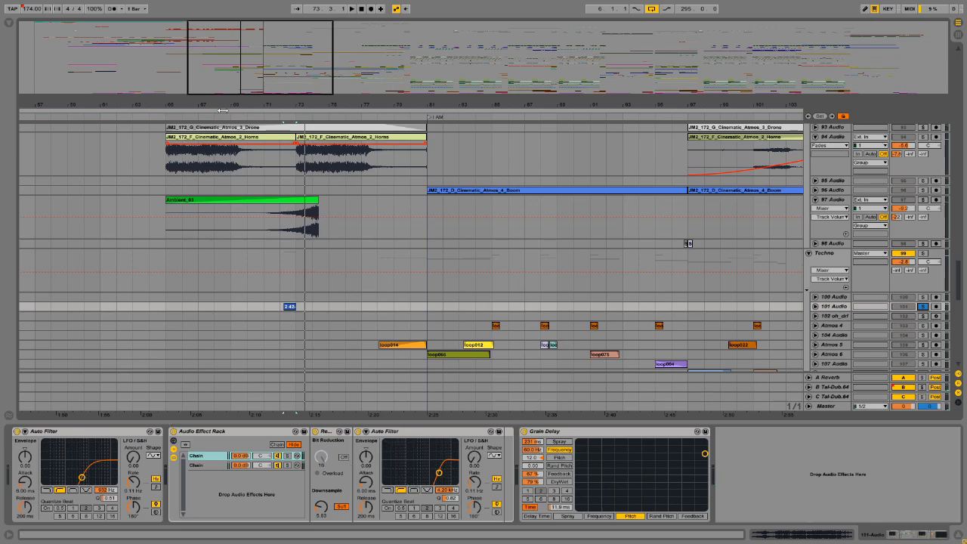
- Zoom out to the full arrangement and start playback on the Techno group from bar 81, then from bar 73
scroll(244, 130, "down", 10)
scroll(199, 314, "down", 3)
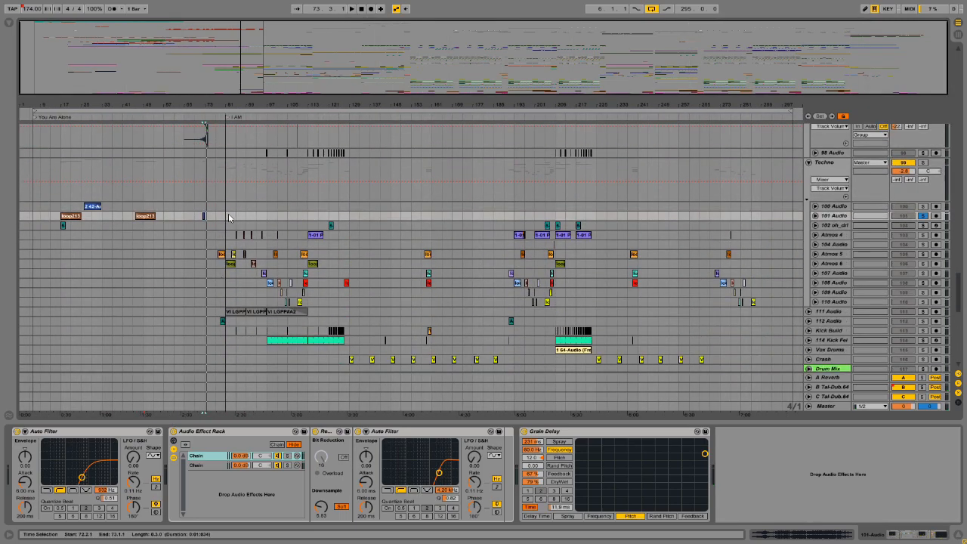
left_click(229, 176)
key("space")
left_click(204, 175)
key("space")
- Find the TremoloStrings clip at bar 73 on 136 Audio in the FX group, solo and play it, and zoom in on its waveform
mouse_move(166, 69)
left_mouse_down()
mouse_move(165, 98)
mouse_move(166, 64)
left_mouse_up()
scroll(380, 253, "down", 3)
scroll(380, 248, "down", 10)
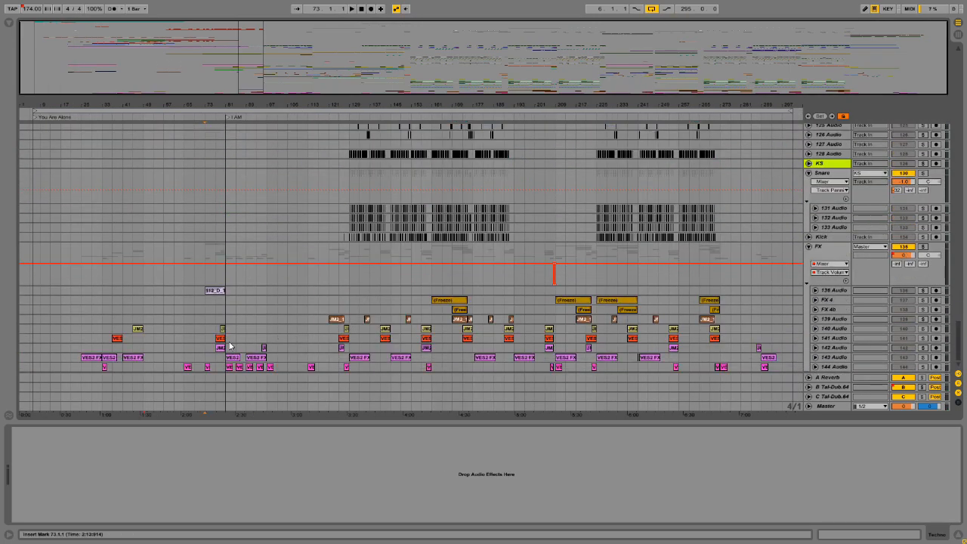
scroll(223, 355, "up", 4)
left_click(215, 368)
scroll(750, 333, "down", 3)
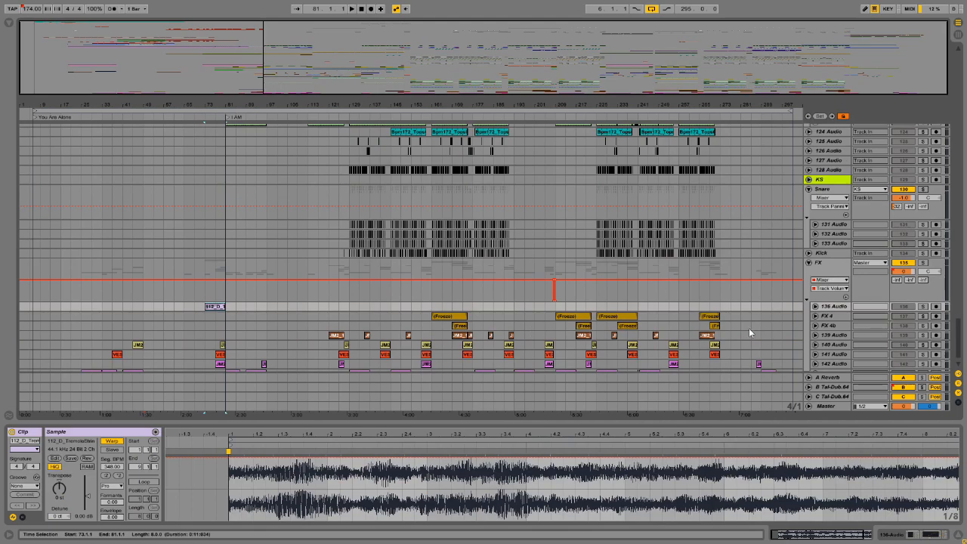
scroll(750, 333, "down", 1)
key("space")
key("u")
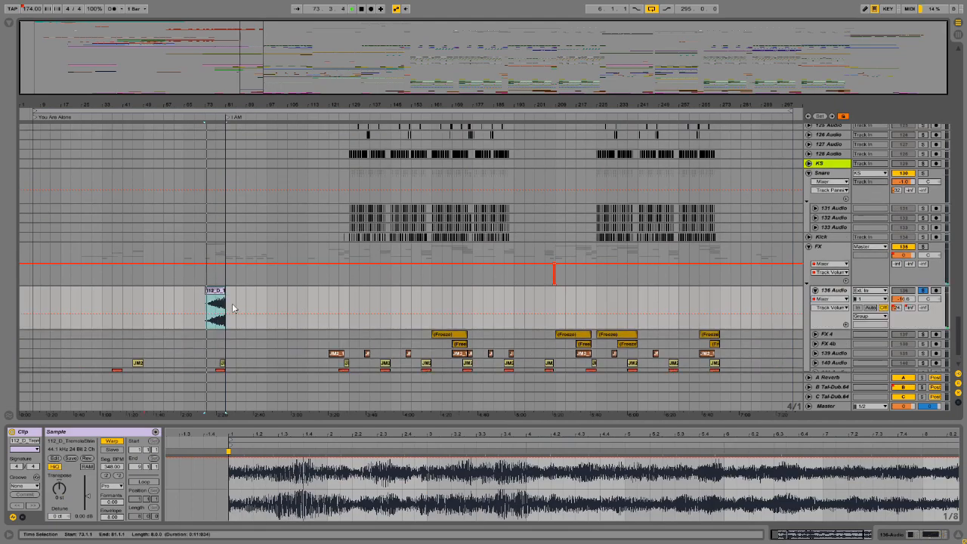
mouse_move(209, 53)
left_mouse_down()
mouse_move(211, 71)
mouse_move(226, 79)
mouse_move(227, 49)
left_mouse_up()
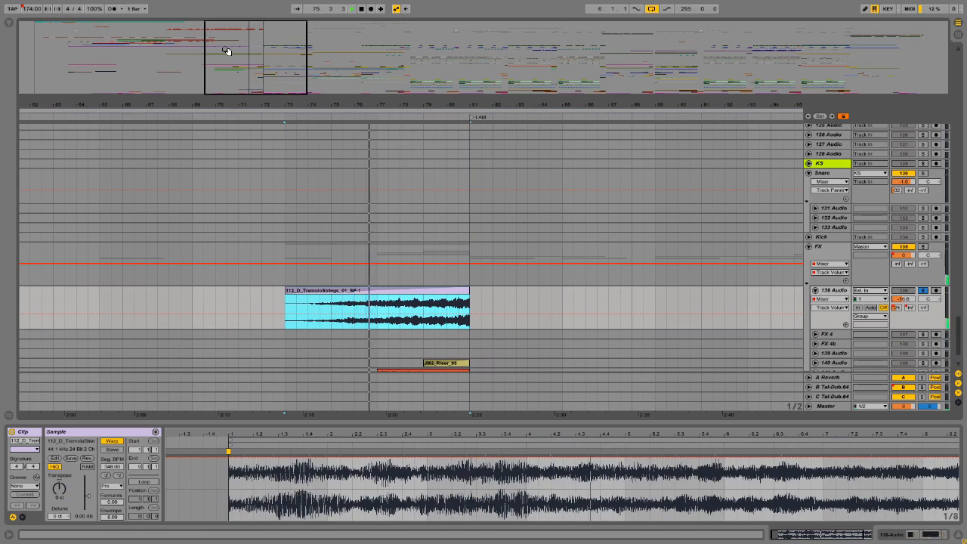
- Check 136 Audio's effect chain, then inspect the riser clips leading into bar 81 on tracks 140, 141 and 142 Audio
left_click(836, 290)
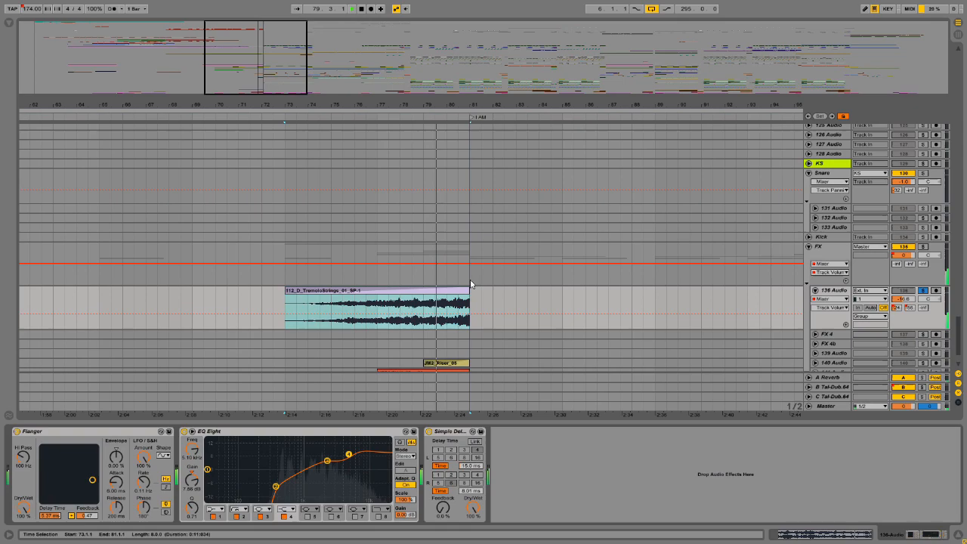
left_click_drag(252, 88, 420, 109)
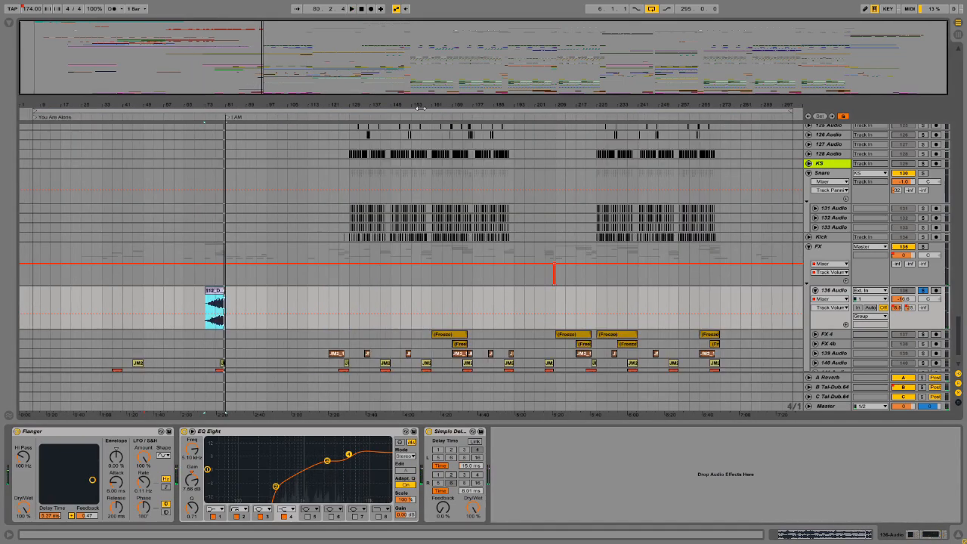
scroll(297, 350, "down", 3)
left_click(220, 338)
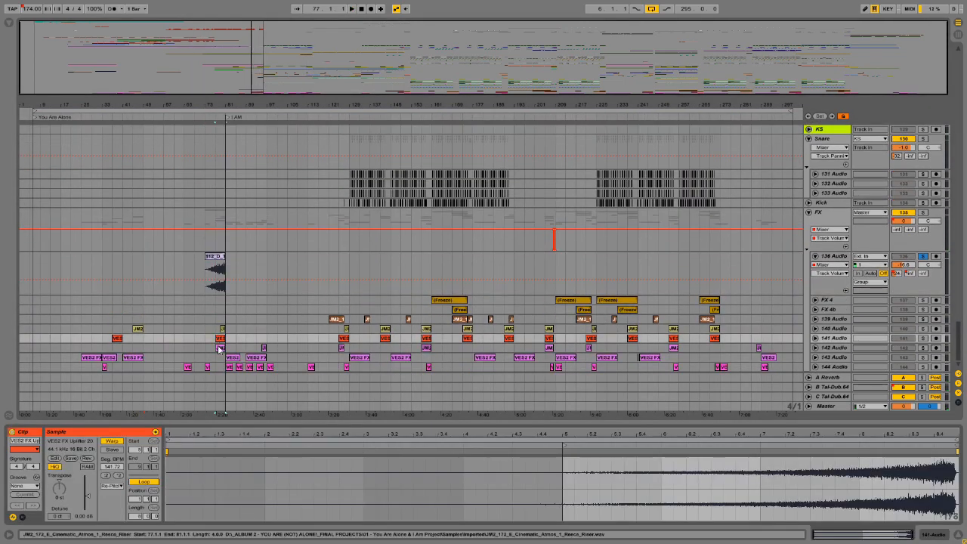
left_click(220, 347)
key("Up")
key("Up")
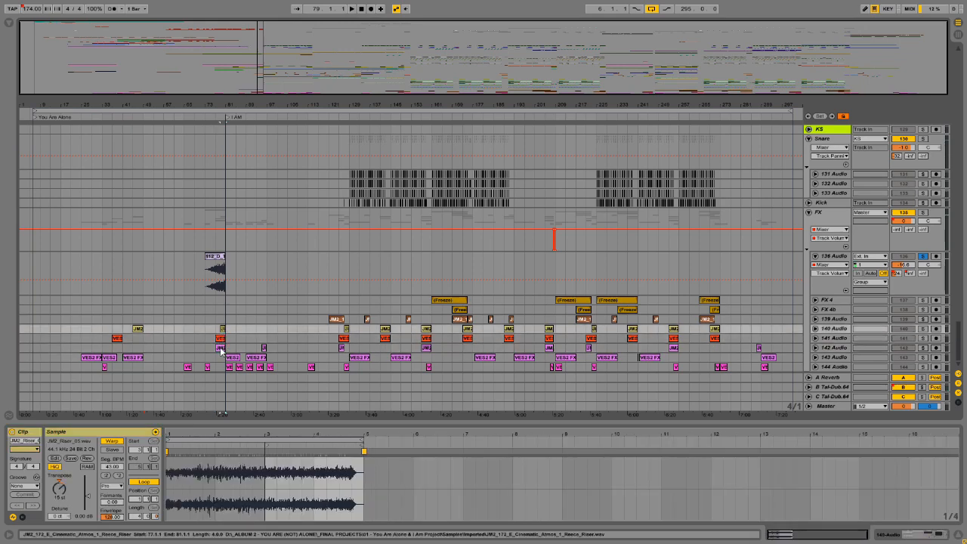
key("Down")
key("Down")
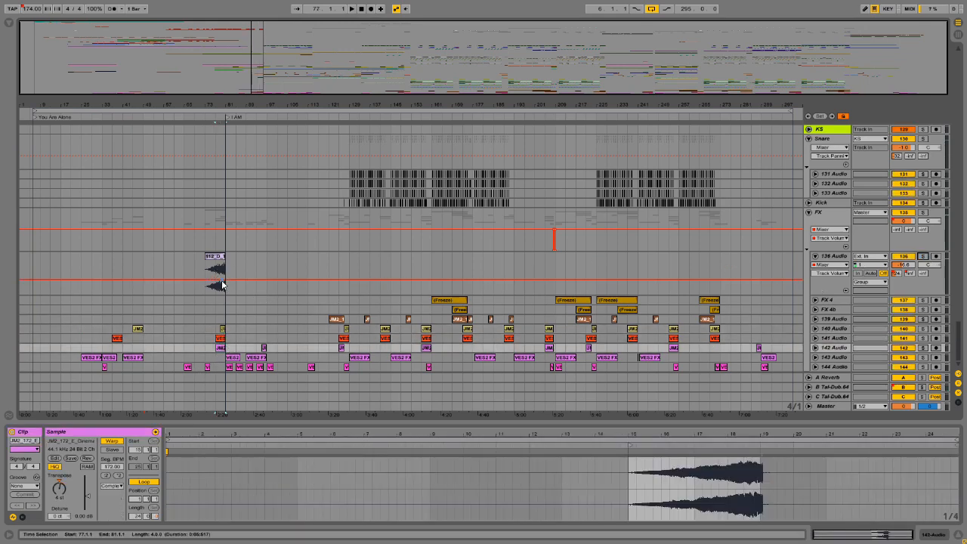
- Play the arrangement from the I AM locator at bar 81, then select the TremoloStrings clip on 136 Audio
left_click(226, 116)
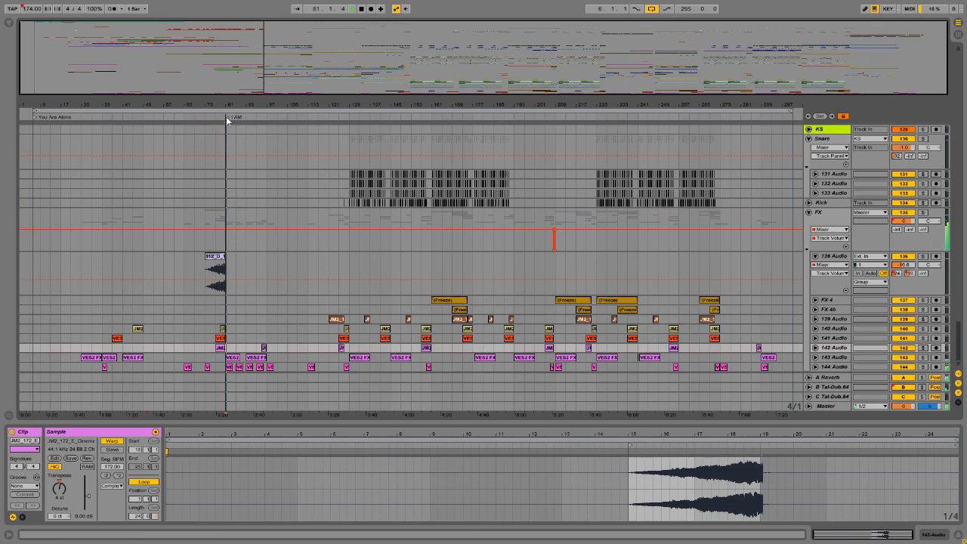
left_click(267, 263)
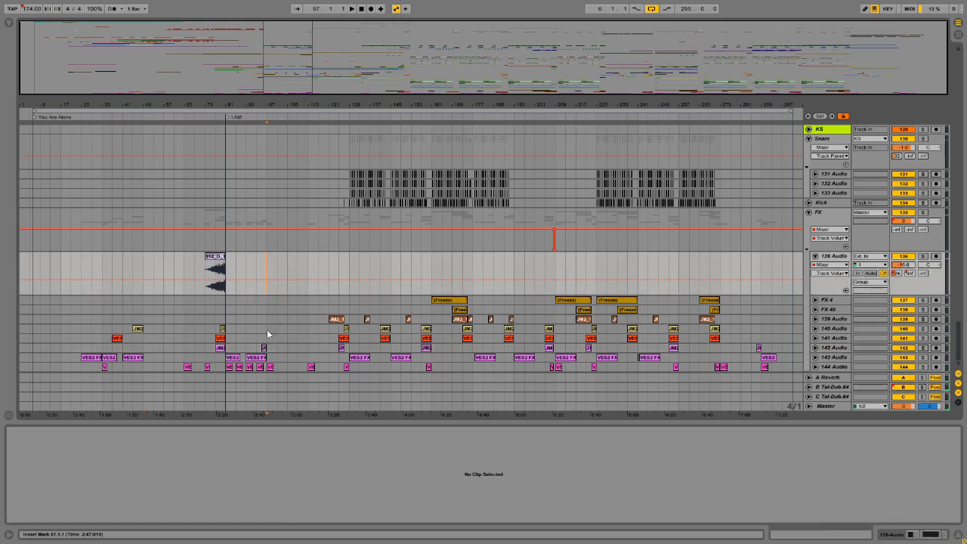
left_click(215, 274)
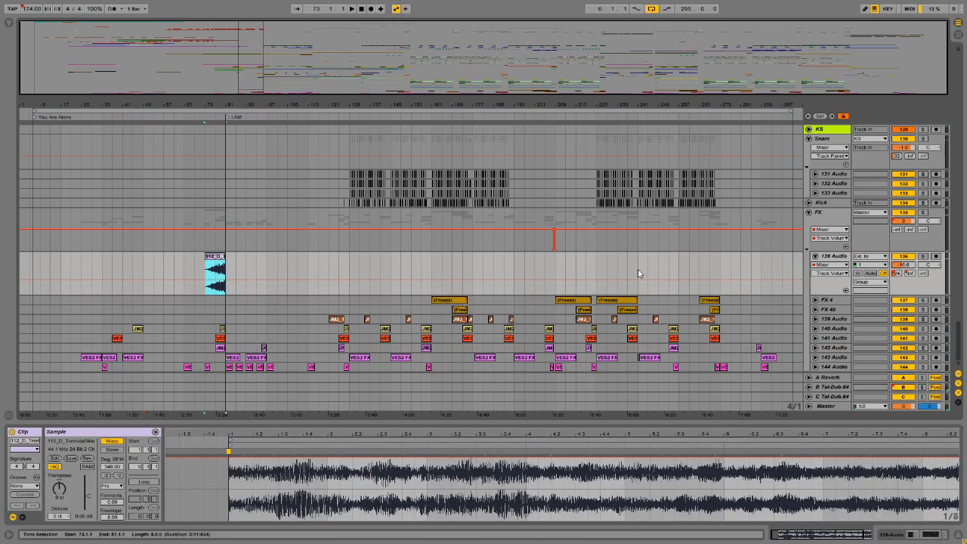
- Fold 136 Audio in the FX group and 94, 91 and 97 Audio in the Cinematics group
left_click(815, 256)
scroll(958, 349, "up", 10)
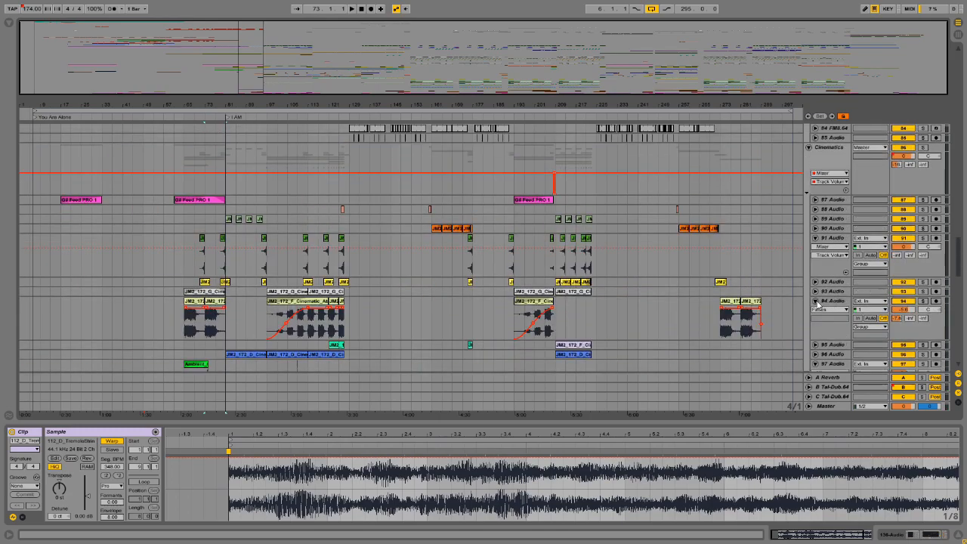
left_click(815, 301)
left_click(815, 237)
left_click(815, 294)
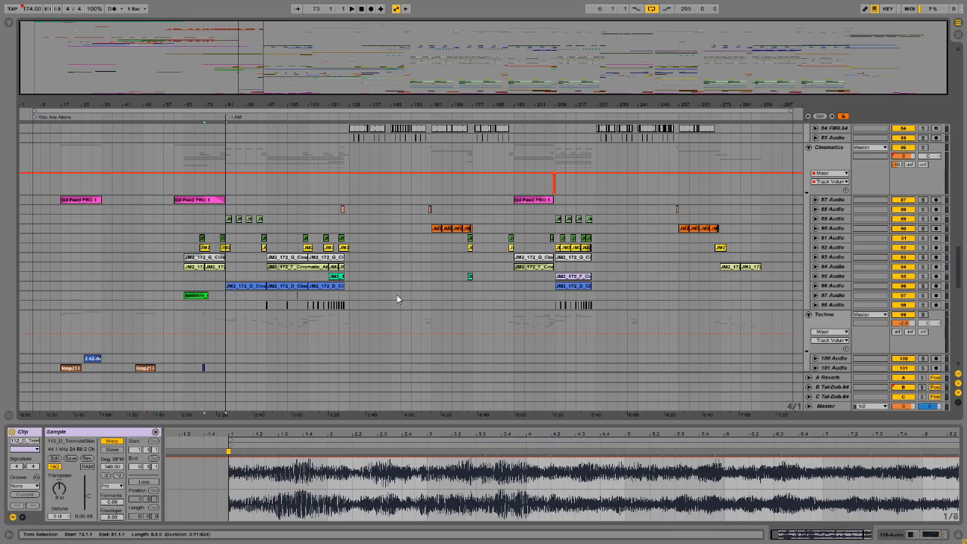
- Fold the 66 Audio and 65 Audio tracks above the Bass group
scroll(397, 299, "up", 12)
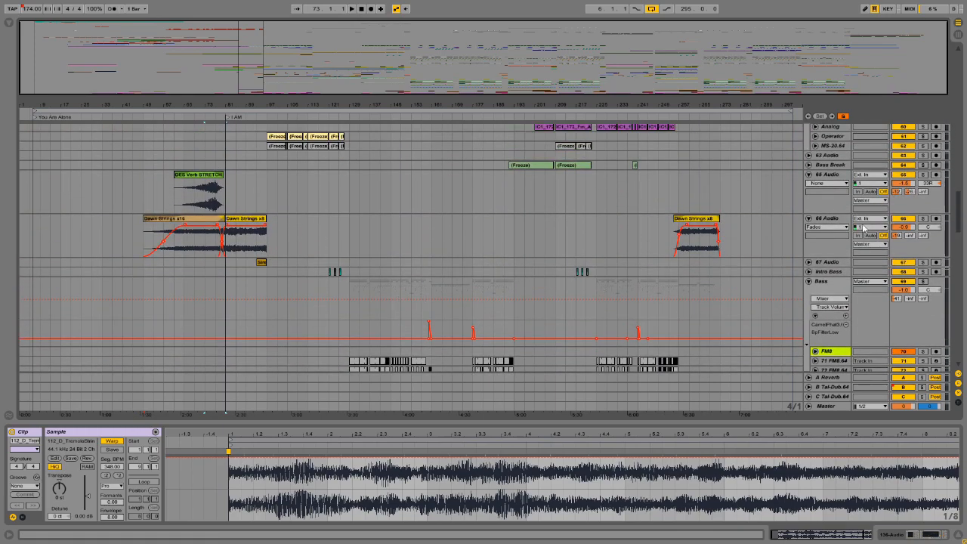
left_click(809, 219)
left_click(809, 174)
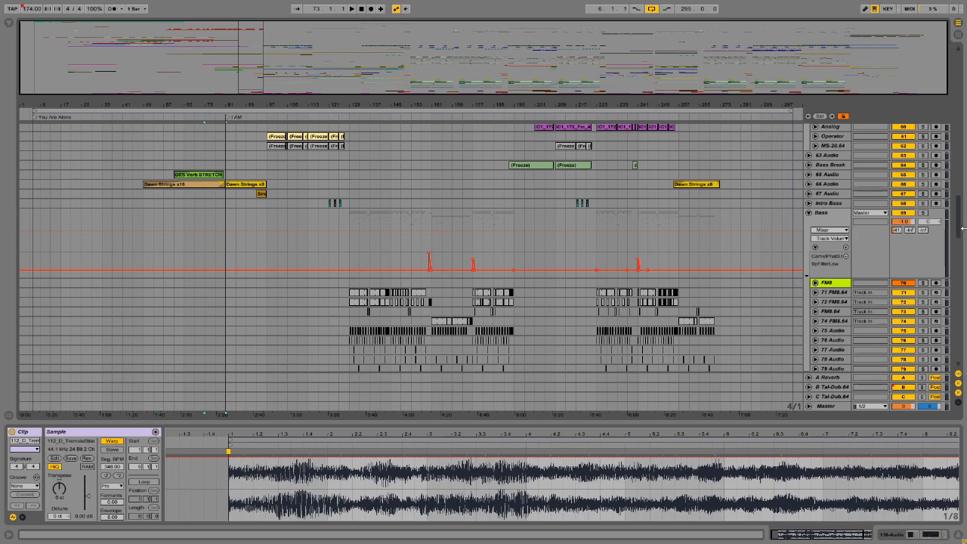
- Fold the expanded tracks inside the Clean Vox group, including Tam Vox and yana
scroll(958, 230, "up", 15)
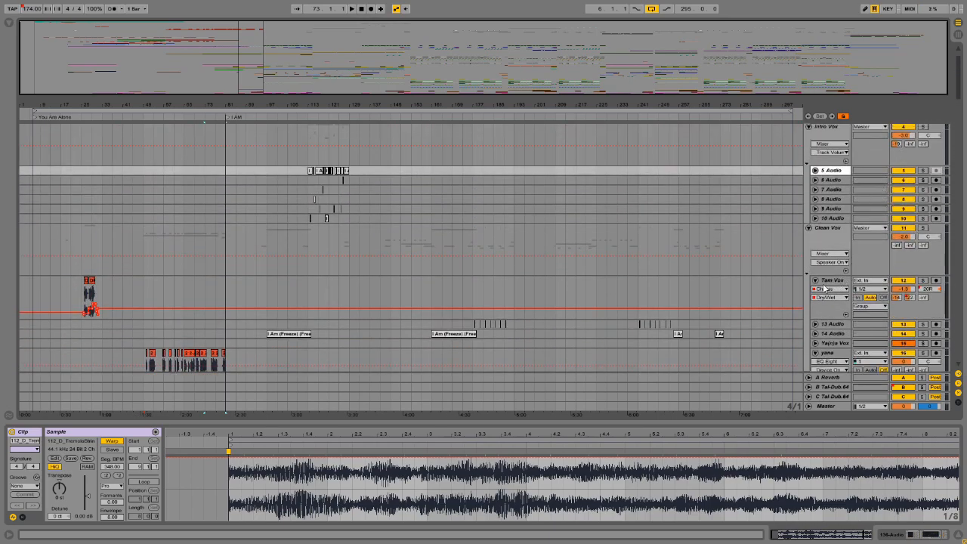
left_click(816, 281)
scroll(816, 257, "down", 4)
left_click(815, 238)
left_click(816, 247)
left_click(815, 257)
scroll(814, 291, "down", 3)
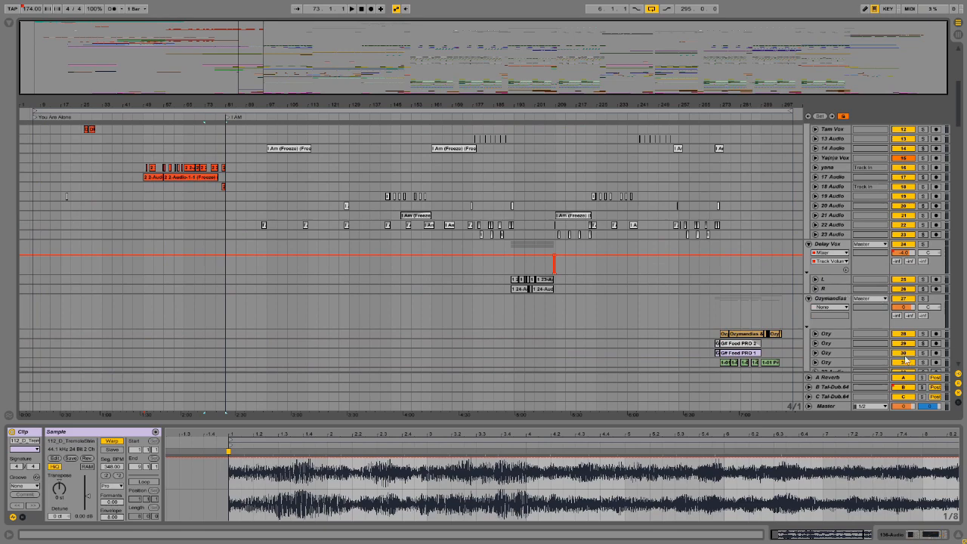
- Hide the clip detail view and fold the 33 MS-20.64, 45 MS-20.64 and 50 One Harm tracks
left_click(958, 535)
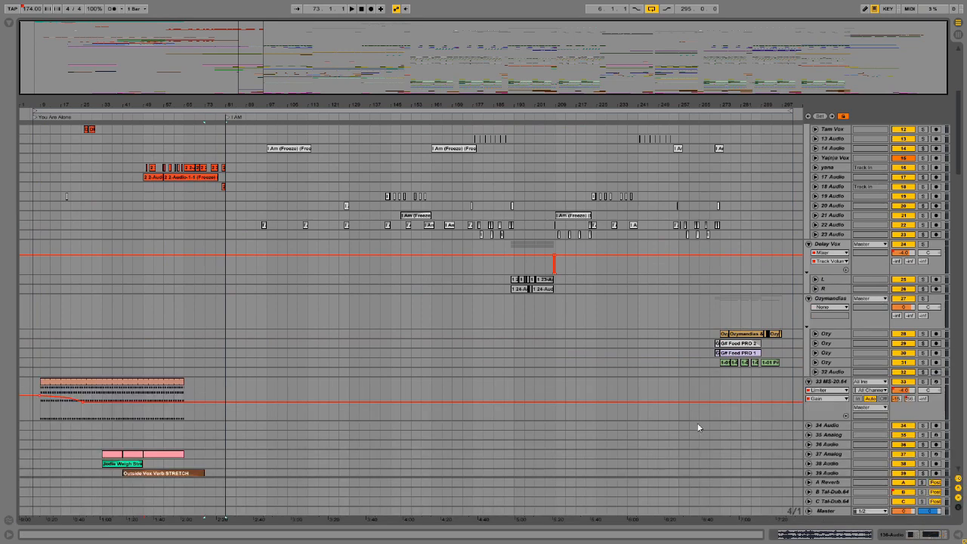
left_click(809, 383)
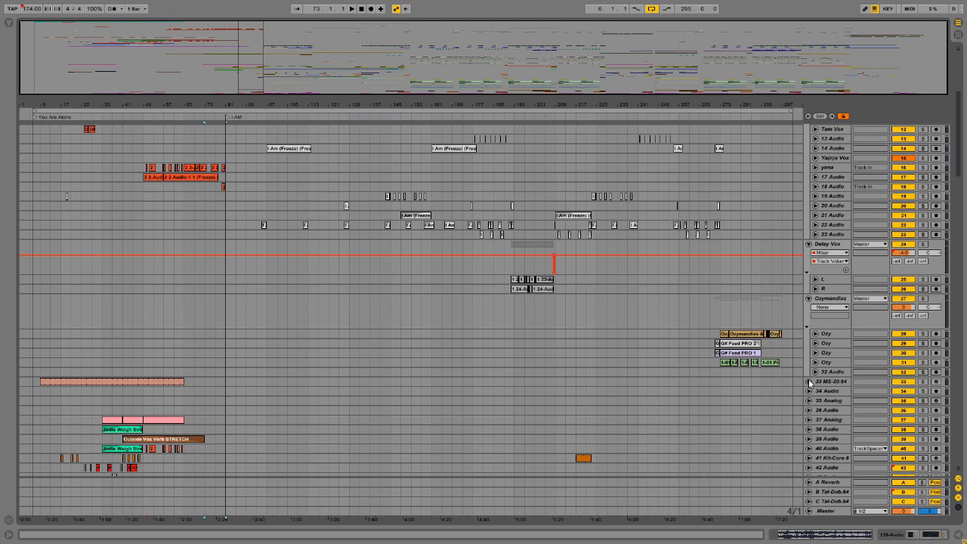
scroll(82, 278, "down", 5)
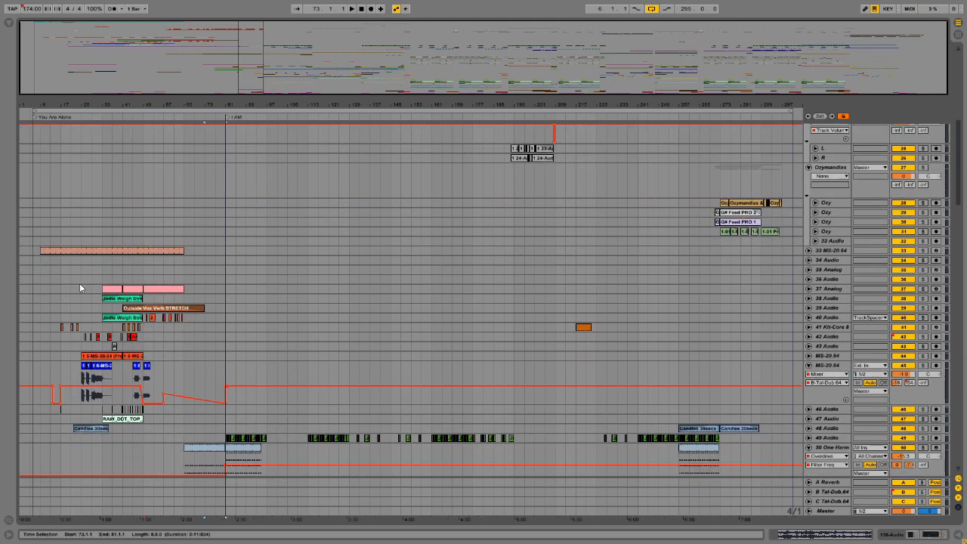
left_click(809, 365)
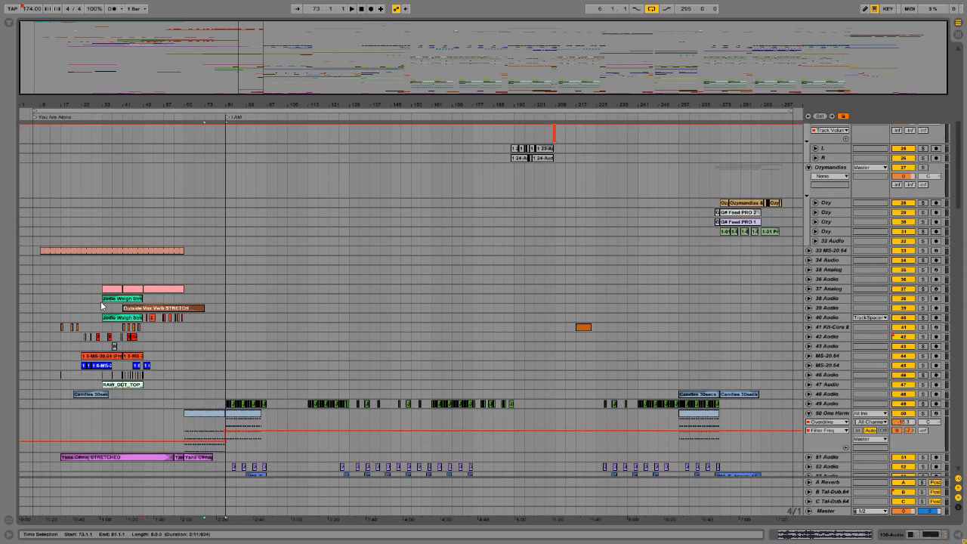
scroll(102, 305, "down", 2)
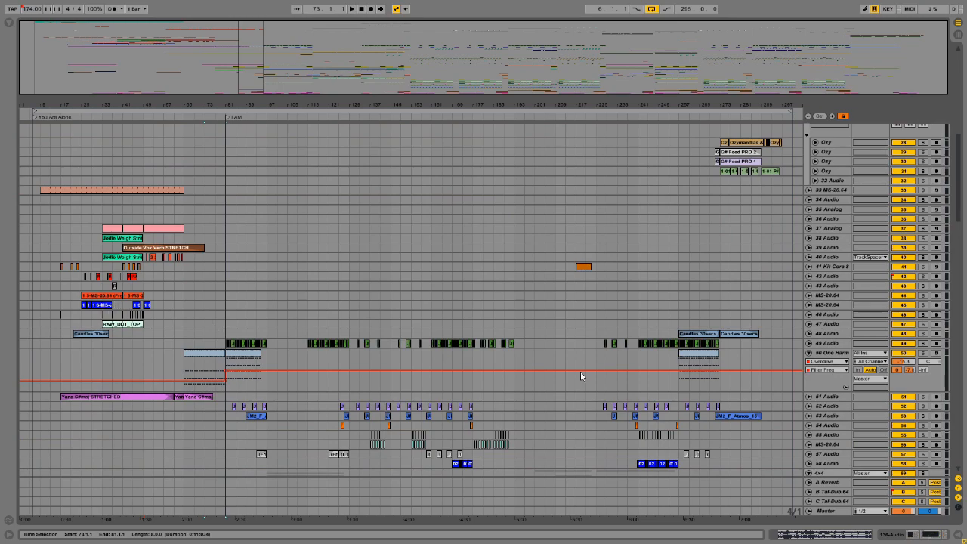
left_click(810, 352)
left_click(809, 439)
scroll(265, 375, "down", 3)
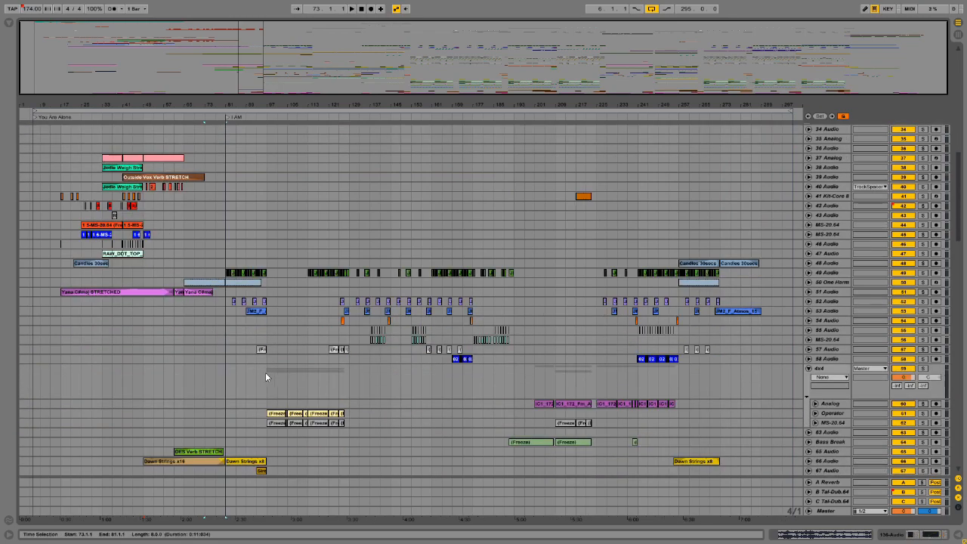
- Collapse the Intro Vox, Clean Vox, Delay Vox and Ozymandias groups
scroll(265, 375, "down", 6)
scroll(188, 371, "up", 9)
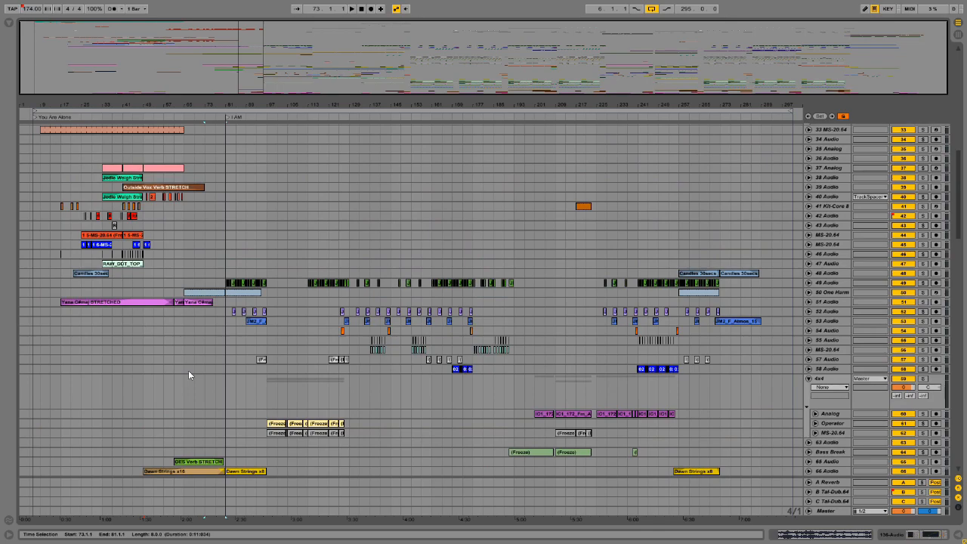
scroll(958, 208, "up", 12)
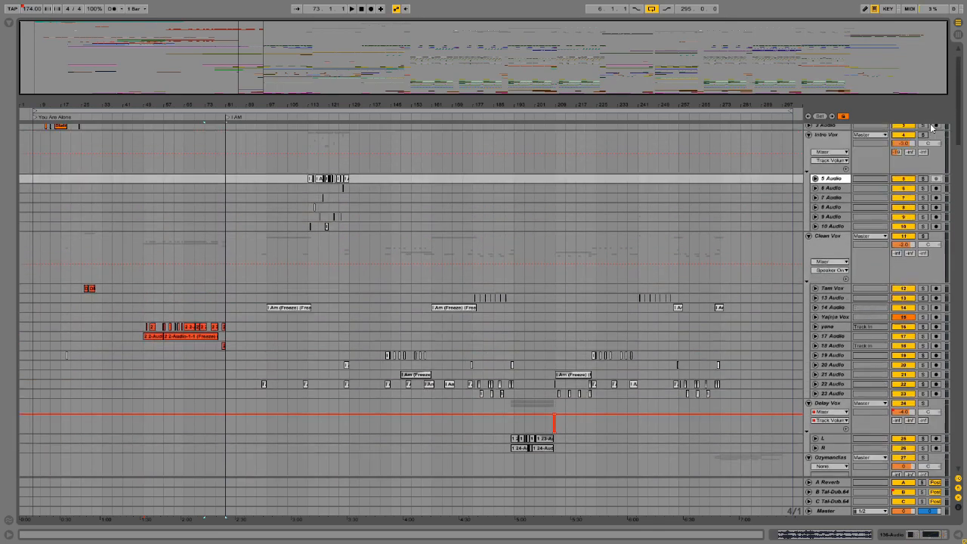
left_click(808, 156)
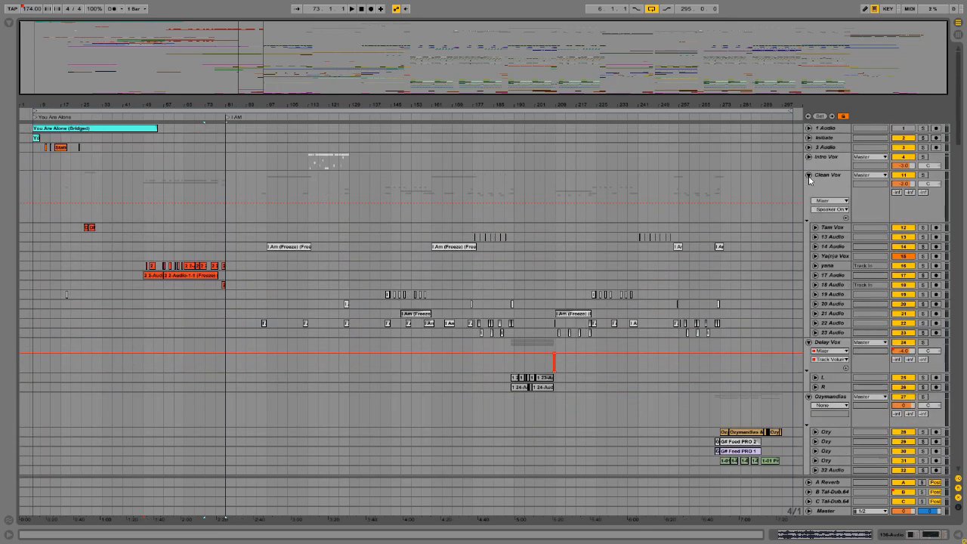
left_click(808, 175)
left_click(809, 204)
left_click(809, 211)
scroll(799, 337, "down", 5)
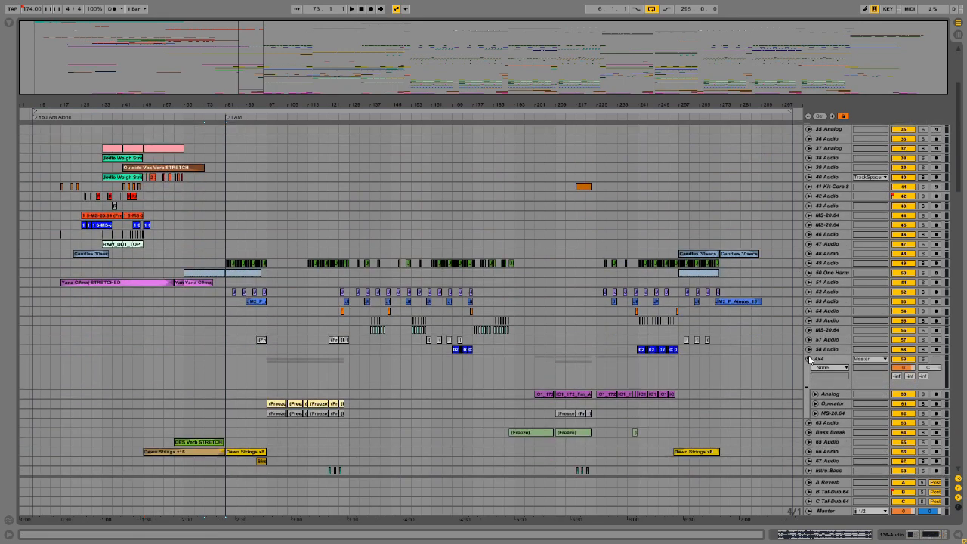
- Collapse the 4x4, Bass, Sub, Cinematics and Techno groups
left_click(808, 359)
scroll(808, 357, "down", 3)
left_click(810, 355)
scroll(811, 355, "down", 3)
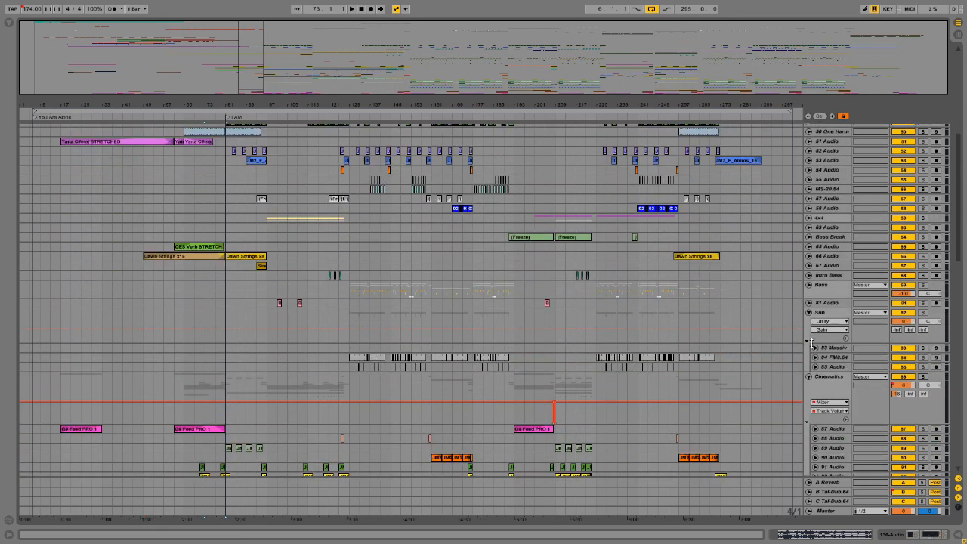
left_click(809, 312)
left_click(809, 322)
scroll(811, 326, "down", 3)
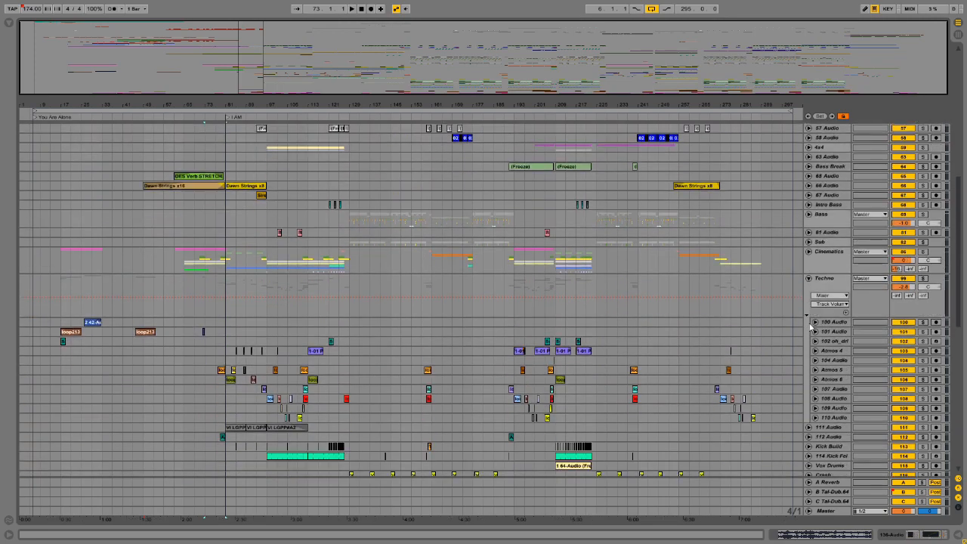
left_click(809, 281)
- Collapse the Tops, Snare and FX groups, then return to the first tracks of the arrangement
scroll(808, 287, "down", 3)
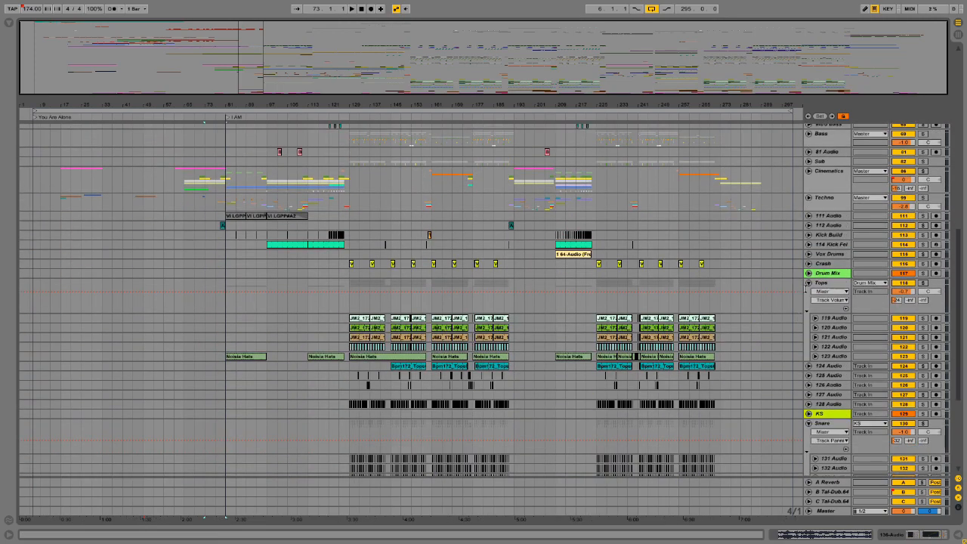
left_click(809, 281)
left_click(809, 350)
left_click(808, 369)
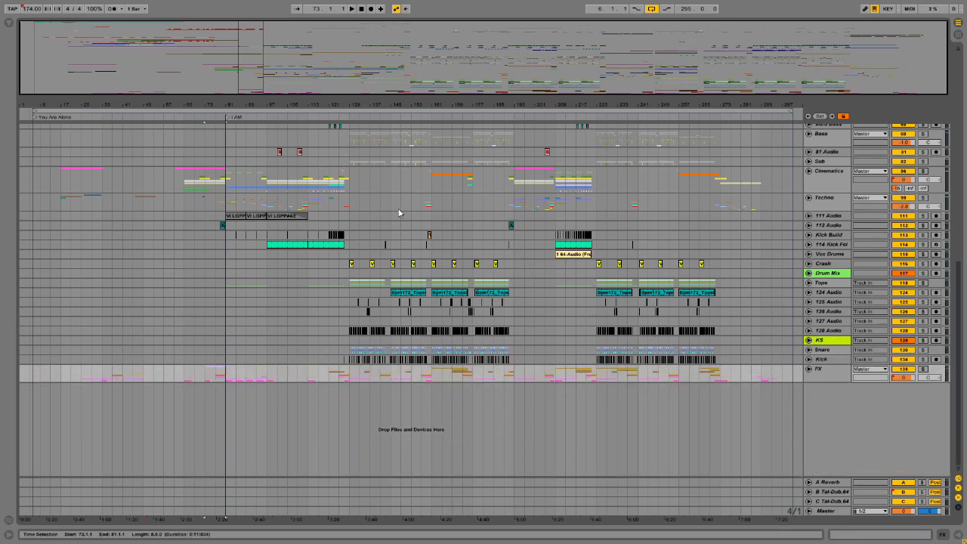
left_click_drag(960, 292, 966, 76)
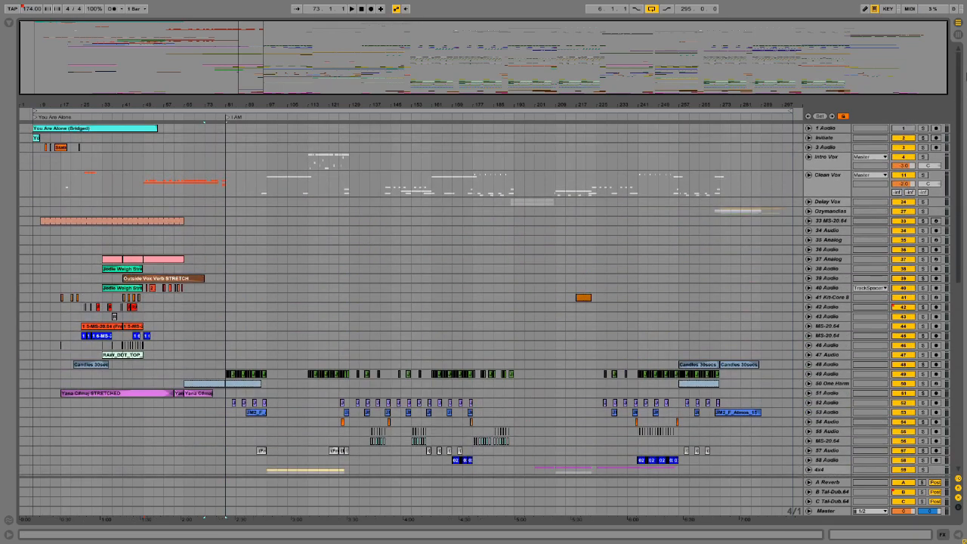